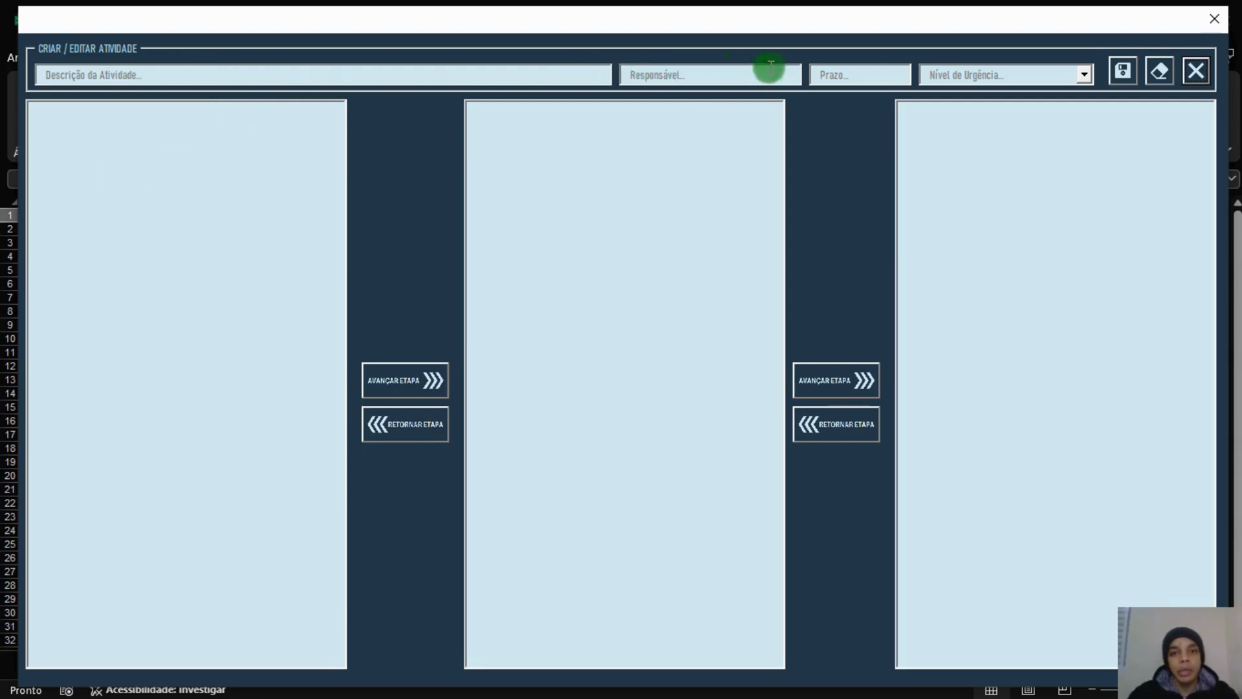
Check the placeholder behaviour of the activity form's description, responsible, deadline and urgency fields.
{"action": "left_click", "coordinate": [419, 69]}
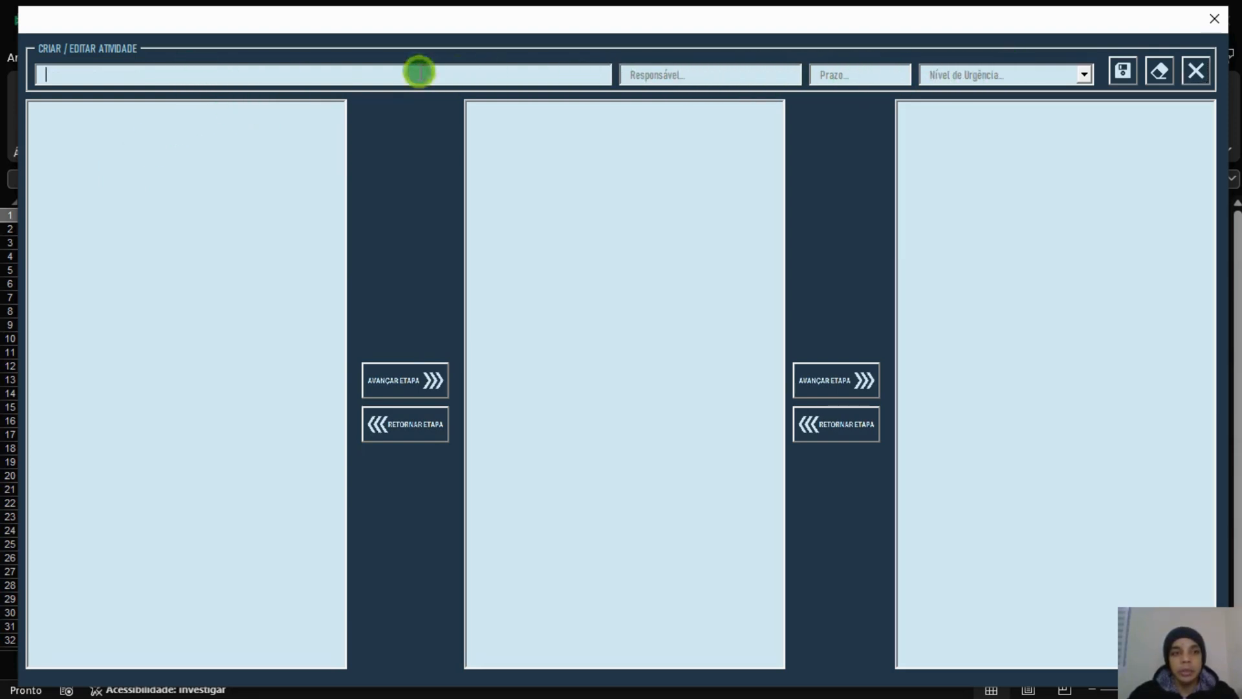
{"action": "left_click", "coordinate": [657, 75]}
{"action": "left_click", "coordinate": [854, 73]}
{"action": "left_click", "coordinate": [975, 73]}
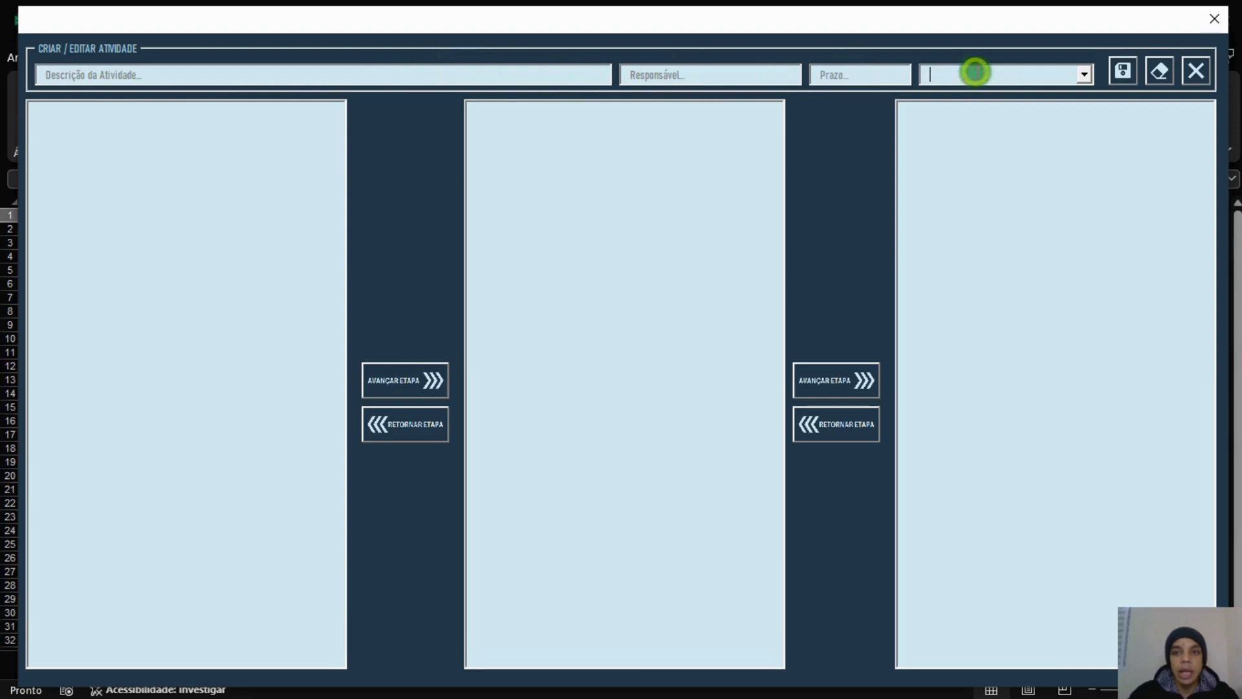
{"action": "left_click", "coordinate": [857, 74]}
{"action": "left_click", "coordinate": [751, 70]}
{"action": "left_click", "coordinate": [456, 71]}
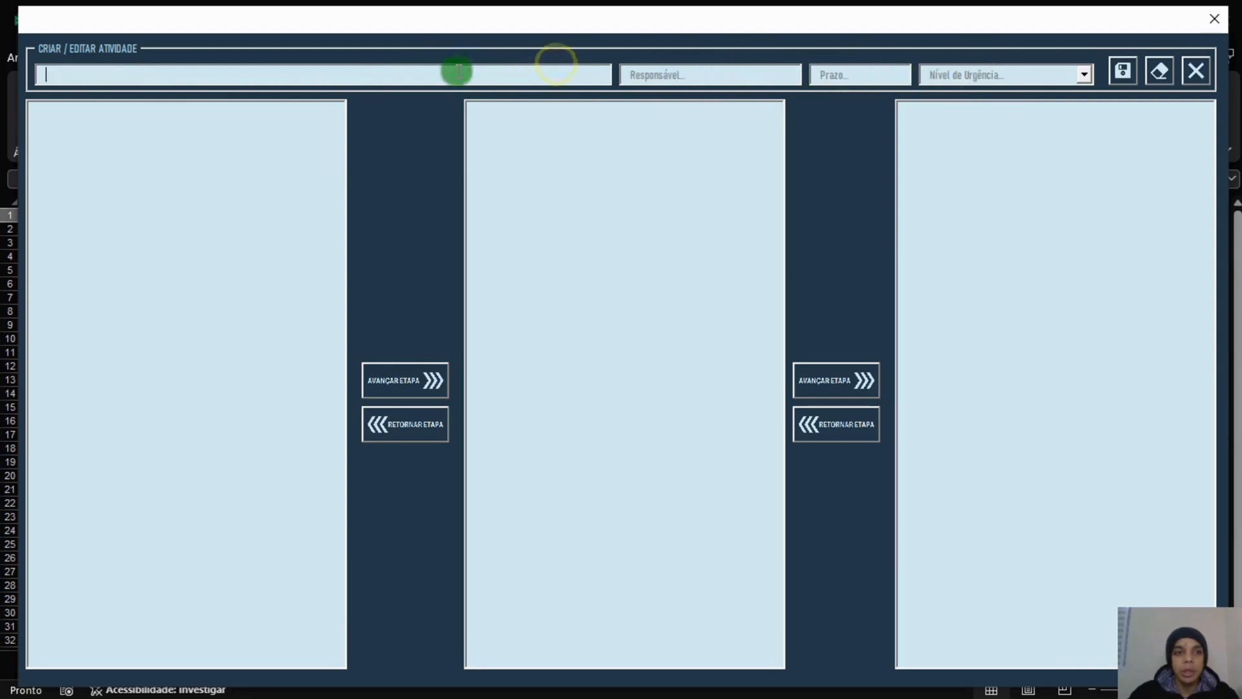
{"action": "left_click", "coordinate": [695, 68]}
{"action": "left_click", "coordinate": [835, 75]}
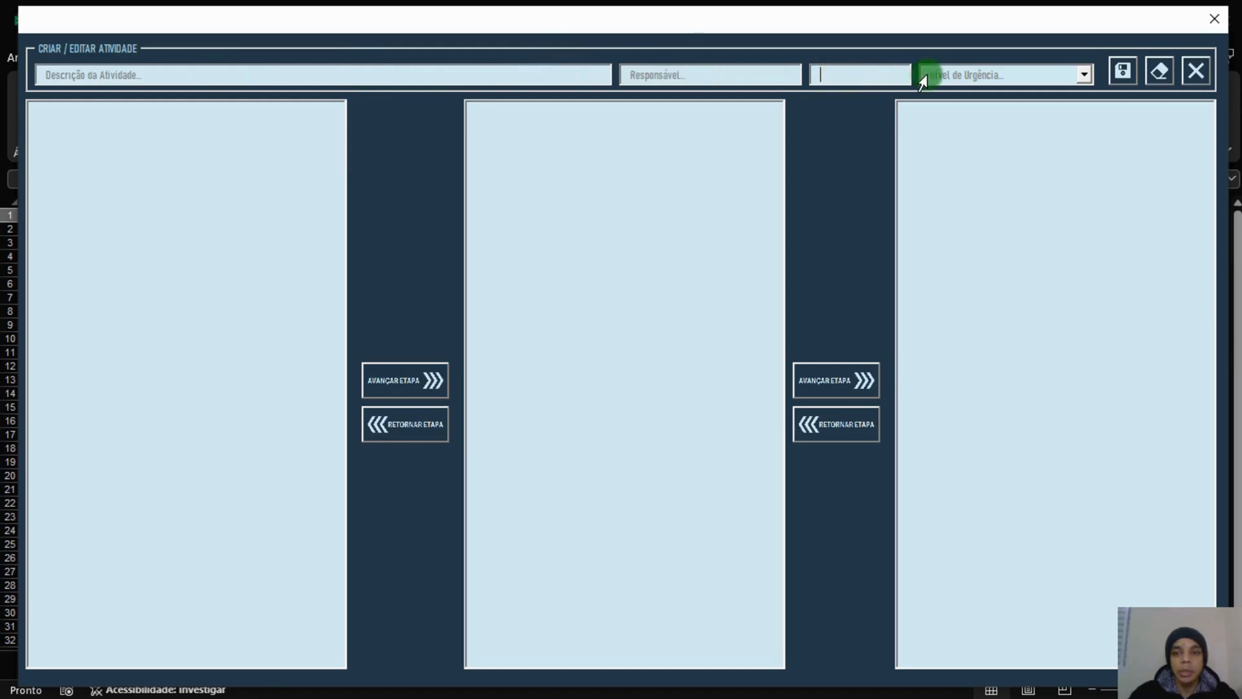
{"action": "left_click", "coordinate": [773, 74]}
Test the deadline field's validation with the invalid date 31/02/2024 and dismiss the resulting message.
{"action": "left_click", "coordinate": [867, 75]}
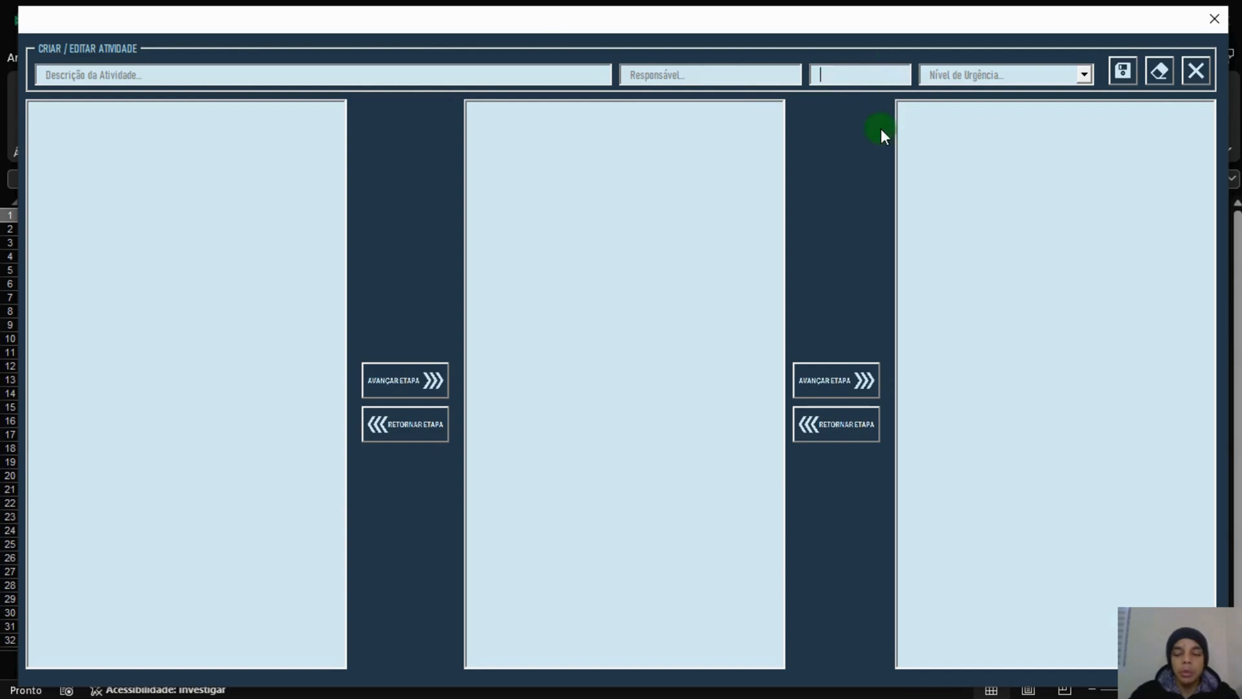
{"action": "type", "text": "31"}
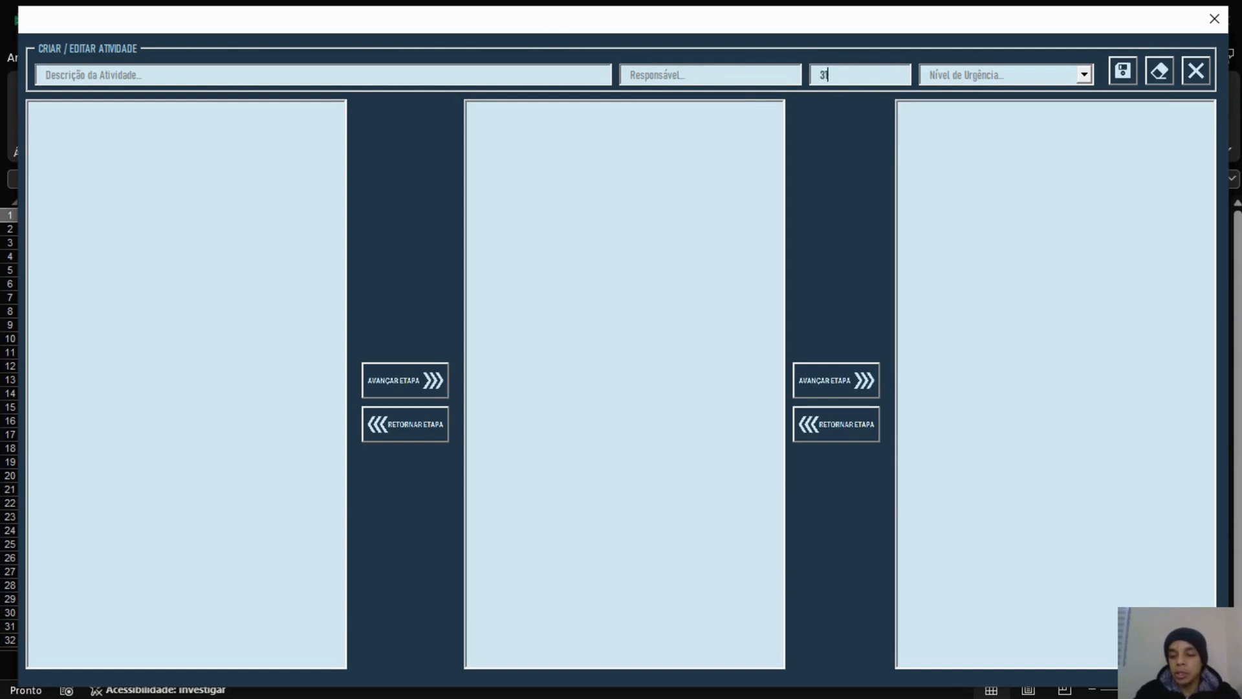
{"action": "type", "text": "/02/2"}
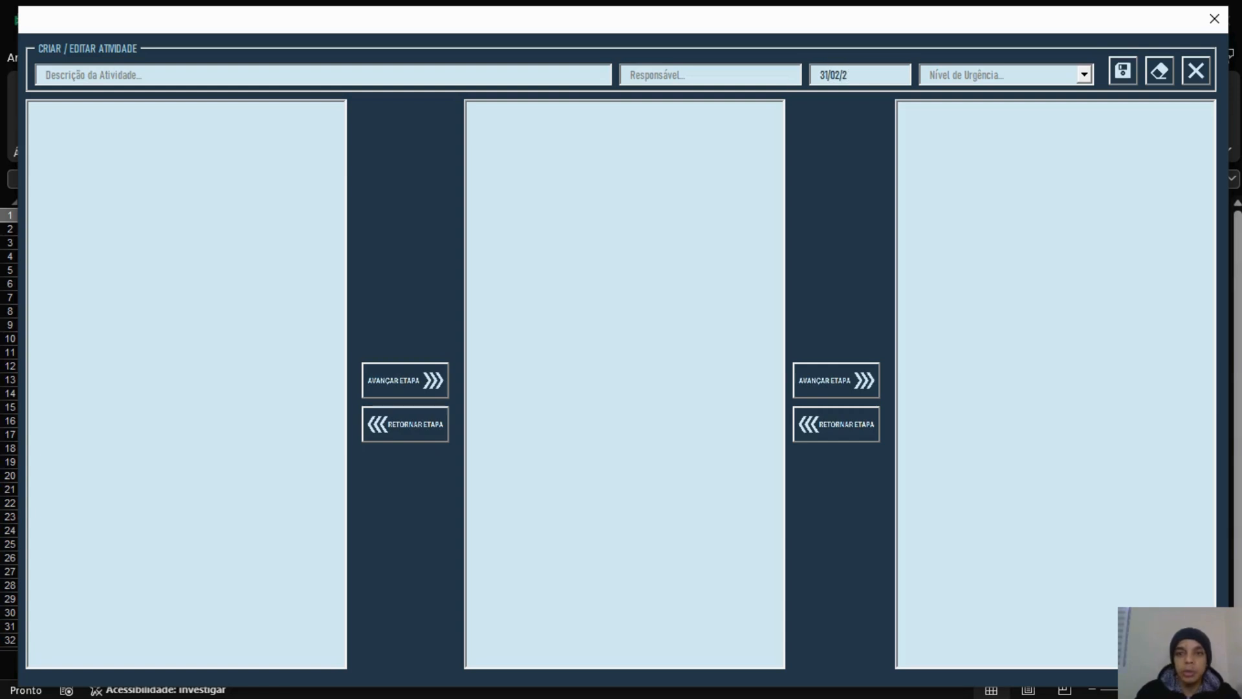
{"action": "type", "text": "024"}
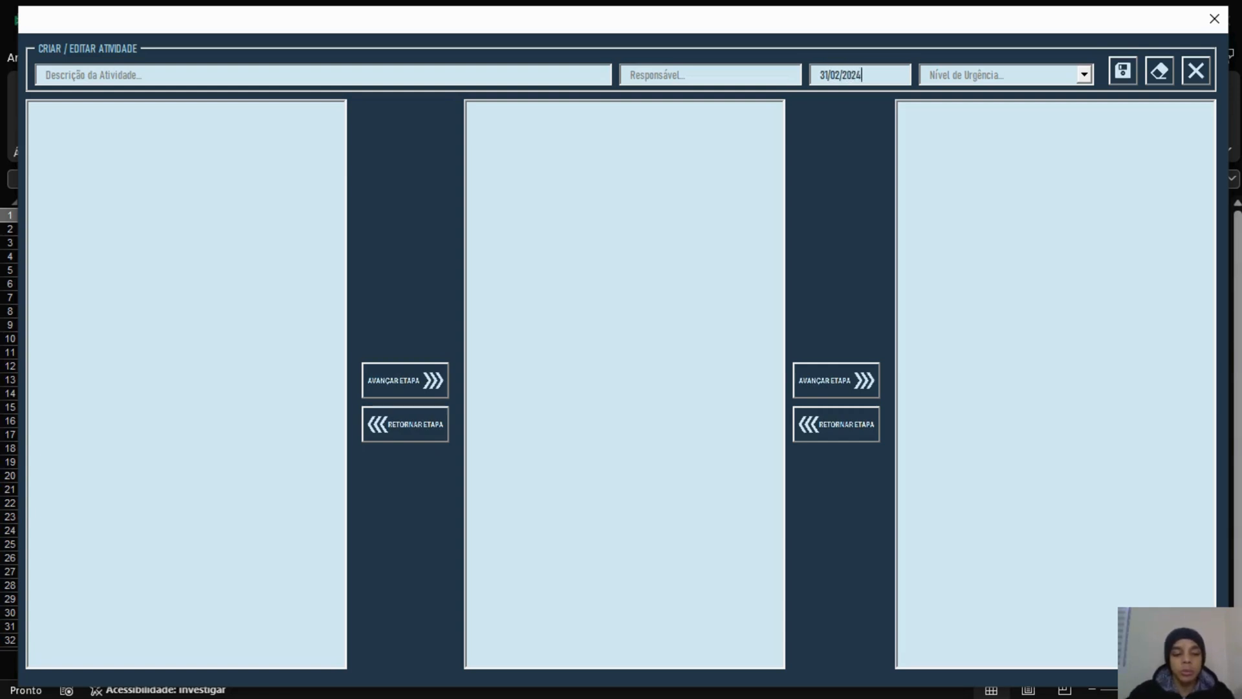
{"action": "key", "text": "Tab"}
{"action": "left_click_drag", "start_coordinate": [661, 309], "coordinate": [713, 212]}
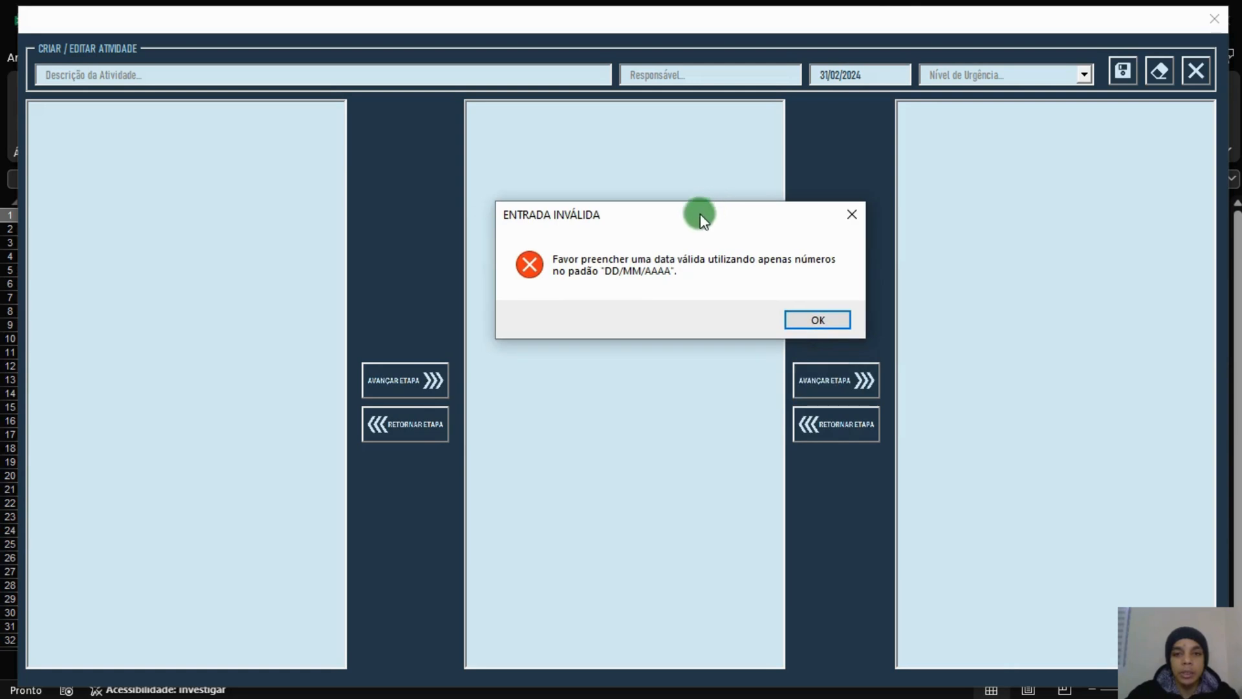
{"action": "left_click", "coordinate": [818, 321]}
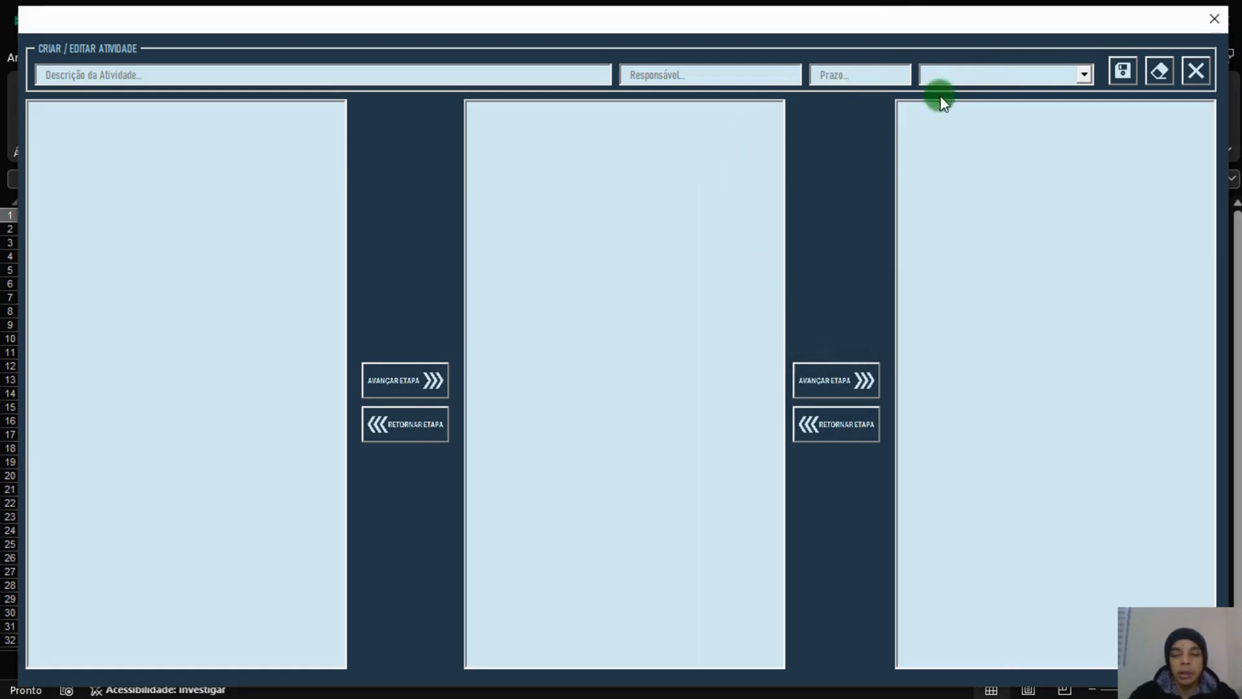
Review the Nível de Urgência options, and check the empty activity fields and the save button.
{"action": "left_click", "coordinate": [1084, 75]}
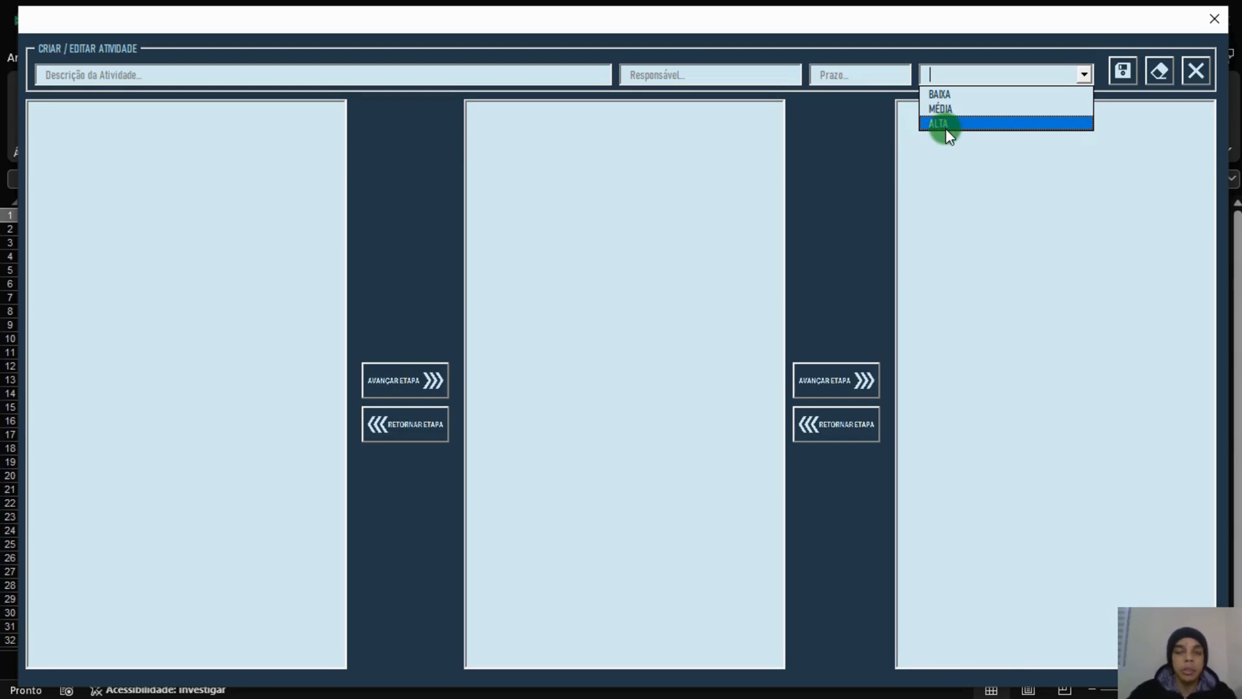
{"action": "left_click", "coordinate": [845, 176]}
{"action": "left_click", "coordinate": [826, 69]}
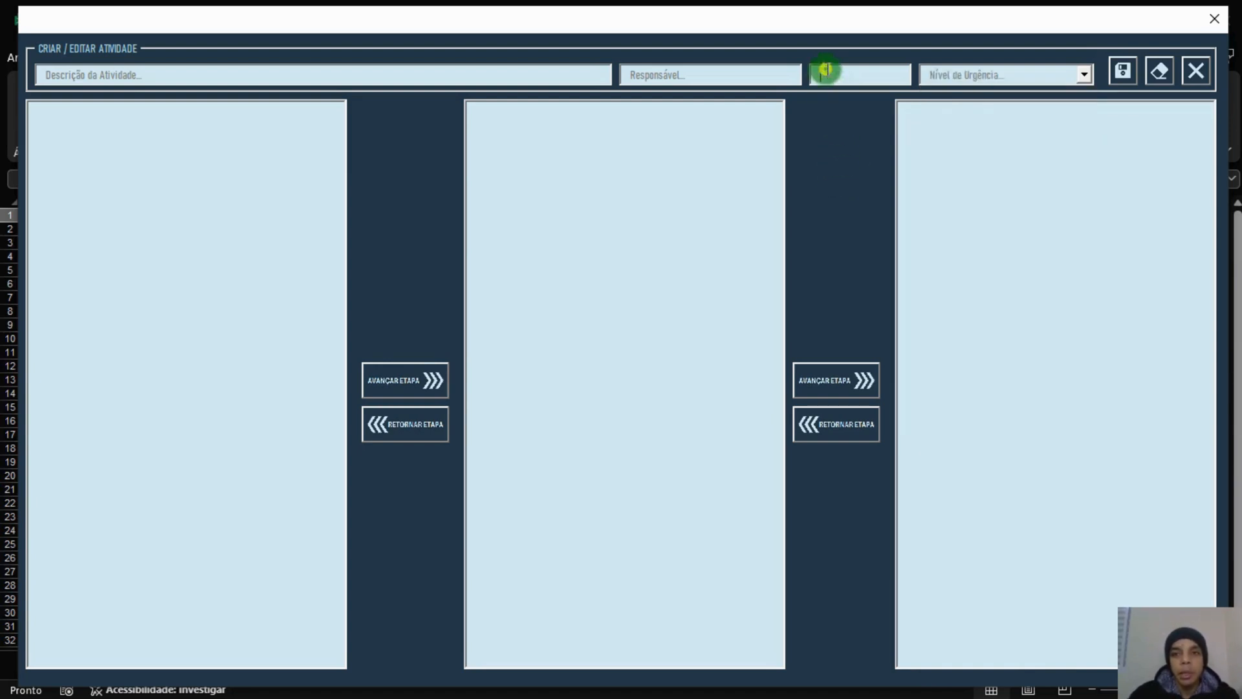
{"action": "left_click", "coordinate": [762, 74]}
{"action": "left_click", "coordinate": [533, 77]}
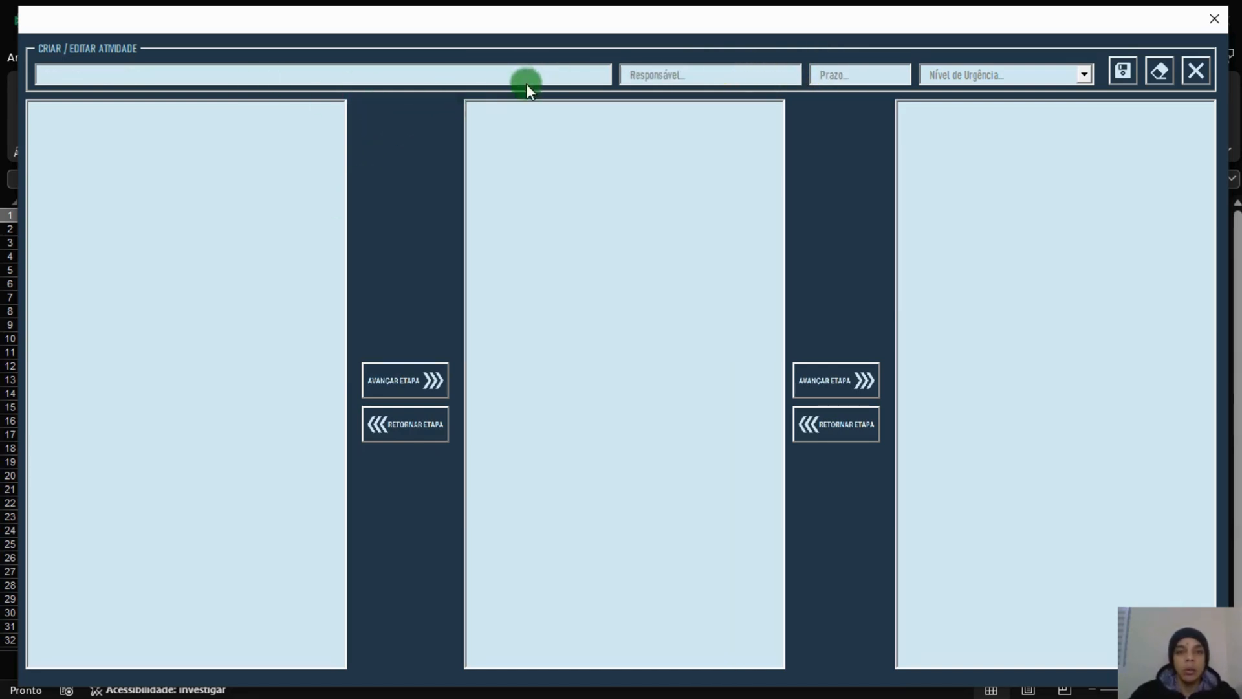
{"action": "left_click", "coordinate": [674, 73]}
{"action": "left_click", "coordinate": [867, 76]}
{"action": "left_click", "coordinate": [976, 75]}
{"action": "left_click", "coordinate": [576, 78]}
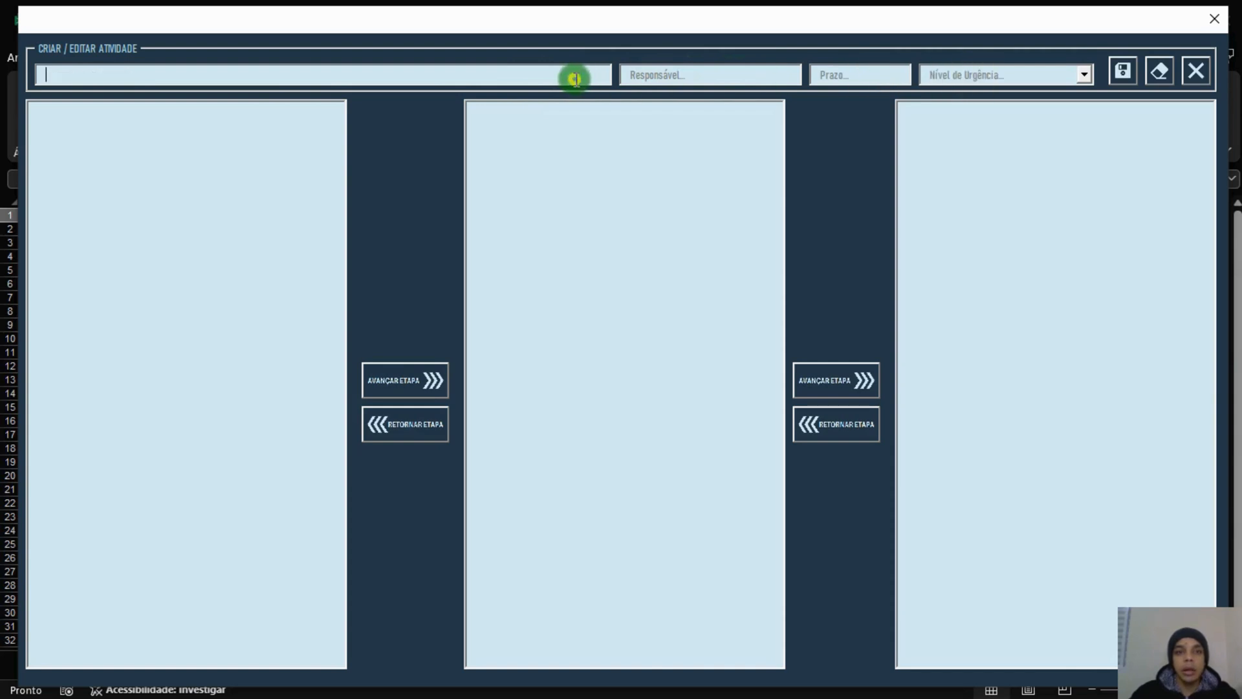
{"action": "left_click", "coordinate": [691, 76]}
{"action": "left_click", "coordinate": [885, 77]}
{"action": "left_click", "coordinate": [990, 77]}
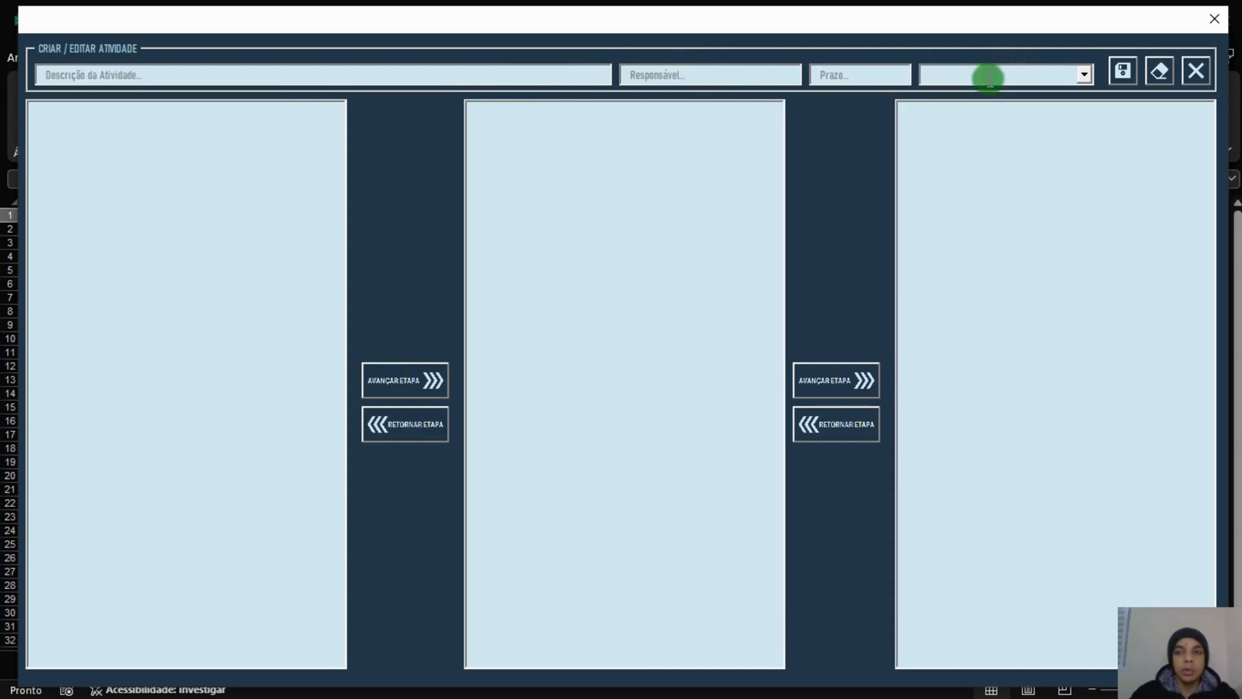
{"action": "left_click", "coordinate": [1122, 68]}
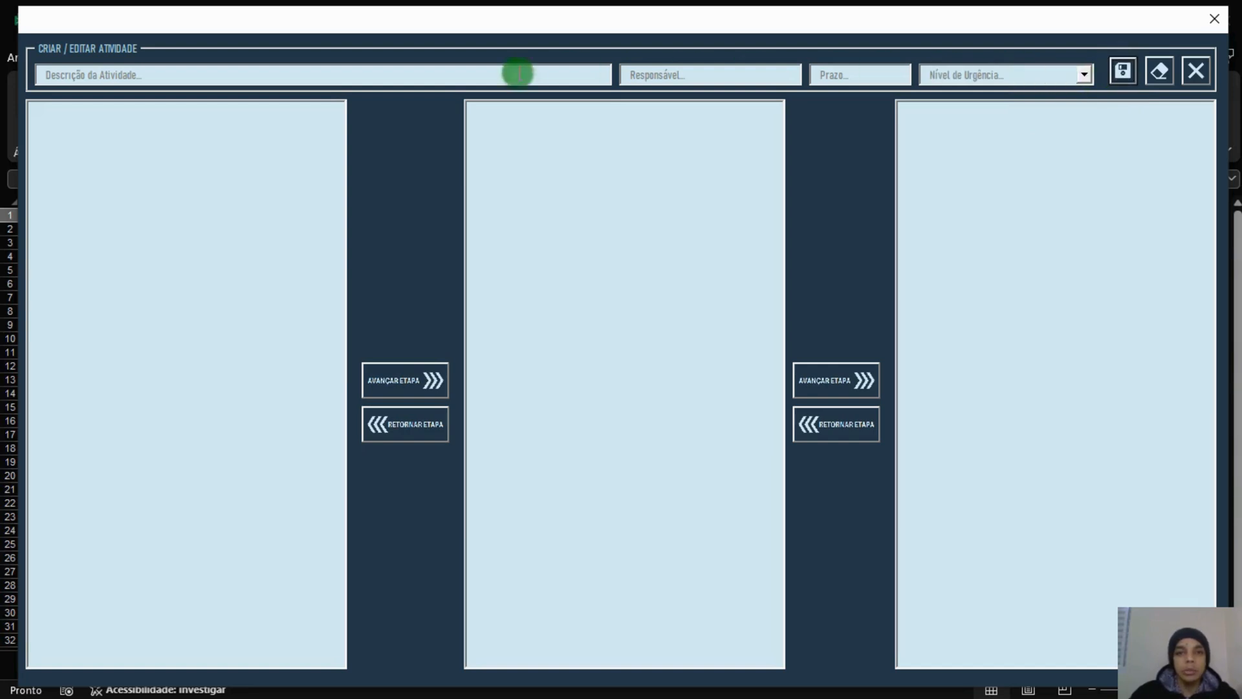
View the worksheet's column headers behind the activity form and return the form to its place.
{"action": "left_click_drag", "start_coordinate": [560, 17], "coordinate": [466, 430]}
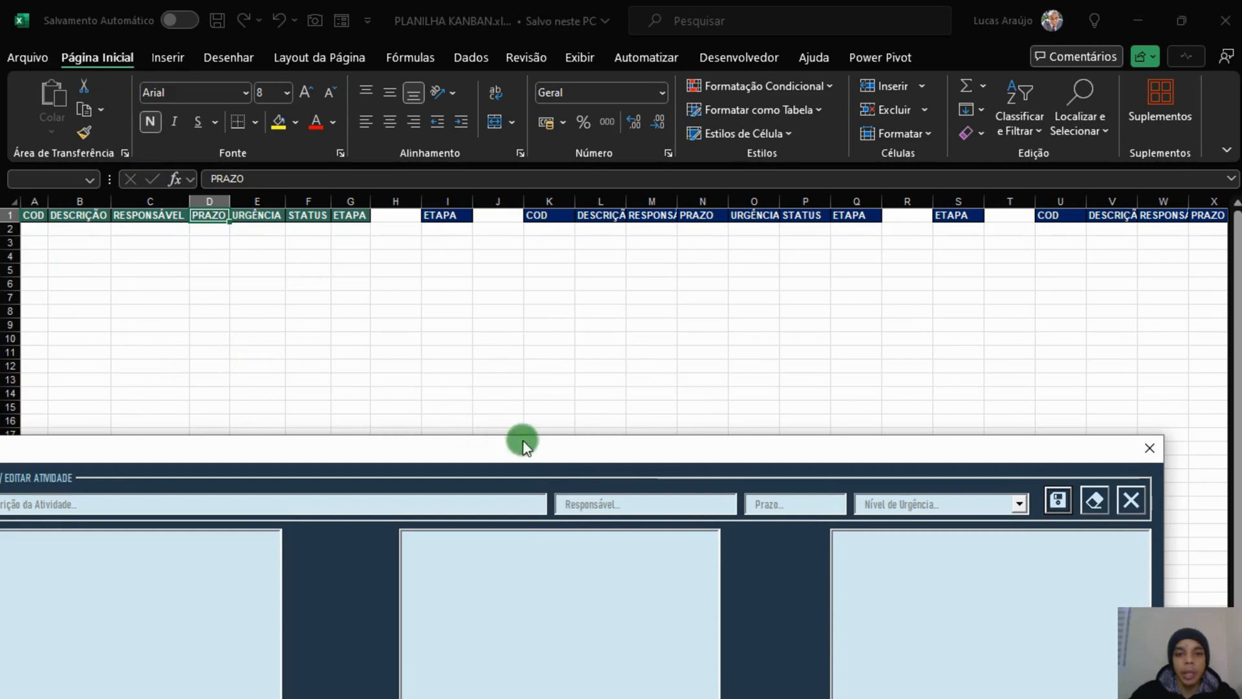
{"action": "left_click_drag", "start_coordinate": [524, 446], "coordinate": [589, 6]}
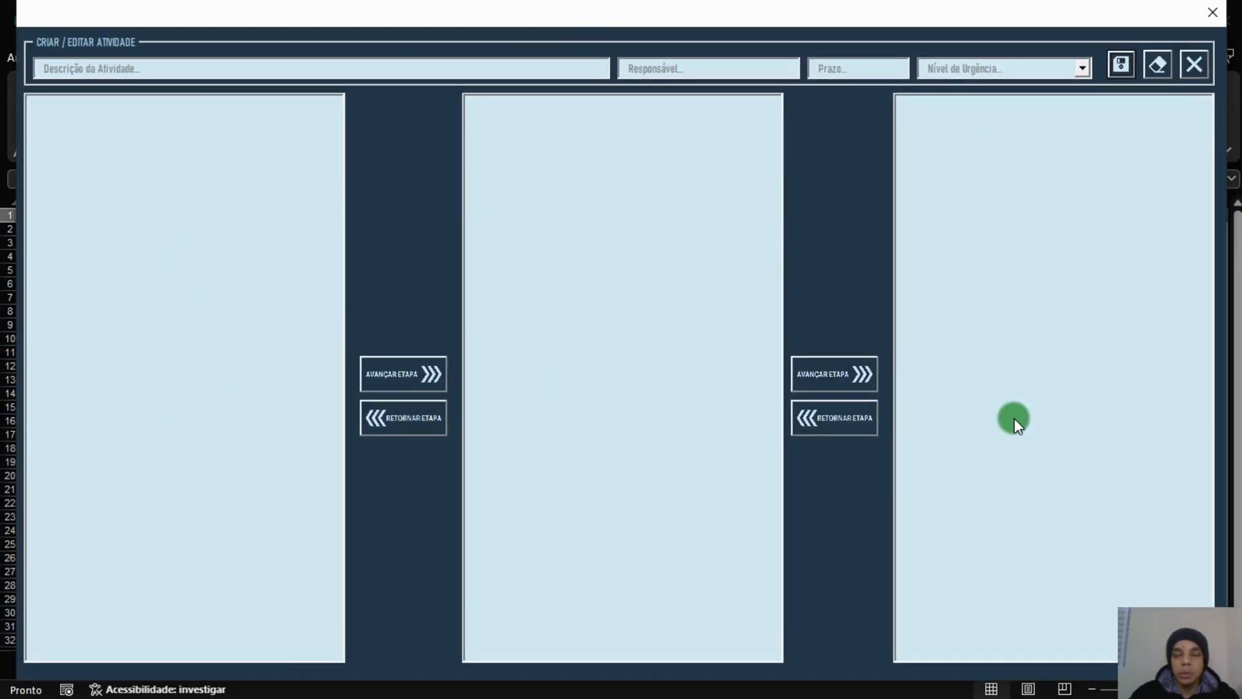
Close the running form and open the click event code of the FR_KANBAN form's save button.
{"action": "left_click", "coordinate": [1217, 19]}
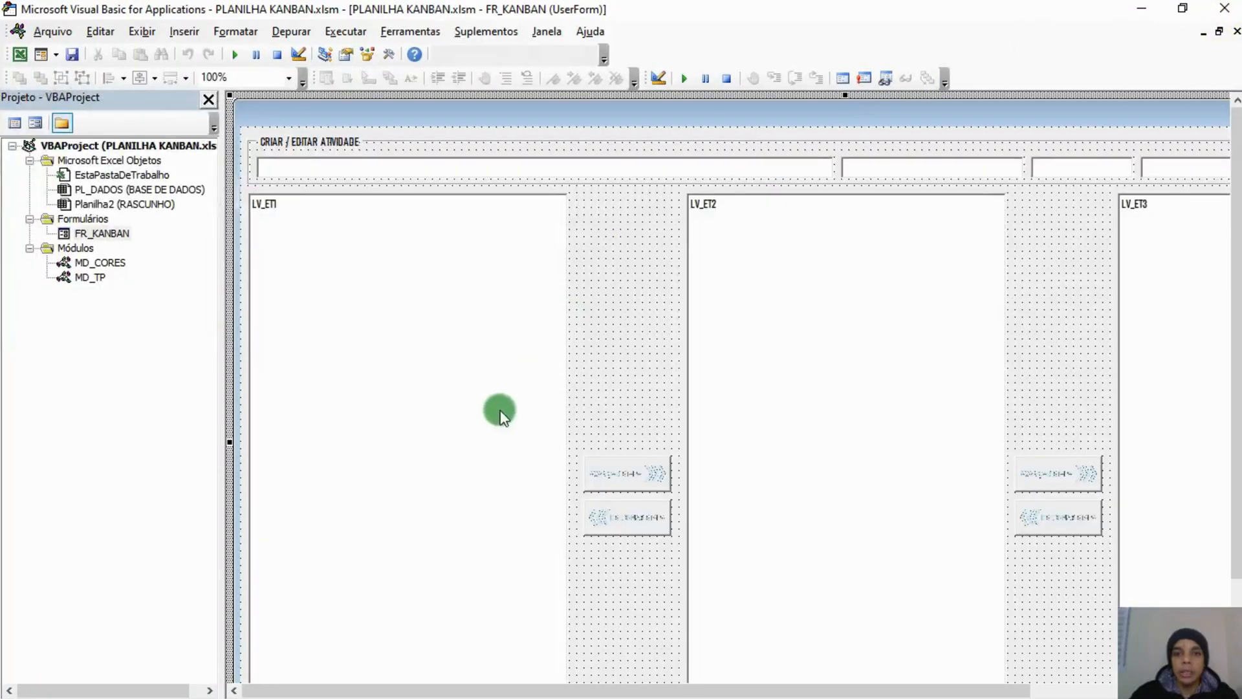
{"action": "left_click", "coordinate": [208, 99]}
{"action": "left_click", "coordinate": [1124, 163]}
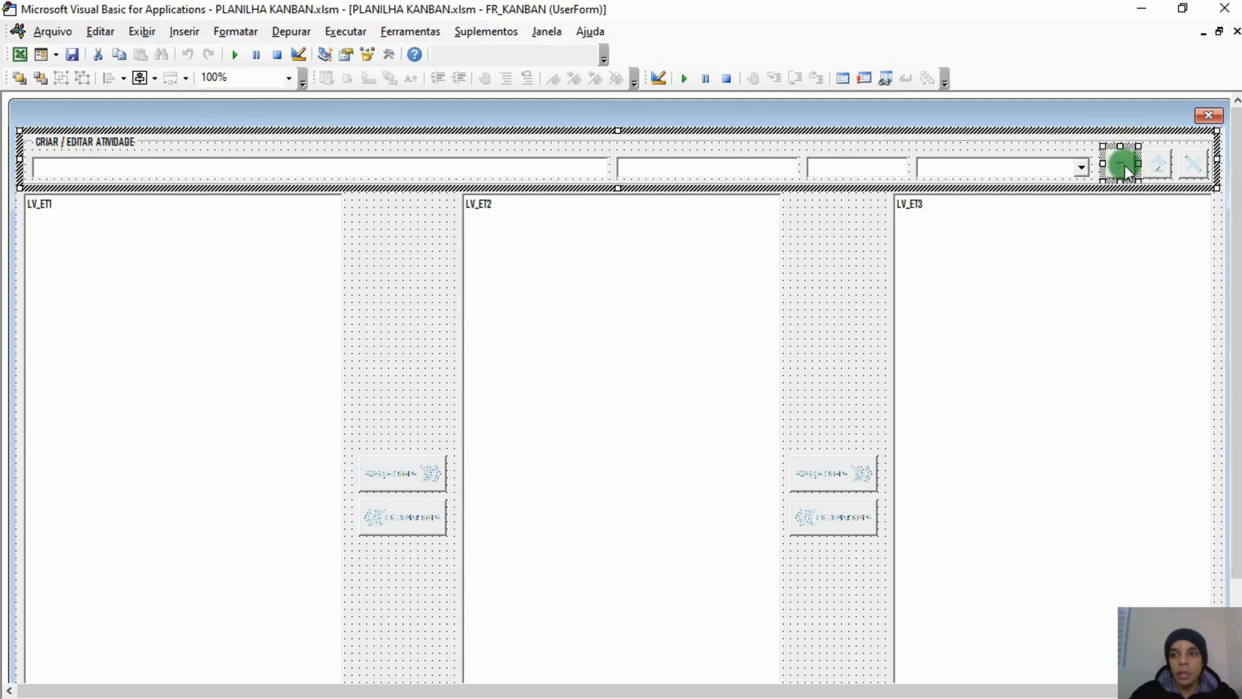
{"action": "double_click", "coordinate": [1120, 165]}
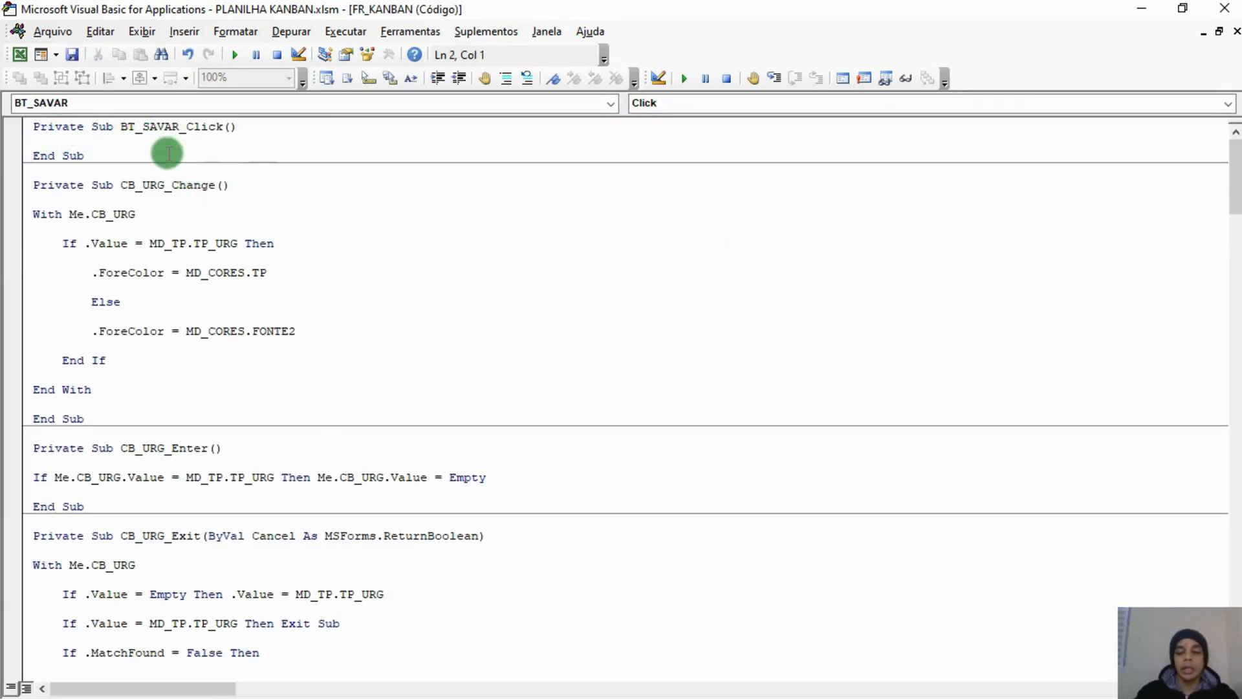
Declare the variable V As Variant in the BT_SAVAR_Click procedure.
{"action": "key", "text": "Return"}
{"action": "key", "text": "Return"}
{"action": "key", "text": "Up"}
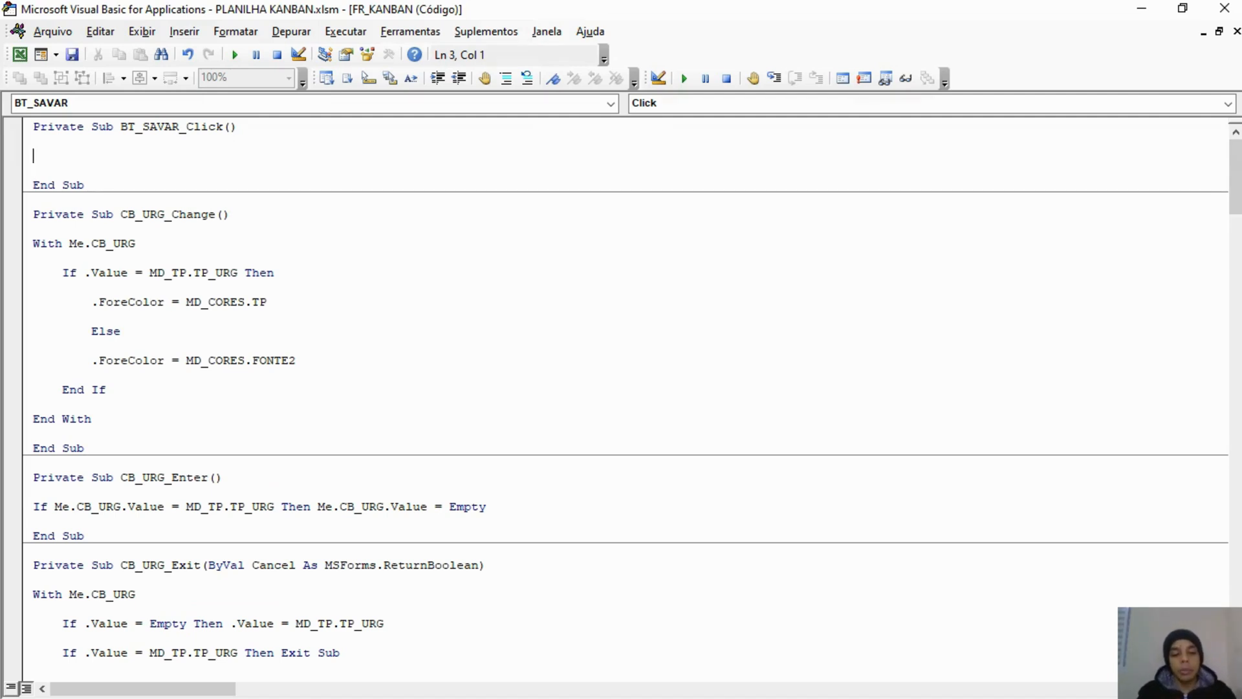
{"action": "type", "text": "DIM "}
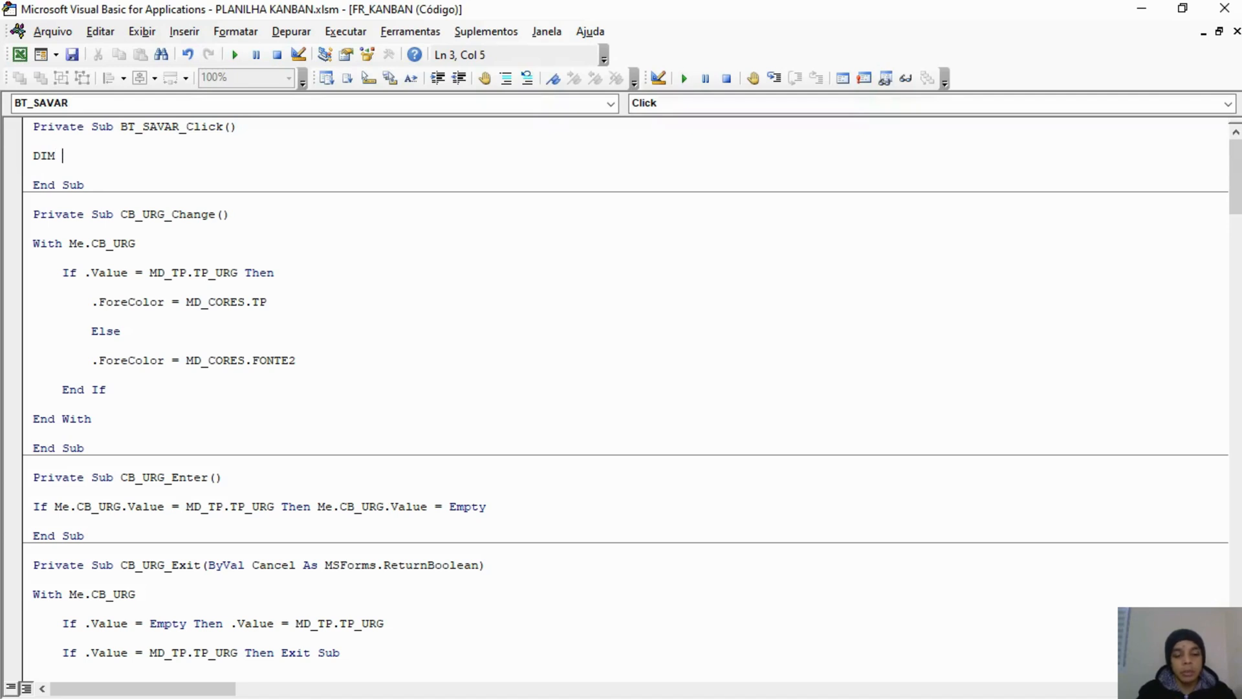
{"action": "type", "text": "V   AS "}
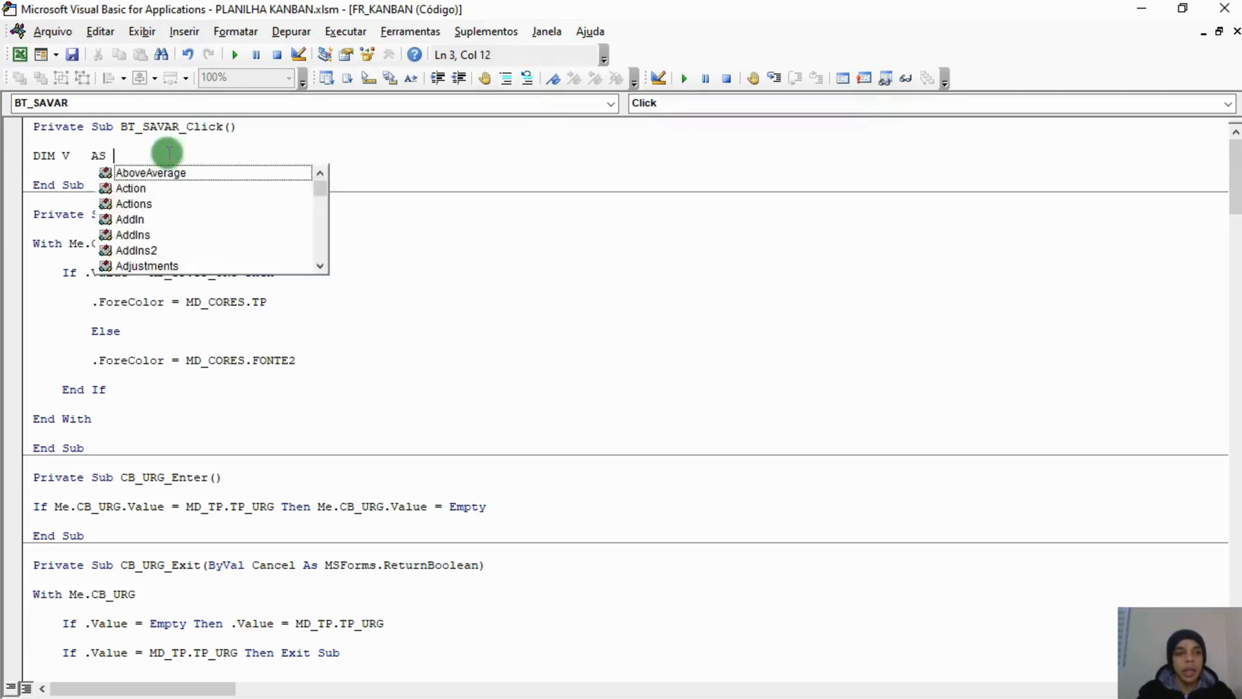
{"action": "type", "text": "VARIA"}
{"action": "key", "text": "Tab"}
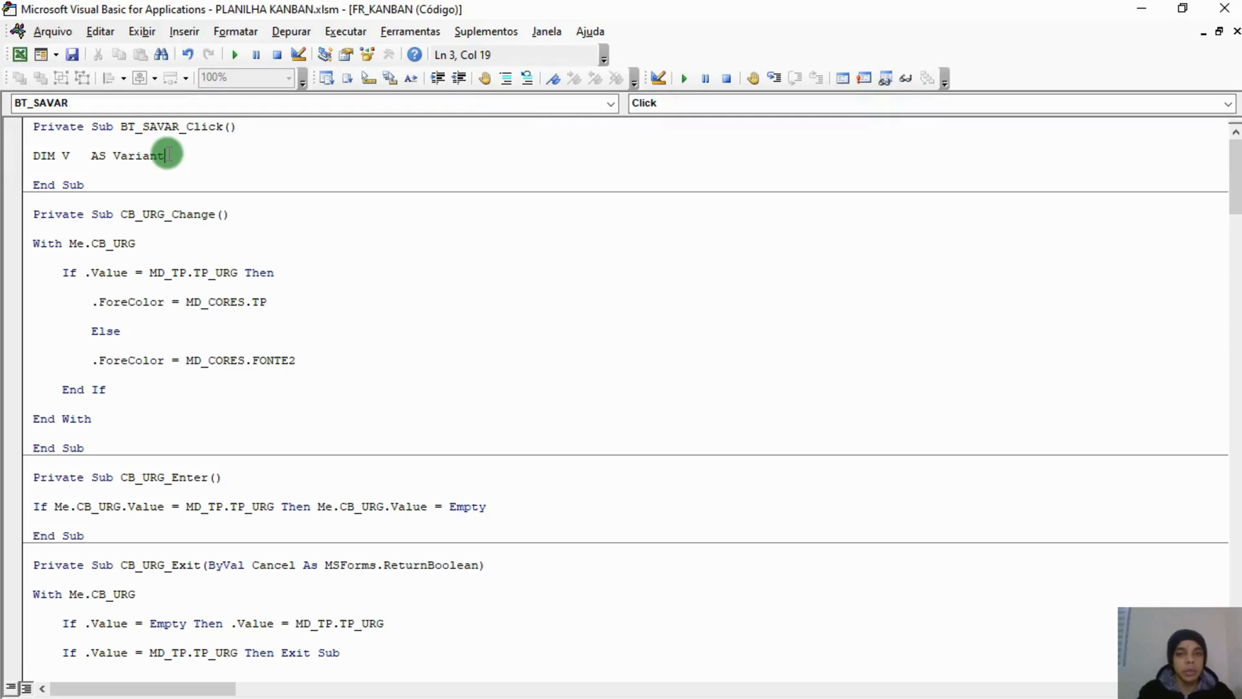
{"action": "key", "text": "Return"}
{"action": "key", "text": "Return"}
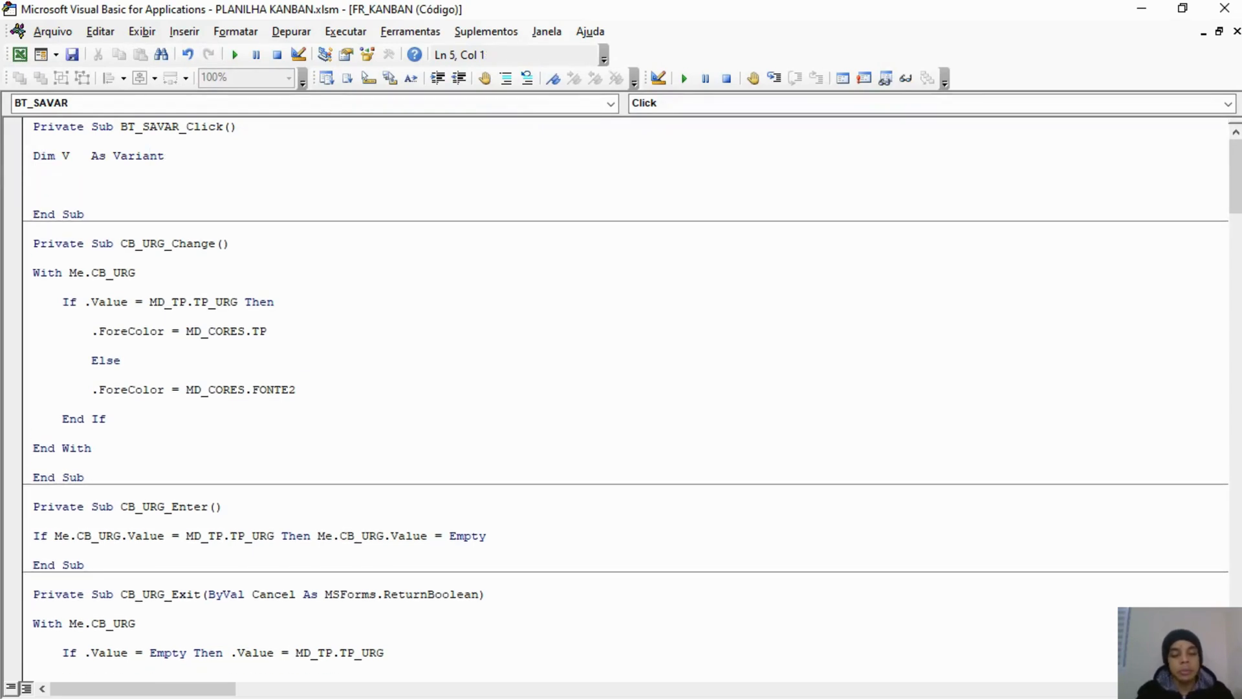
Add a With Me … End With block below the variable declaration, with an indented line inside it.
{"action": "type", "text": "W"}
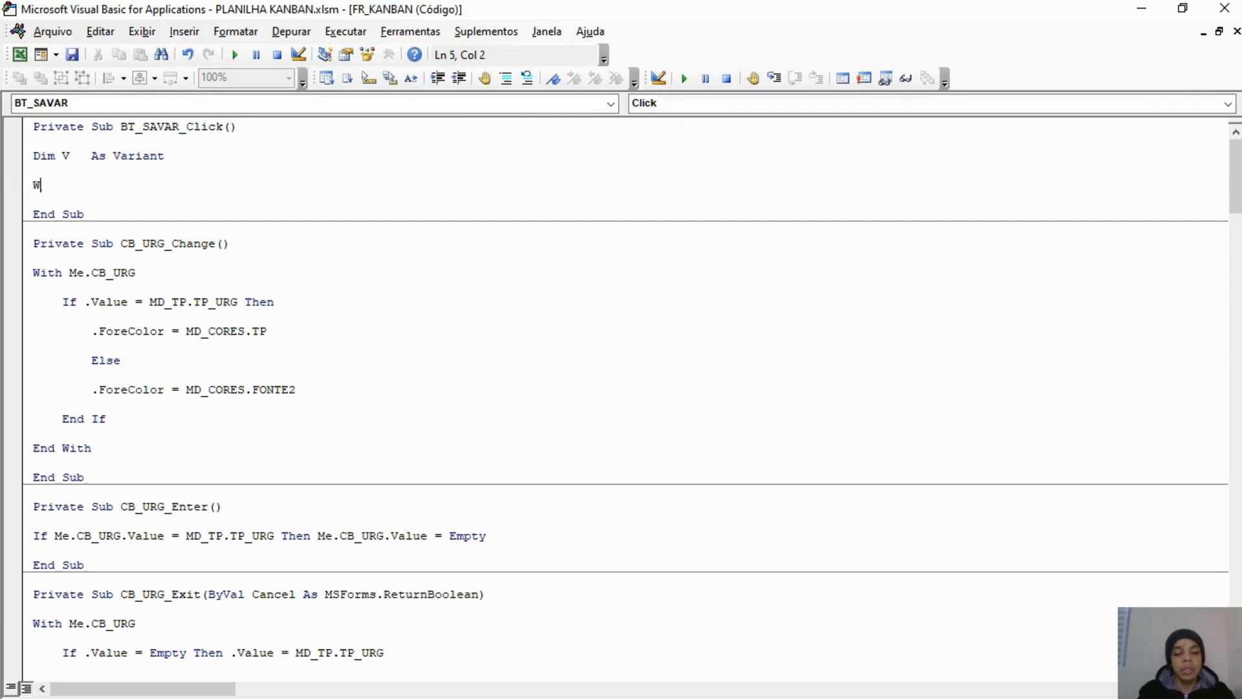
{"action": "type", "text": "ITH"}
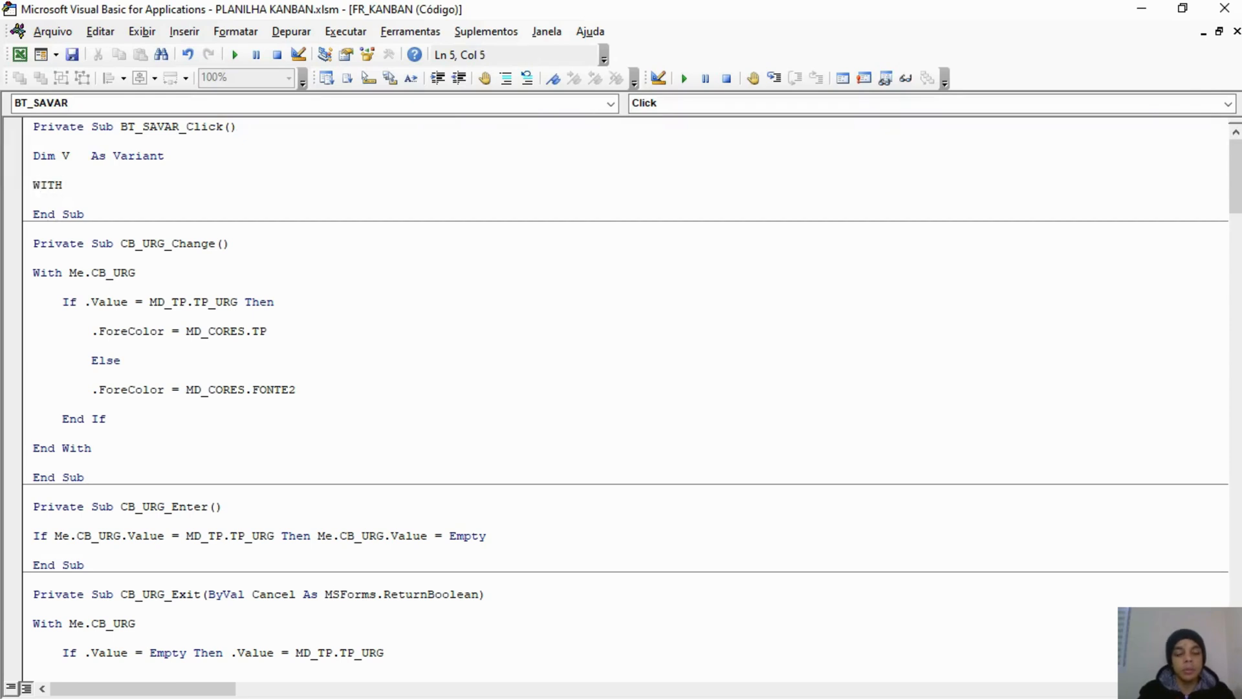
{"action": "type", "text": " ME"}
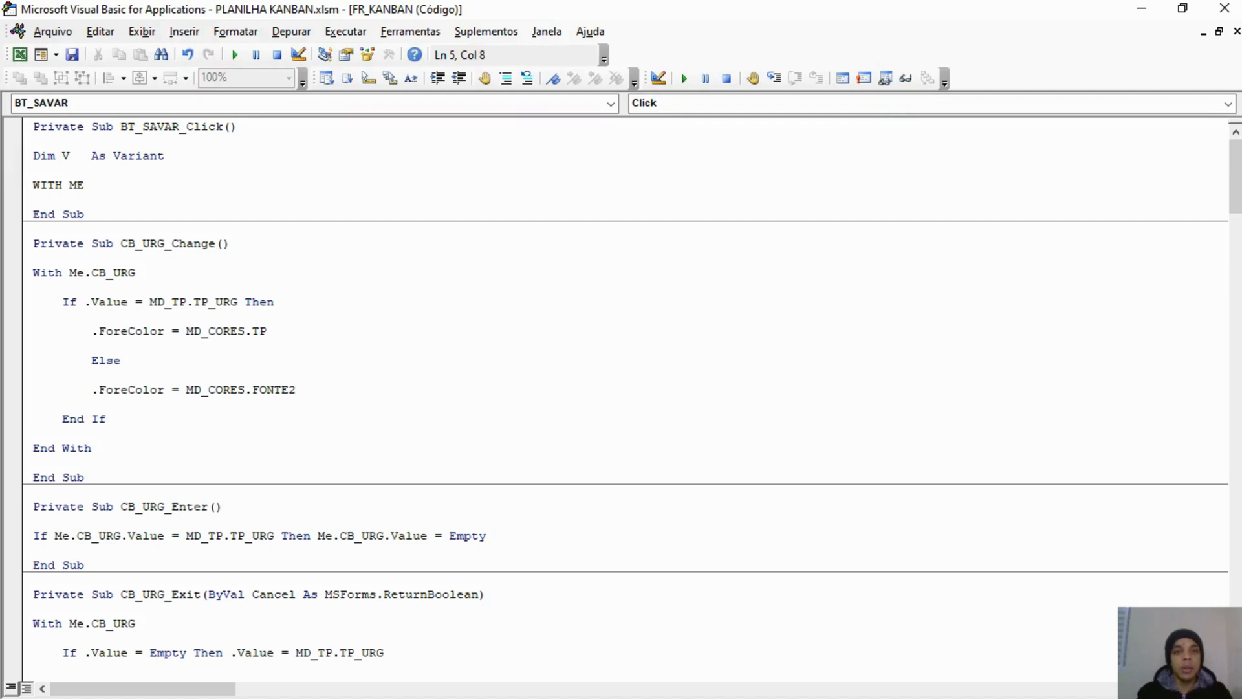
{"action": "key", "text": "Return"}
{"action": "key", "text": "Return"}
{"action": "key", "text": "Return"}
{"action": "key", "text": "Return"}
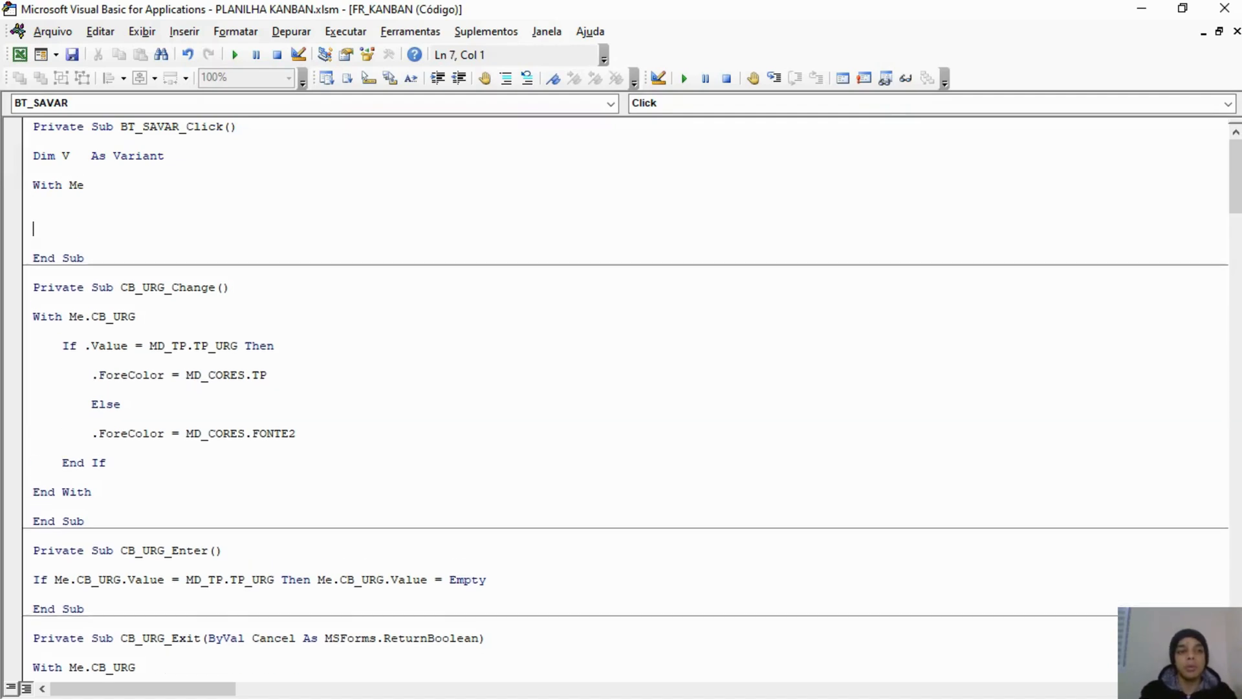
{"action": "type", "text": "END WITH"}
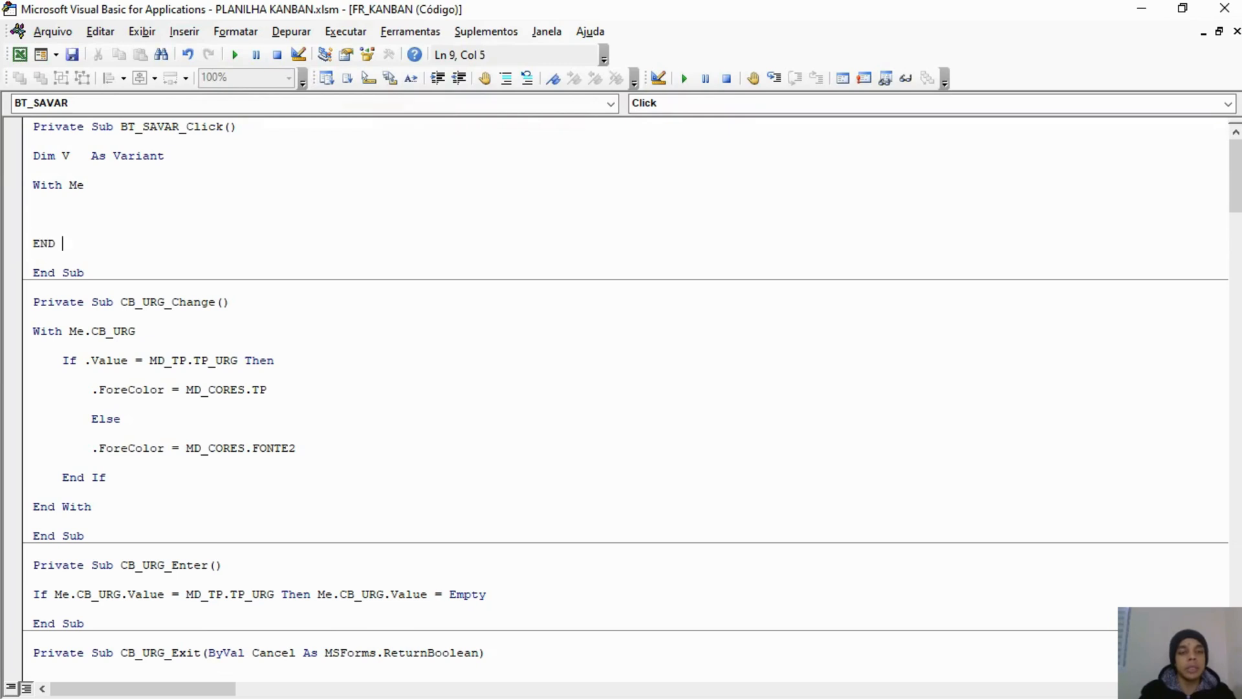
{"action": "key", "text": "Up"}
{"action": "key", "text": "Up"}
{"action": "key", "text": "Tab"}
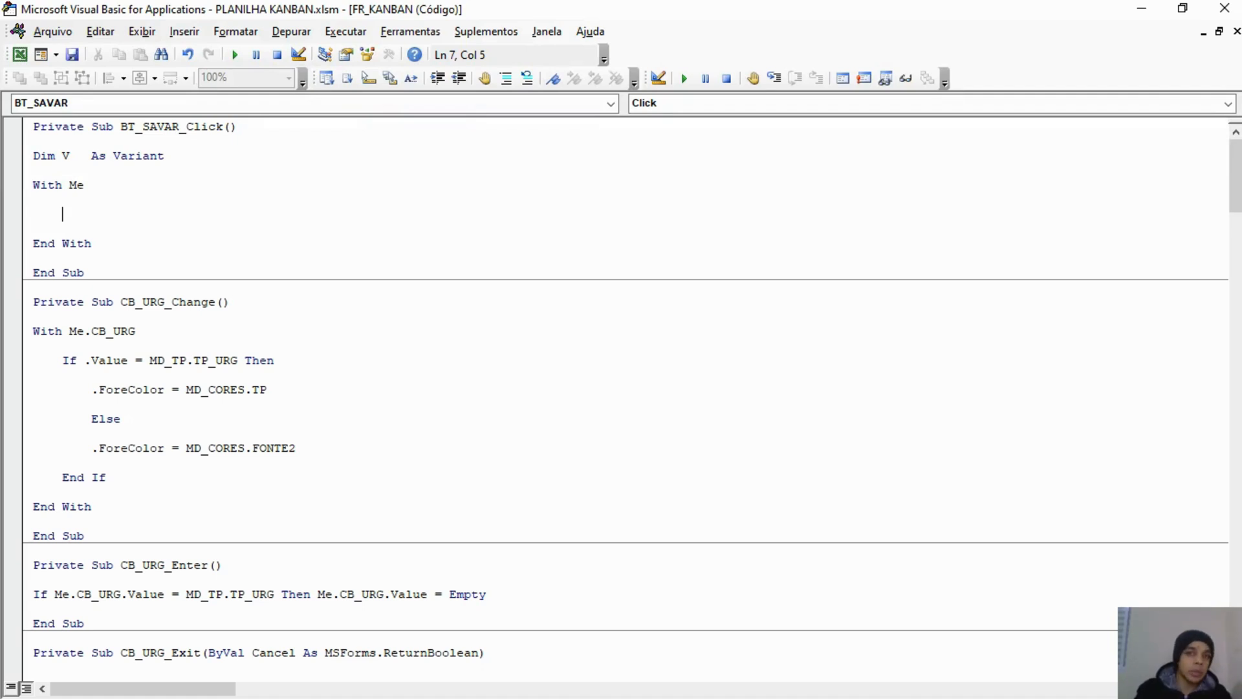
Inside the With Me block, add the condition line If .CB_URG.Value = MD_TP.TP_URG Then.
{"action": "type", "text": "IF .CB_URG"}
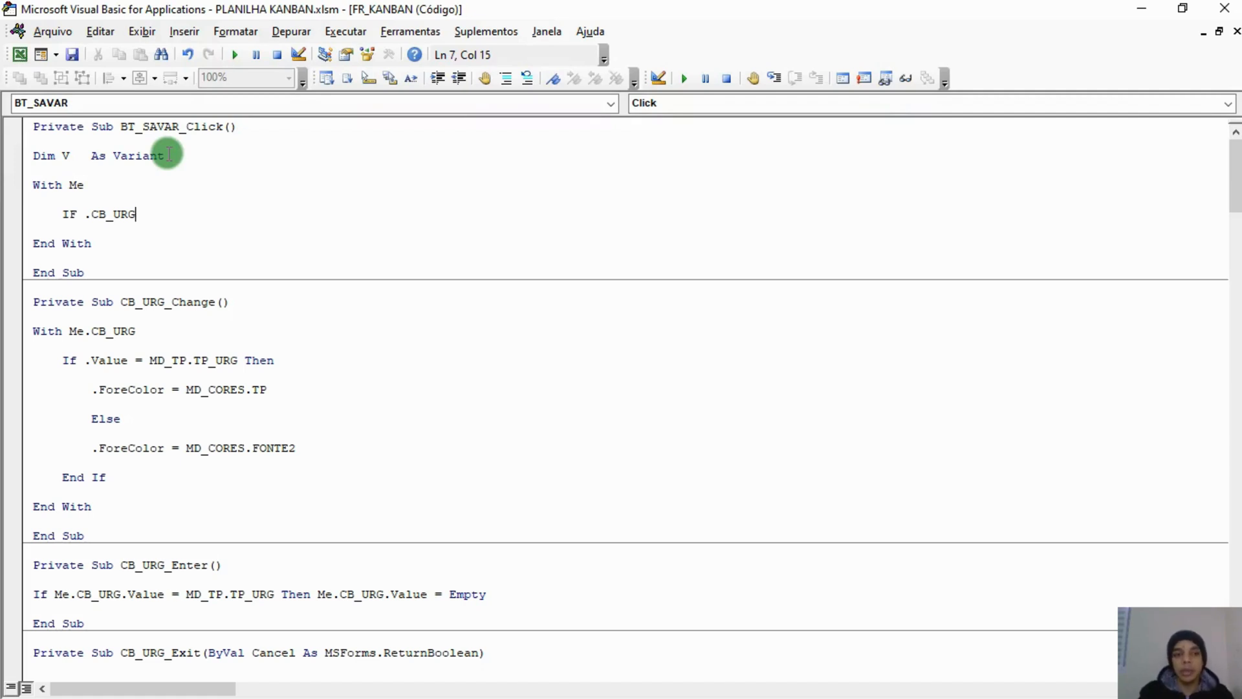
{"action": "type", "text": ".Value = "}
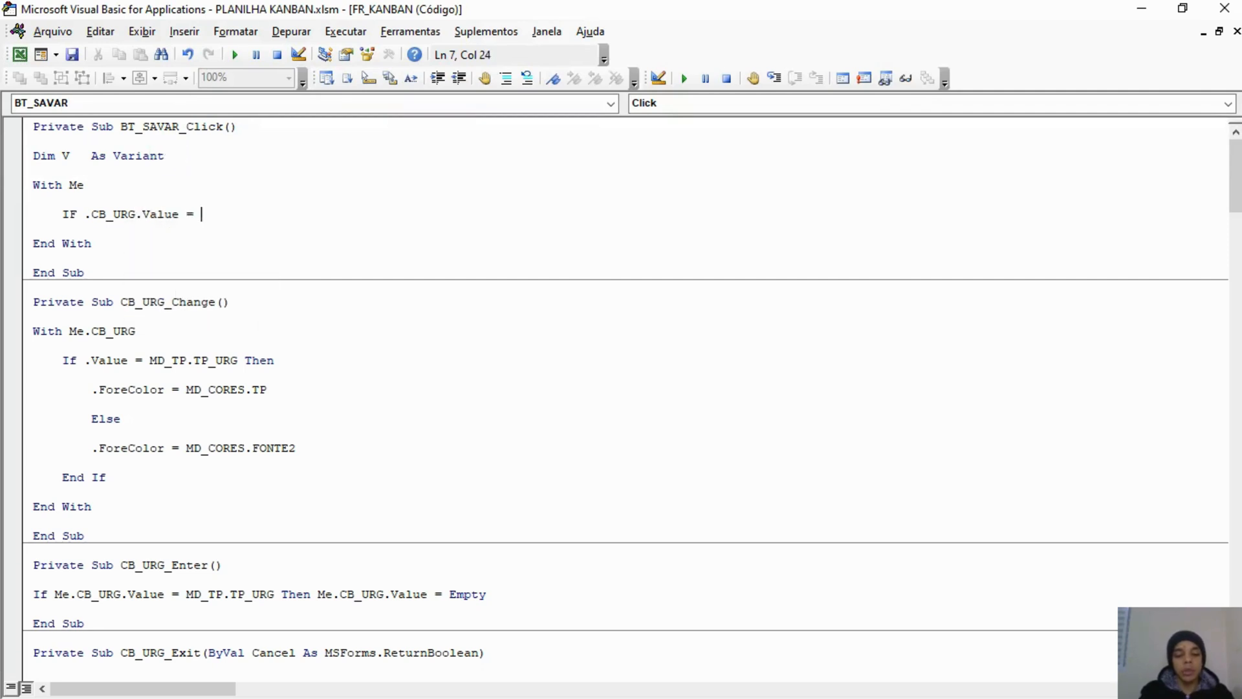
{"action": "type", "text": "MD_TP.T"}
{"action": "key", "text": "Down"}
{"action": "key", "text": "Down"}
{"action": "key", "text": "Down"}
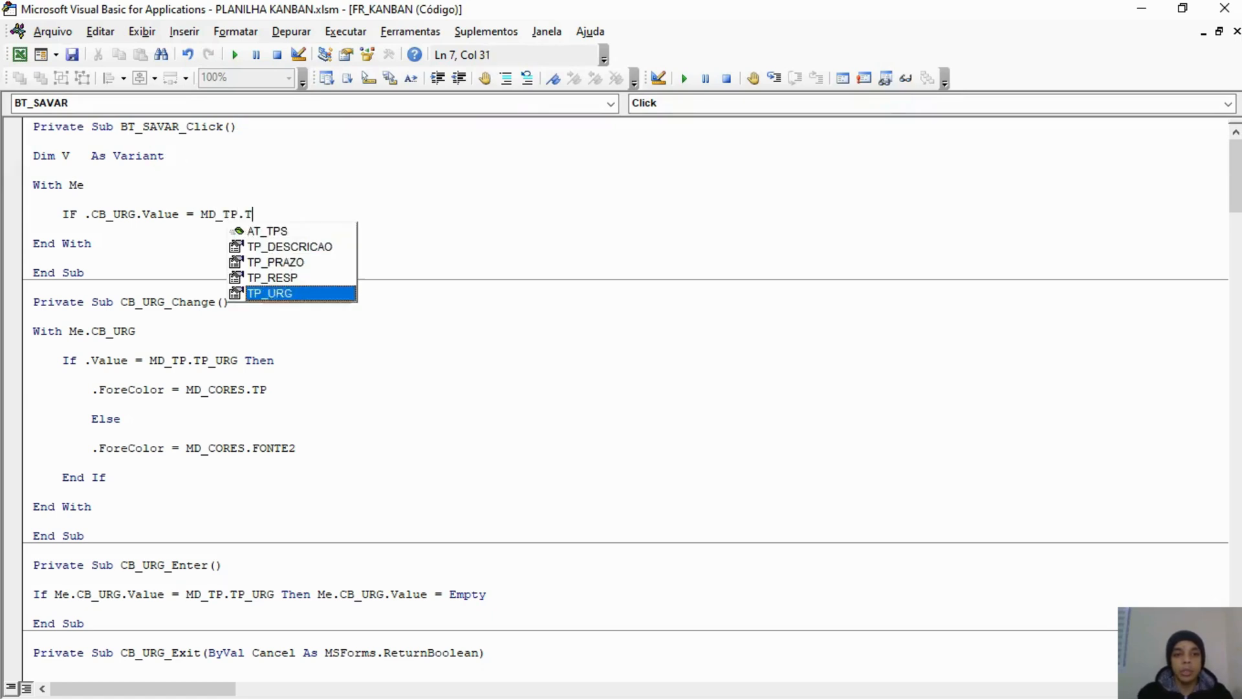
{"action": "key", "text": "Tab"}
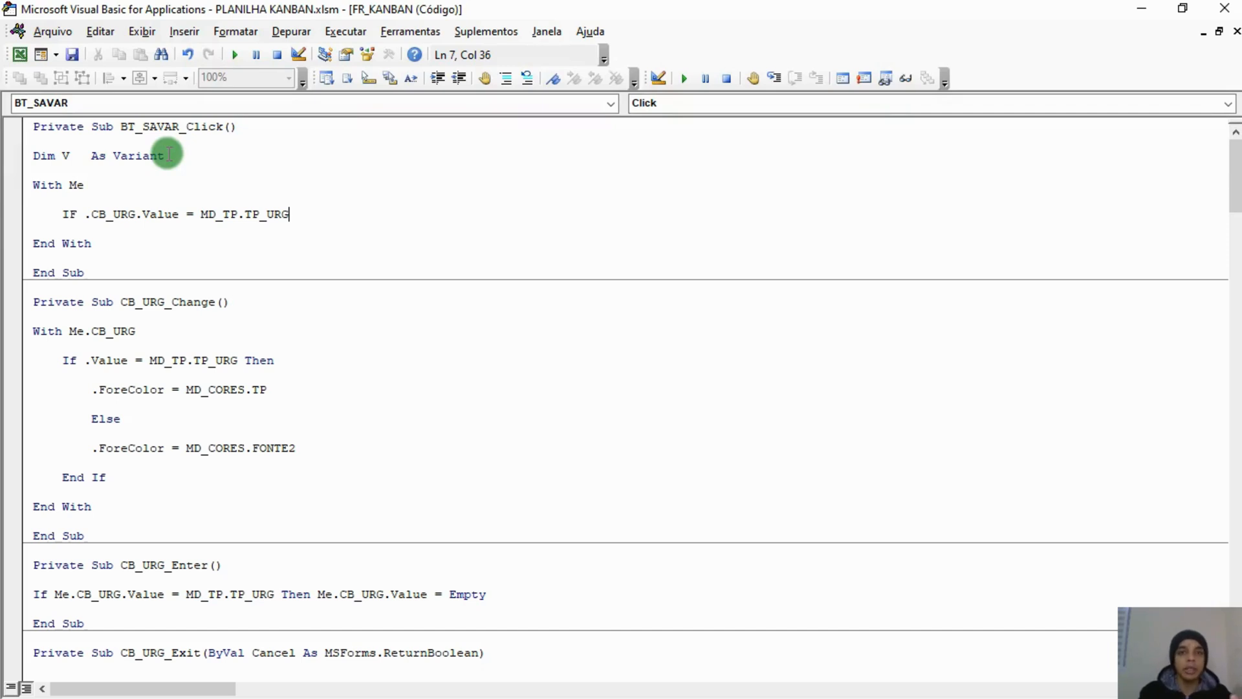
{"action": "type", "text": "THEN"}
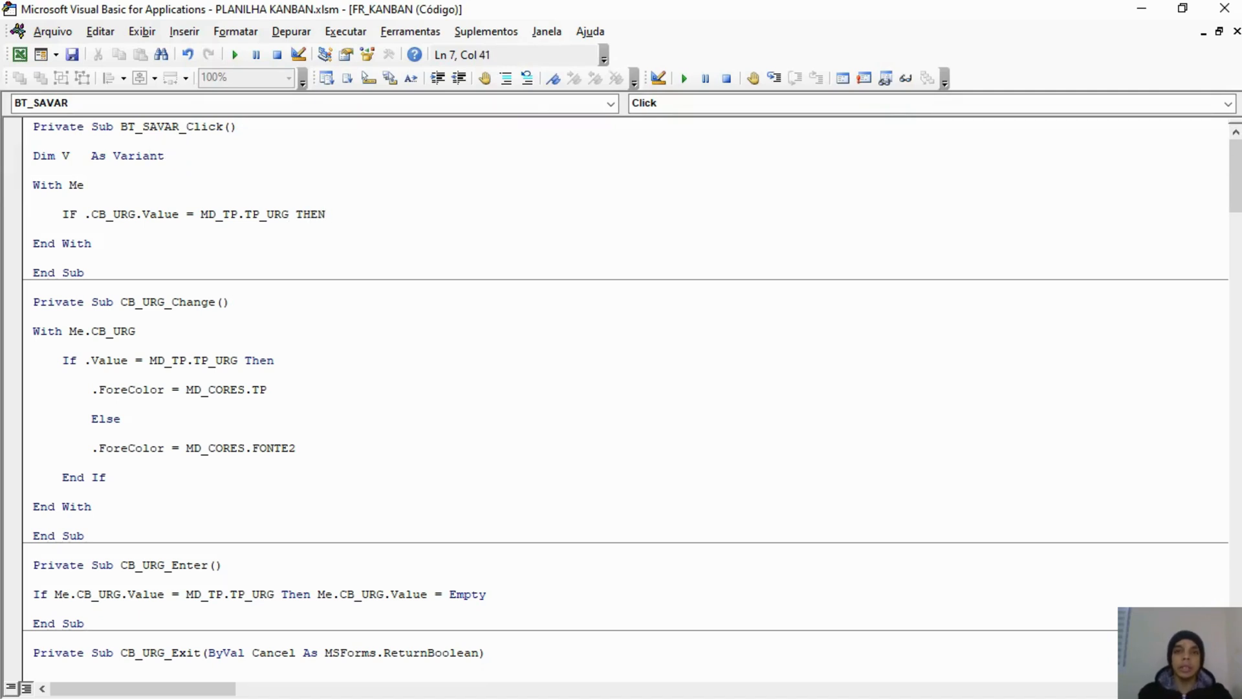
Add an indented V = True statement under the CB_URG condition.
{"action": "key", "text": "Return"}
{"action": "key", "text": "Return"}
{"action": "key", "text": "Tab"}
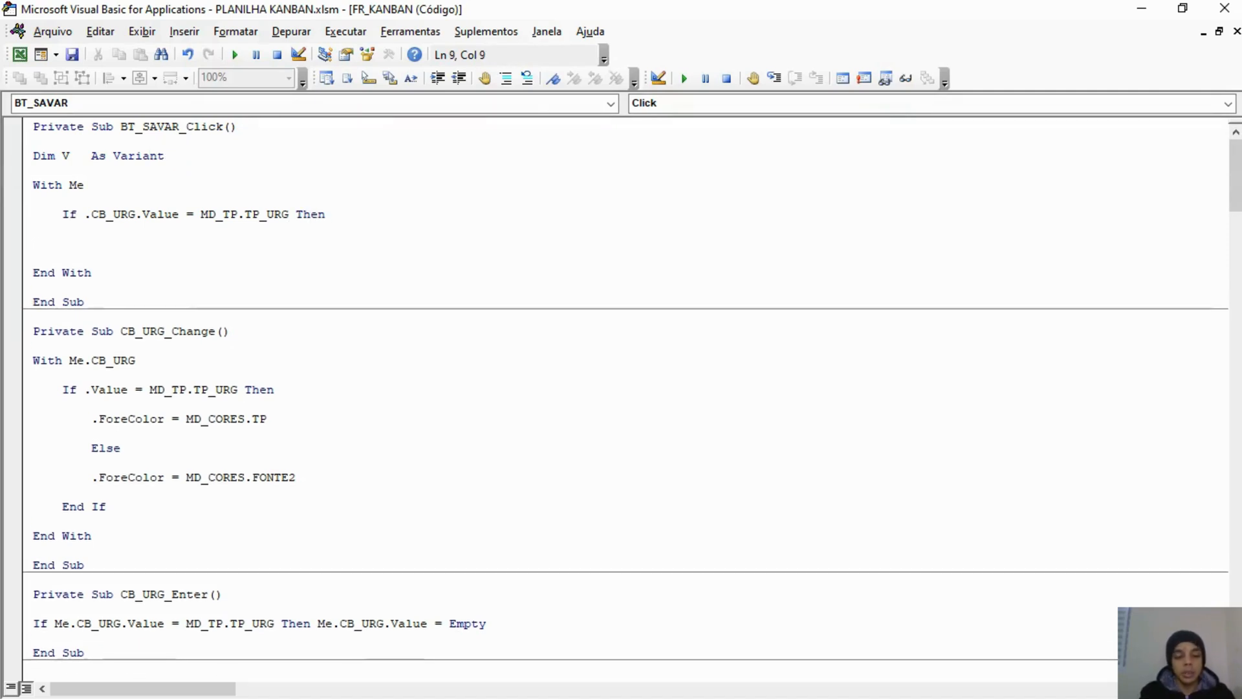
{"action": "type", "text": "V = TRUE"}
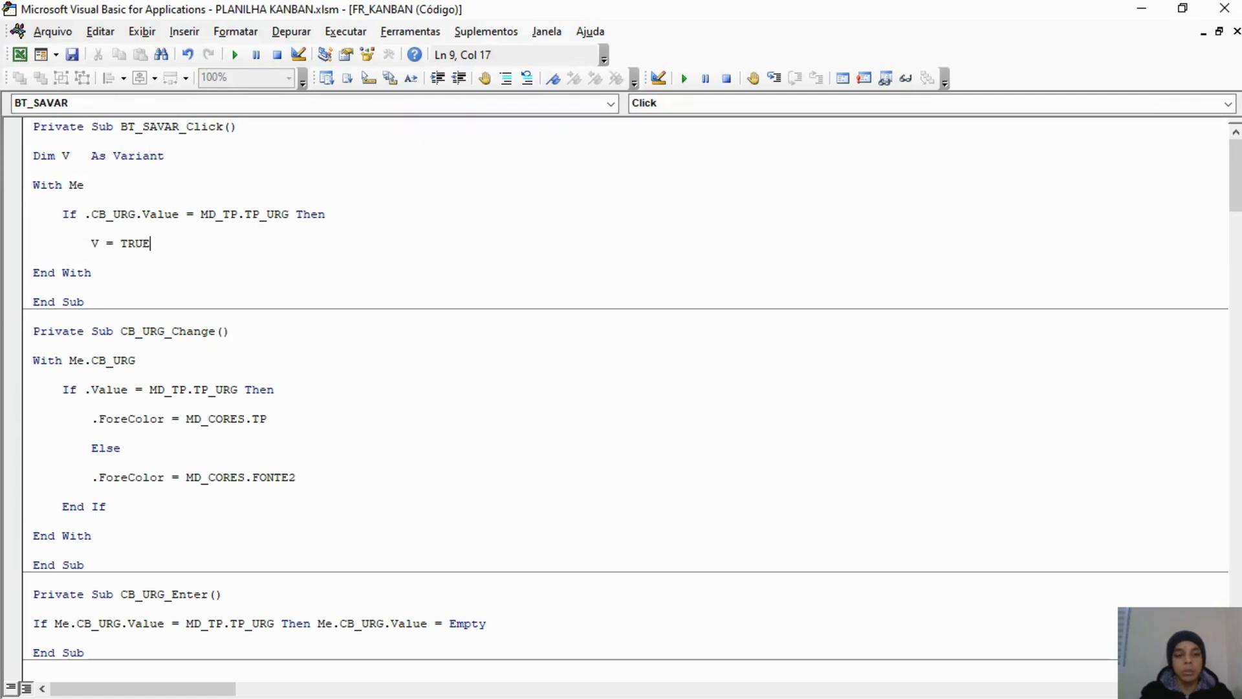
{"action": "key", "text": "Return"}
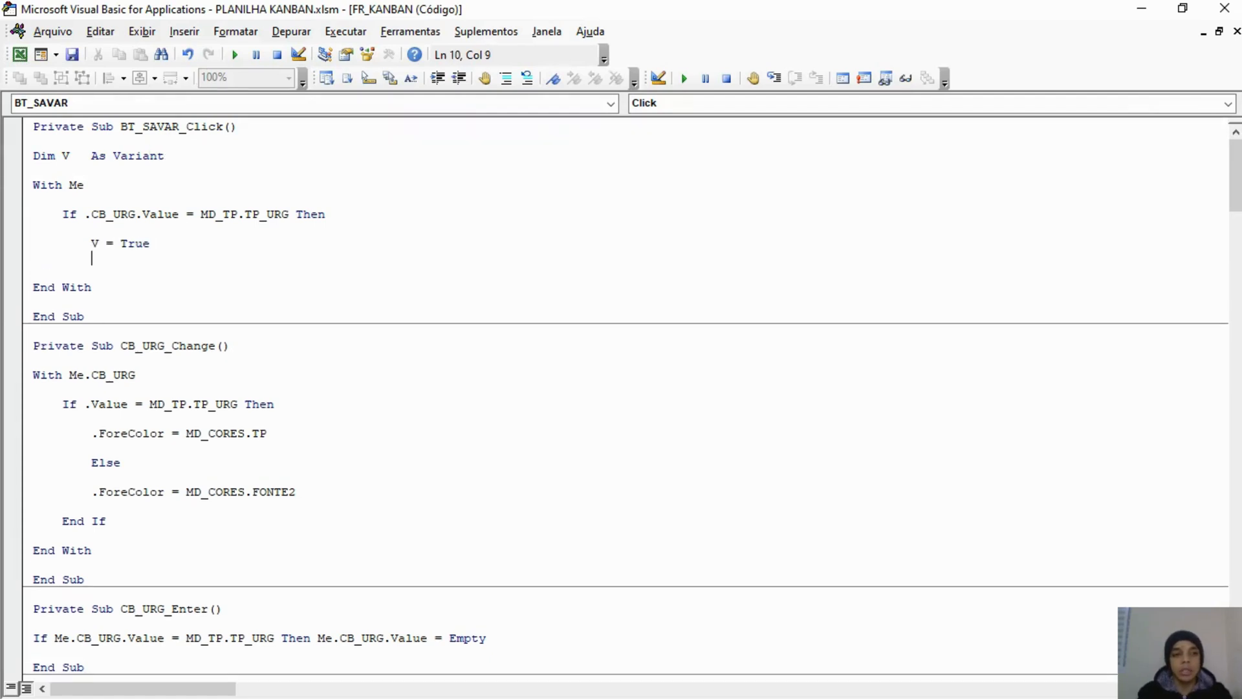
{"action": "key", "text": "Return"}
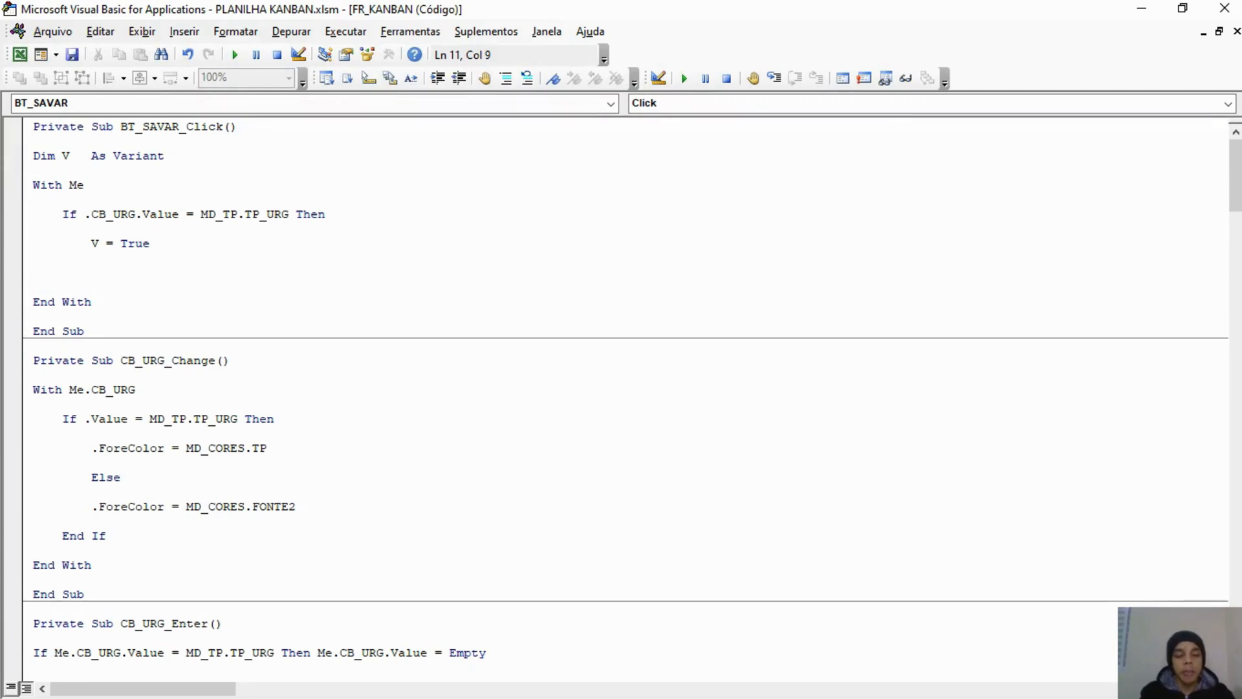
Set the urgency combo box's font colour to the empty-field colour with .CB_URG.ForeColor = MD_CORES.VAZIO below V = True.
{"action": "type", "text": ".CB"}
{"action": "key", "text": "Tab"}
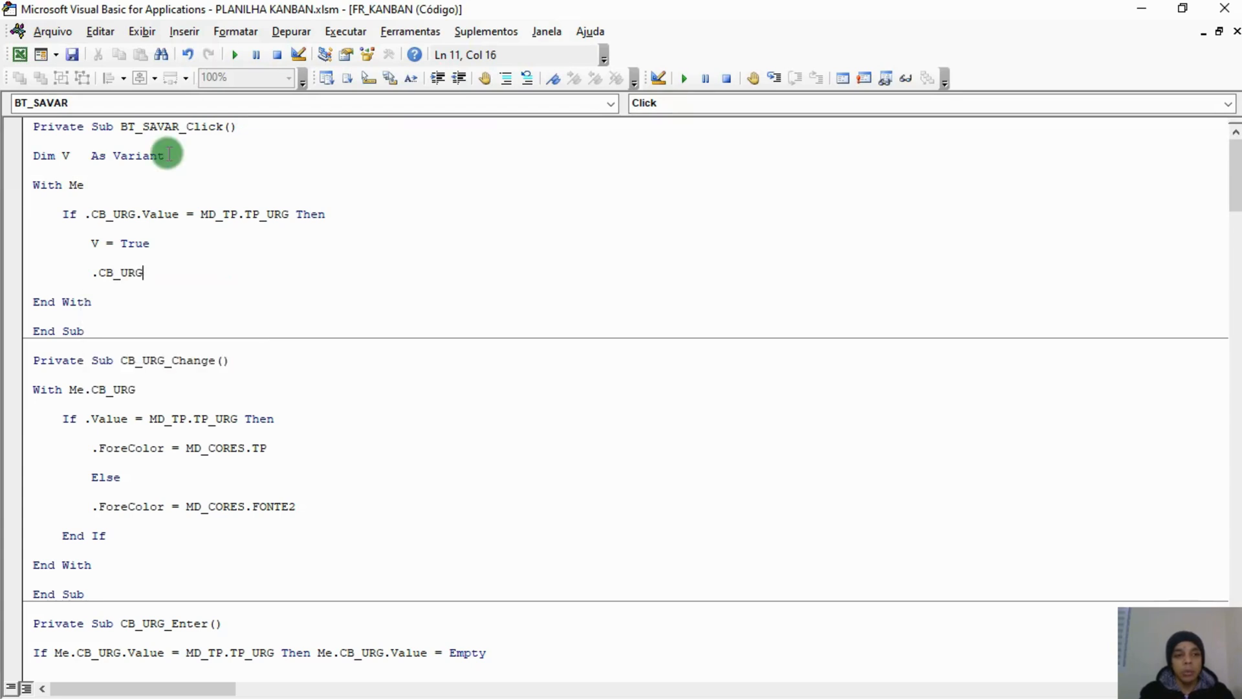
{"action": "type", "text": ".Val"}
{"action": "key", "text": "BackSpace"}
{"action": "key", "text": "BackSpace"}
{"action": "key", "text": "BackSpace"}
{"action": "type", "text": "For"}
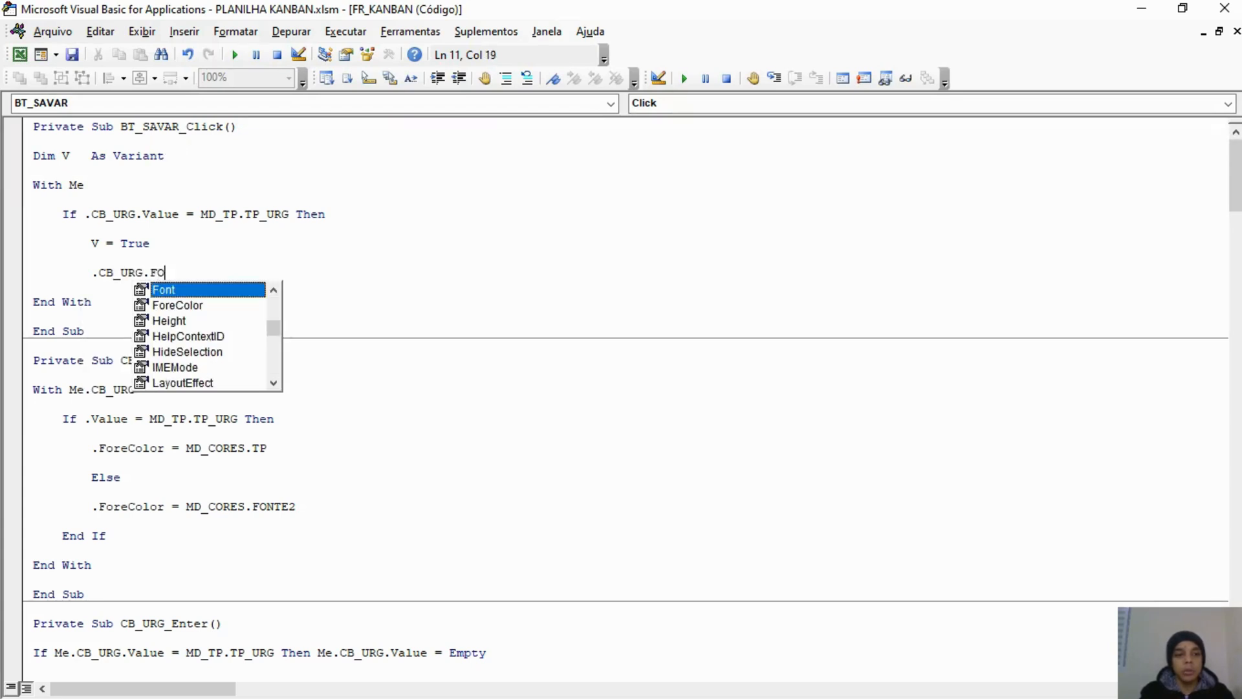
{"action": "key", "text": "Tab"}
{"action": "type", "text": "= "}
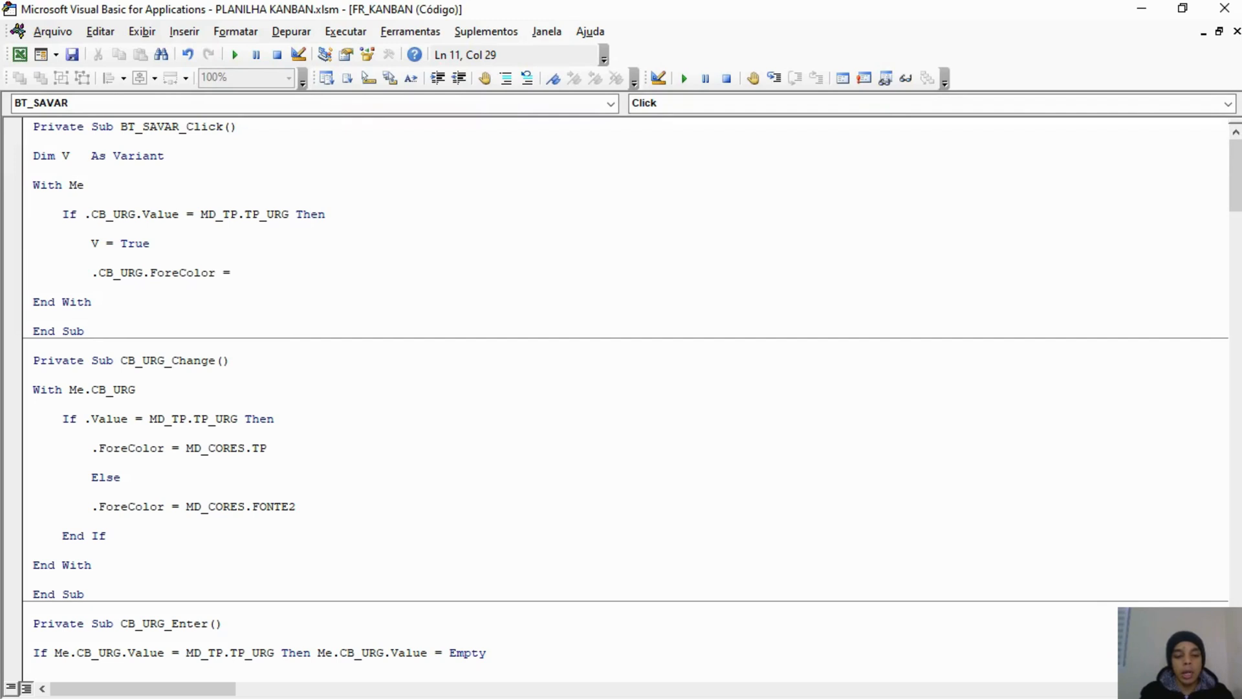
{"action": "type", "text": "VAZ"}
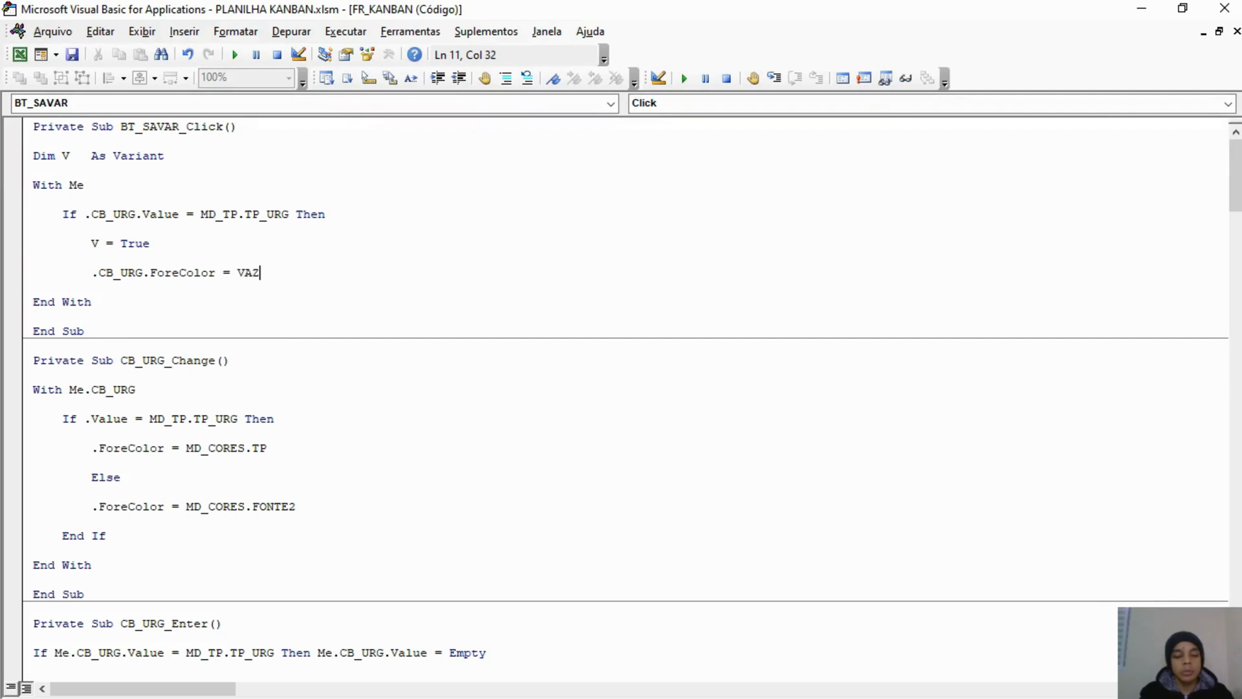
{"action": "key", "text": "BackSpace"}
{"action": "key", "text": "BackSpace"}
{"action": "key", "text": "BackSpace"}
{"action": "type", "text": "MD"}
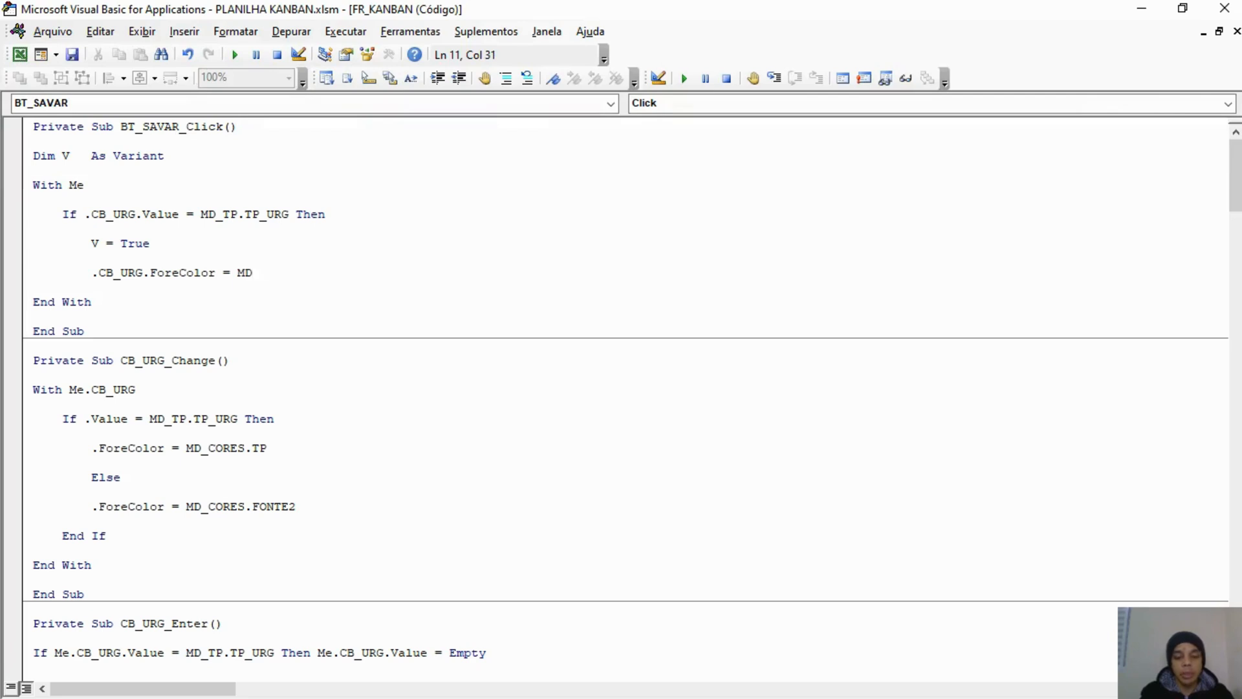
{"action": "type", "text": "_CORES."}
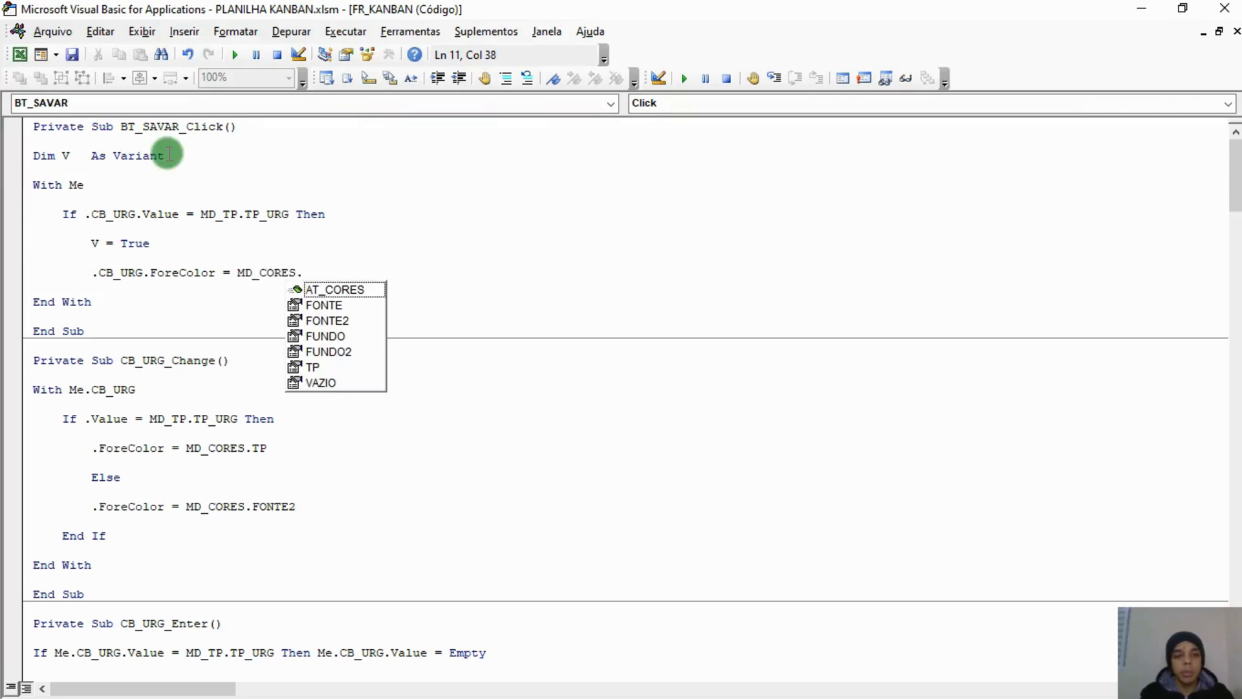
{"action": "key", "text": "Down"}
{"action": "key", "text": "Down"}
{"action": "key", "text": "Down"}
{"action": "key", "text": "Down"}
{"action": "key", "text": "Down"}
{"action": "key", "text": "Down"}
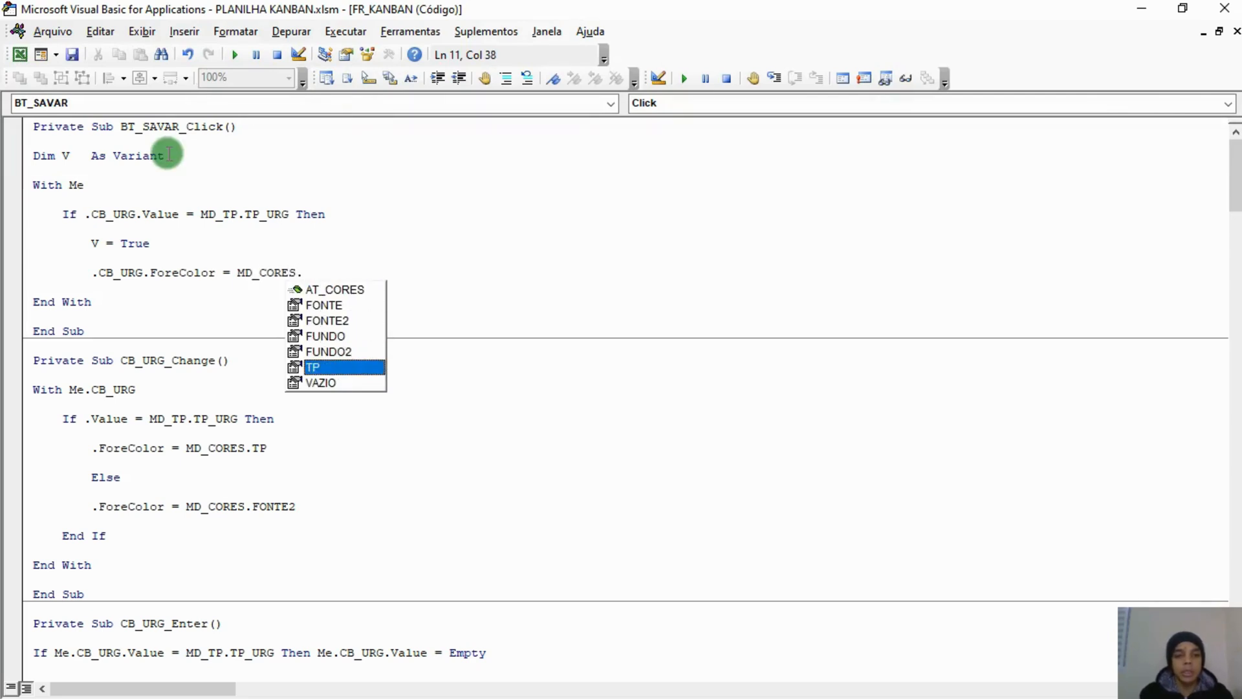
{"action": "key", "text": "Tab"}
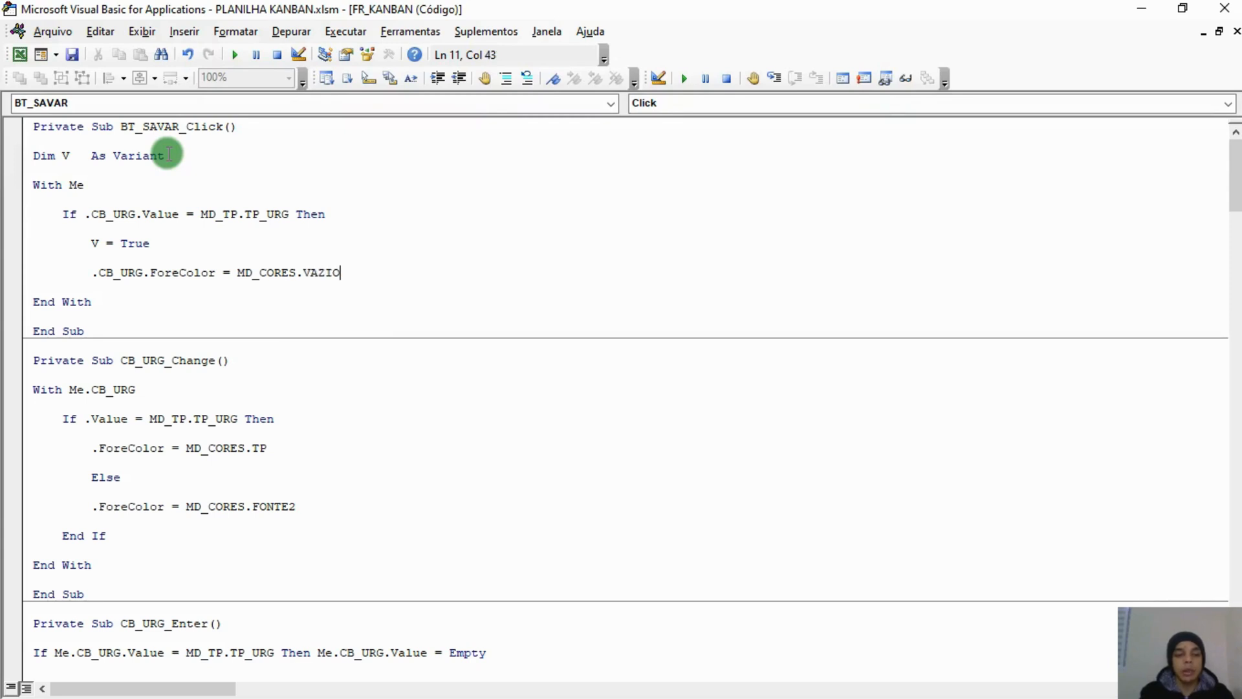
Close the CB_URG condition with an End If aligned to its If line.
{"action": "key", "text": "Return"}
{"action": "key", "text": "Return"}
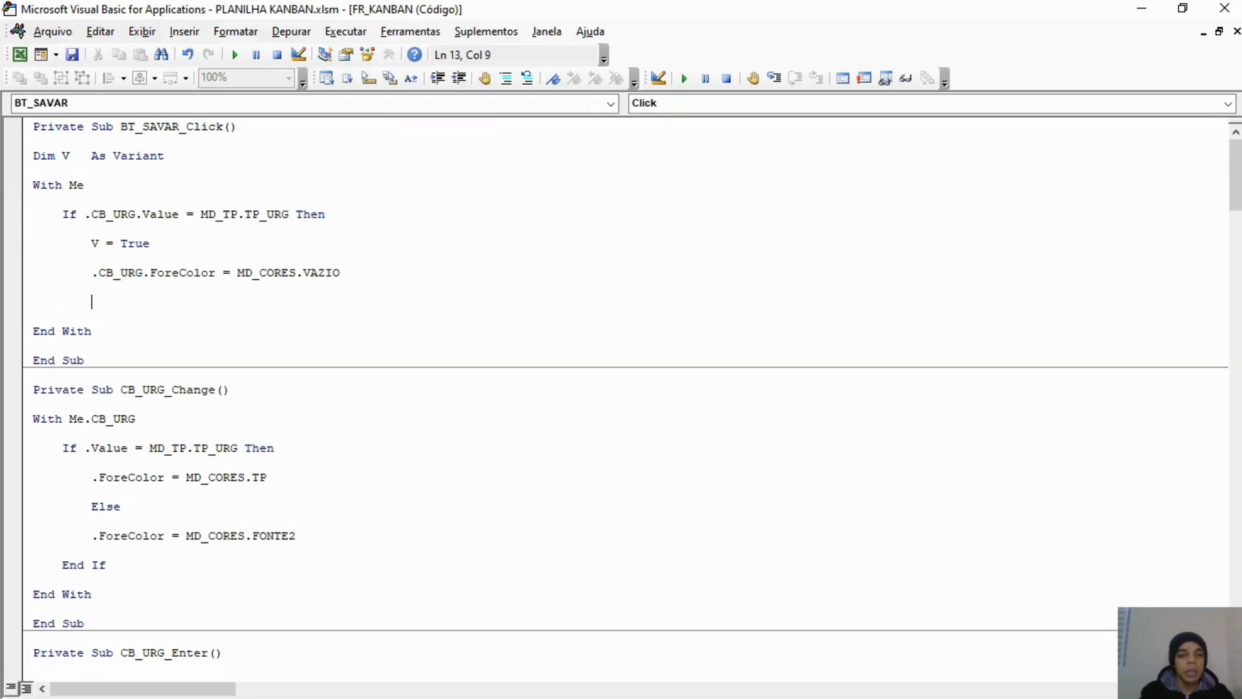
{"action": "key", "text": "BackSpace"}
{"action": "type", "text": "End If"}
{"action": "key", "text": "Return"}
{"action": "key", "text": "Return"}
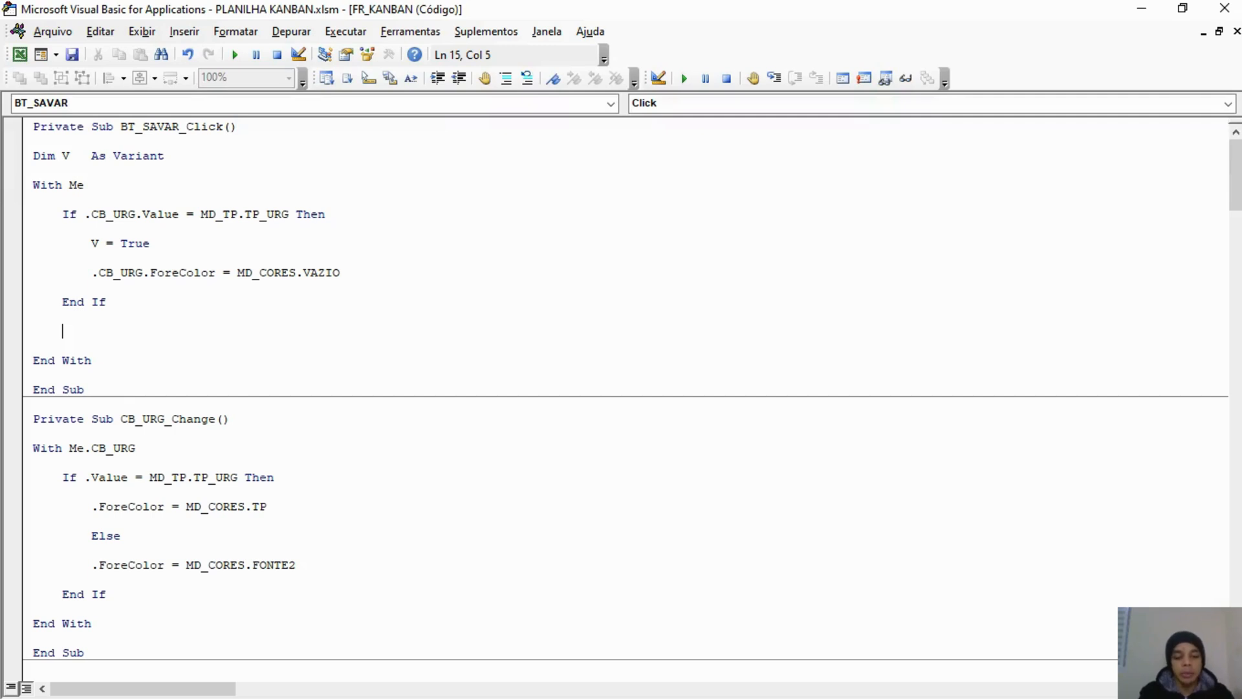
Below the CB_URG check, add the condition line If .TB_DESCRICAO.Value = MD_TP.TP_DESCRICAO Then.
{"action": "type", "text": "IF .TB"}
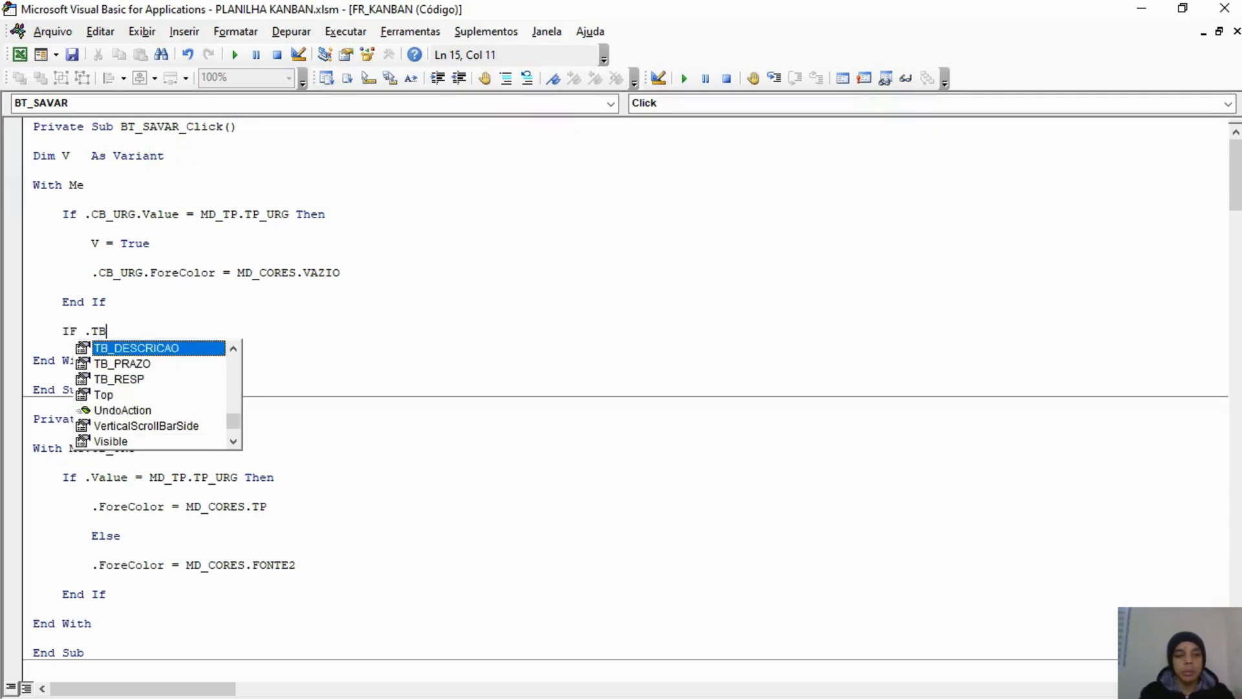
{"action": "key", "text": "Tab"}
{"action": "type", "text": ".Value = MD"}
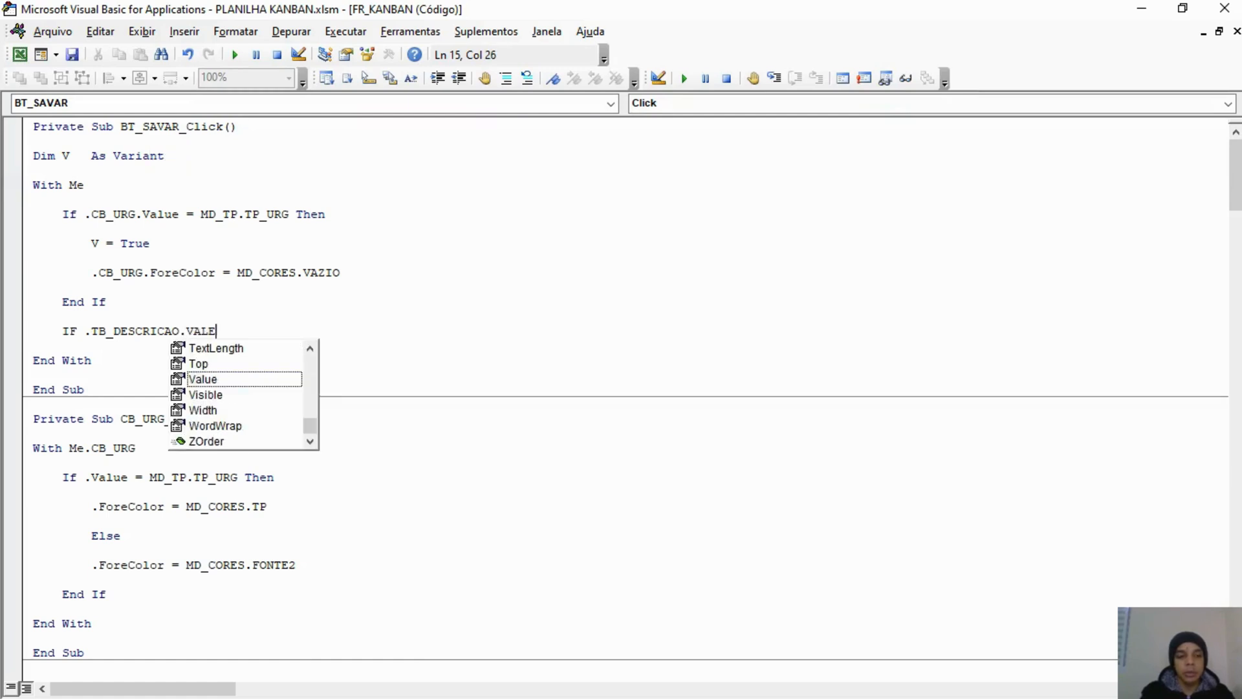
{"action": "type", "text": "_TP.TP"}
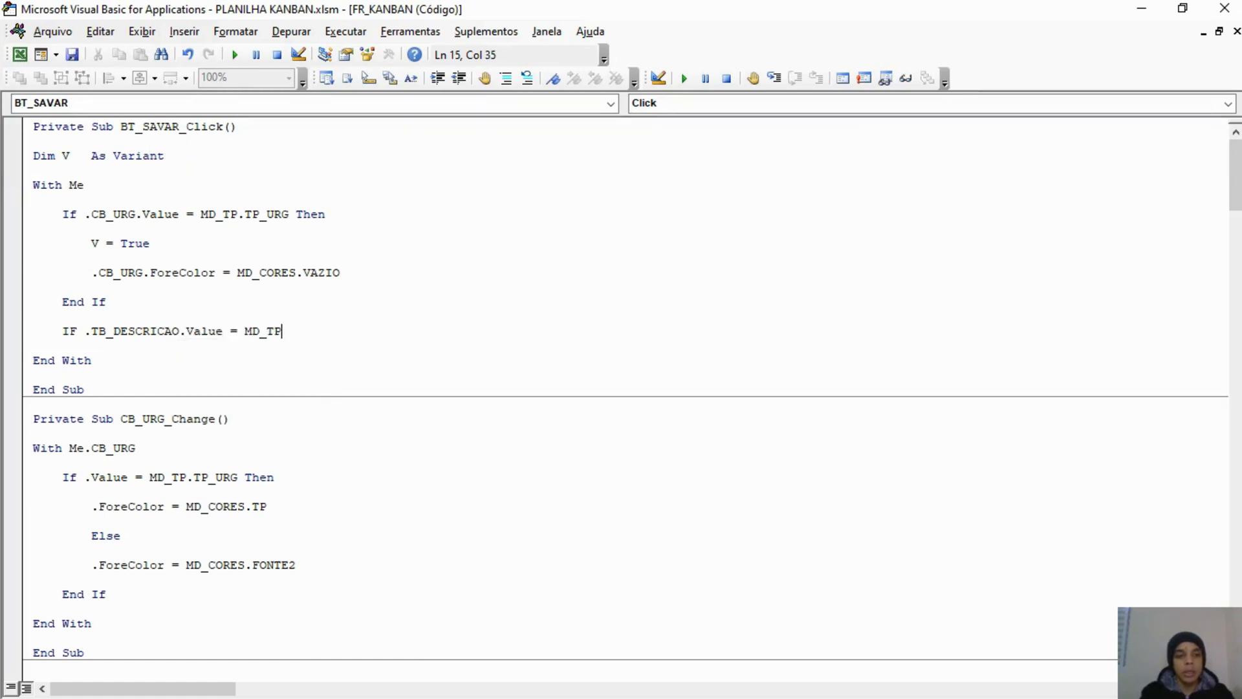
{"action": "key", "text": "Tab"}
{"action": "type", "text": "Then"}
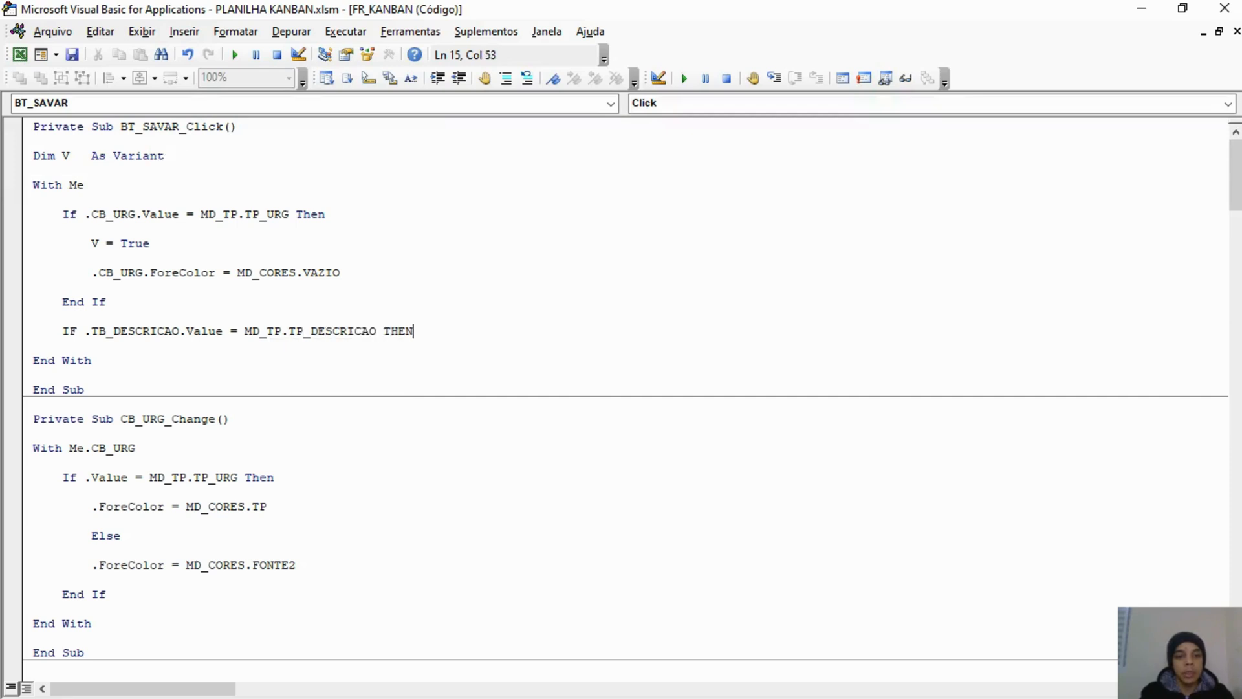
In the TB_DESCRICAO condition, add V = True and .TB_DESCRICAO.ForeColor = MD_CORES.VAZIO as indented statements.
{"action": "key", "text": "Return"}
{"action": "type", "text": "V = TRUE"}
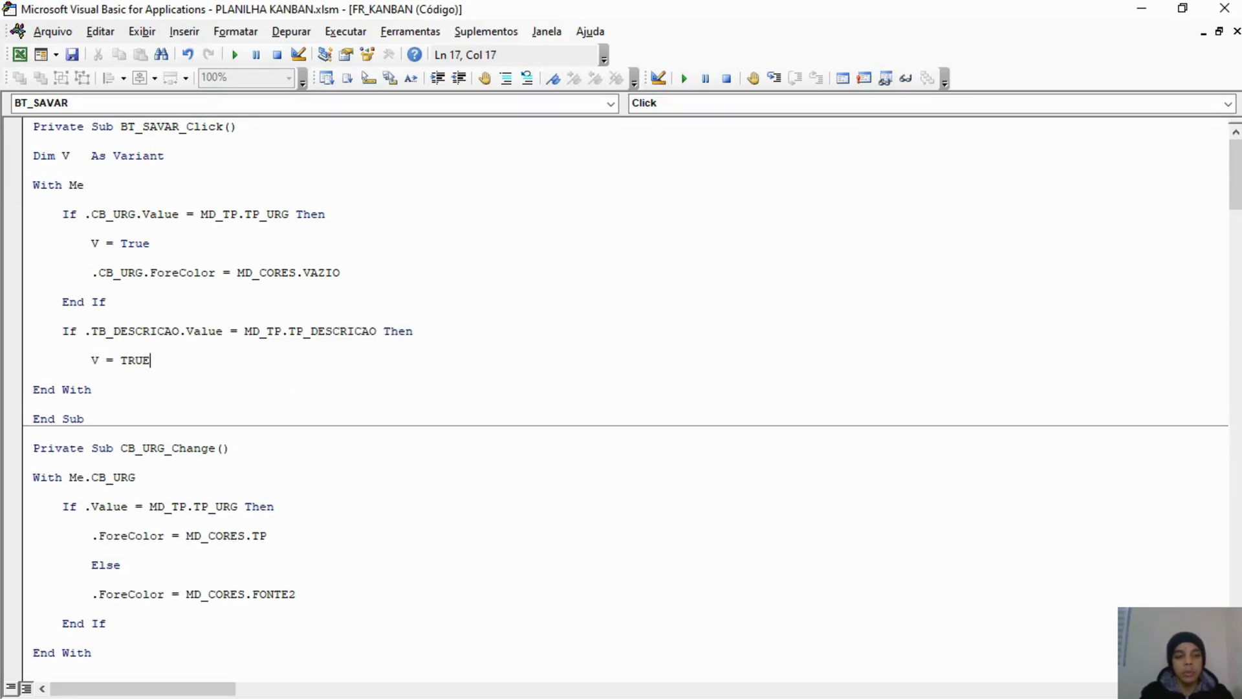
{"action": "key", "text": "Return"}
{"action": "type", "text": "."}
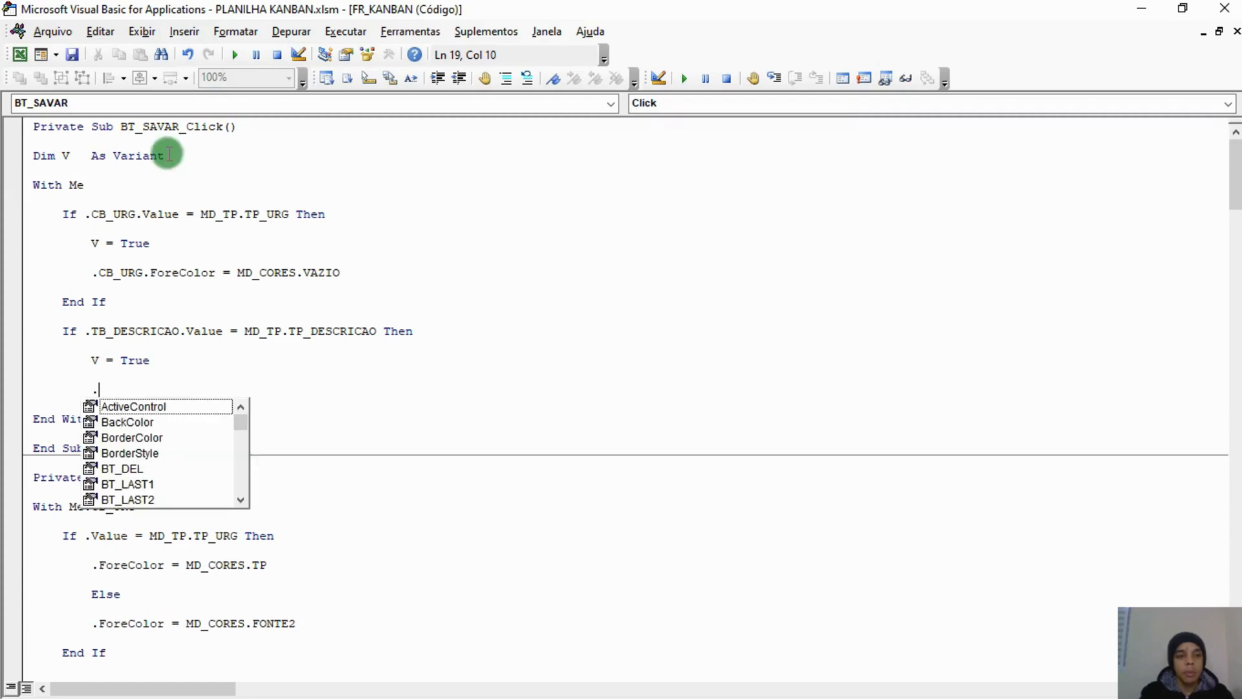
{"action": "type", "text": "TB_DESCRICAO.ForeColor ="}
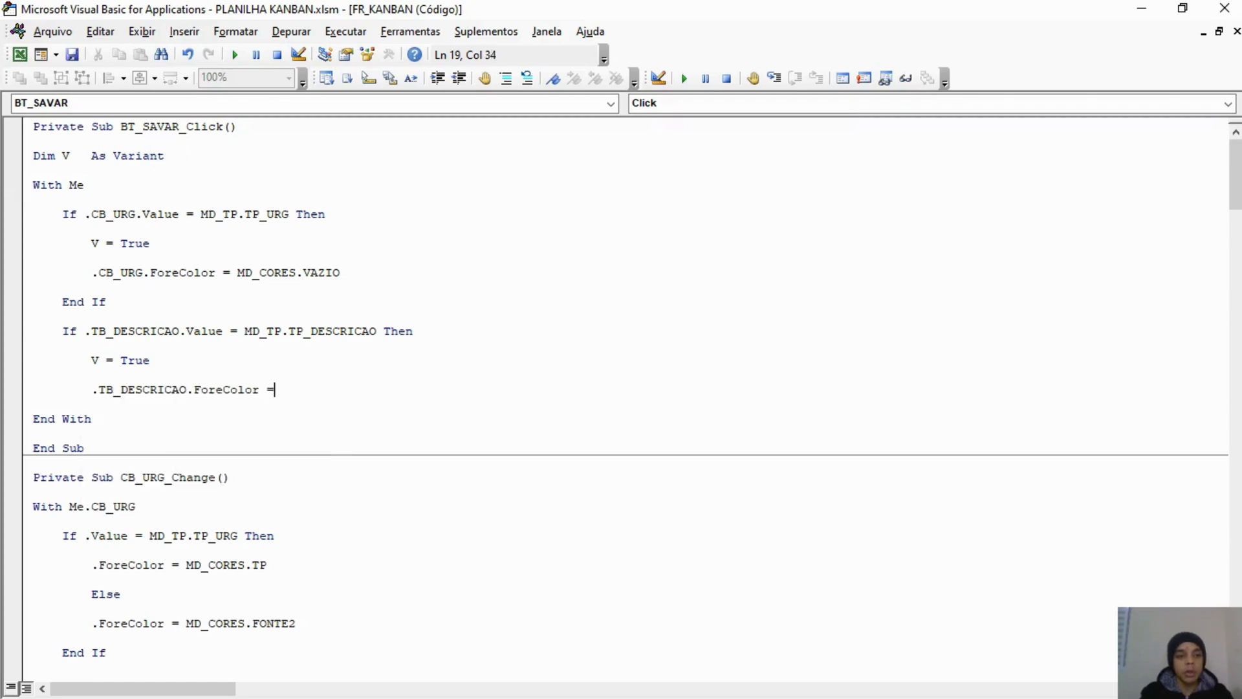
{"action": "type", "text": " MD_CORES"}
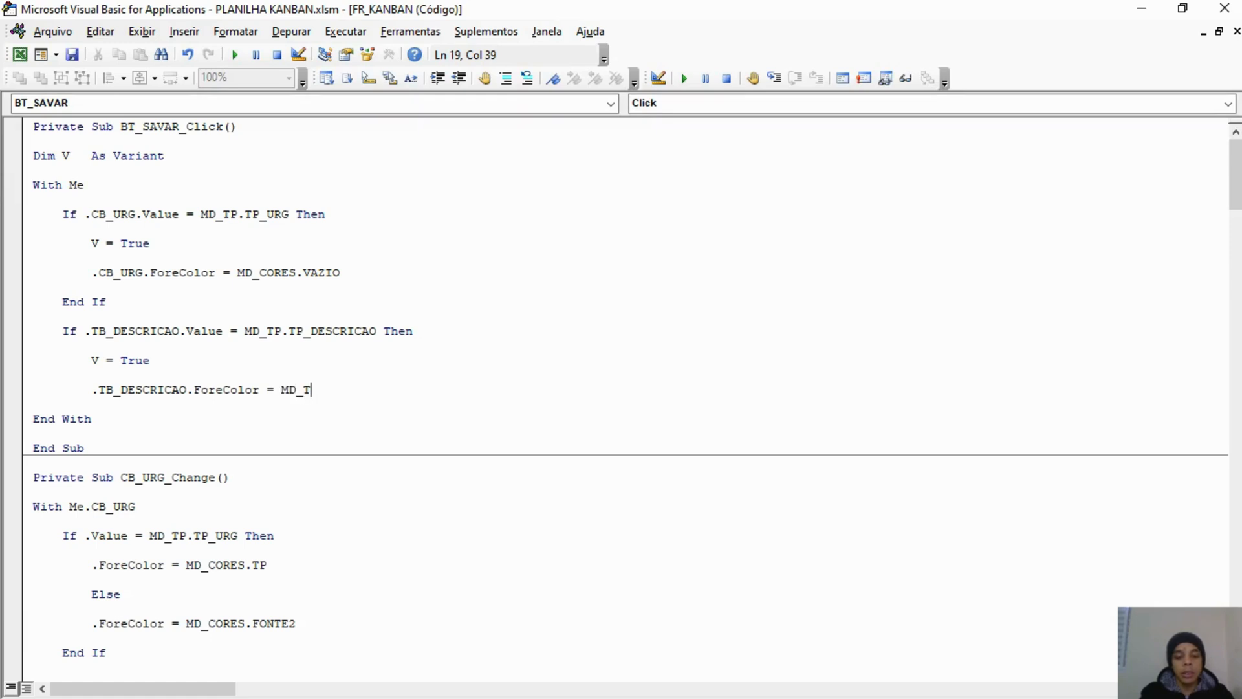
{"action": "type", "text": ".VALU"}
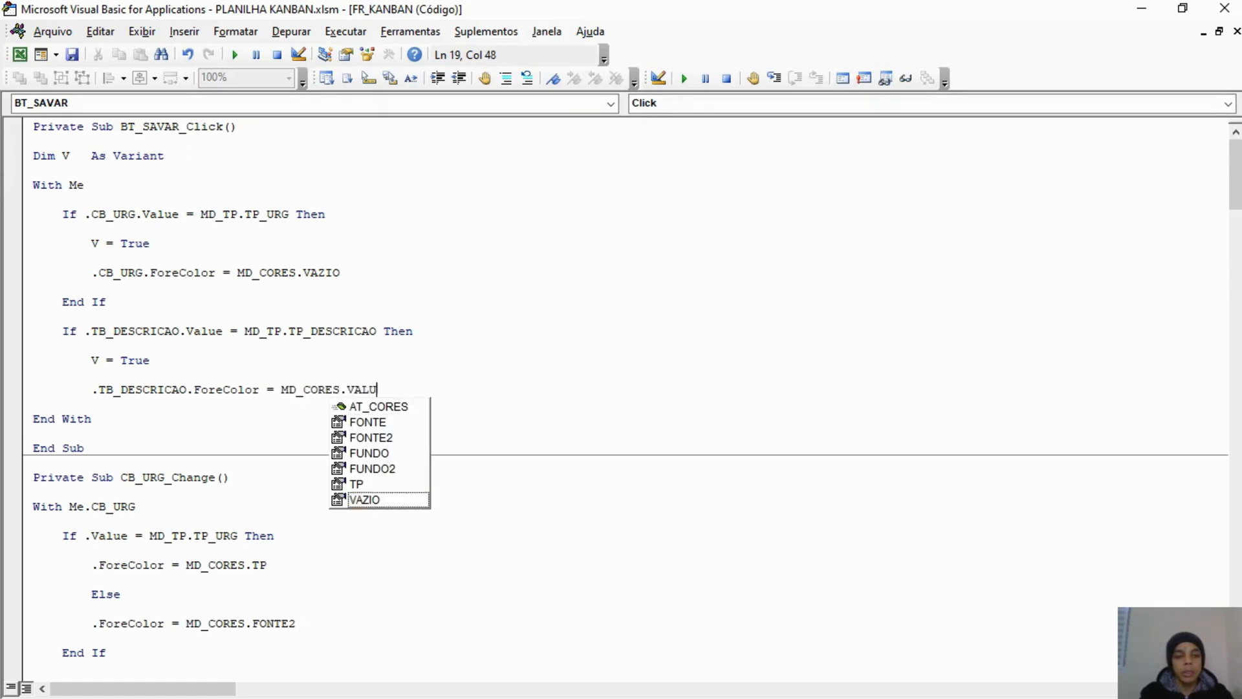
{"action": "type", "text": "ZIO"}
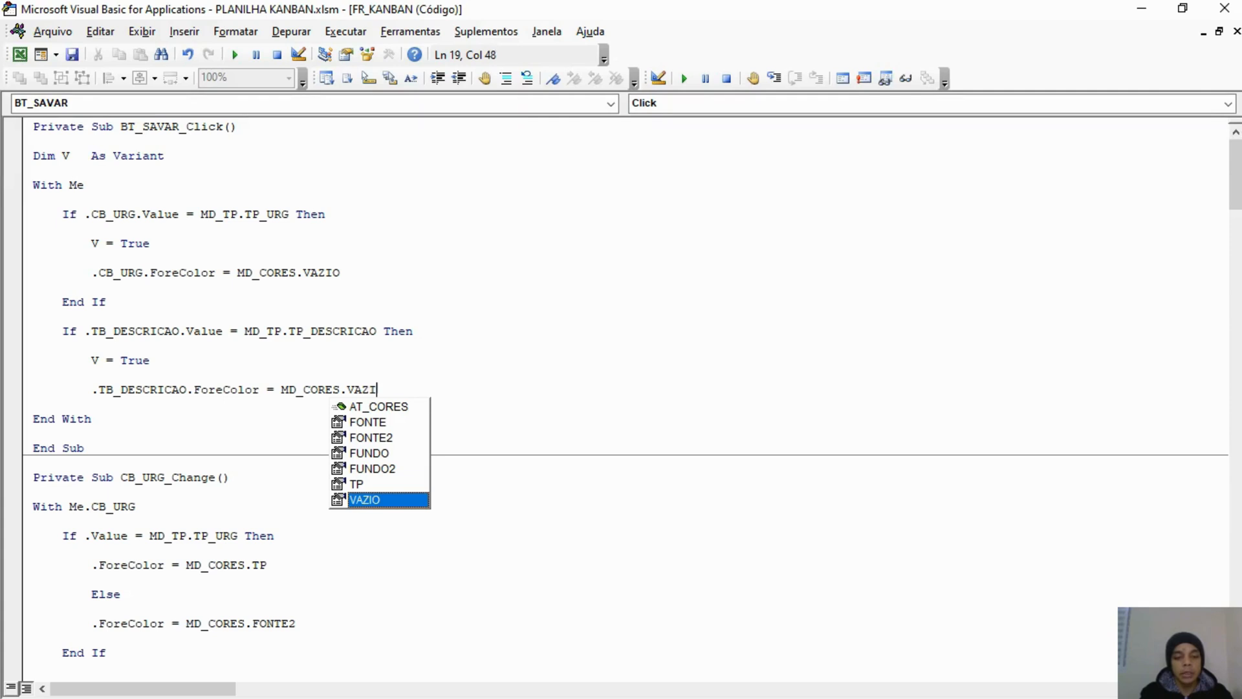
Close the TB_DESCRICAO condition with an End If aligned to its If line.
{"action": "key", "text": "Return"}
{"action": "key", "text": "Return"}
{"action": "key", "text": "BackSpace"}
{"action": "type", "text": "End If"}
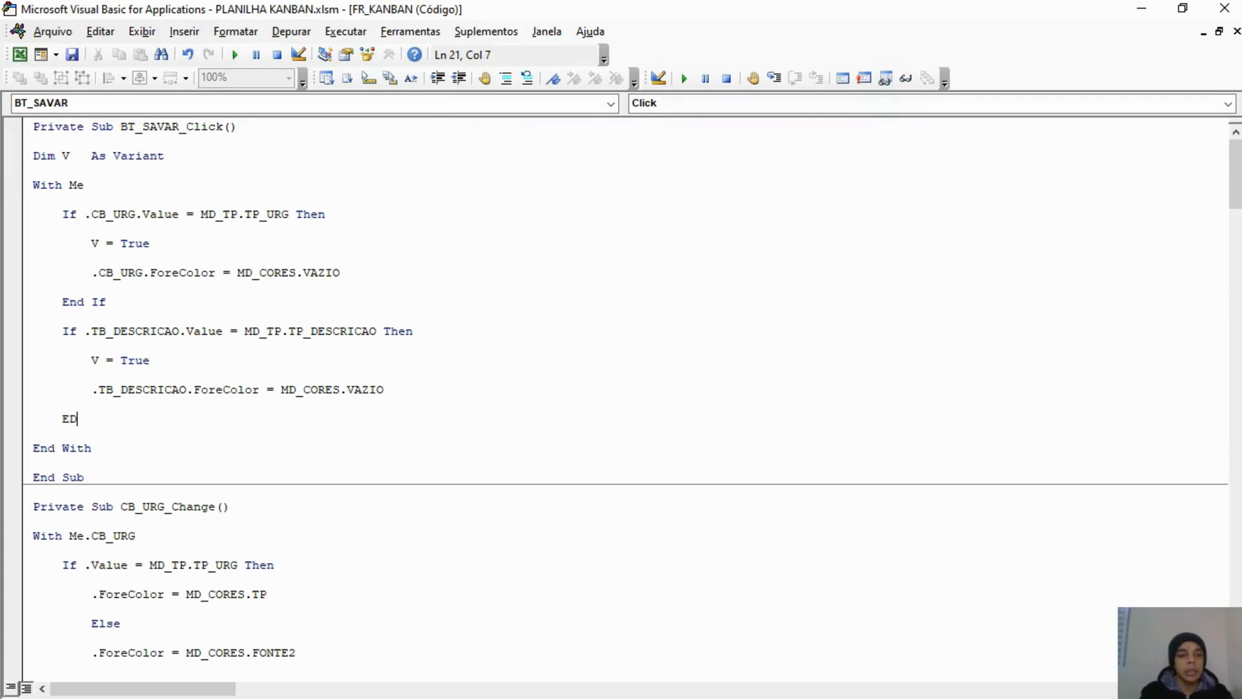
{"action": "key", "text": "Return"}
{"action": "key", "text": "Return"}
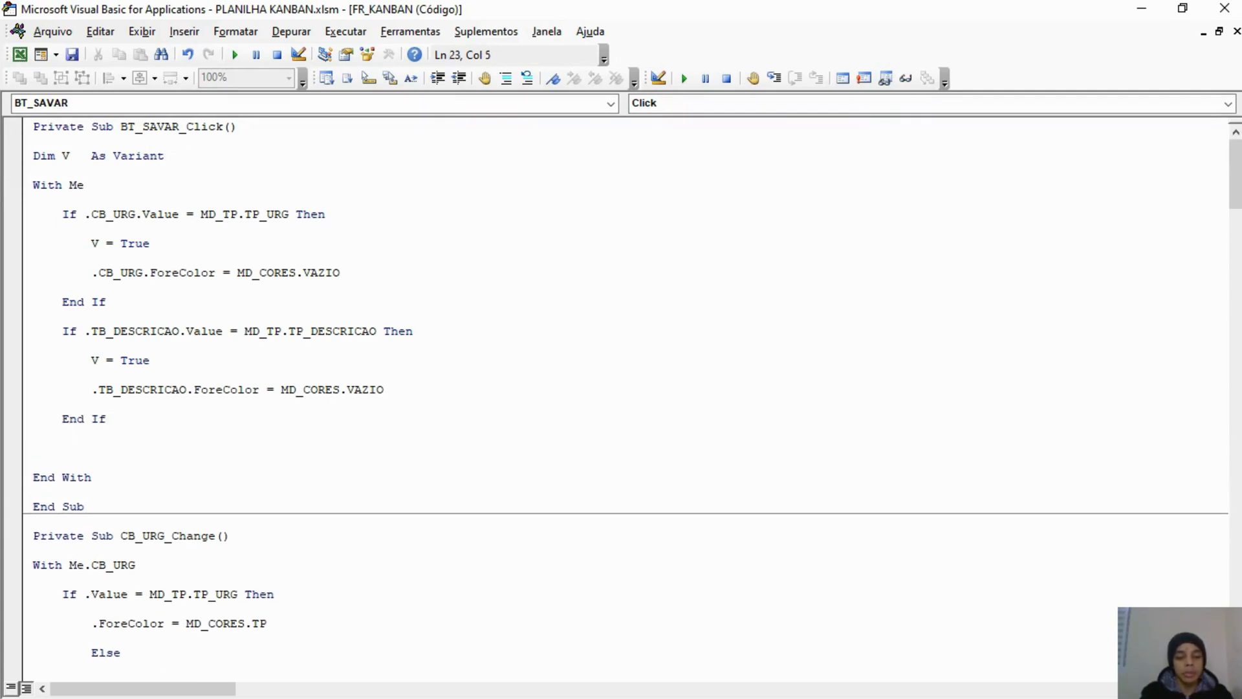
Below the TB_DESCRICAO check, add the condition line If .TB_PRAZO.Value = MD_TP.TP_PRAZO Then.
{"action": "type", "text": "IF .TB"}
{"action": "key", "text": "Down"}
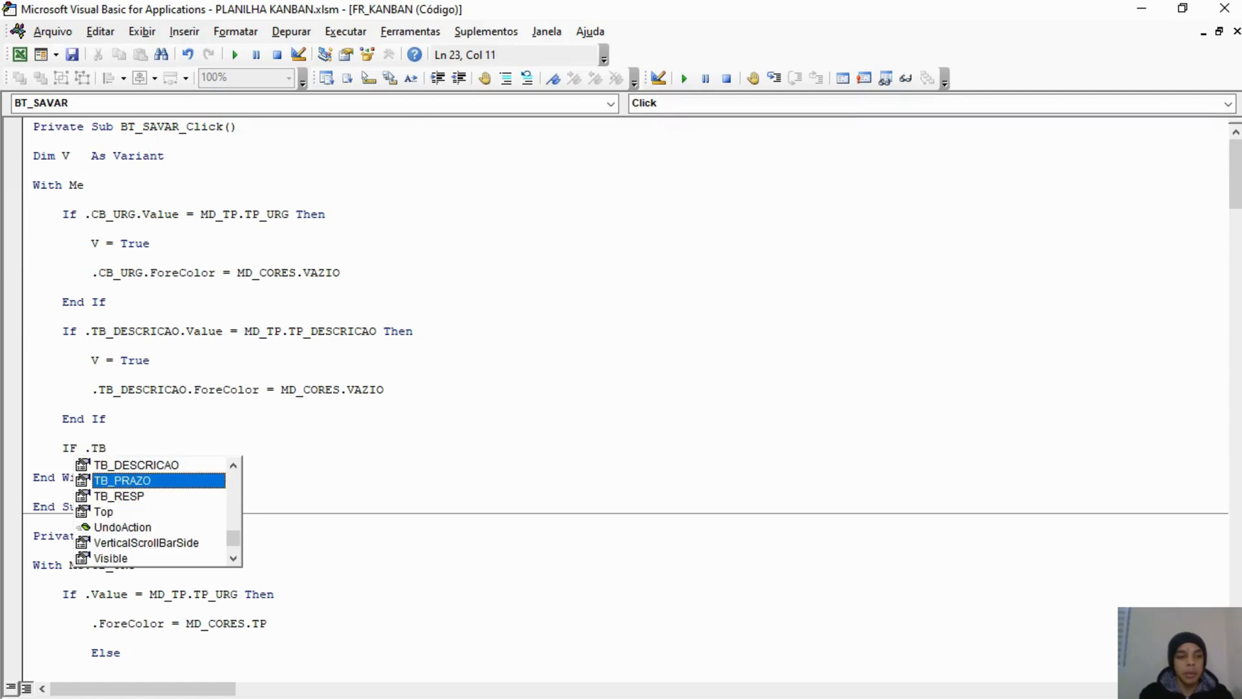
{"action": "key", "text": "Tab"}
{"action": "type", "text": ".Value = "}
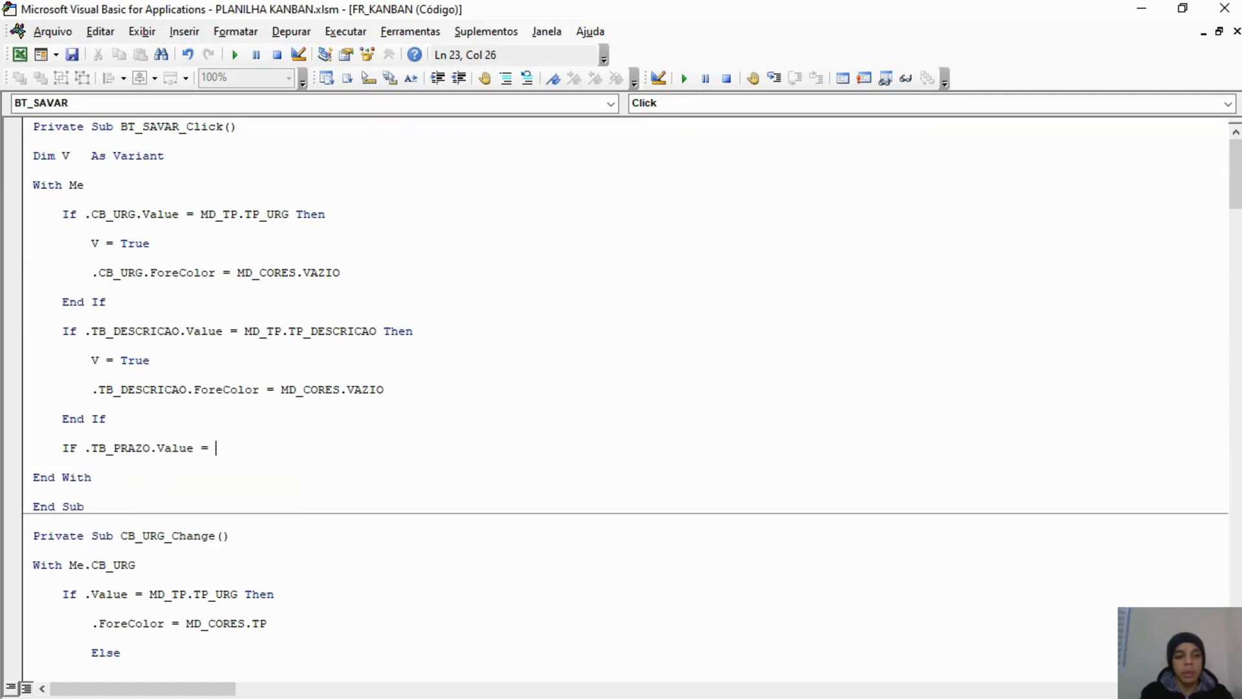
{"action": "type", "text": "MD_TP.TP"}
{"action": "key", "text": "Down"}
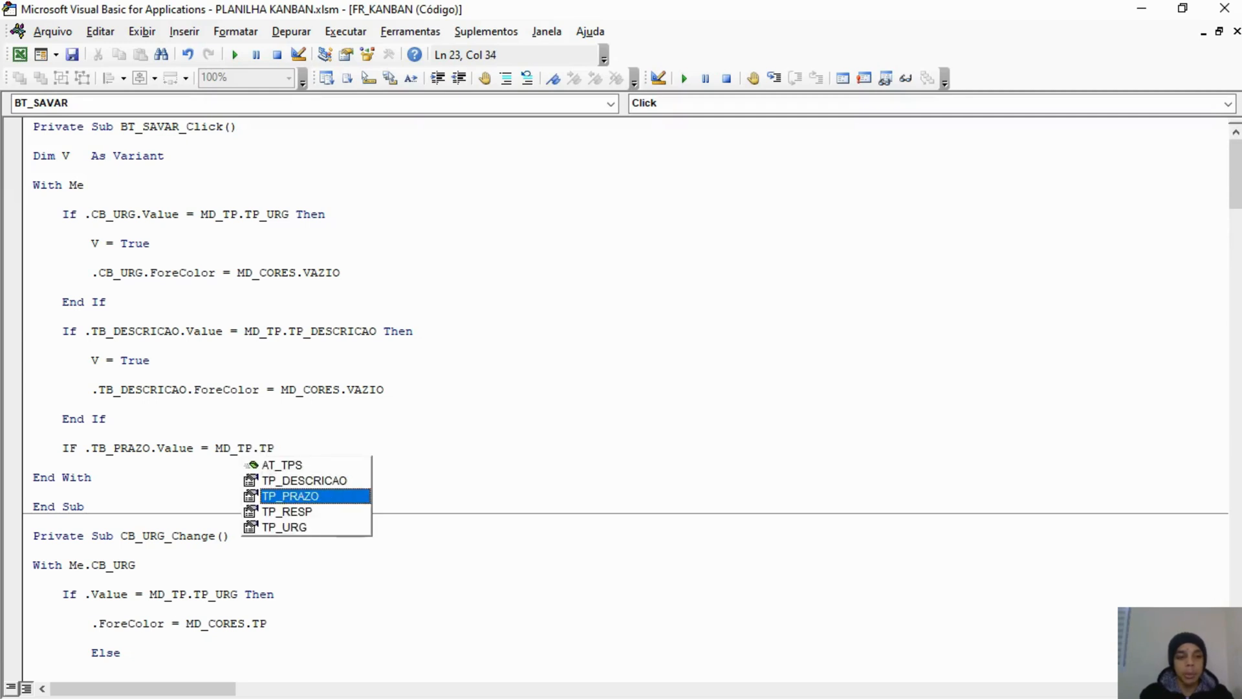
{"action": "key", "text": "Tab"}
{"action": "type", "text": "THEN"}
{"action": "key", "text": "Return"}
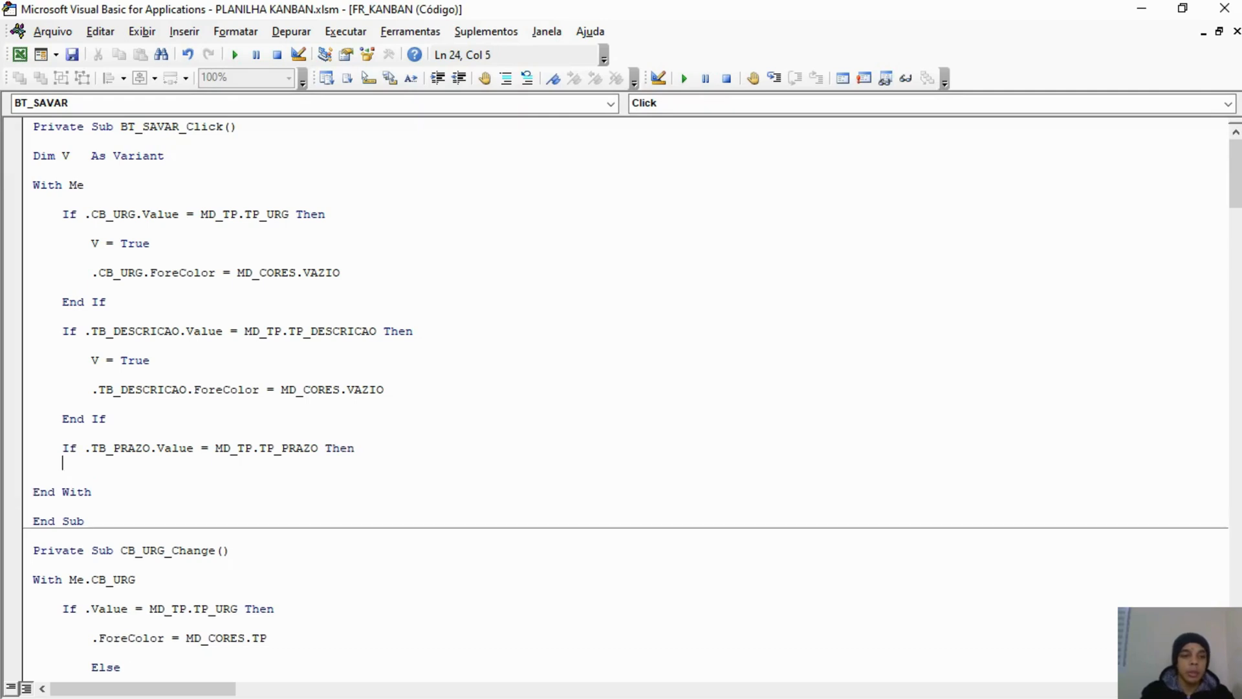
In the TB_PRAZO condition, add V = True and .TB_PRAZO.ForeColor = MD_CORES.VAZIO as indented statements.
{"action": "key", "text": "Tab"}
{"action": "type", "text": "V = TRUE"}
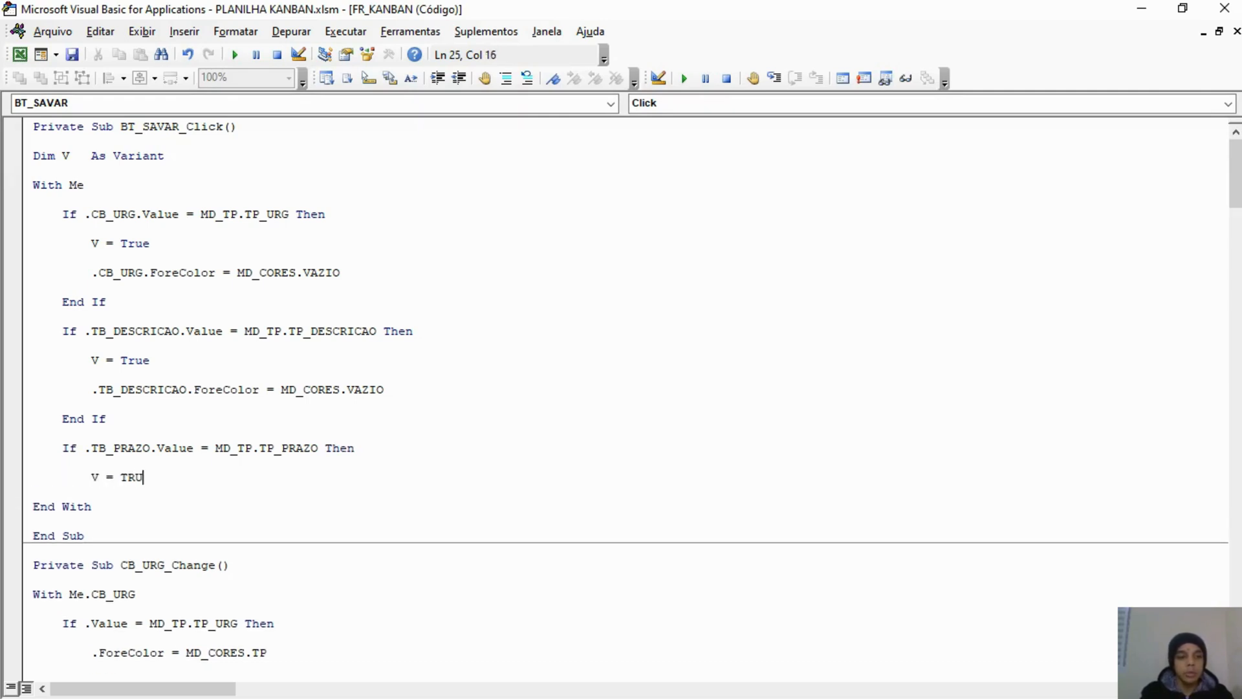
{"action": "key", "text": "Return"}
{"action": "key", "text": "Return"}
{"action": "type", "text": ".TB"}
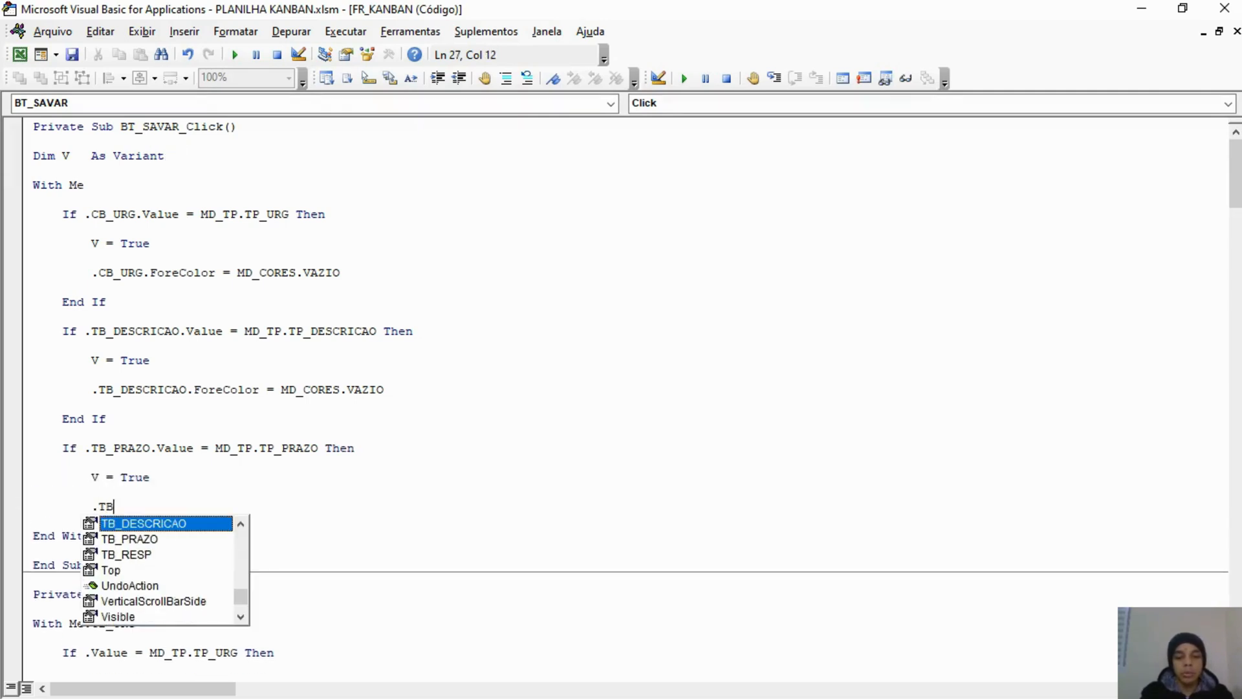
{"action": "type", "text": "_PRAZO.FOR = MD_CORE"}
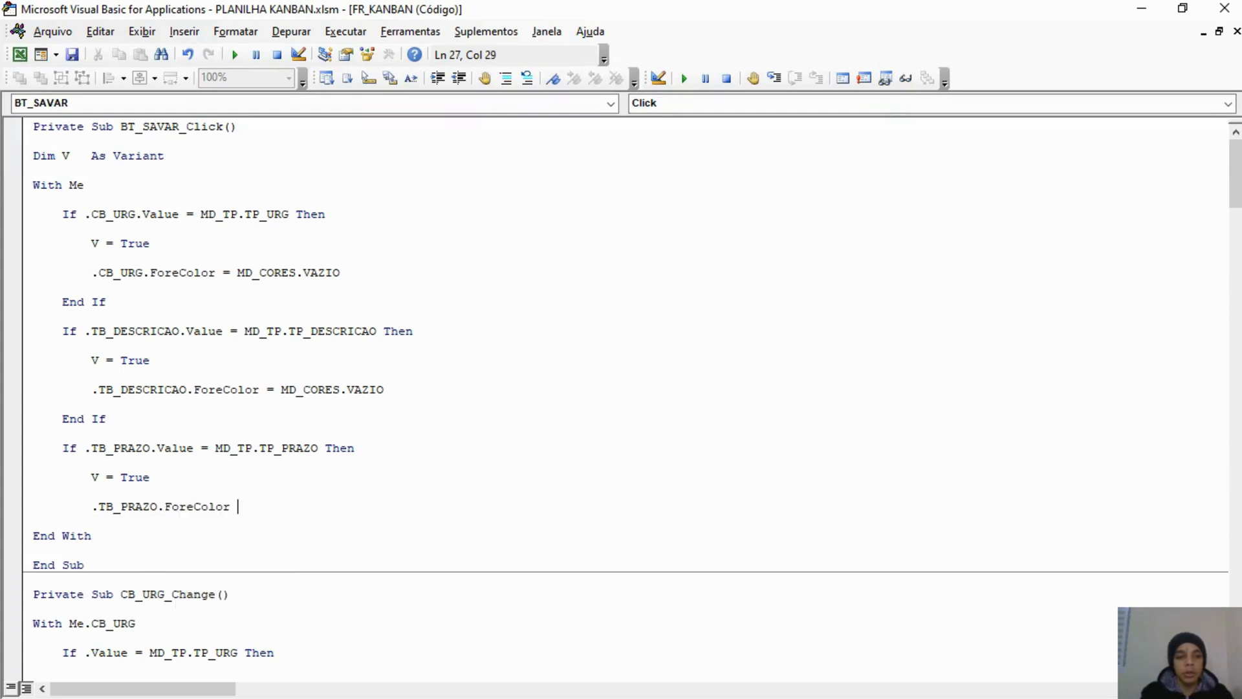
{"action": "type", "text": "S.VA"}
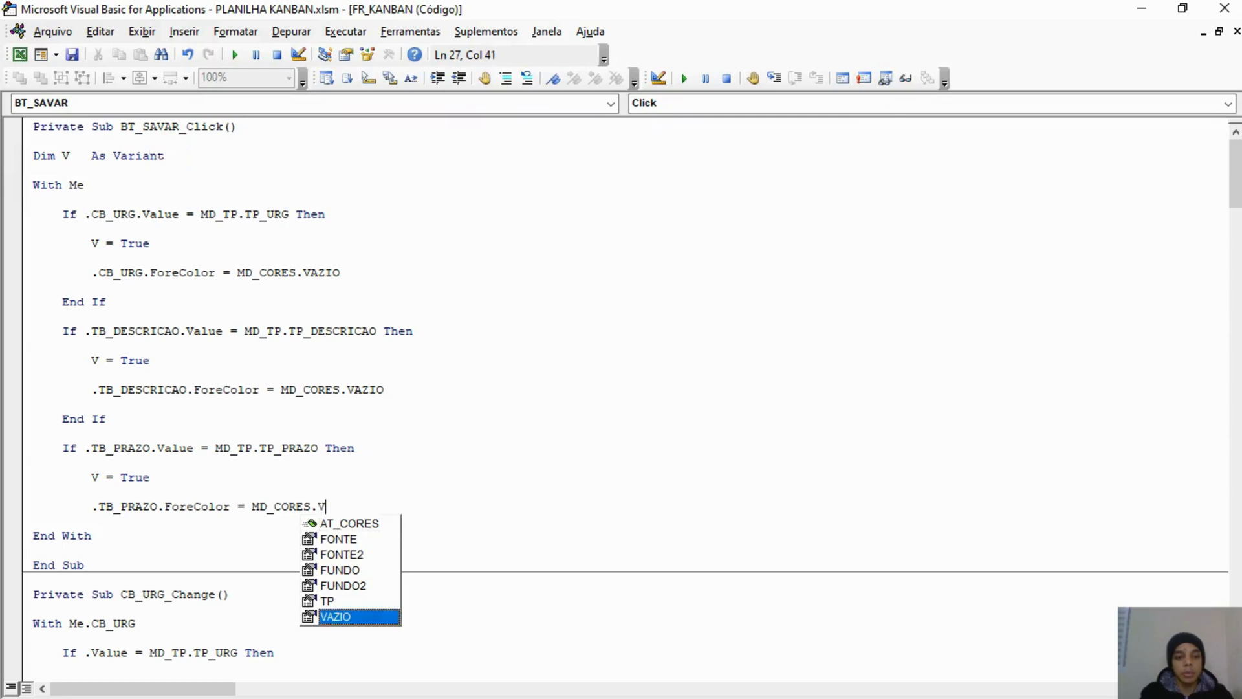
Close the TB_PRAZO condition with an End If aligned to its If line.
{"action": "key", "text": "Return"}
{"action": "key", "text": "Return"}
{"action": "key", "text": "BackSpace"}
{"action": "type", "text": "End If"}
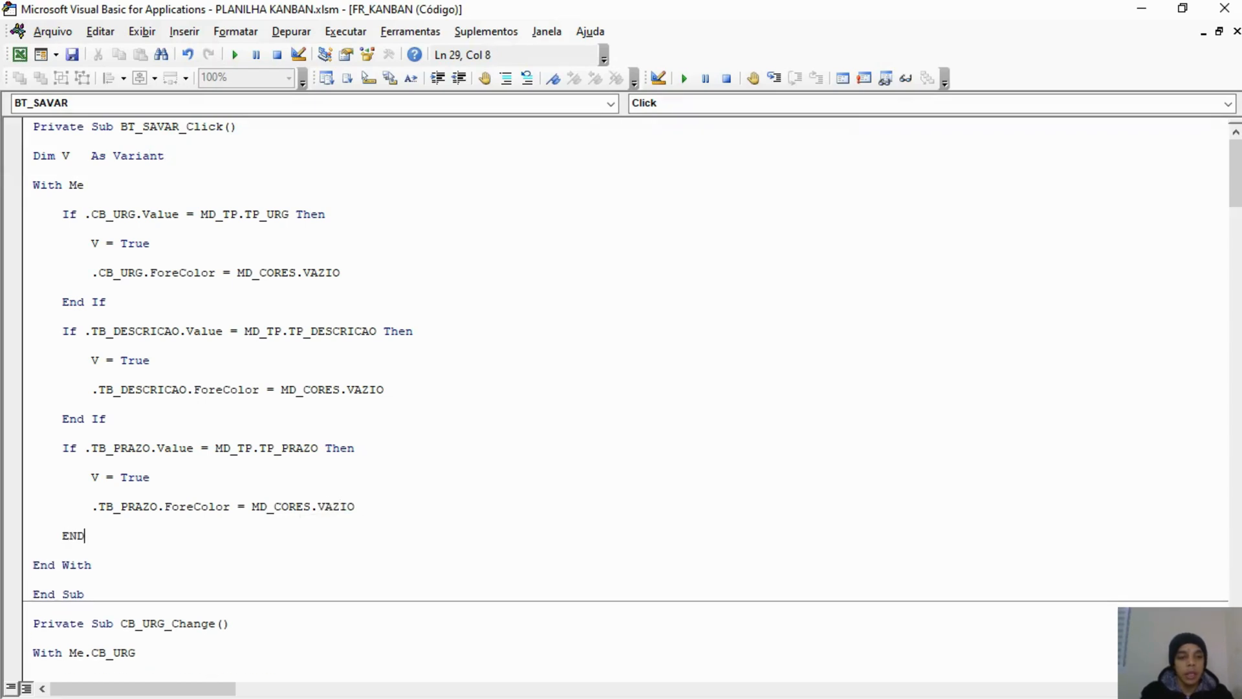
Below the TB_PRAZO check, add the condition line If .TB_RESP.Value = MD_TP.TP_RESP Then.
{"action": "key", "text": "Return"}
{"action": "key", "text": "Return"}
{"action": "type", "text": "IF"}
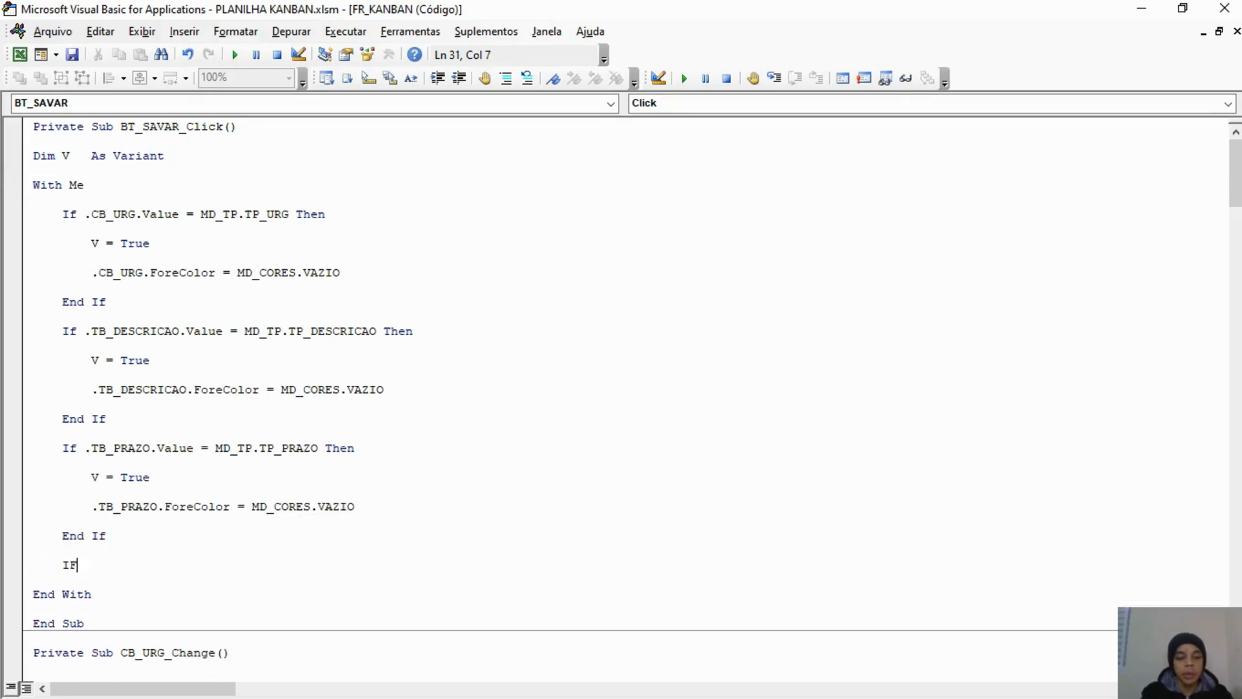
{"action": "type", "text": " .TB_R"}
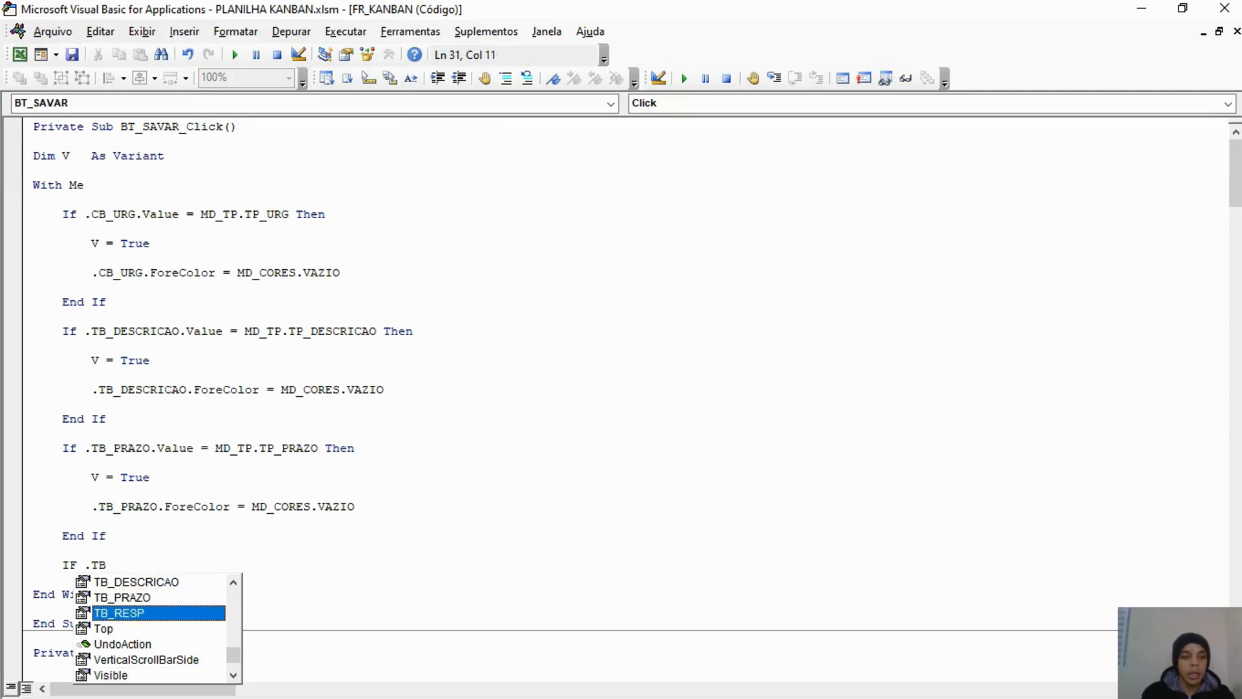
{"action": "key", "text": "Tab"}
{"action": "type", "text": ".VALue = "}
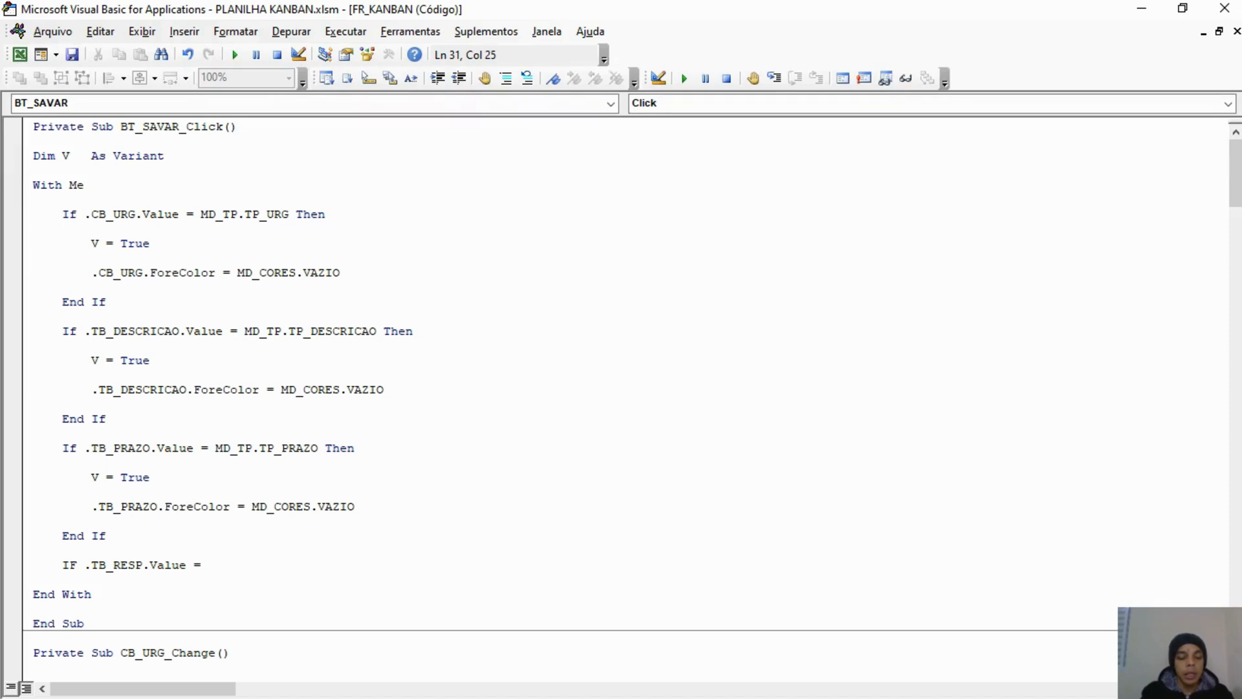
{"action": "type", "text": "MD_"}
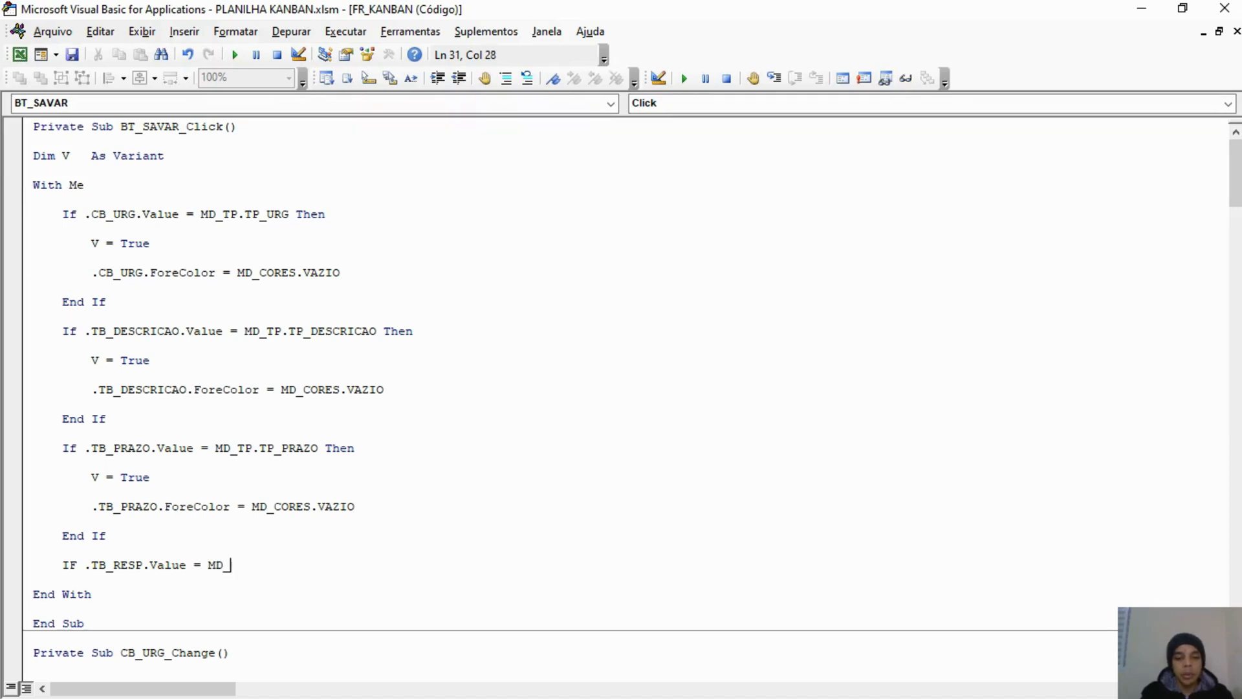
{"action": "type", "text": "TP.TP"}
{"action": "key", "text": "Down"}
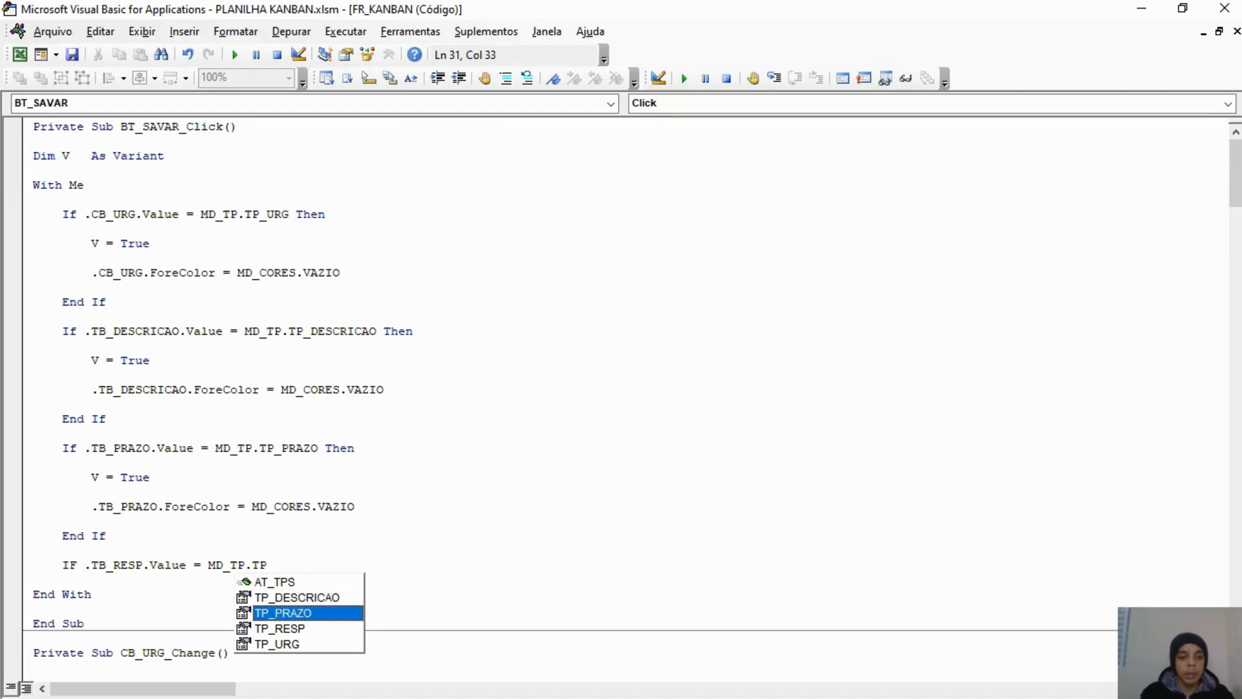
{"action": "key", "text": "Down"}
{"action": "key", "text": "Tab"}
{"action": "type", "text": "THEN"}
{"action": "key", "text": "Return"}
Add V = True as an indented statement in the TB_RESP condition.
{"action": "key", "text": "Tab"}
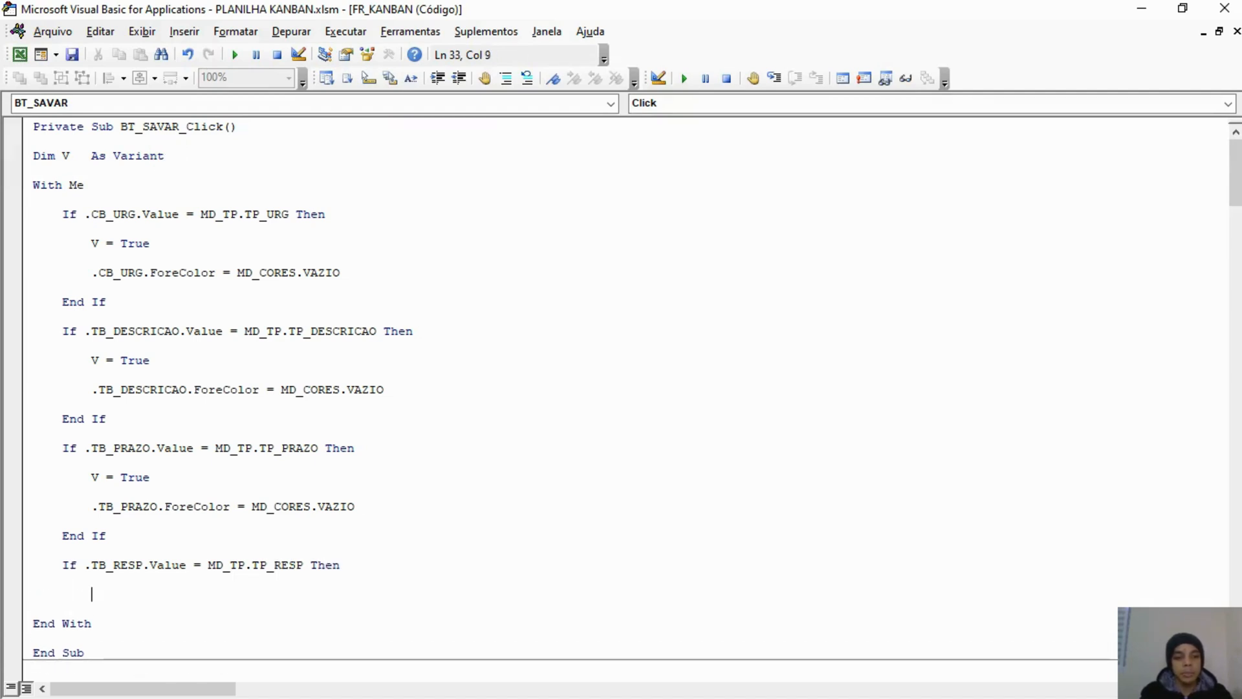
{"action": "type", "text": "V  "}
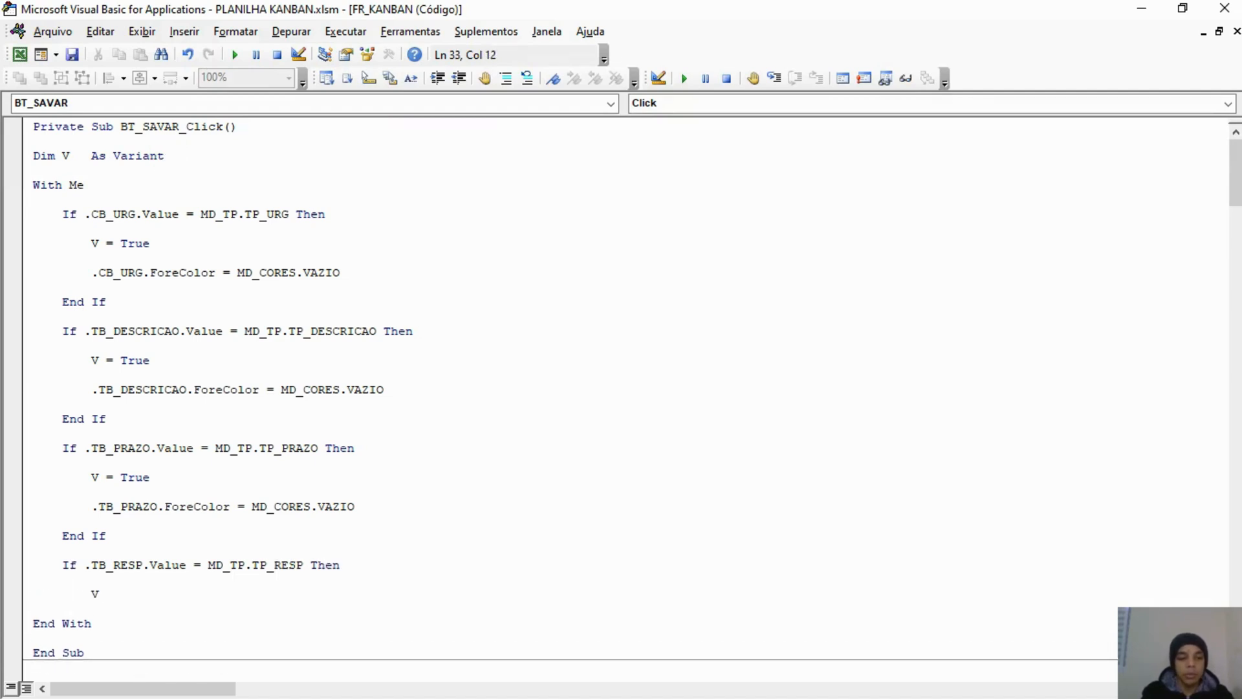
{"action": "type", "text": "= TRUE"}
{"action": "key", "text": "Return"}
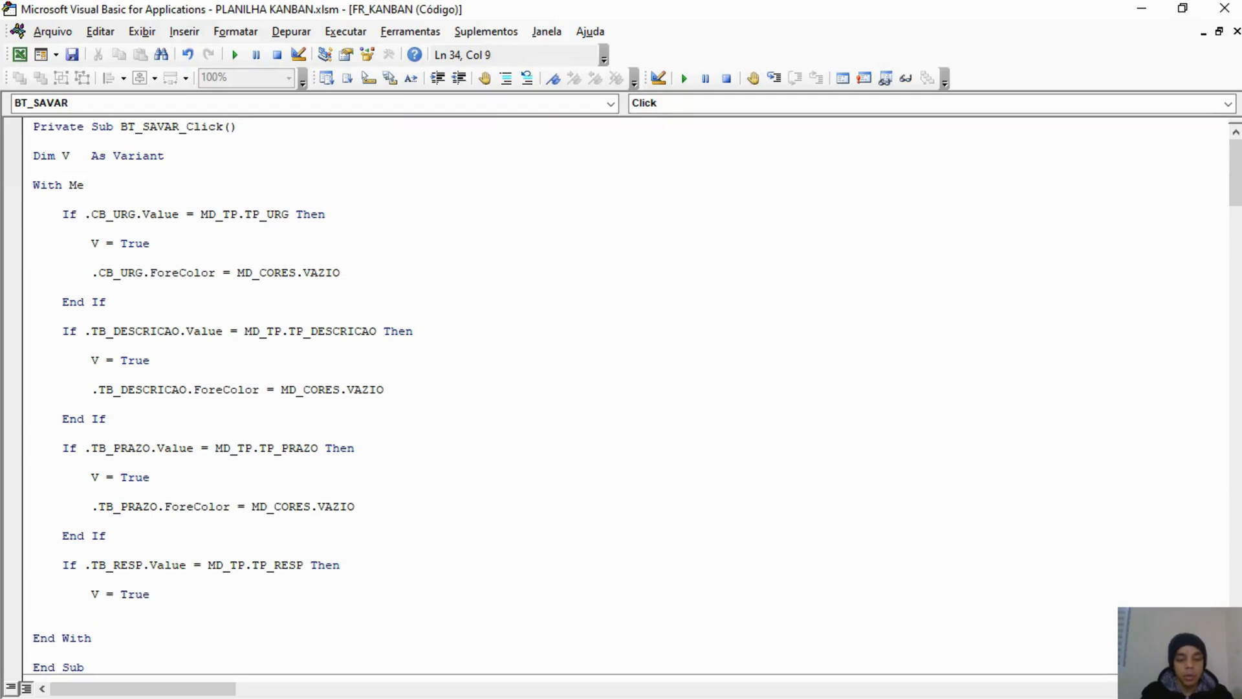
Below V = True in the TB_RESP condition, add the statement .TB_RESP.ForeColor = MD_CORES.VAZIO.
{"action": "key", "text": "Return"}
{"action": "type", "text": ".TB"}
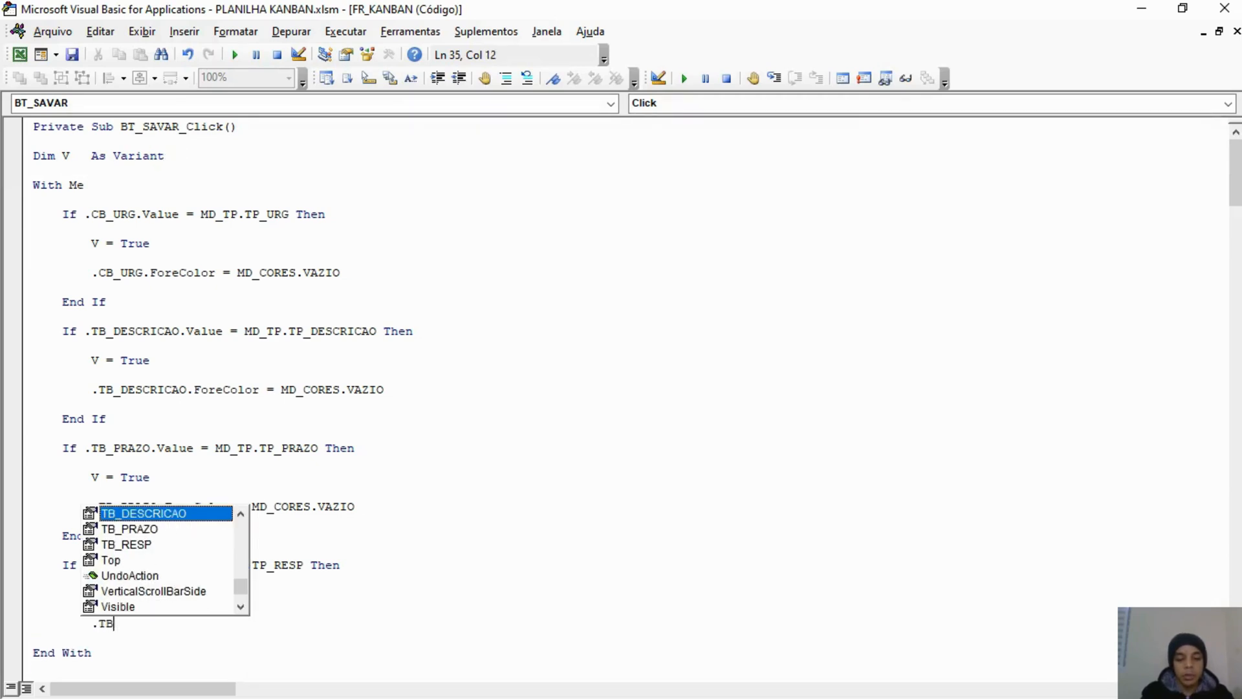
{"action": "key", "text": "Down"}
{"action": "key", "text": "Down"}
{"action": "key", "text": "Tab"}
{"action": "type", "text": "."}
{"action": "key", "text": "Down"}
{"action": "key", "text": "Tab"}
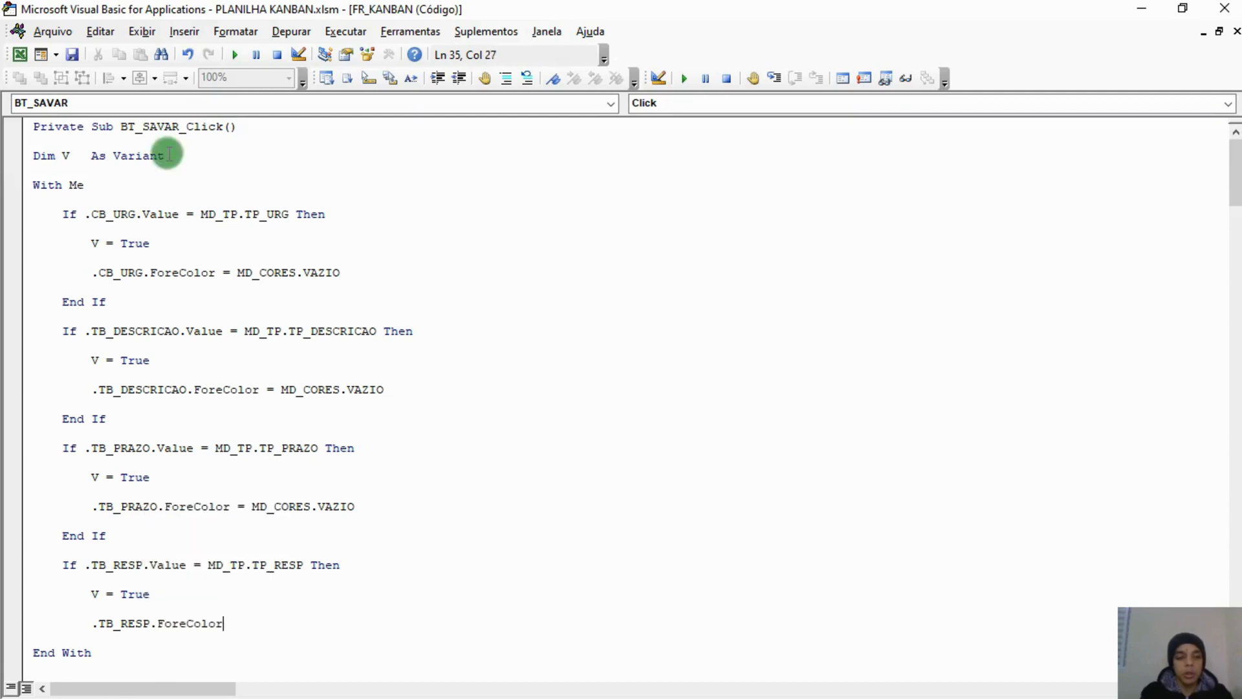
{"action": "type", "text": "= MD_CORES."}
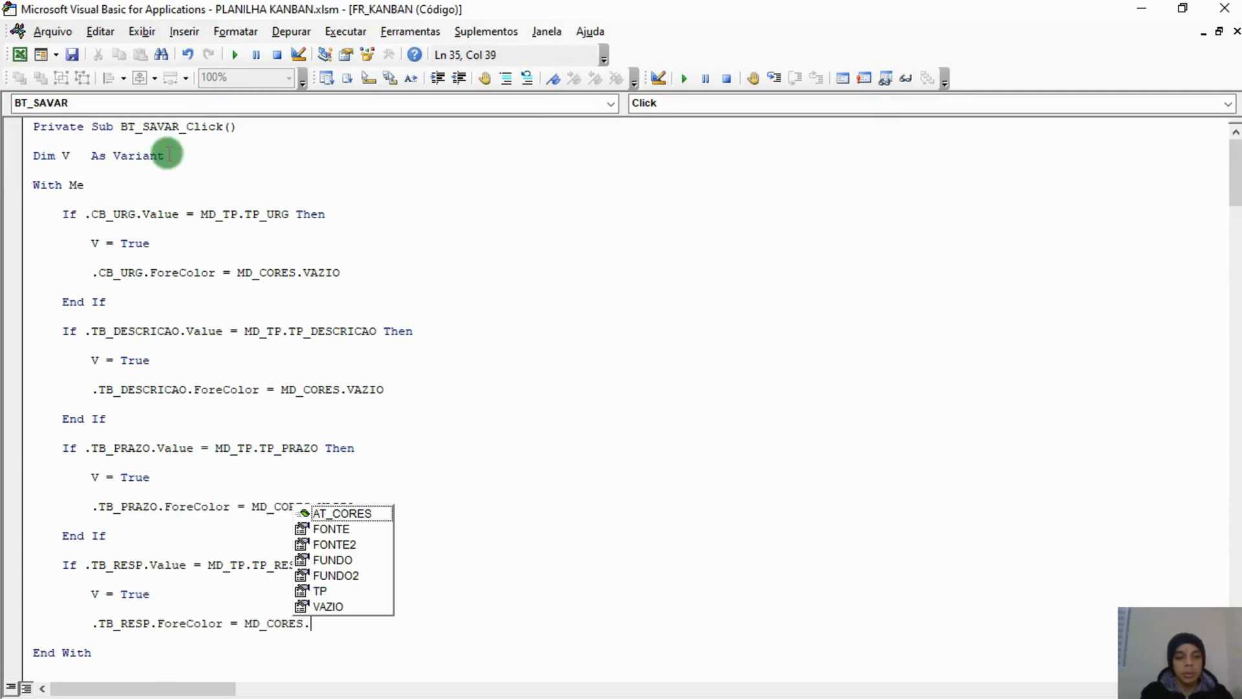
{"action": "type", "text": "VAZIO"}
{"action": "key", "text": "Tab"}
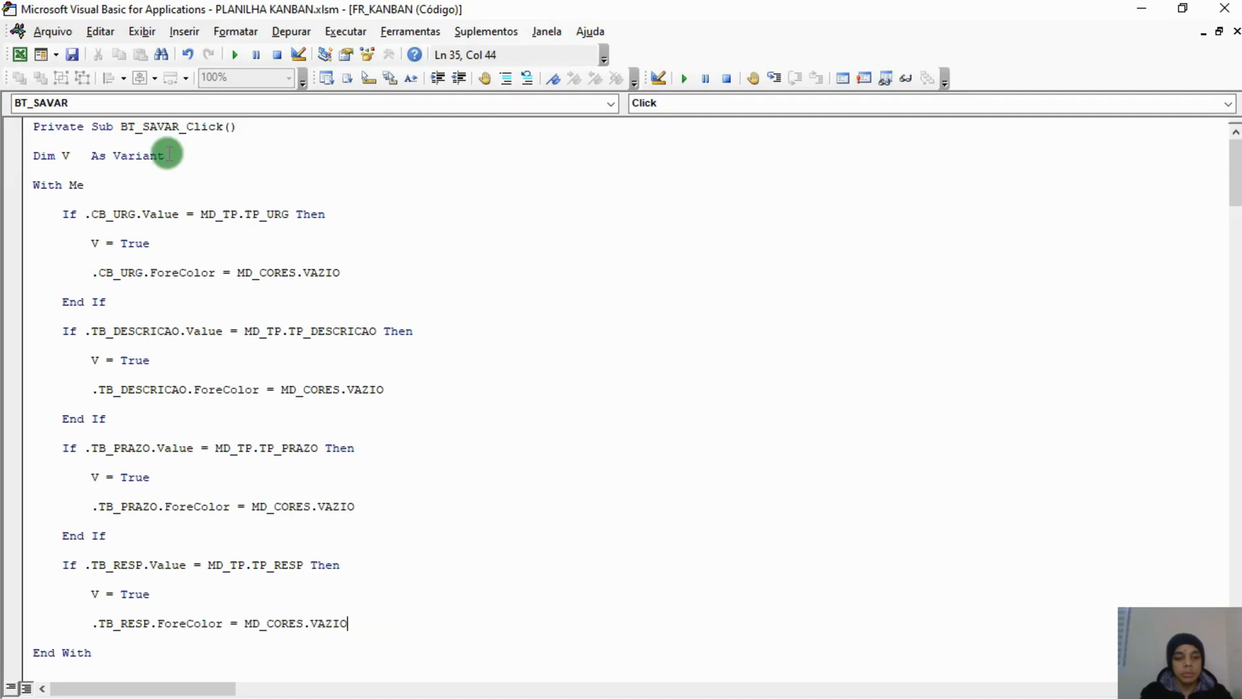
{"action": "key", "text": "BackSpace"}
{"action": "type", "text": "O"}
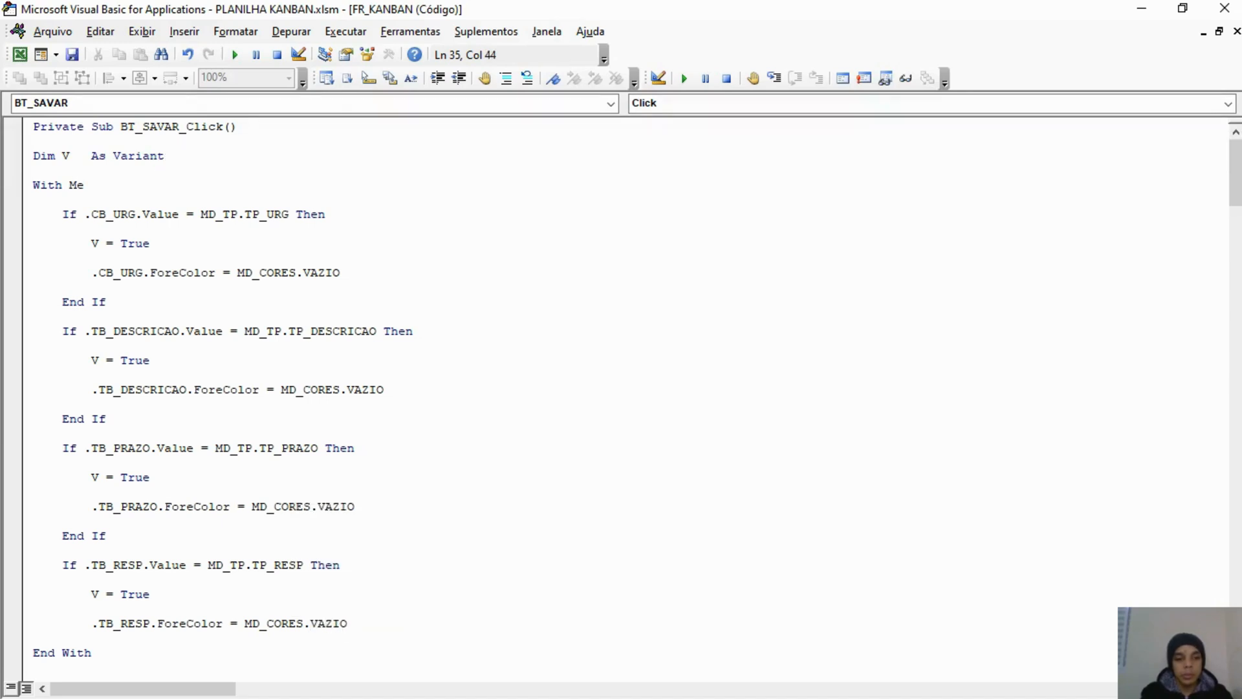
Close the TB_RESP condition with an End If aligned to its If line.
{"action": "key", "text": "Return"}
{"action": "key", "text": "Return"}
{"action": "key", "text": "BackSpace"}
{"action": "type", "text": "END IF"}
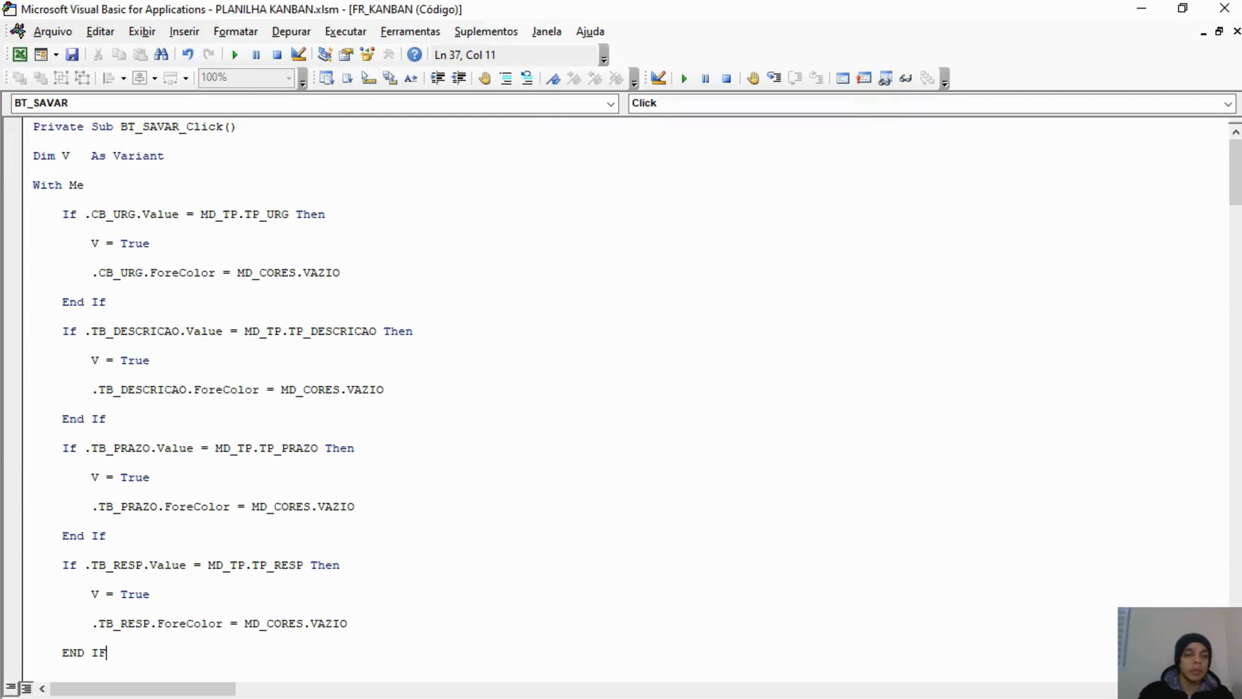
{"action": "scroll", "coordinate": [166, 158], "scroll_direction": "down", "scroll_amount": 3}
{"action": "scroll", "coordinate": [167, 158], "scroll_direction": "up", "scroll_amount": 2}
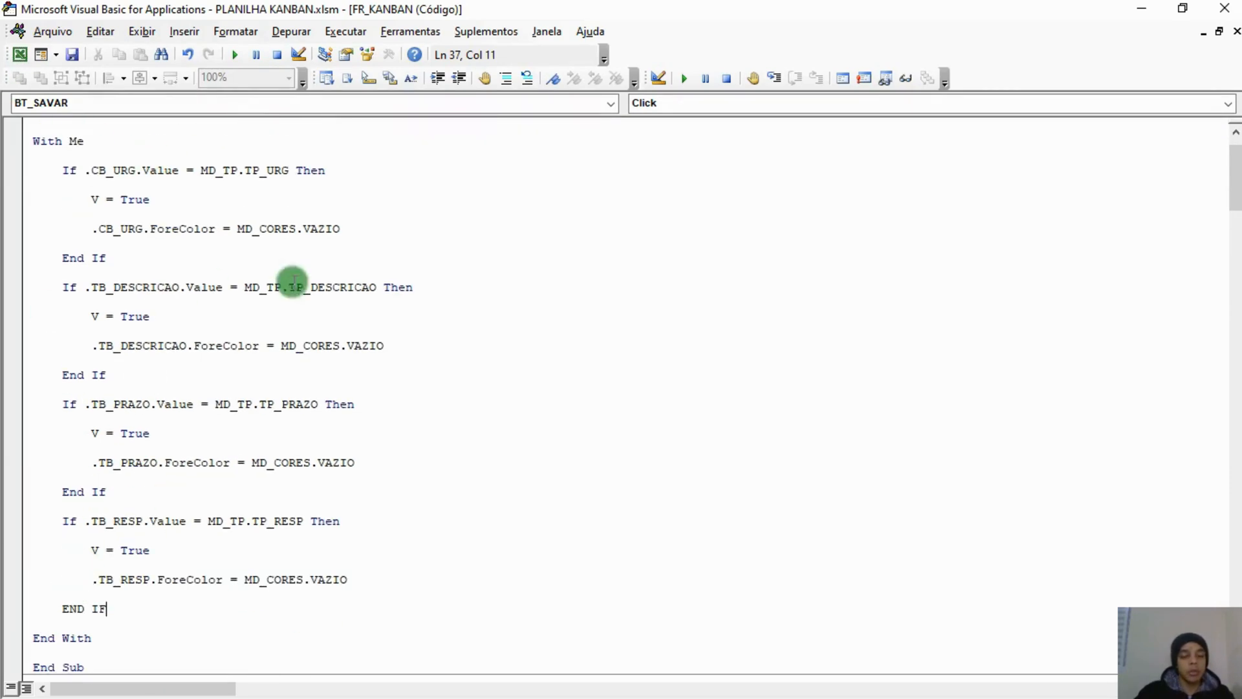
{"action": "scroll", "coordinate": [139, 337], "scroll_direction": "up", "scroll_amount": 1}
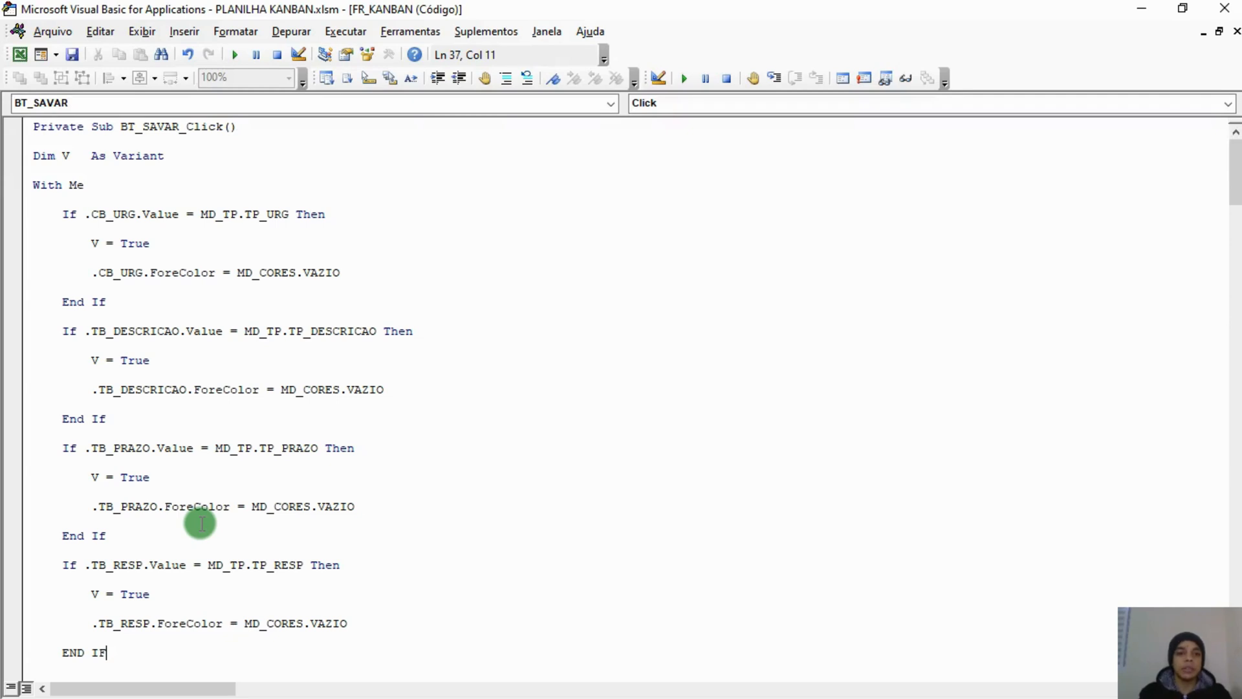
Below the TB_RESP check, add the condition line If V = True Then.
{"action": "key", "text": "Return"}
{"action": "key", "text": "Return"}
{"action": "scroll", "coordinate": [188, 507], "scroll_direction": "down", "scroll_amount": 1}
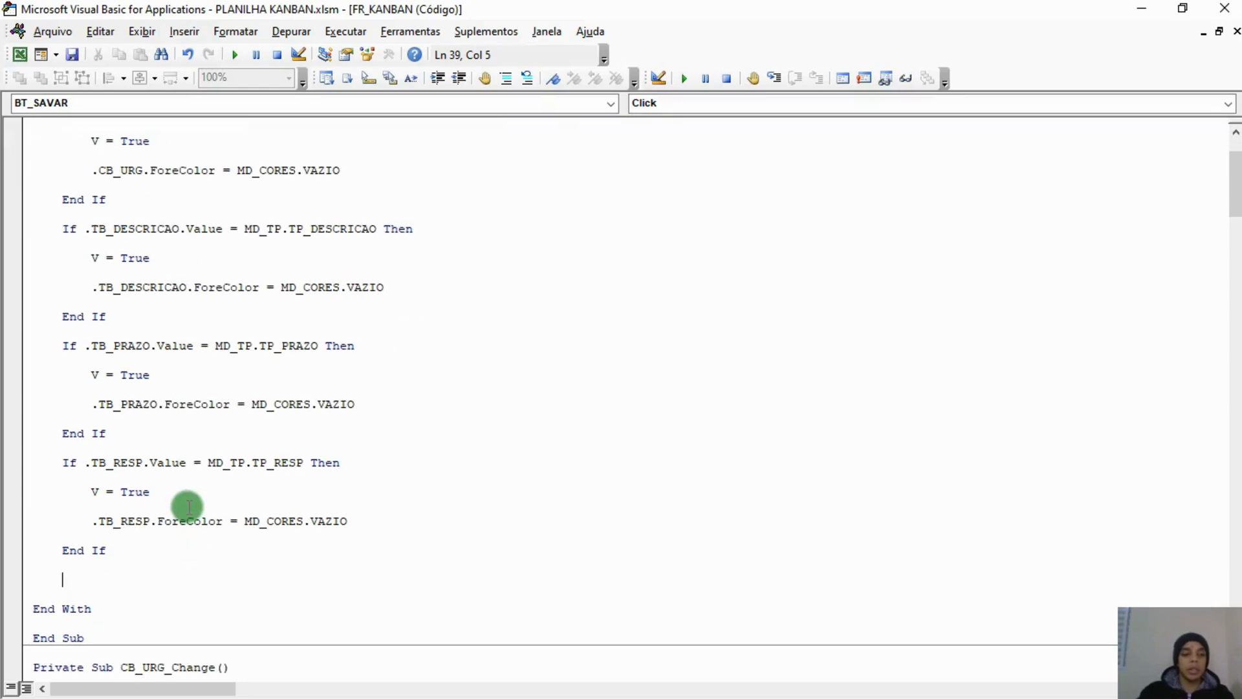
{"action": "type", "text": "If"}
{"action": "key", "text": "BackSpace"}
{"action": "key", "text": "BackSpace"}
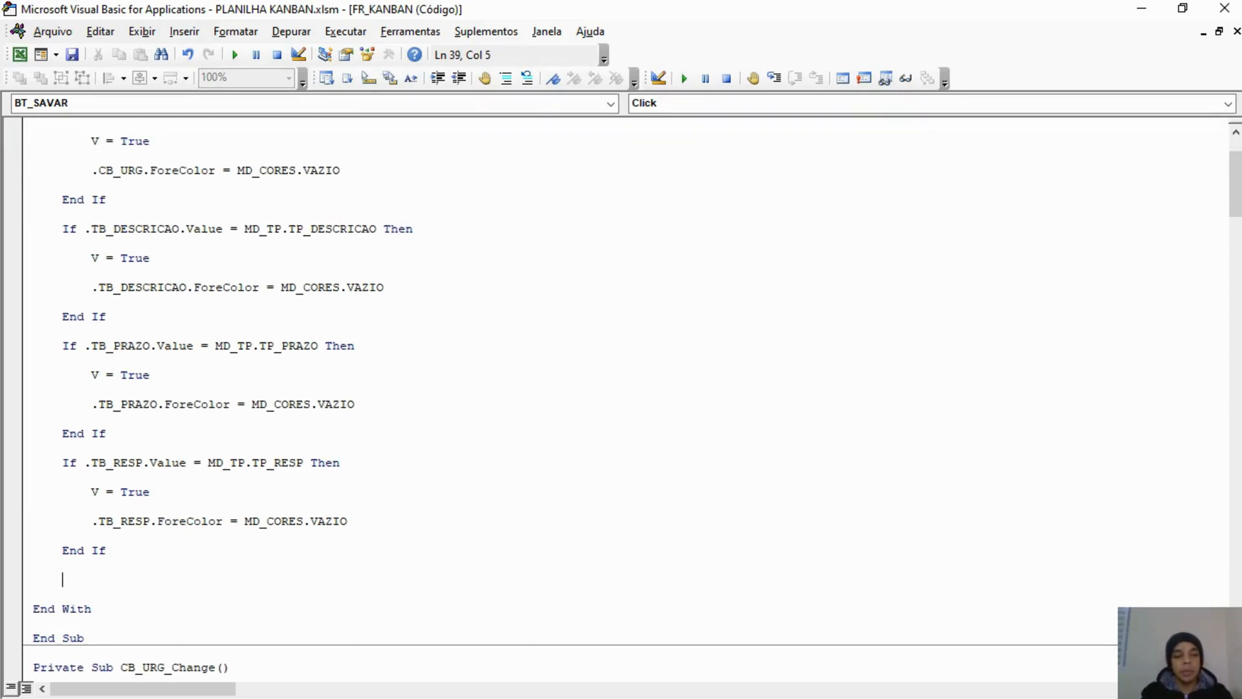
{"action": "type", "text": "IF V = TRUE"}
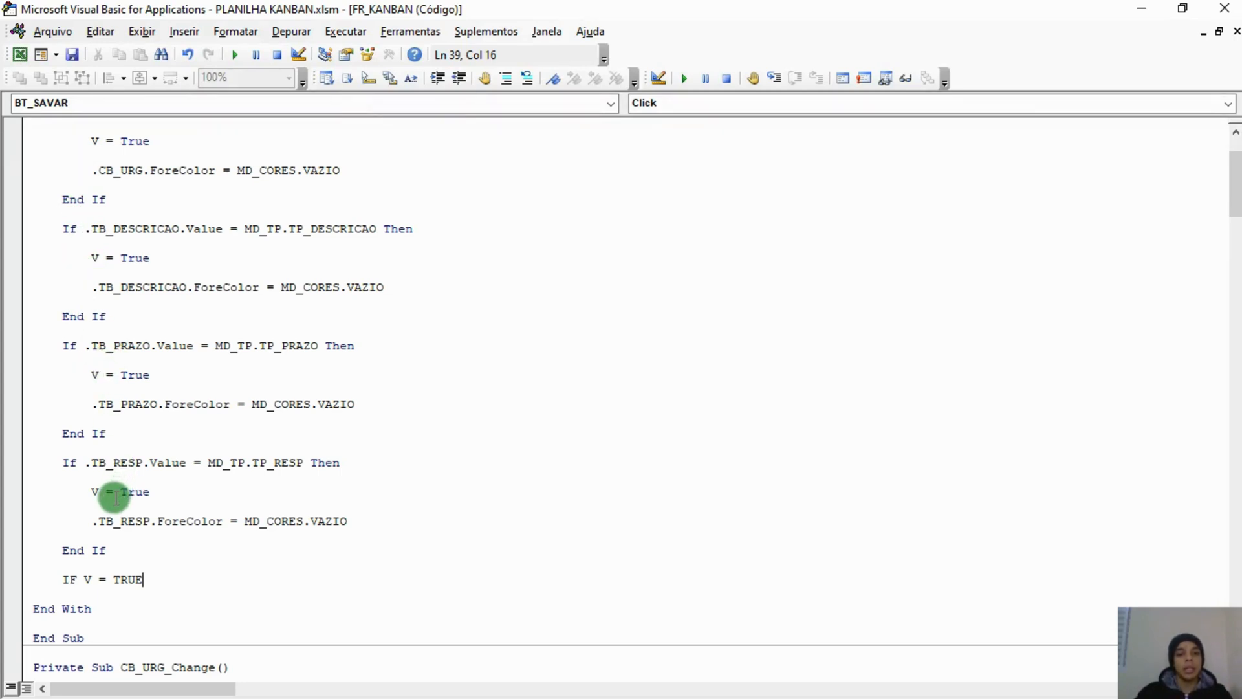
{"action": "type", "text": "THEN"}
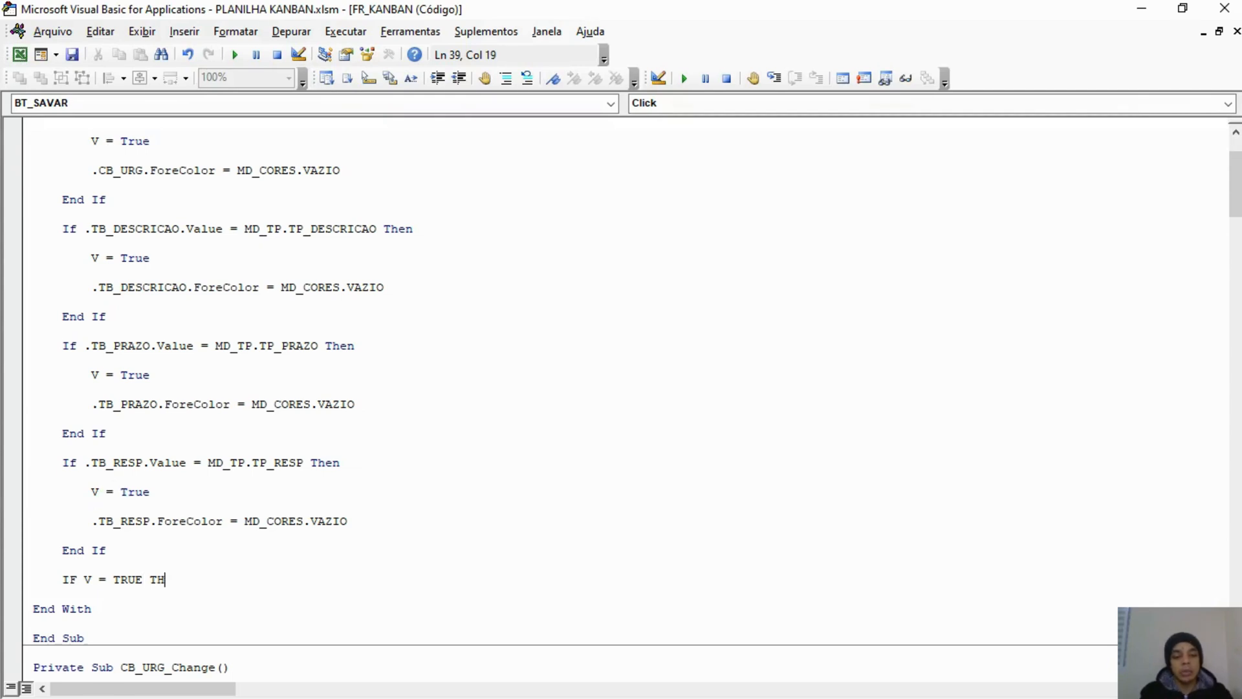
{"action": "key", "text": "BackSpace"}
{"action": "key", "text": "BackSpace"}
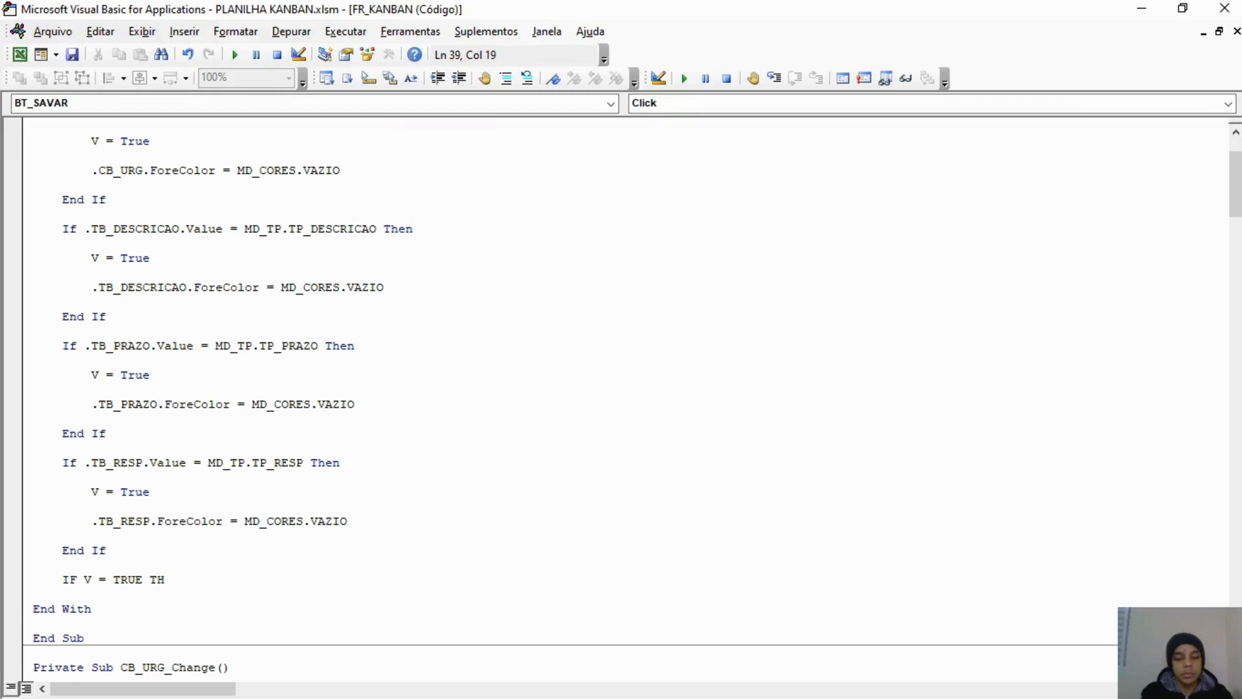
{"action": "type", "text": "EN"}
{"action": "key", "text": "Return"}
In the V = True condition, start an indented MsgBox with the prompt "Favor preencher todas as informações obrigatórias (destacadas em vermelho).".
{"action": "key", "text": "Tab"}
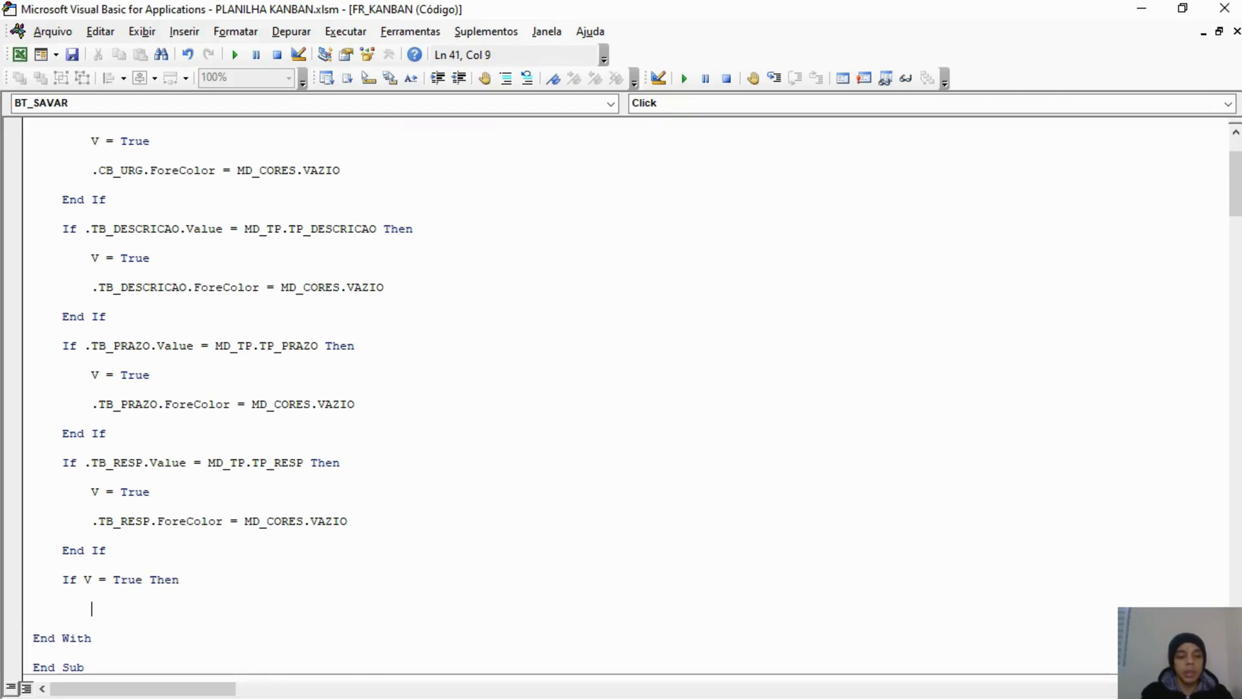
{"action": "type", "text": "MSGBOX \""}
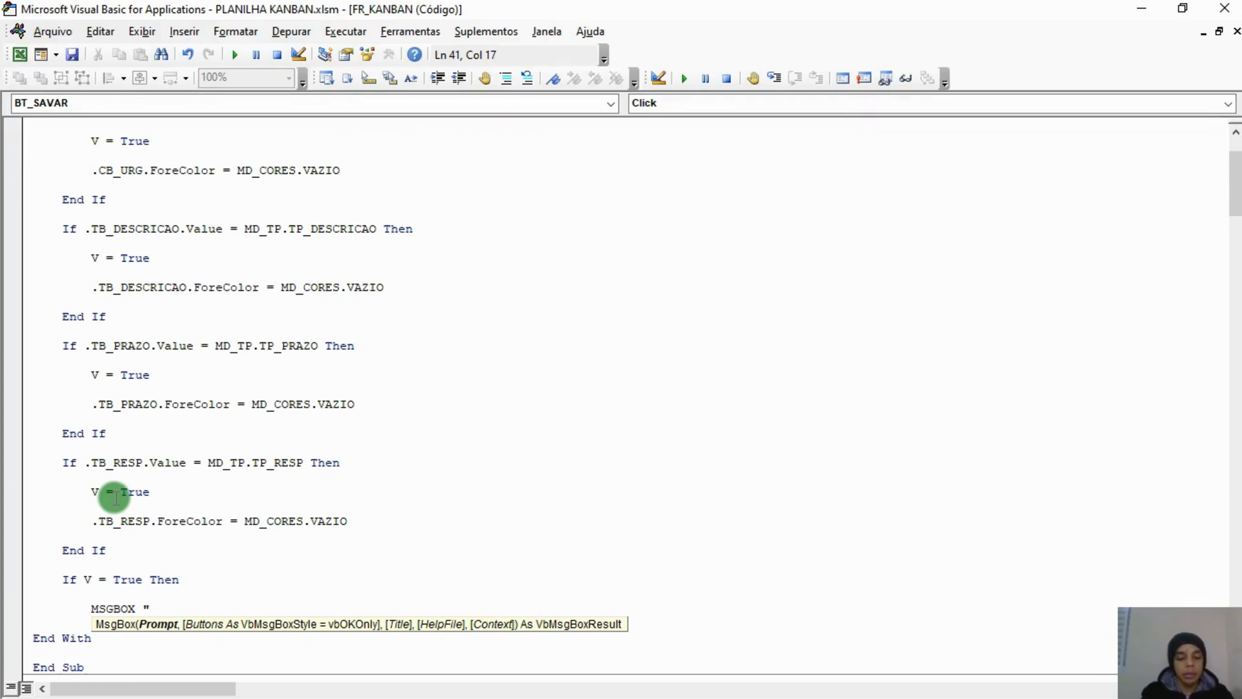
{"action": "type", "text": "Favor"}
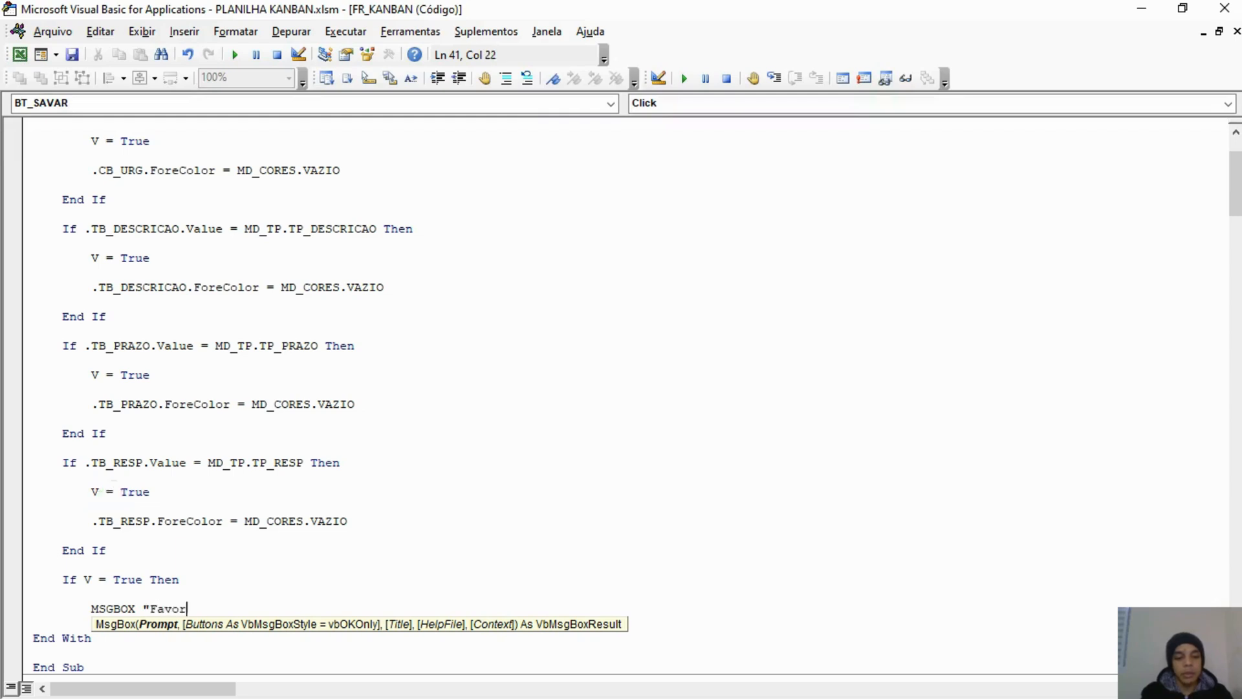
{"action": "type", "text": " preencher "}
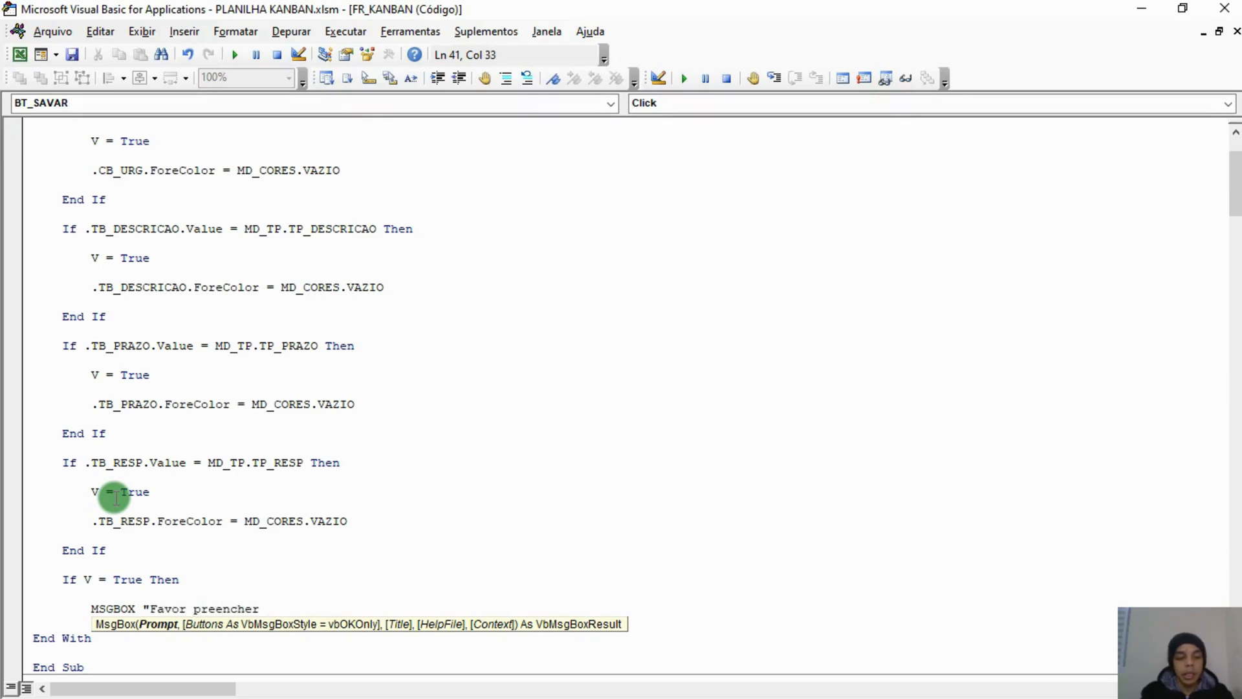
{"action": "type", "text": "todas a"}
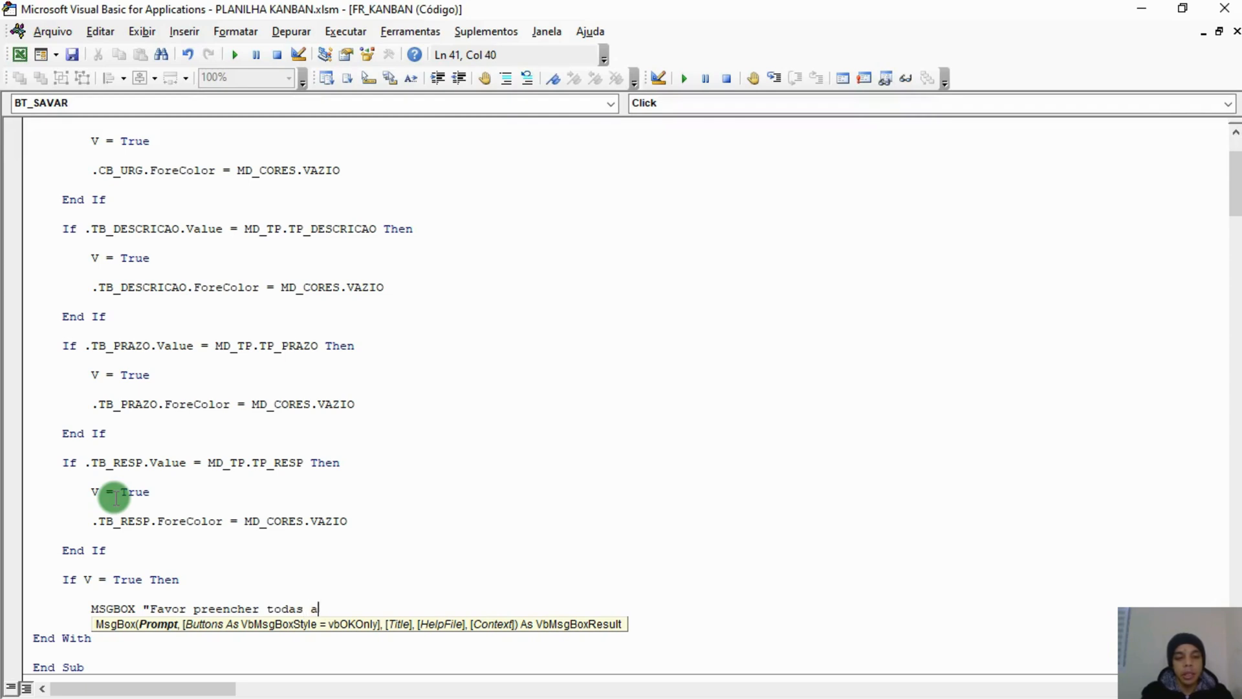
{"action": "type", "text": "s informações "}
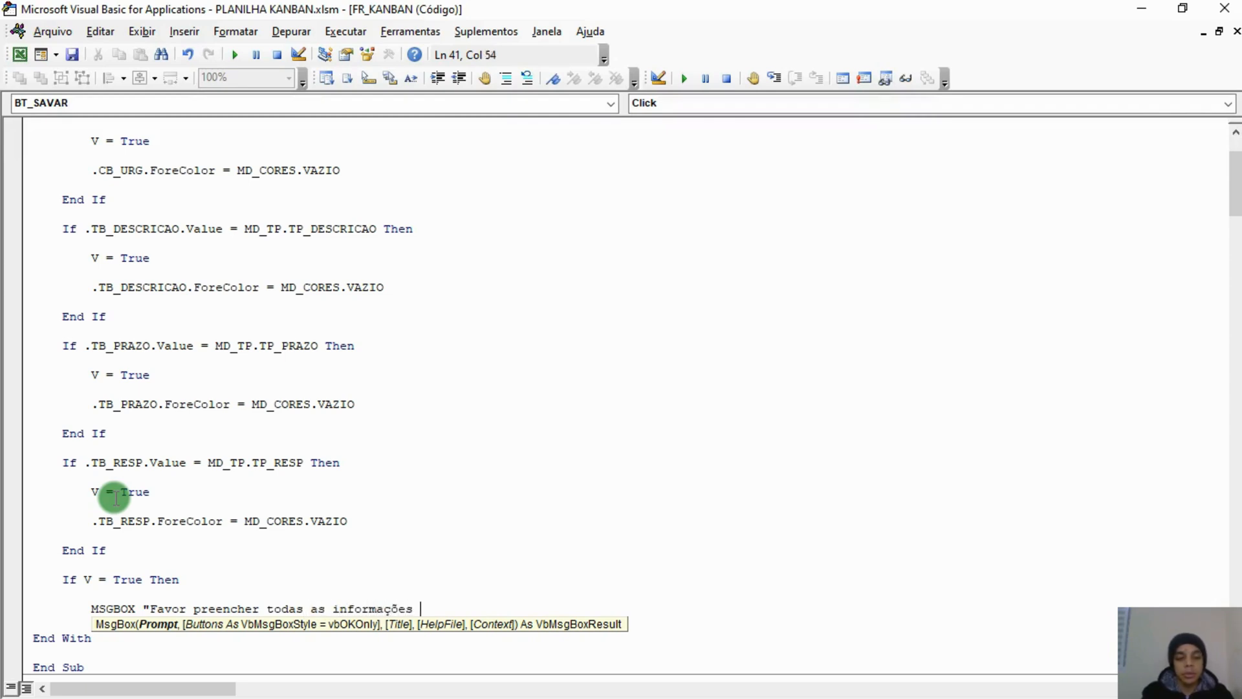
{"action": "type", "text": "obrigatórias (destacadas em vermelho)."}
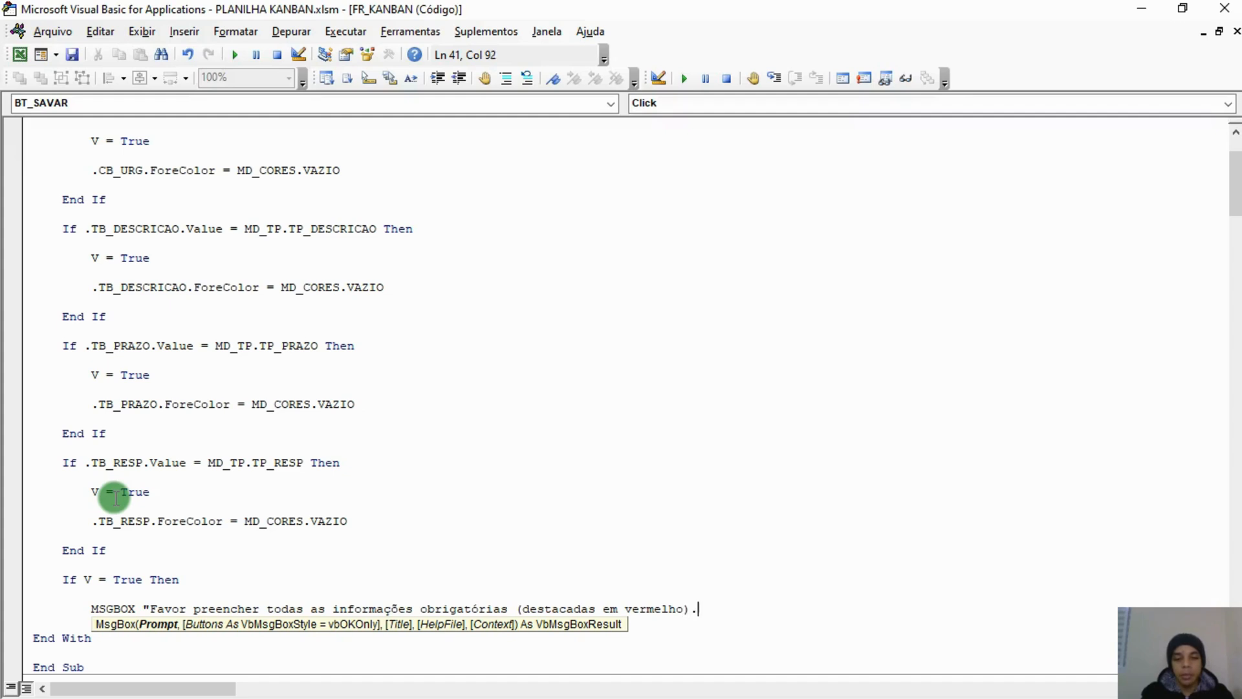
Give the MsgBox the vbCritical style and the title "DADOS INCOMPLETOS".
{"action": "type", "text": ",vbcri"}
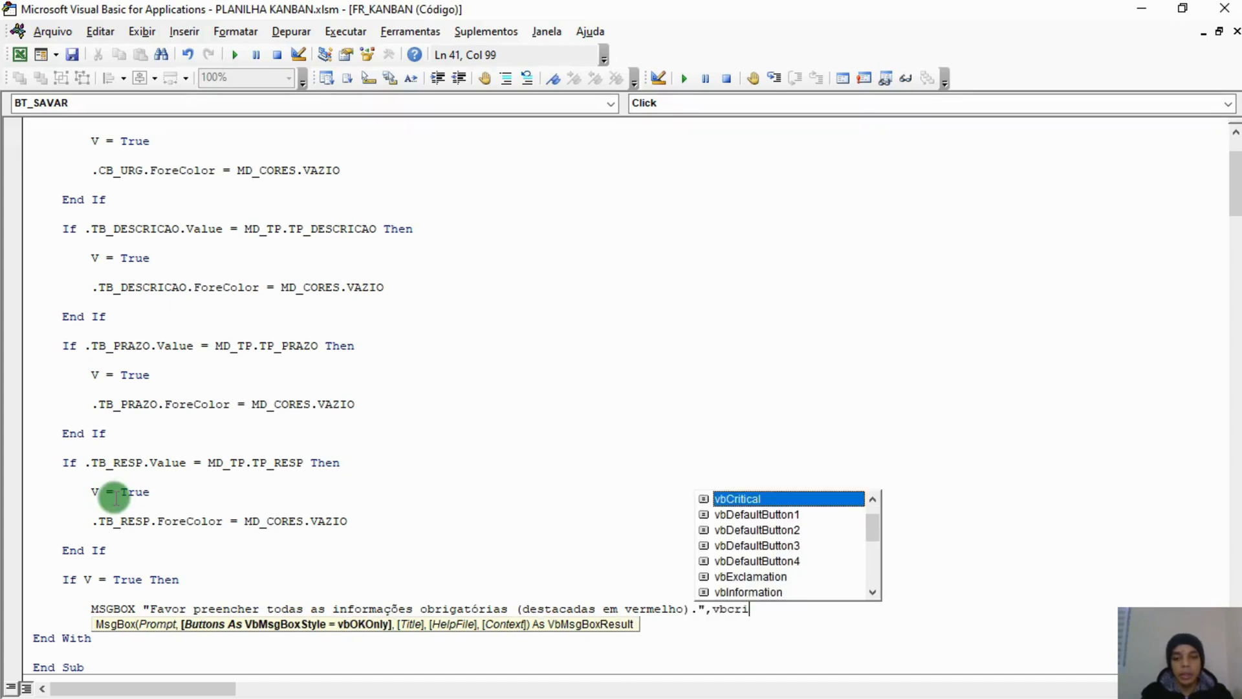
{"action": "key", "text": "Tab"}
{"action": "type", "text": ","}
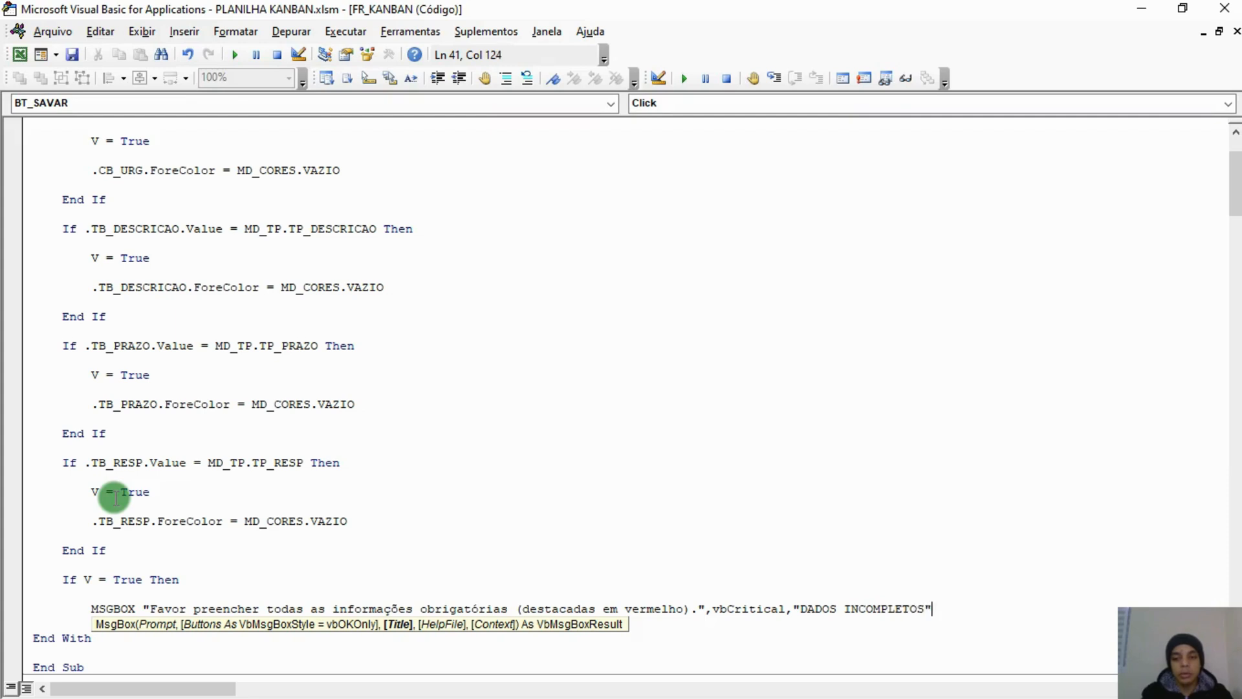
Below the MsgBox line, add Exit Sub and close the V = True condition with End If.
{"action": "key", "text": "Return"}
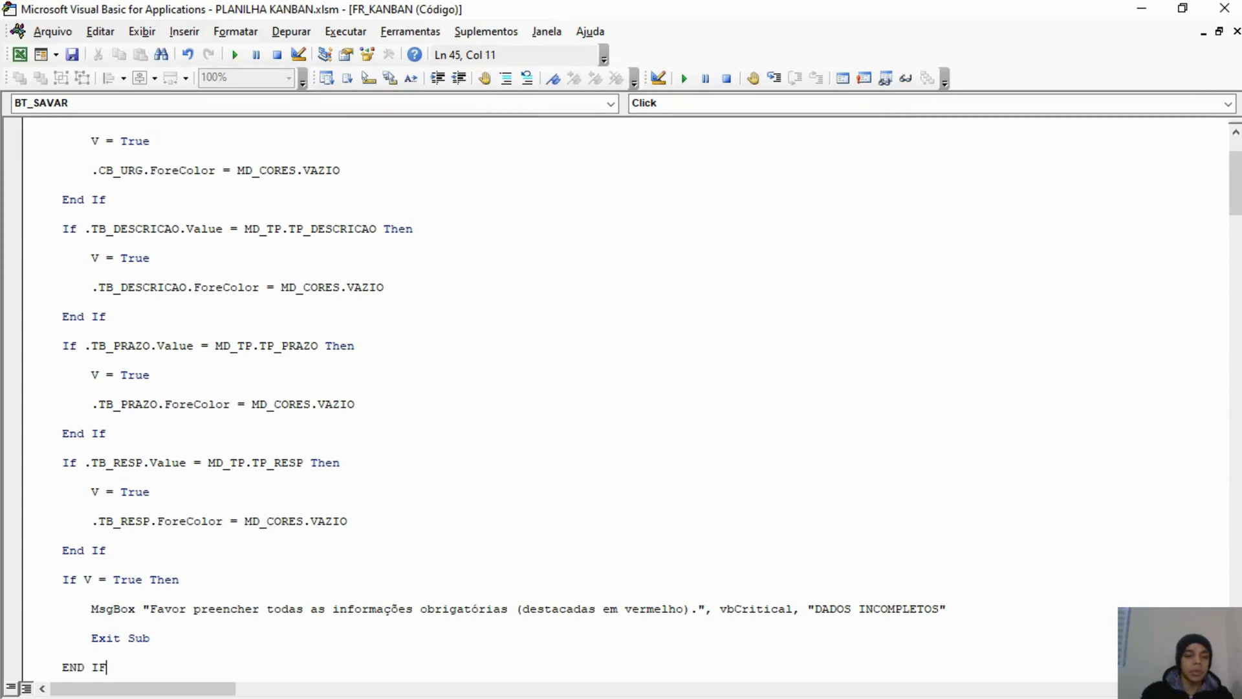
{"action": "left_click", "coordinate": [223, 521]}
{"action": "scroll", "coordinate": [279, 512], "scroll_direction": "down", "scroll_amount": 2}
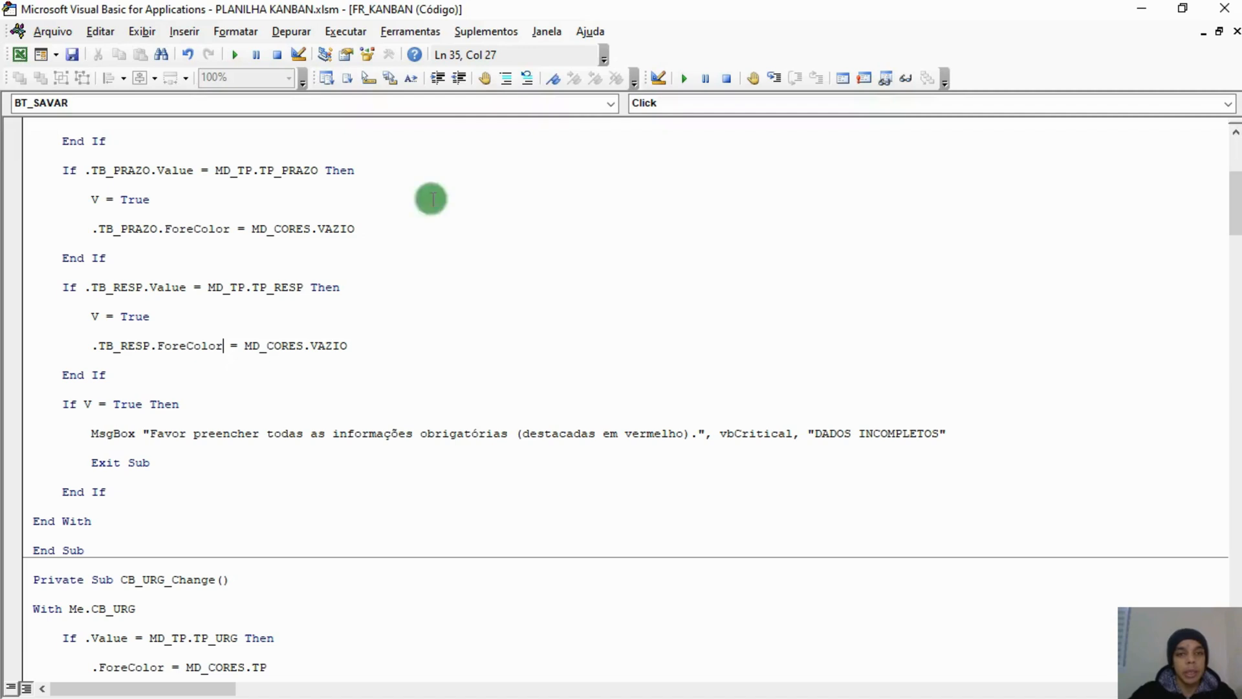
Set a breakpoint on the With Me line of BT_SAVAR_Click and place the code editor side by side with the PLANILHA KANBAN.xlsm workbook.
{"action": "scroll", "coordinate": [599, 183], "scroll_direction": "up", "scroll_amount": 3}
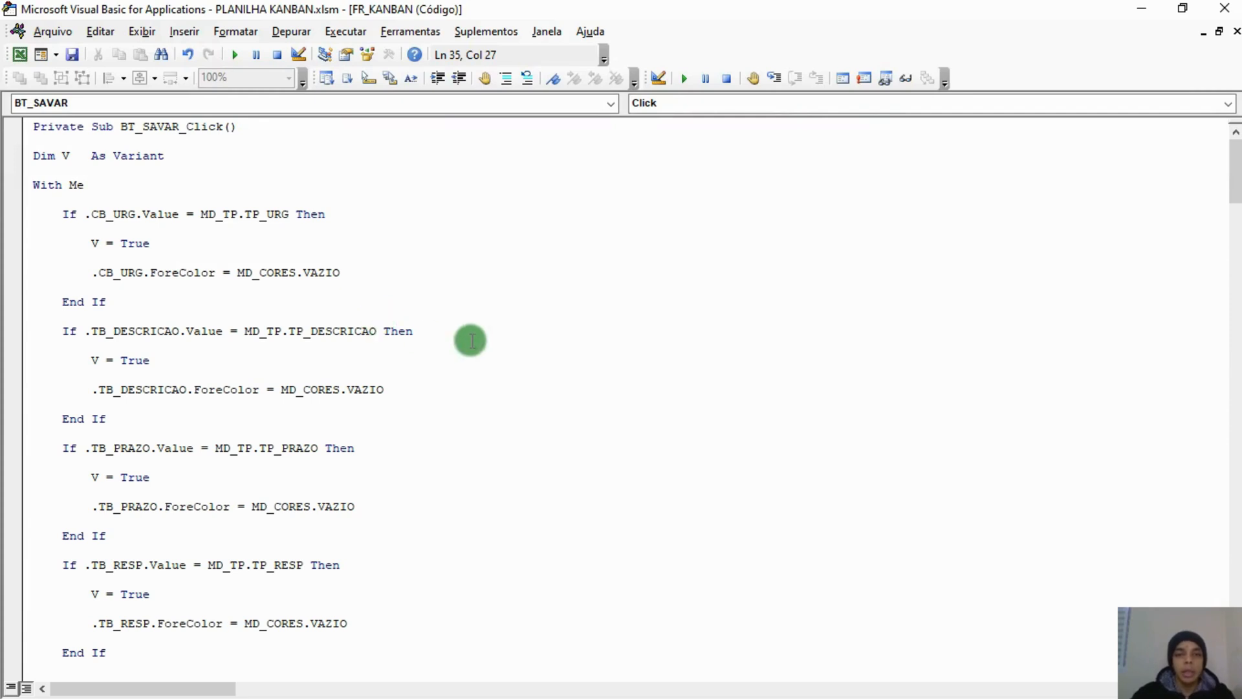
{"action": "left_click", "coordinate": [13, 188]}
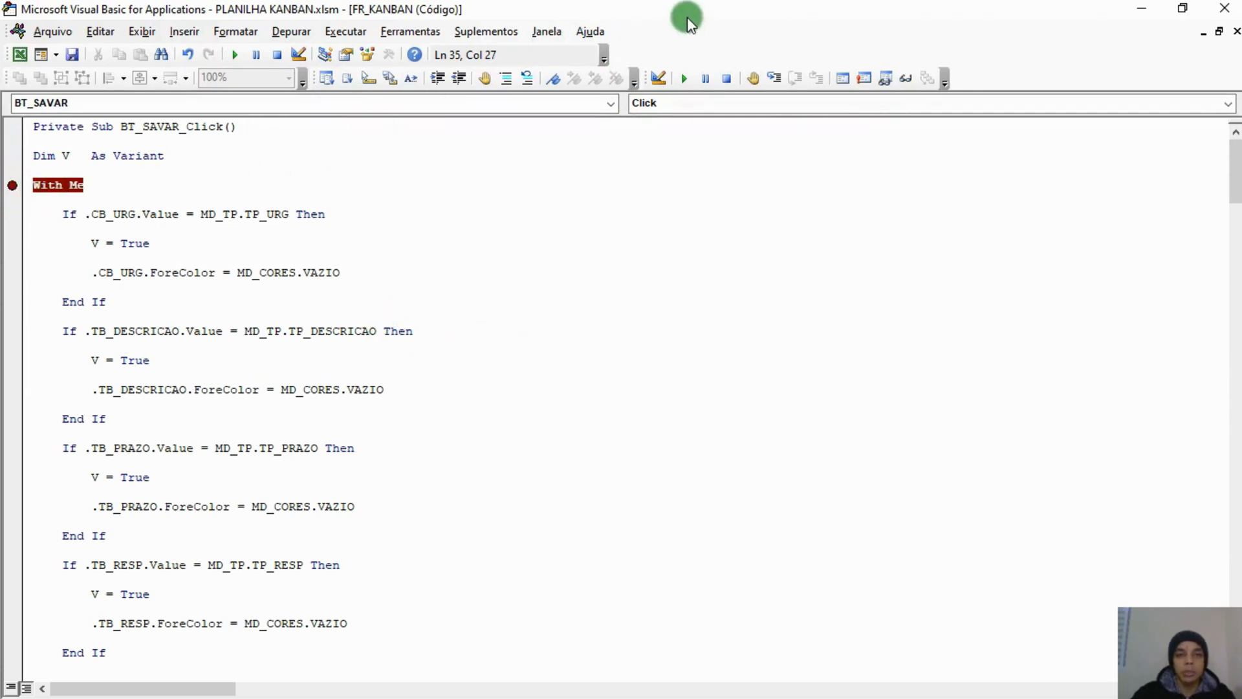
{"action": "left_click_drag", "start_coordinate": [687, 16], "coordinate": [1241, 355]}
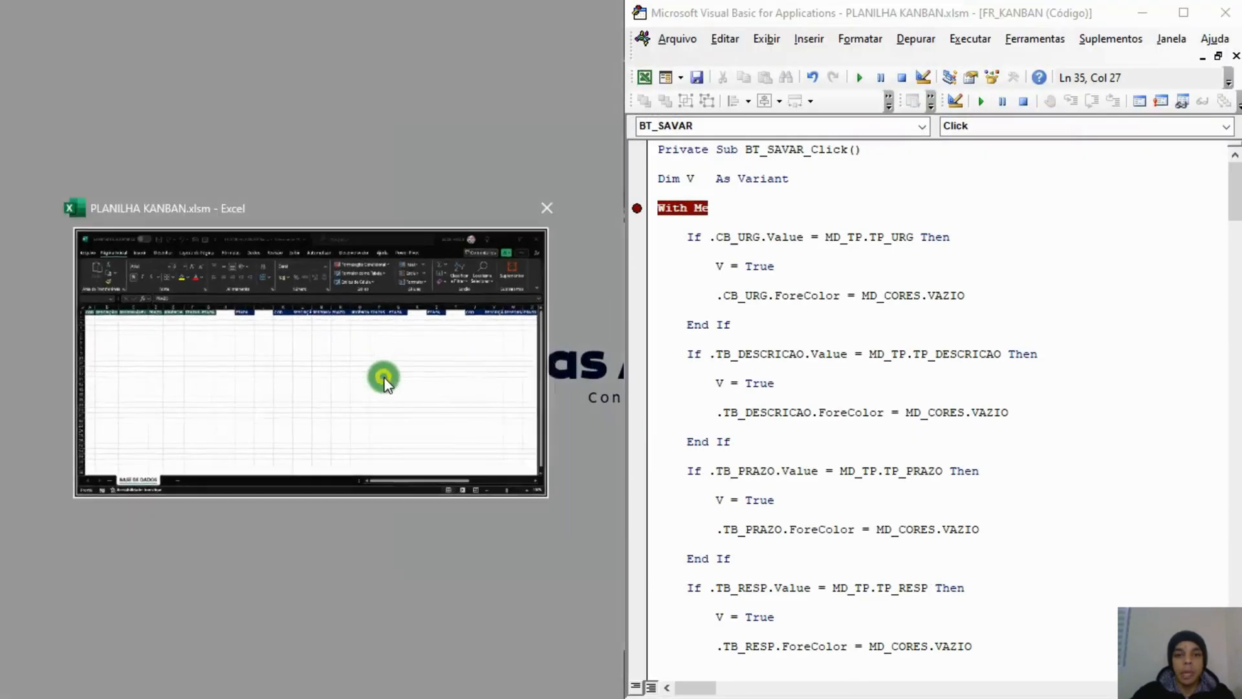
{"action": "left_click", "coordinate": [384, 381]}
Run the Kanban form and trigger its save button while every field still holds placeholder text.
{"action": "left_click", "coordinate": [921, 313]}
{"action": "key", "text": "F5"}
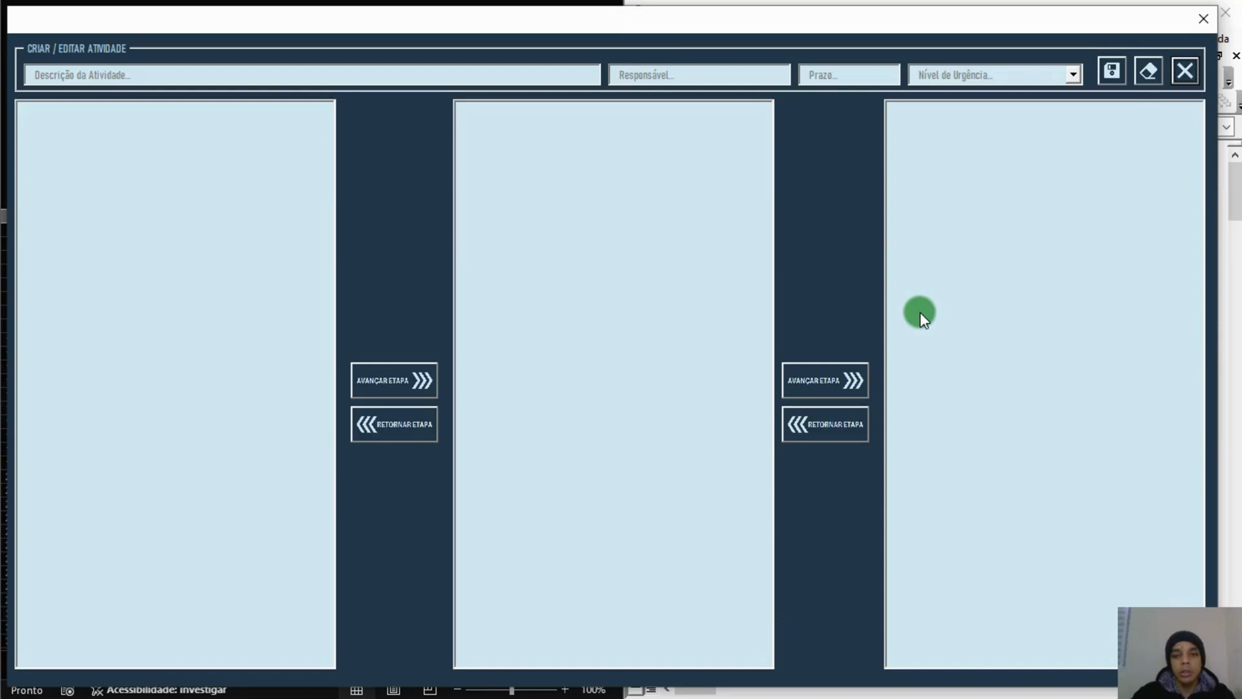
{"action": "mouse_move", "coordinate": [693, 17]}
{"action": "left_mouse_down"}
{"action": "mouse_move", "coordinate": [716, 186]}
{"action": "mouse_move", "coordinate": [680, 105]}
{"action": "mouse_move", "coordinate": [710, 17]}
{"action": "mouse_move", "coordinate": [698, 11]}
{"action": "left_mouse_up"}
{"action": "left_click", "coordinate": [682, 65]}
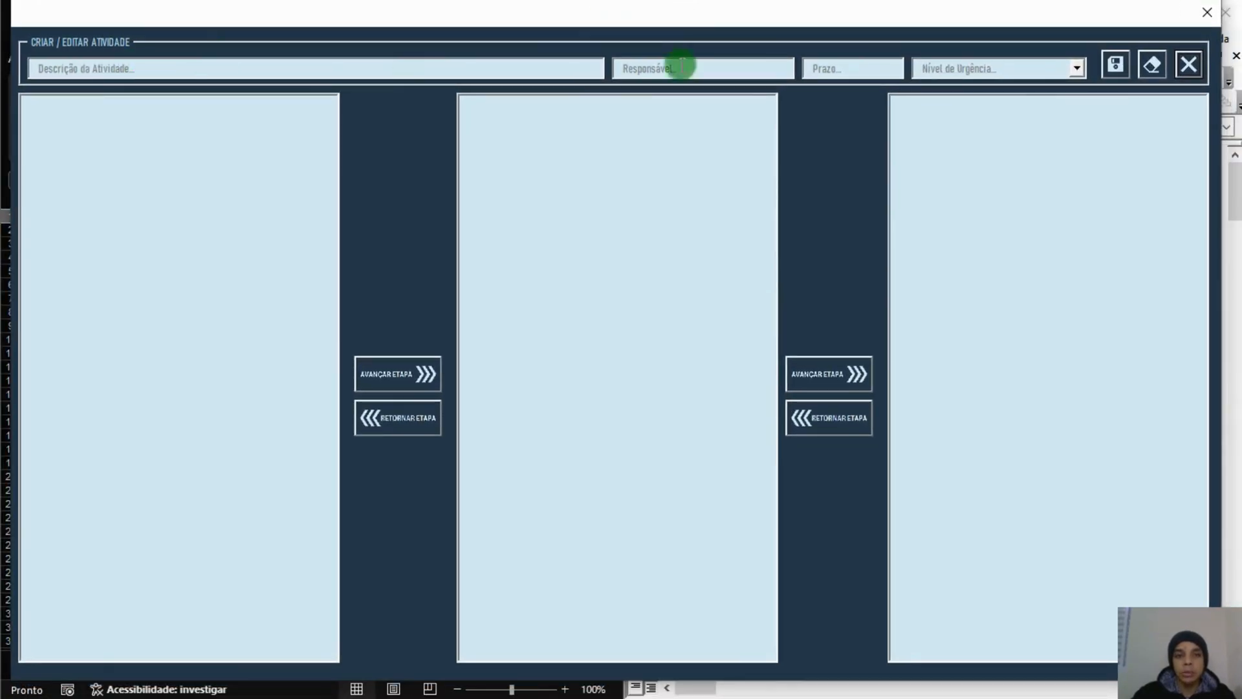
{"action": "left_click", "coordinate": [1115, 65]}
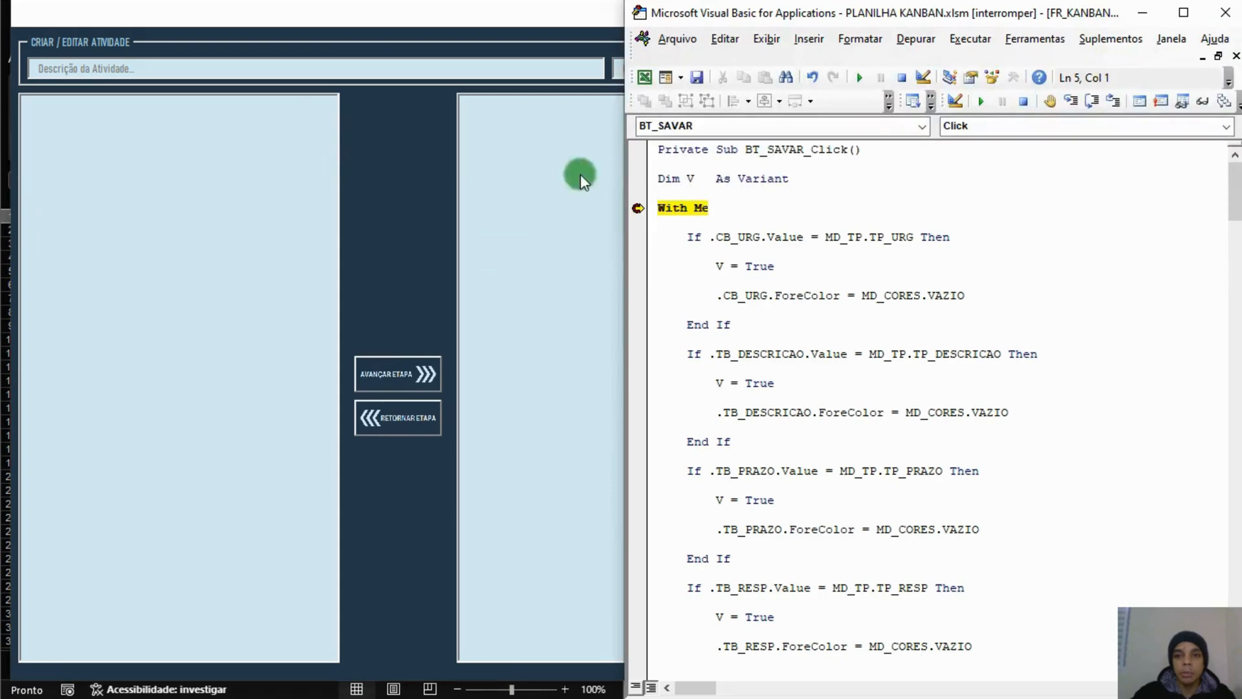
Move the form clear of the code and step through the CB_URG check, inspecting the values of CB_URG, V and ForeColor.
{"action": "left_click_drag", "start_coordinate": [574, 13], "coordinate": [557, 313]}
{"action": "left_click", "coordinate": [805, 275]}
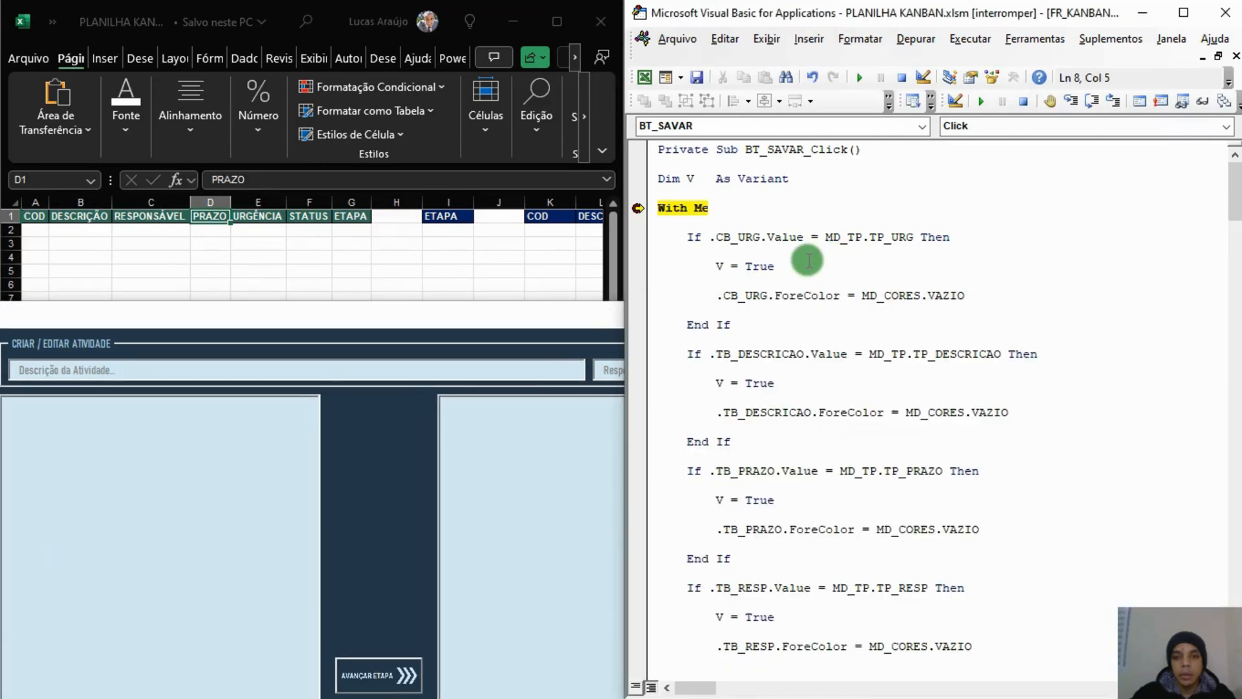
{"action": "key", "text": "F8"}
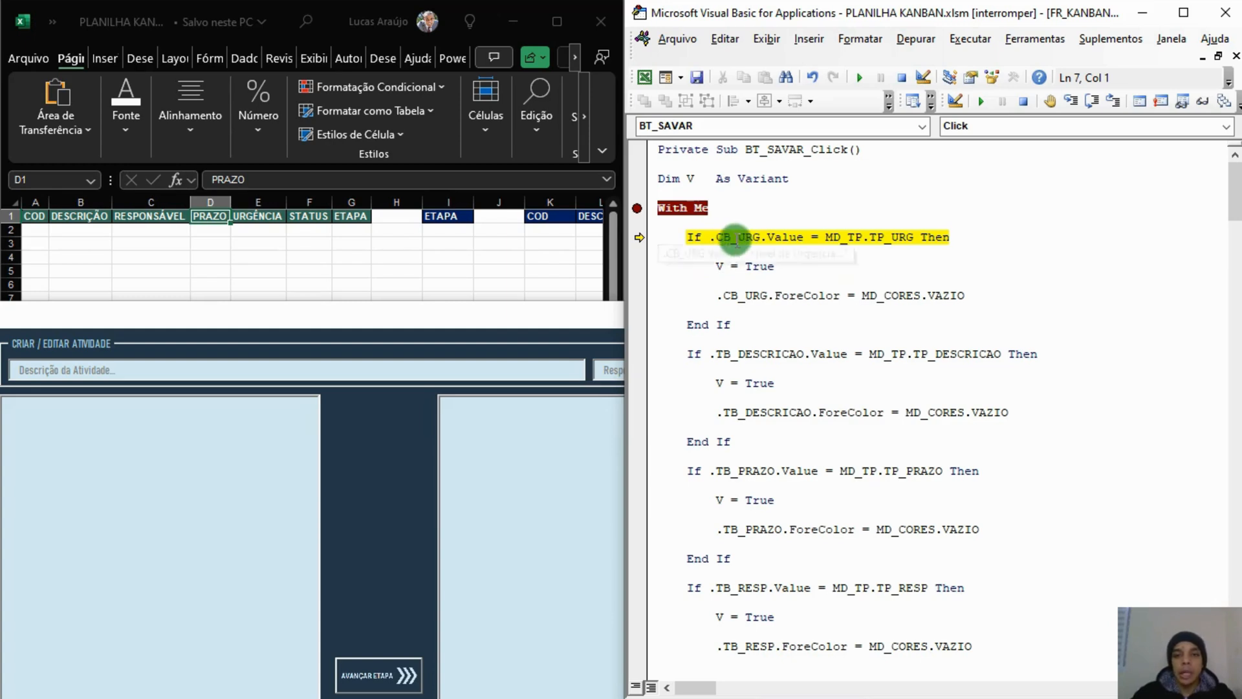
{"action": "mouse_move", "coordinate": [727, 240]}
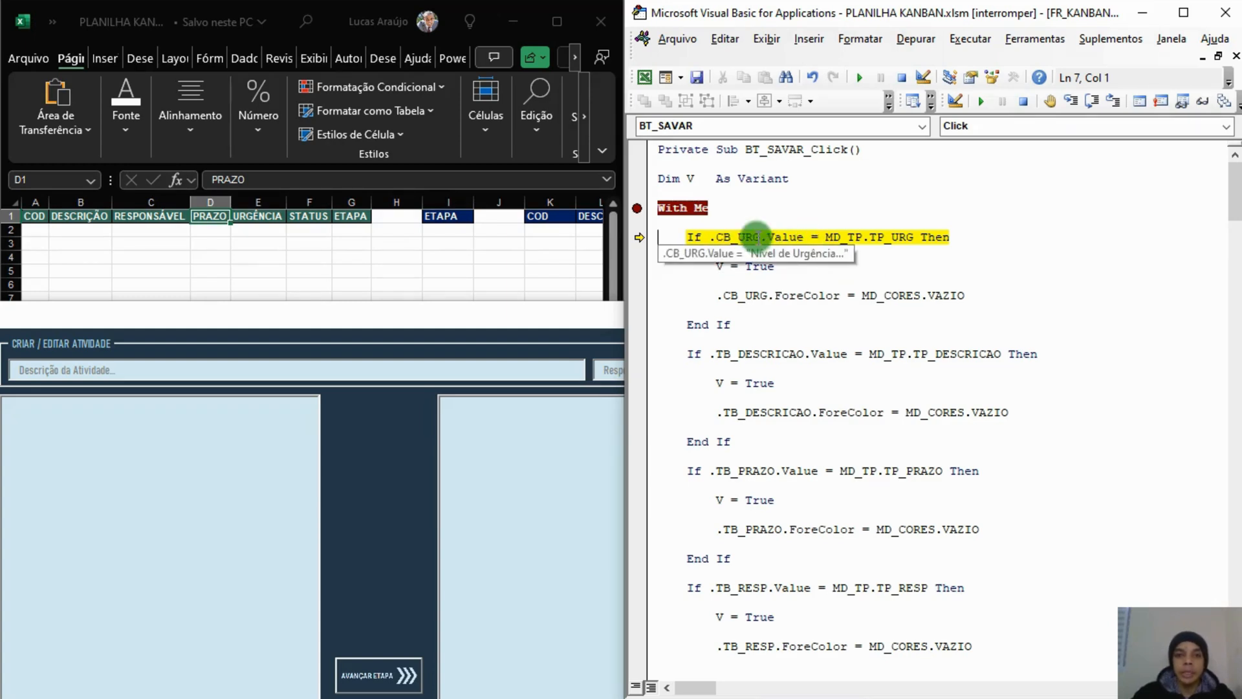
{"action": "key", "text": "F8"}
{"action": "mouse_move", "coordinate": [718, 266]}
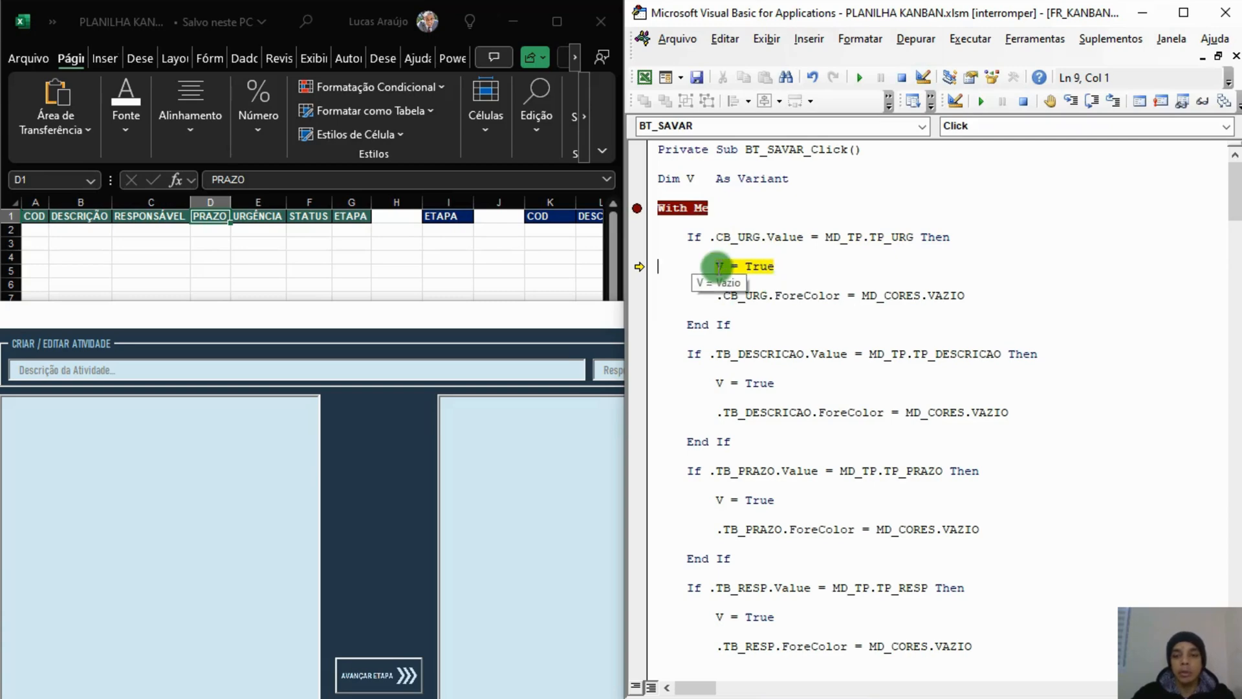
{"action": "key", "text": "F8"}
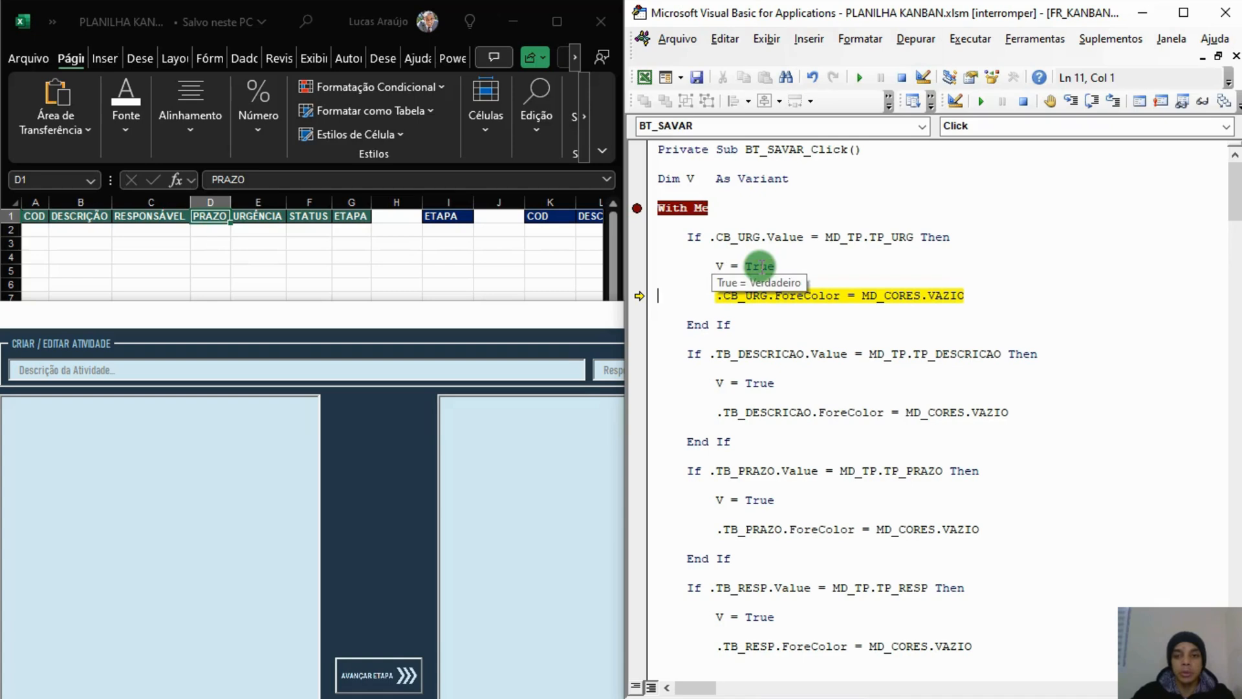
{"action": "mouse_move", "coordinate": [736, 297]}
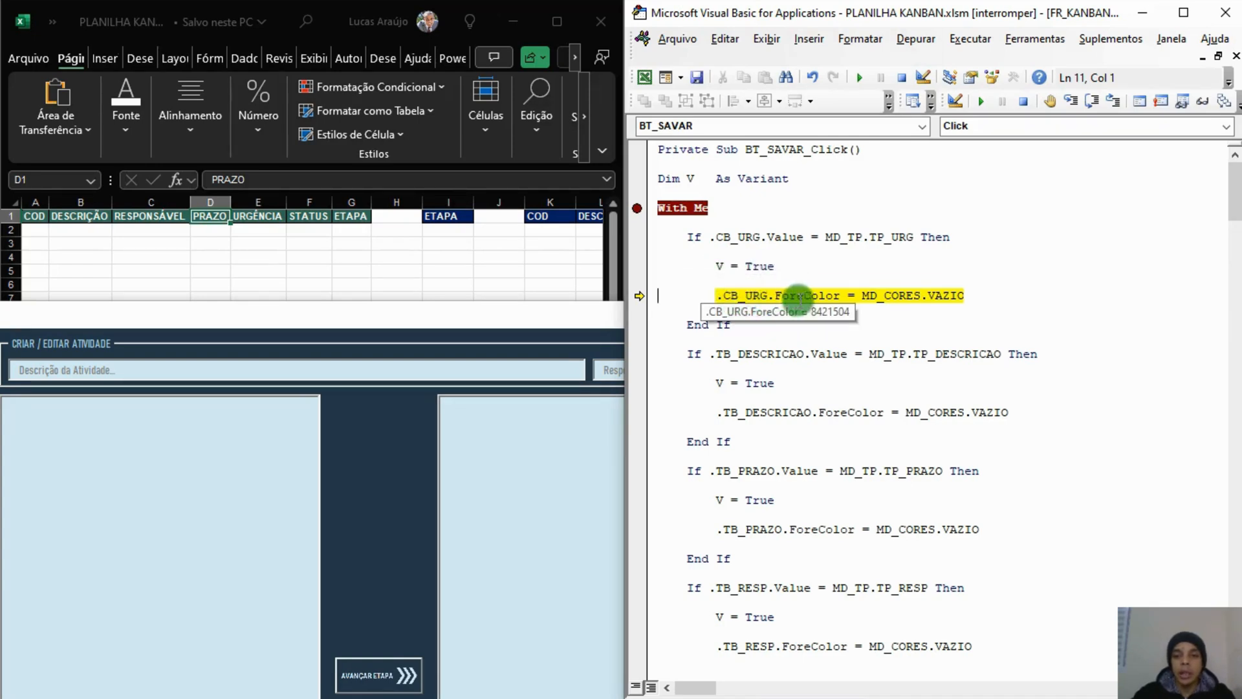
Reposition the form so its urgency field is in view and execute the CB_URG.ForeColor line.
{"action": "left_click_drag", "start_coordinate": [589, 313], "coordinate": [14, 355]}
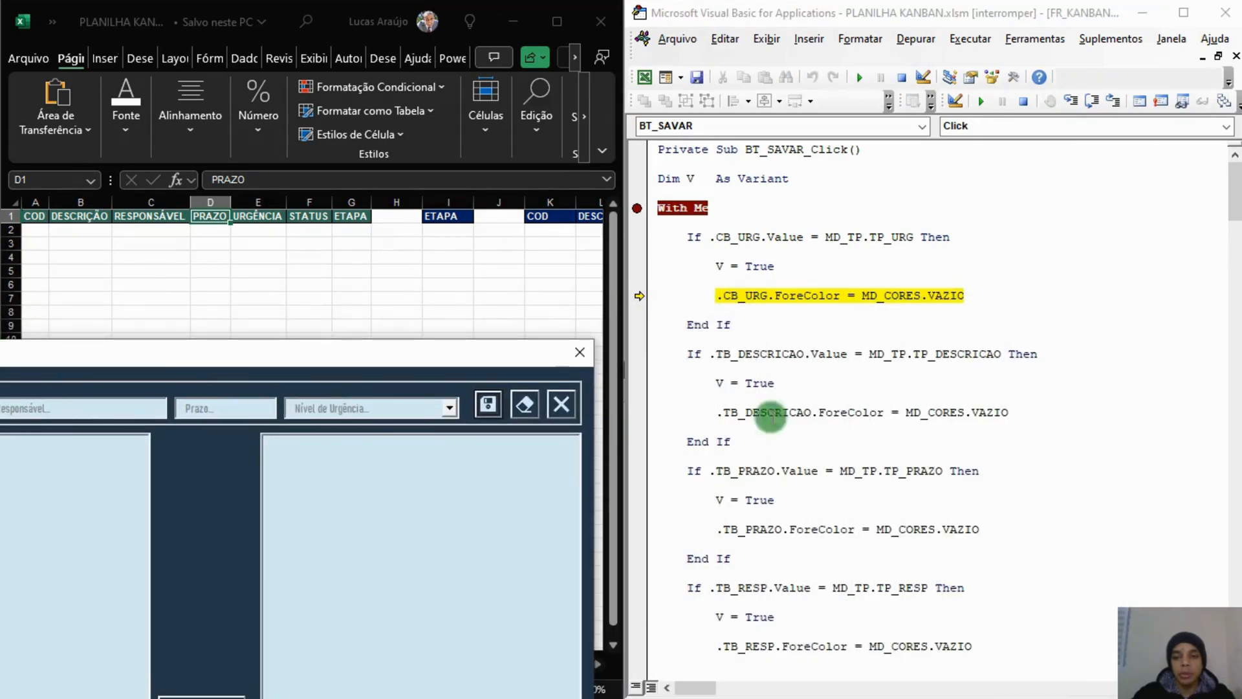
{"action": "left_click", "coordinate": [997, 296]}
{"action": "key", "text": "F8"}
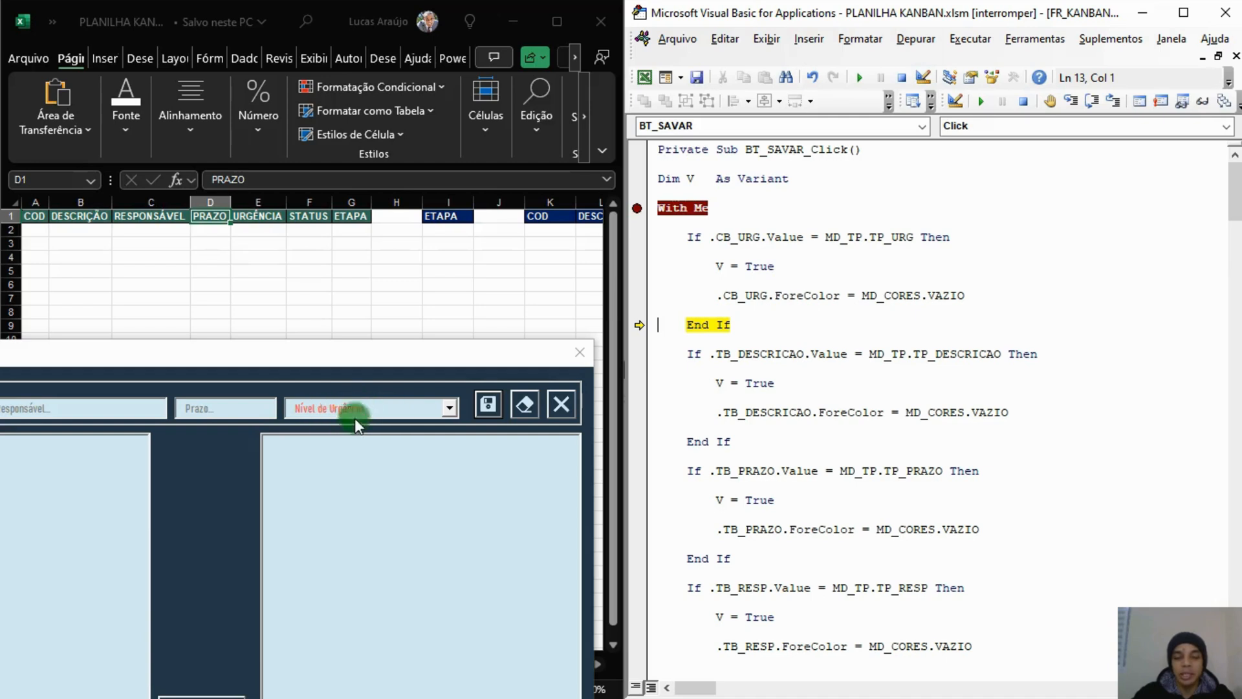
Step through the TB_DESCRICAO check, moving the form so its activity description field can be examined.
{"action": "left_click", "coordinate": [785, 321]}
{"action": "key", "text": "F8"}
{"action": "key", "text": "F8"}
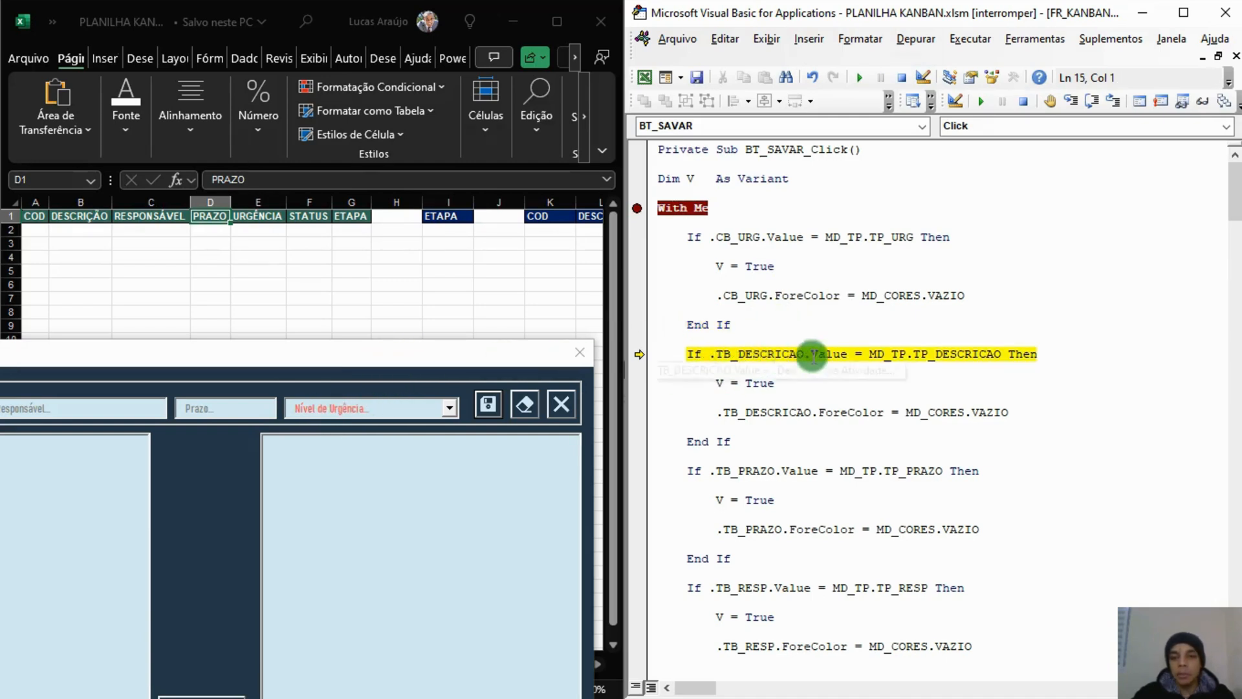
{"action": "key", "text": "F8"}
{"action": "key", "text": "F8"}
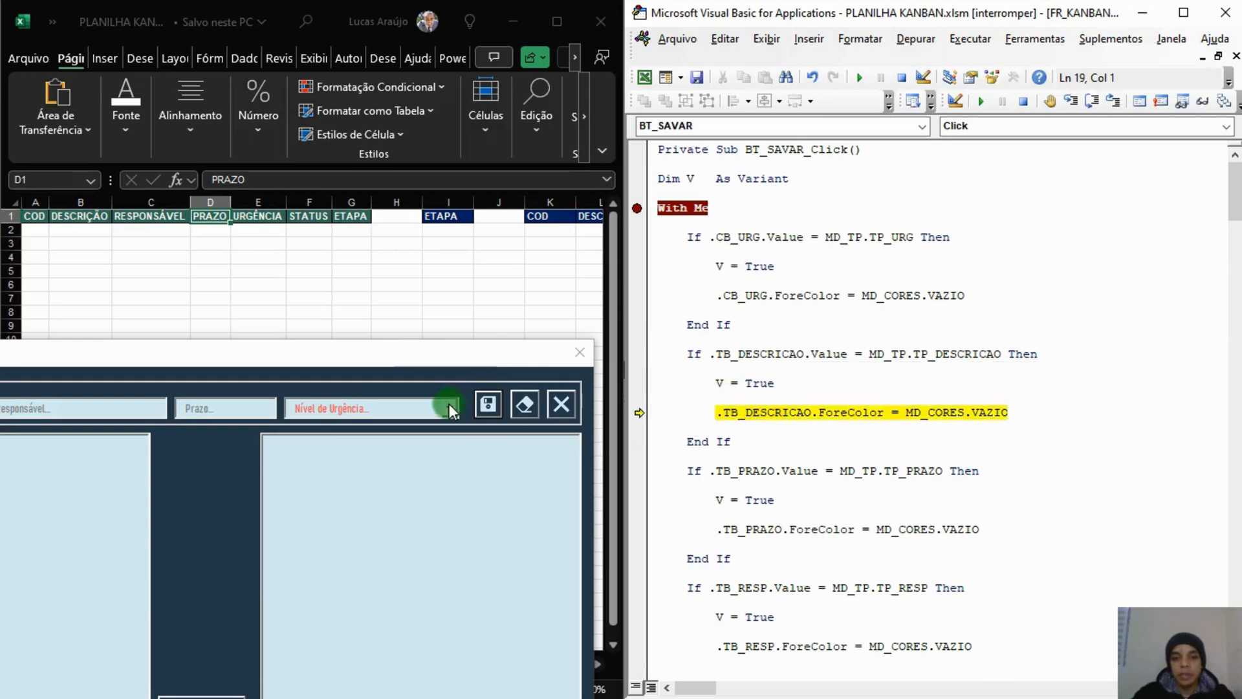
{"action": "left_click_drag", "start_coordinate": [382, 375], "coordinate": [1014, 557]}
{"action": "left_click", "coordinate": [985, 455]}
{"action": "key", "text": "F8"}
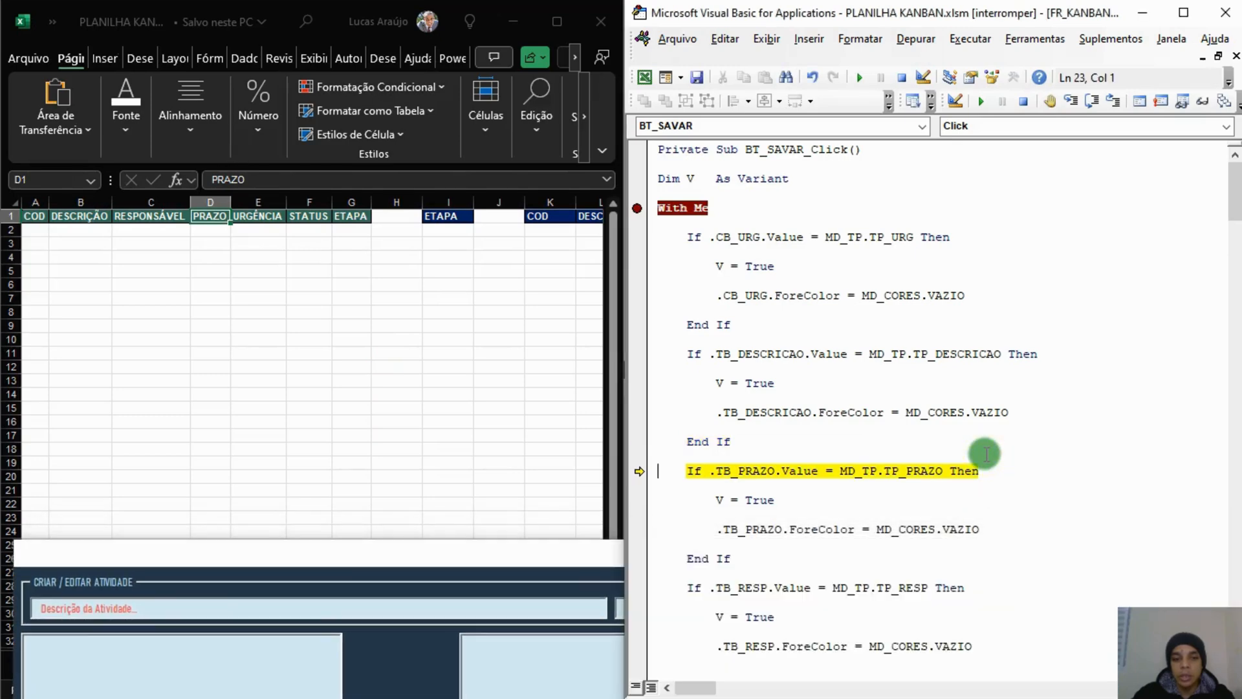
Step through the TB_PRAZO and TB_RESP checks to the If V = True line and examine the field colours on the form.
{"action": "key", "text": "F8"}
{"action": "key", "text": "F8"}
{"action": "key", "text": "F8"}
{"action": "scroll", "coordinate": [821, 517], "scroll_direction": "down", "scroll_amount": 3}
{"action": "key", "text": "F8"}
{"action": "scroll", "coordinate": [813, 496], "scroll_direction": "down", "scroll_amount": 2}
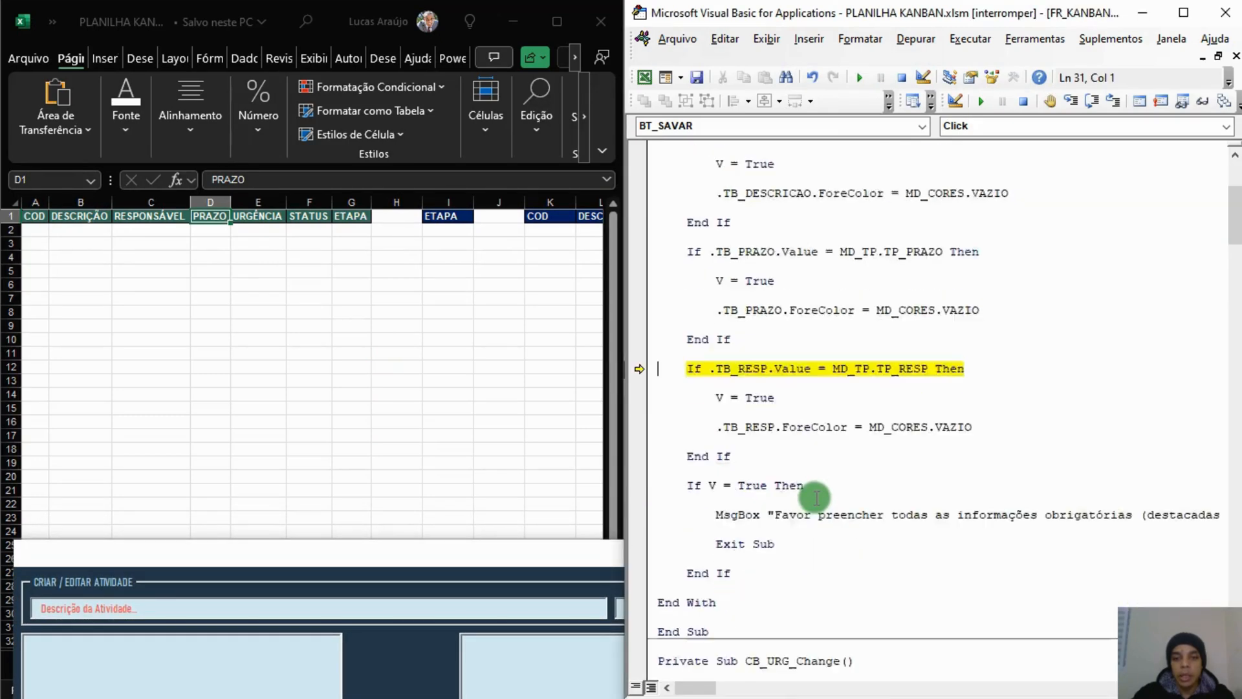
{"action": "scroll", "coordinate": [814, 497], "scroll_direction": "down", "scroll_amount": 1}
{"action": "key", "text": "F8"}
{"action": "key", "text": "F8"}
{"action": "key", "text": "F8"}
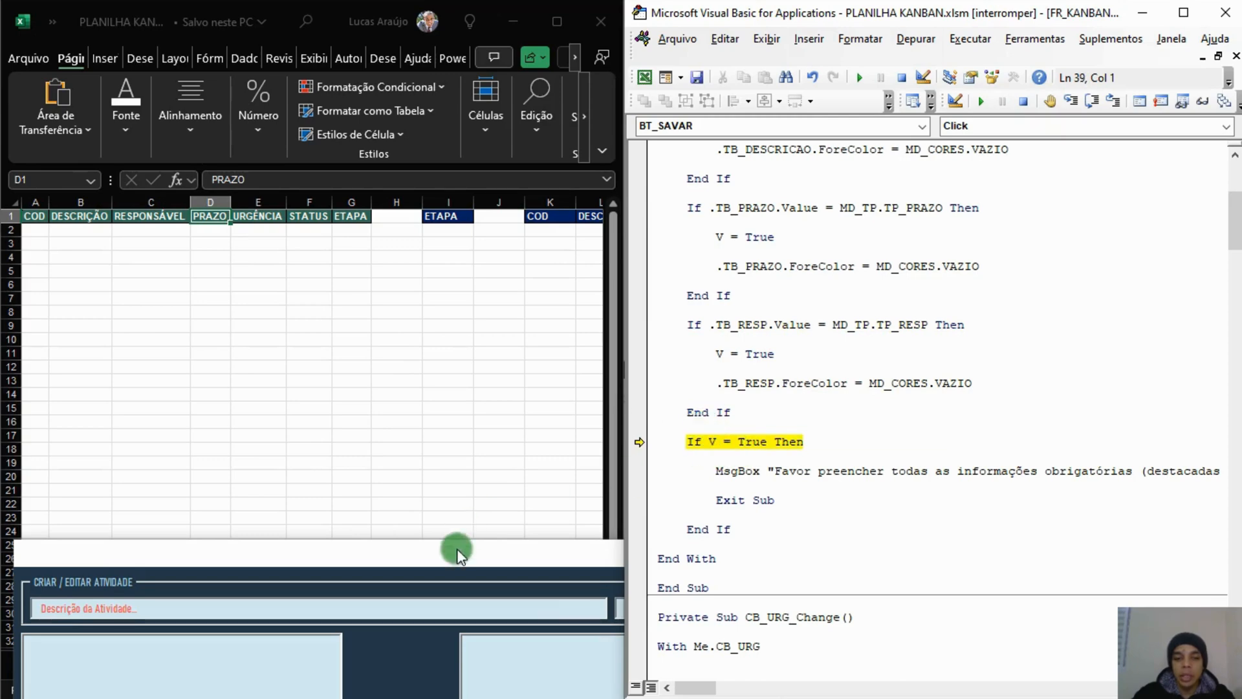
{"action": "left_click", "coordinate": [492, 556]}
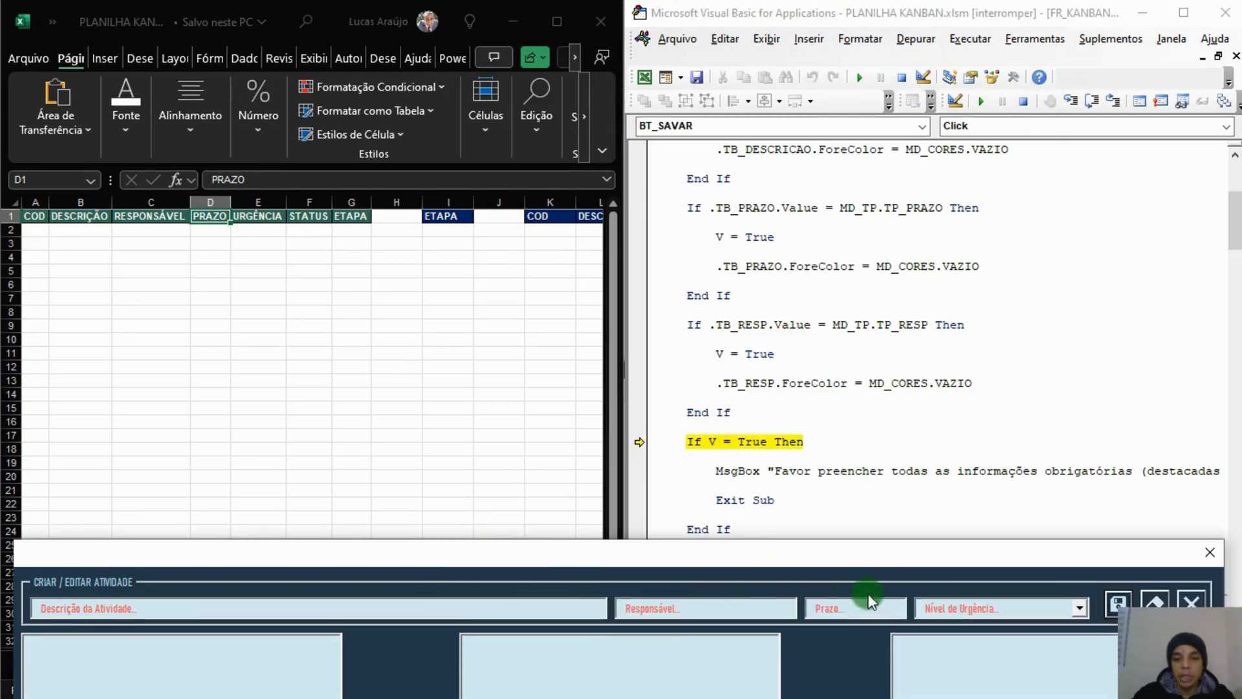
Step through the V = True condition, dismiss the DADOS INCOMPLETOS warning and execute Exit Sub.
{"action": "left_click", "coordinate": [876, 442]}
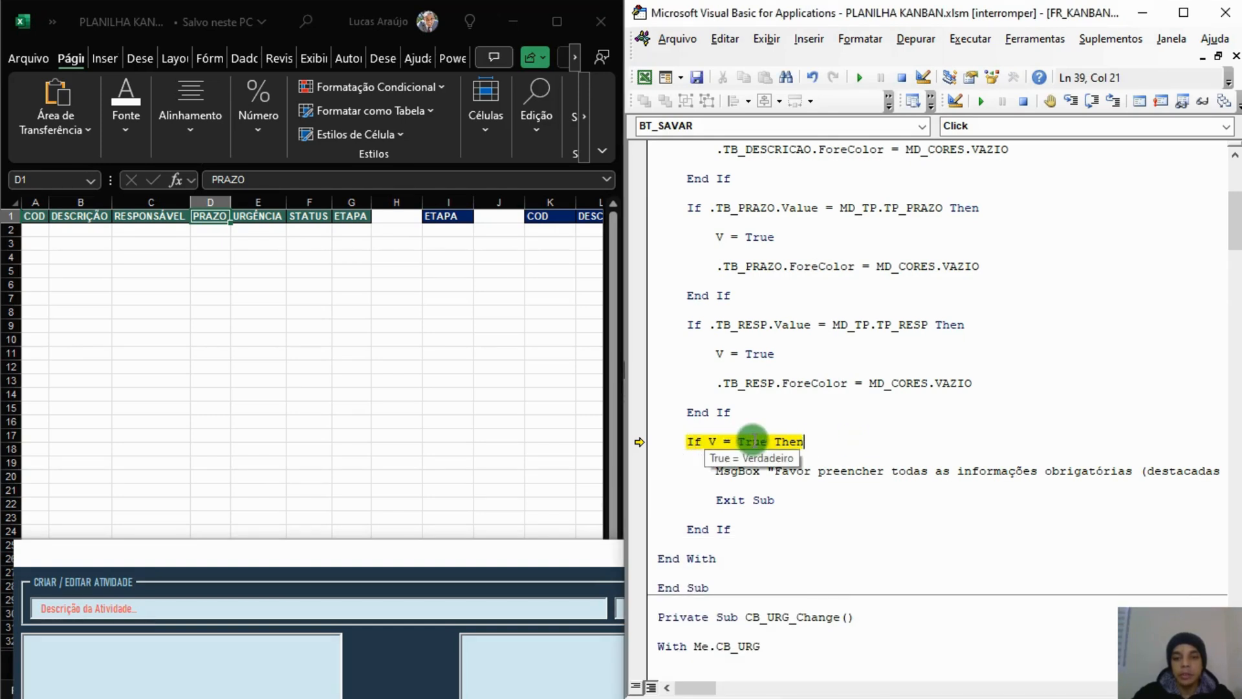
{"action": "key", "text": "F8"}
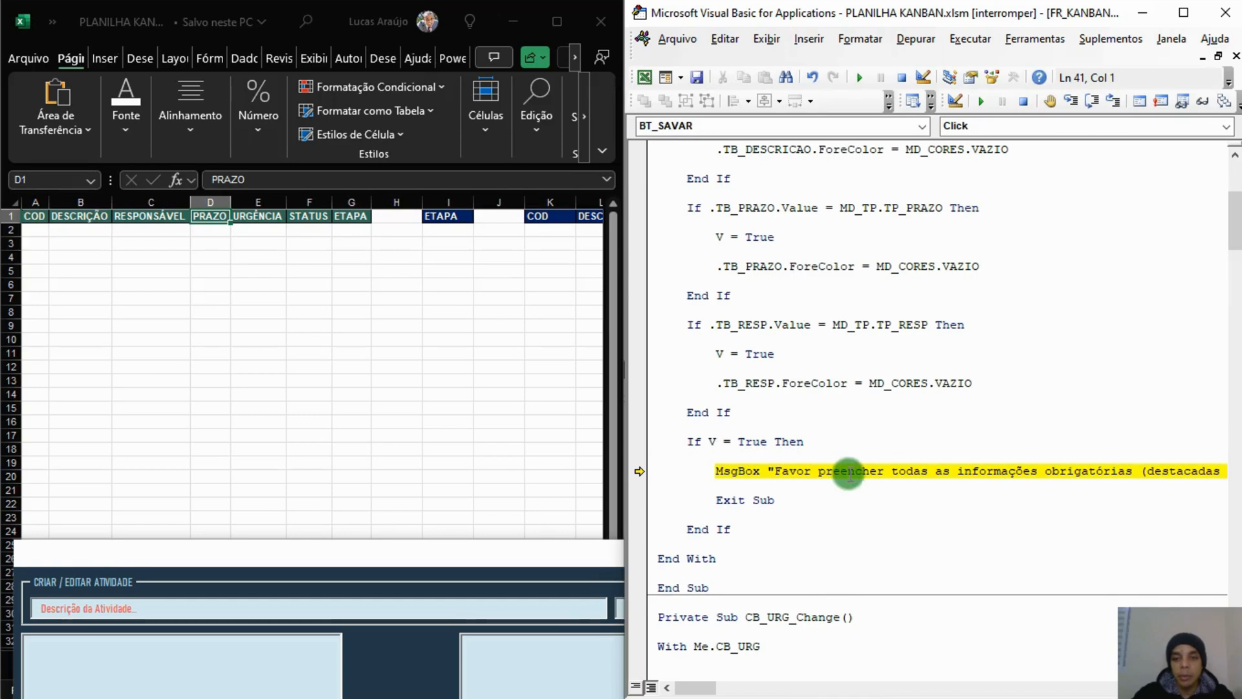
{"action": "key", "text": "F8"}
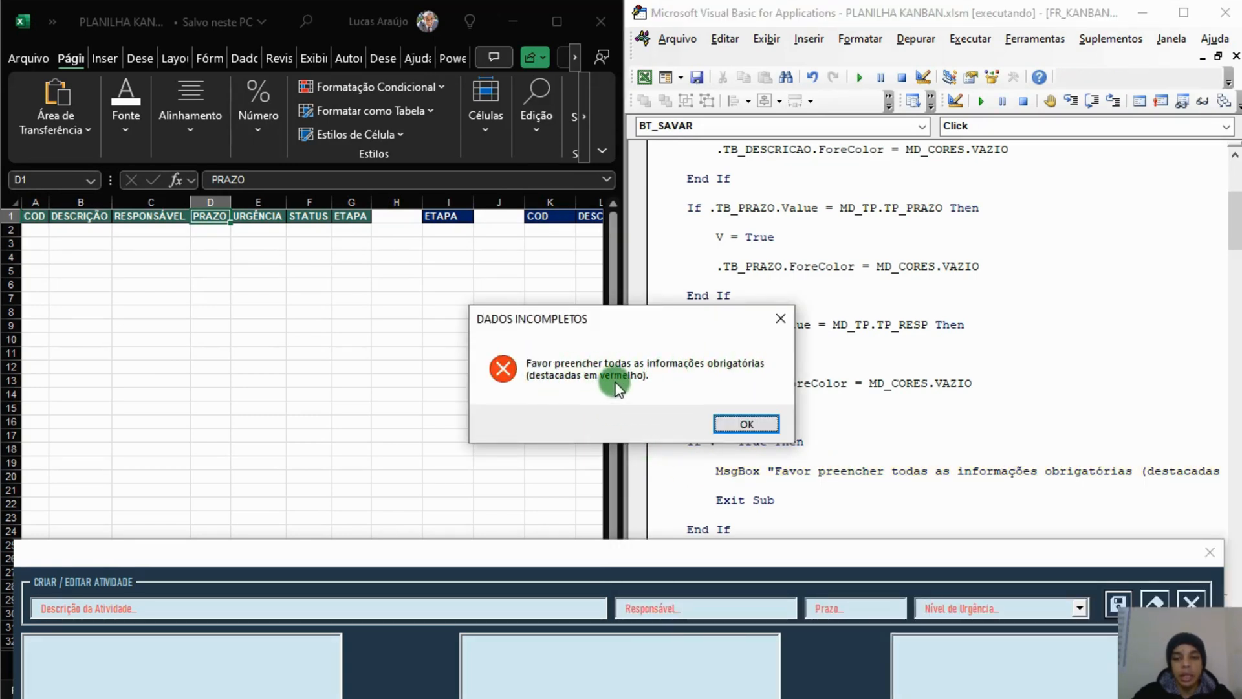
{"action": "left_click", "coordinate": [744, 425]}
{"action": "key", "text": "F8"}
Reposition the form, resume the paused code and fill the activity description with SALDAJDASKDADLSADKALDS.
{"action": "left_click_drag", "start_coordinate": [448, 565], "coordinate": [530, 364]}
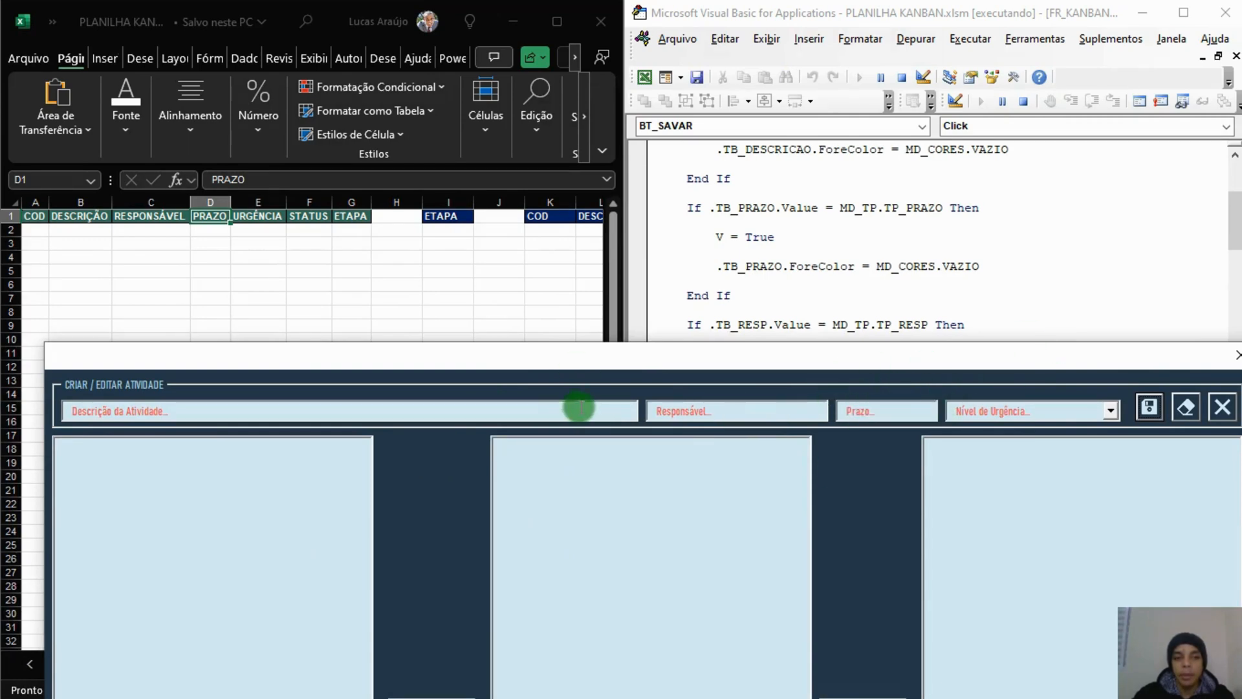
{"action": "left_click_drag", "start_coordinate": [834, 362], "coordinate": [803, 285]}
{"action": "left_click", "coordinate": [519, 336]}
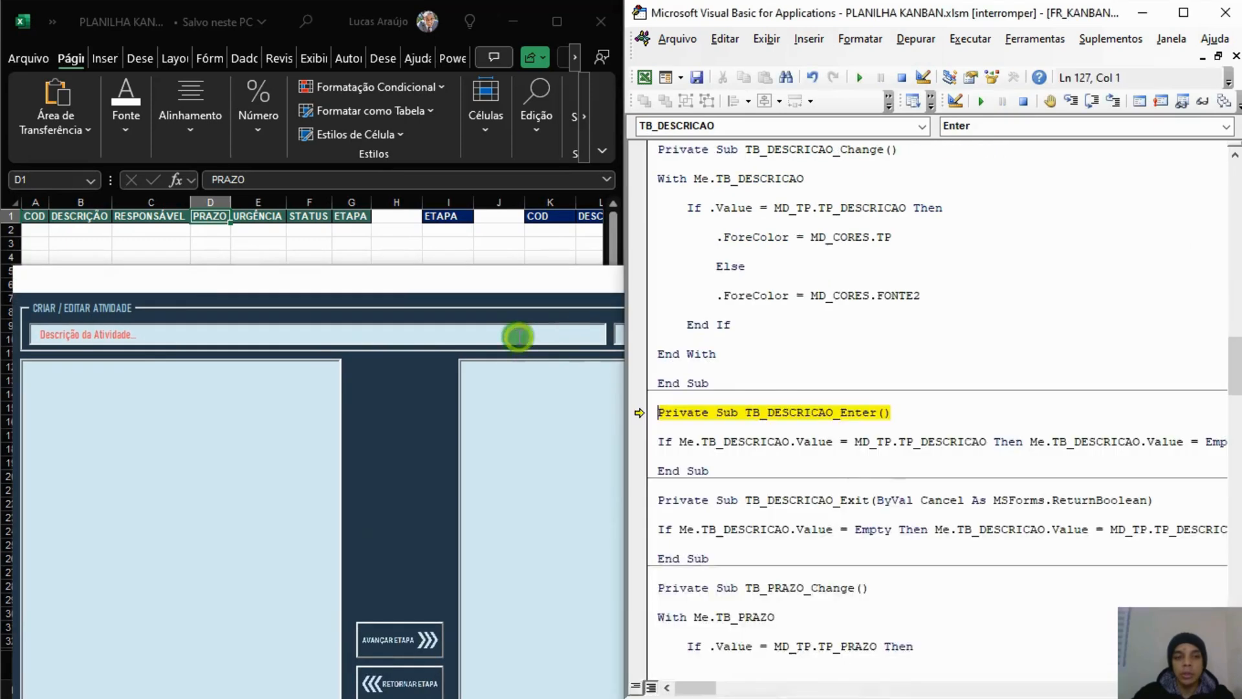
{"action": "left_click", "coordinate": [977, 221]}
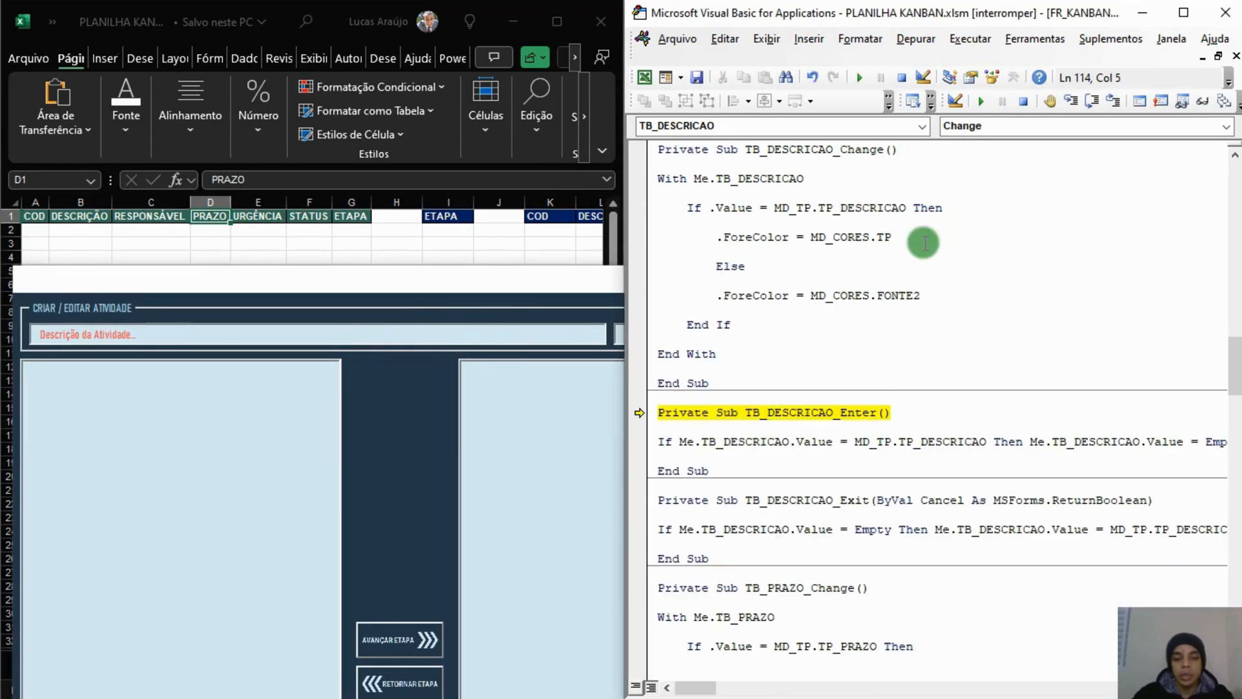
{"action": "key", "text": "F5"}
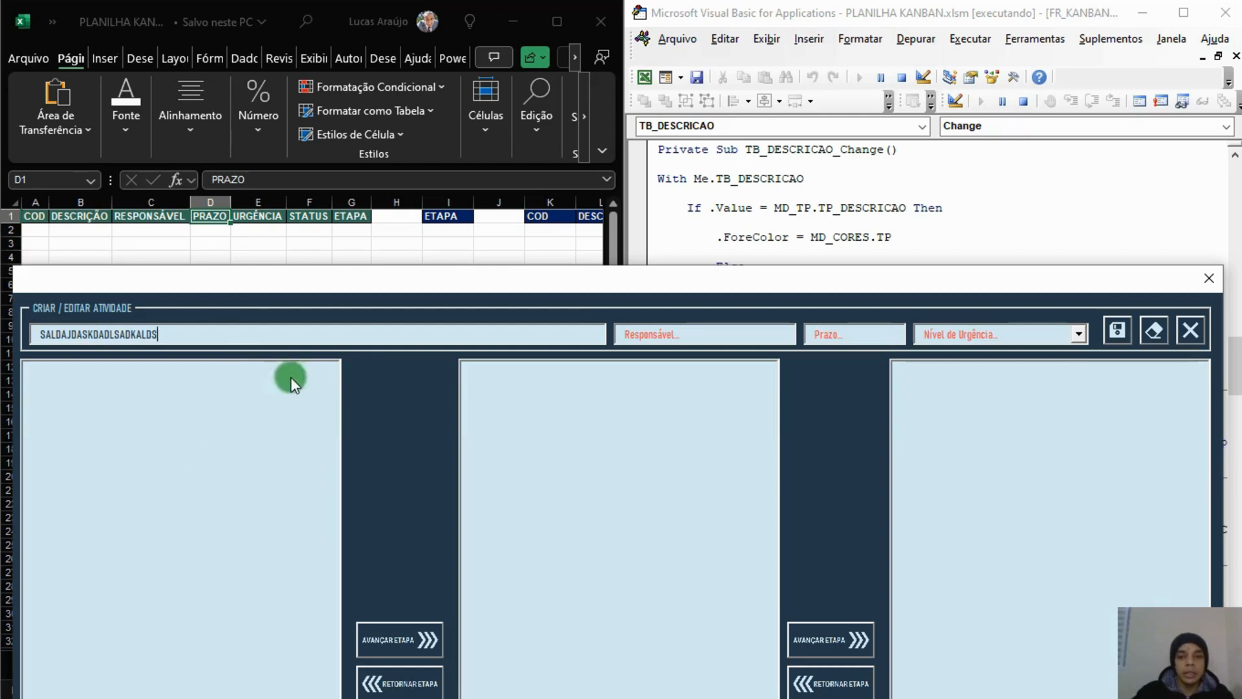
Test saving with only the description filled in, continue past the breakpoint and dismiss the incomplete-data warning.
{"action": "left_click", "coordinate": [680, 335]}
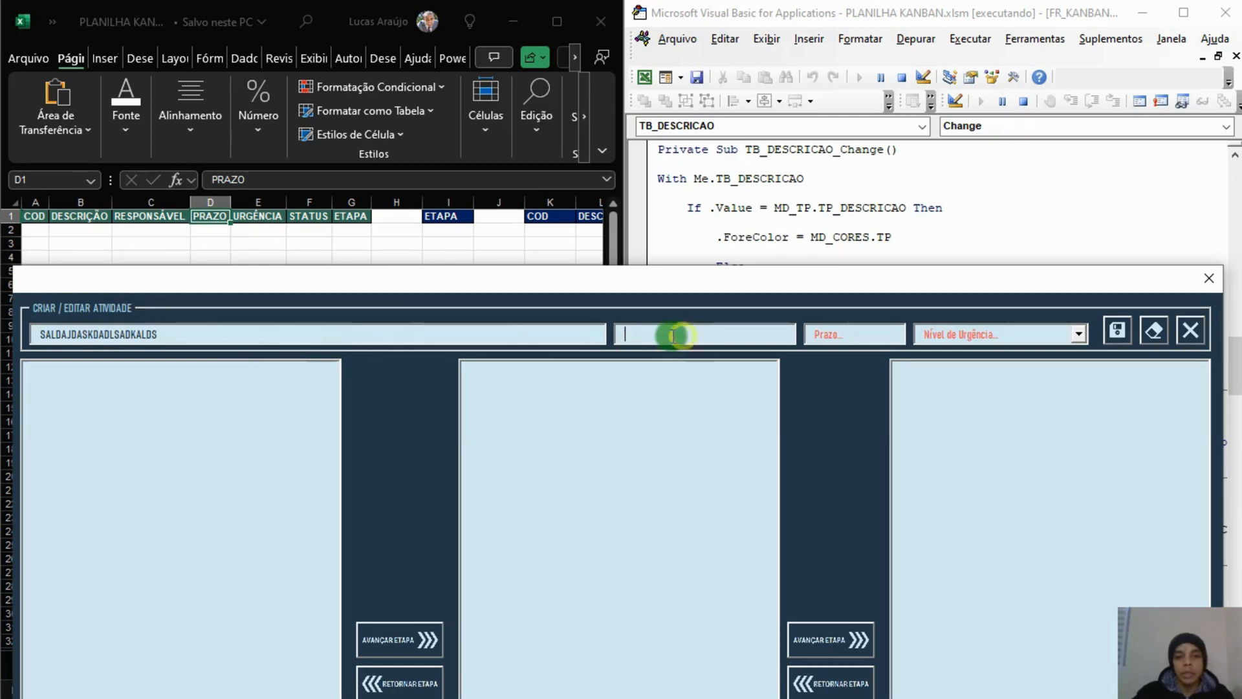
{"action": "left_click", "coordinate": [867, 335]}
{"action": "left_click", "coordinate": [961, 334]}
{"action": "left_click", "coordinate": [1119, 342]}
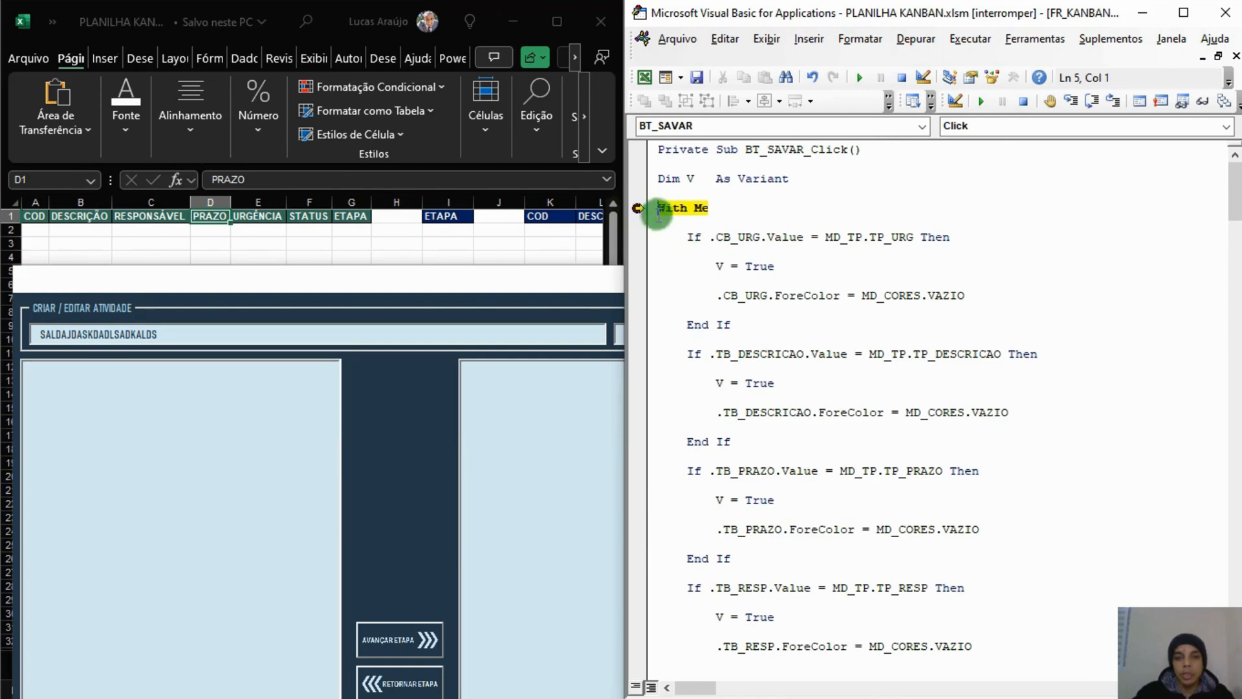
{"action": "mouse_move", "coordinate": [760, 243]}
{"action": "key", "text": "F5"}
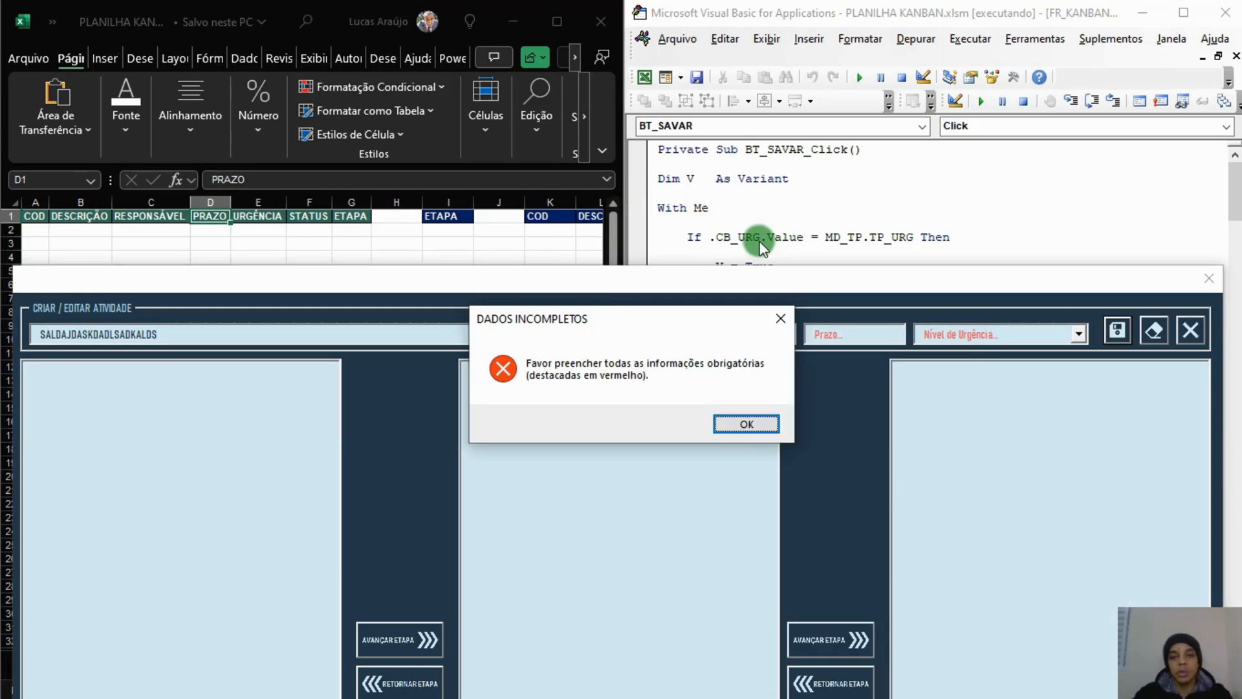
{"action": "left_click", "coordinate": [743, 421]}
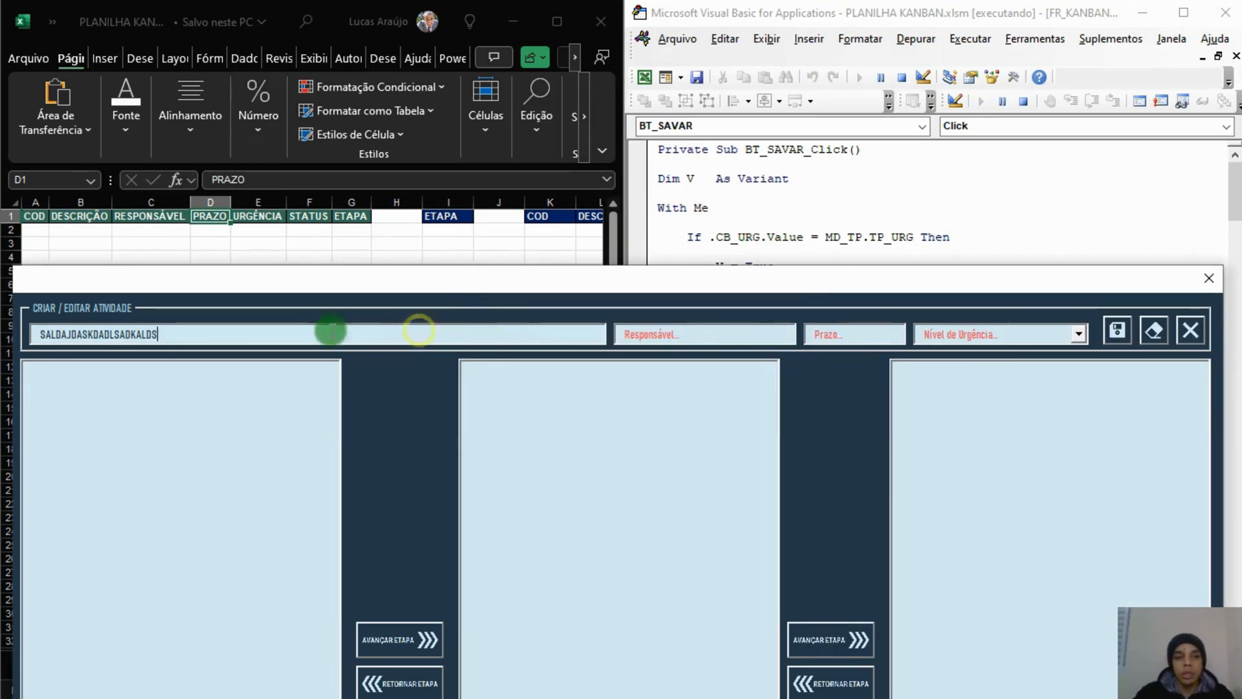
Select the description text, and enter the responsible, deadline and urgency fields in turn to check their placeholder behaviour.
{"action": "double_click", "coordinate": [139, 327]}
{"action": "left_click_drag", "start_coordinate": [3, 324], "coordinate": [25, 336]}
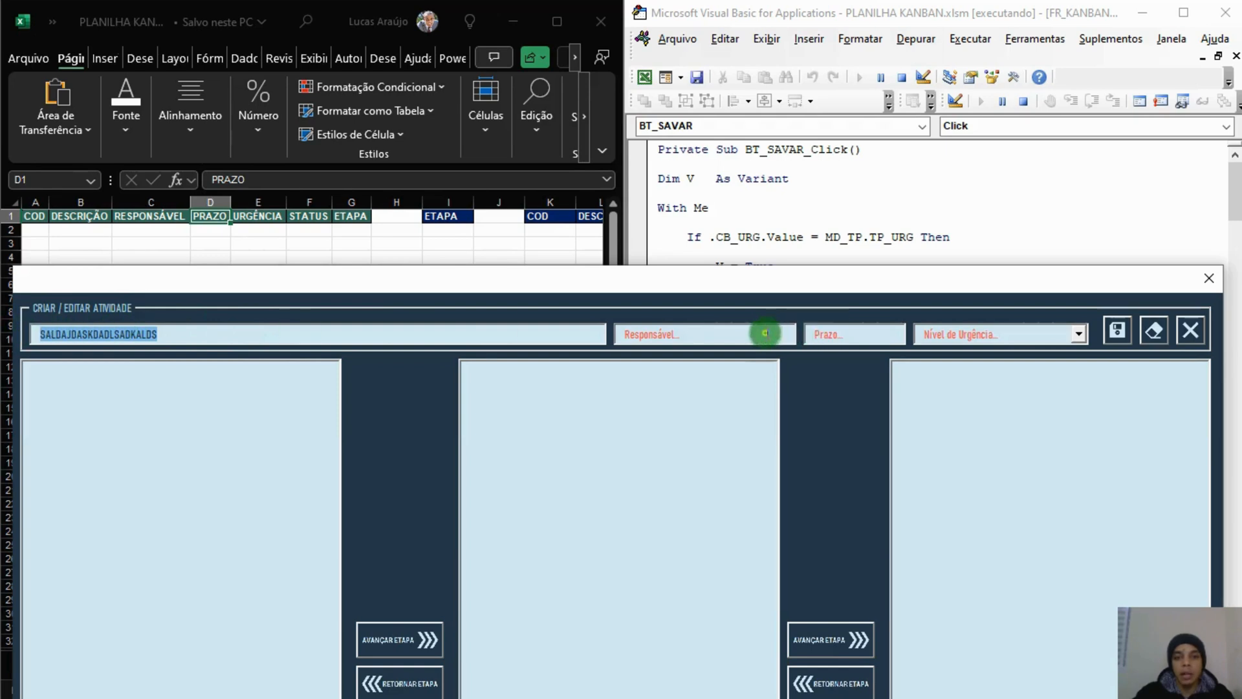
{"action": "left_click", "coordinate": [637, 333]}
{"action": "left_click", "coordinate": [889, 334]}
{"action": "left_click", "coordinate": [985, 334]}
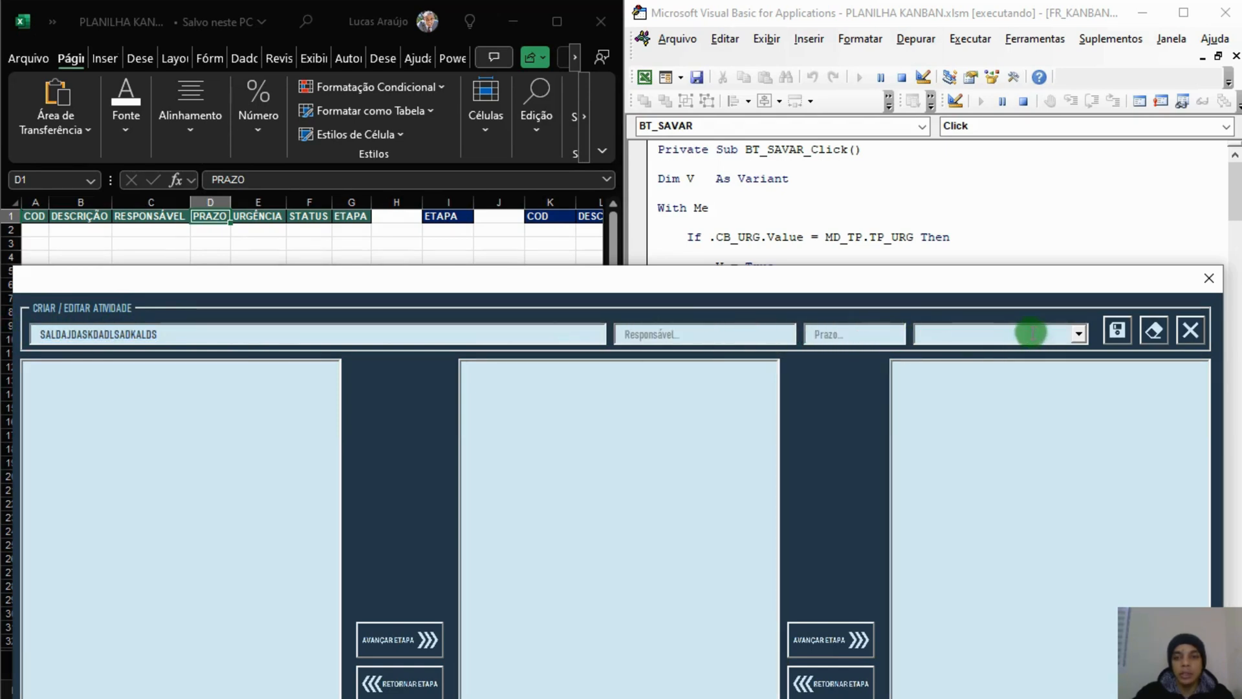
Set the urgency to BAIXA, test saving with the responsible and deadline still unfilled, and dismiss the incomplete-data warning.
{"action": "left_click", "coordinate": [1078, 334]}
{"action": "left_click", "coordinate": [936, 352]}
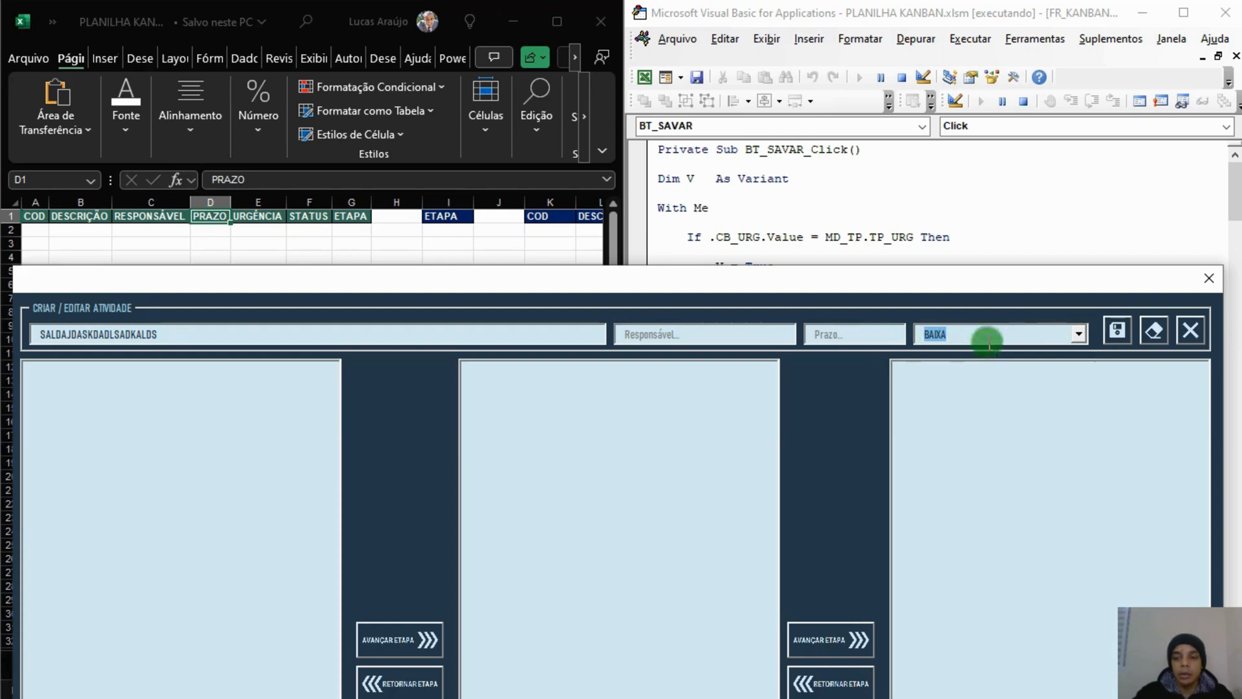
{"action": "left_click", "coordinate": [712, 336]}
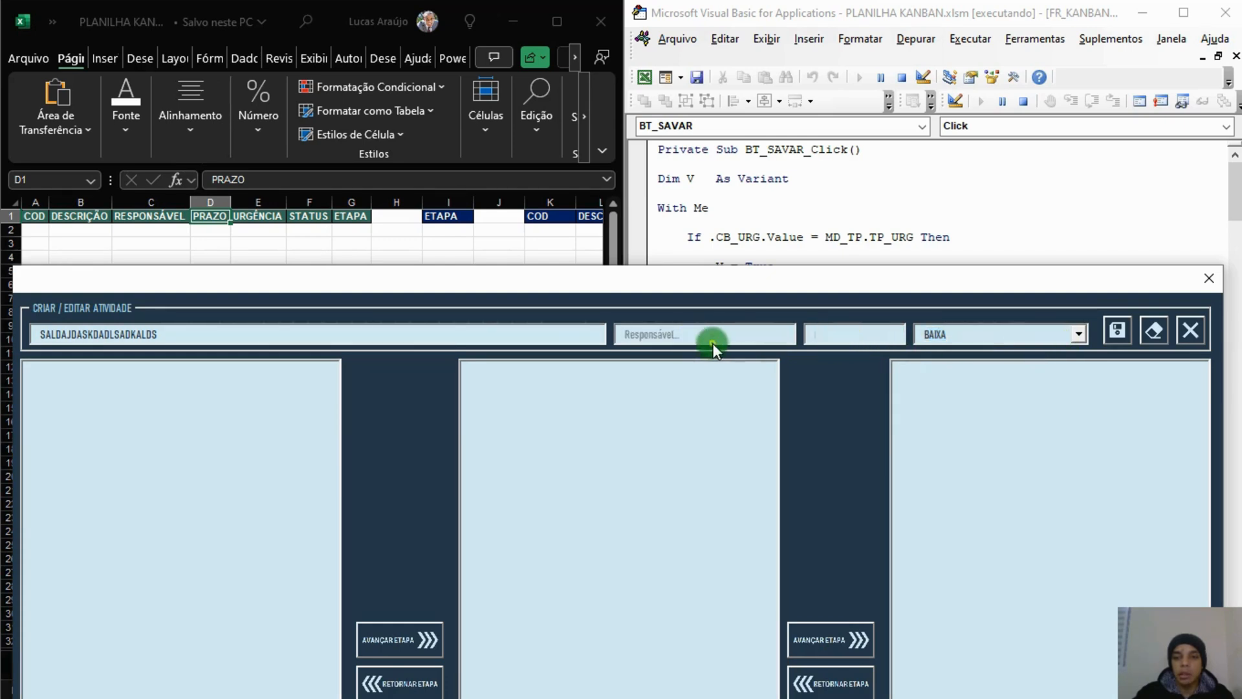
{"action": "left_click", "coordinate": [1118, 330]}
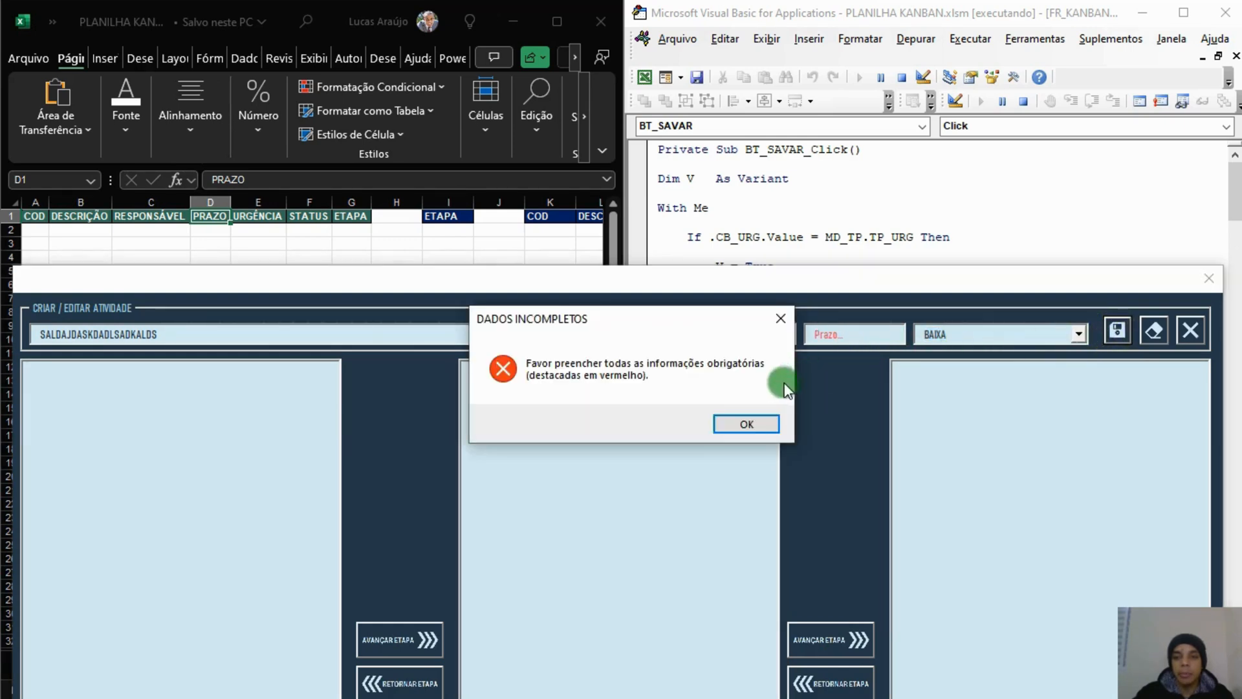
{"action": "left_click", "coordinate": [763, 420]}
Fill the responsible with SFSFSDFDS and the deadline with 01/01/2024, test saving the complete form, and close it.
{"action": "left_click", "coordinate": [740, 330]}
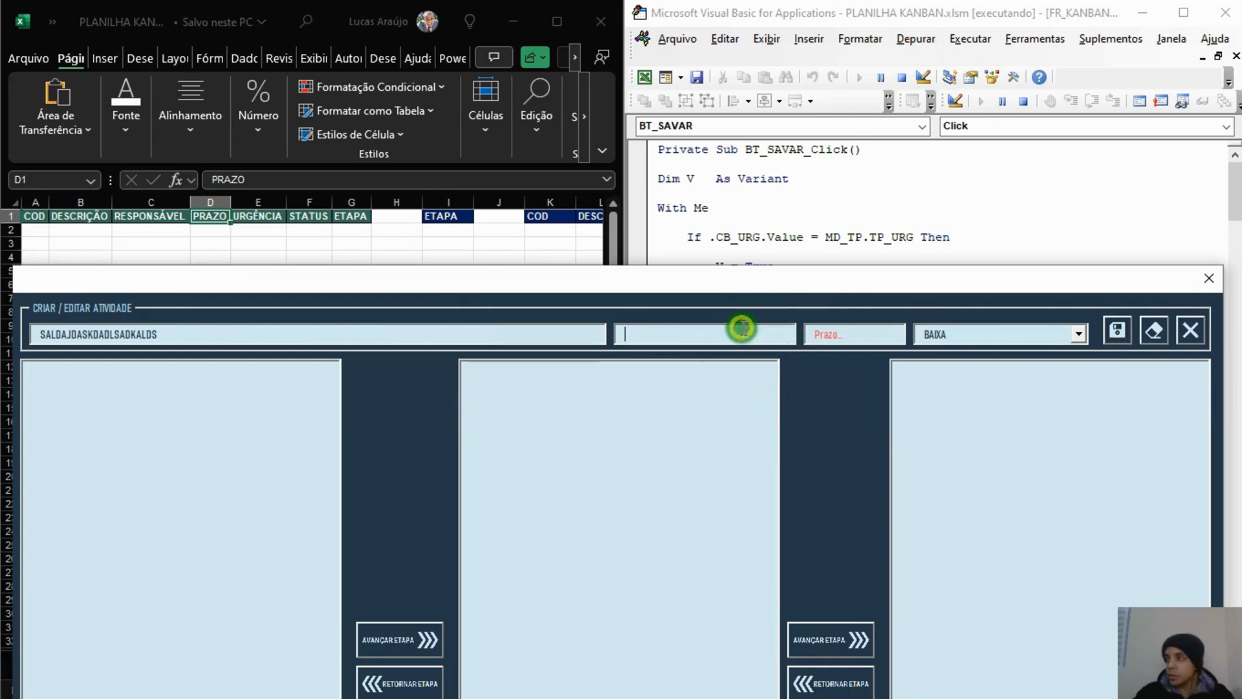
{"action": "type", "text": "SFSFSDFDS"}
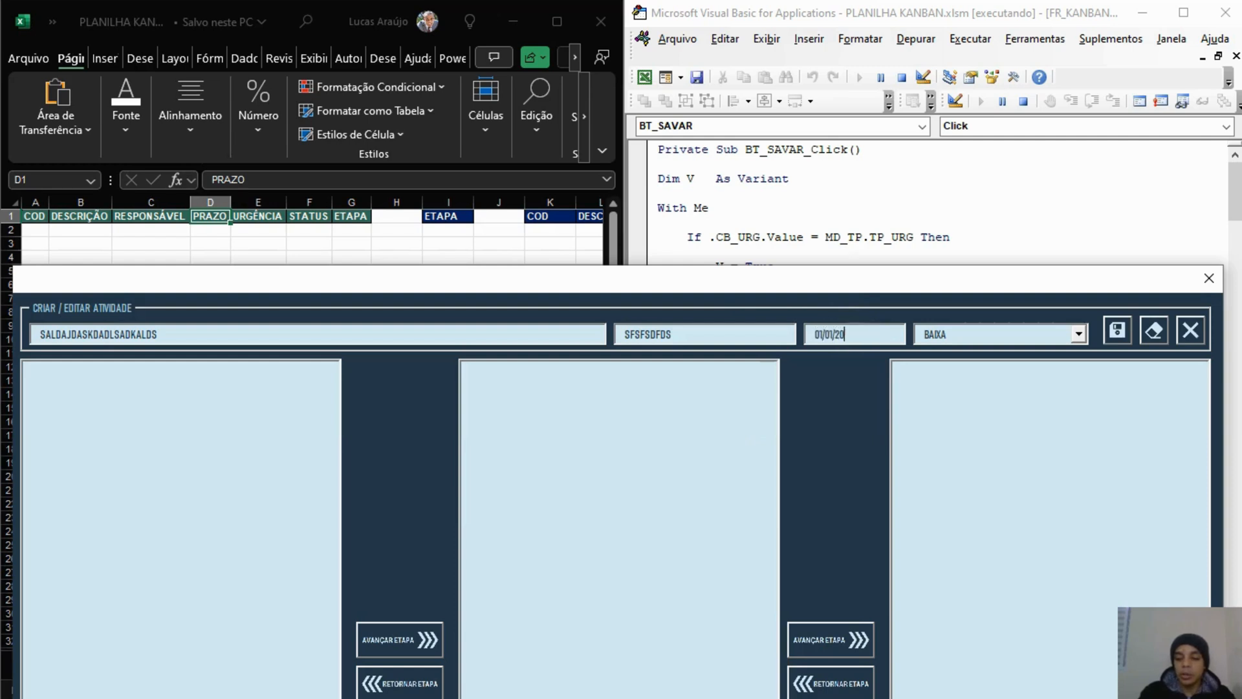
{"action": "left_click", "coordinate": [1113, 332]}
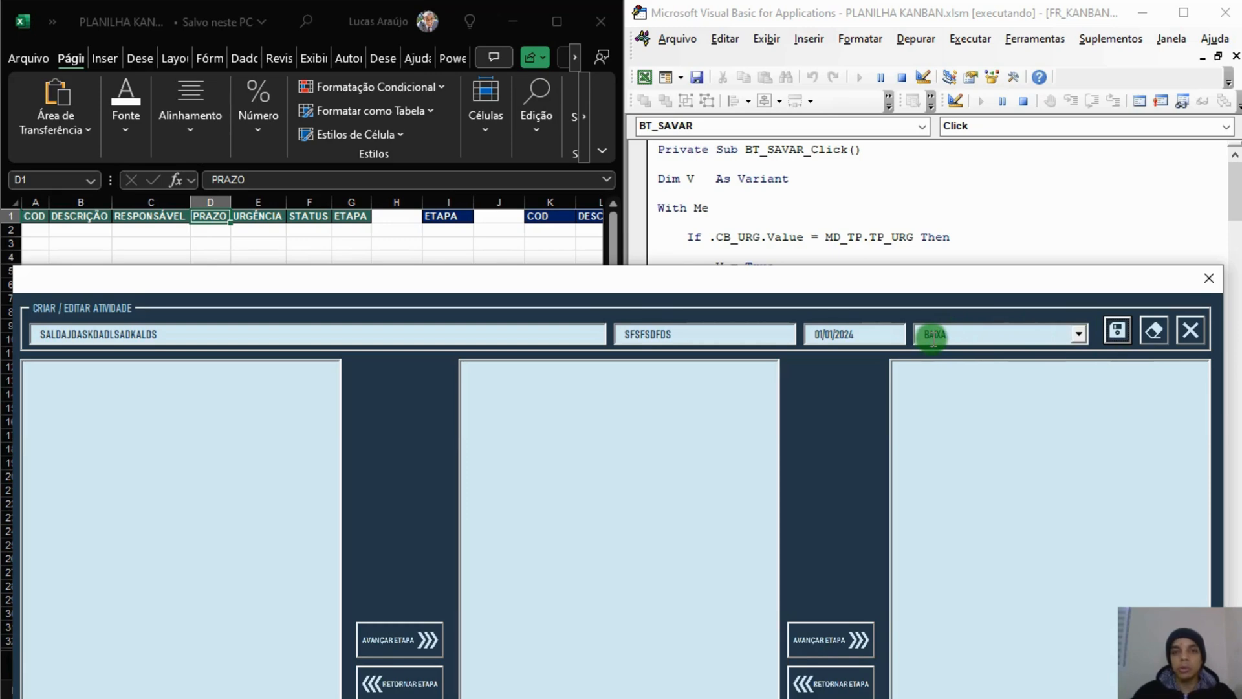
{"action": "left_click", "coordinate": [145, 226]}
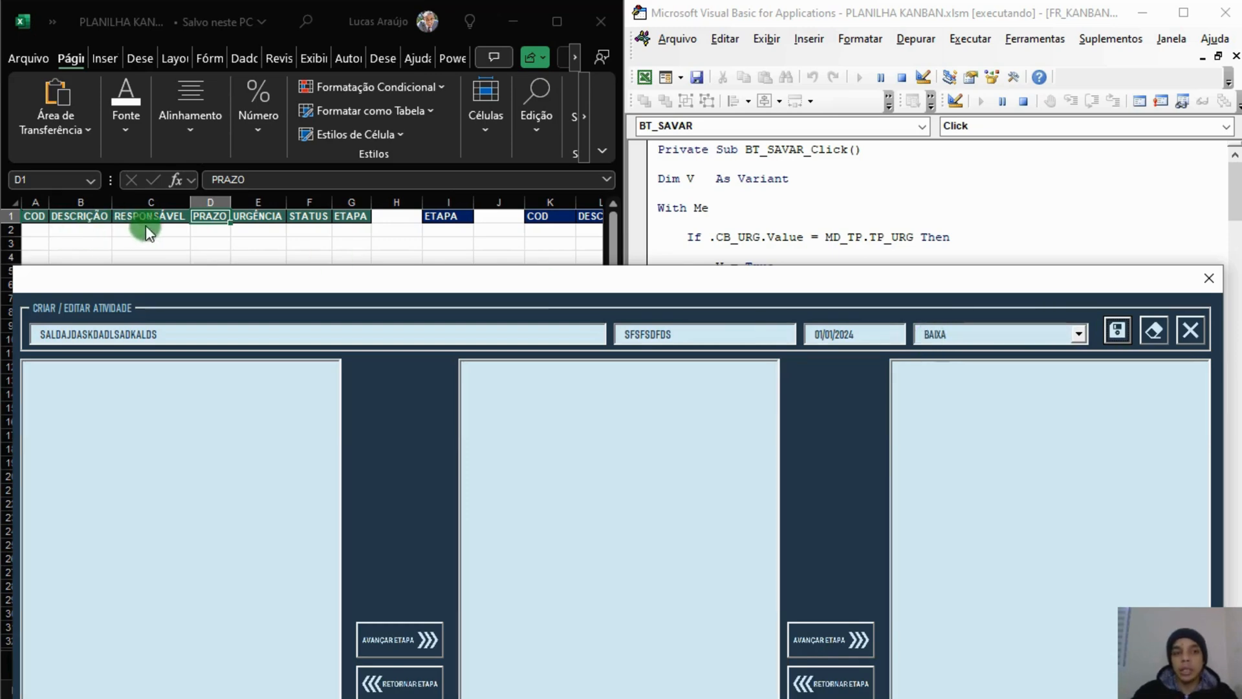
{"action": "left_click", "coordinate": [1215, 285]}
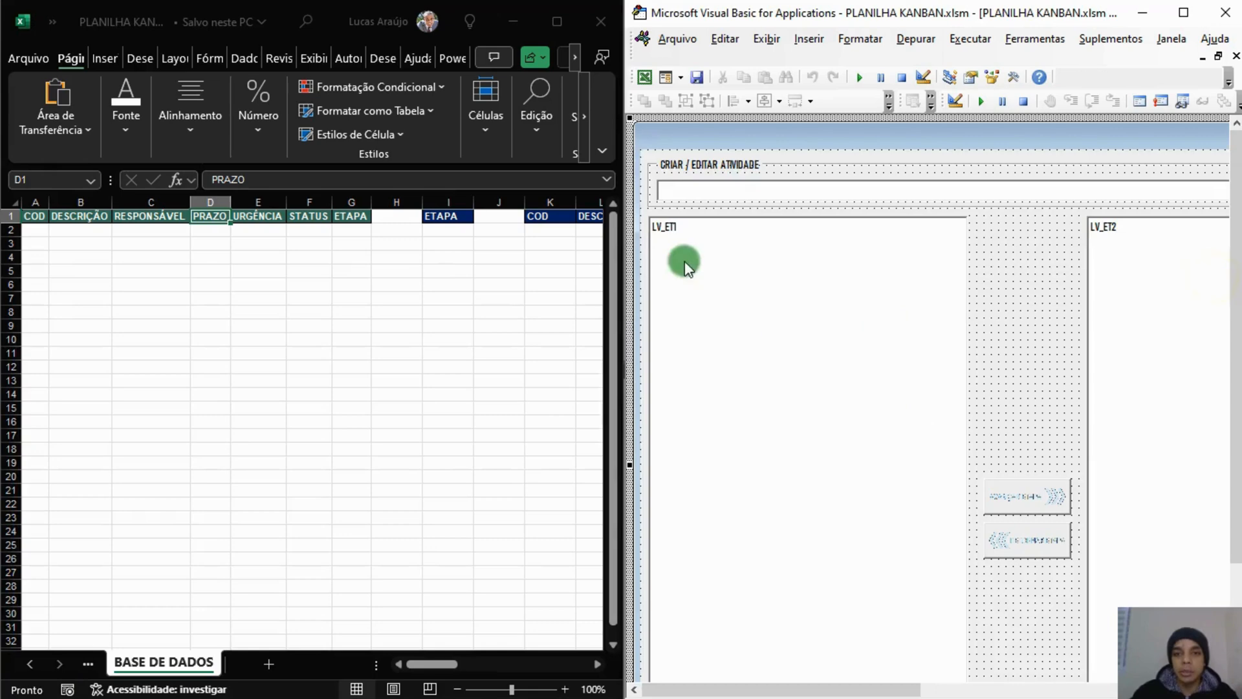
Maximize the Excel workbook window and open the RASCUNHO sheet to review the VAZIO colour sample in A4.
{"action": "left_click", "coordinate": [392, 393]}
{"action": "left_click", "coordinate": [566, 21]}
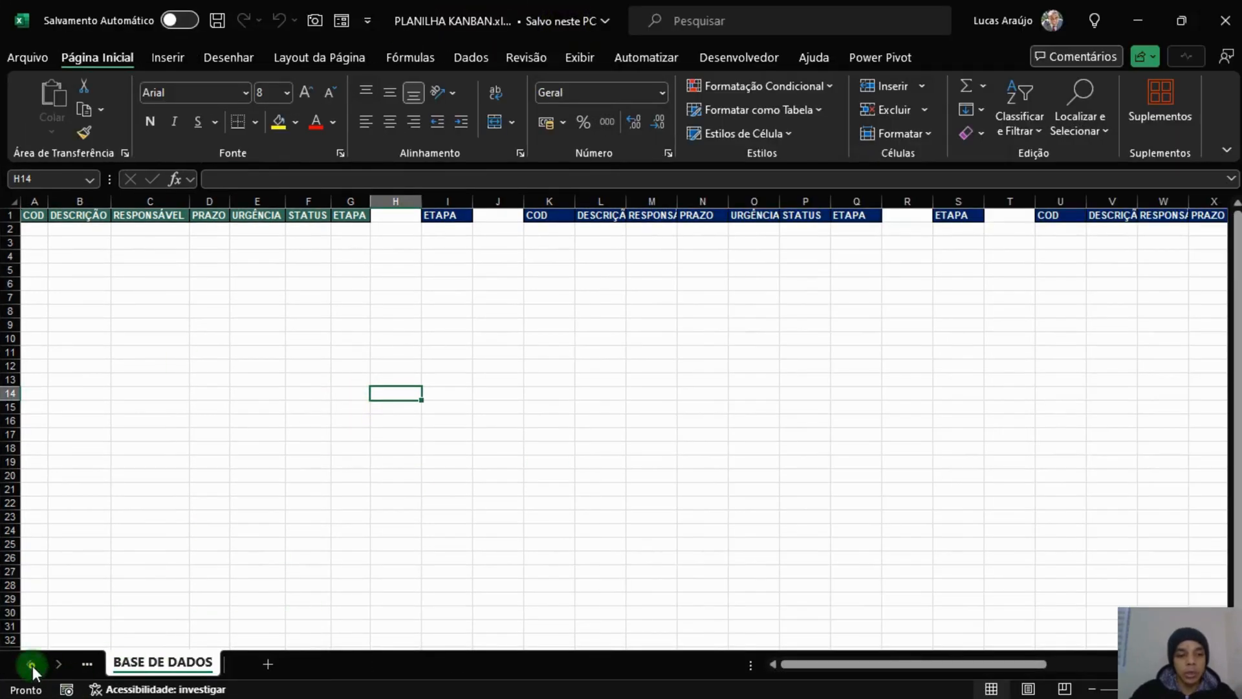
{"action": "left_click", "coordinate": [33, 668]}
{"action": "left_click", "coordinate": [139, 664]}
{"action": "left_click", "coordinate": [282, 546]}
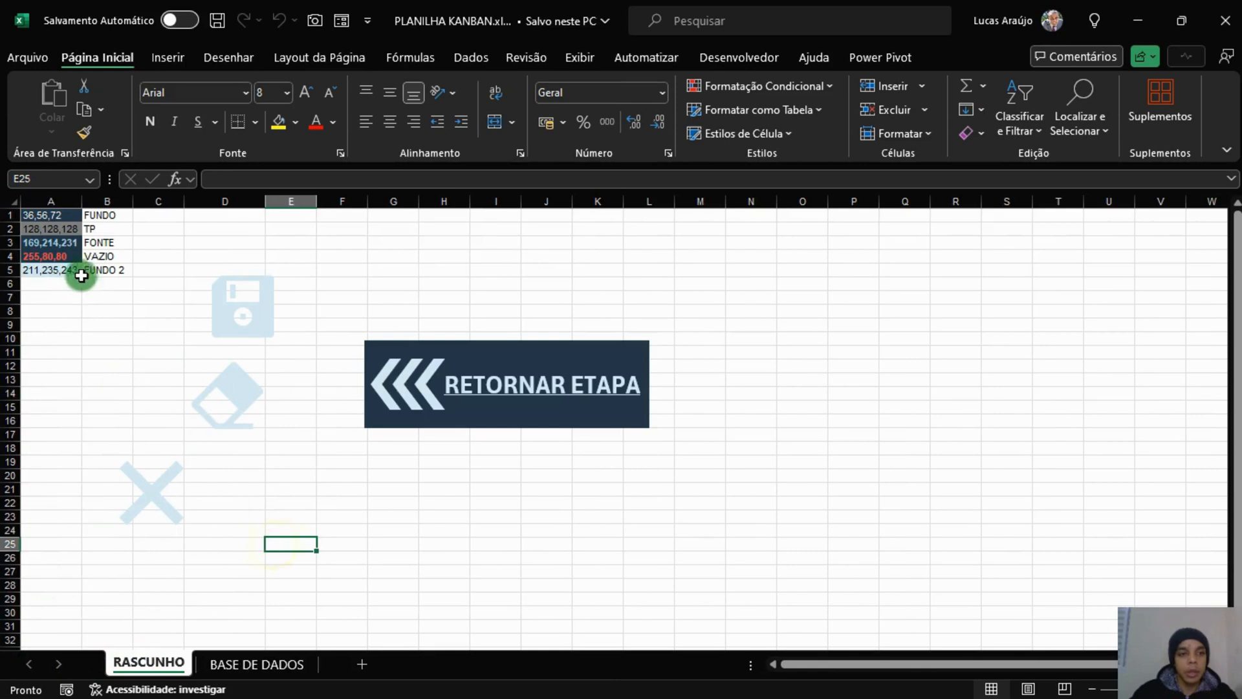
{"action": "left_click", "coordinate": [70, 258]}
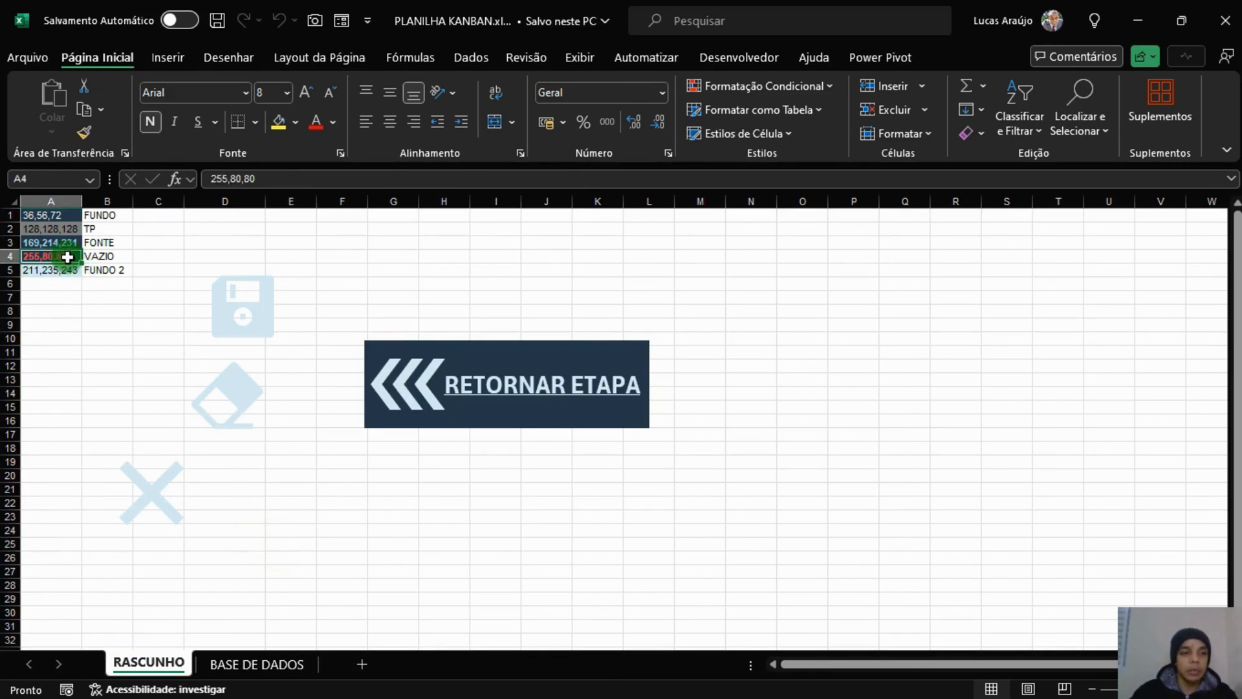
{"action": "left_click", "coordinate": [89, 339]}
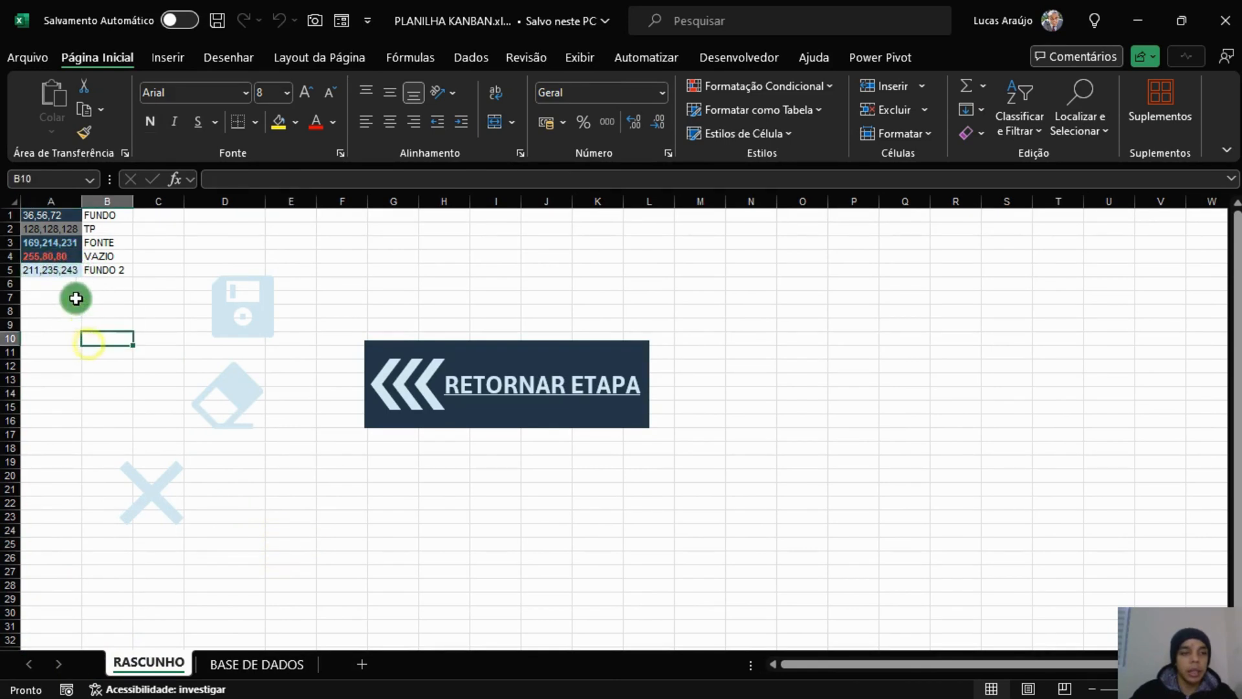
Try two blue-grey theme fill shades on the VAZIO sample A4 and move the save icon next to it for comparison.
{"action": "left_click", "coordinate": [76, 257]}
{"action": "left_click", "coordinate": [257, 123]}
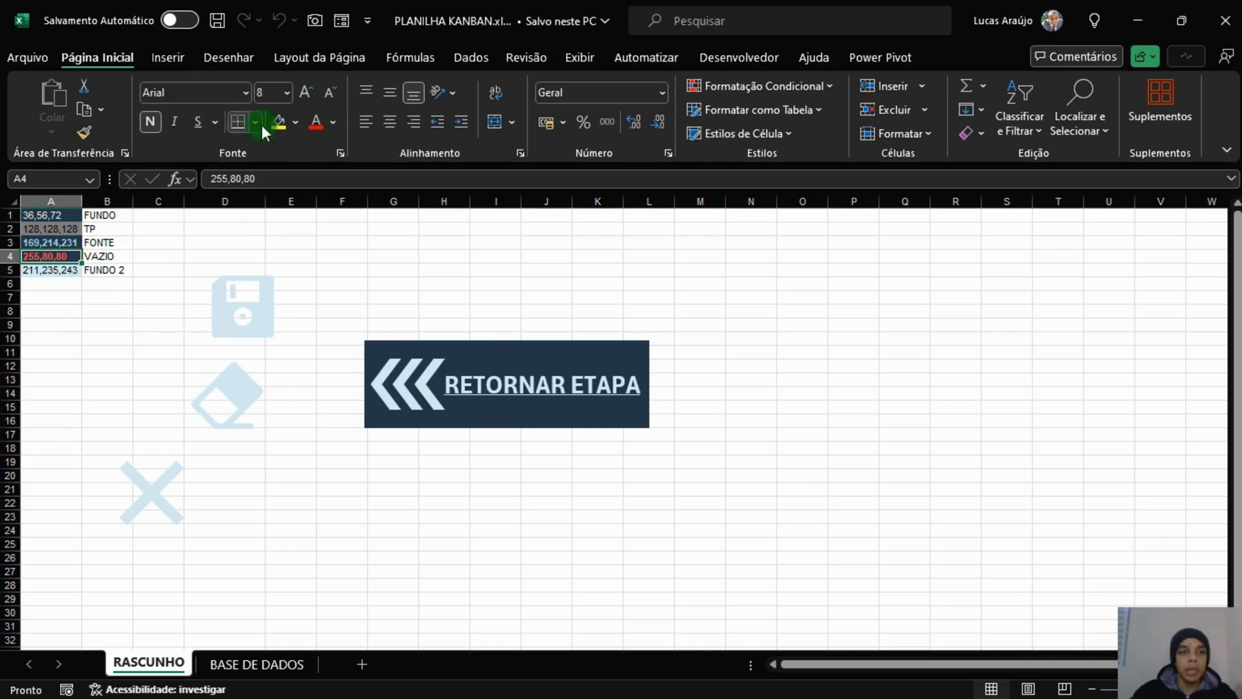
{"action": "left_click", "coordinate": [296, 119]}
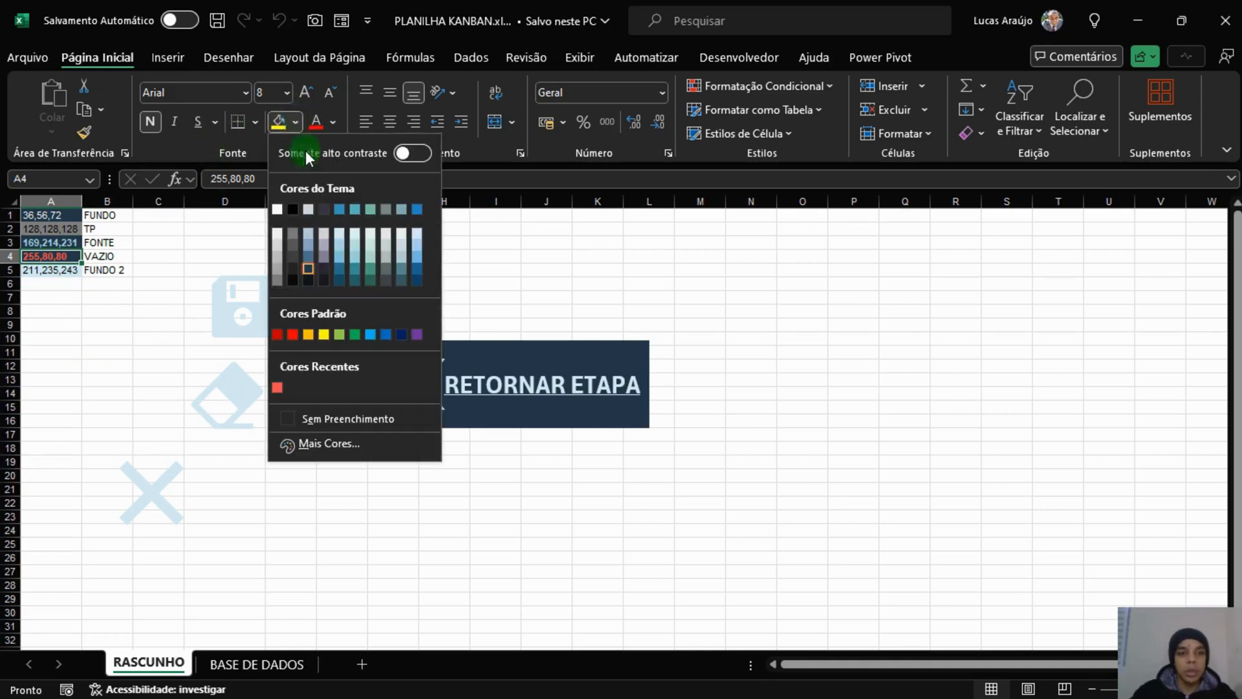
{"action": "left_click", "coordinate": [308, 261]}
{"action": "left_click", "coordinate": [230, 278]}
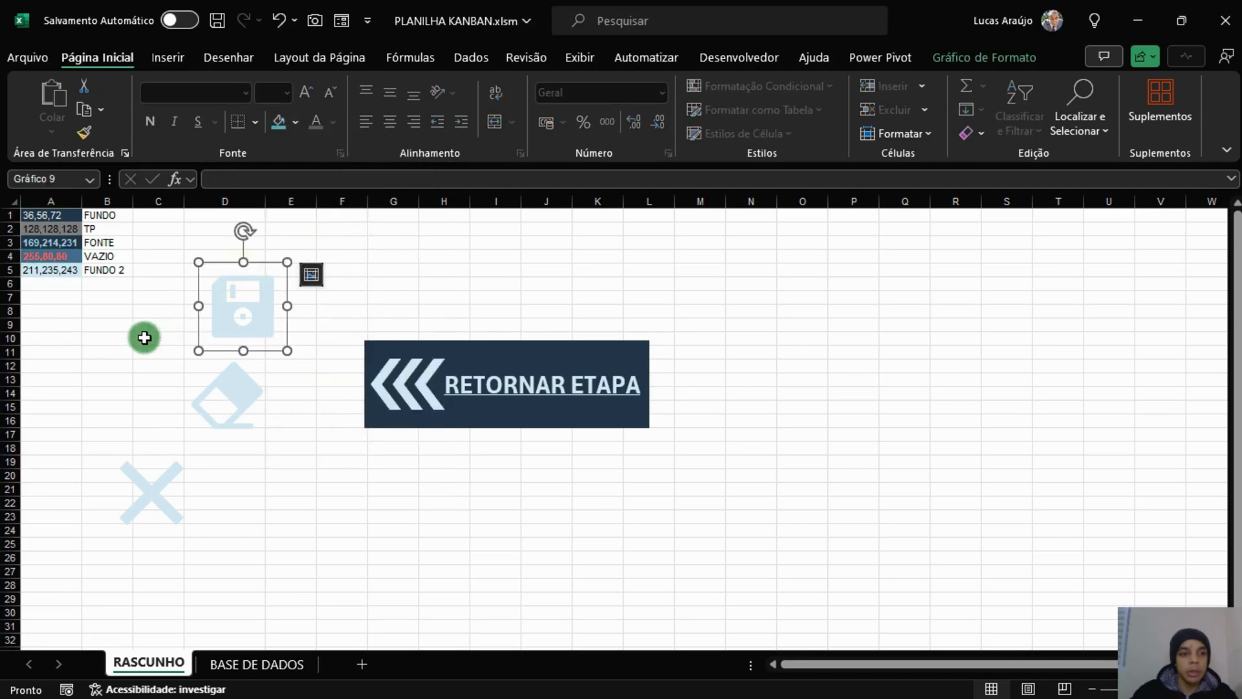
{"action": "left_click_drag", "start_coordinate": [220, 300], "coordinate": [75, 277]}
{"action": "left_click", "coordinate": [42, 256]}
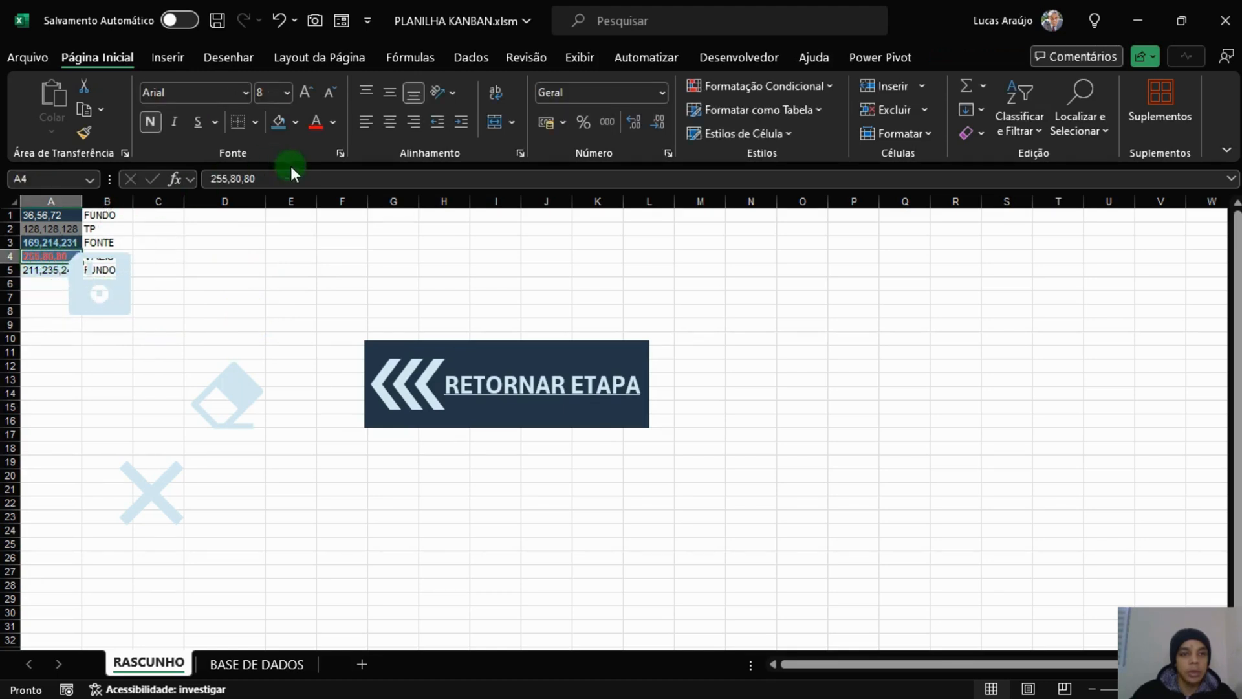
{"action": "left_click", "coordinate": [298, 122]}
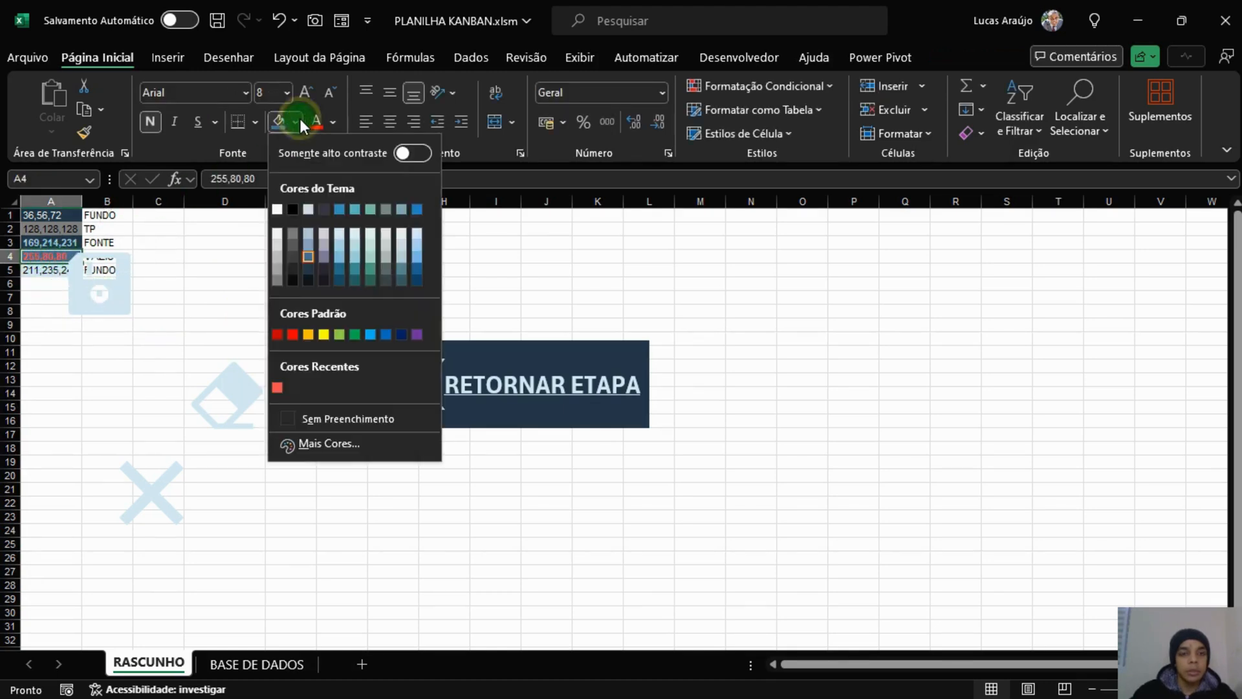
{"action": "left_click", "coordinate": [313, 237]}
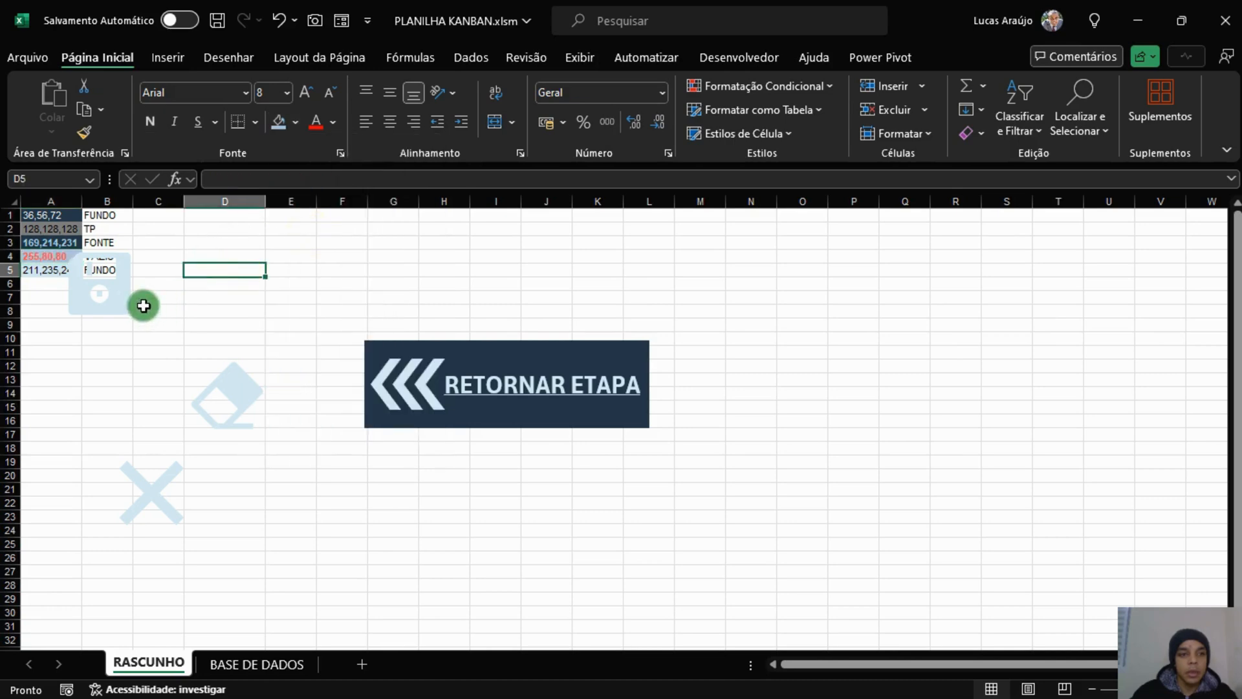
Fill the VAZIO sample A4 with the lightest blue theme shade and move the save icon clear of the colour list.
{"action": "left_click", "coordinate": [45, 256]}
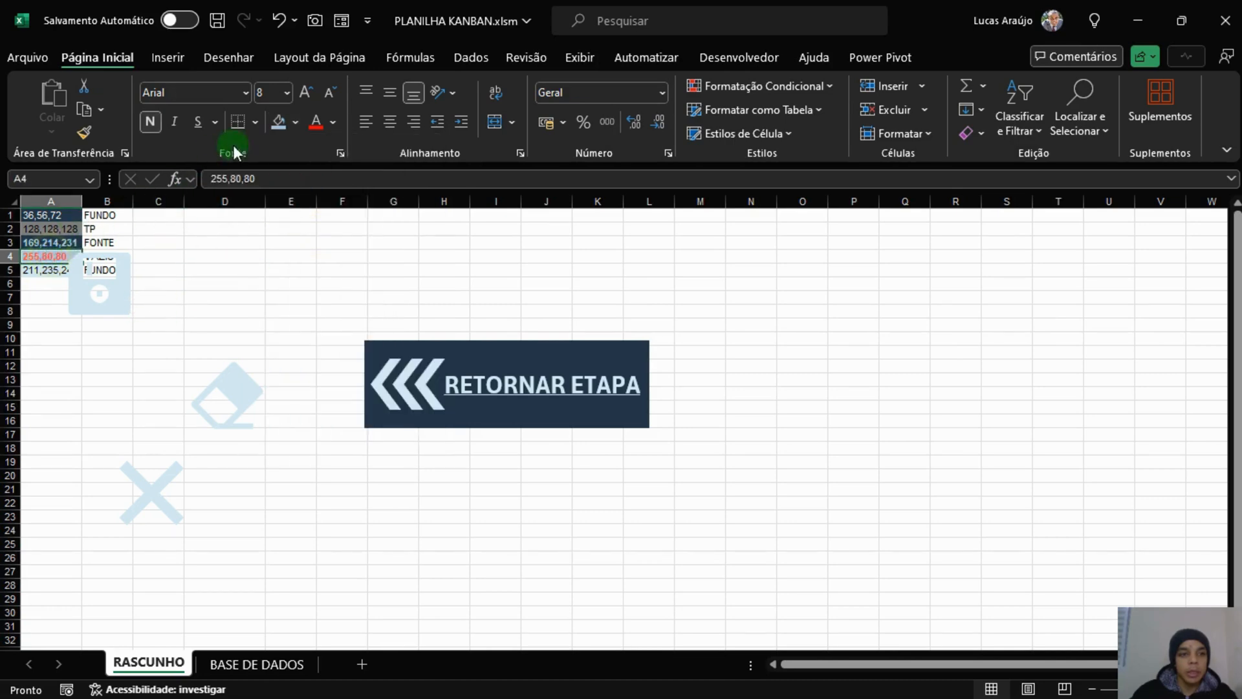
{"action": "left_click", "coordinate": [294, 121]}
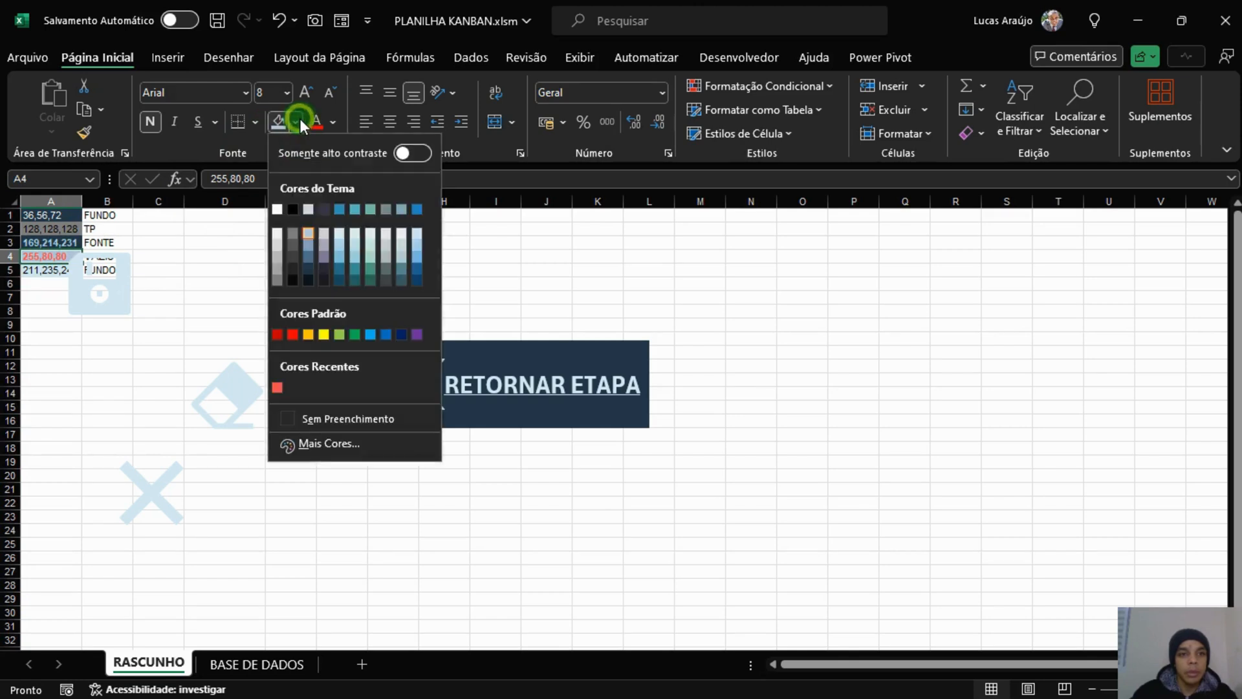
{"action": "left_click", "coordinate": [340, 230]}
{"action": "left_click", "coordinate": [272, 291]}
{"action": "left_click_drag", "start_coordinate": [122, 309], "coordinate": [308, 333]}
Change the font colour of the VAZIO sample A4 to the standard dark red.
{"action": "left_click", "coordinate": [65, 256]}
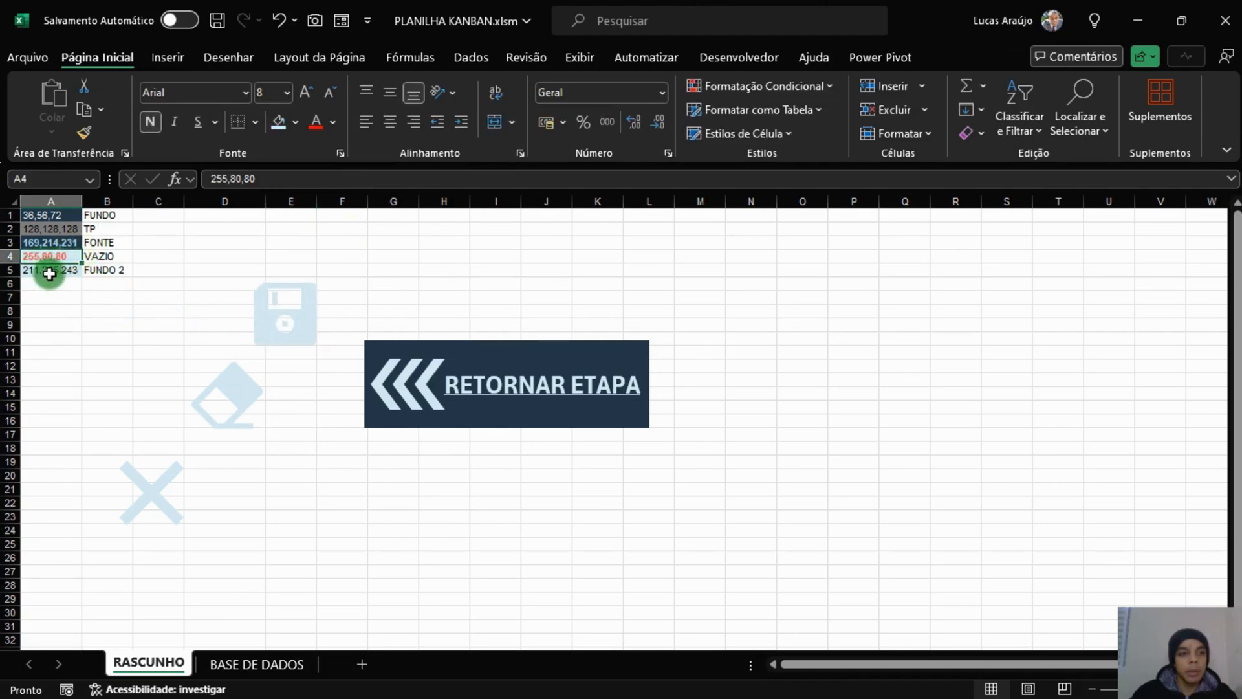
{"action": "left_click", "coordinate": [332, 123]}
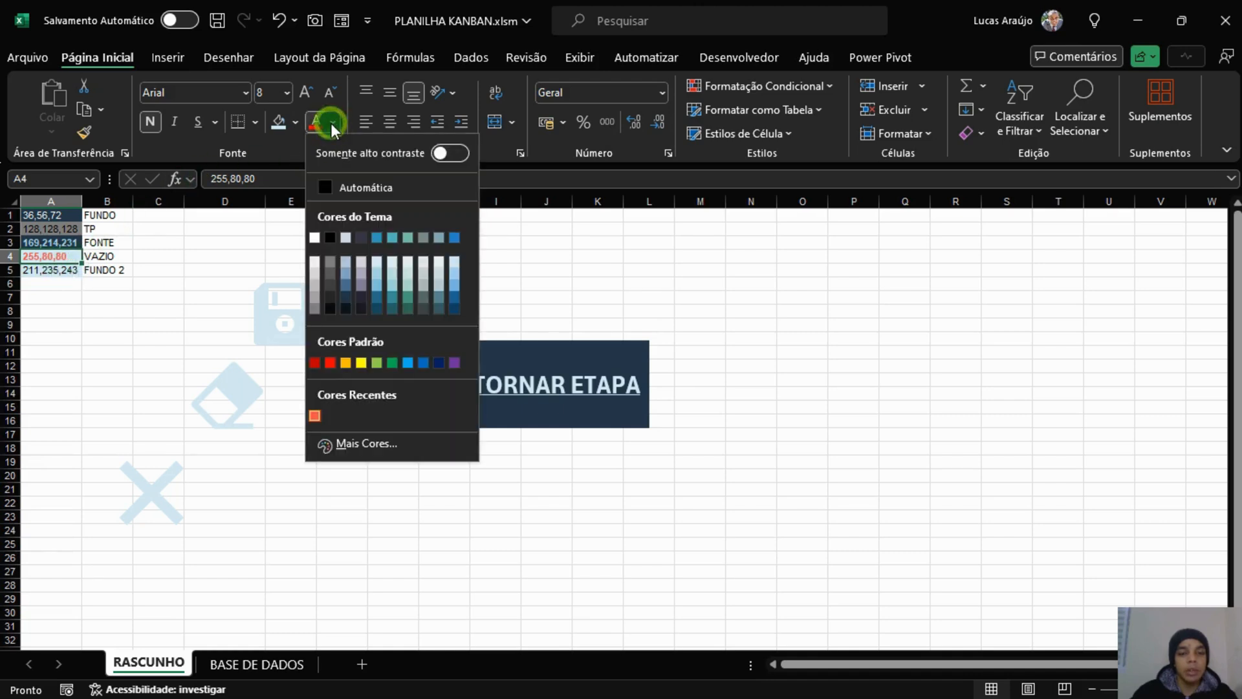
{"action": "left_click", "coordinate": [316, 362]}
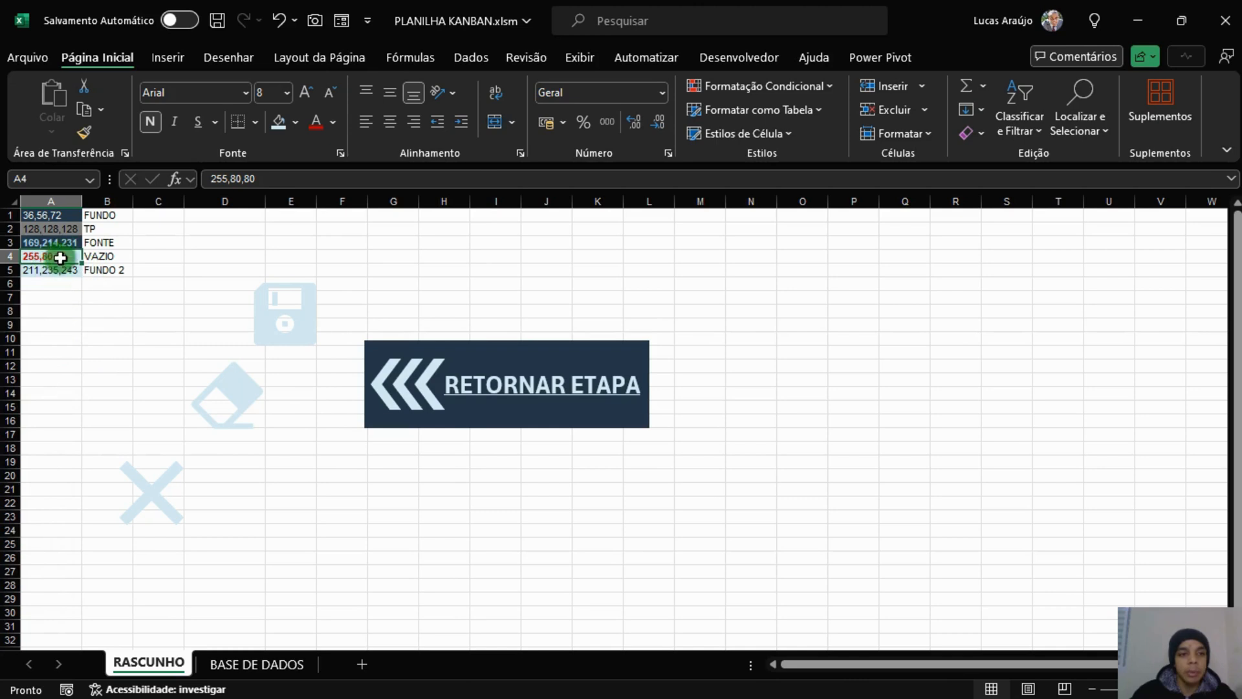
Look up the dark red's RGB components in the custom colour settings and enter 192,0,0 in cell A4.
{"action": "left_click", "coordinate": [334, 125]}
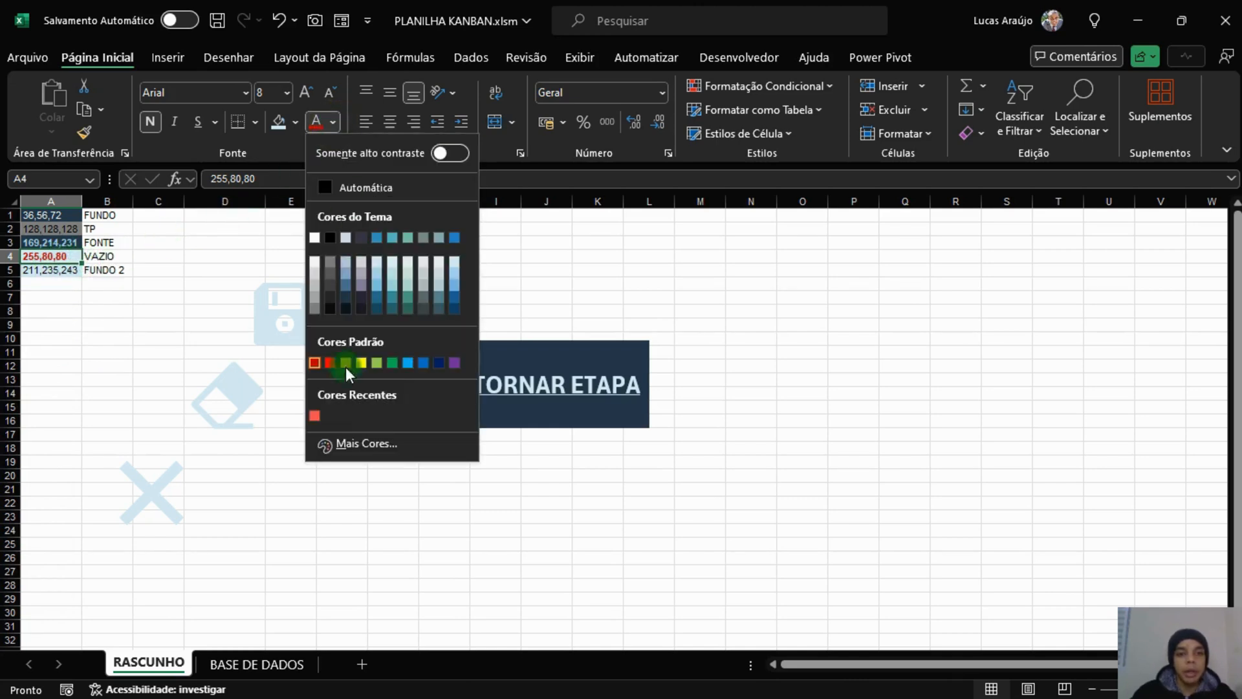
{"action": "left_click", "coordinate": [356, 437]}
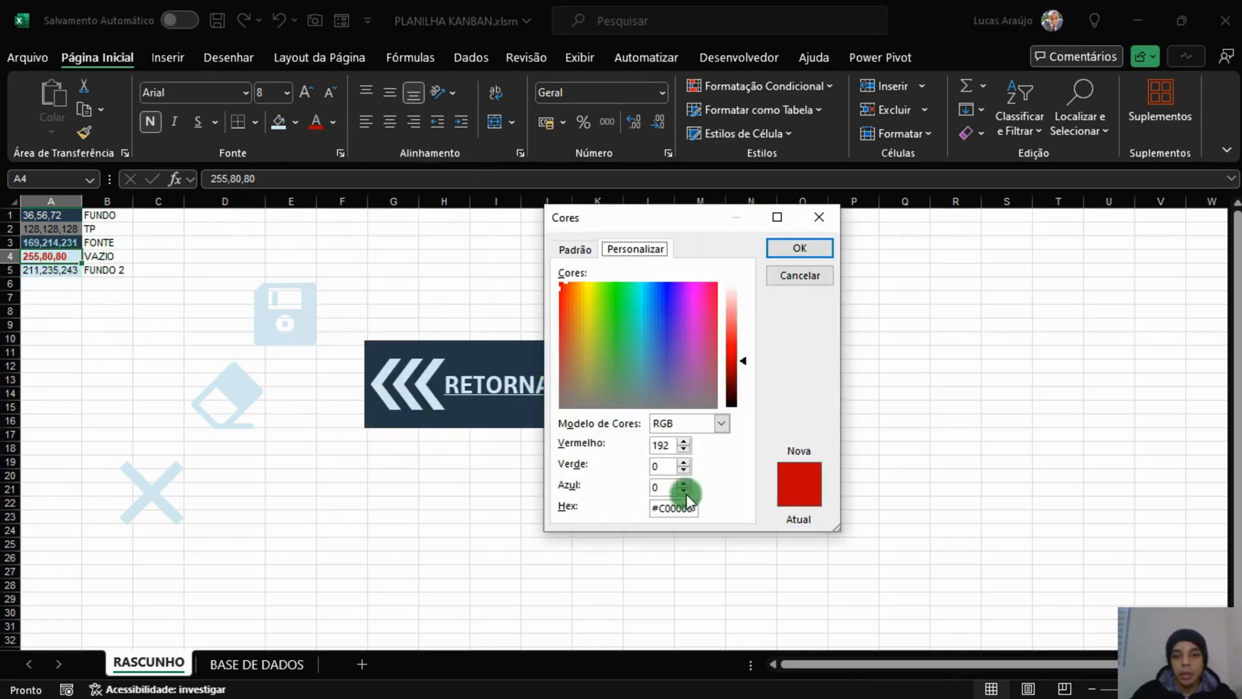
{"action": "left_click", "coordinate": [823, 217]}
{"action": "type", "text": "19"}
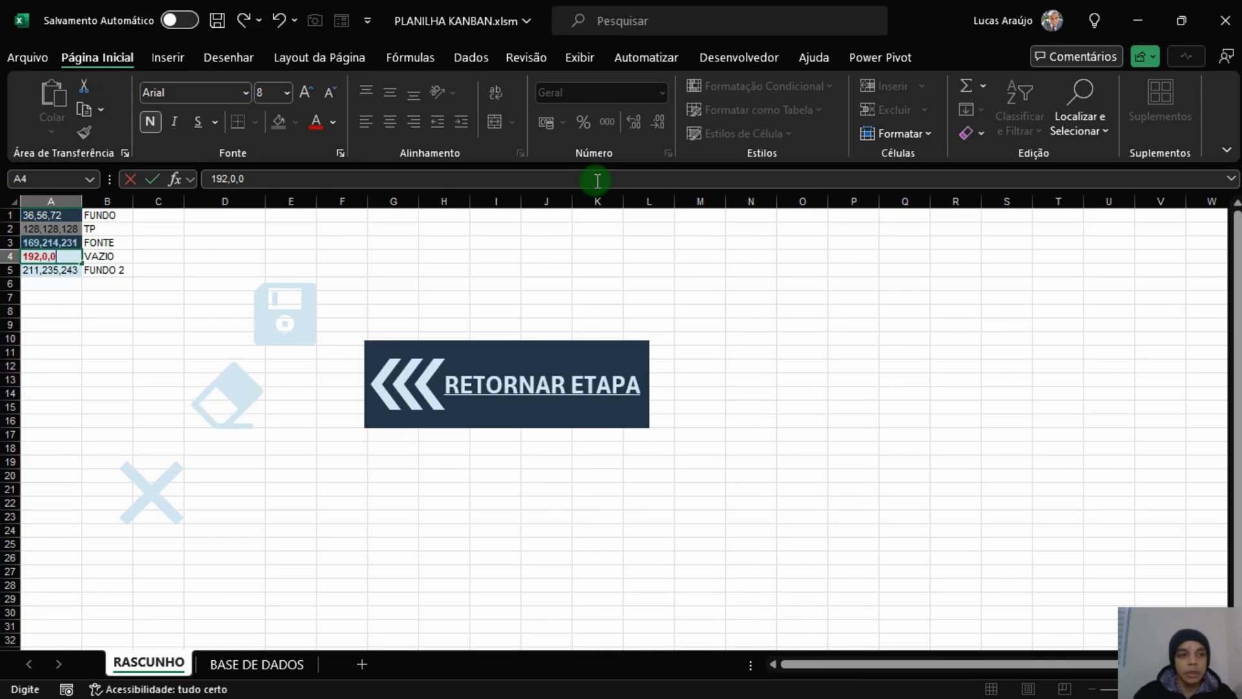
{"action": "left_click", "coordinate": [512, 258]}
In the VBA editor, open the MD_CORES module and set VAZIO to RGB(192, 0, 0) in AT_CORES.
{"action": "key", "text": "alt+F11"}
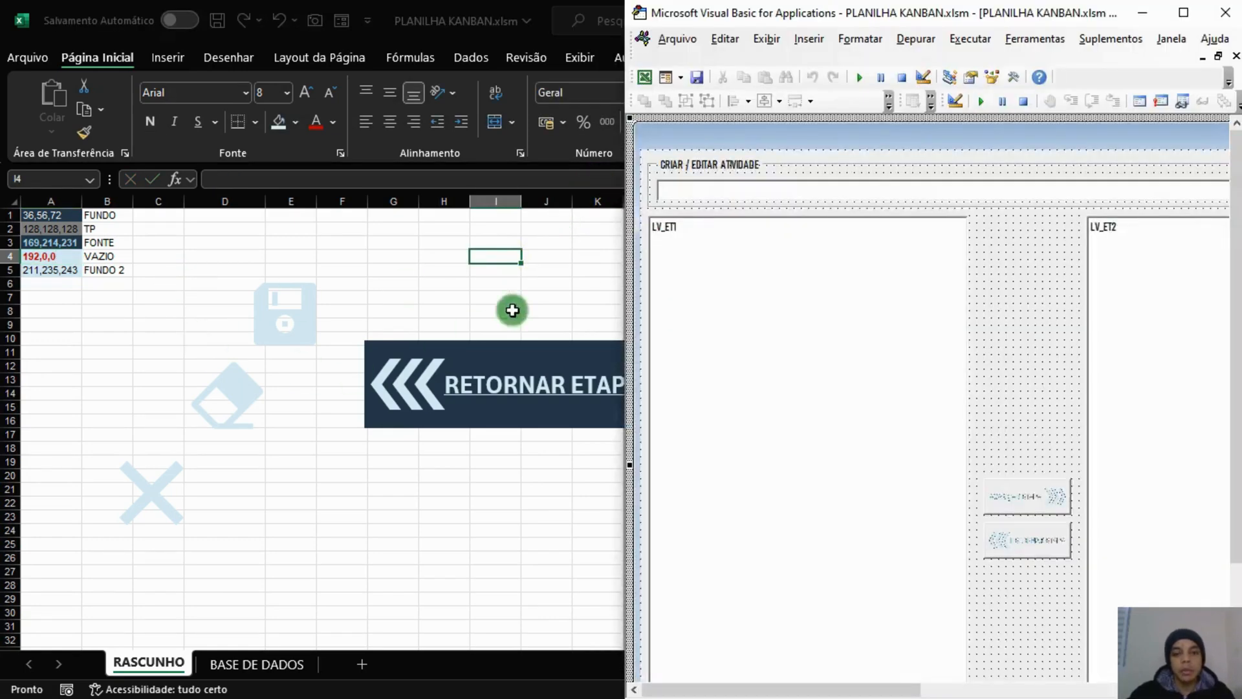
{"action": "left_click", "coordinate": [1184, 12]}
{"action": "key", "text": "ctrl+r"}
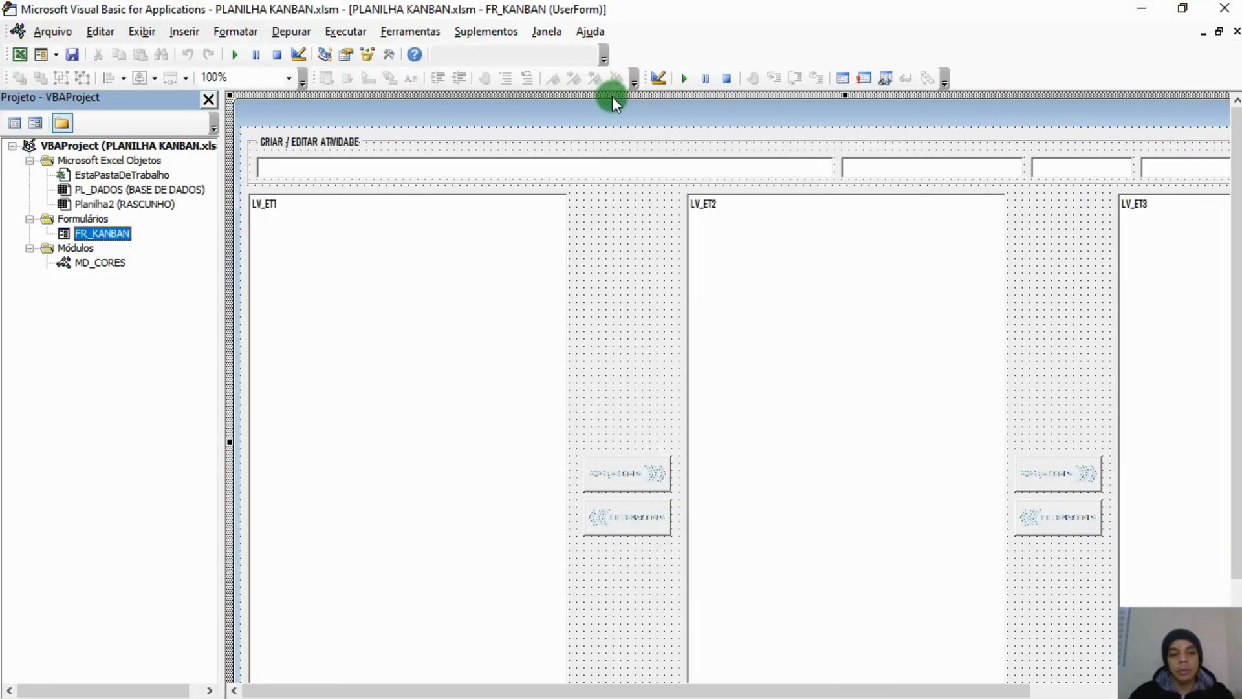
{"action": "double_click", "coordinate": [92, 263]}
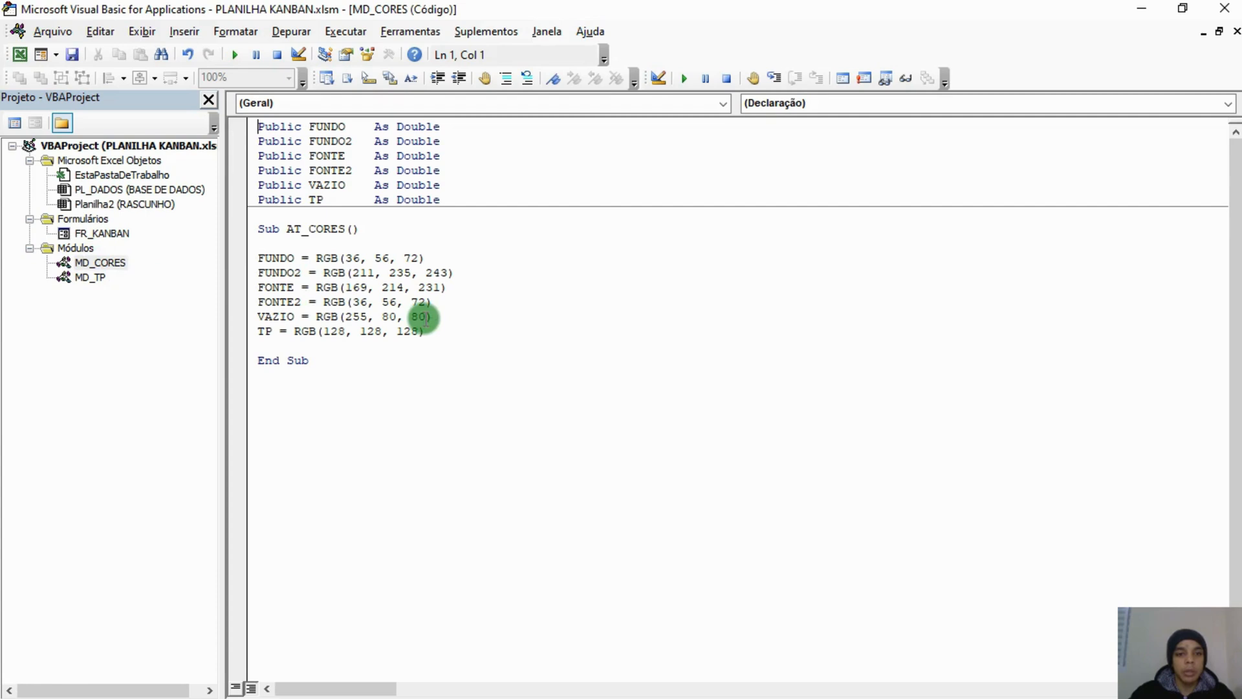
{"action": "left_click_drag", "start_coordinate": [426, 317], "coordinate": [345, 319]}
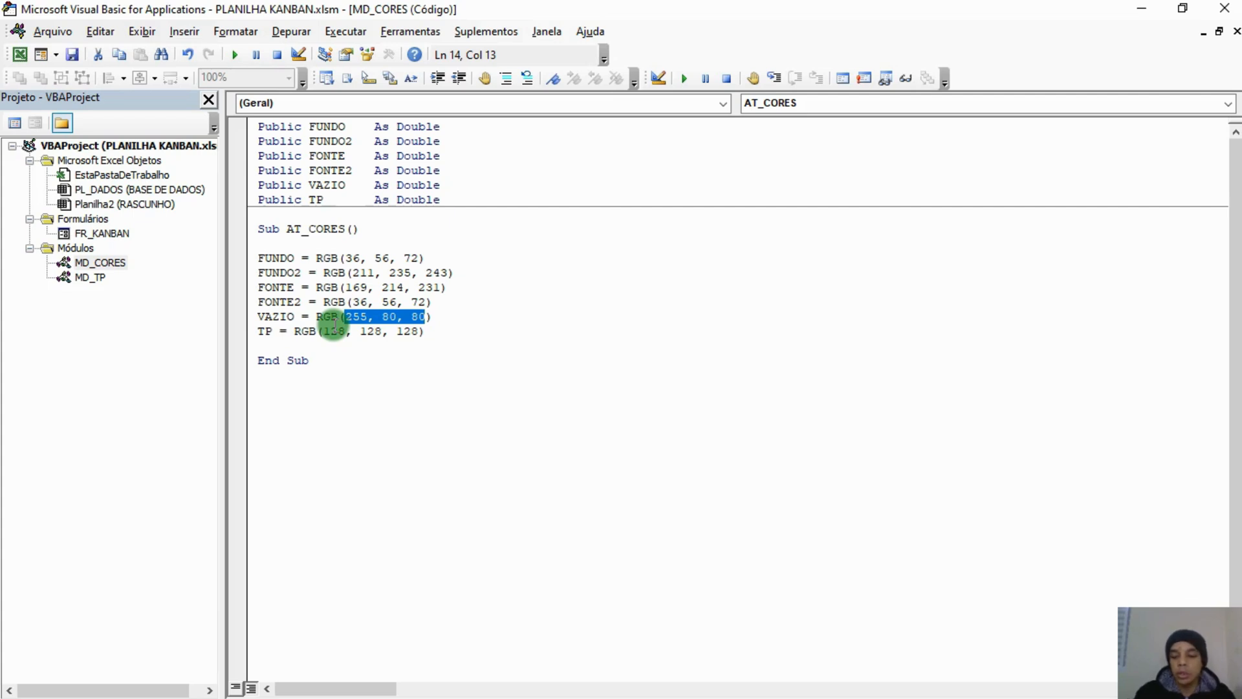
{"action": "type", "text": "192, 0, 0"}
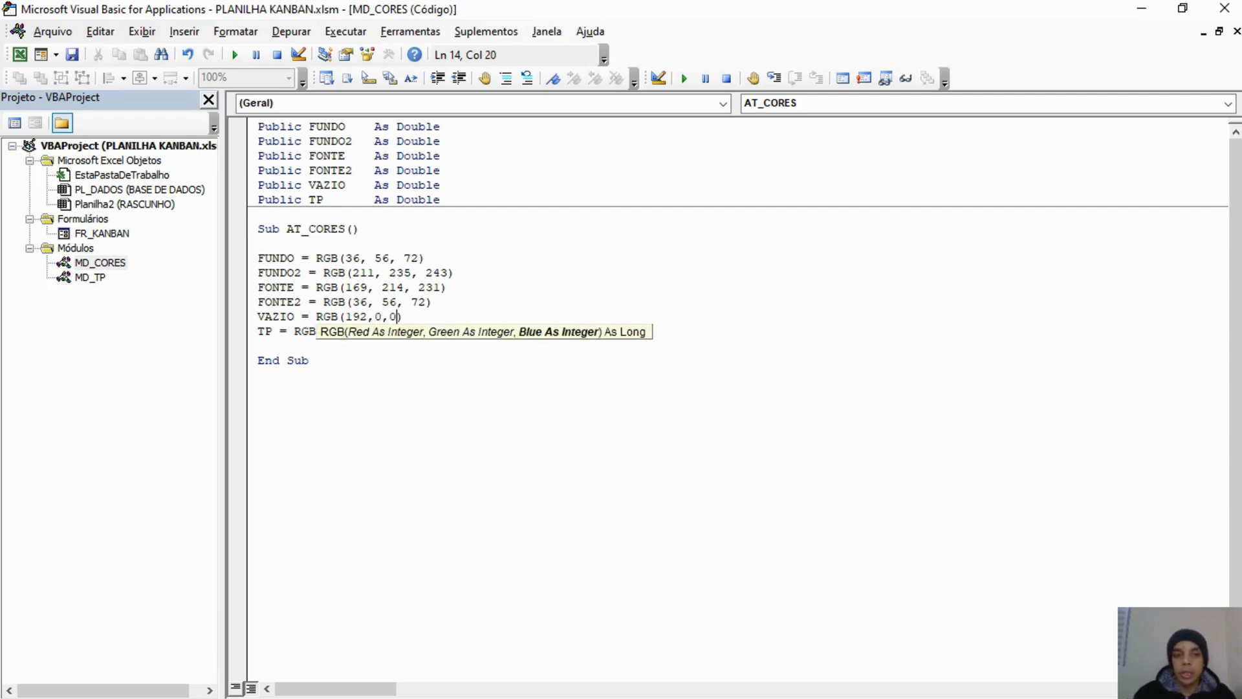
{"action": "left_click", "coordinate": [511, 262]}
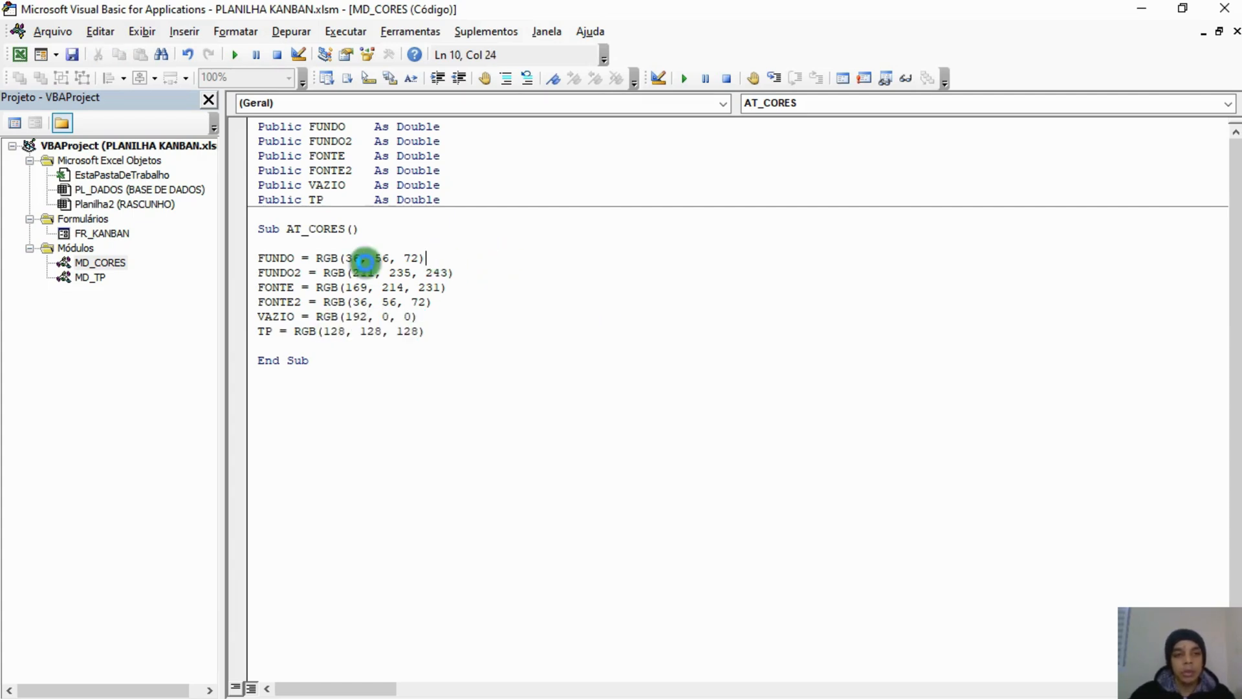
Run the FR_KANBAN form, test saving with all fields unfilled, dismiss the warning and enter the description field.
{"action": "double_click", "coordinate": [99, 233]}
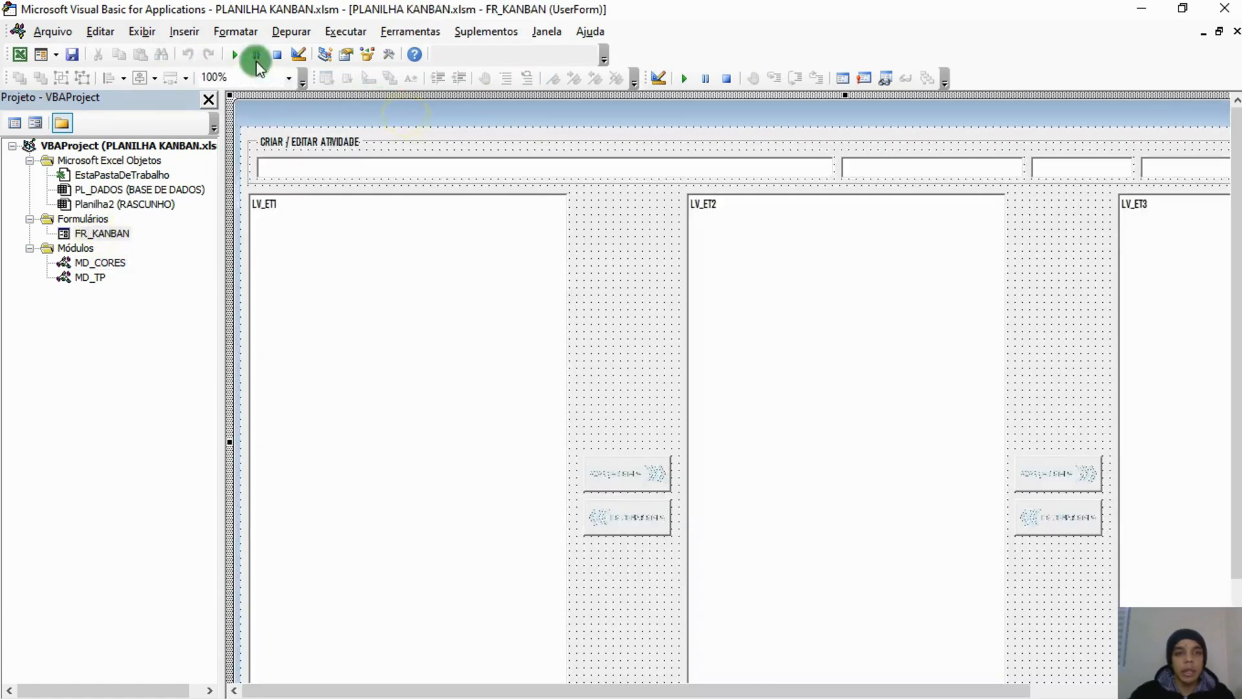
{"action": "left_click", "coordinate": [235, 54]}
{"action": "left_click", "coordinate": [1114, 71]}
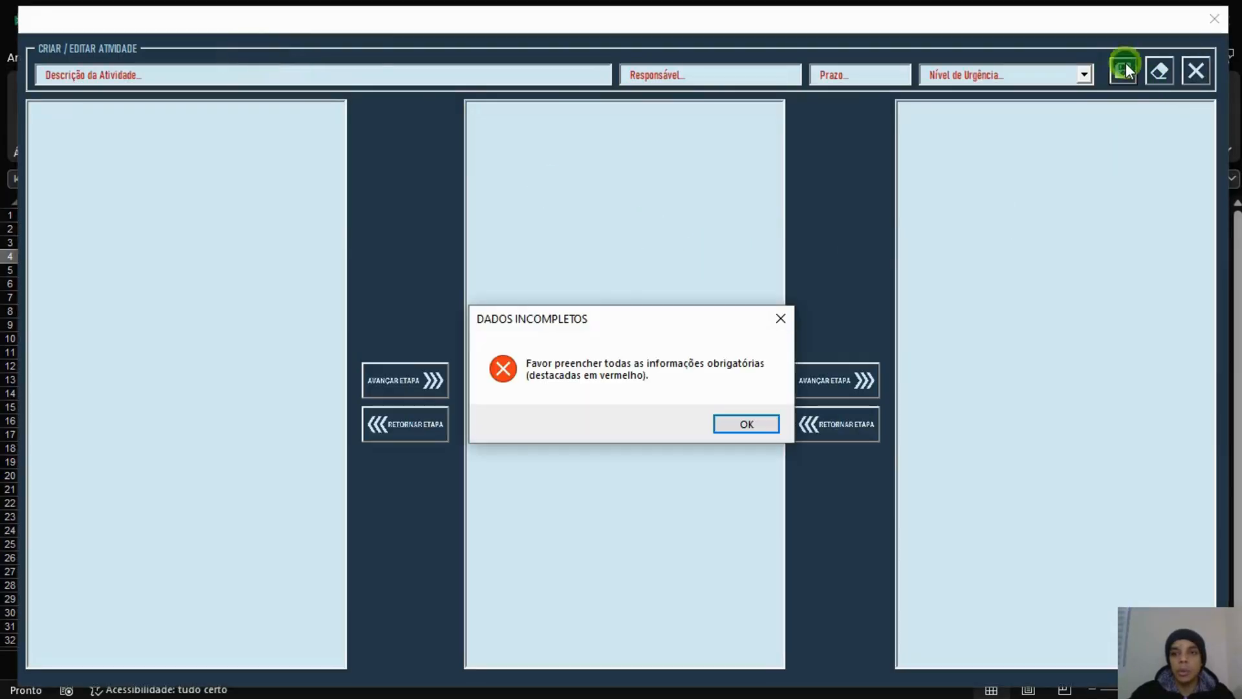
{"action": "left_click", "coordinate": [741, 424]}
{"action": "left_click", "coordinate": [465, 76]}
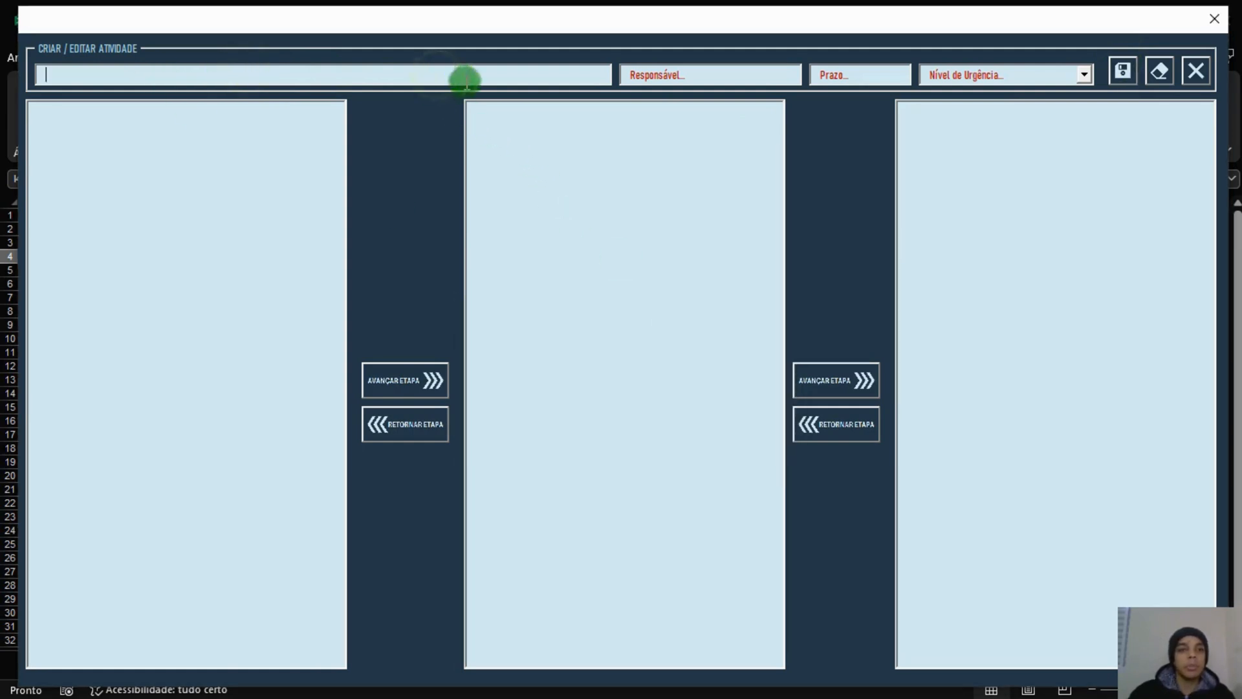
Enter the responsible, deadline and urgency fields in turn to test their highlight reset, and close the running form.
{"action": "left_click", "coordinate": [771, 75]}
{"action": "left_click", "coordinate": [862, 75]}
{"action": "left_click", "coordinate": [999, 75]}
{"action": "left_click", "coordinate": [875, 83]}
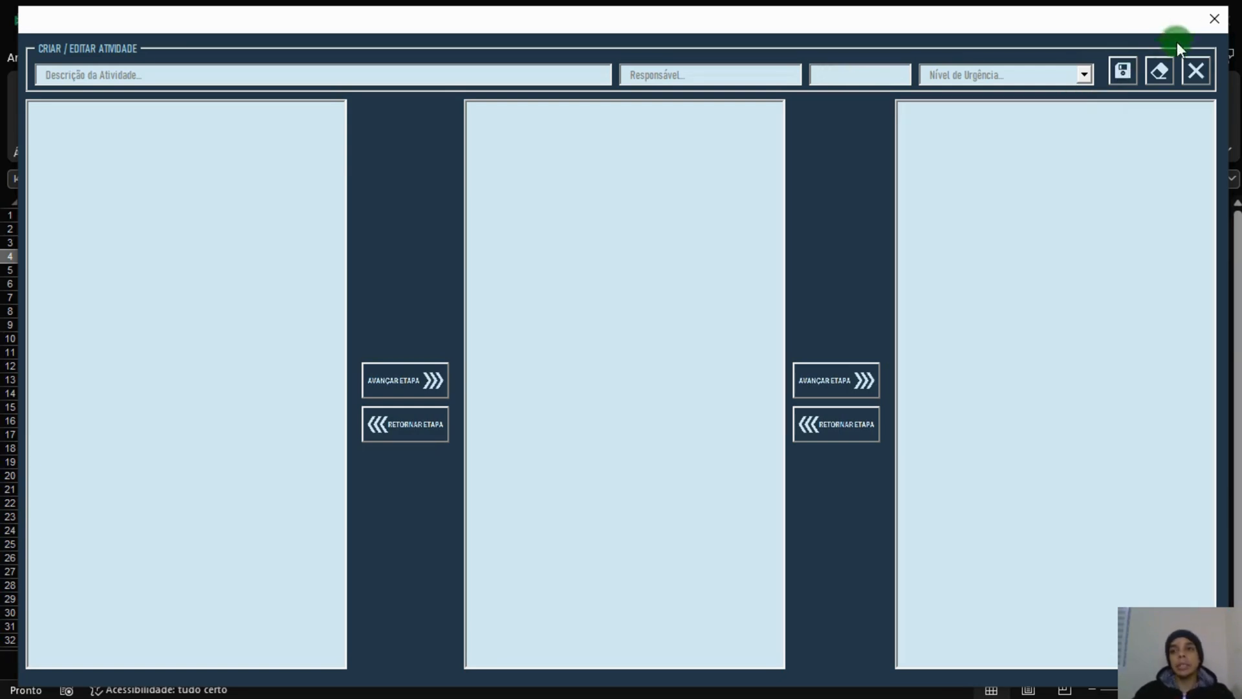
{"action": "left_click", "coordinate": [1215, 19]}
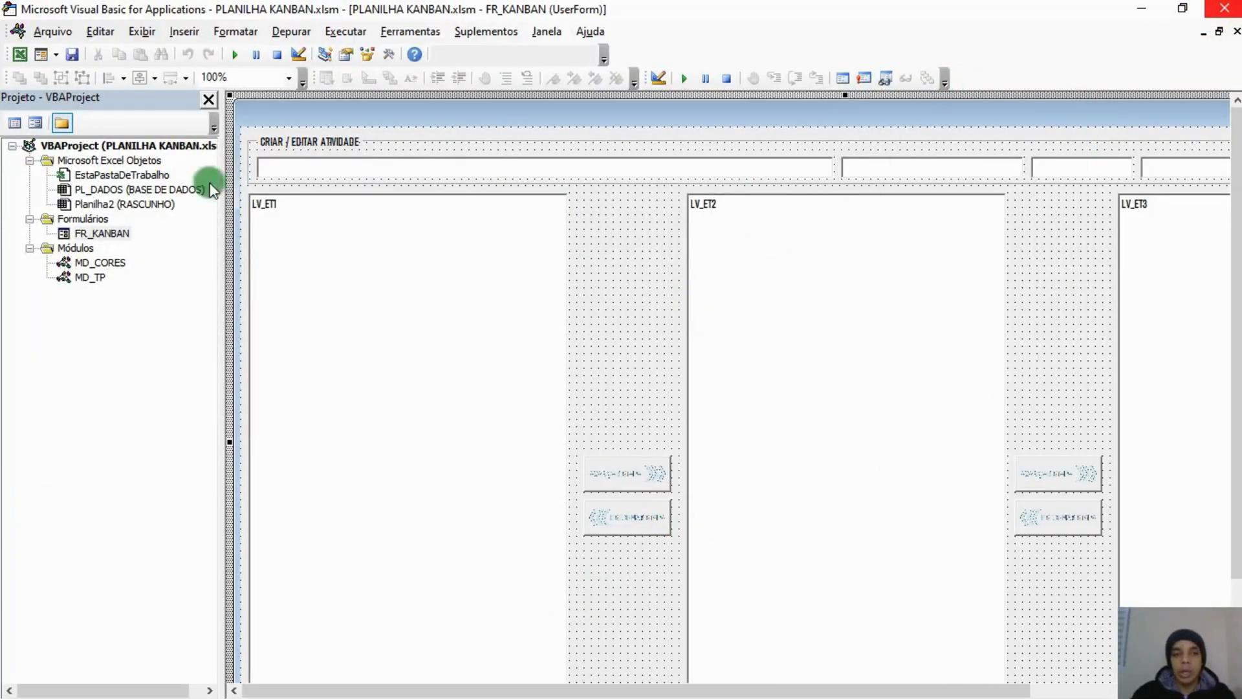
Hide the project explorer, go to the BASE DE DADOS sheet in Excel and select cell A2 under COD.
{"action": "left_click", "coordinate": [208, 99]}
{"action": "left_click", "coordinate": [1143, 9]}
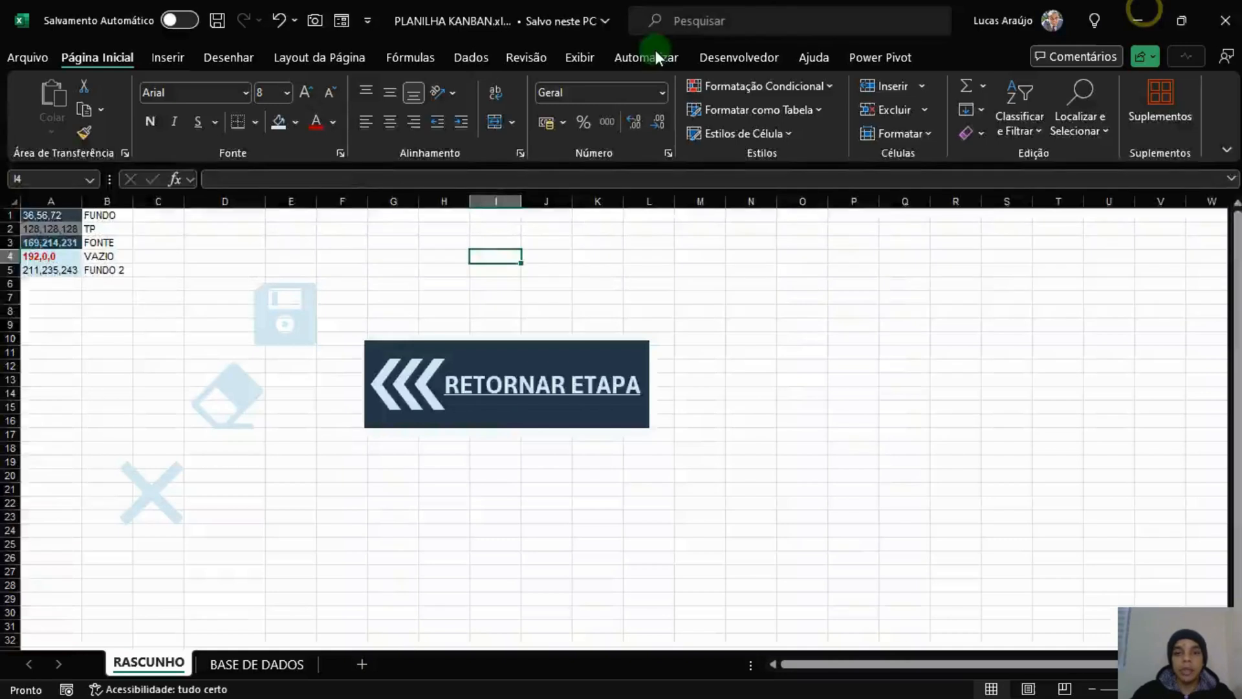
{"action": "left_click", "coordinate": [240, 282]}
{"action": "left_click", "coordinate": [208, 660]}
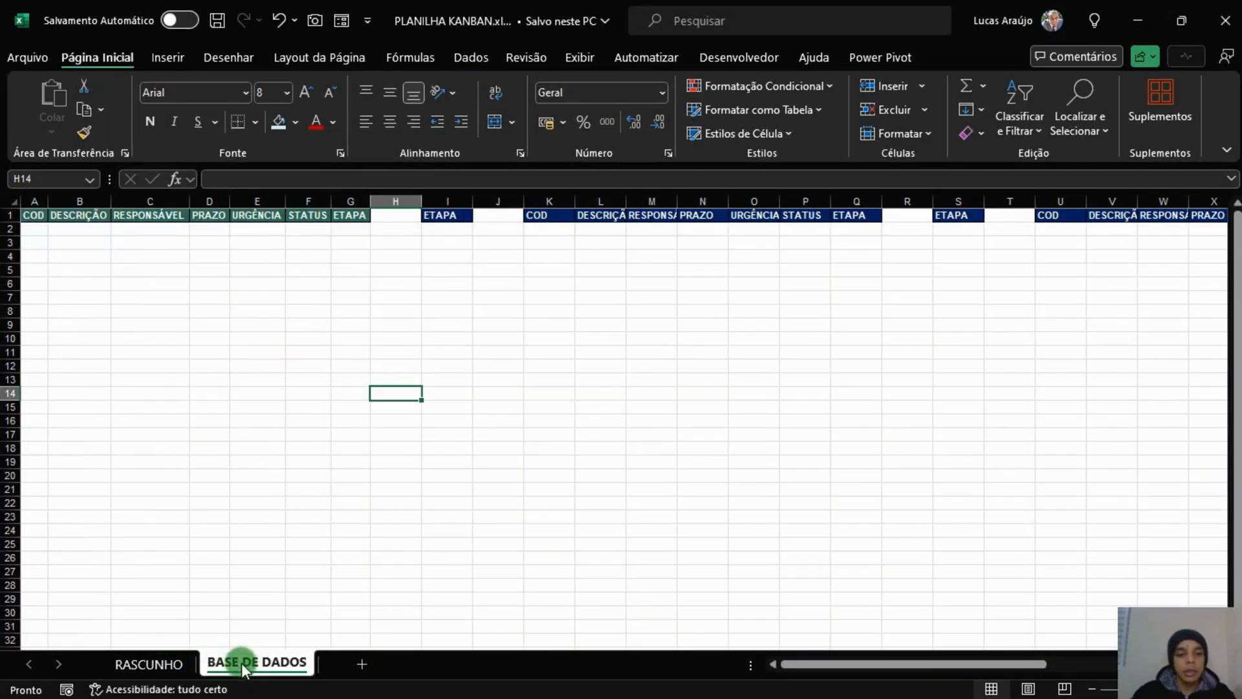
{"action": "left_click", "coordinate": [241, 324]}
{"action": "left_click", "coordinate": [36, 229]}
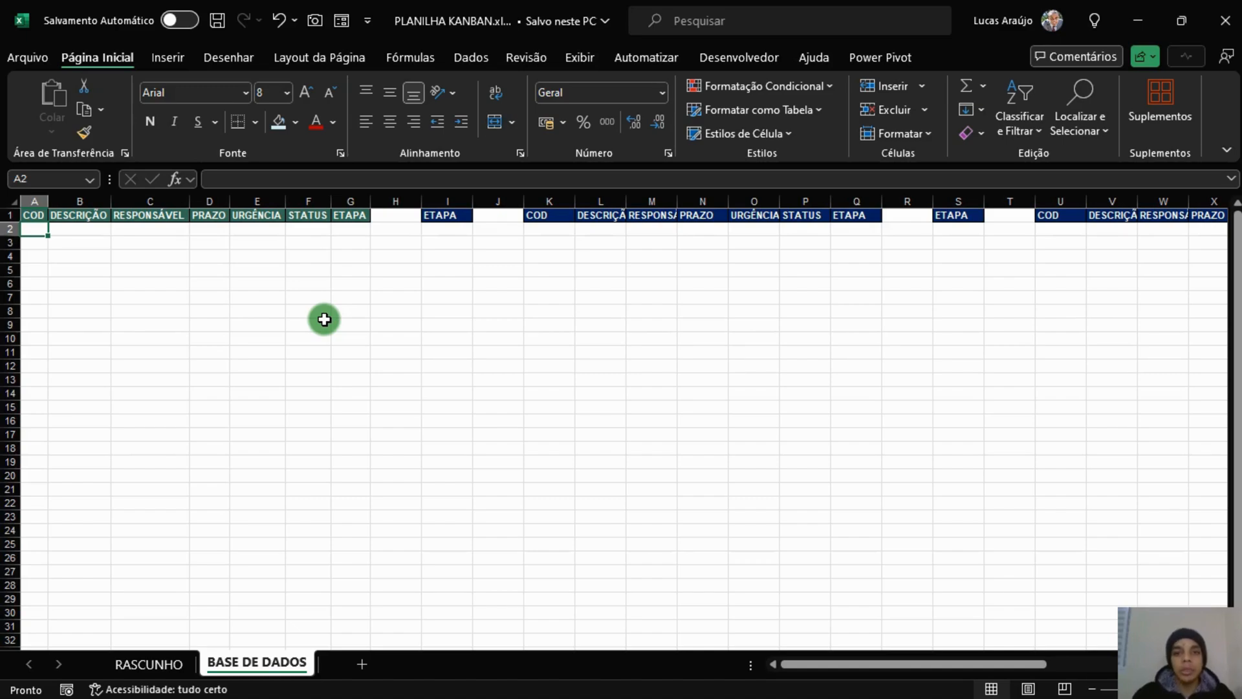
Open the save button's BT_SAVAR_Click code in the VBA editor and add an empty line below the validation block's End With.
{"action": "key", "text": "alt+F11"}
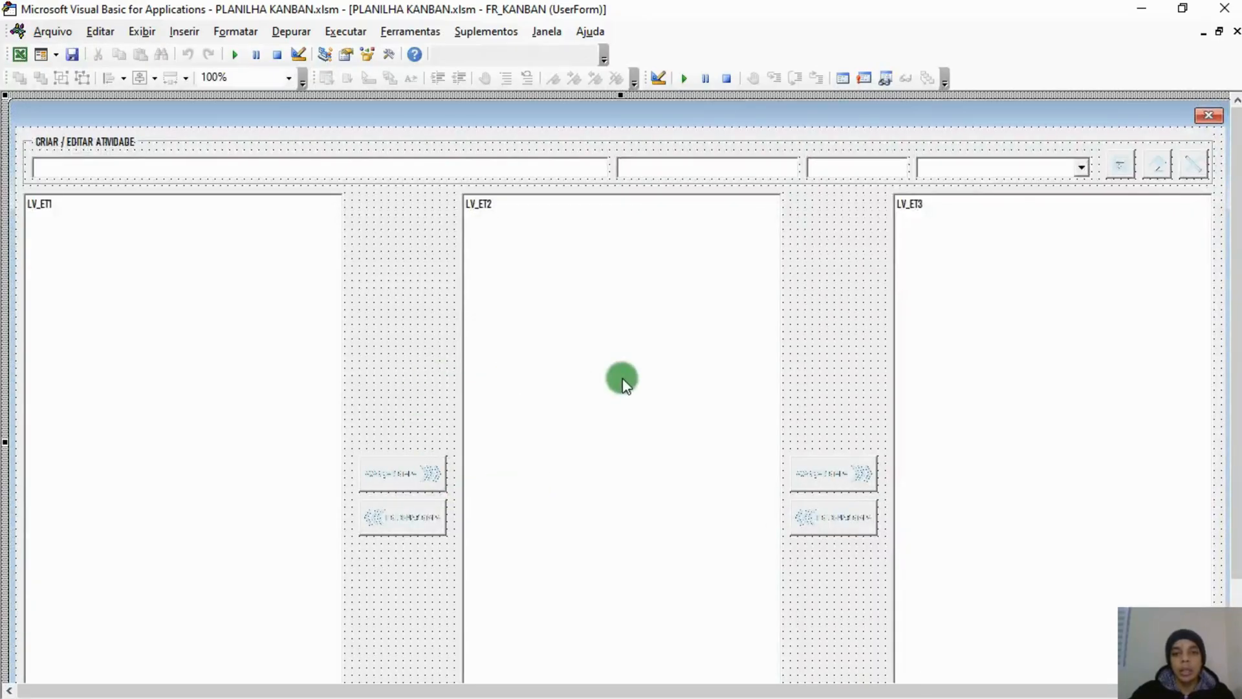
{"action": "left_click", "coordinate": [1120, 165]}
{"action": "double_click", "coordinate": [1119, 166]}
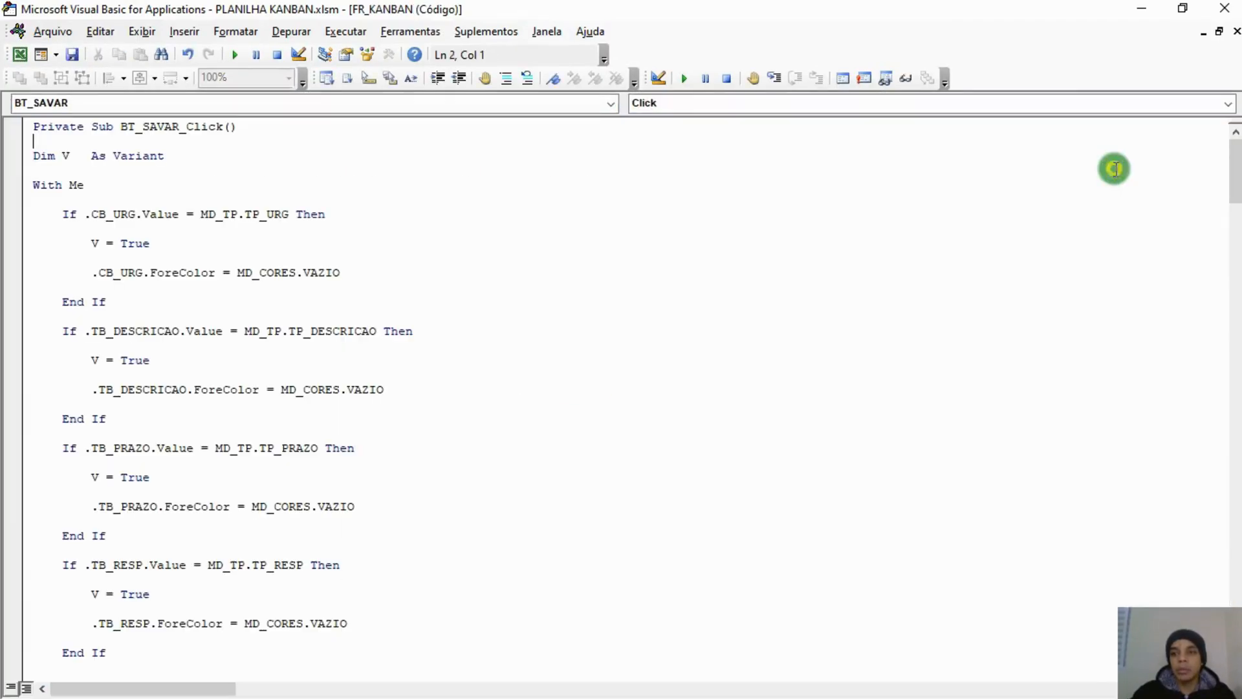
{"action": "scroll", "coordinate": [570, 221], "scroll_direction": "down", "scroll_amount": 11}
{"action": "left_click", "coordinate": [152, 313]}
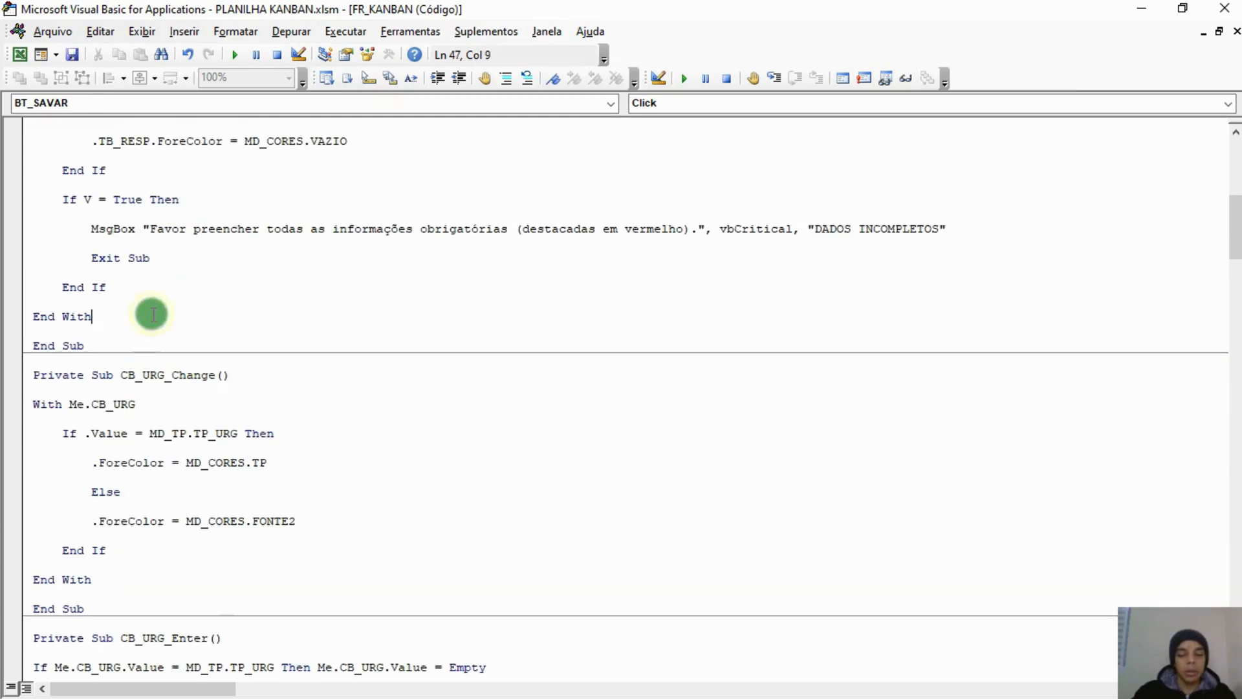
{"action": "key", "text": "Return"}
{"action": "key", "text": "Return"}
{"action": "scroll", "coordinate": [111, 335], "scroll_direction": "up", "scroll_amount": 3}
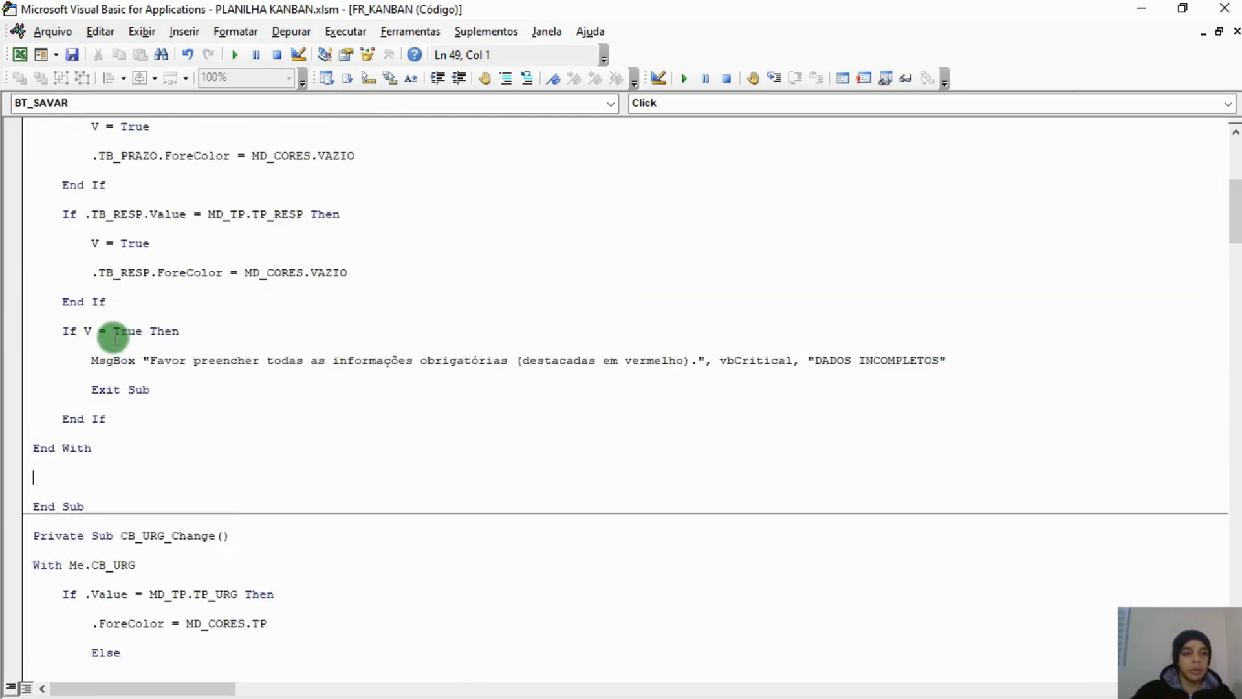
{"action": "scroll", "coordinate": [116, 444], "scroll_direction": "down", "scroll_amount": 2}
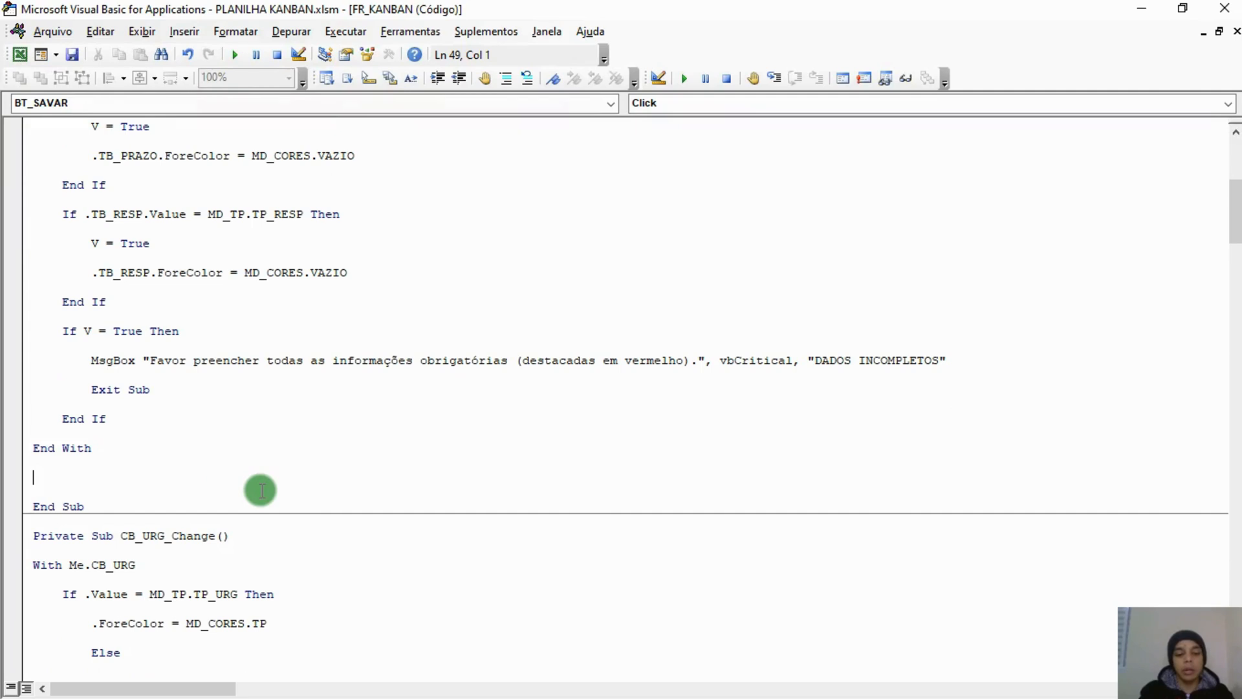
Add a With PL_DADOS ... End With block after the validation block, using the project explorer to check the sheet's code name.
{"action": "type", "text": "WITH"}
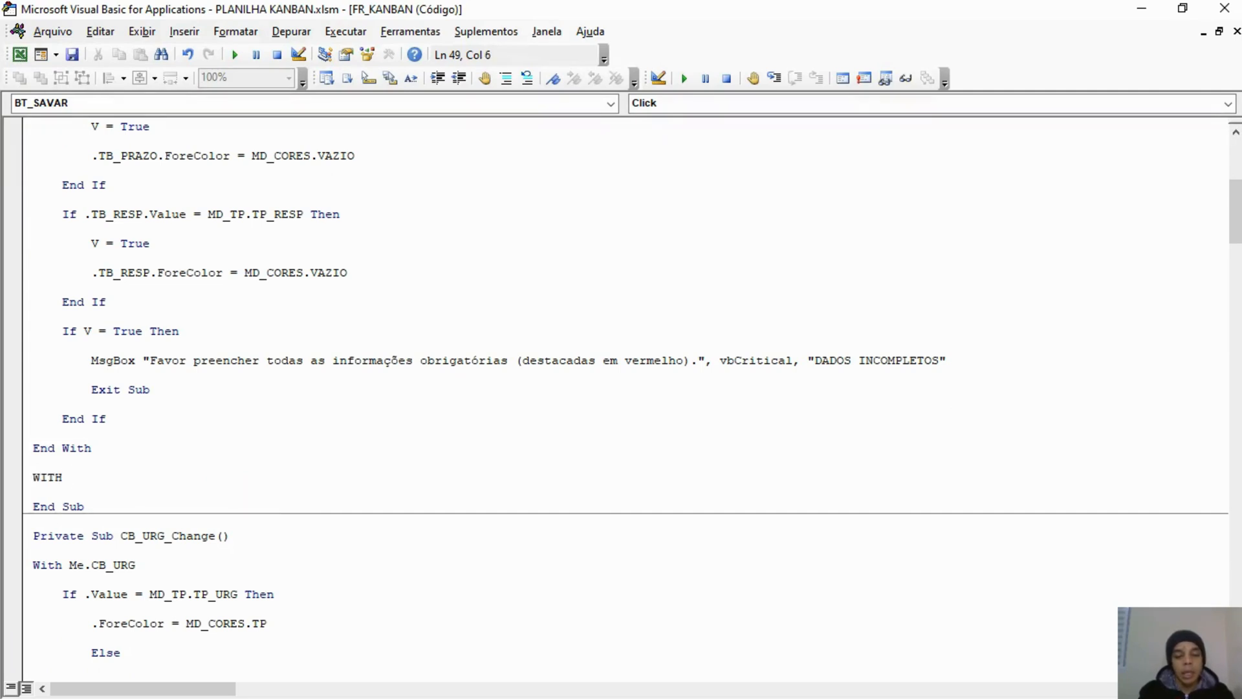
{"action": "key", "text": "ctrl+r"}
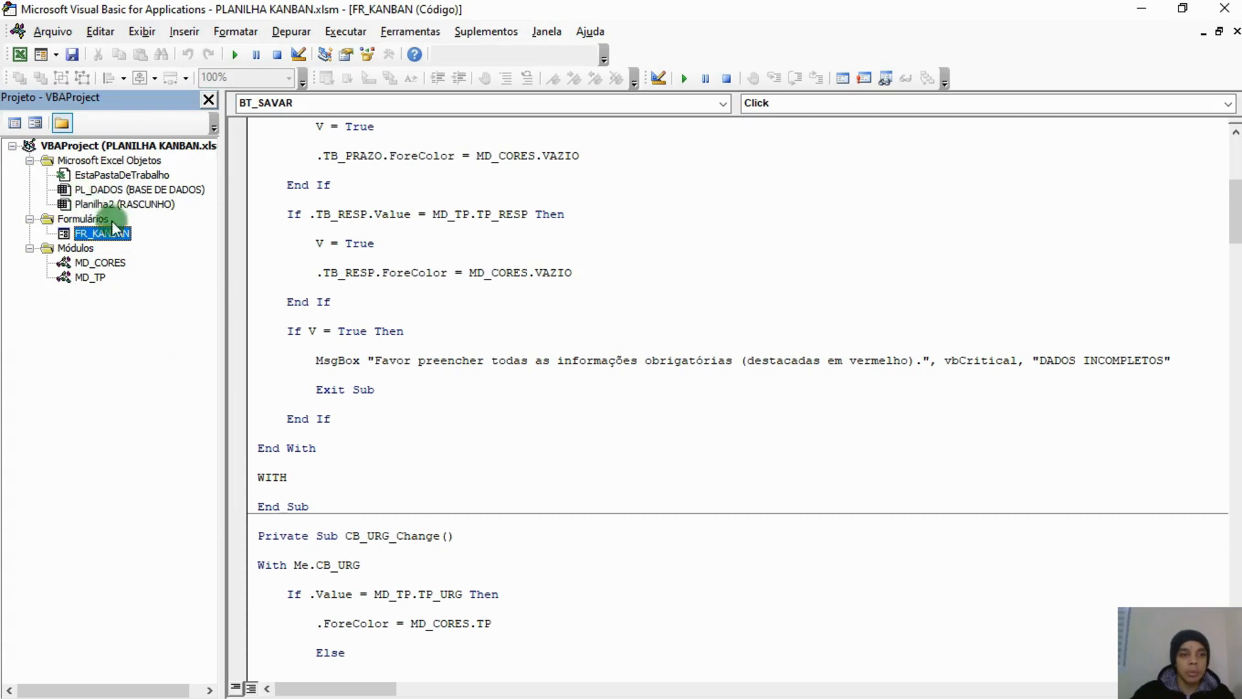
{"action": "left_click", "coordinate": [323, 479]}
{"action": "type", "text": "PL"}
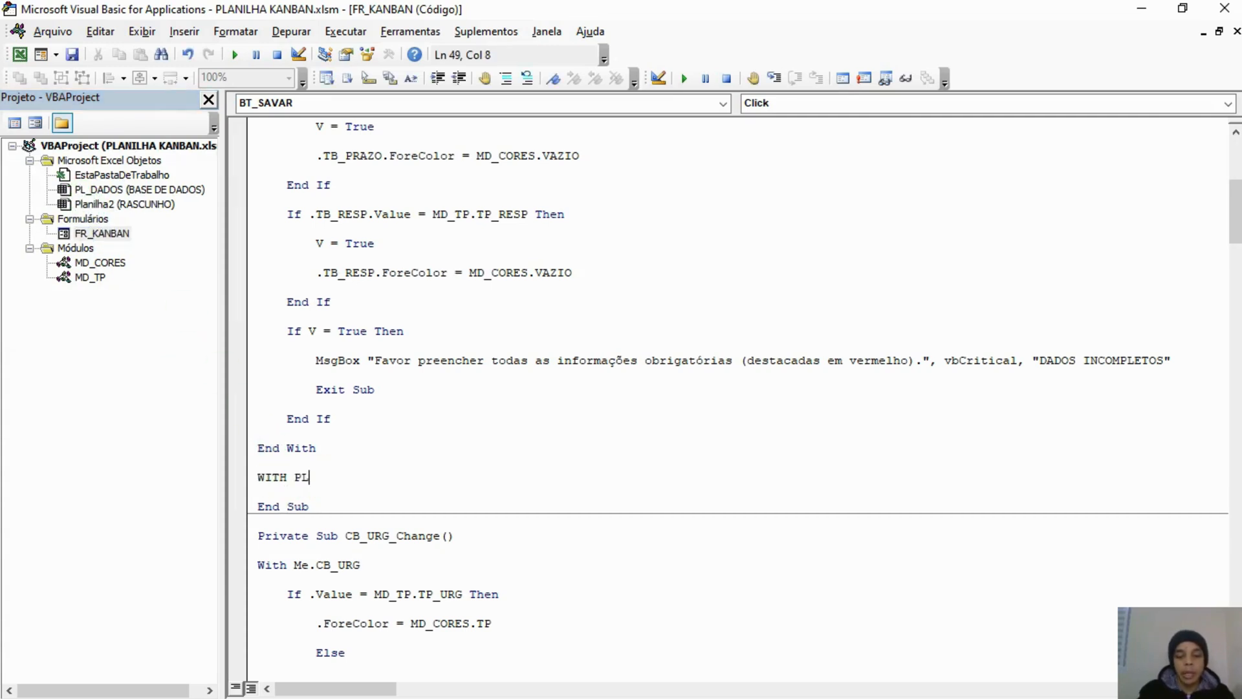
{"action": "type", "text": "_DADOS"}
{"action": "key", "text": "Return"}
{"action": "key", "text": "Return"}
{"action": "type", "text": "EN"}
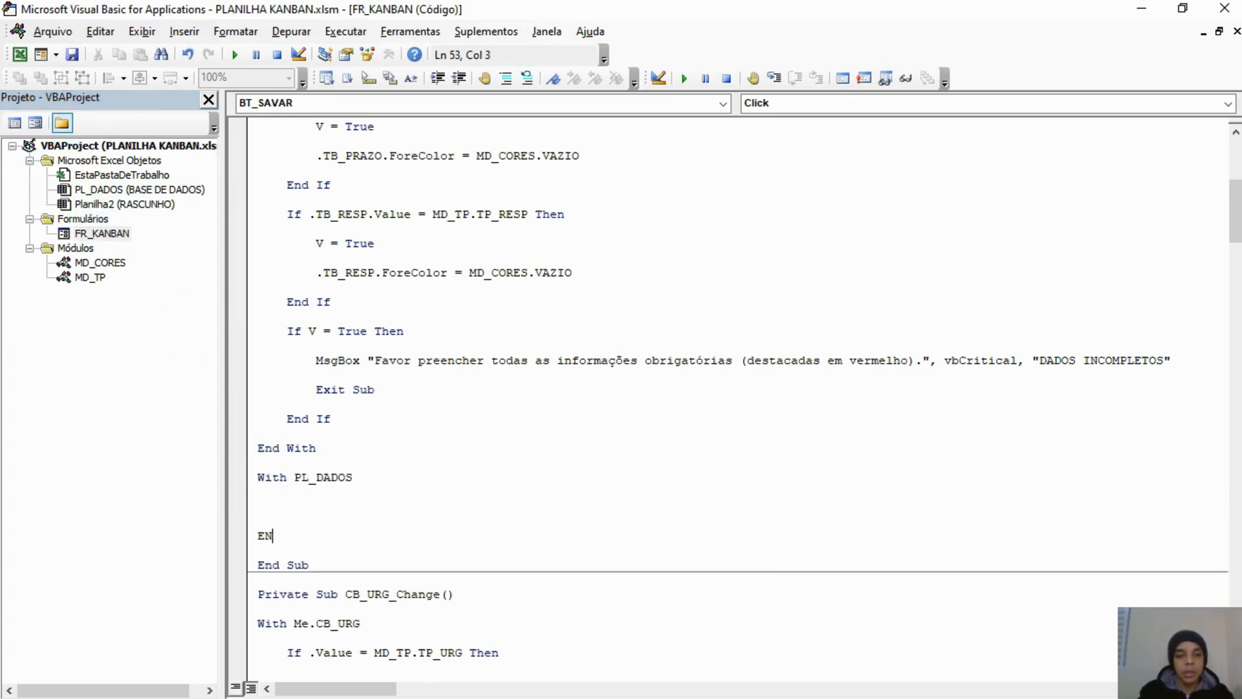
{"action": "type", "text": "D WITH"}
{"action": "key", "text": "Up"}
{"action": "key", "text": "Up"}
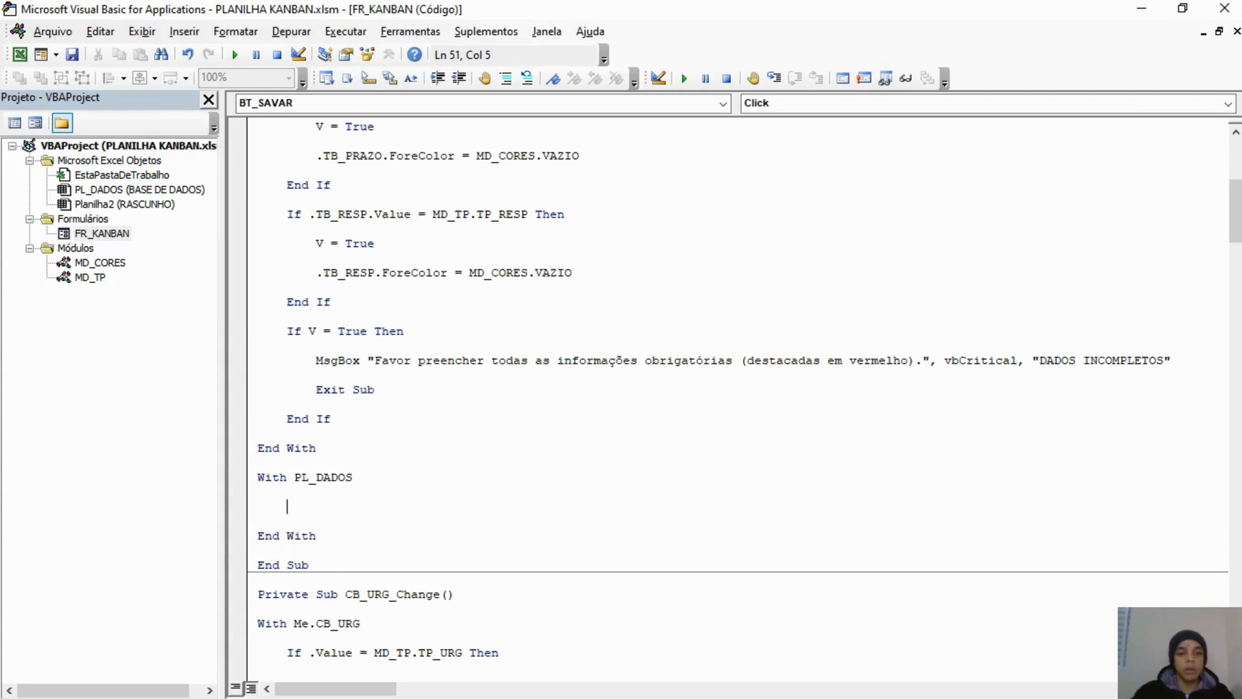
{"action": "left_click", "coordinate": [211, 101]}
Look over the BASE DE DADOS columns and declare Dim L As Double below Dim V in BT_SAVAR_Click.
{"action": "key", "text": "alt+F11"}
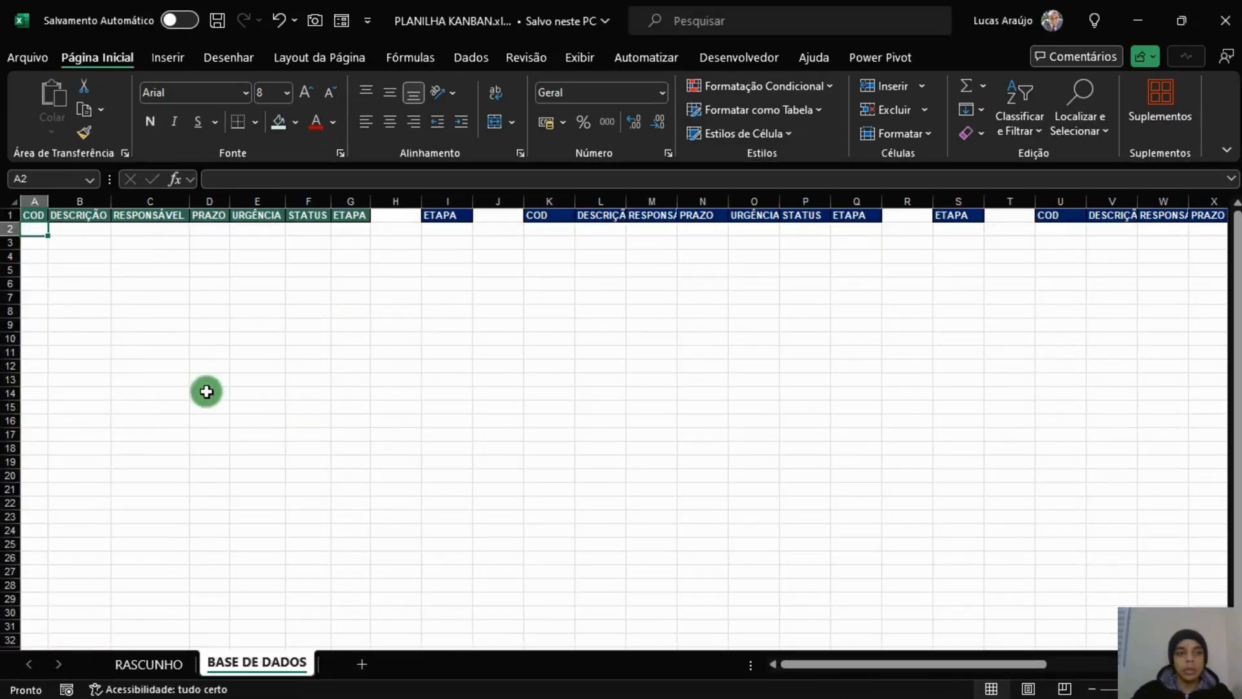
{"action": "key", "text": "alt+F11"}
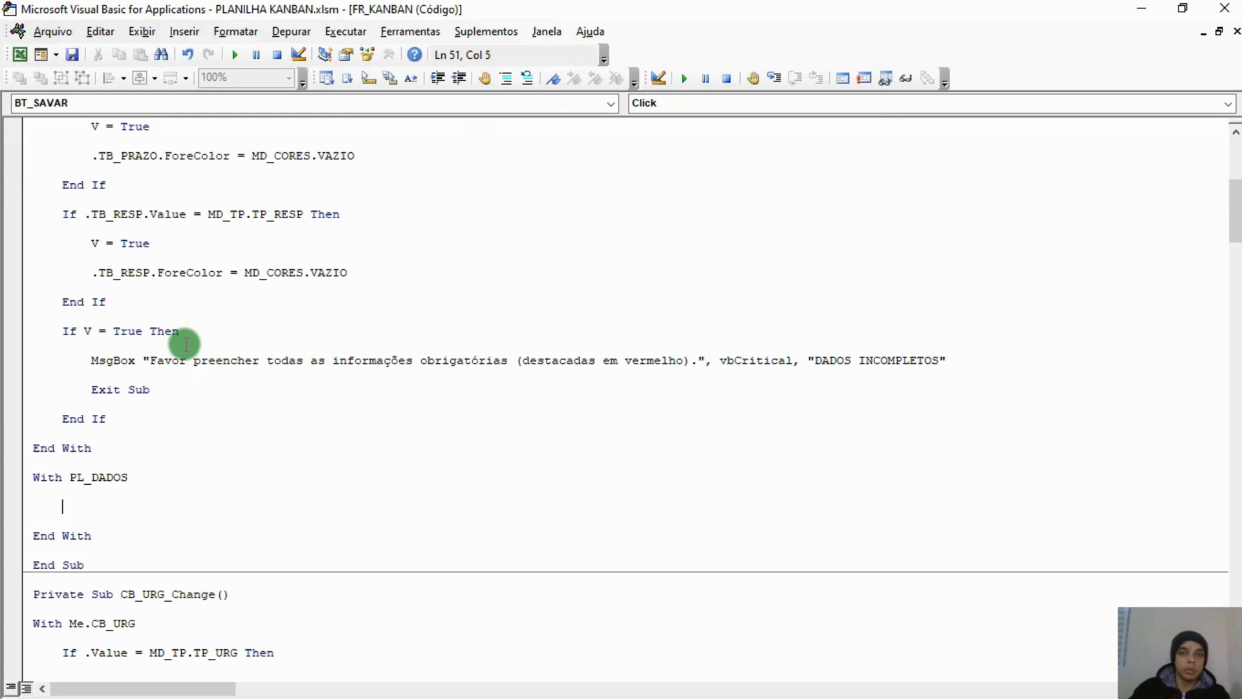
{"action": "scroll", "coordinate": [194, 363], "scroll_direction": "down", "scroll_amount": 1}
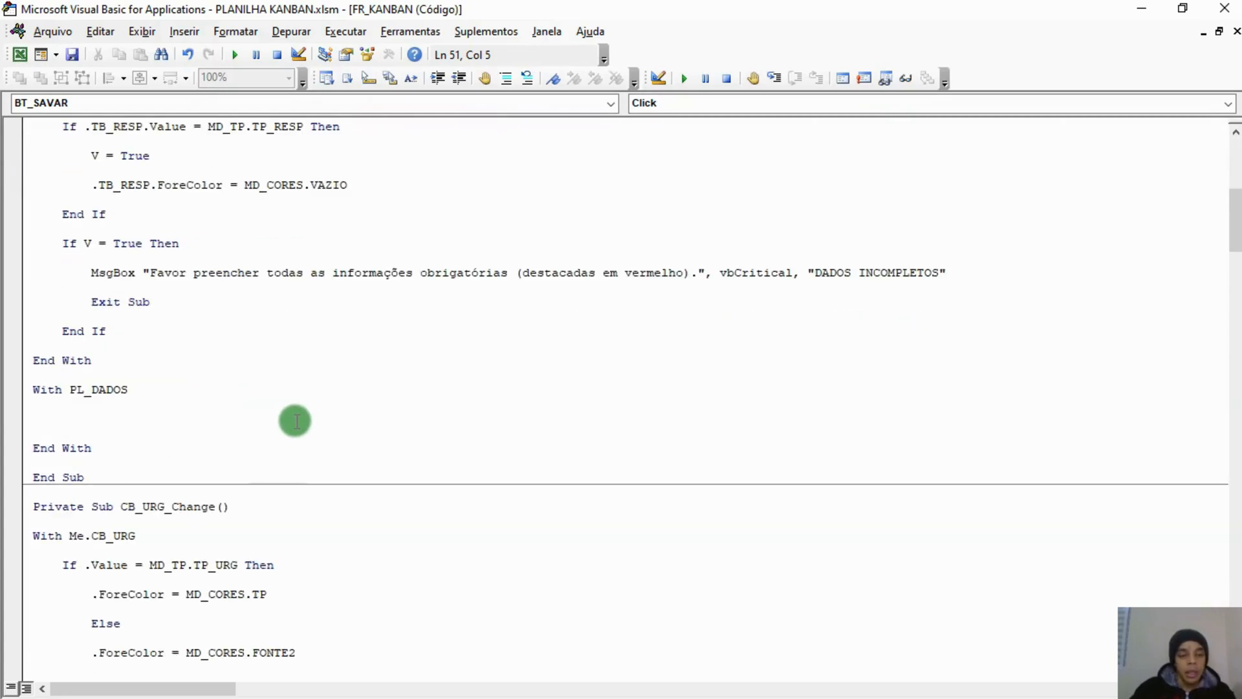
{"action": "scroll", "coordinate": [294, 422], "scroll_direction": "up", "scroll_amount": 2}
{"action": "scroll", "coordinate": [297, 426], "scroll_direction": "up", "scroll_amount": 4}
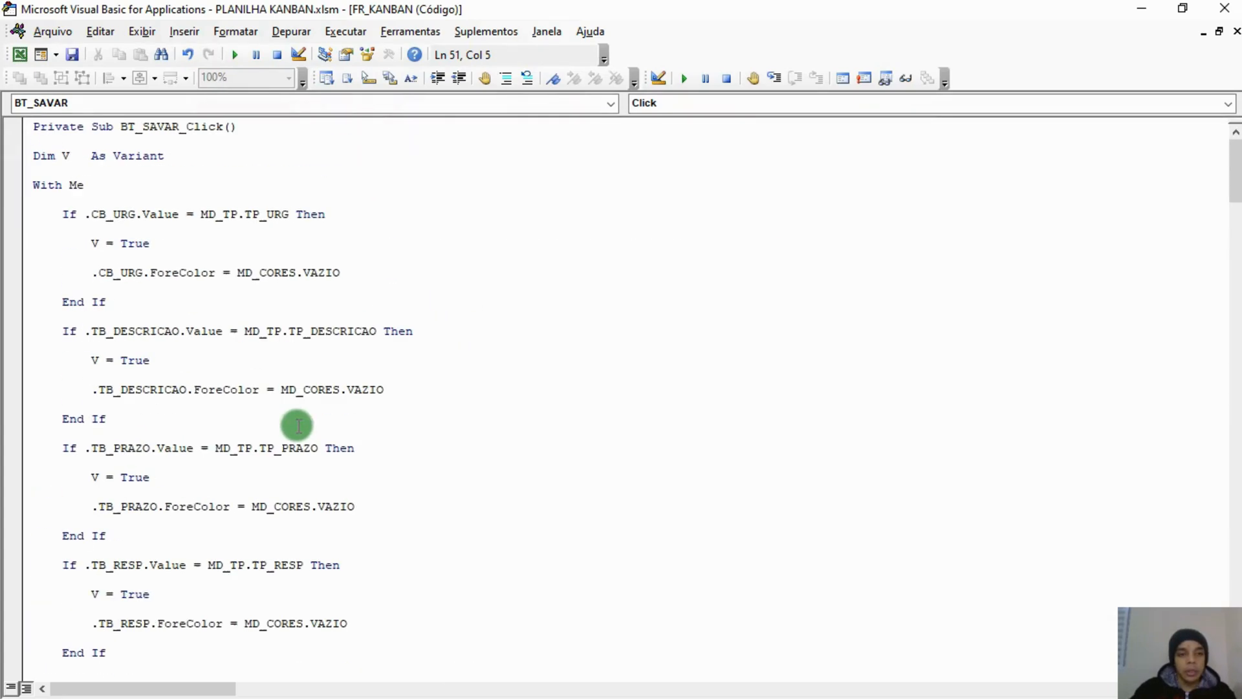
{"action": "left_click", "coordinate": [187, 154]}
{"action": "key", "text": "Return"}
{"action": "key", "text": "Return"}
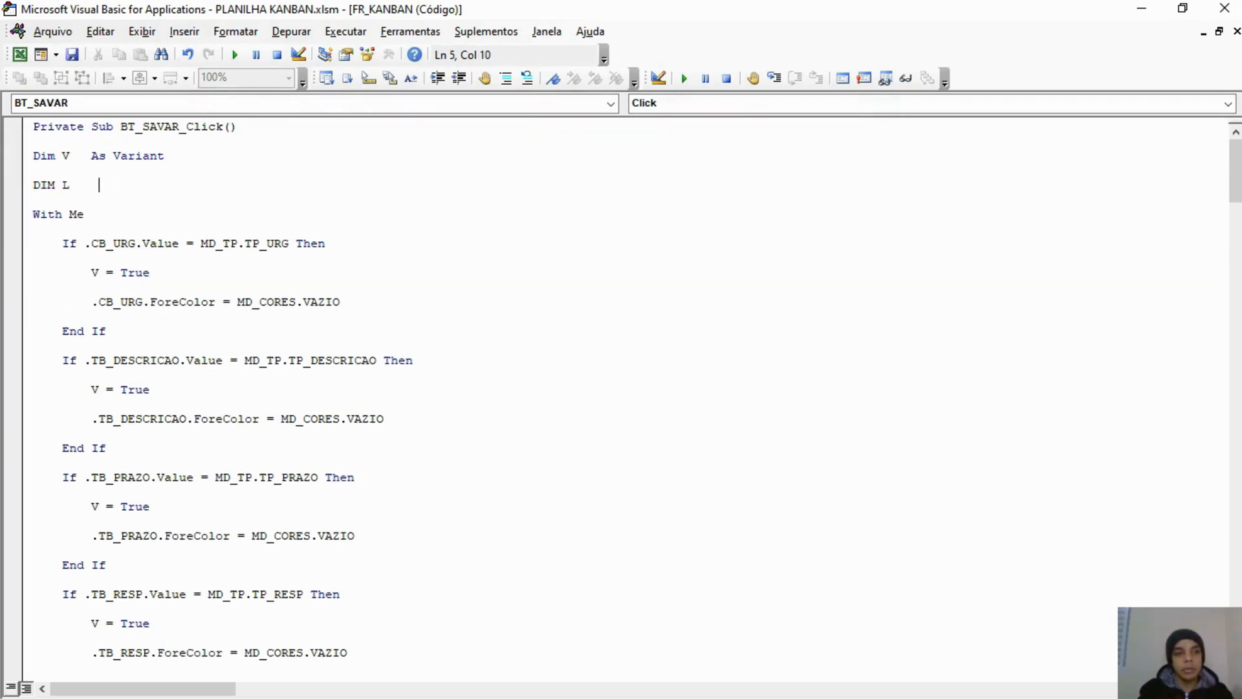
{"action": "type", "text": "DIM L   AS DOUBLE"}
{"action": "key", "text": "Tab"}
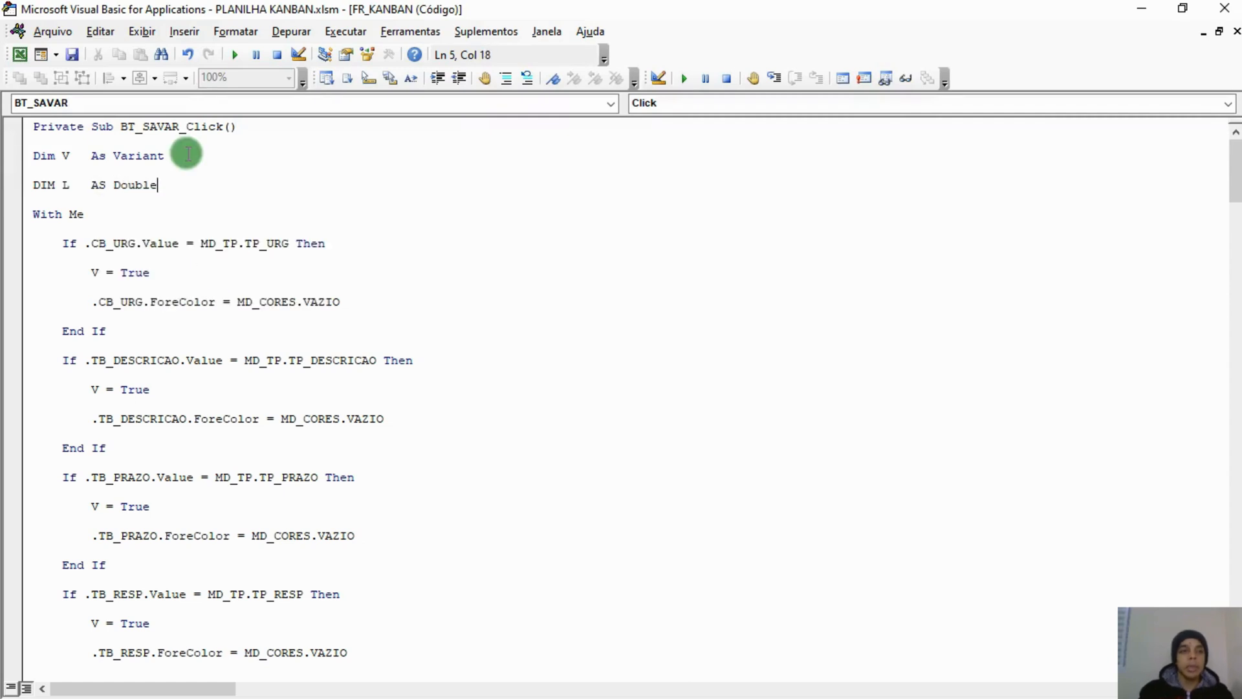
{"action": "left_click", "coordinate": [150, 256]}
Inside the With PL_DADOS block, start the row lookup with L = .Range("$A:$A").
{"action": "scroll", "coordinate": [222, 313], "scroll_direction": "down", "scroll_amount": 10}
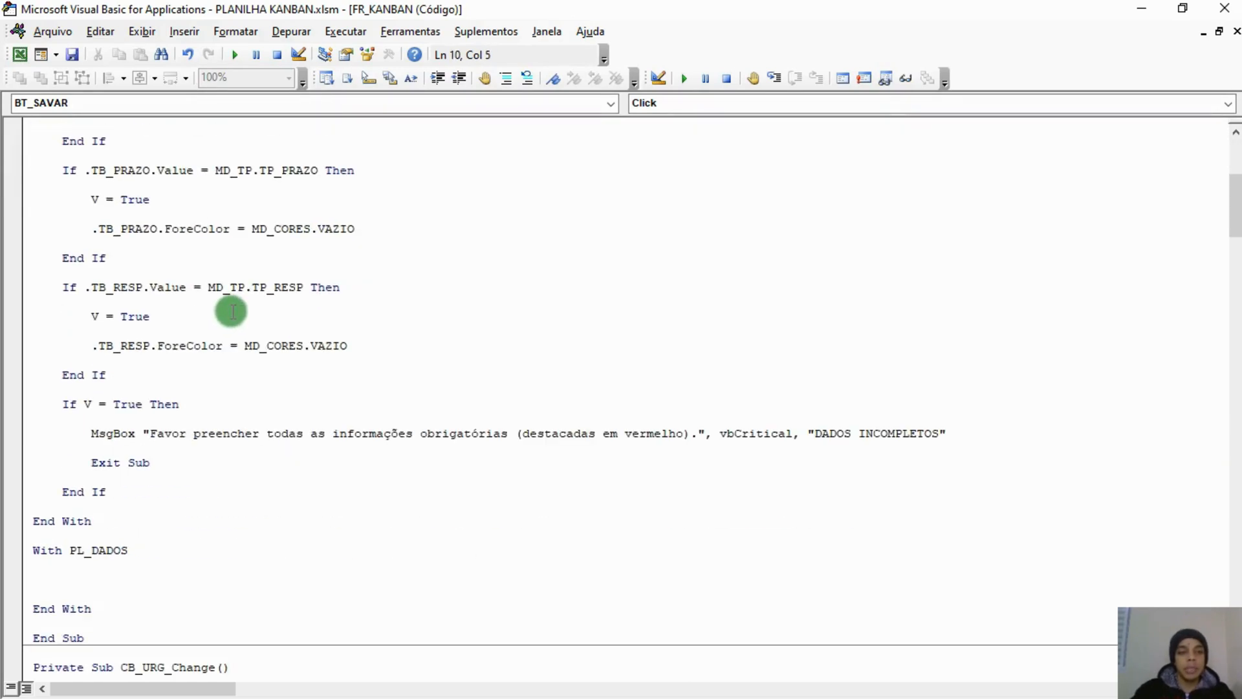
{"action": "left_click", "coordinate": [150, 447]}
{"action": "key", "text": "alt+F11"}
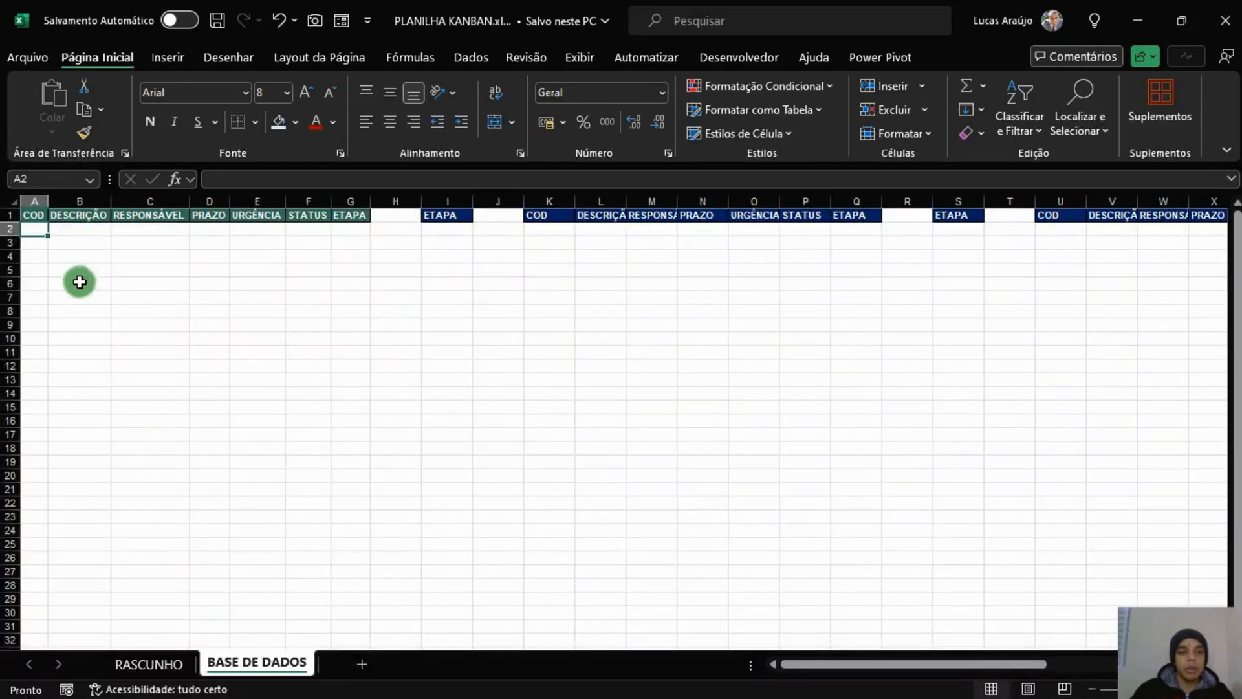
{"action": "key", "text": "alt+F11"}
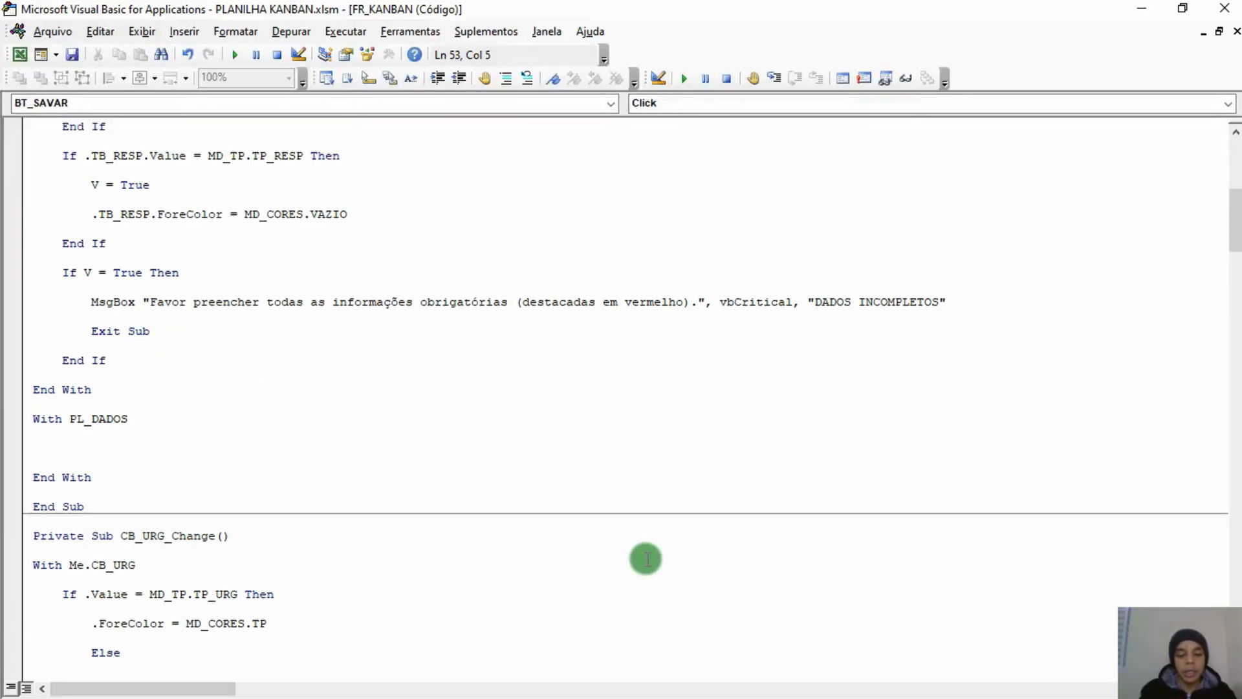
{"action": "type", "text": "L = "}
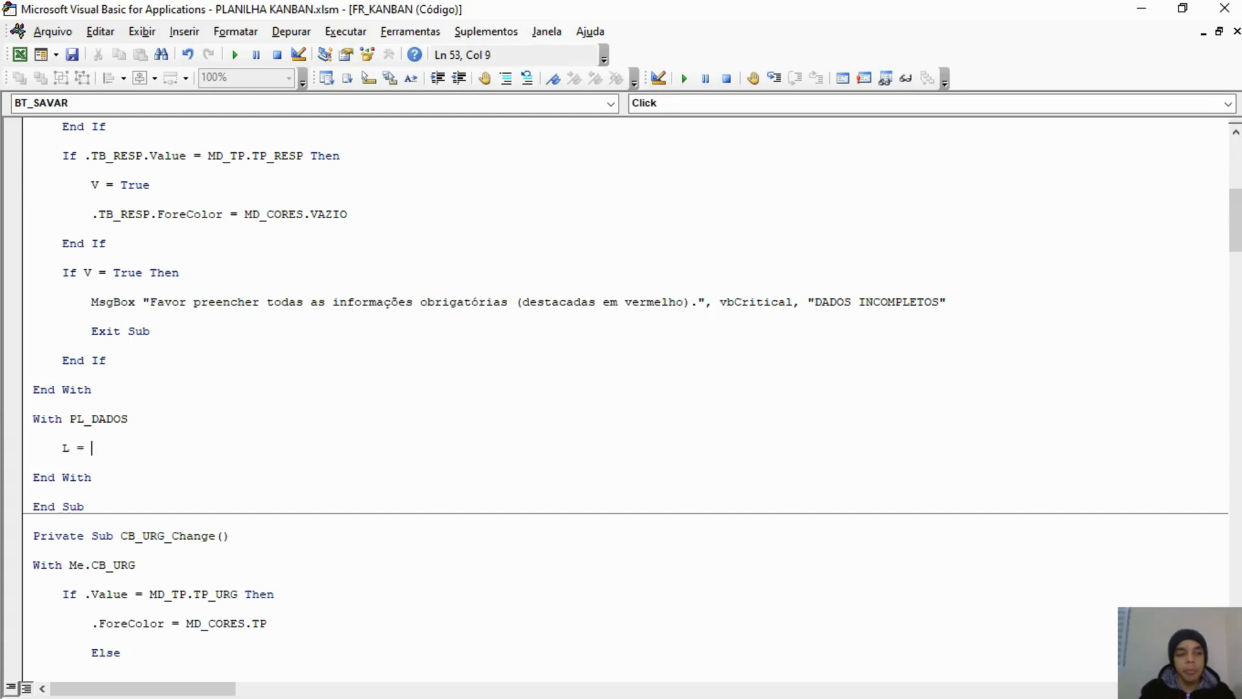
{"action": "type", "text": ".Range(\"$"}
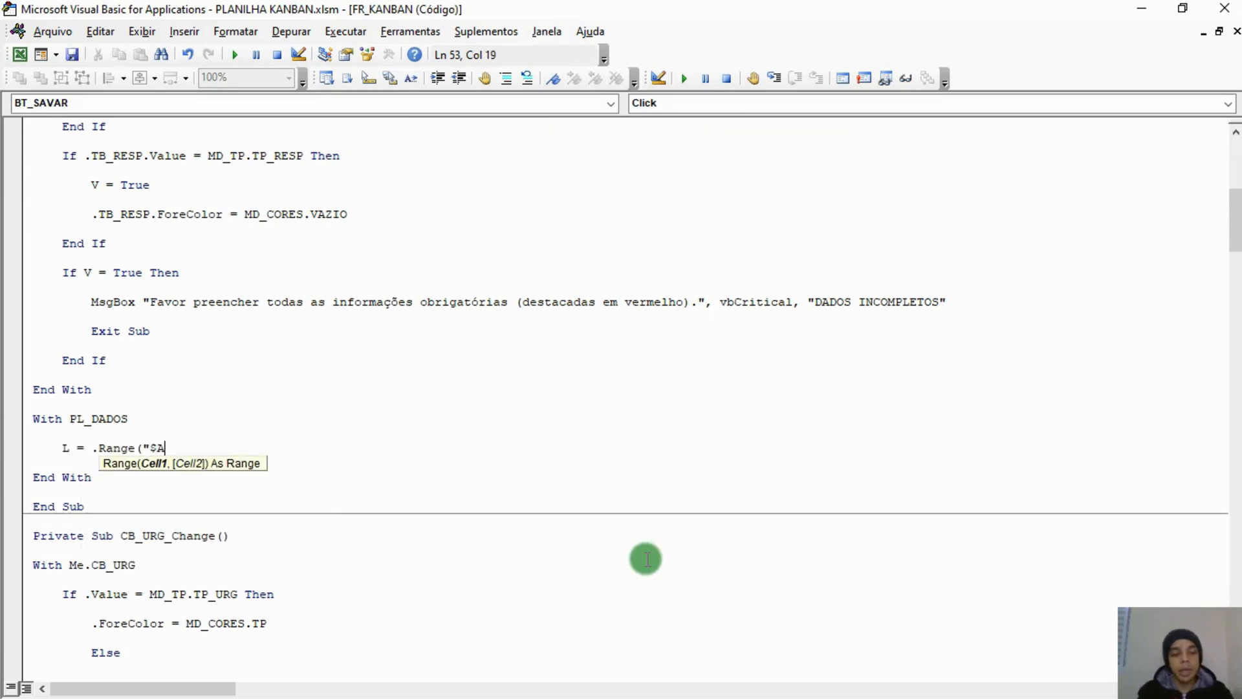
{"action": "type", "text": "A:$A\")"}
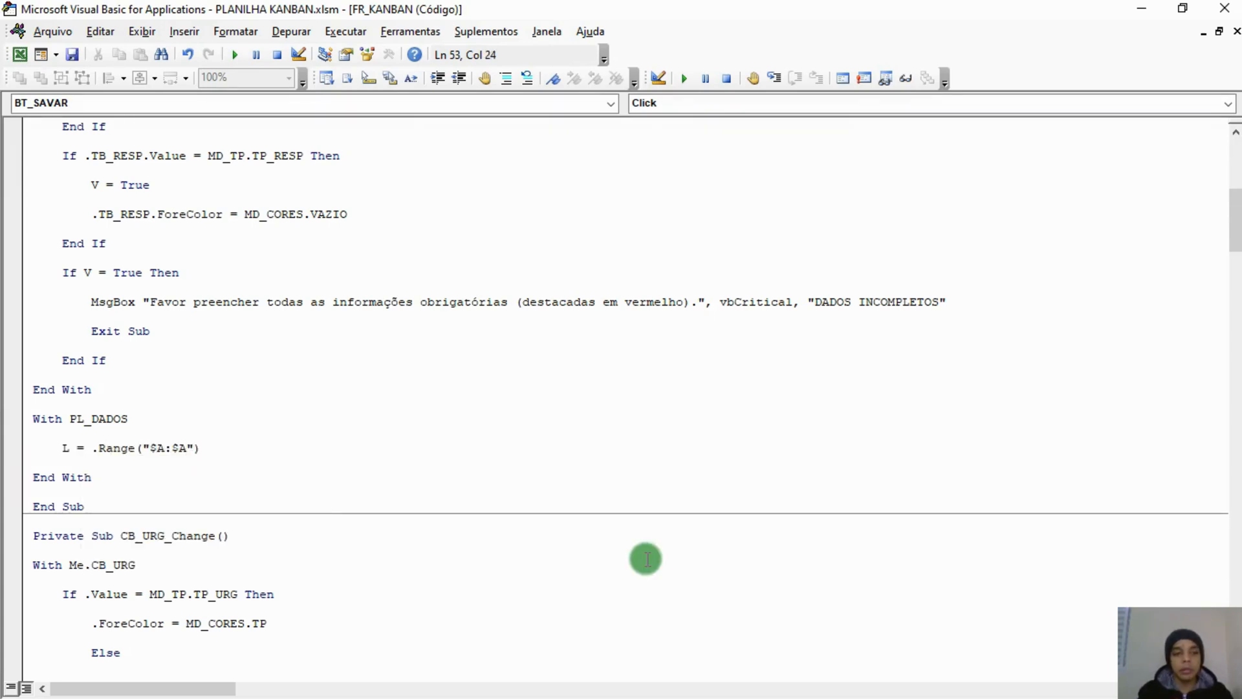
Select column A in BASE DE DADOS for reference and append .Find( to the L assignment in the VBA editor.
{"action": "key", "text": "alt+F11"}
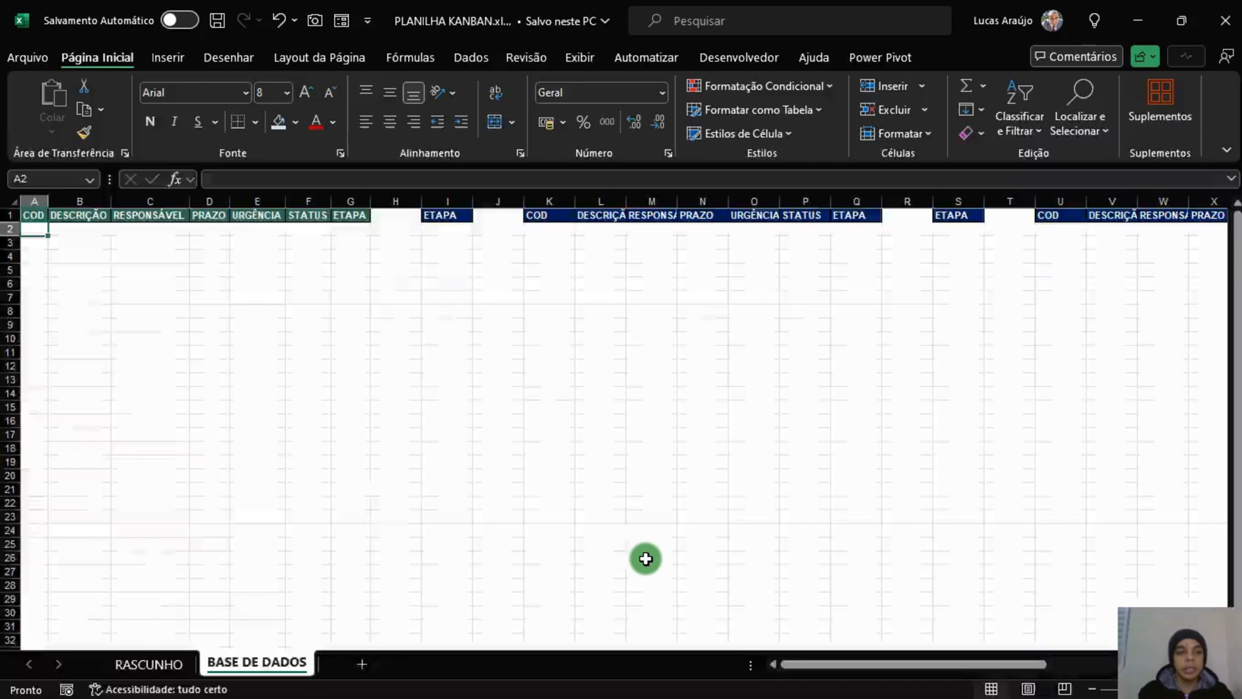
{"action": "left_click", "coordinate": [31, 201]}
{"action": "key", "text": "alt+F11"}
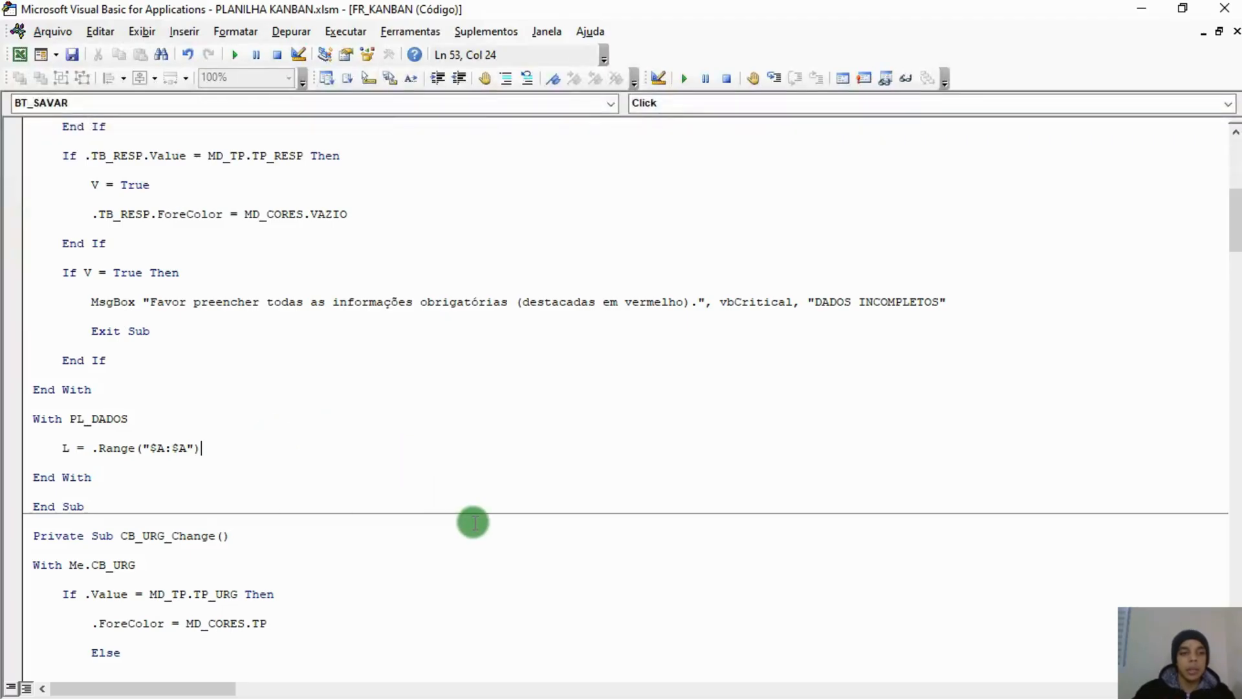
{"action": "type", "text": ".Find("}
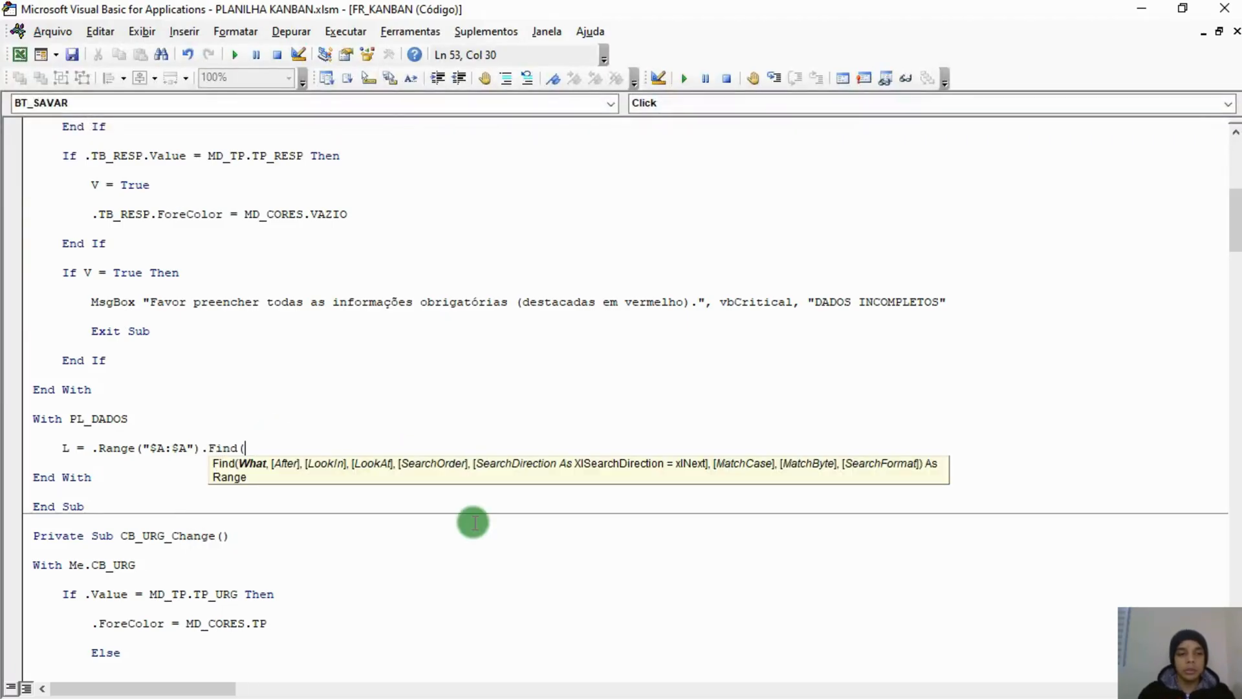
In Excel's Find dialog, choose Valores to examine and match entire cell contents, close it and return to the VBA editor.
{"action": "key", "text": "alt+F11"}
{"action": "key", "text": "ctrl+f"}
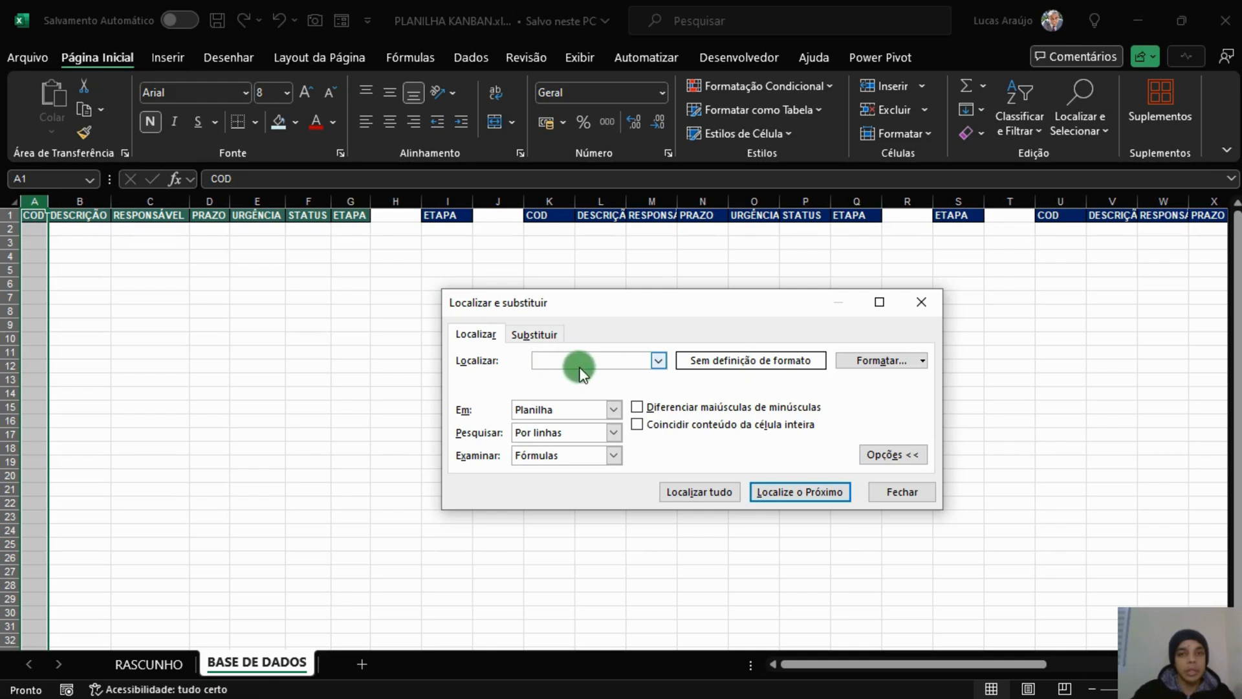
{"action": "left_click", "coordinate": [608, 455]}
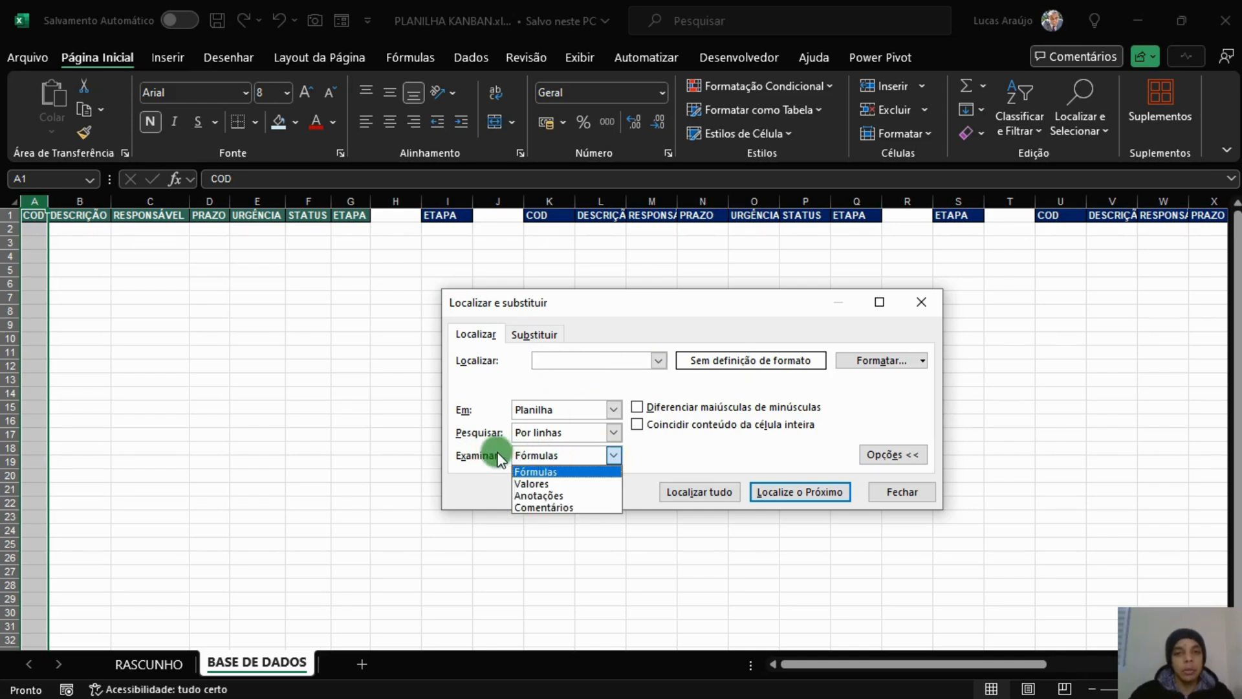
{"action": "left_click", "coordinate": [549, 484]}
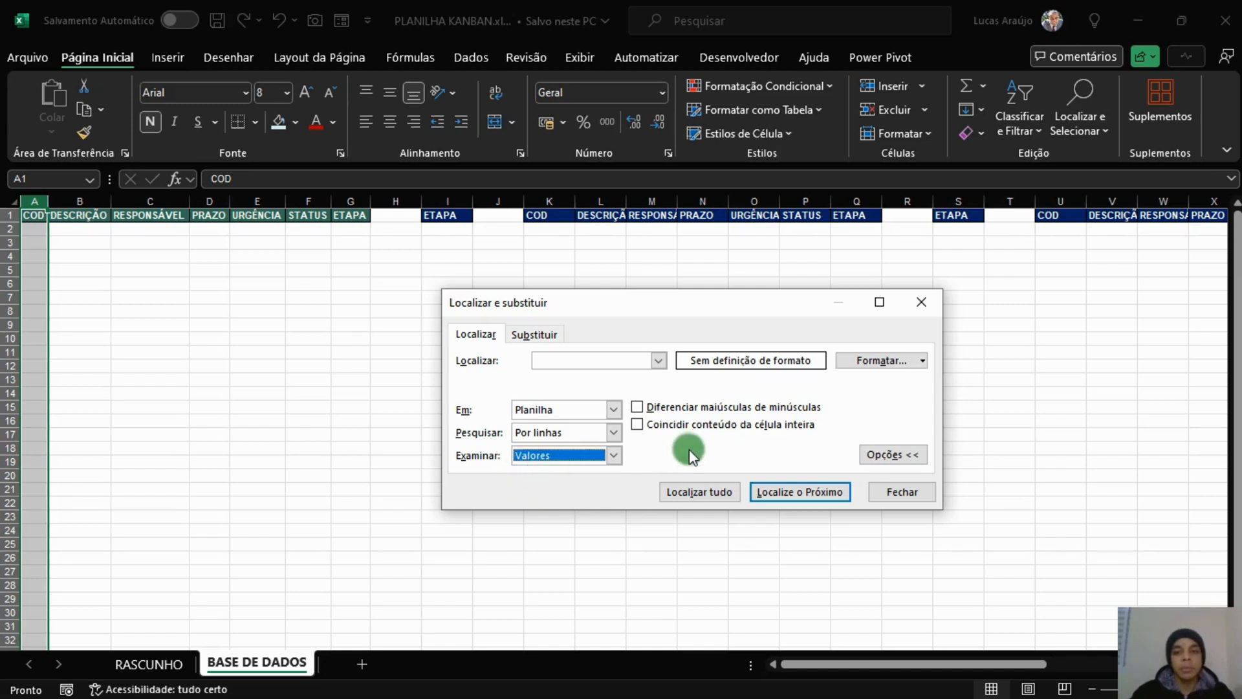
{"action": "left_click", "coordinate": [667, 428]}
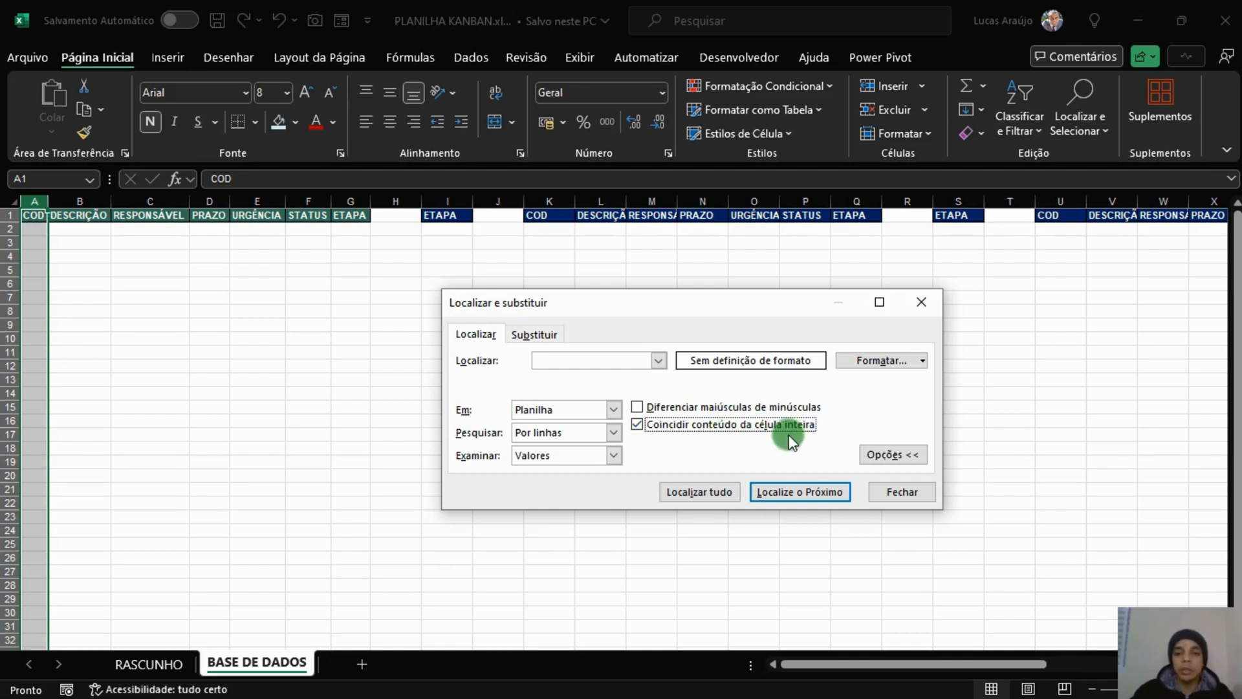
{"action": "left_click", "coordinate": [929, 305]}
{"action": "key", "text": "alt+Tab"}
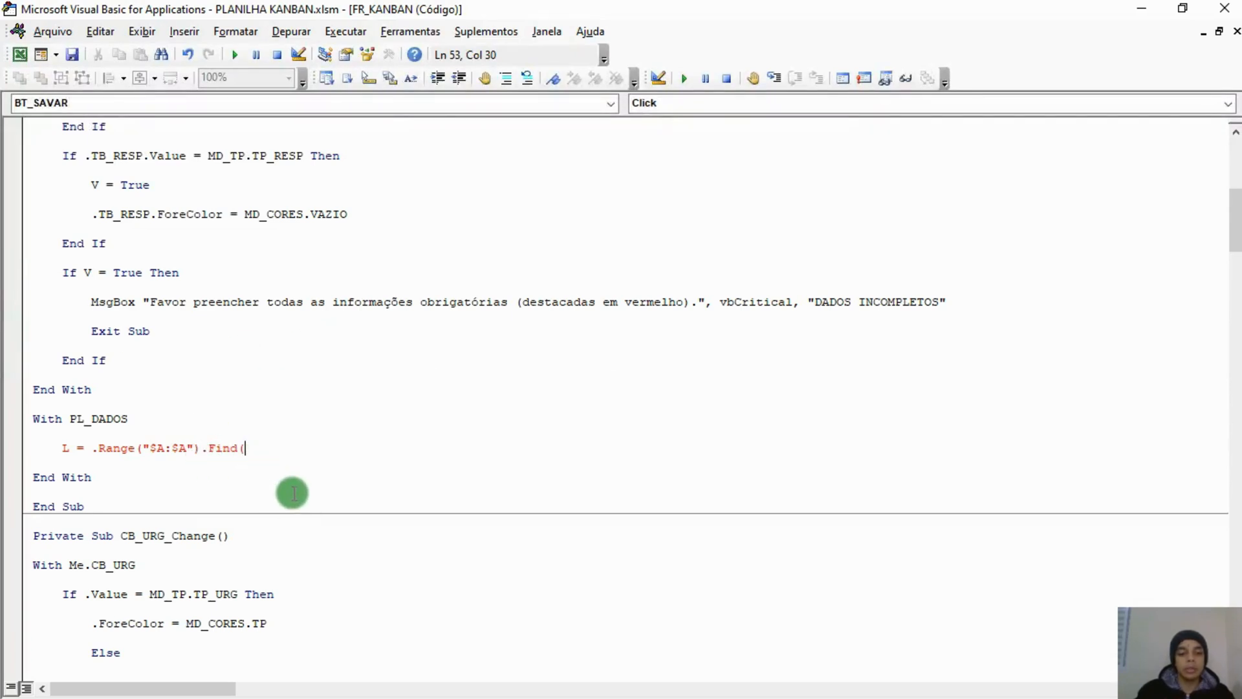
Complete the L assignment's Find call with What:="", LookIn:=xlValues and LookAt:=xlWhole, ending in .Row, and start a new line.
{"action": "type", "text": "WHAT:=\""}
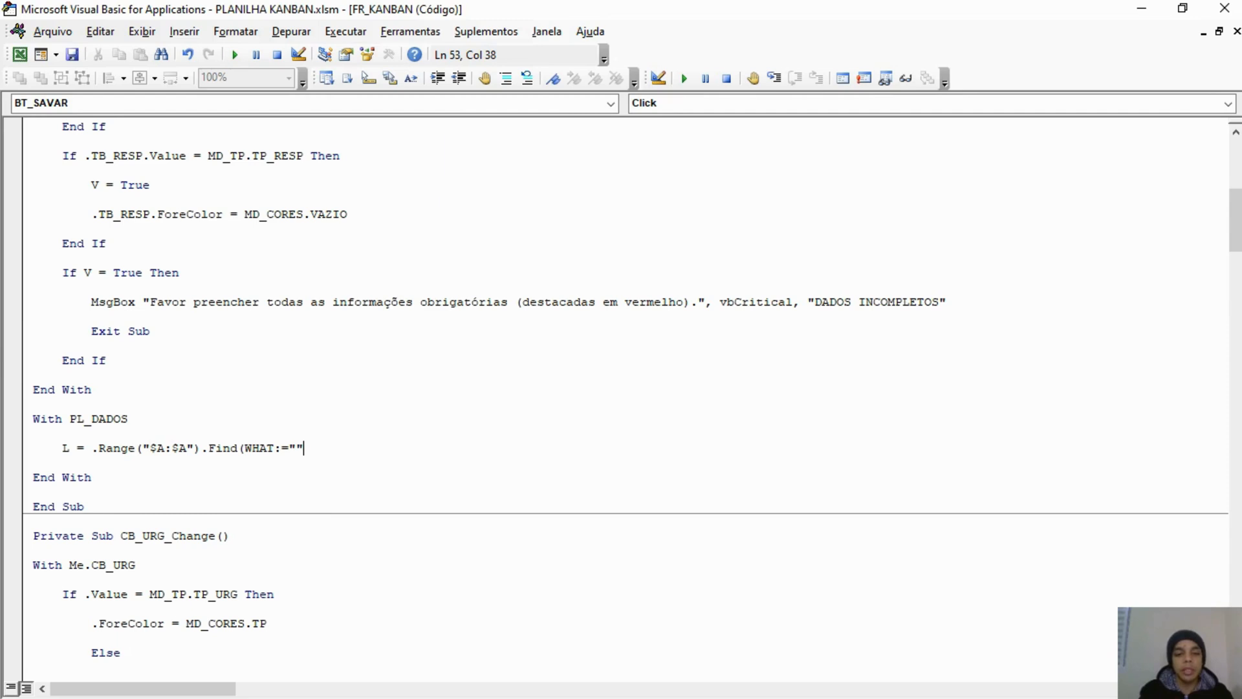
{"action": "type", "text": "\",L"}
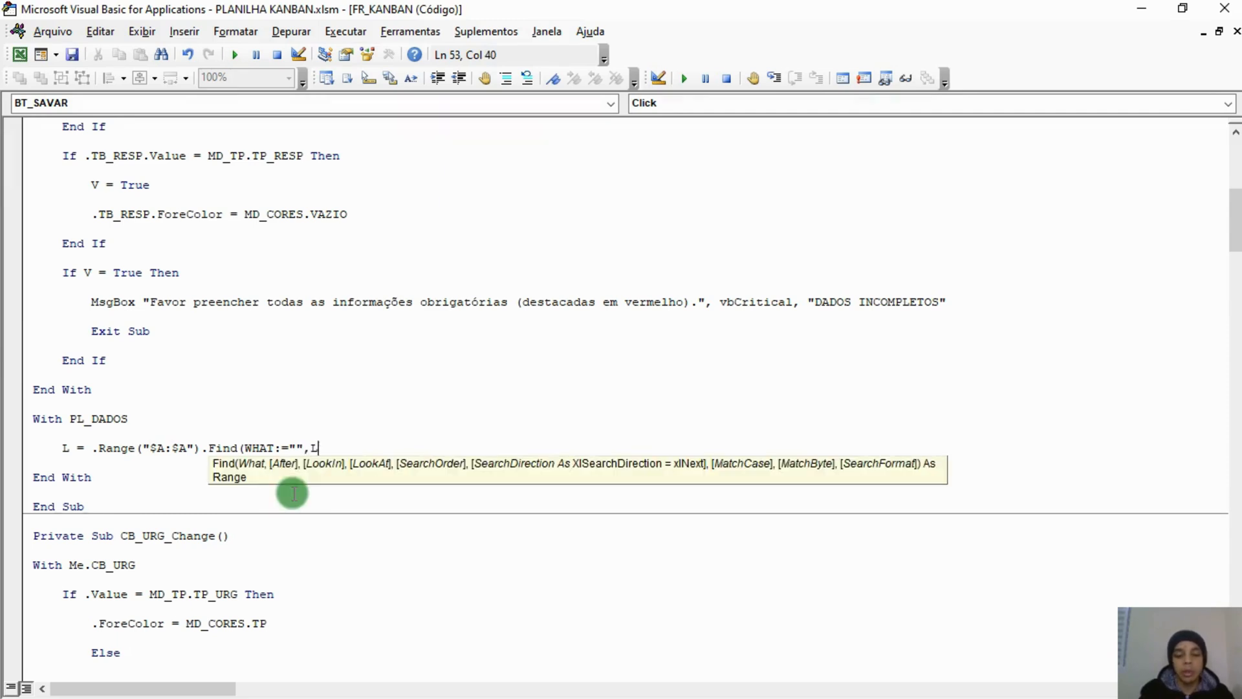
{"action": "type", "text": "OOKIN:=XL"}
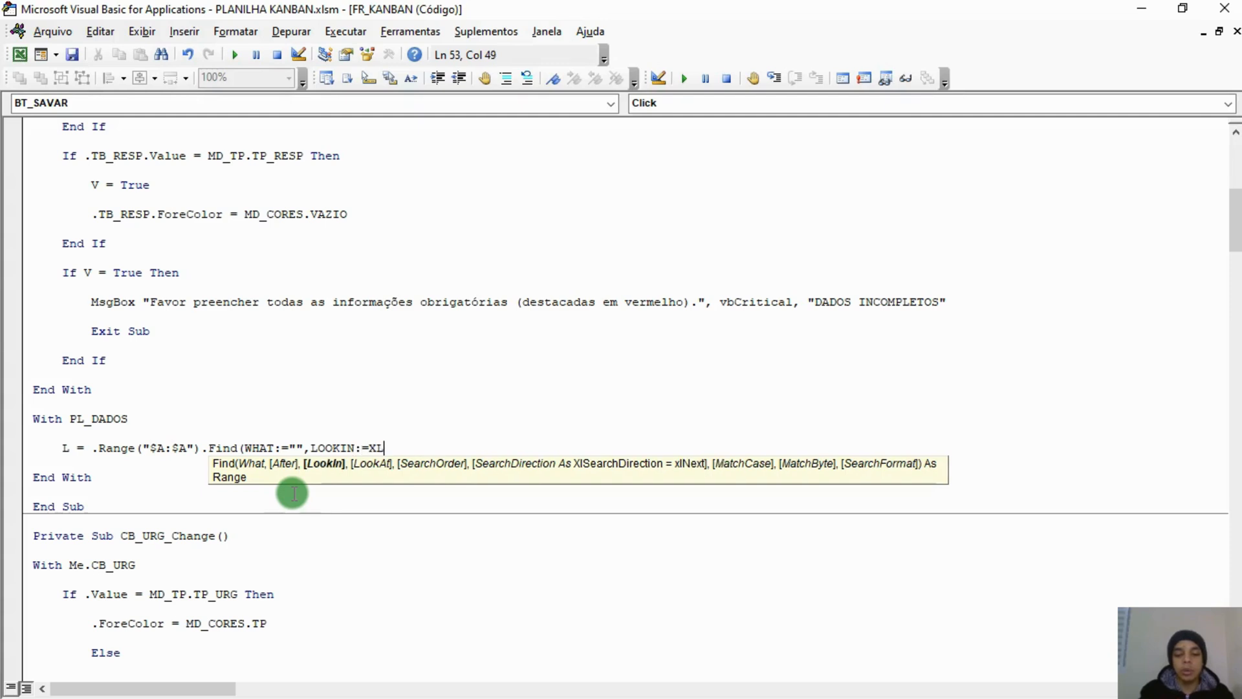
{"action": "type", "text": "VALUES,L"}
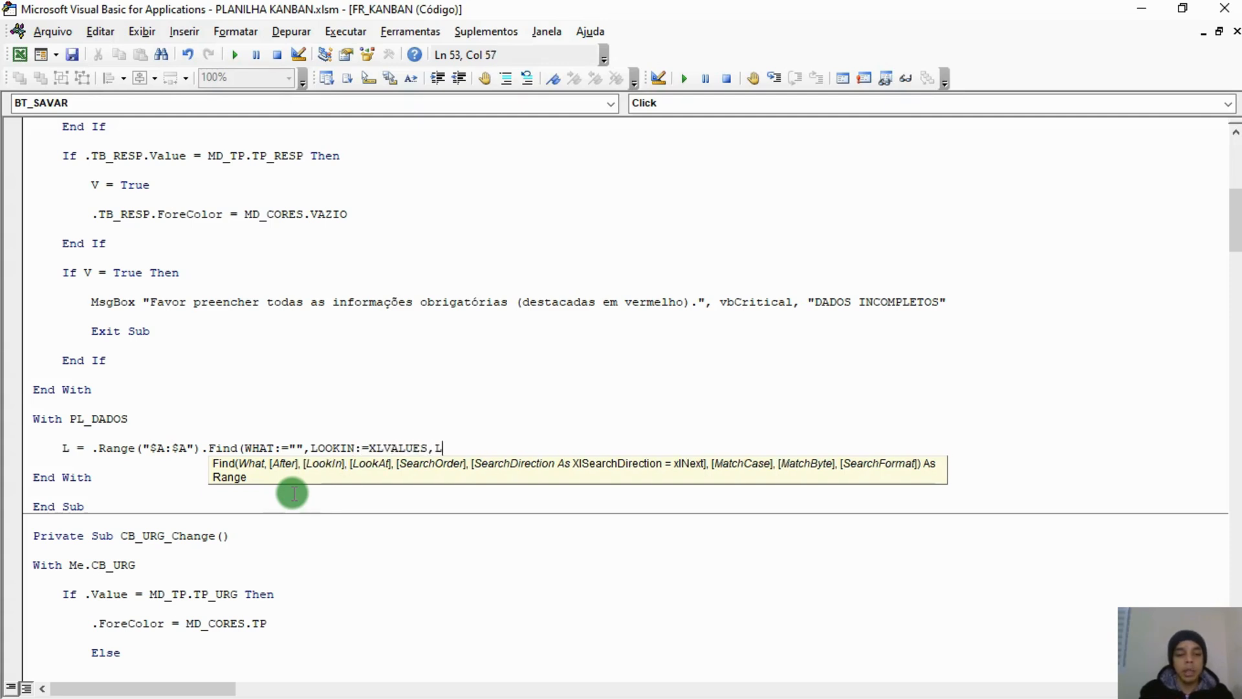
{"action": "type", "text": "OOKAT"}
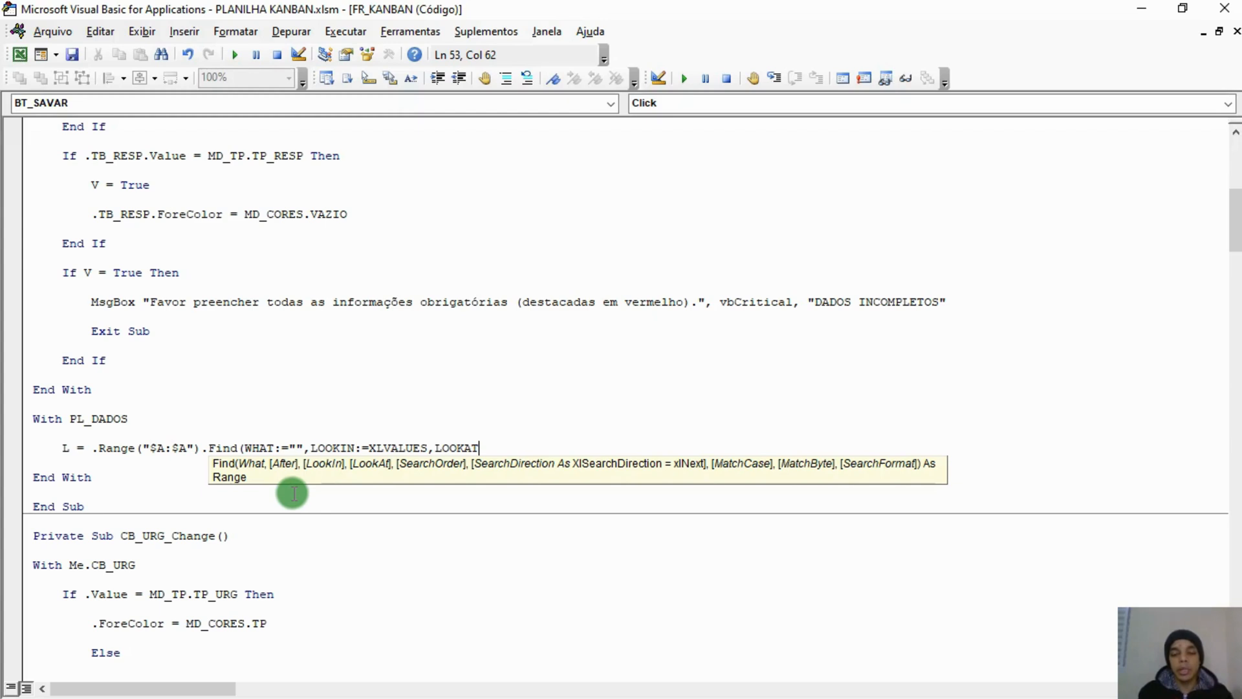
{"action": "type", "text": ":="}
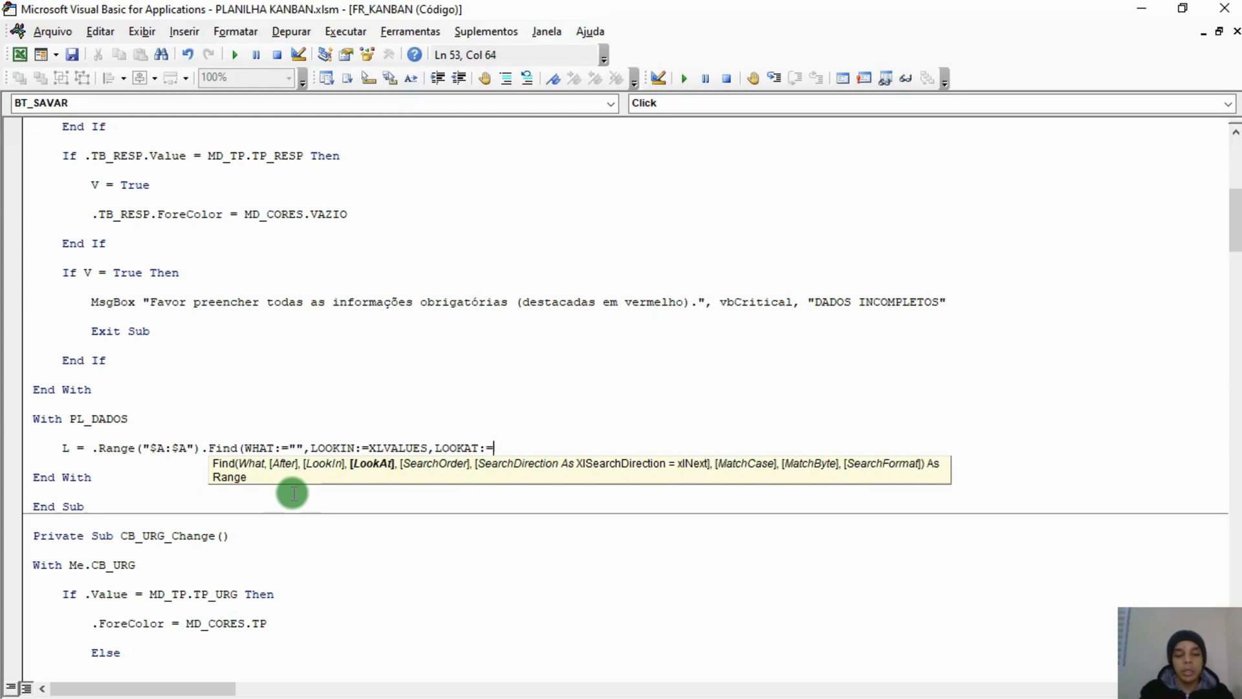
{"action": "type", "text": "XLWHOLE)"}
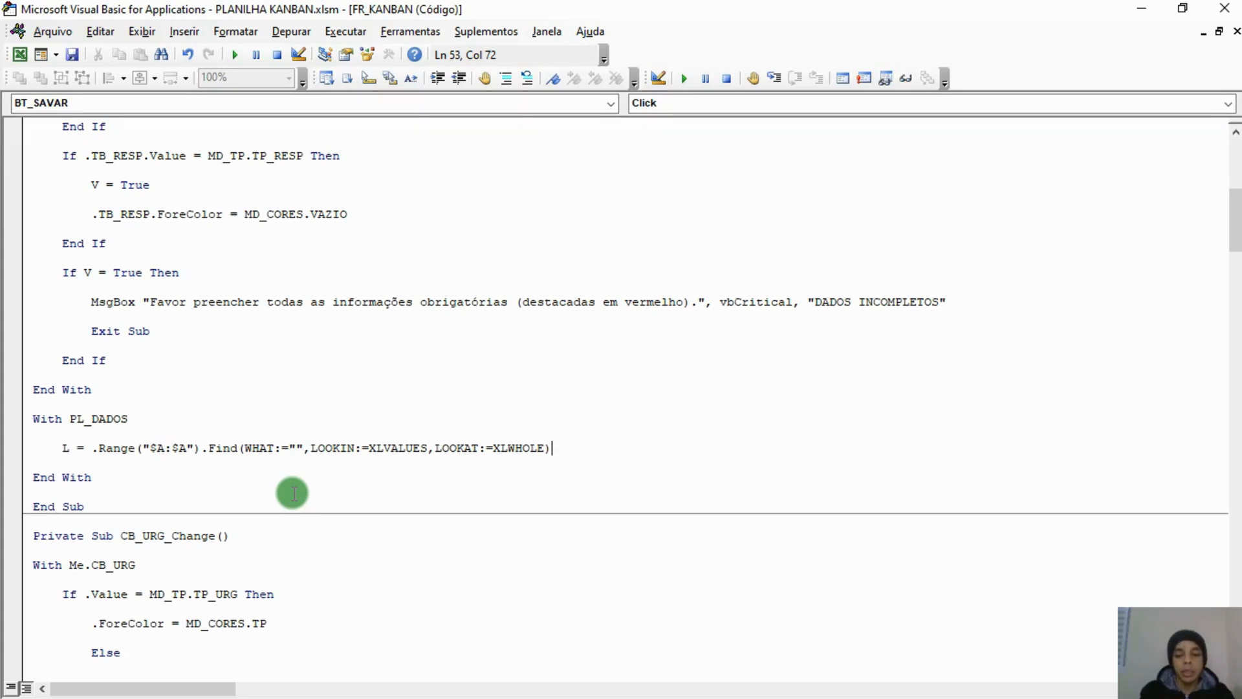
{"action": "type", "text": ".ROW"}
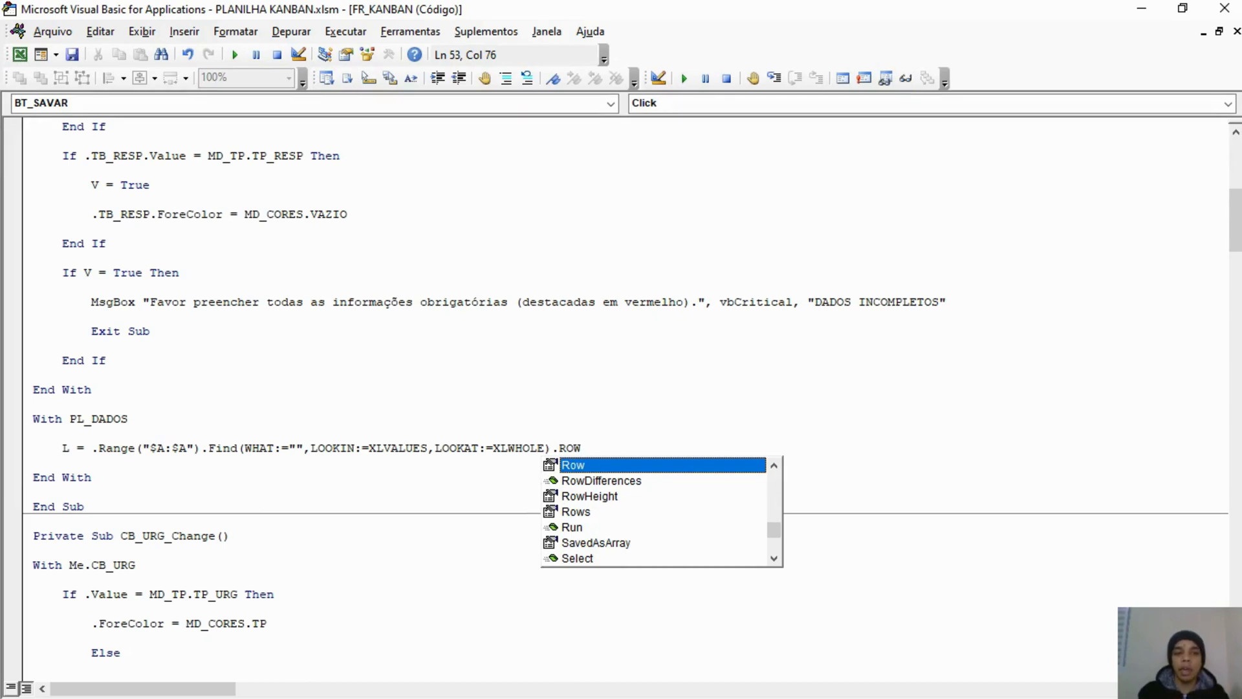
{"action": "key", "text": "Return"}
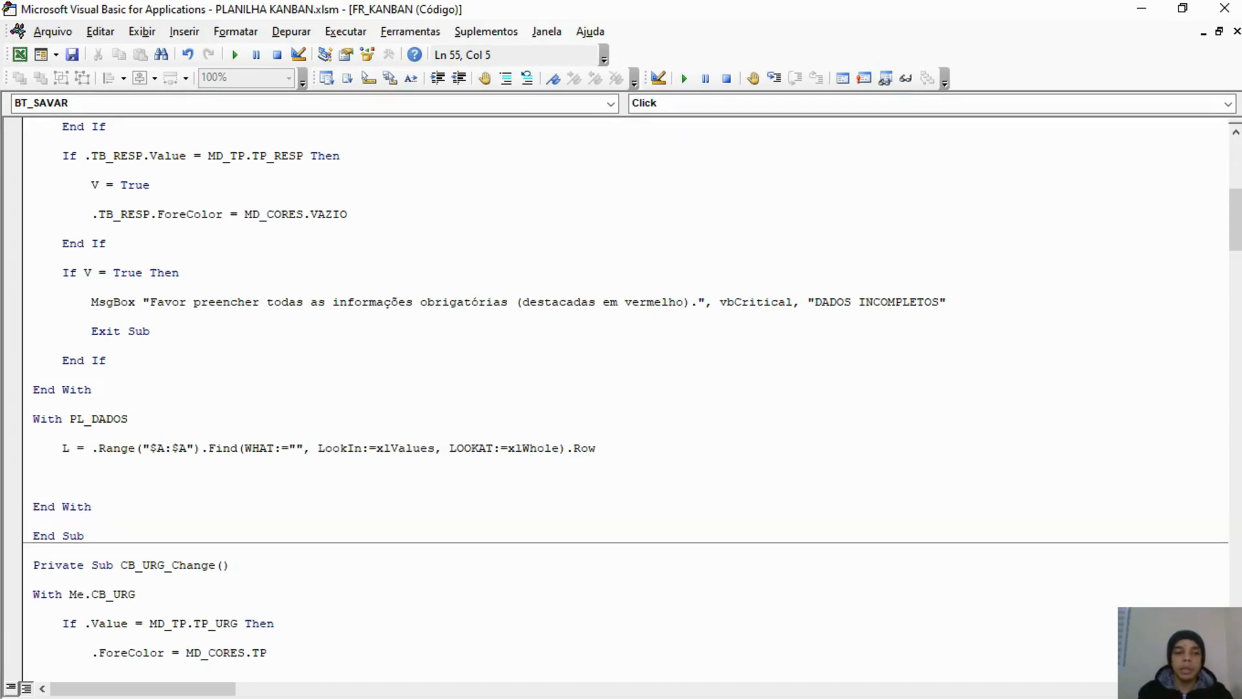
Switch to Excel and look over the first record row, A2:G2, under the BASE DE DADOS headers.
{"action": "key", "text": "alt+F11"}
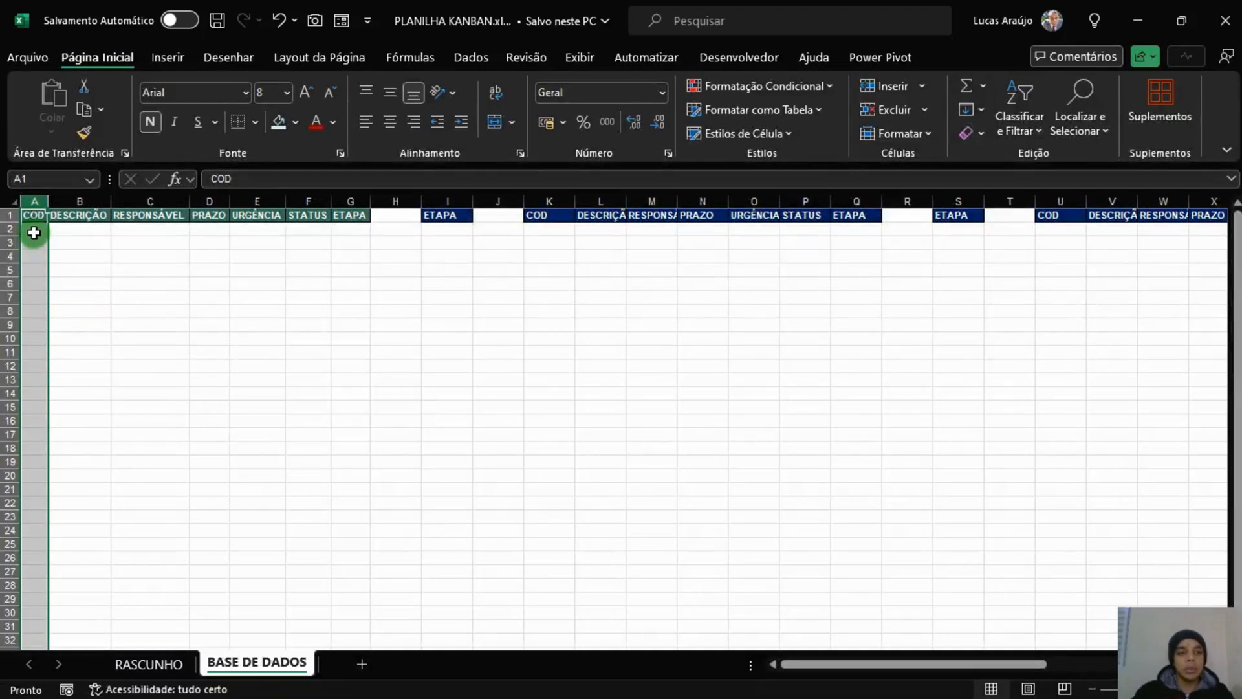
{"action": "left_click_drag", "start_coordinate": [33, 230], "coordinate": [352, 228]}
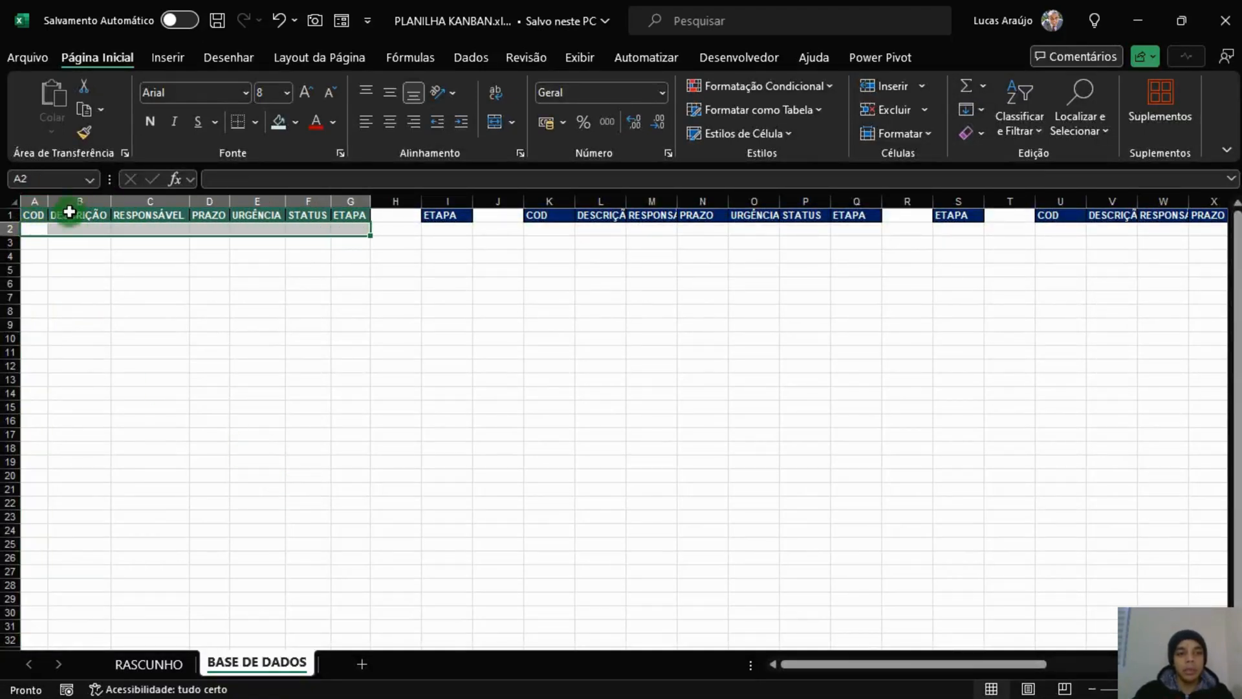
{"action": "left_click", "coordinate": [91, 304]}
{"action": "left_click", "coordinate": [243, 296]}
{"action": "left_click", "coordinate": [39, 229]}
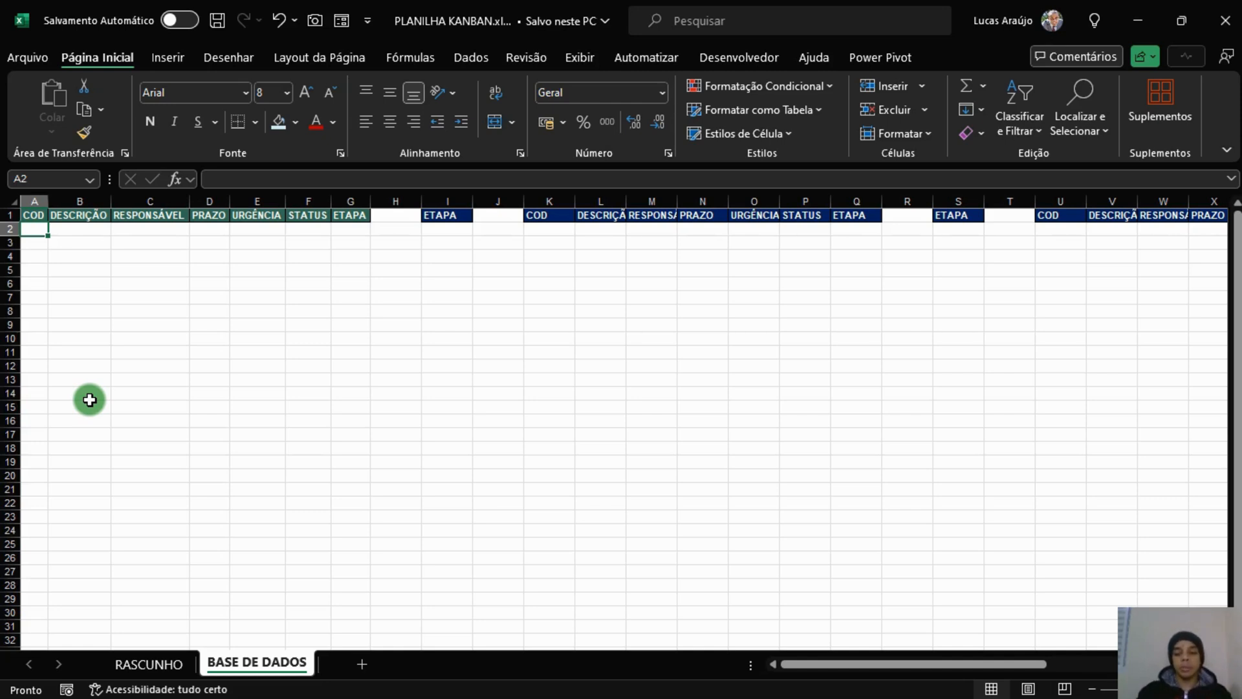
Enter the sample codes 1 through 6 down the COD column in A2:A7.
{"action": "type", "text": "1 2 3 4 5 "}
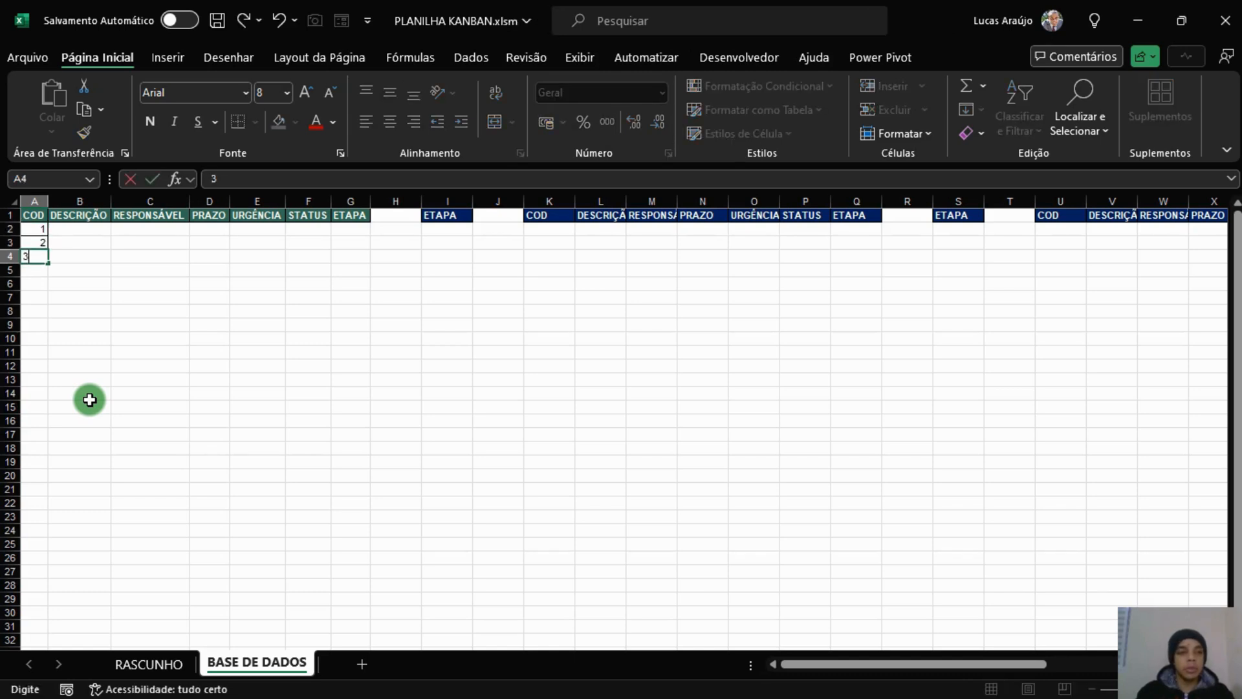
{"action": "type", "text": "6"}
{"action": "key", "text": "Return"}
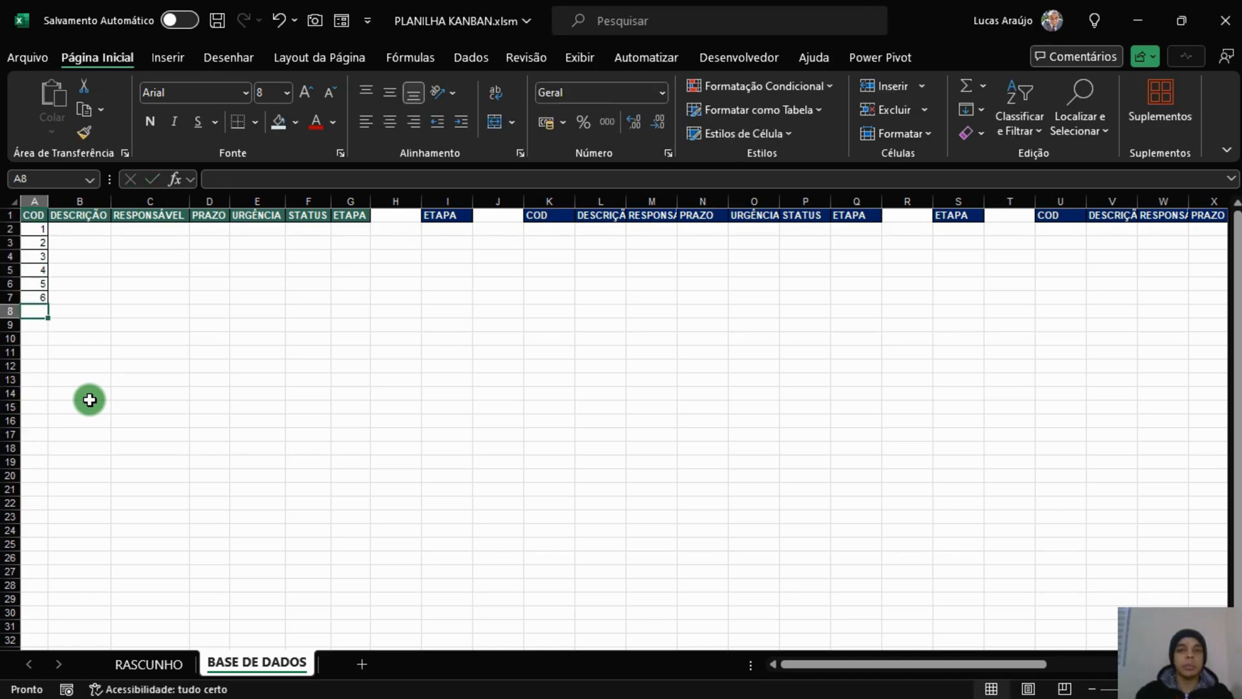
Delete cells A4:G4, the record with code 3, shifting the cells below up.
{"action": "left_click", "coordinate": [12, 259]}
{"action": "left_click_drag", "start_coordinate": [32, 258], "coordinate": [352, 258]}
{"action": "right_click", "coordinate": [352, 258]}
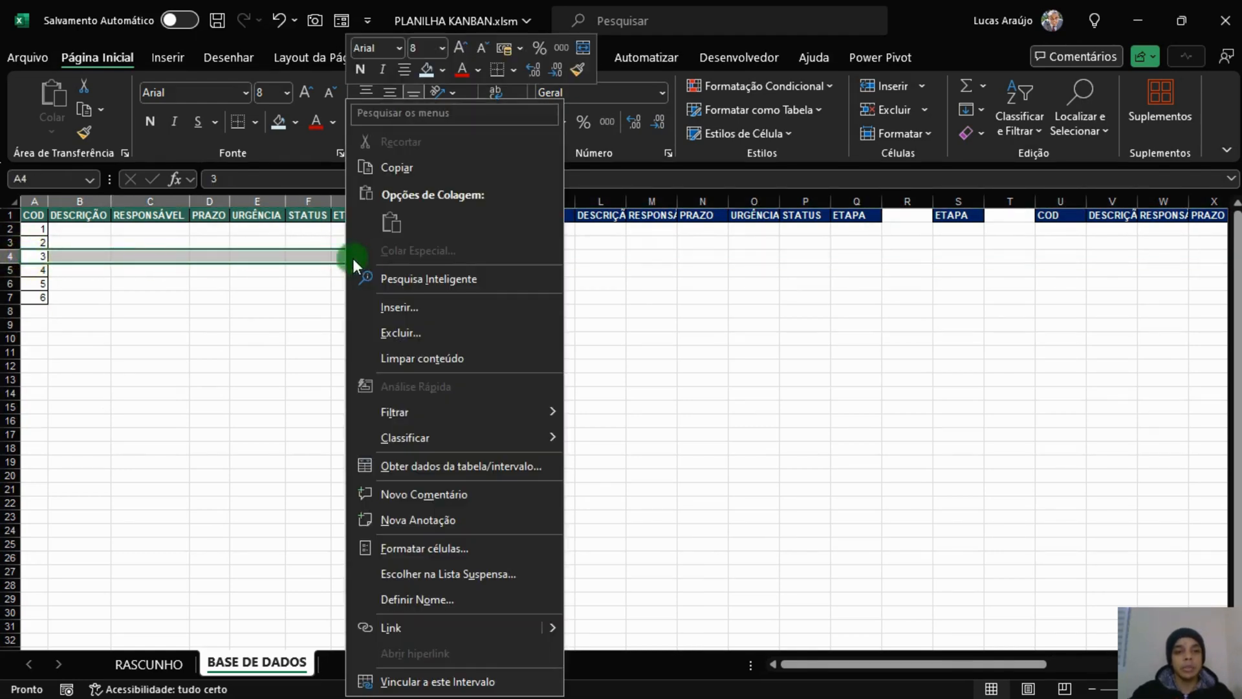
{"action": "left_click", "coordinate": [413, 336]}
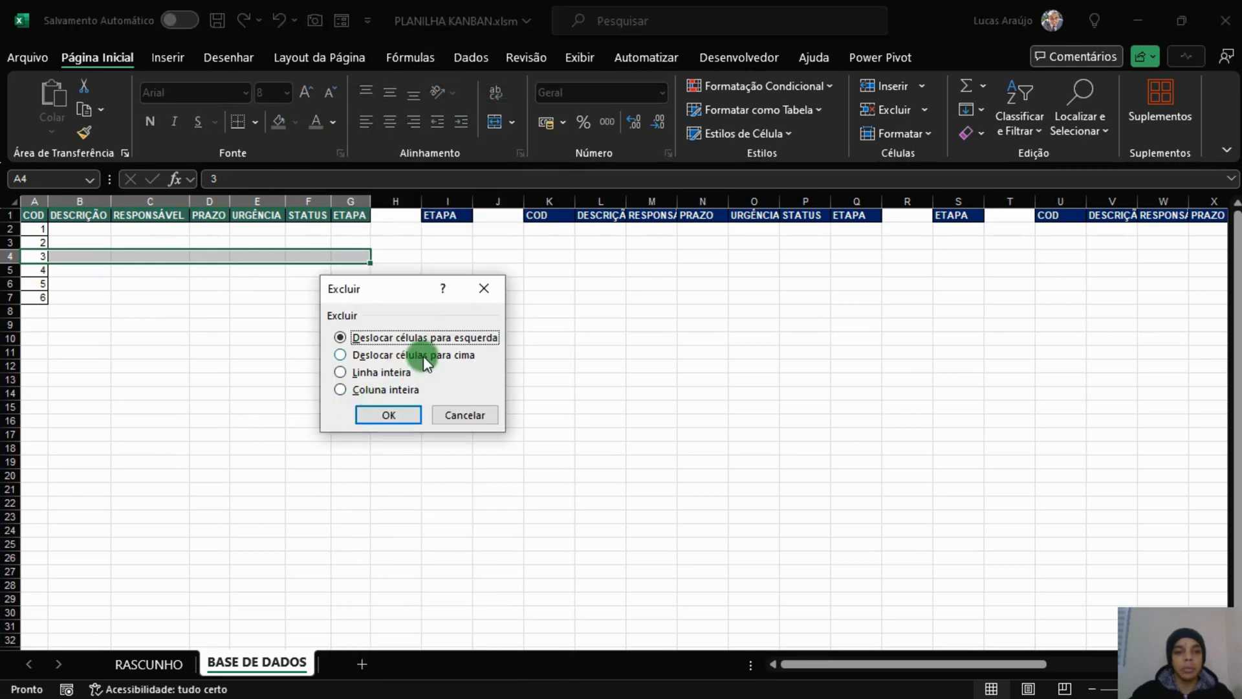
{"action": "left_click", "coordinate": [423, 356]}
{"action": "left_click", "coordinate": [388, 415]}
{"action": "left_click", "coordinate": [252, 407]}
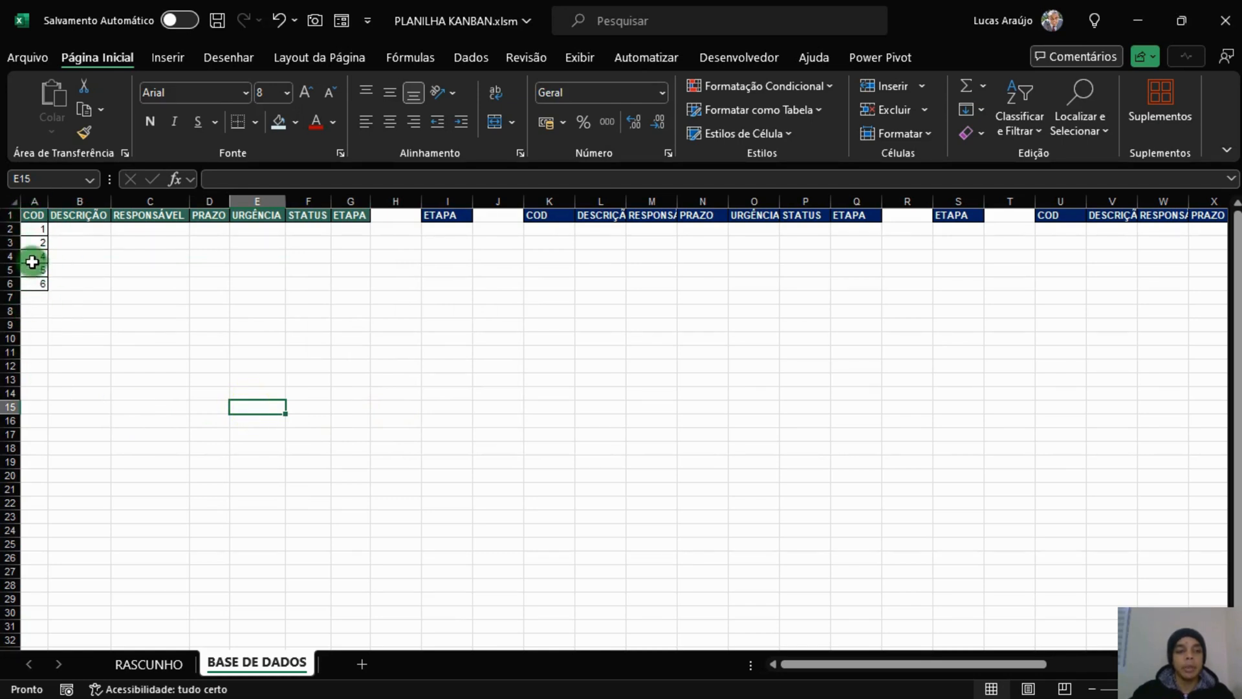
Select the codes in A4:A6, and enter 6 in A7 as a duplicate code example.
{"action": "left_click_drag", "start_coordinate": [44, 260], "coordinate": [44, 287]}
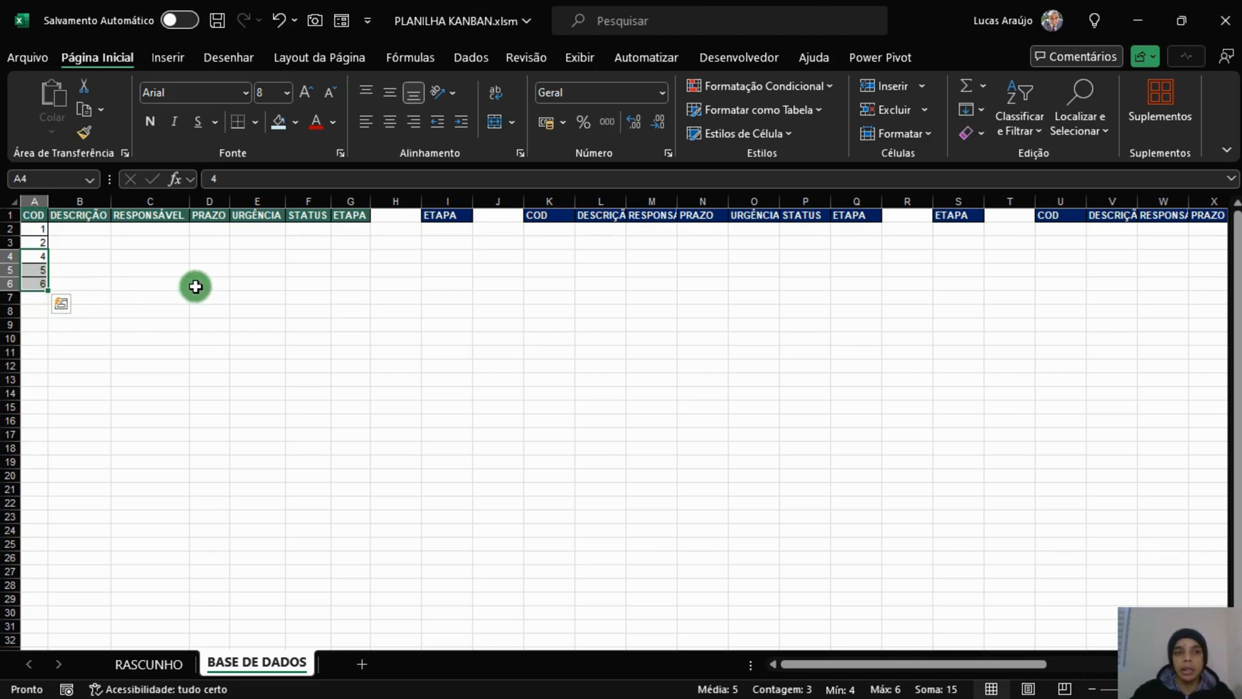
{"action": "left_click", "coordinate": [31, 299]}
{"action": "type", "text": "6"}
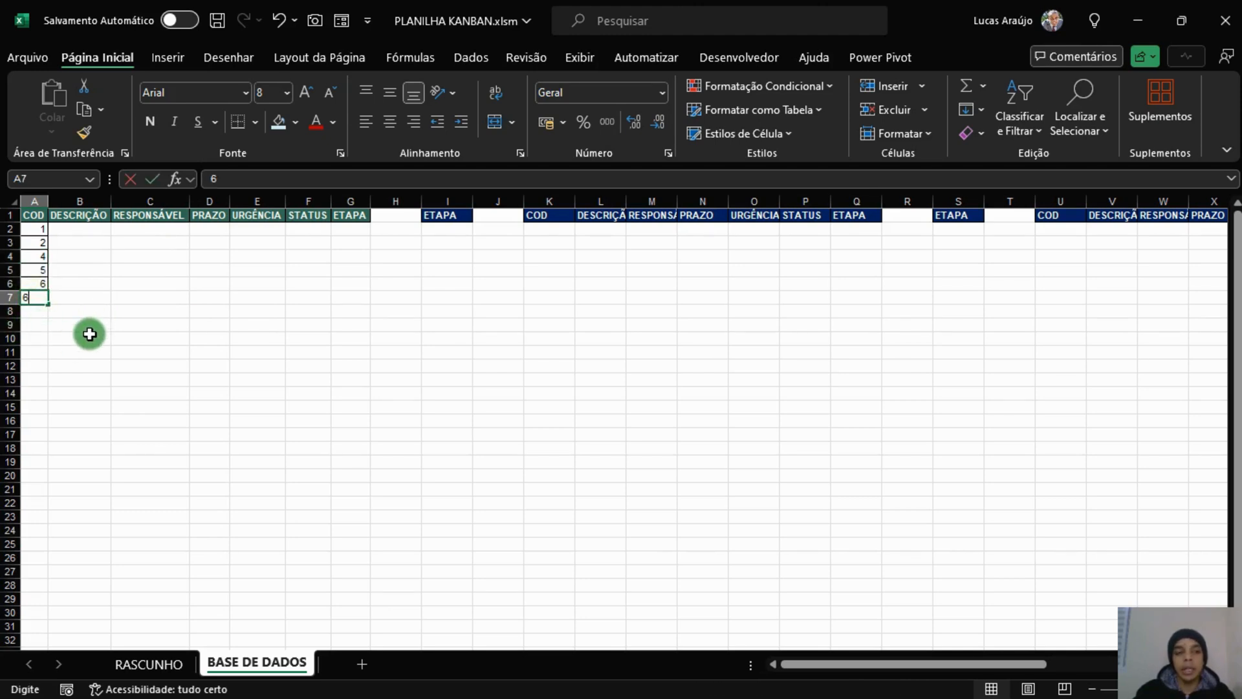
{"action": "key", "text": "Return"}
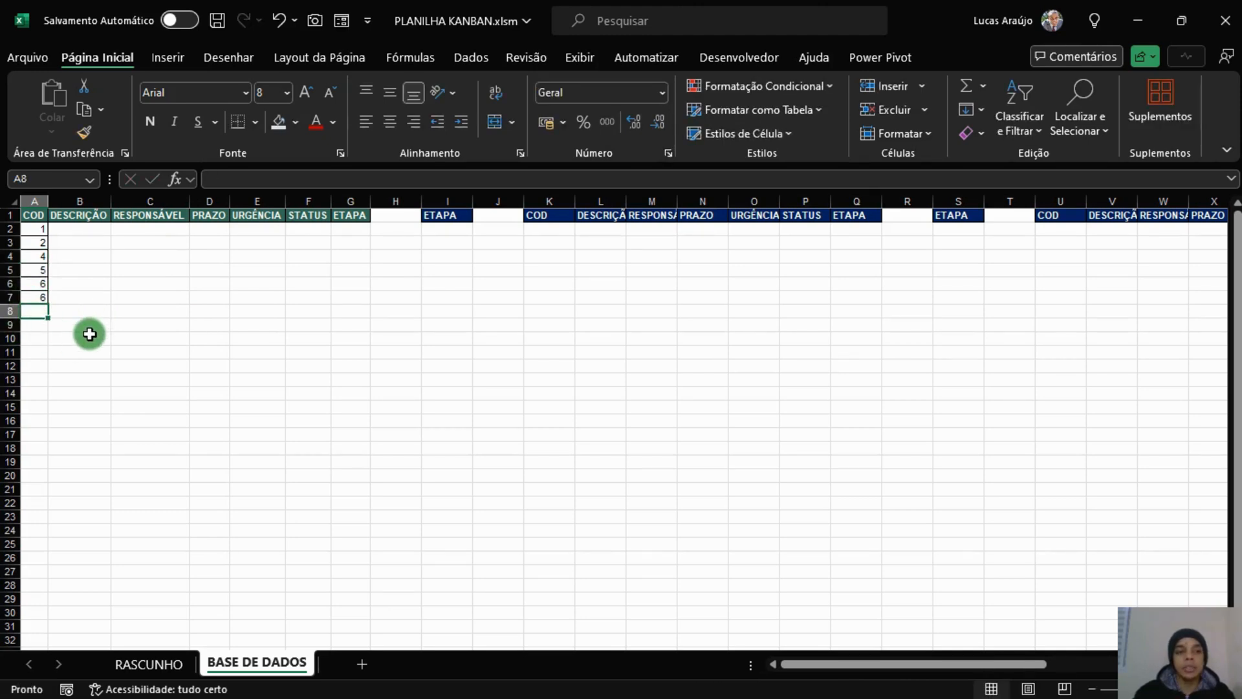
Clear all the sample codes from A2:A7 in the COD column.
{"action": "left_click", "coordinate": [40, 303]}
{"action": "left_click_drag", "start_coordinate": [38, 295], "coordinate": [31, 232]}
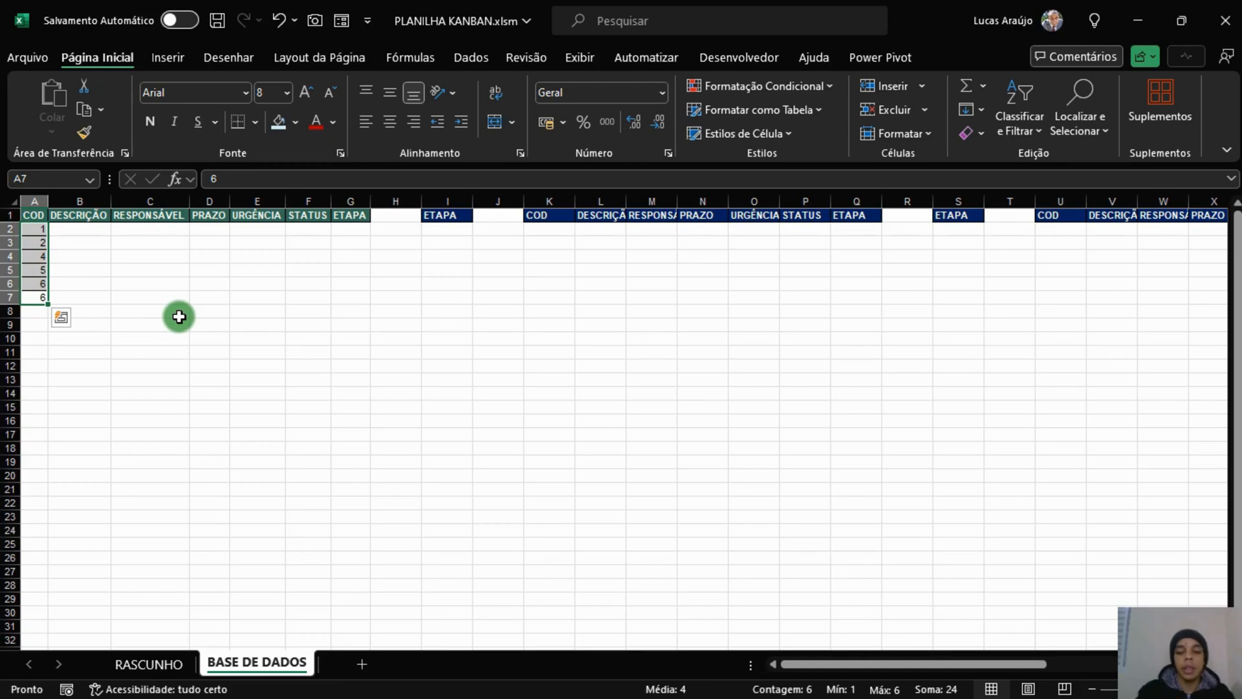
{"action": "key", "text": "BackSpace"}
{"action": "key", "text": "Escape"}
{"action": "key", "text": "Delete"}
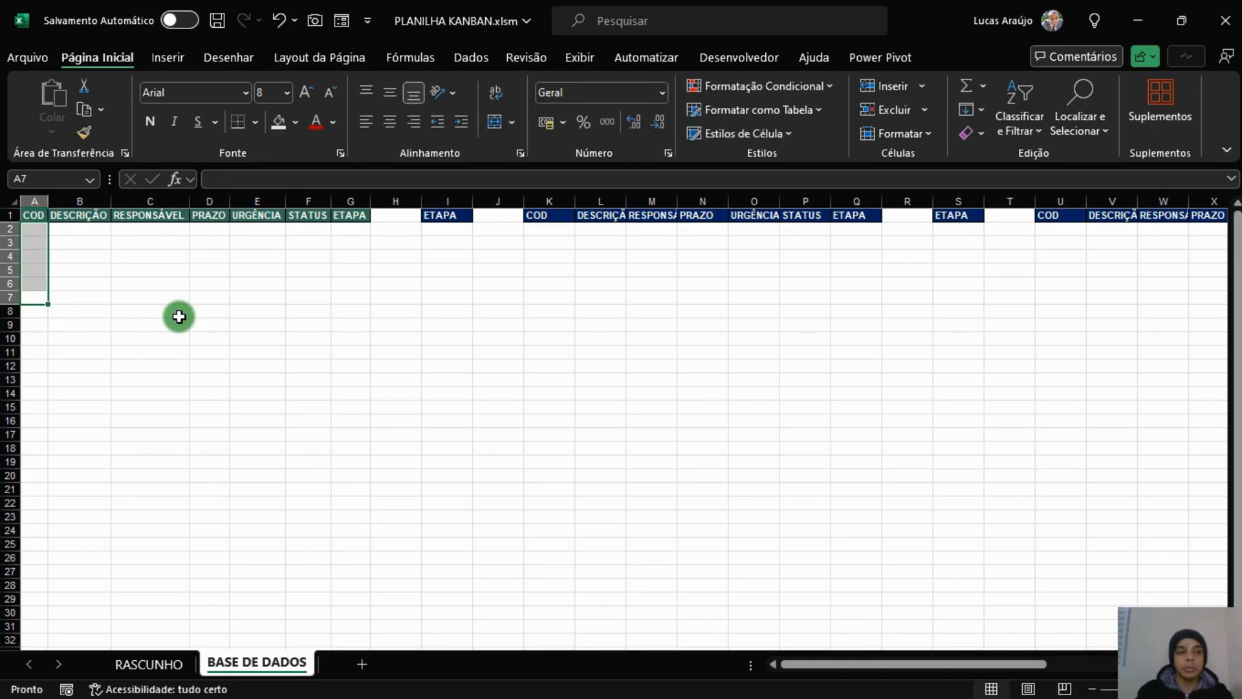
Begin a MÁXIMO formula in A2 with the range A1:A1 as its argument.
{"action": "key", "text": "Up"}
{"action": "key", "text": "Up"}
{"action": "key", "text": "Up"}
{"action": "key", "text": "Up"}
{"action": "key", "text": "Up"}
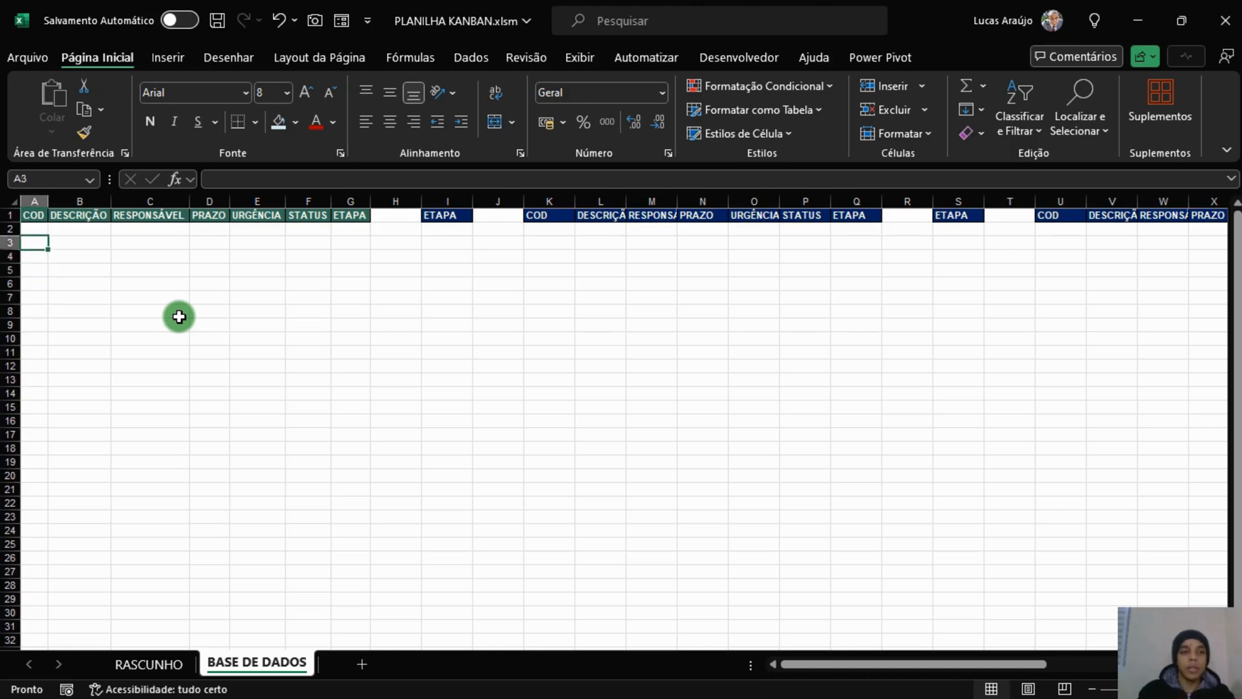
{"action": "type", "text": "=MÁXIMO*"}
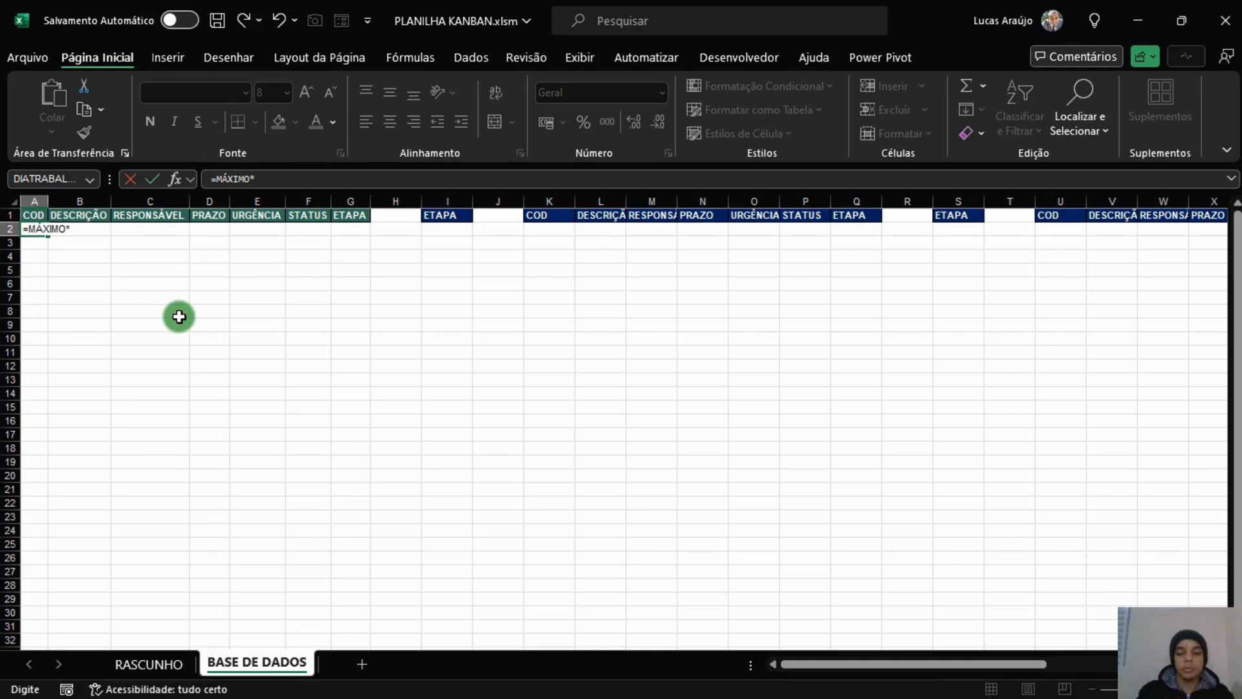
{"action": "key", "text": "BackSpace"}
{"action": "type", "text": "("}
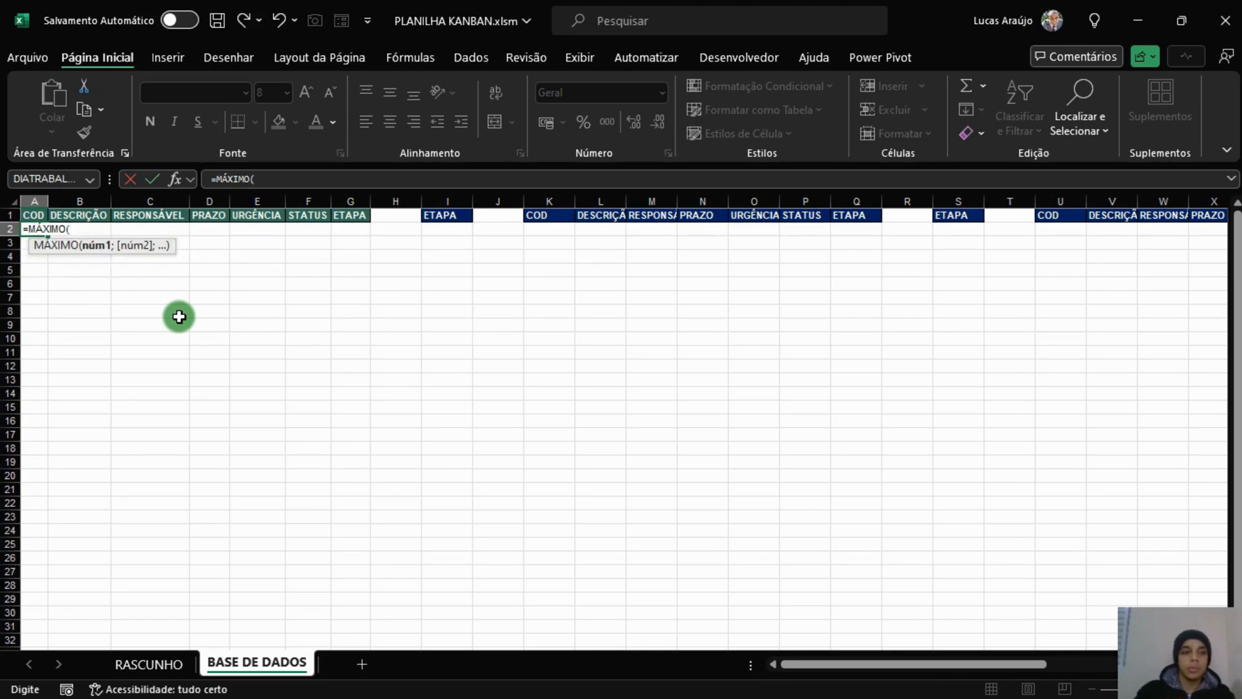
{"action": "left_click", "coordinate": [35, 215]}
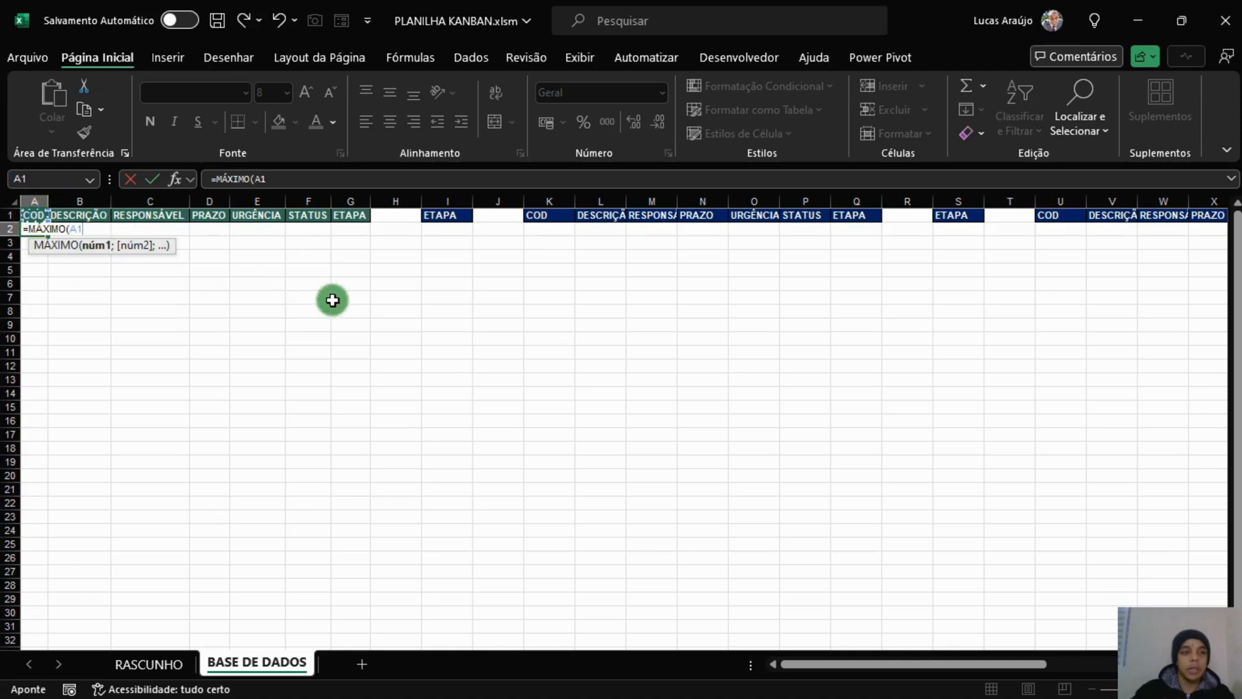
{"action": "key", "text": "F8"}
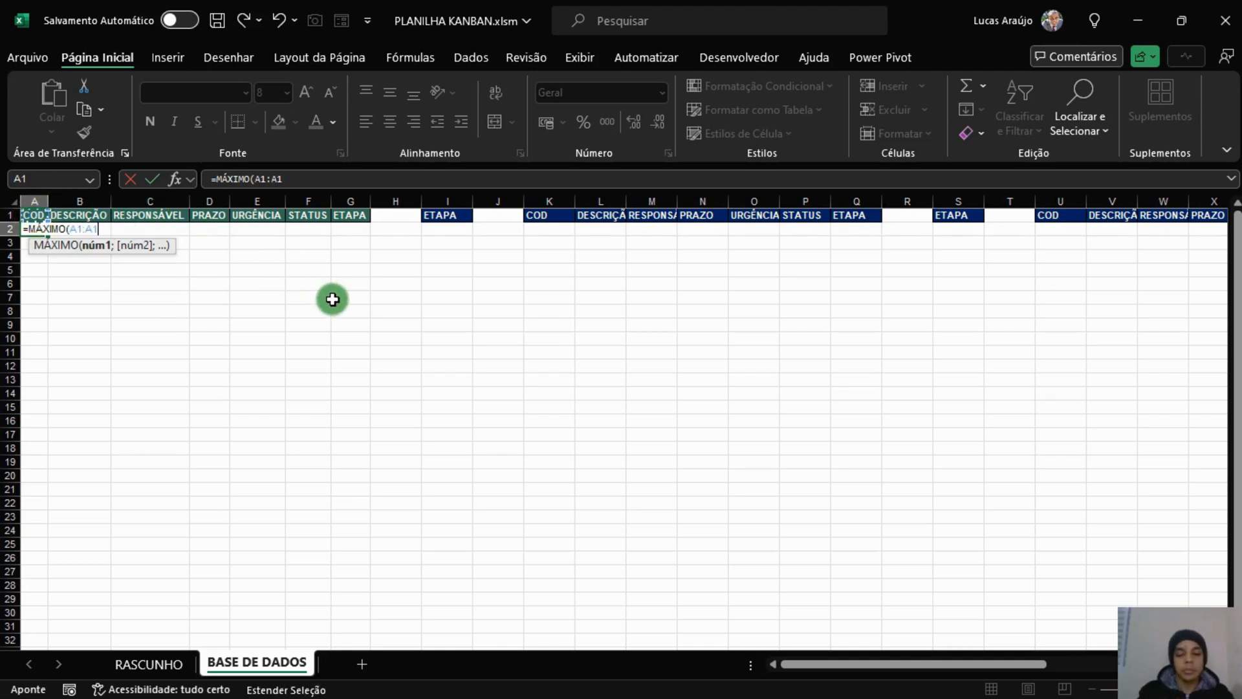
Enter the formula =MÁXIMO($A$1:A1)+1 in cell A2, with the first reference made absolute.
{"action": "type", "text": ")+1"}
{"action": "key", "text": "Return"}
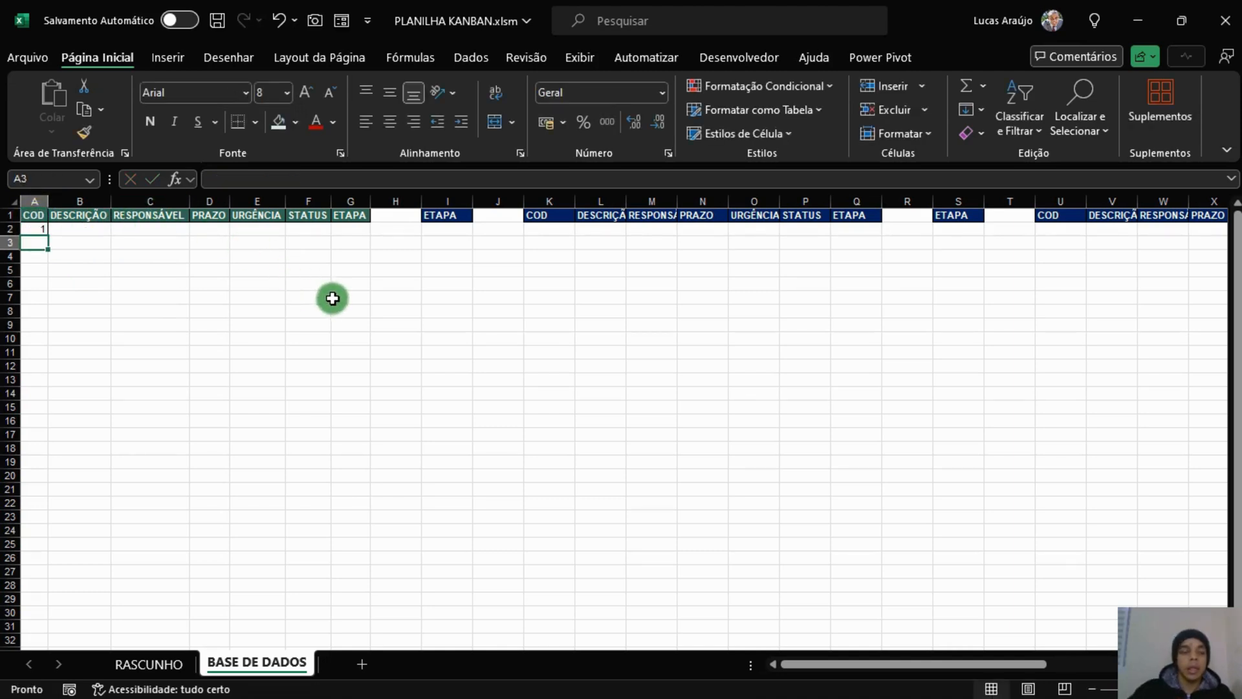
{"action": "left_click", "coordinate": [55, 280]}
{"action": "left_click", "coordinate": [33, 230]}
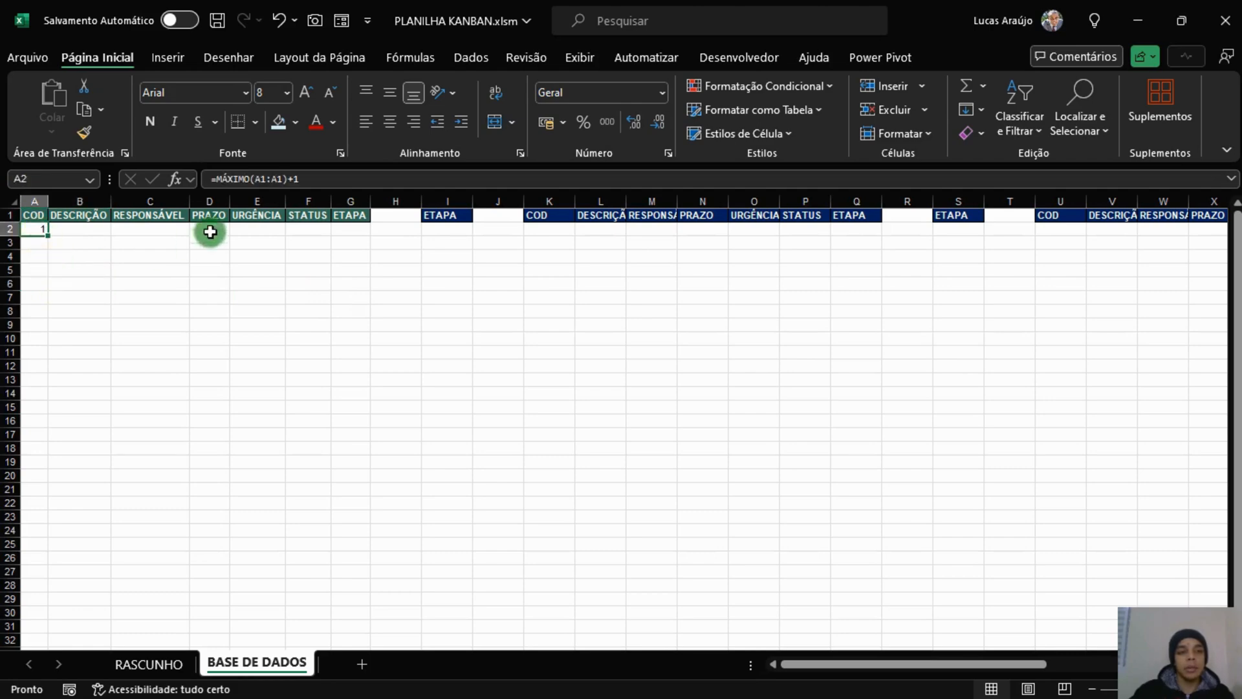
{"action": "left_click", "coordinate": [253, 182]}
{"action": "key", "text": "F4"}
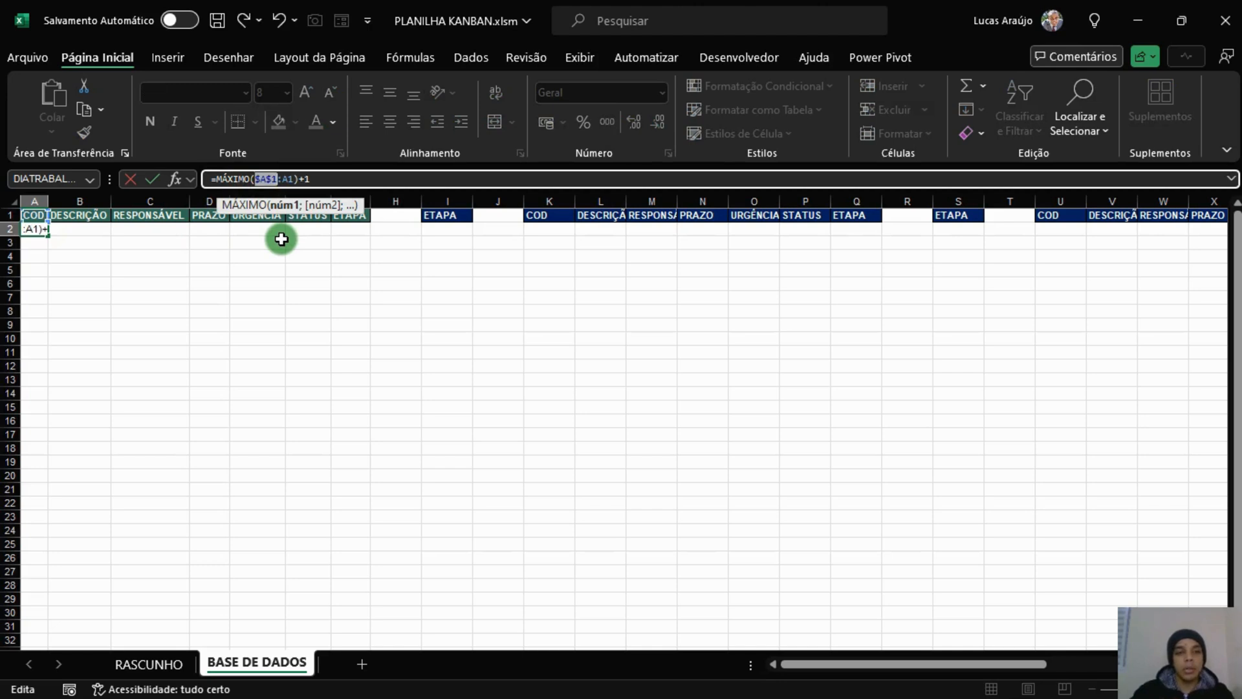
{"action": "key", "text": "Return"}
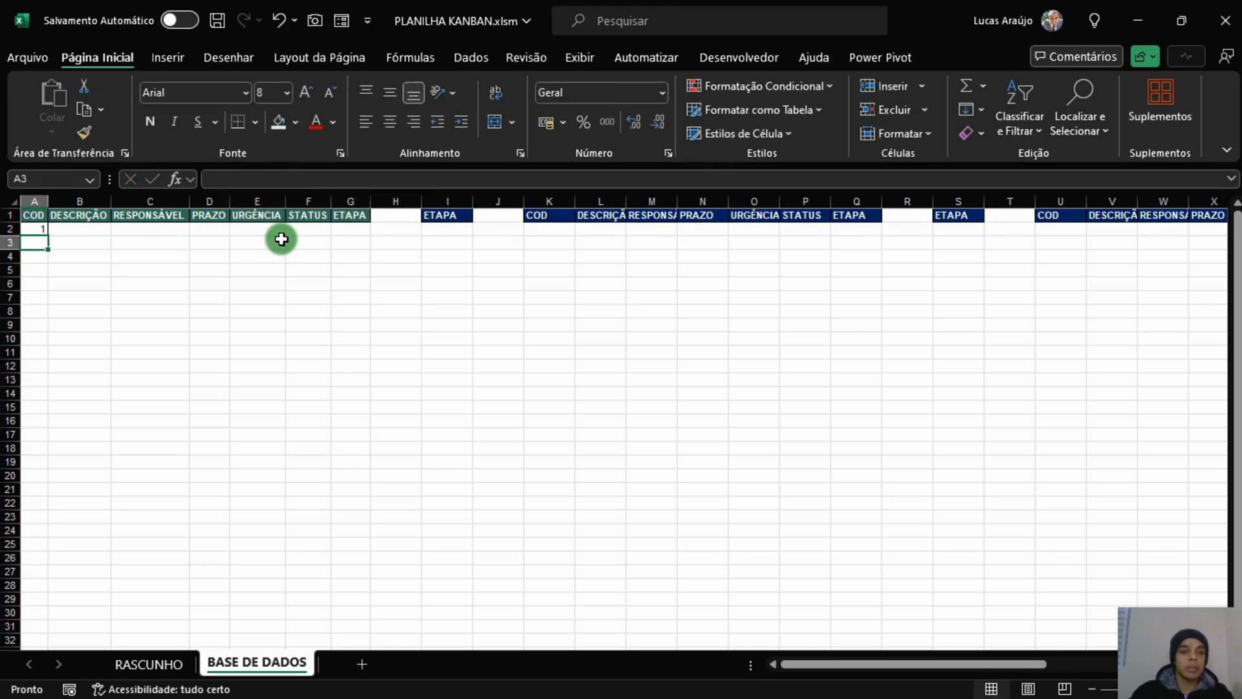
Fill the A2 formula down through A16 and check the formulas in A2 and A3.
{"action": "left_click", "coordinate": [38, 232]}
{"action": "left_click_drag", "start_coordinate": [47, 238], "coordinate": [45, 424]}
{"action": "left_click", "coordinate": [256, 424]}
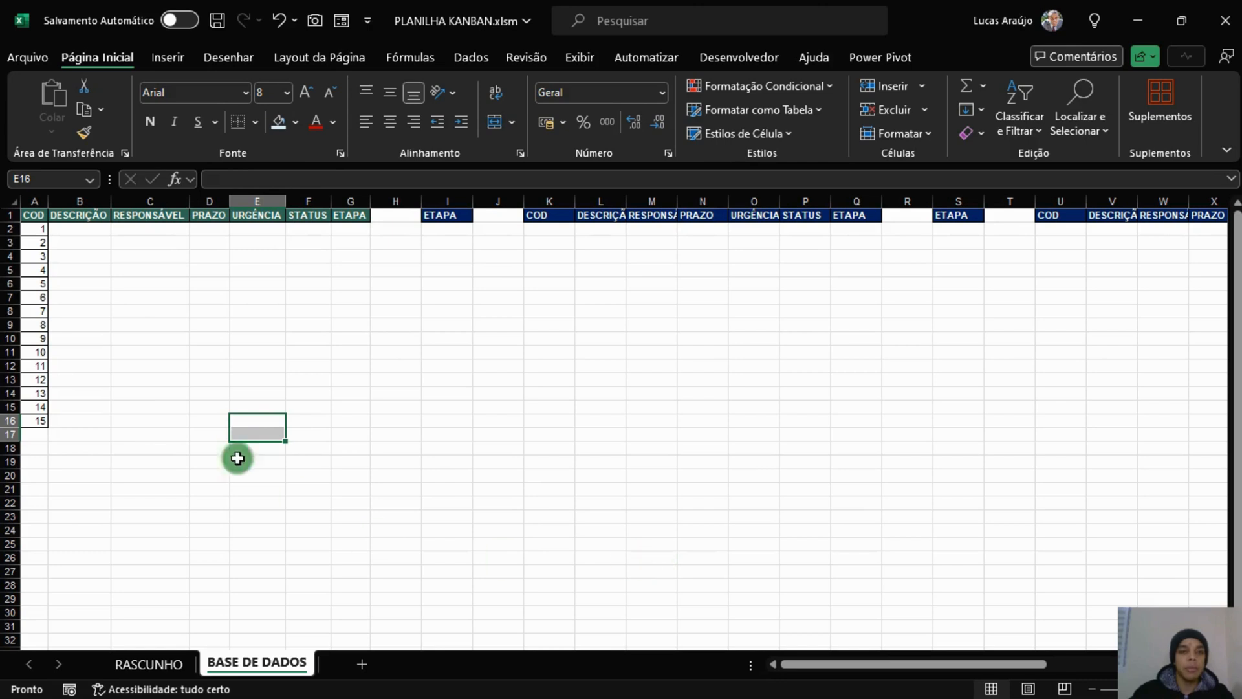
{"action": "left_click", "coordinate": [36, 230]}
{"action": "left_click", "coordinate": [35, 215]}
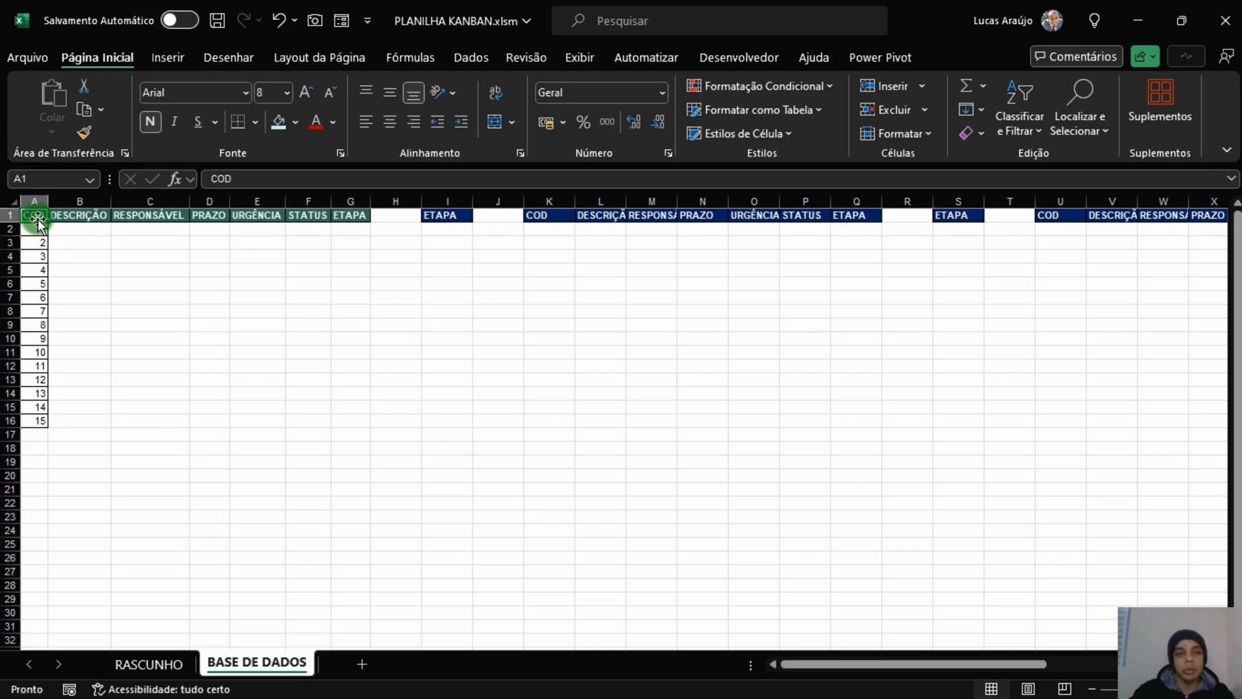
{"action": "left_click", "coordinate": [43, 229]}
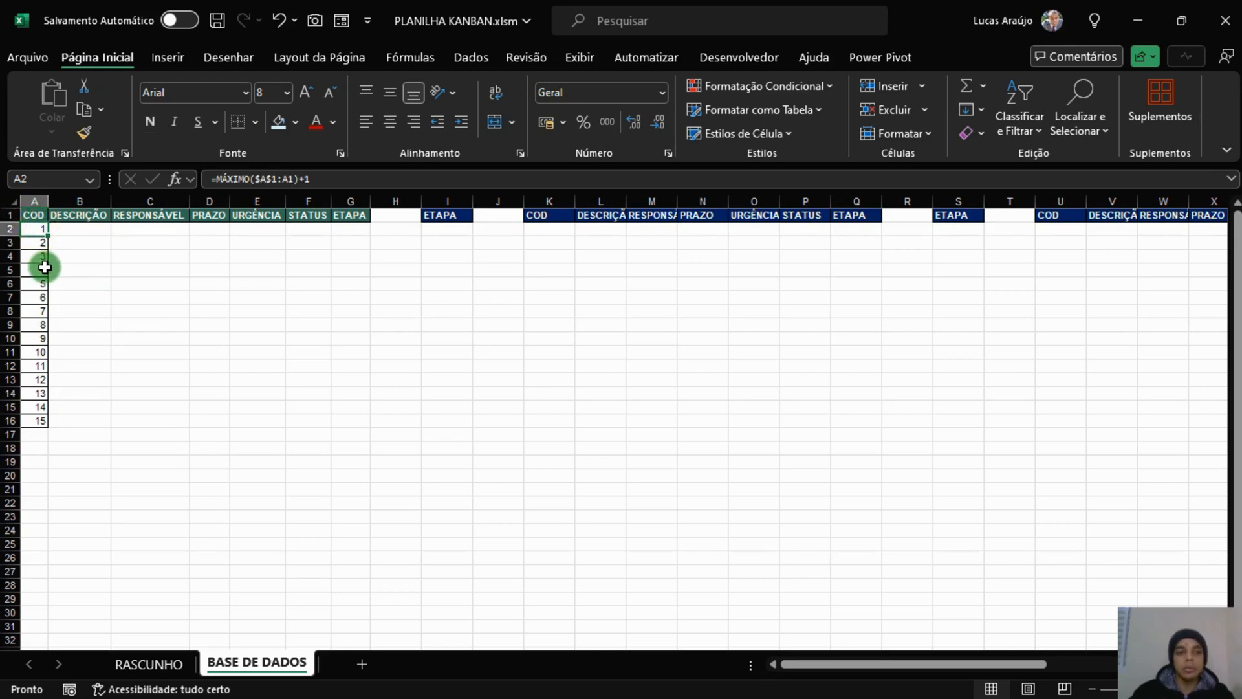
{"action": "left_click", "coordinate": [32, 243]}
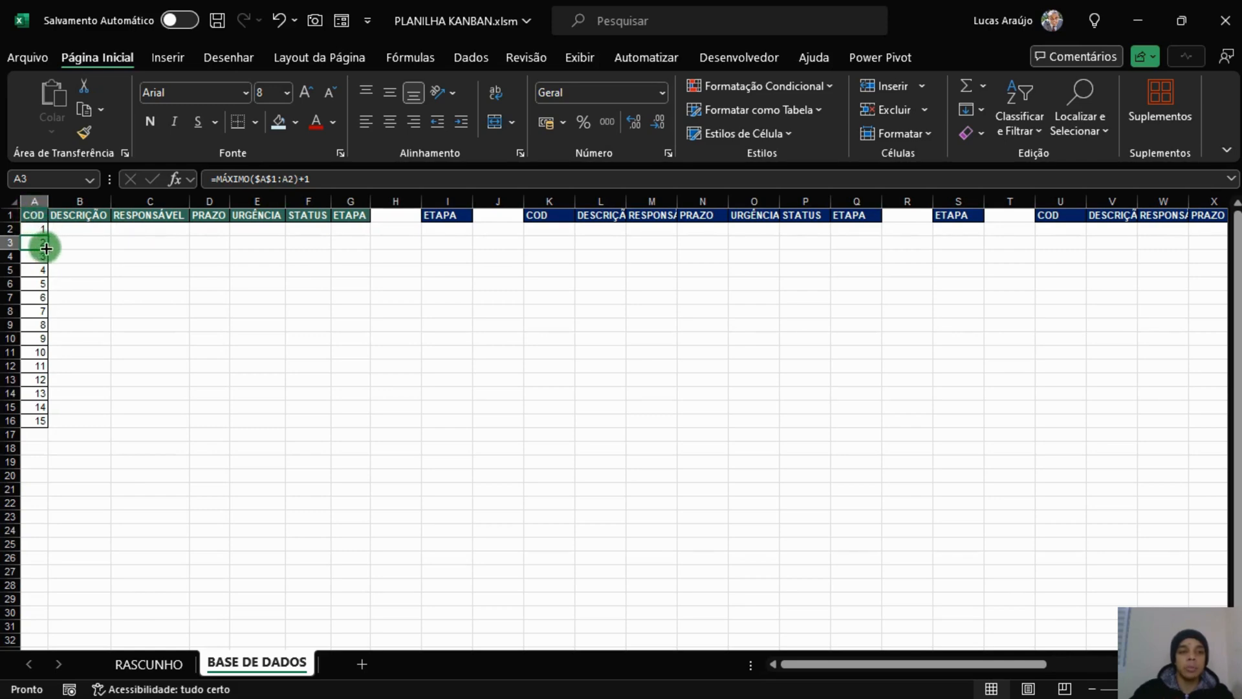
Delete row 6 and extend the code formula from A15 down to A24.
{"action": "right_click", "coordinate": [9, 285]}
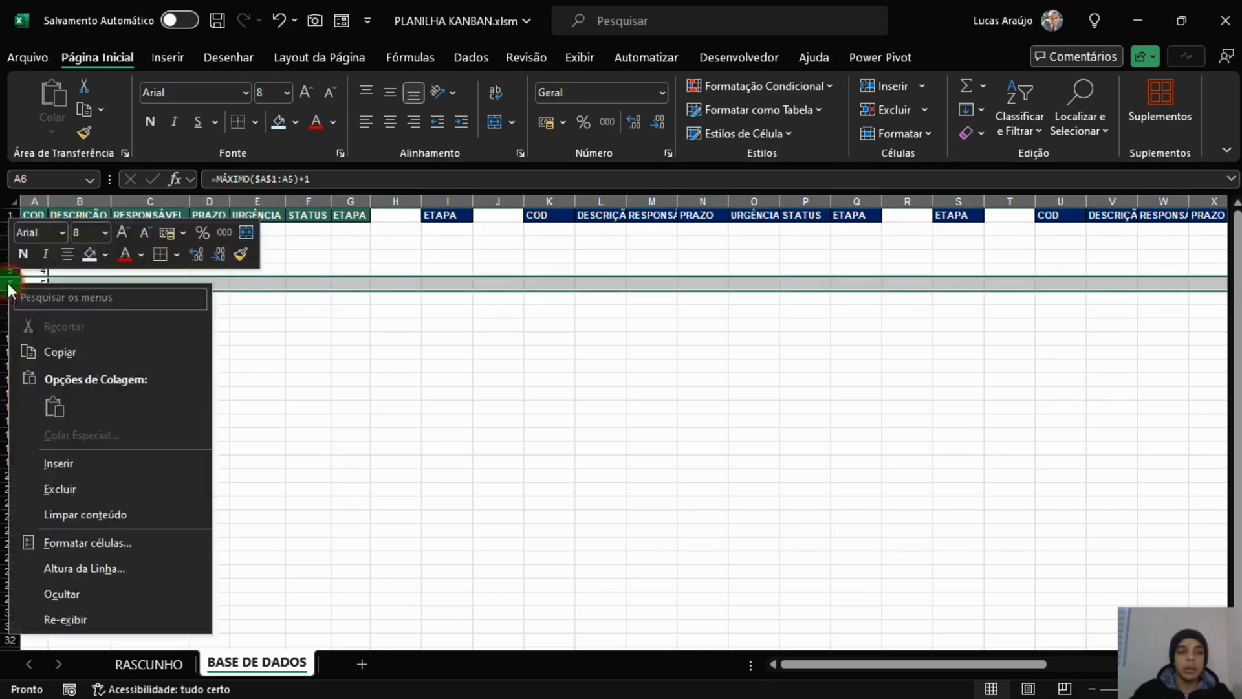
{"action": "left_click", "coordinate": [53, 488]}
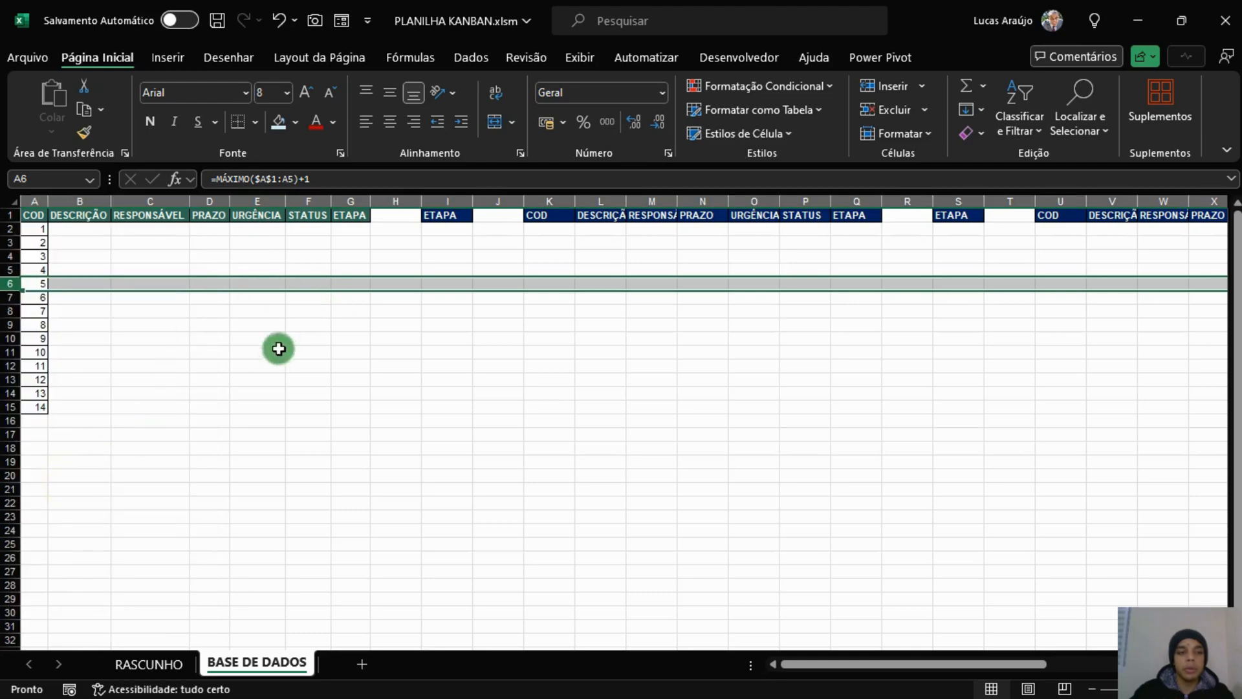
{"action": "left_click", "coordinate": [36, 283]}
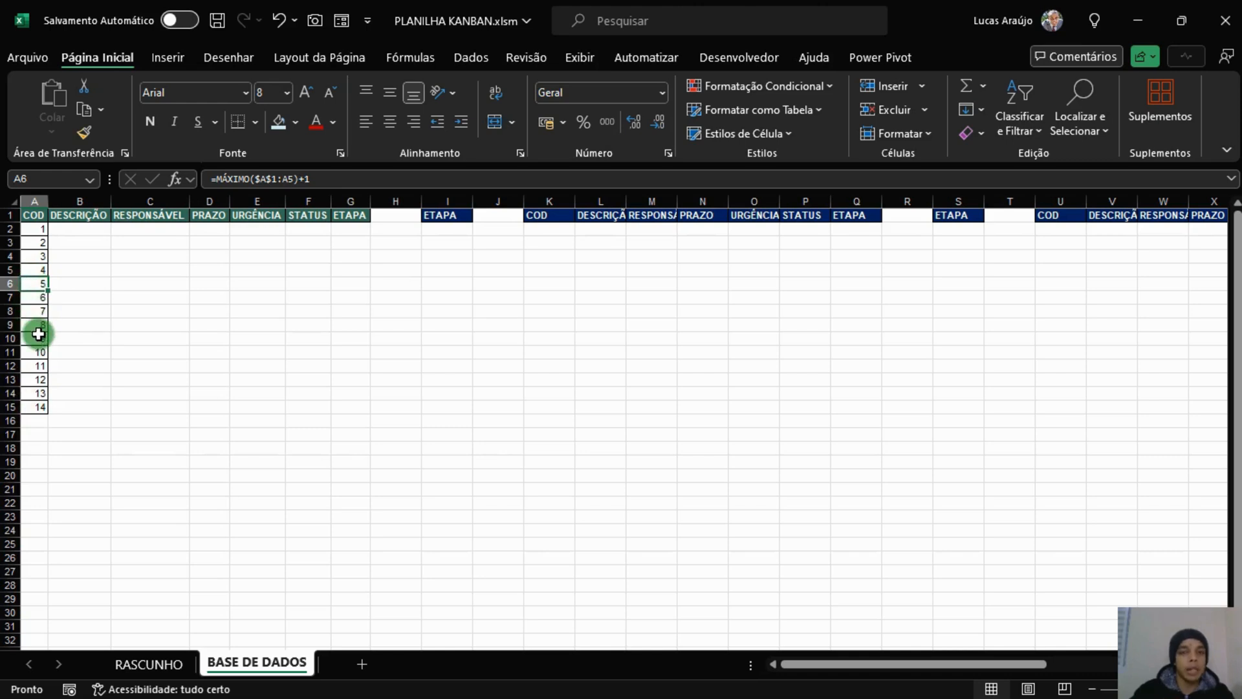
{"action": "left_click", "coordinate": [34, 408]}
{"action": "left_click_drag", "start_coordinate": [48, 413], "coordinate": [46, 534]}
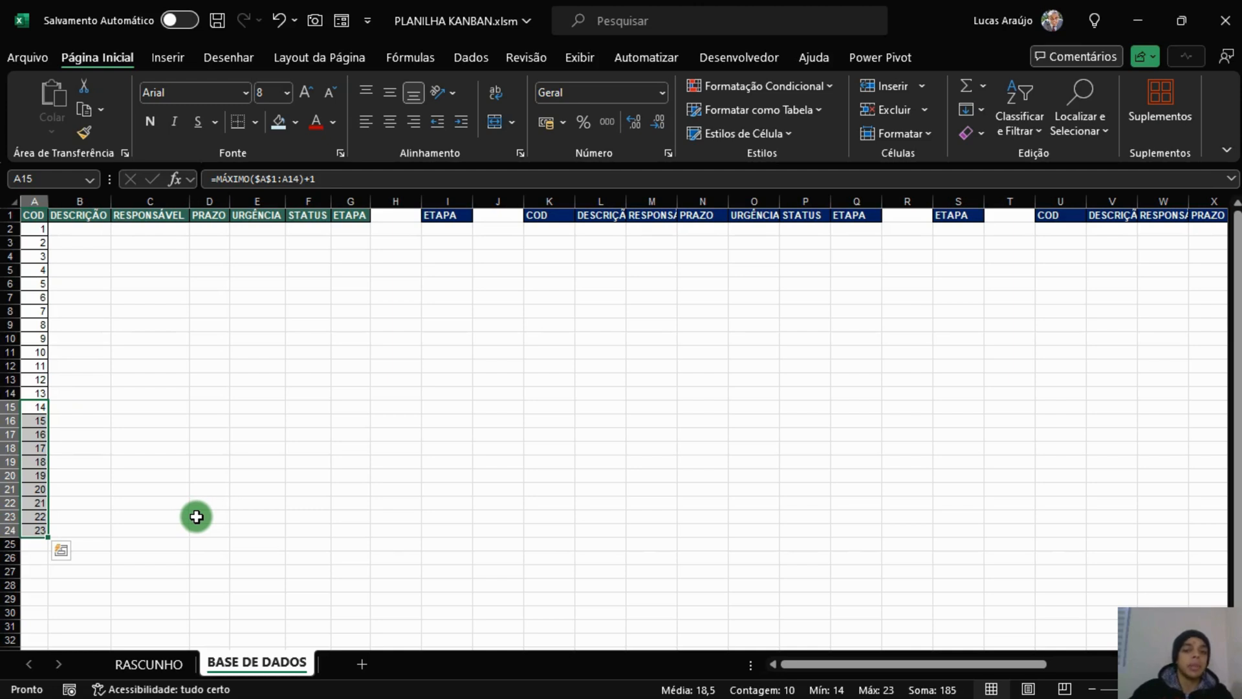
Clear the contents of cells A2 to A24 in the COD column.
{"action": "left_click", "coordinate": [37, 231]}
{"action": "left_click_drag", "start_coordinate": [37, 242], "coordinate": [24, 523]}
{"action": "key", "text": "Delete"}
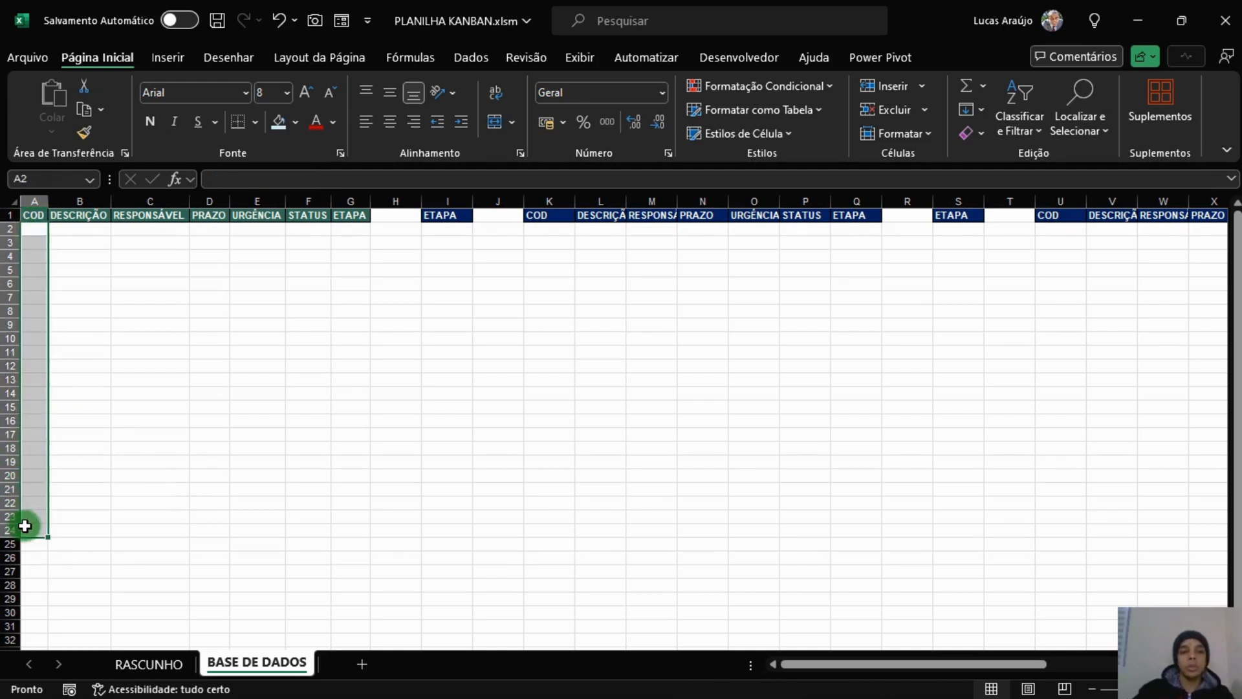
Enter the value 1 in cell A2 under the COD header.
{"action": "left_click", "coordinate": [36, 229]}
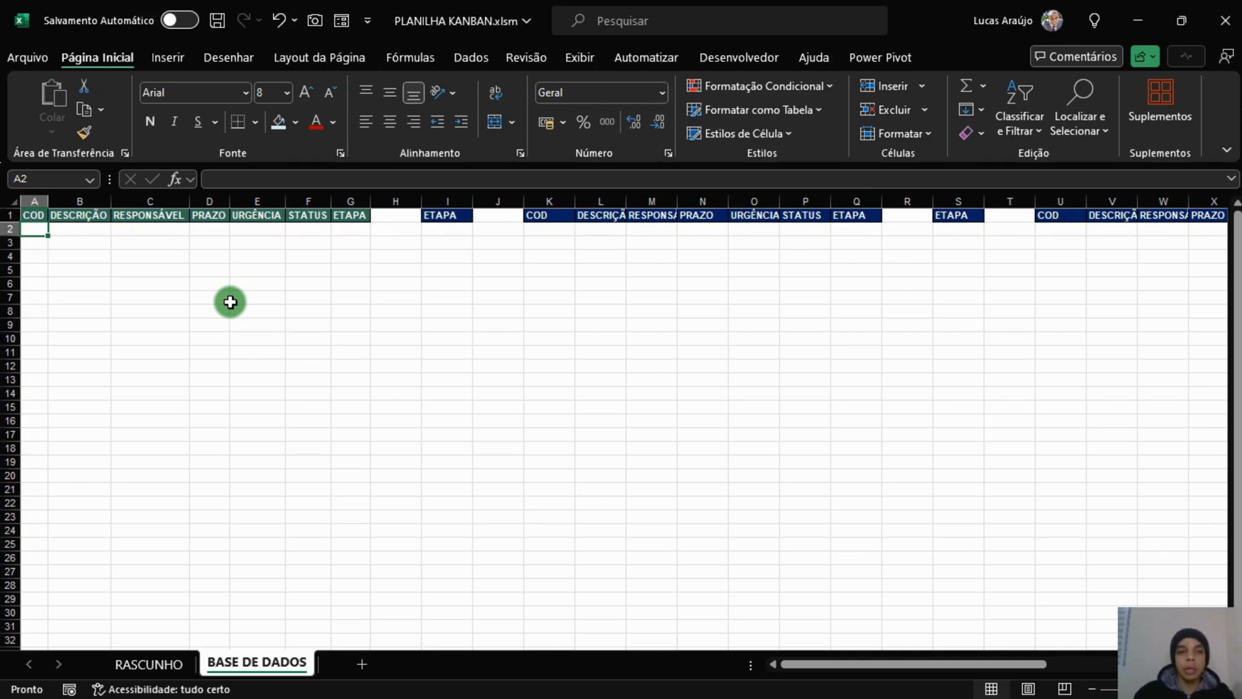
{"action": "type", "text": "1"}
{"action": "left_click", "coordinate": [208, 285]}
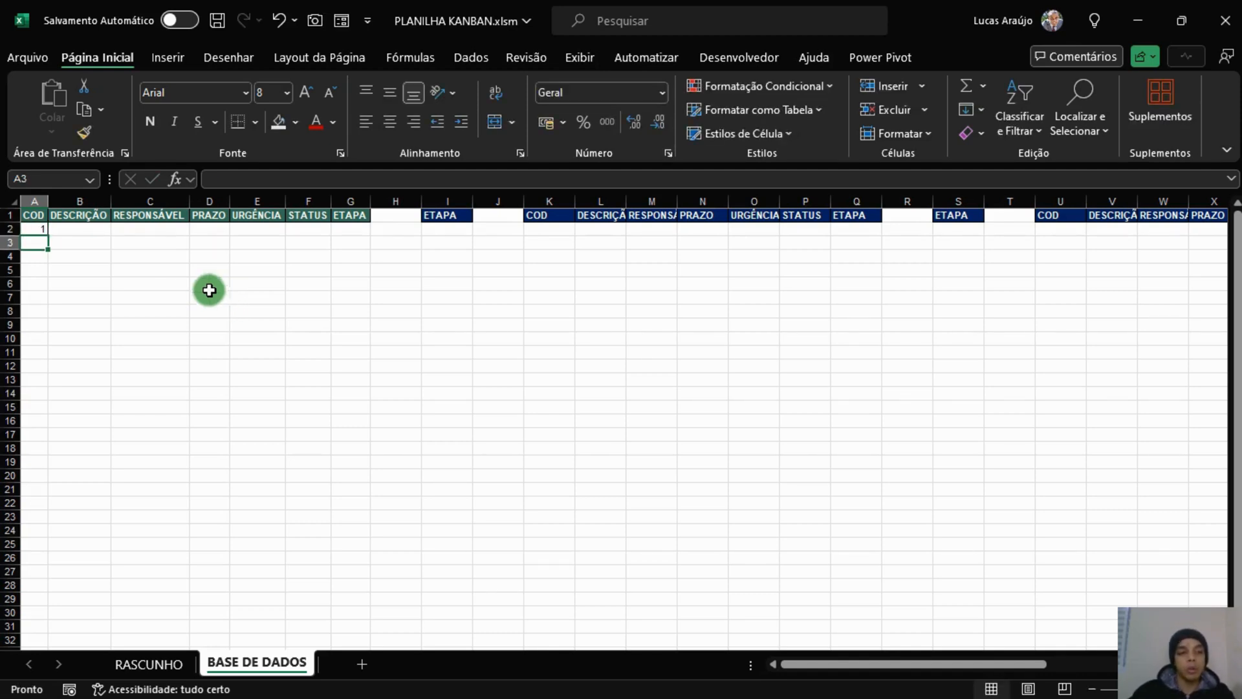
Apply the custom number format "AT-"0000 to cell A2.
{"action": "left_click", "coordinate": [38, 232]}
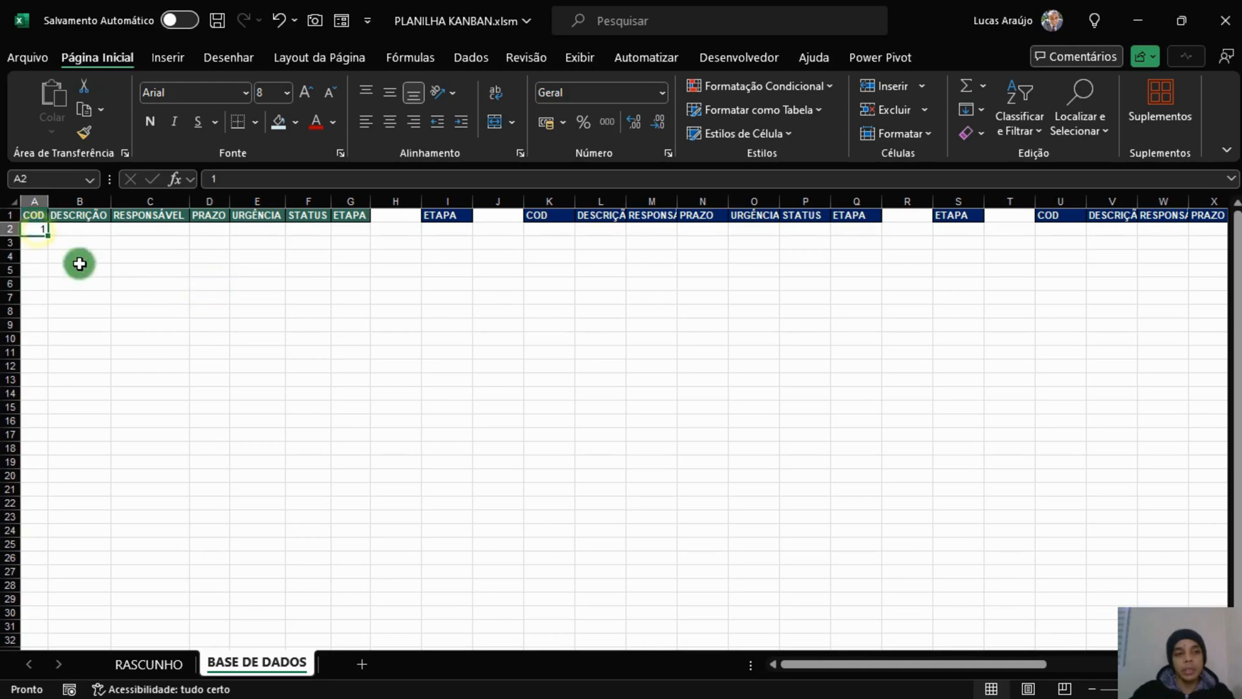
{"action": "left_click", "coordinate": [665, 153]}
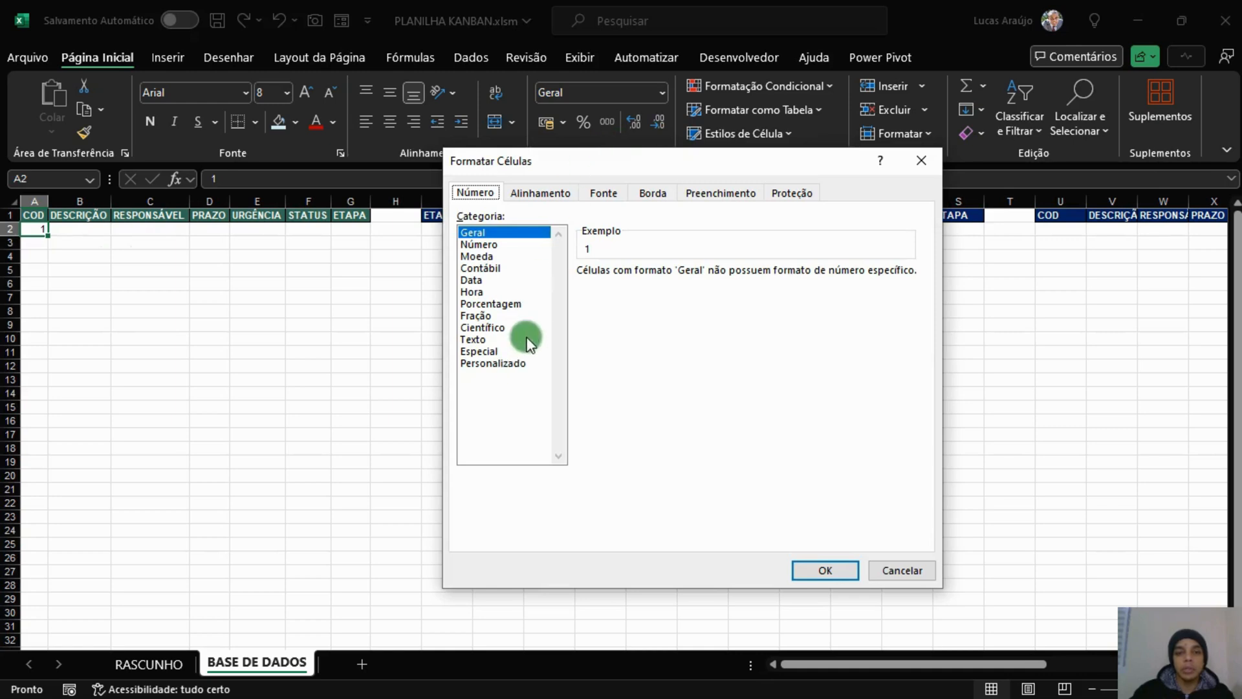
{"action": "left_click_drag", "start_coordinate": [648, 159], "coordinate": [668, 188]}
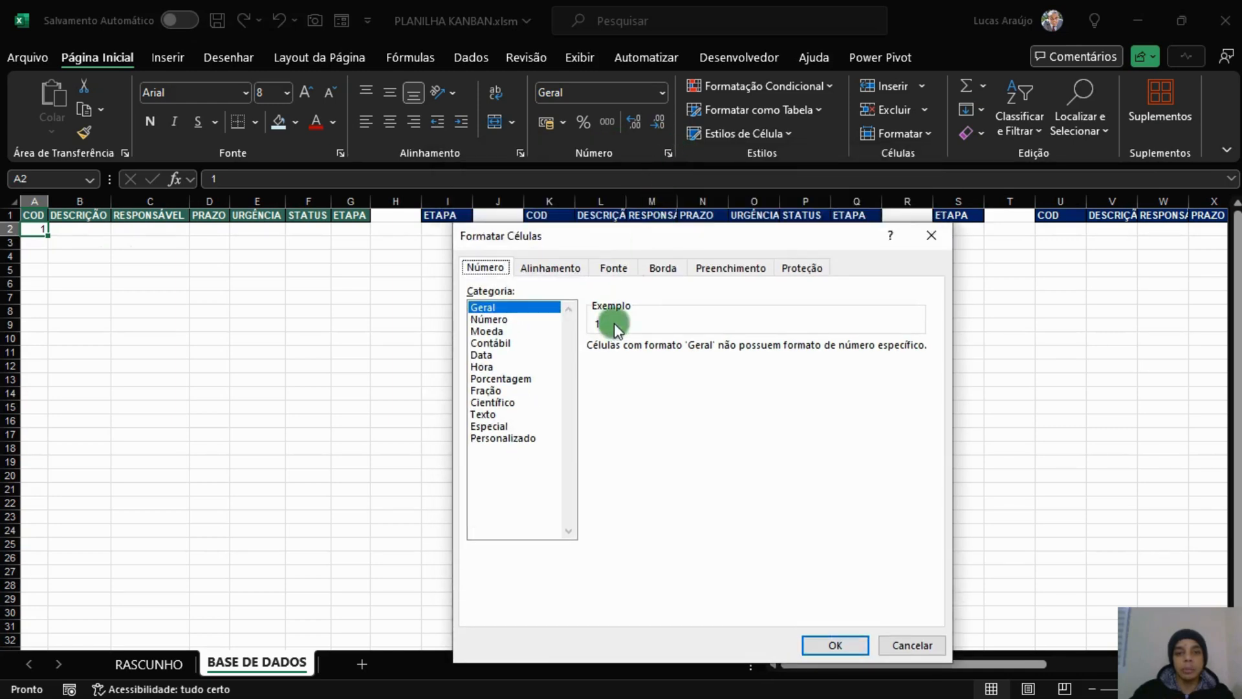
{"action": "left_click", "coordinate": [493, 438]}
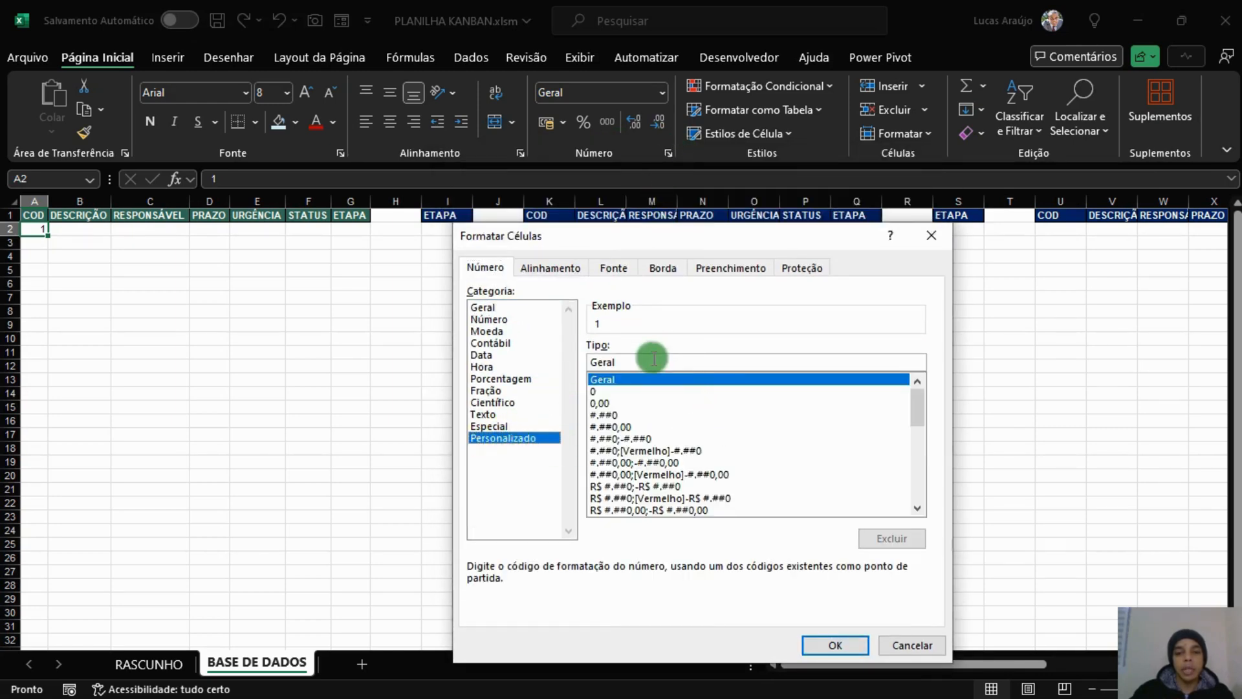
{"action": "left_click_drag", "start_coordinate": [649, 363], "coordinate": [528, 361]}
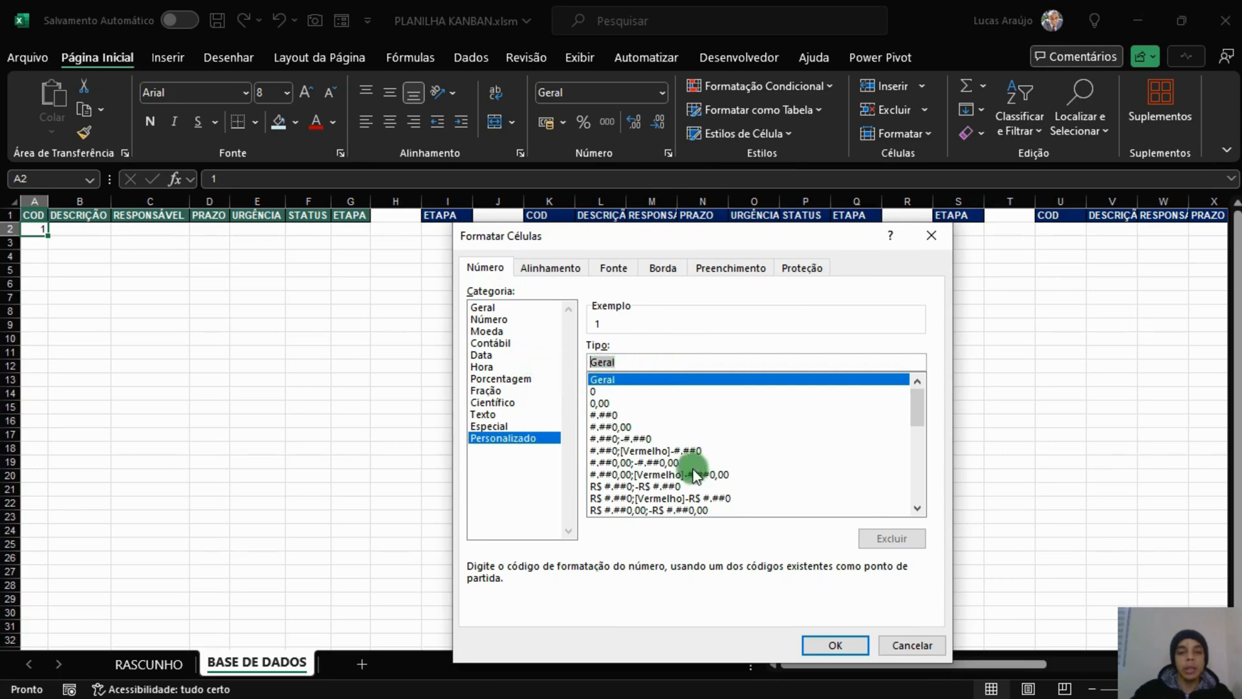
{"action": "type", "text": "\""}
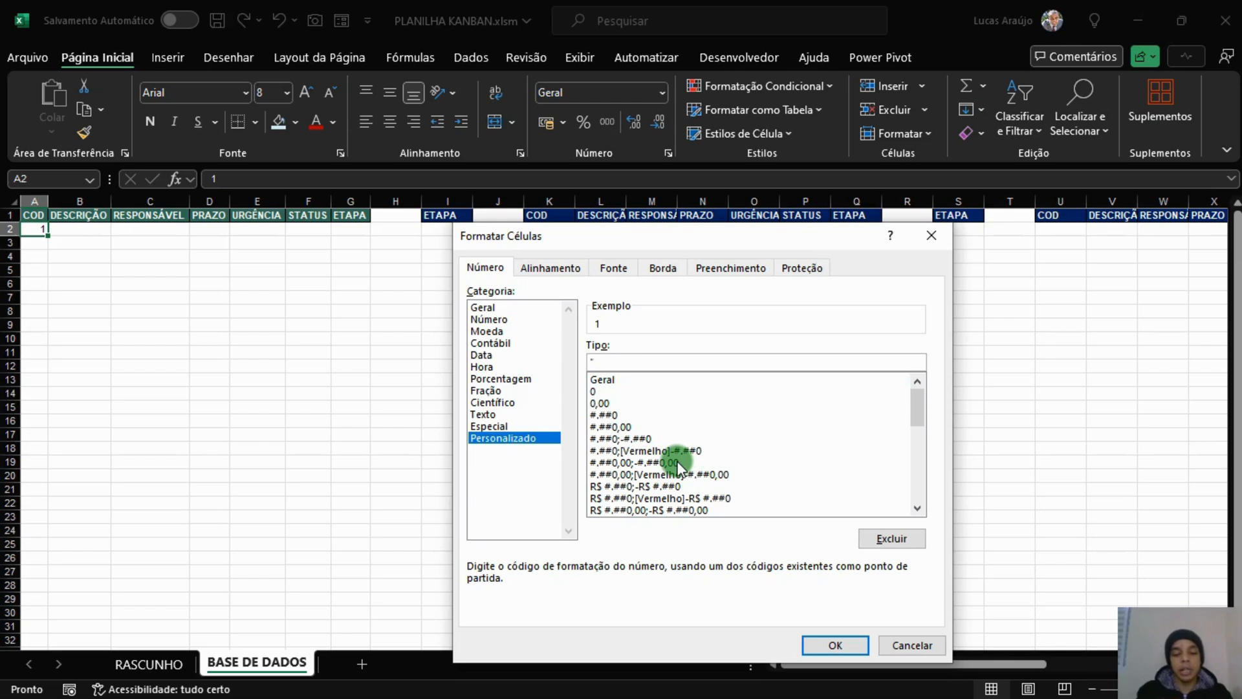
{"action": "type", "text": "AT-"}
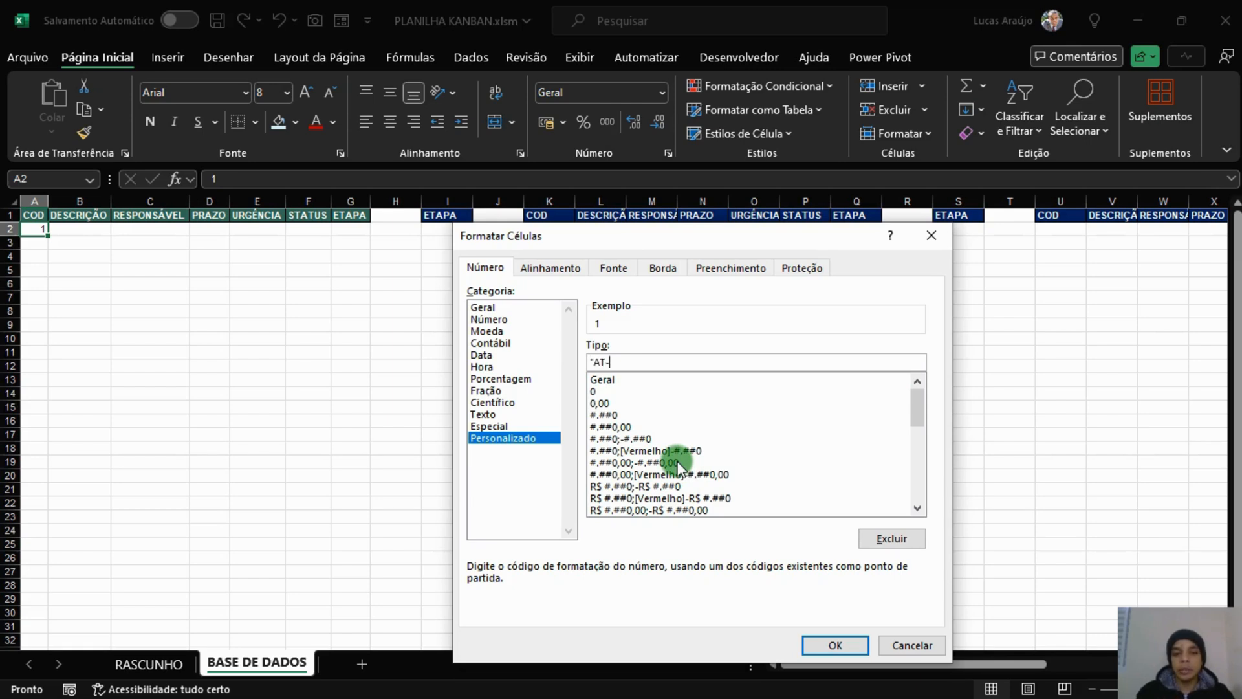
{"action": "type", "text": "\"0000"}
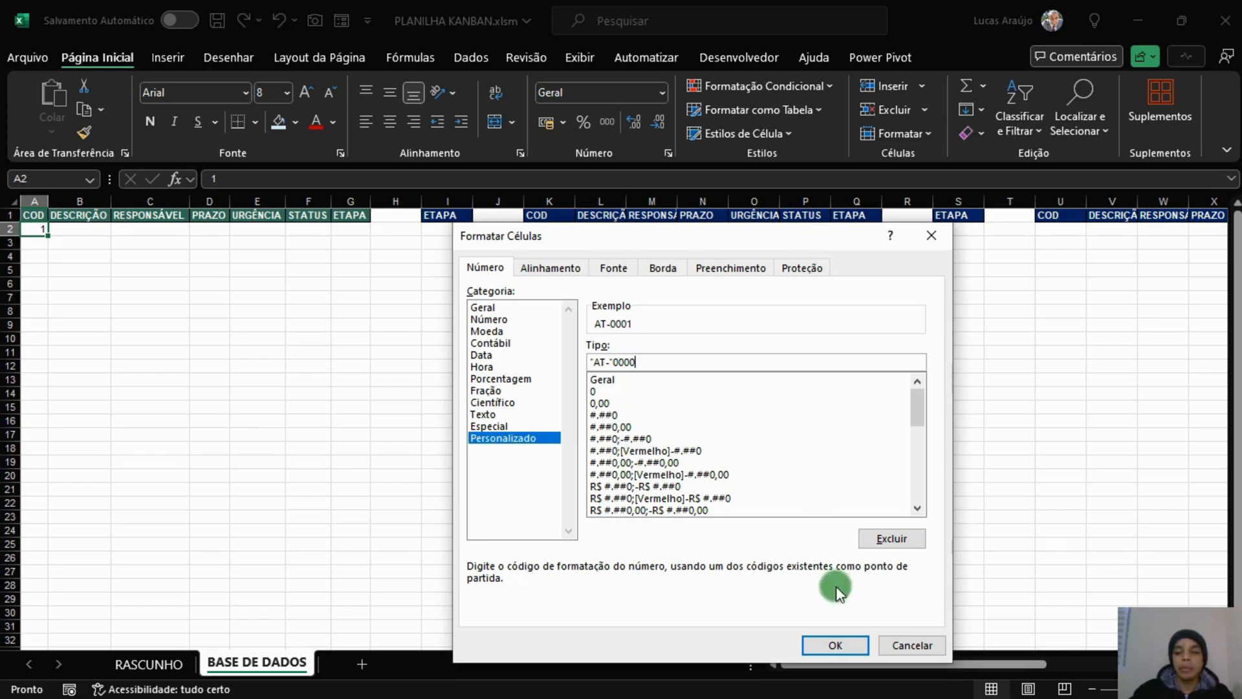
{"action": "left_click", "coordinate": [855, 645]}
{"action": "left_click", "coordinate": [495, 477]}
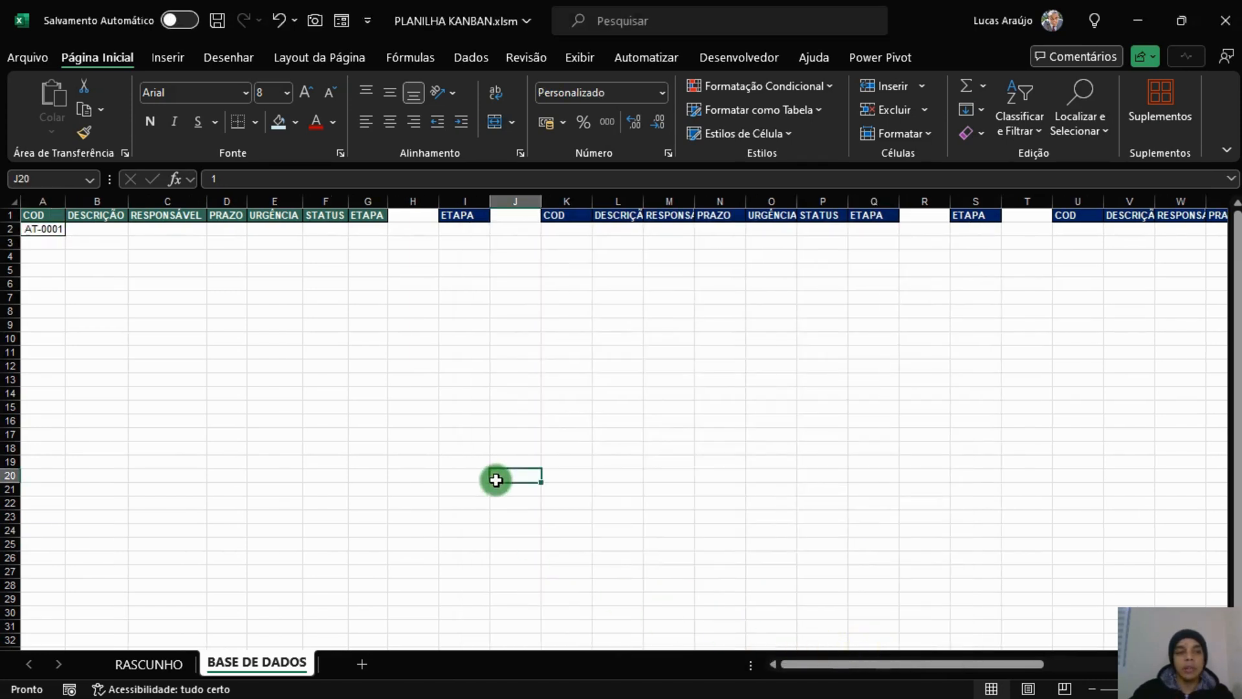
Enter the value 2 in cell A3 under the first code.
{"action": "left_click", "coordinate": [49, 230]}
{"action": "left_click", "coordinate": [59, 248]}
{"action": "left_click_drag", "start_coordinate": [59, 249], "coordinate": [61, 257]}
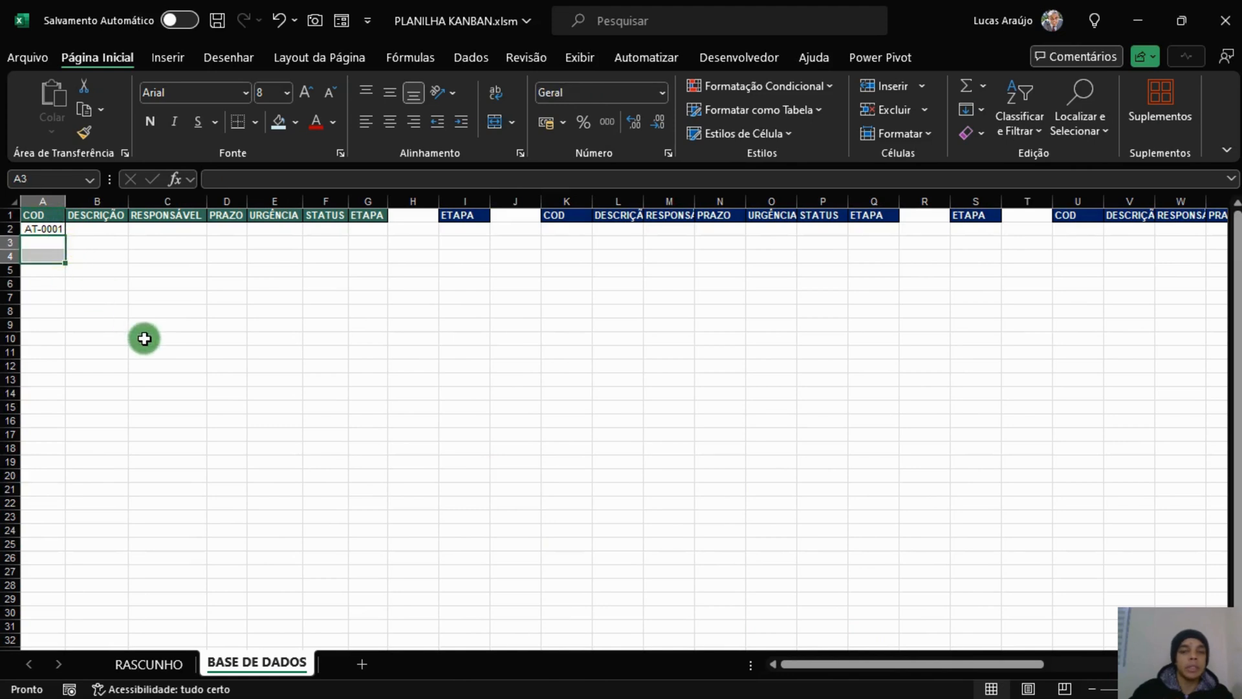
{"action": "left_click", "coordinate": [61, 245]}
{"action": "double_click", "coordinate": [64, 244]}
{"action": "key", "text": "Return"}
{"action": "left_click", "coordinate": [97, 278]}
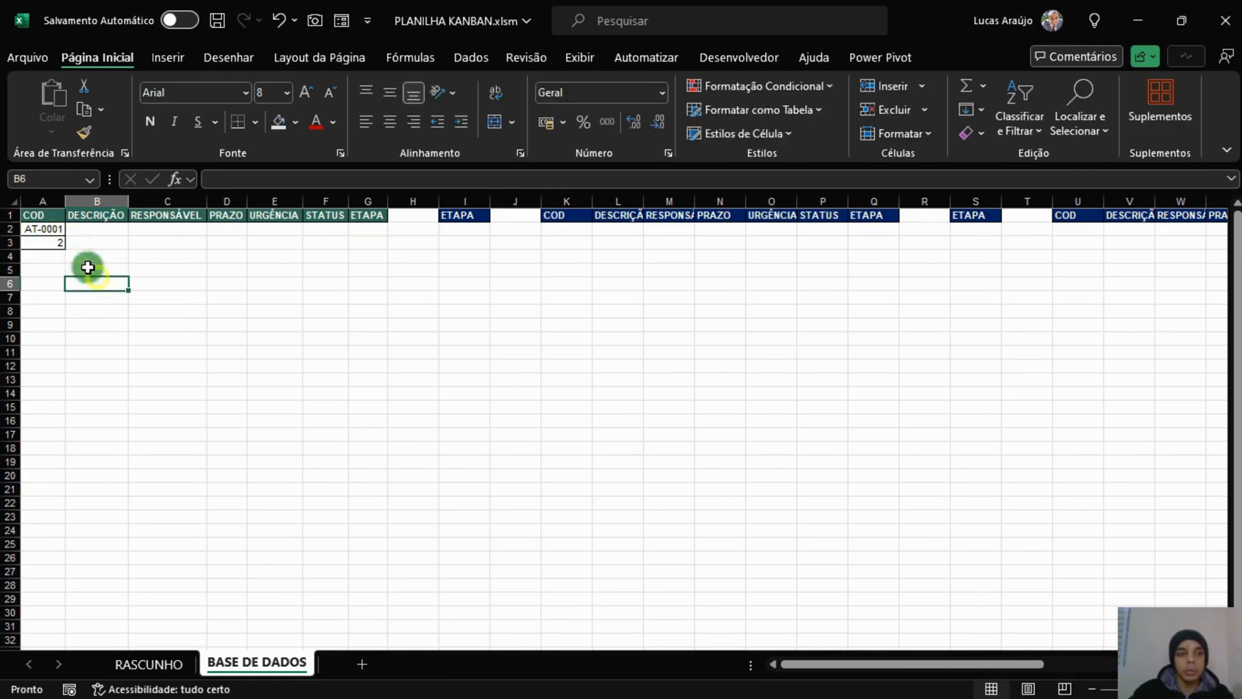
Apply the custom number format "AT-"0000 to the whole COD column A.
{"action": "left_click", "coordinate": [50, 230]}
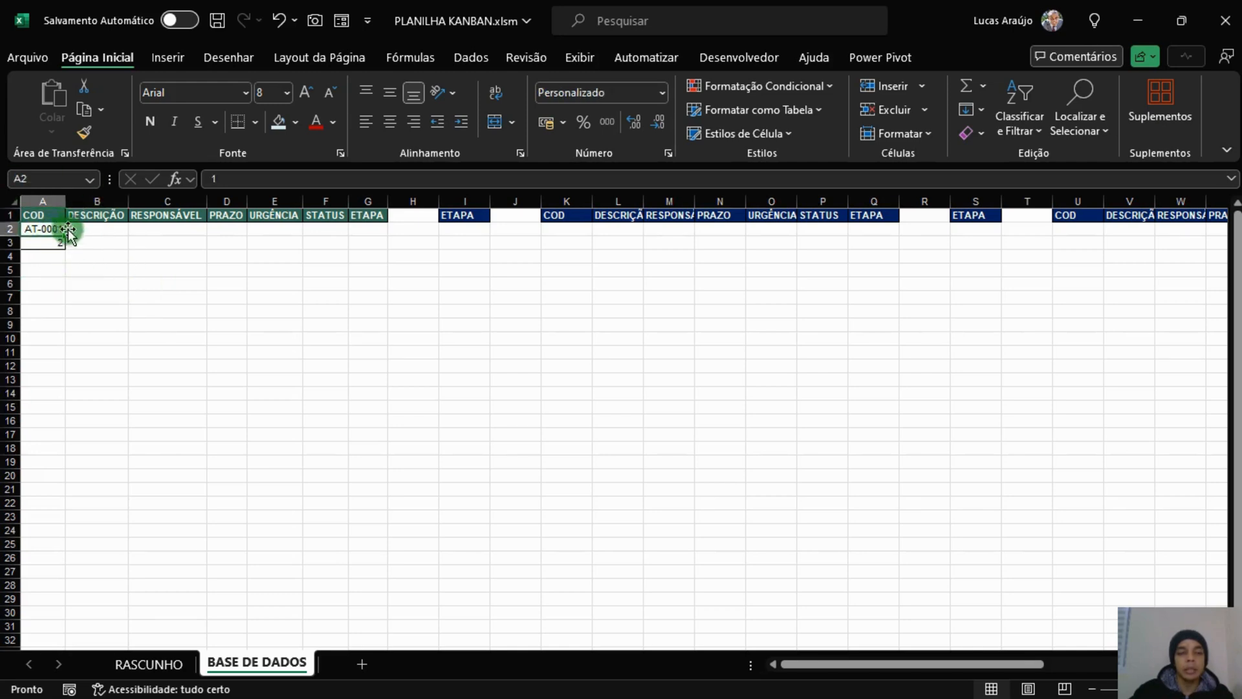
{"action": "left_click", "coordinate": [45, 201]}
{"action": "left_click", "coordinate": [669, 159]}
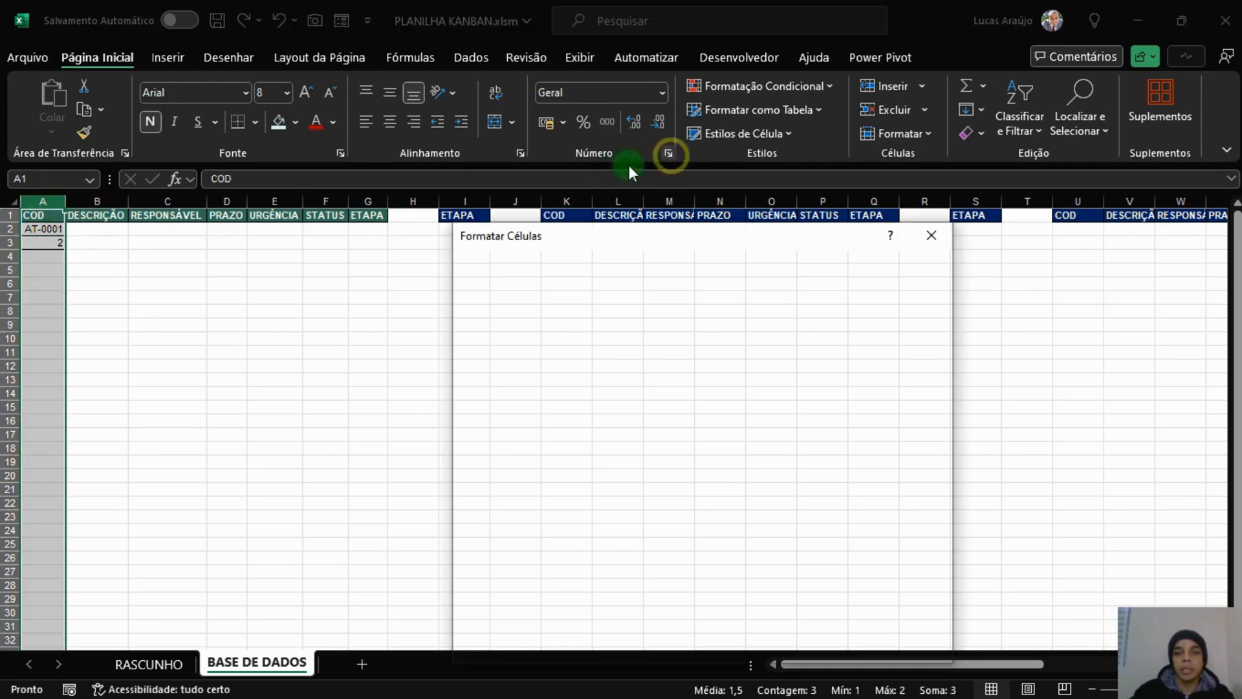
{"action": "left_click", "coordinate": [508, 438]}
{"action": "double_click", "coordinate": [624, 361]}
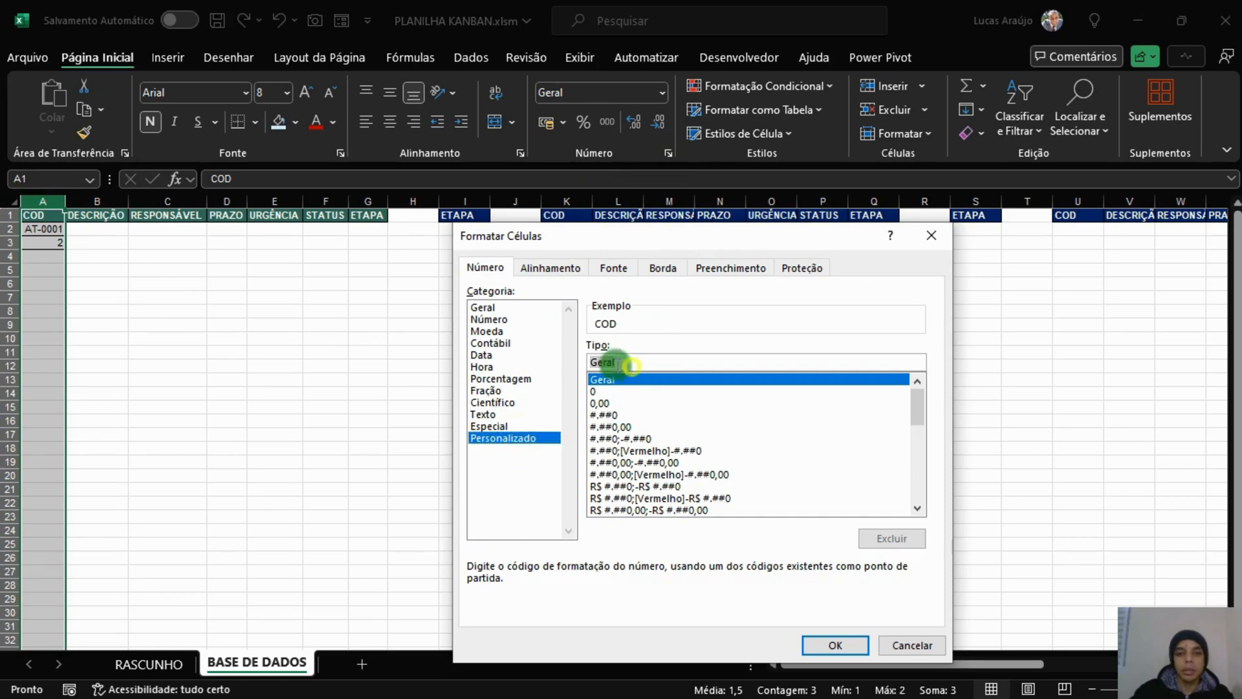
{"action": "type", "text": "\"AT-\"0000"}
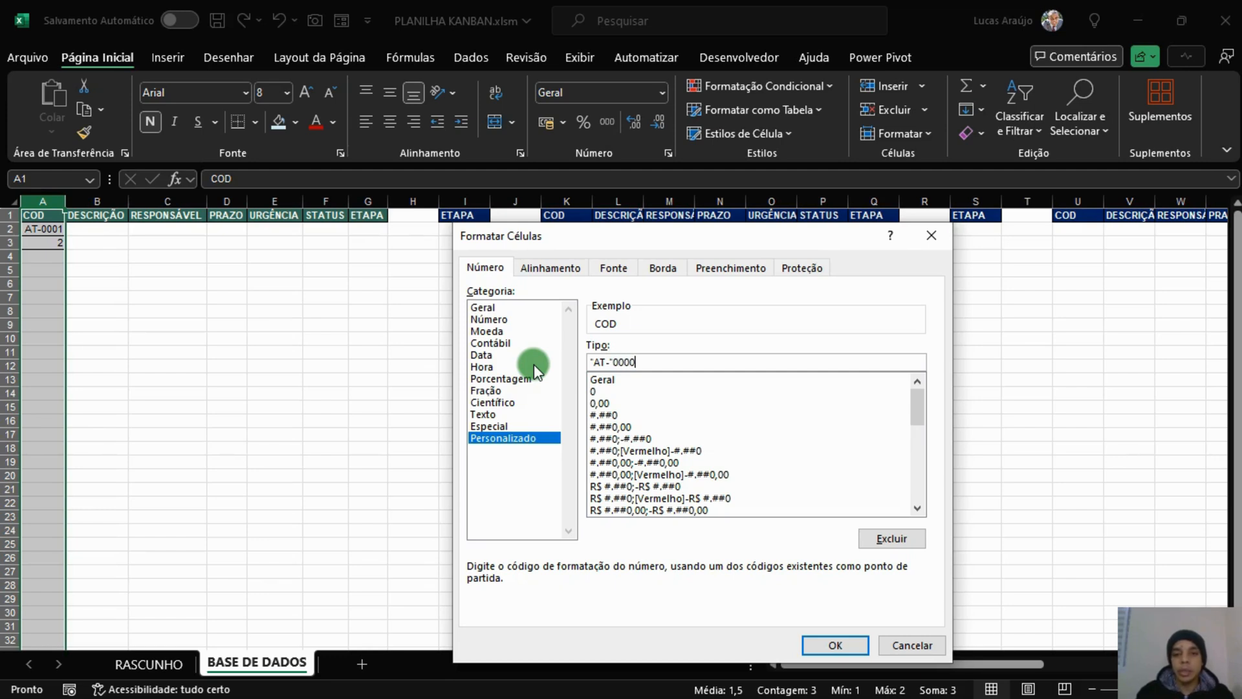
{"action": "left_click", "coordinate": [847, 646]}
{"action": "left_click", "coordinate": [463, 366]}
Enter the value 3 in cell A4 to test the column's code format.
{"action": "left_click", "coordinate": [47, 255]}
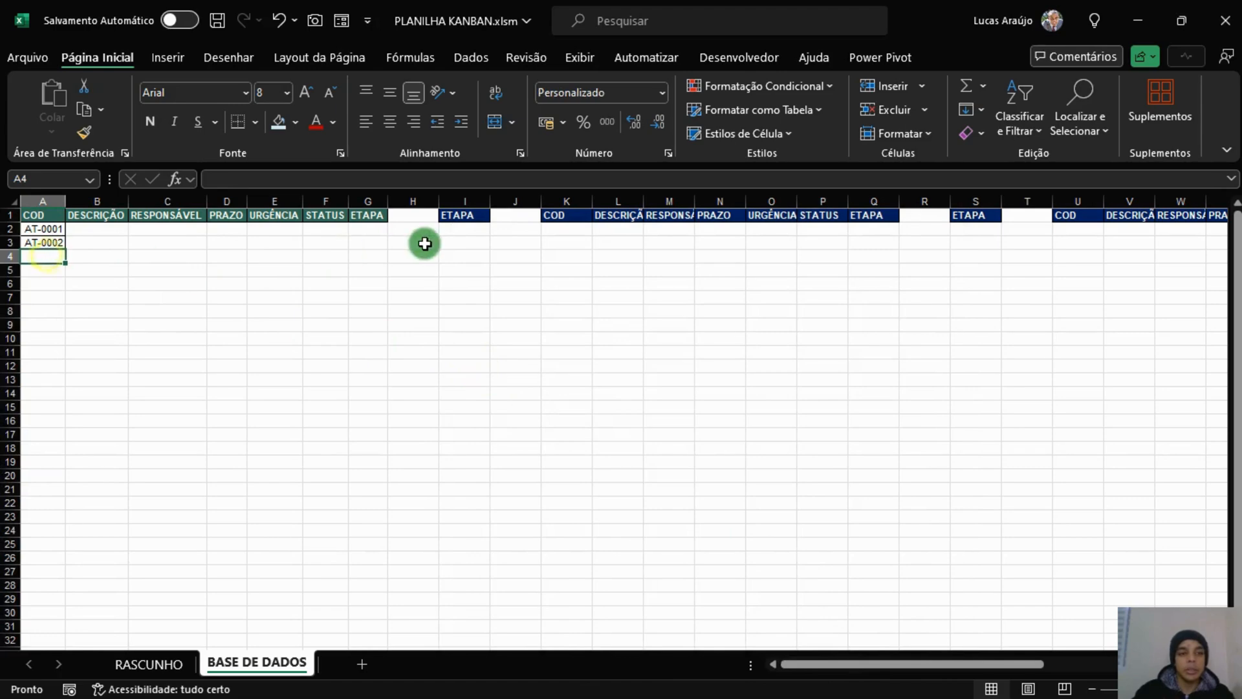
{"action": "type", "text": "3"}
{"action": "key", "text": "Return"}
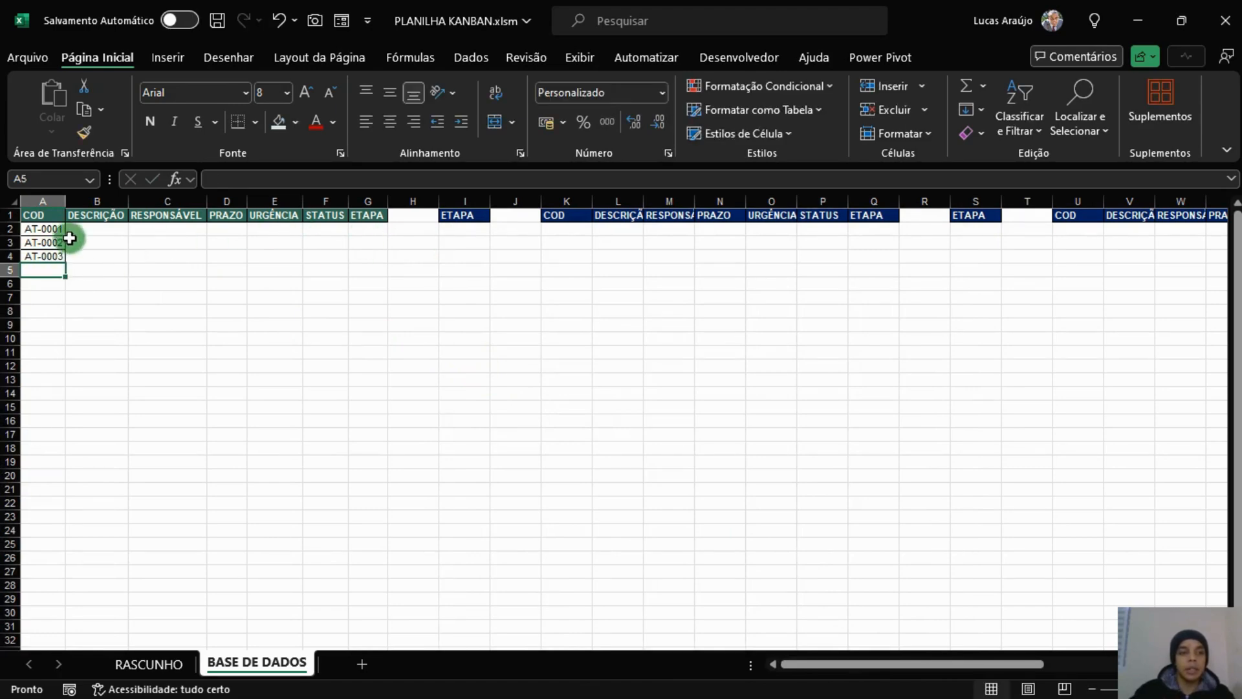
Clear the test codes from cells A2 to A4.
{"action": "left_click_drag", "start_coordinate": [47, 229], "coordinate": [47, 255]}
{"action": "key", "text": "BackSpace"}
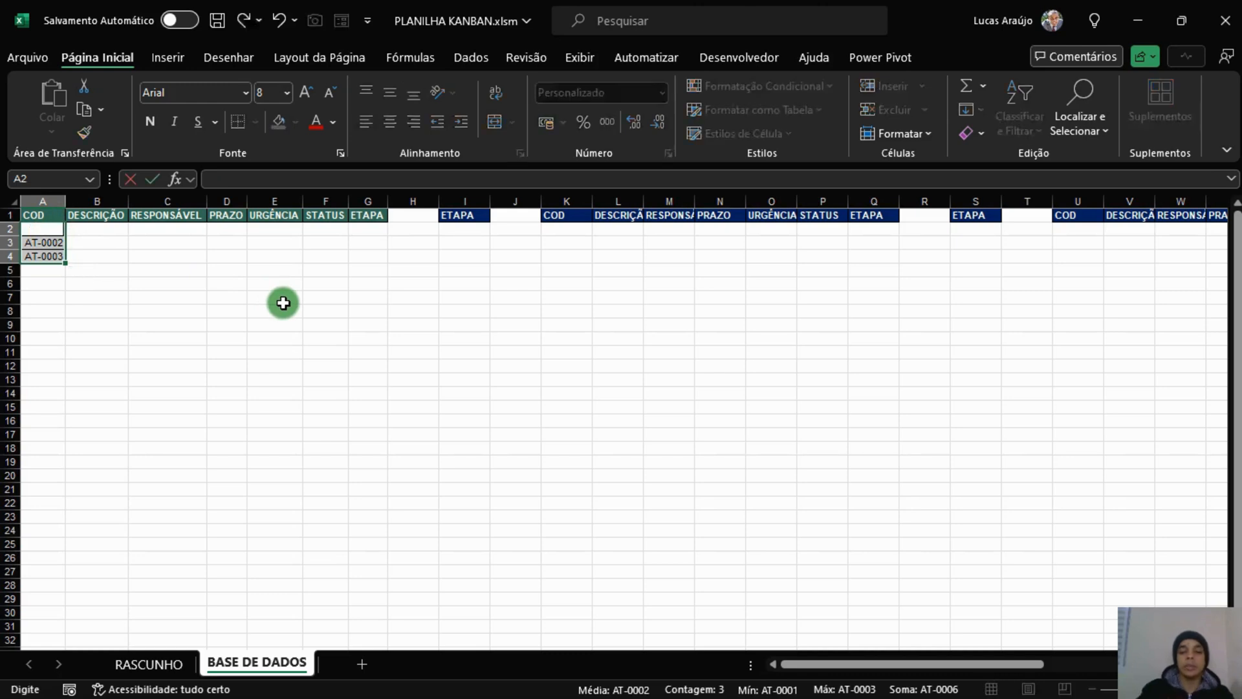
{"action": "key", "text": "Escape"}
{"action": "key", "text": "Delete"}
{"action": "left_click", "coordinate": [282, 303]}
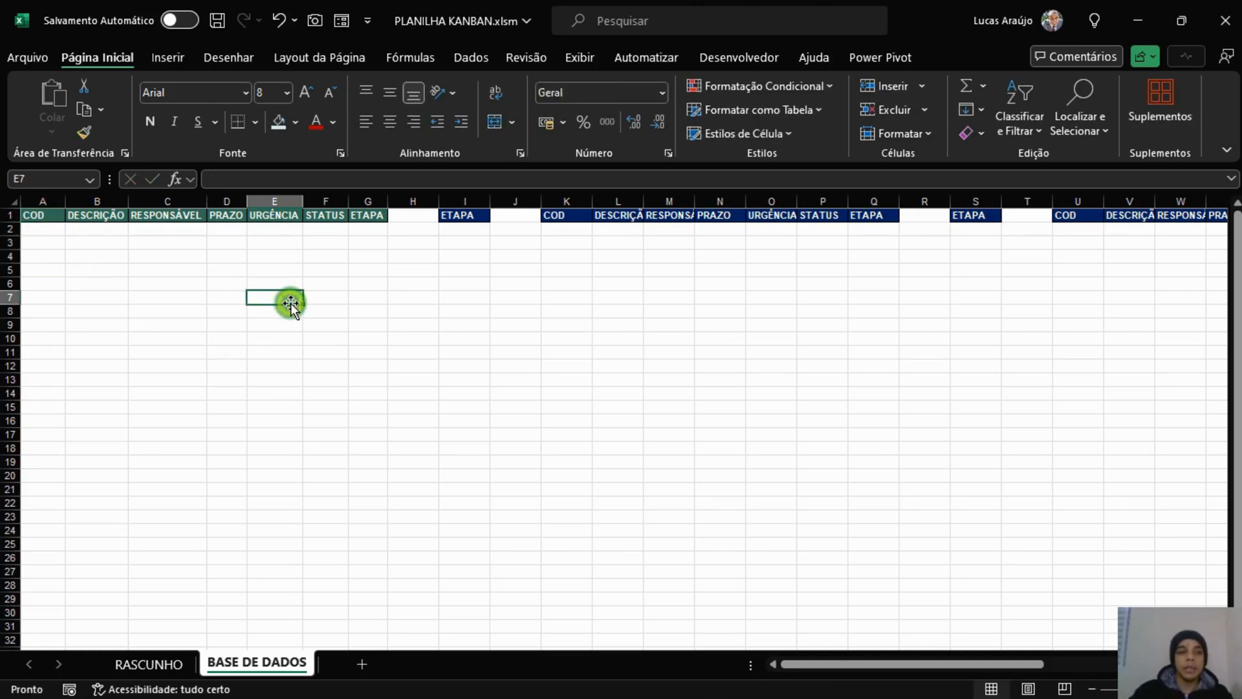
Save the workbook and switch to the Visual Basic editor.
{"action": "left_click", "coordinate": [383, 301]}
{"action": "key", "text": "ctrl+s"}
{"action": "key", "text": "alt+F11"}
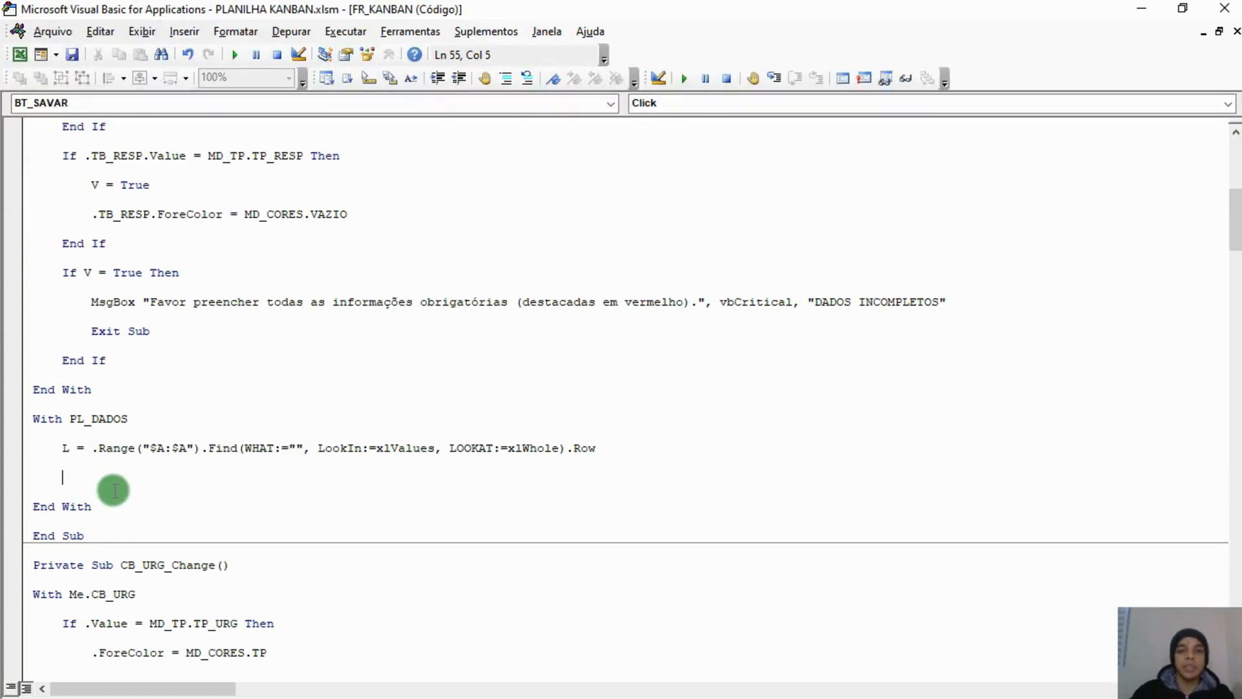
Begin an assignment to .Range("$A$" & L).Value below the empty-row lookup in the With PL_DADOS block.
{"action": "type", "text": ".Range(\"$A"}
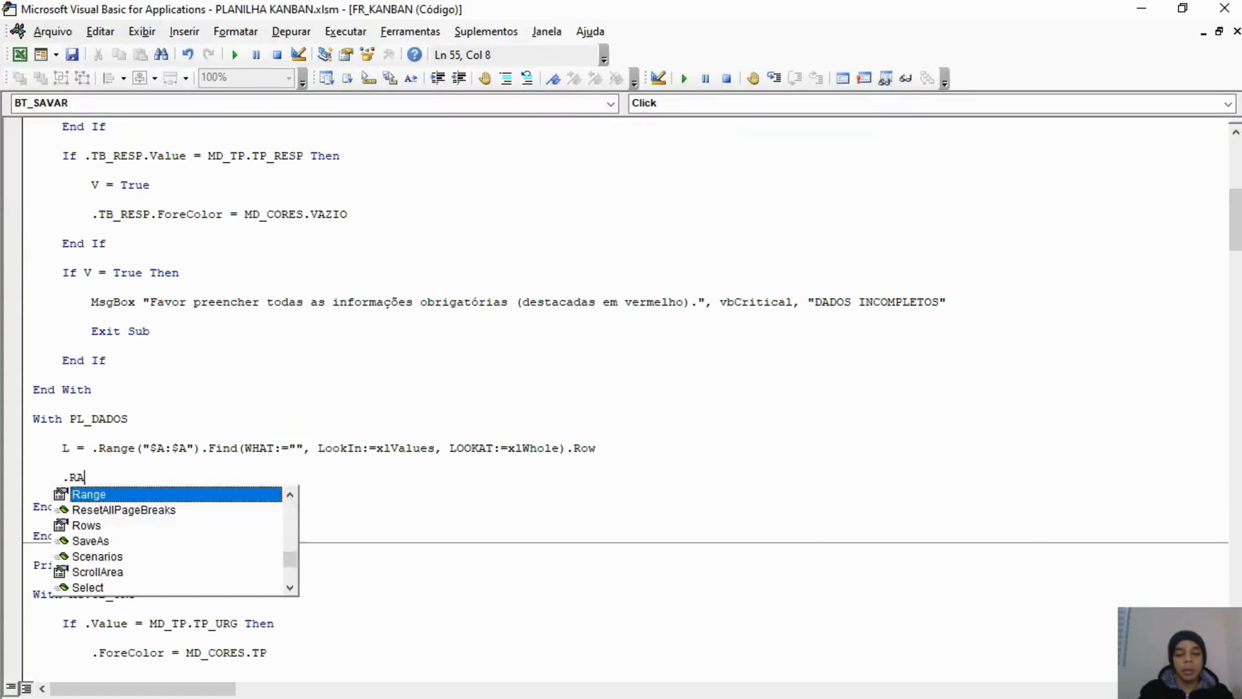
{"action": "type", "text": "$\" & L)VA"}
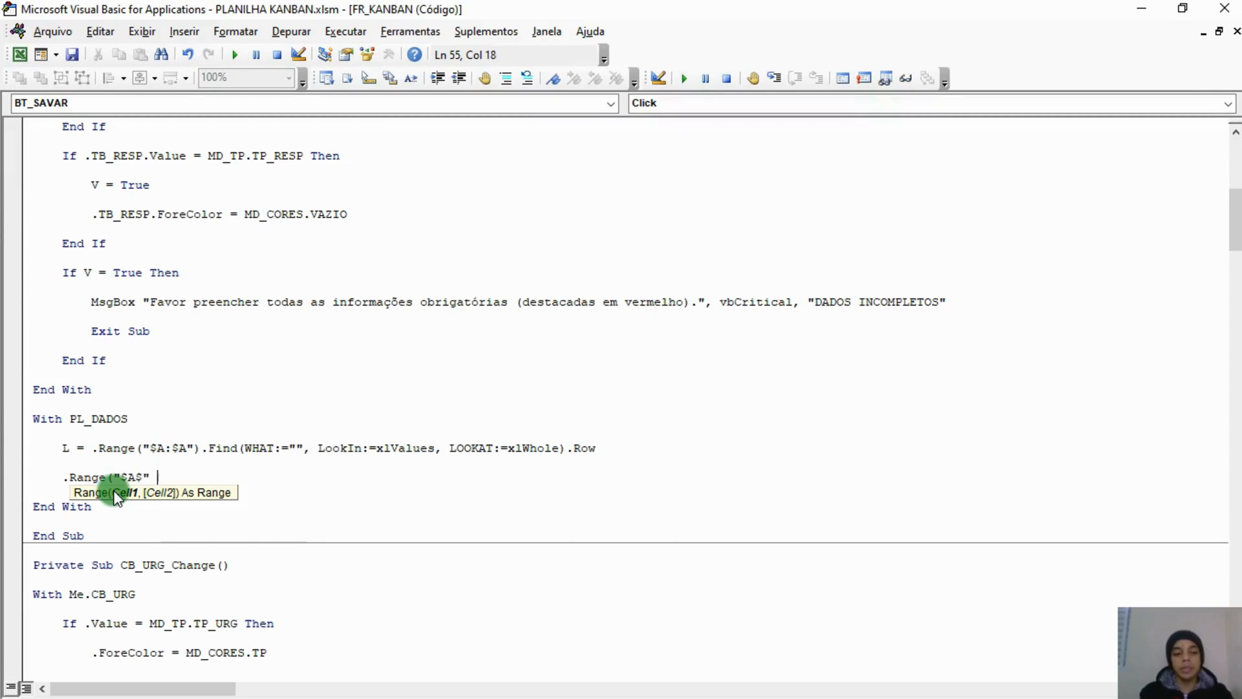
{"action": "key", "text": "BackSpace"}
{"action": "key", "text": "BackSpace"}
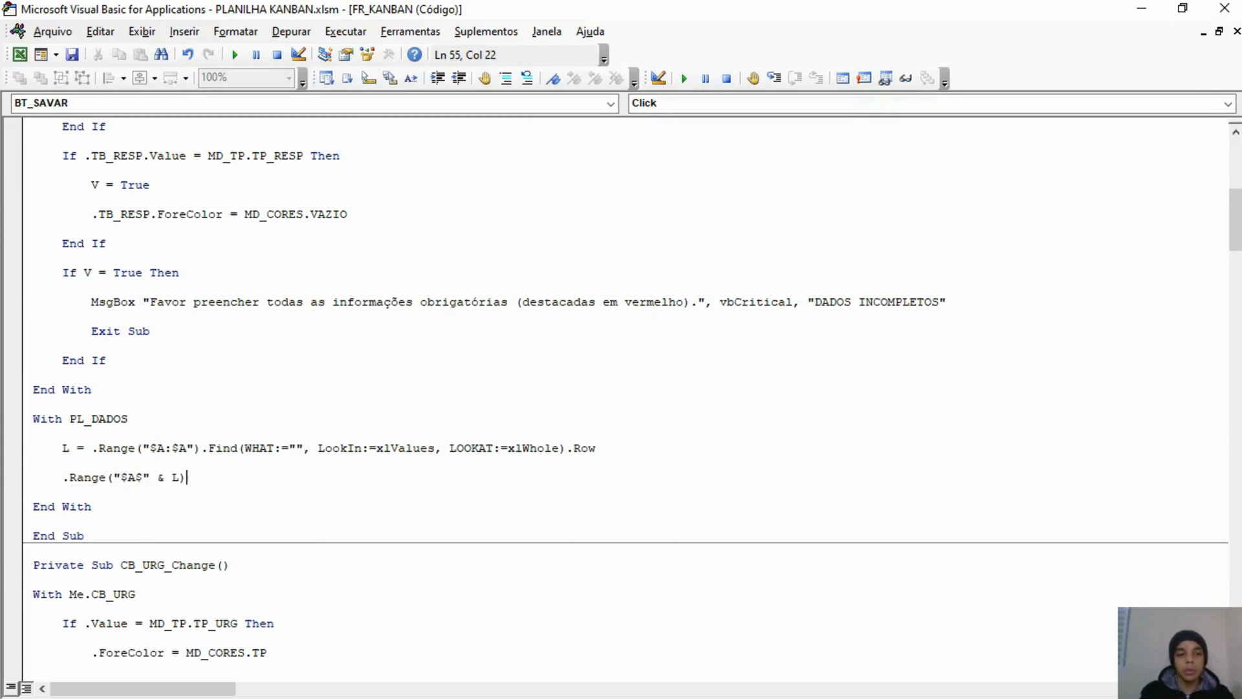
{"action": "type", "text": ".VALUE"}
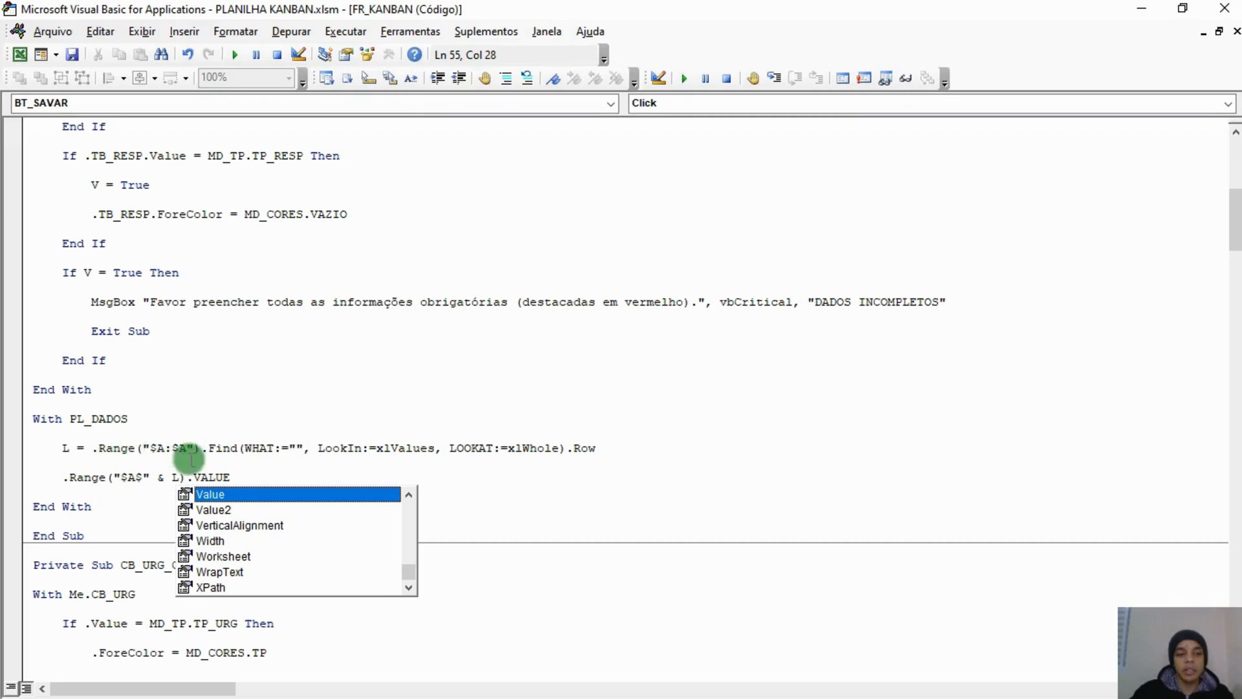
{"action": "type", "text": "= "}
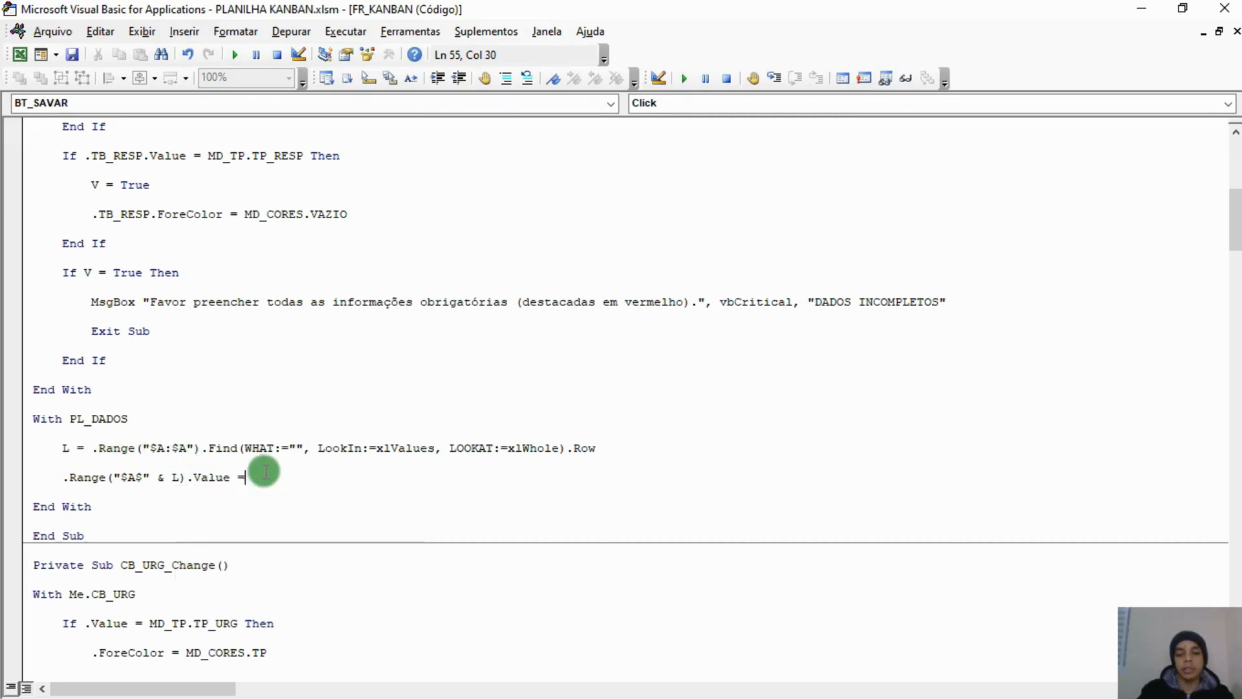
Complete the column A assignment with WorksheetFunction.Max(.Range("$A:$A")) + 1 as its value.
{"action": "type", "text": "WORKSHEETCU"}
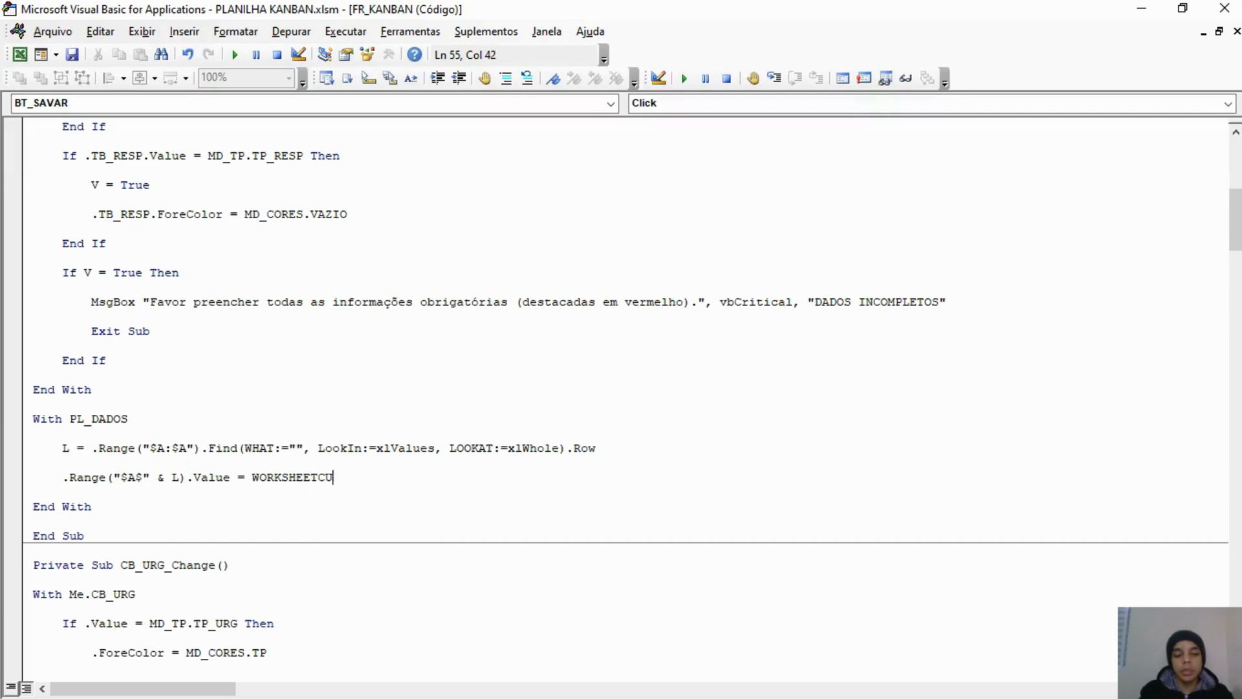
{"action": "key", "text": "BackSpace"}
{"action": "key", "text": "BackSpace"}
{"action": "type", "text": "FUNCTION"}
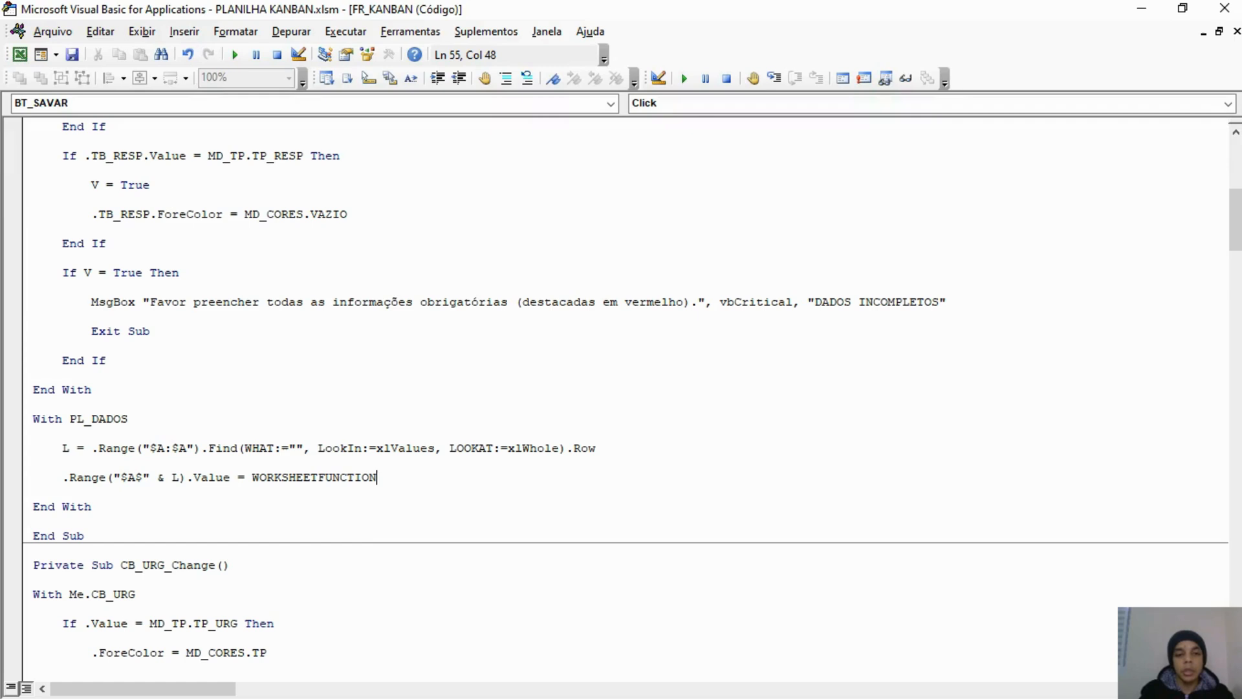
{"action": "type", "text": ".MAx(.Range(\""}
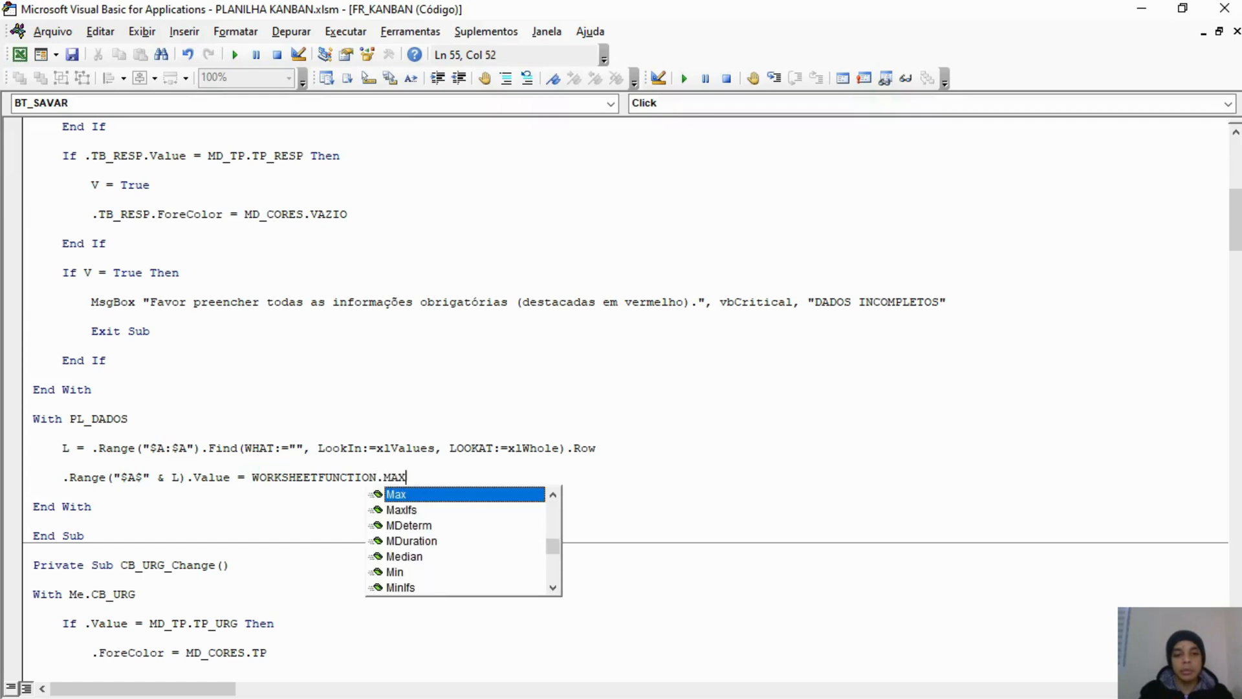
{"action": "type", "text": "$A"}
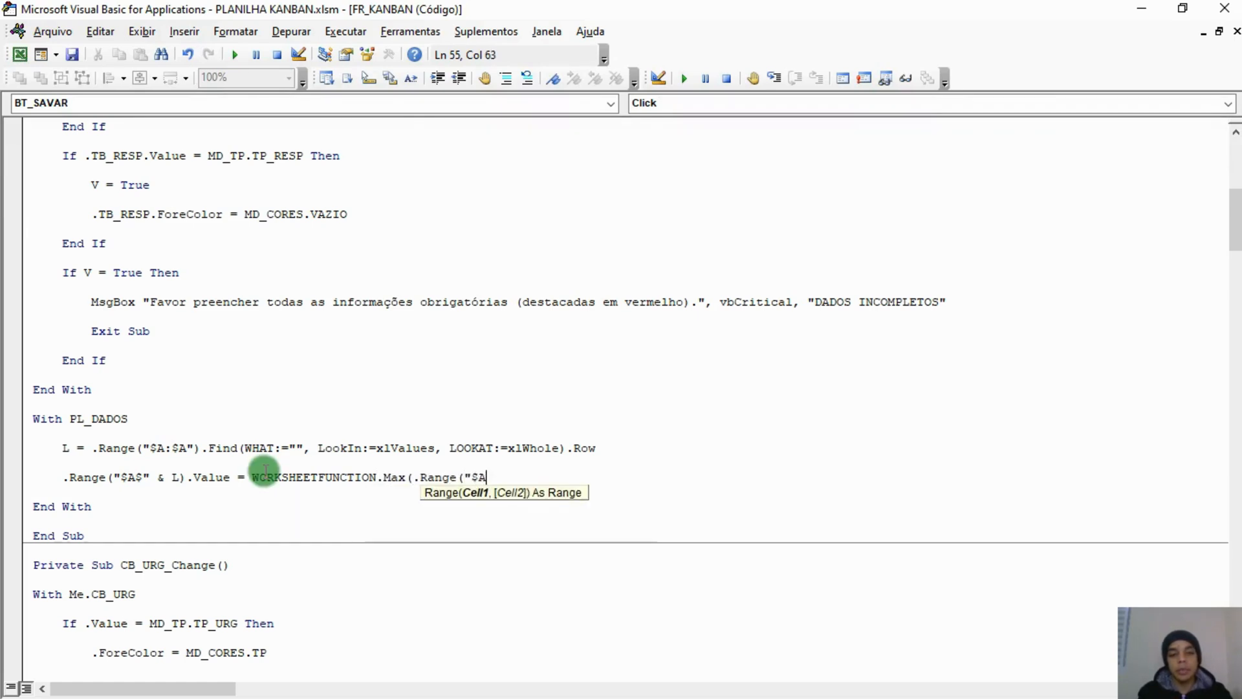
{"action": "type", "text": ":$A\")."}
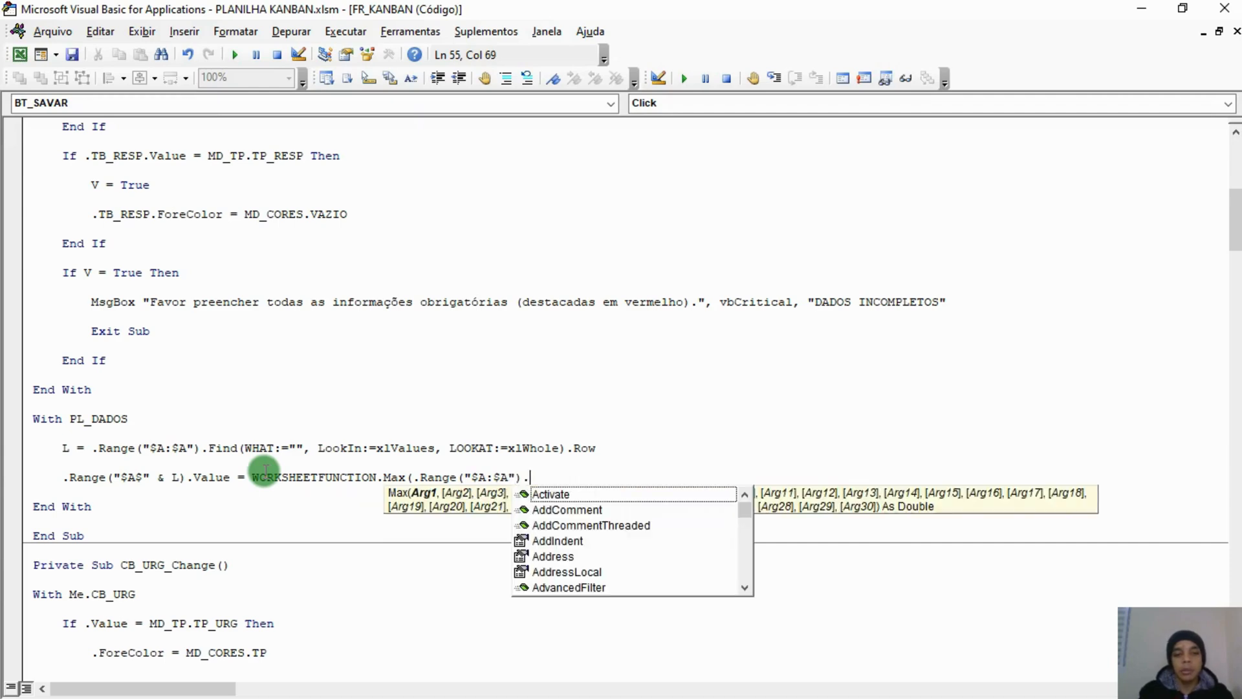
{"action": "key", "text": "BackSpace"}
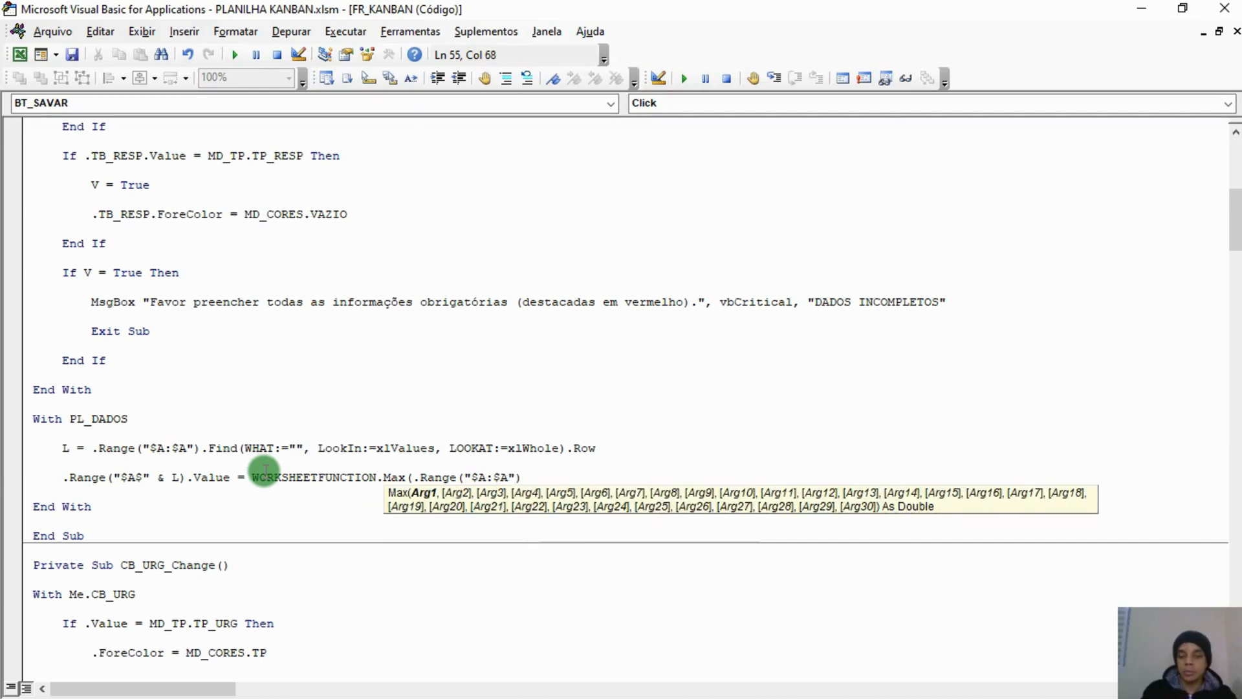
{"action": "type", "text": ") + 1"}
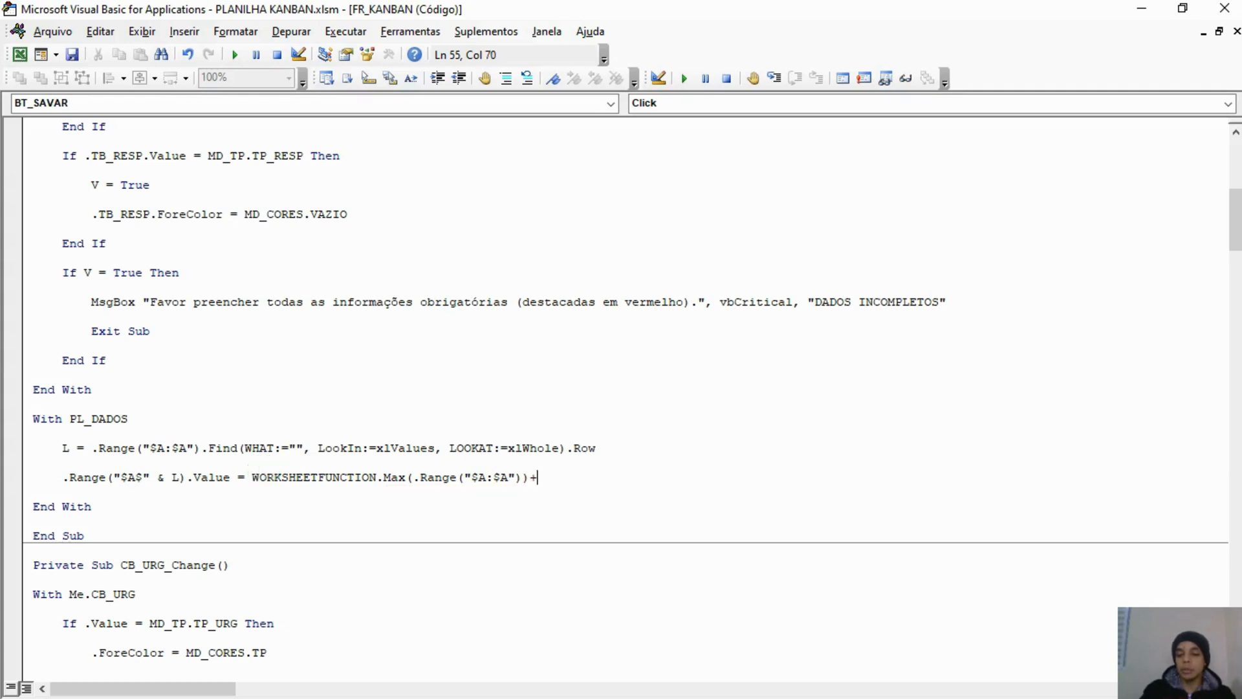
{"action": "key", "text": "Up"}
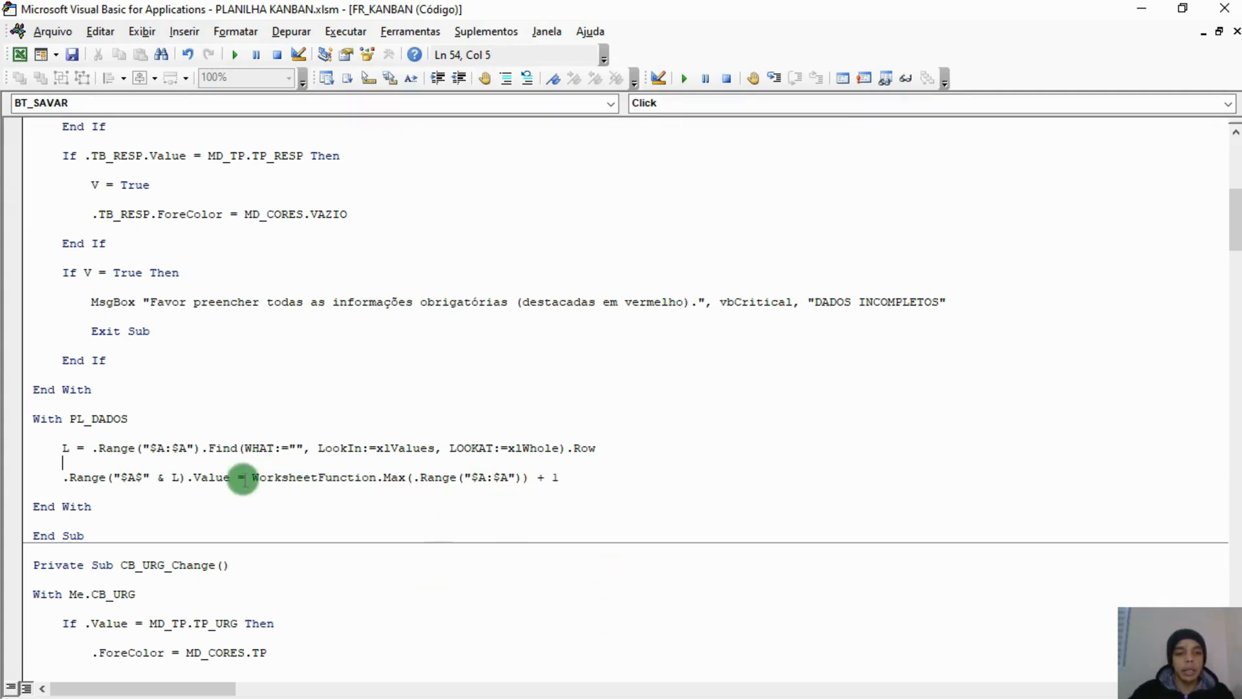
Examine the parts of the code-number expression: WorksheetFunction, Max, the column A range and the + 1 increment.
{"action": "left_click_drag", "start_coordinate": [252, 477], "coordinate": [364, 487]}
{"action": "left_click", "coordinate": [340, 487]}
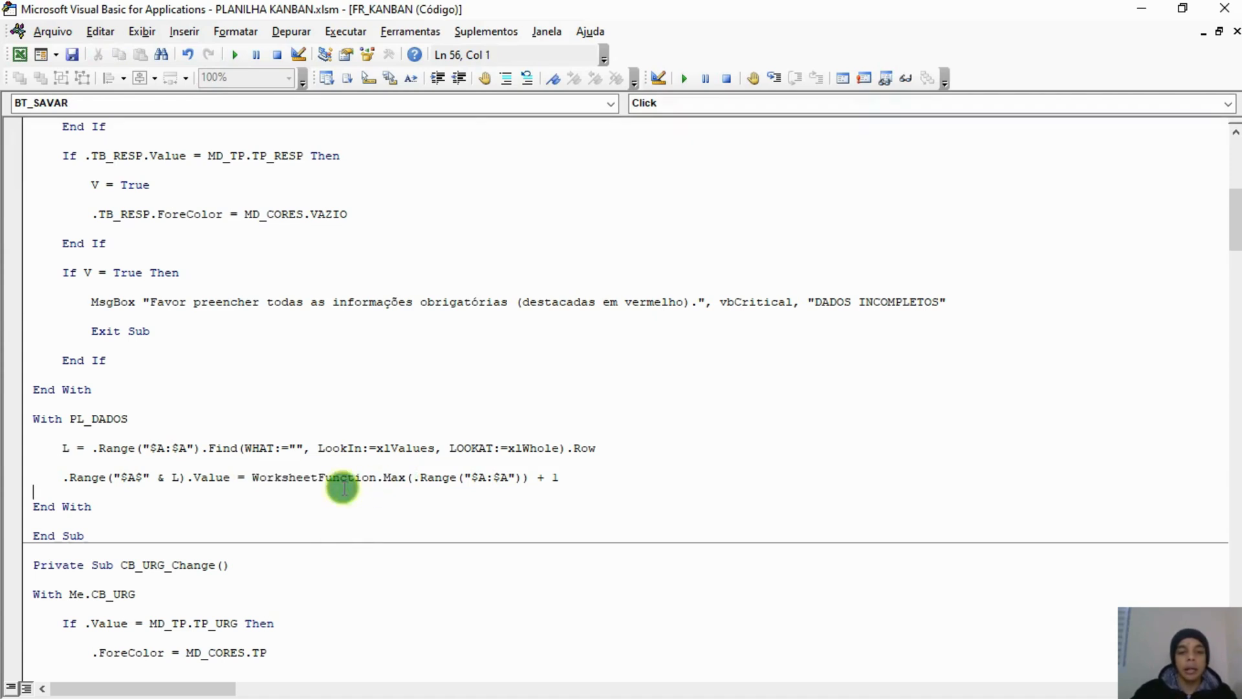
{"action": "left_click_drag", "start_coordinate": [252, 482], "coordinate": [378, 484]}
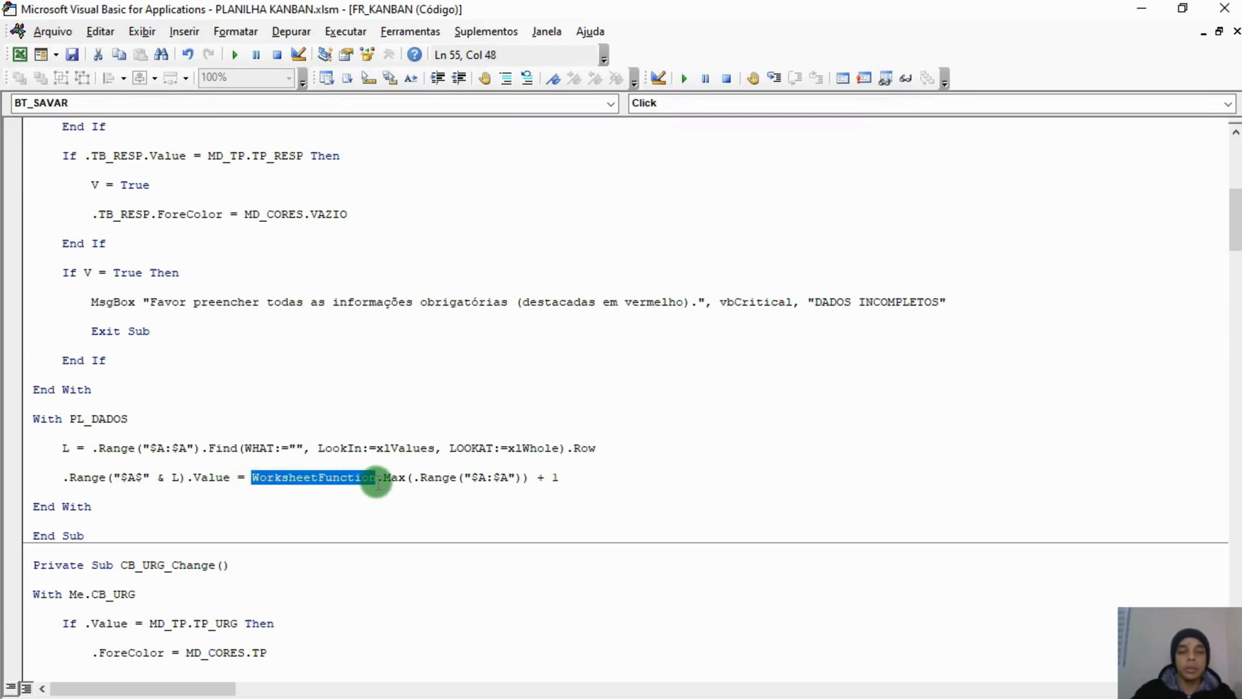
{"action": "double_click", "coordinate": [394, 484]}
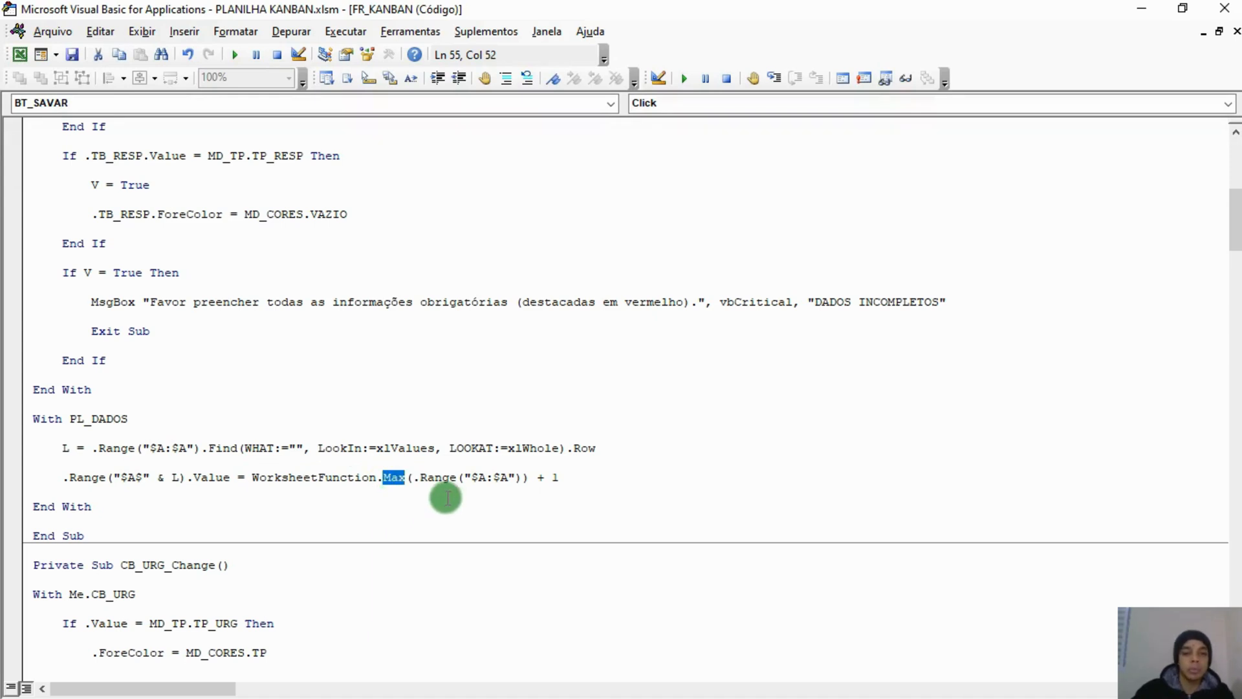
{"action": "left_click_drag", "start_coordinate": [412, 477], "coordinate": [521, 478]}
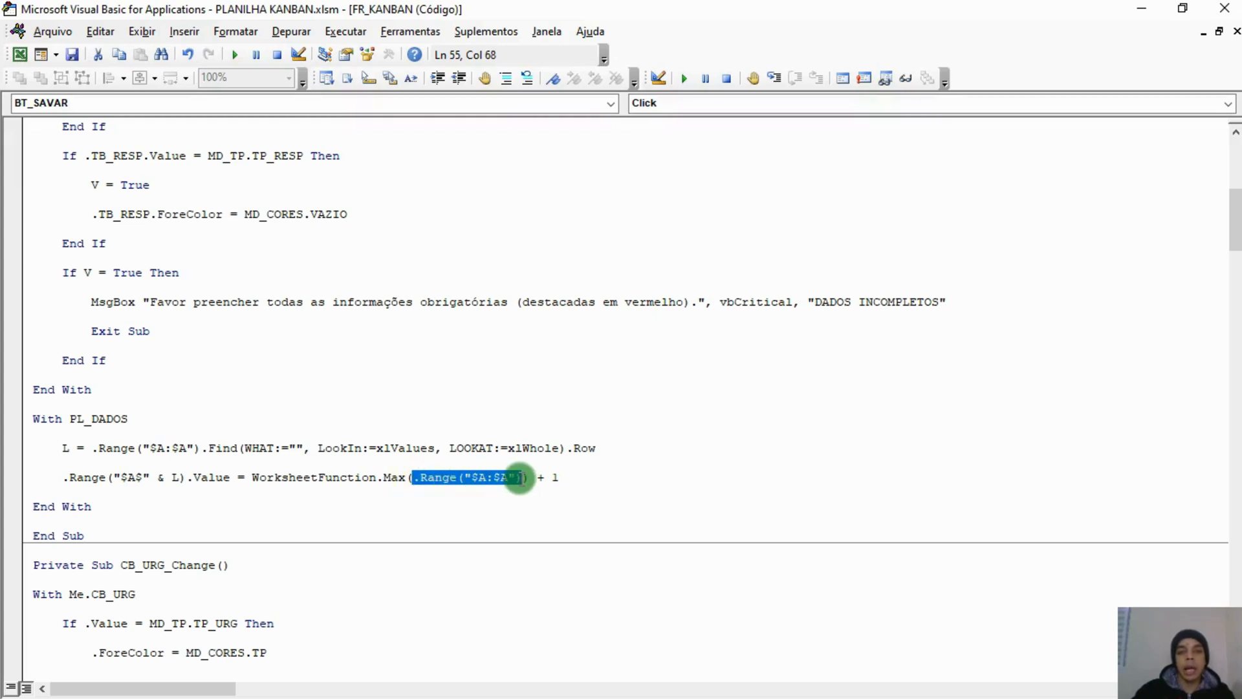
{"action": "left_click_drag", "start_coordinate": [537, 478], "coordinate": [560, 478]}
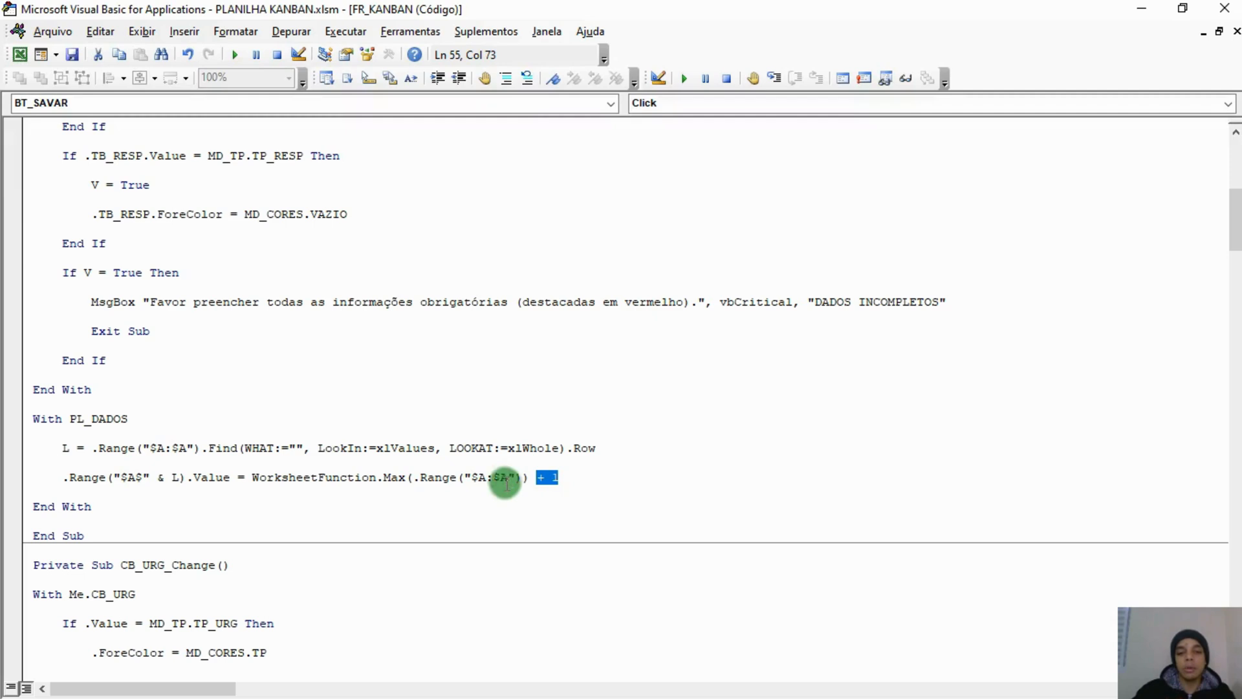
{"action": "left_click", "coordinate": [431, 478]}
{"action": "left_click", "coordinate": [547, 485]}
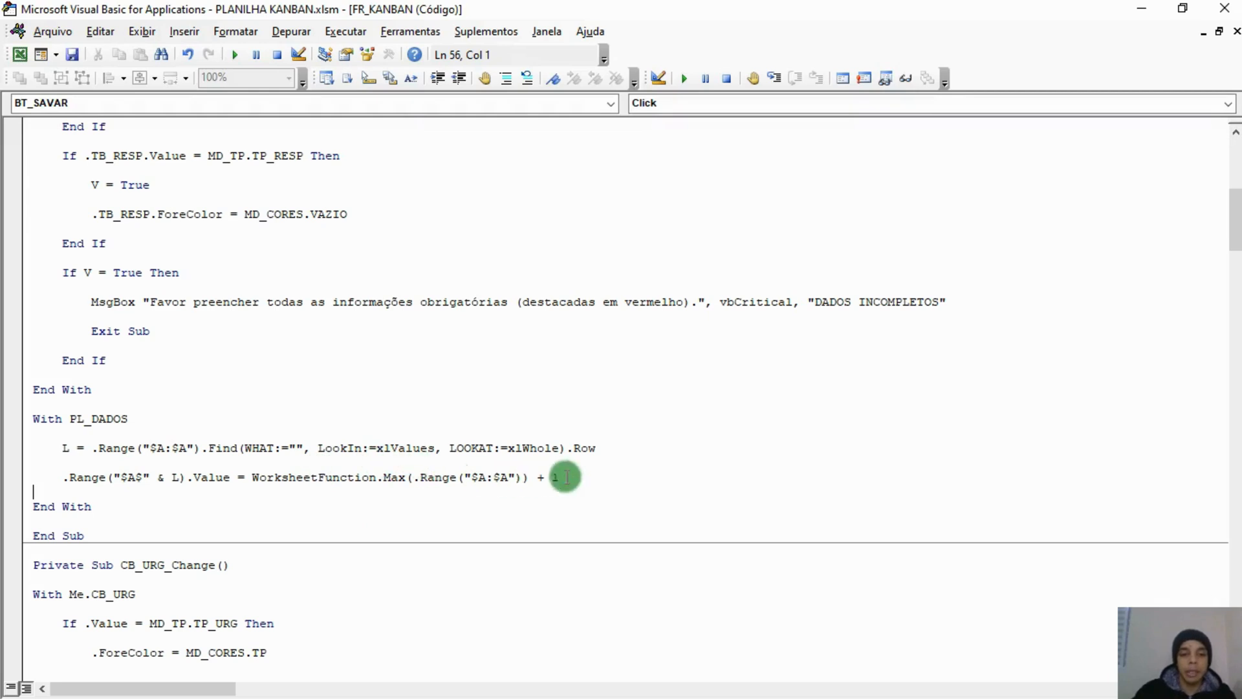
Add the line .Range("$B$" & L).Value = Me.TB_DESCRICAO.Value below the column A assignment, checking the BASE DE DADOS headers.
{"action": "left_click", "coordinate": [587, 478]}
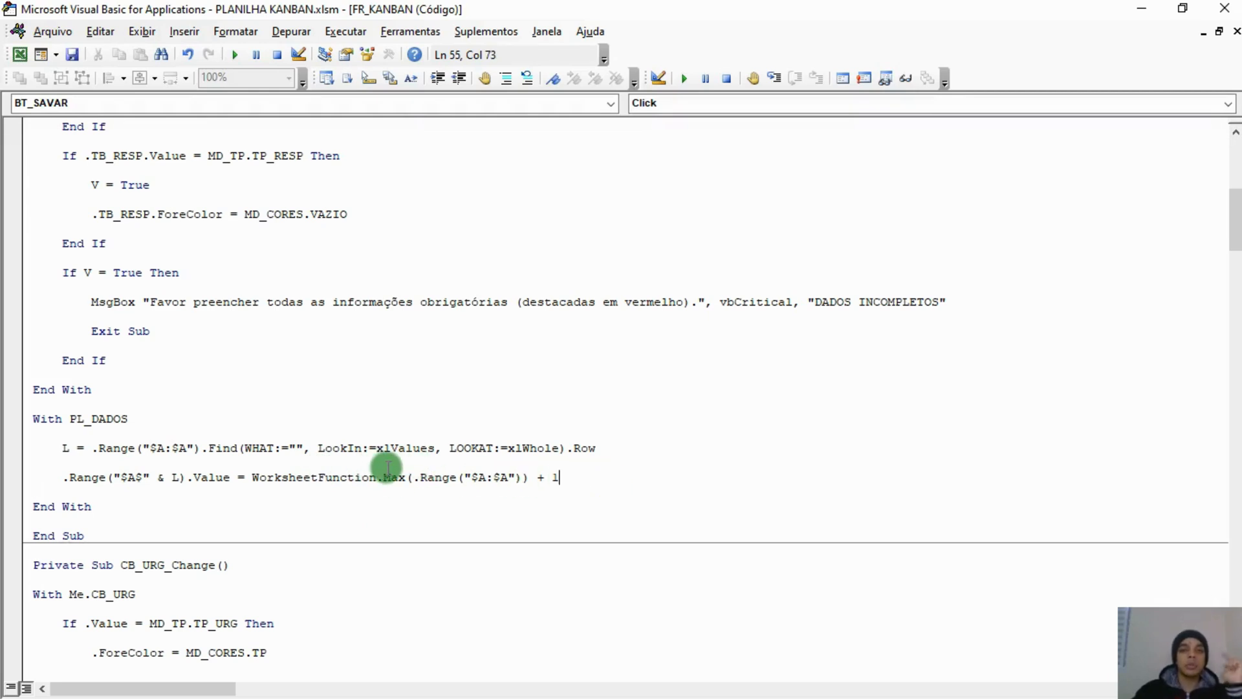
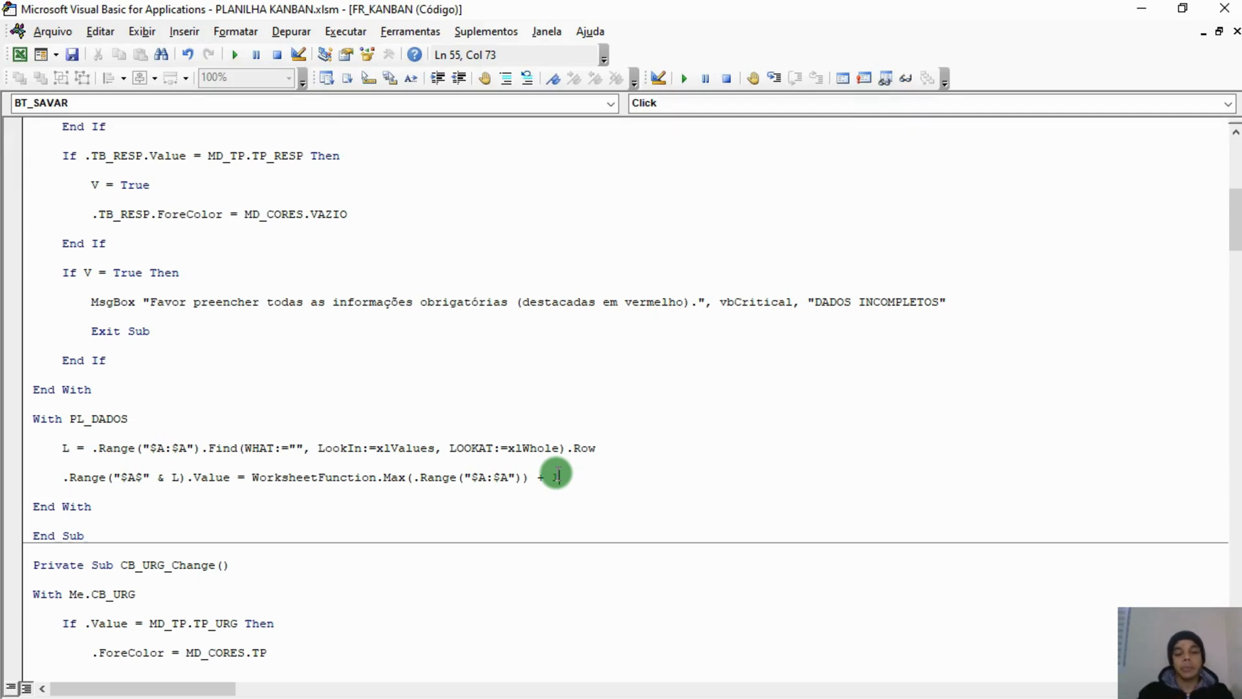
{"action": "key", "text": "Return"}
{"action": "key", "text": "alt+Tab"}
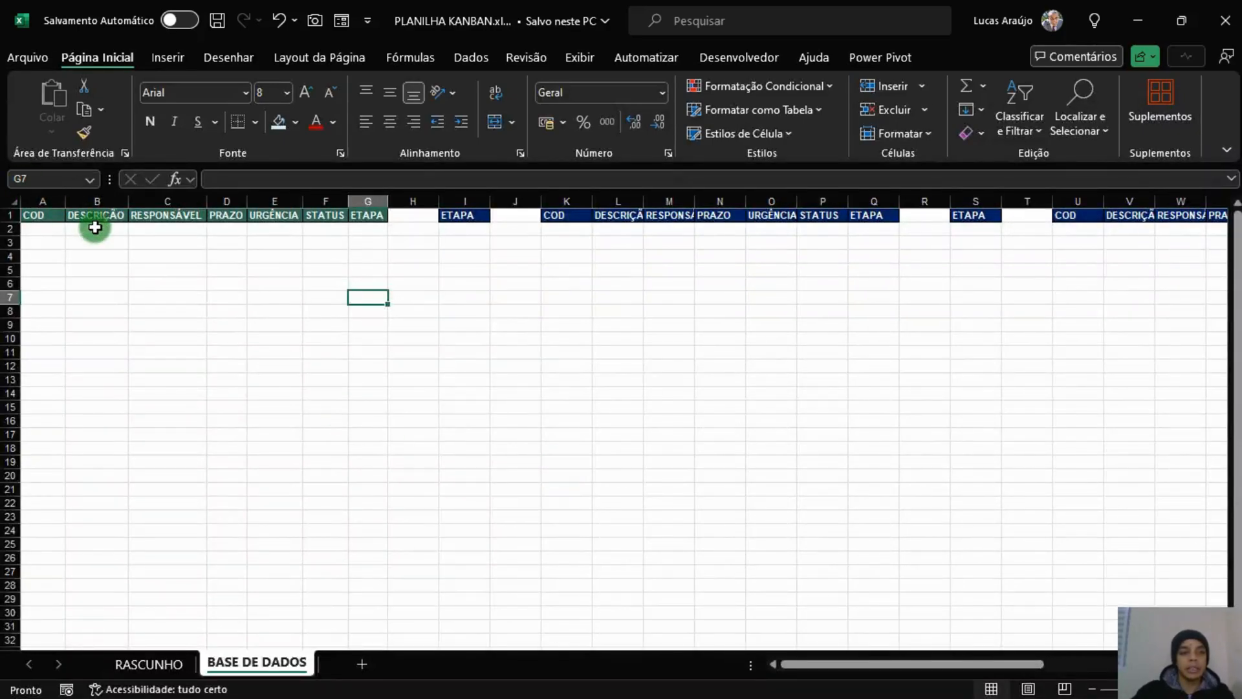
{"action": "key", "text": "alt+Tab"}
{"action": "type", "text": ".Range(\"$B"}
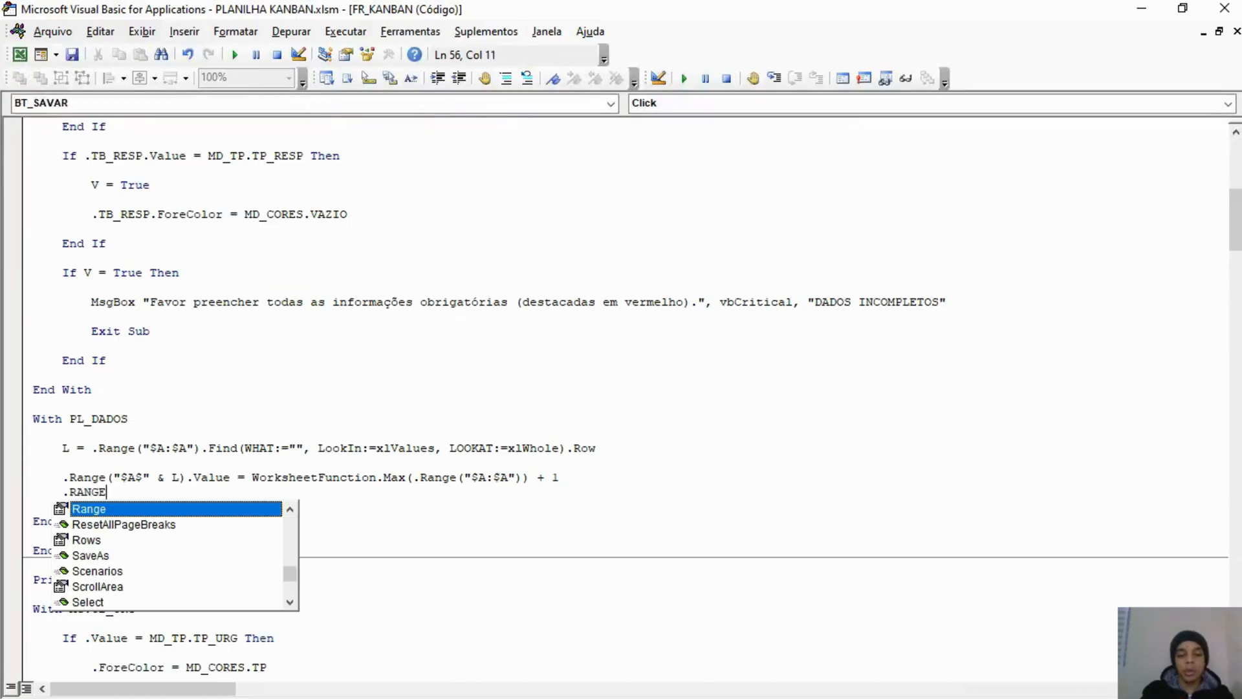
{"action": "type", "text": "$\" & L"}
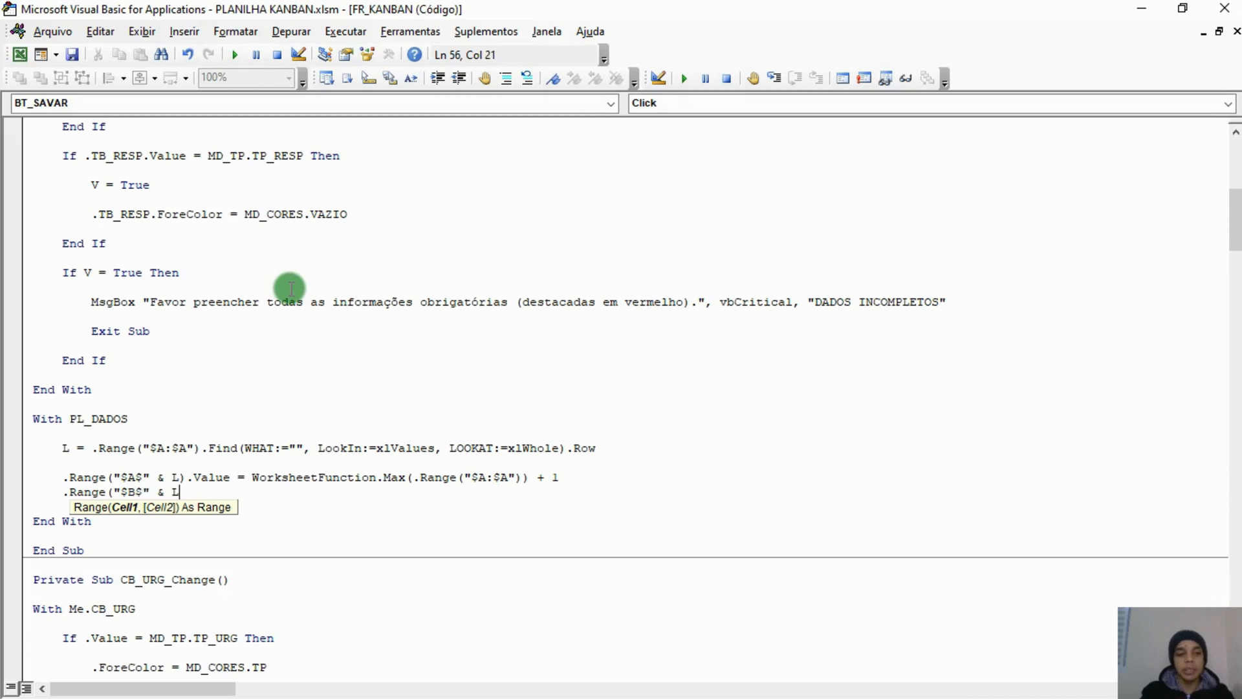
{"action": "type", "text": ").Value = "}
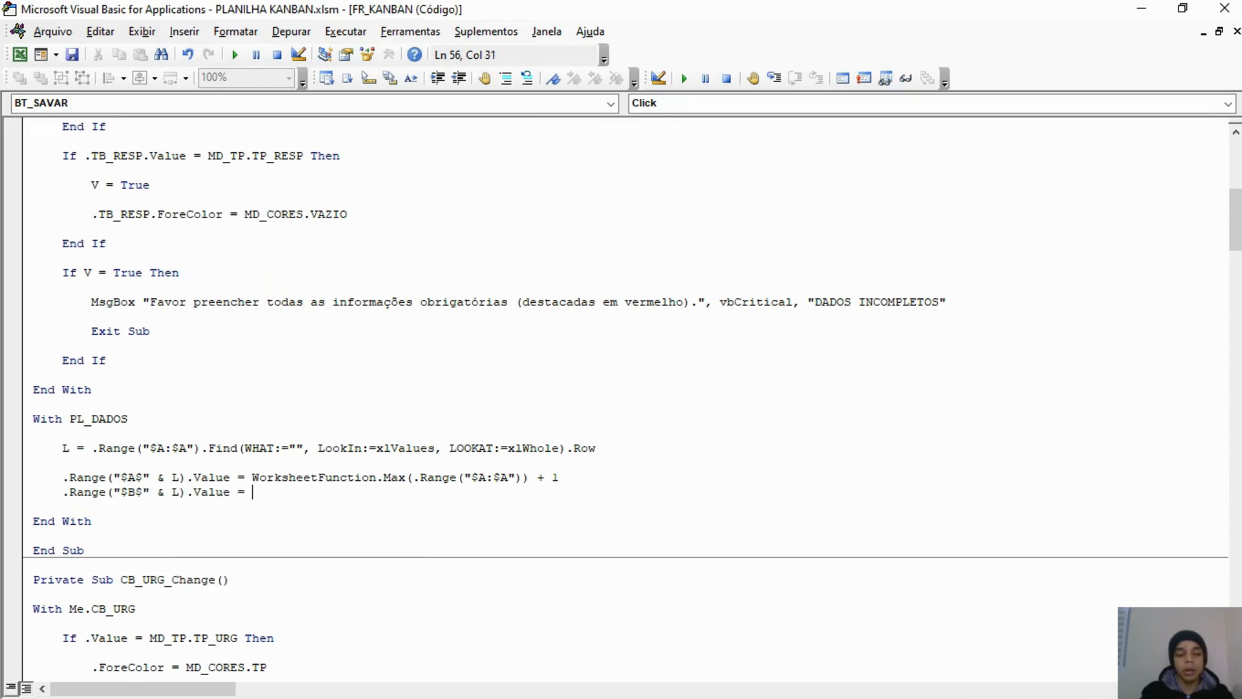
{"action": "type", "text": "ME.TB"}
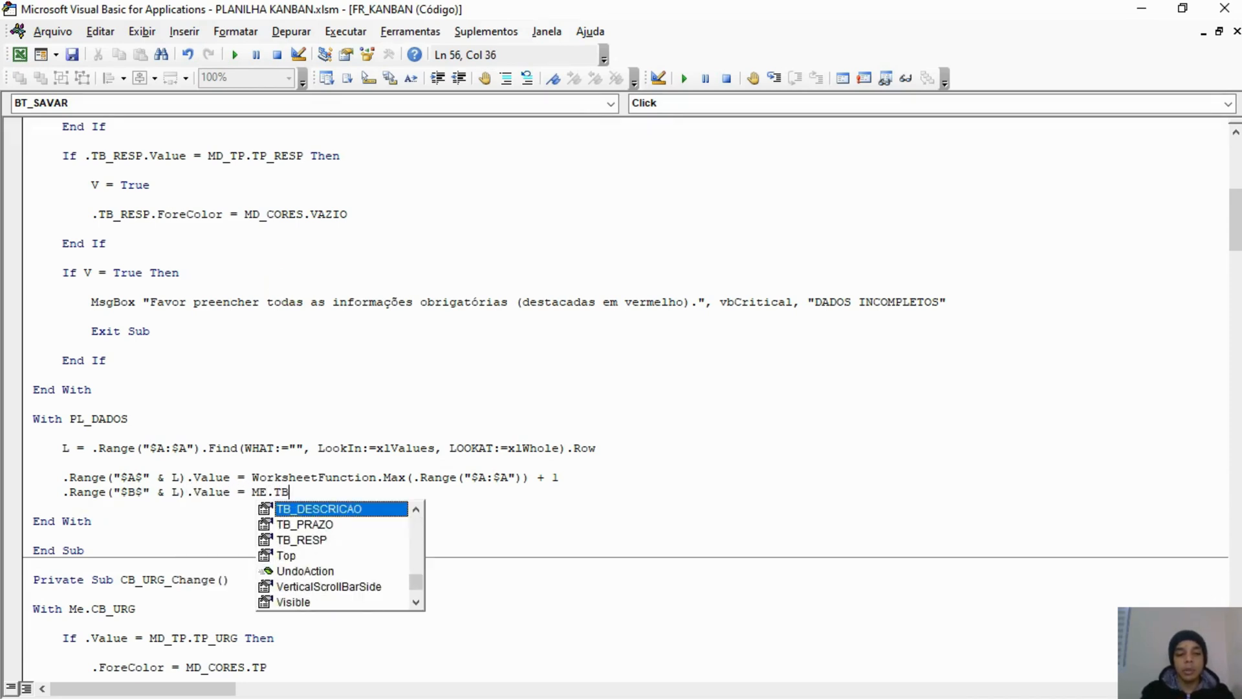
{"action": "type", "text": "_DESCRICAO.Val"}
{"action": "key", "text": "Return"}
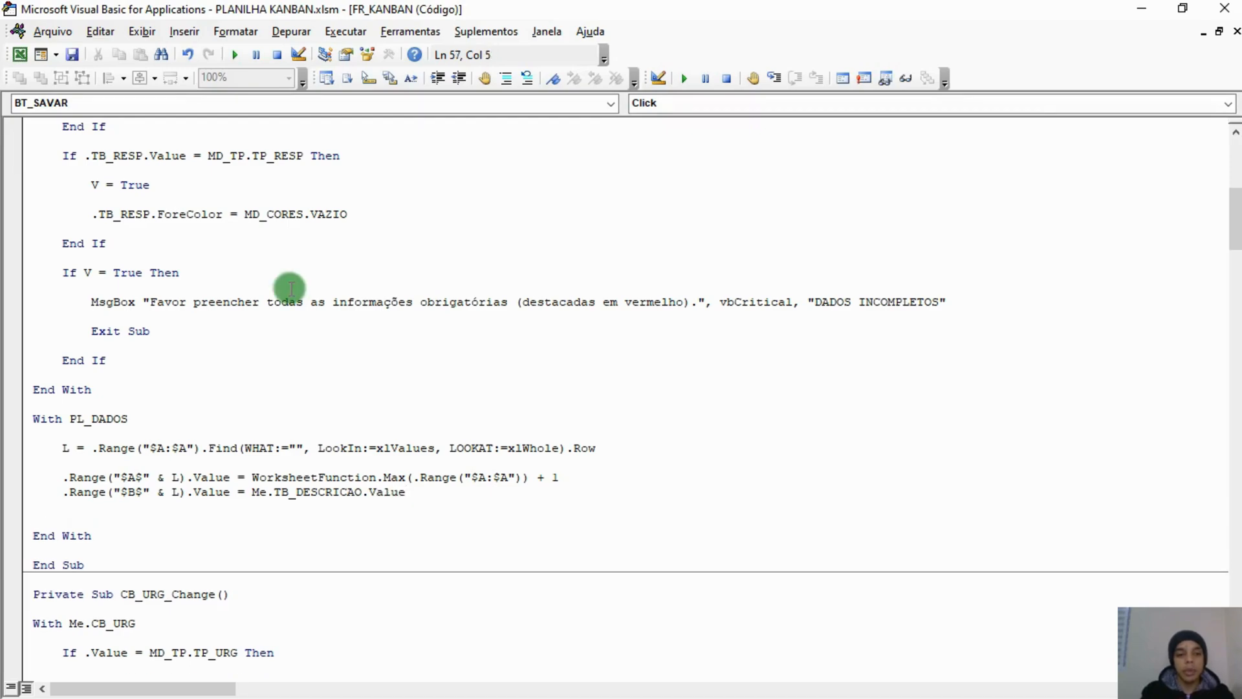
Add the line .RABGE("$C$" & L).Value = Me.TB_RESP.Value below the TB_DESCRICAO assignment.
{"action": "key", "text": "alt+F11"}
{"action": "key", "text": "alt+F11"}
{"action": "type", "text": ".RABGE"}
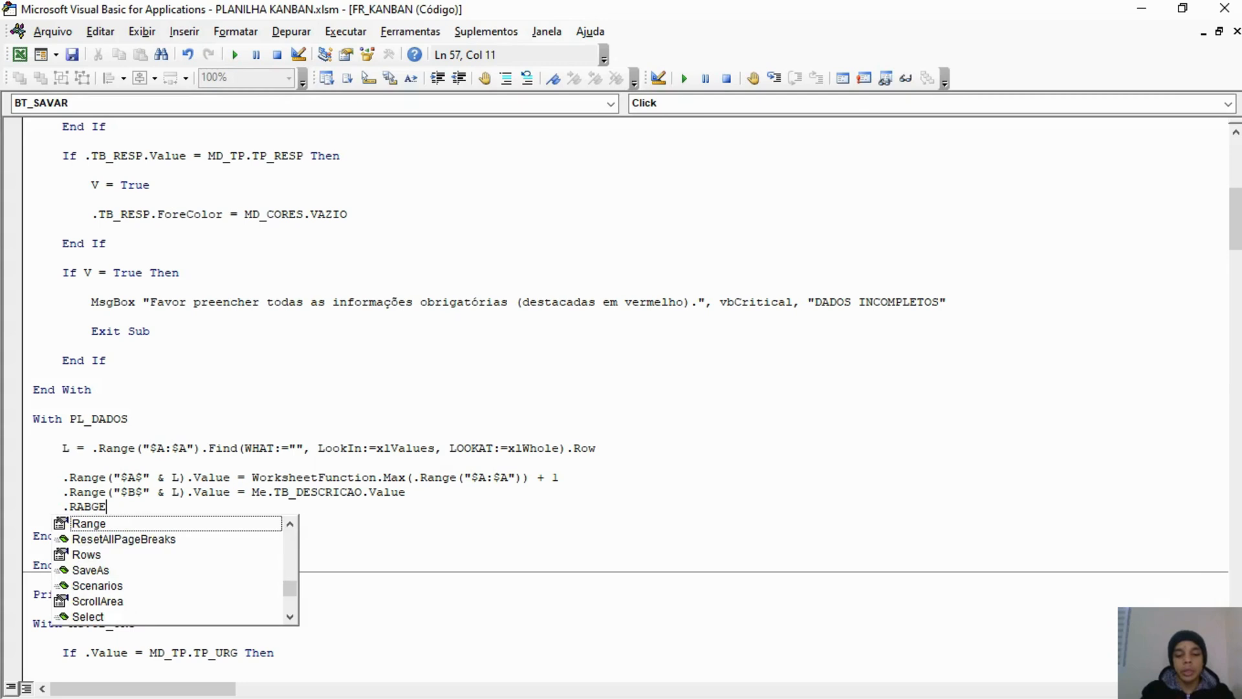
{"action": "type", "text": "(\"$C$"}
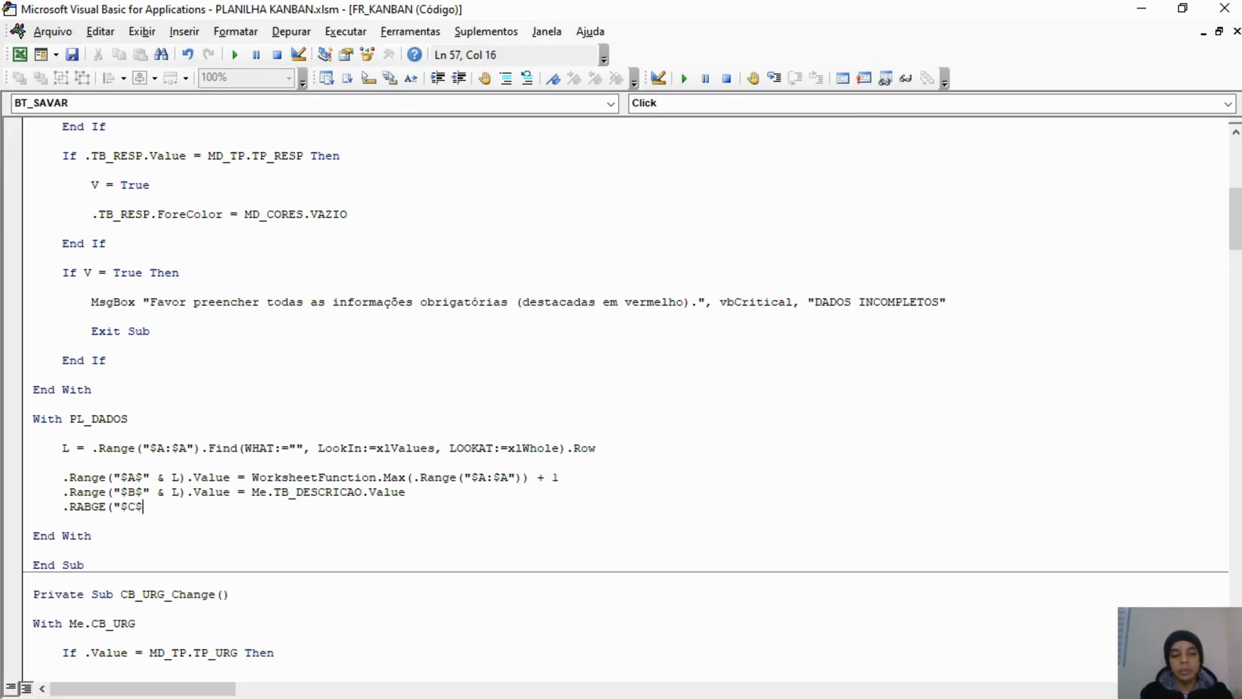
{"action": "type", "text": "\" &"}
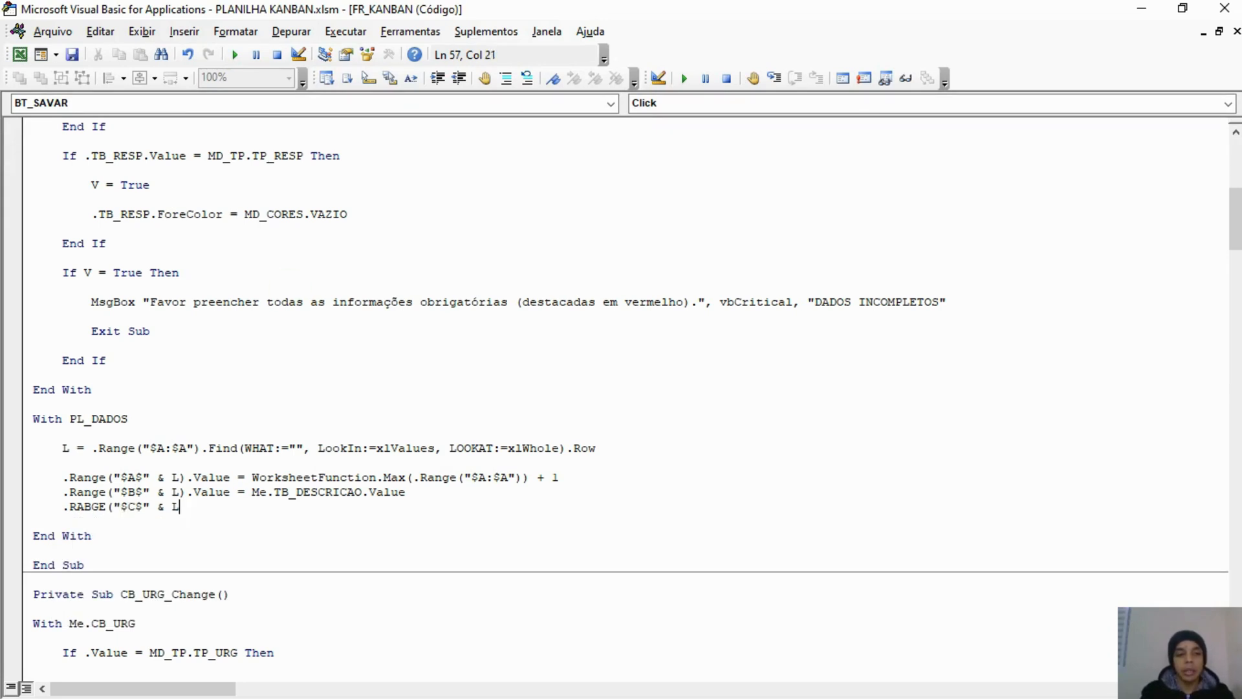
{"action": "type", "text": " L).VALUE = ME.TB"}
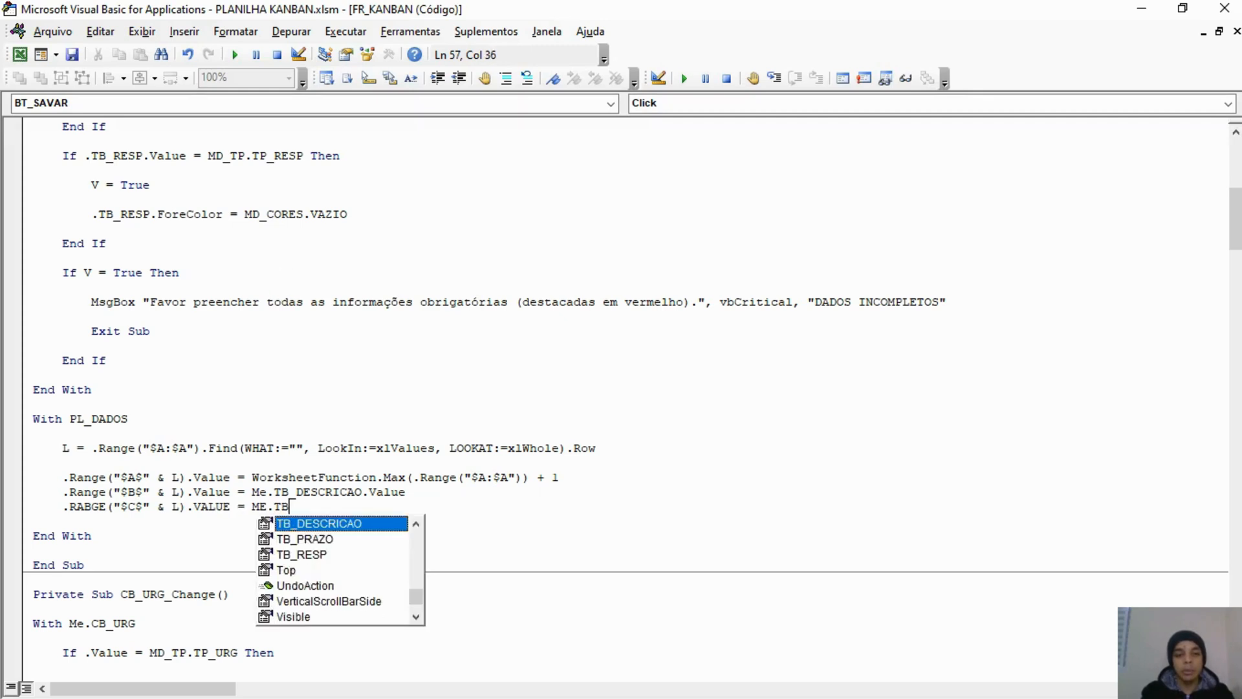
{"action": "type", "text": "_RESP.VAU"}
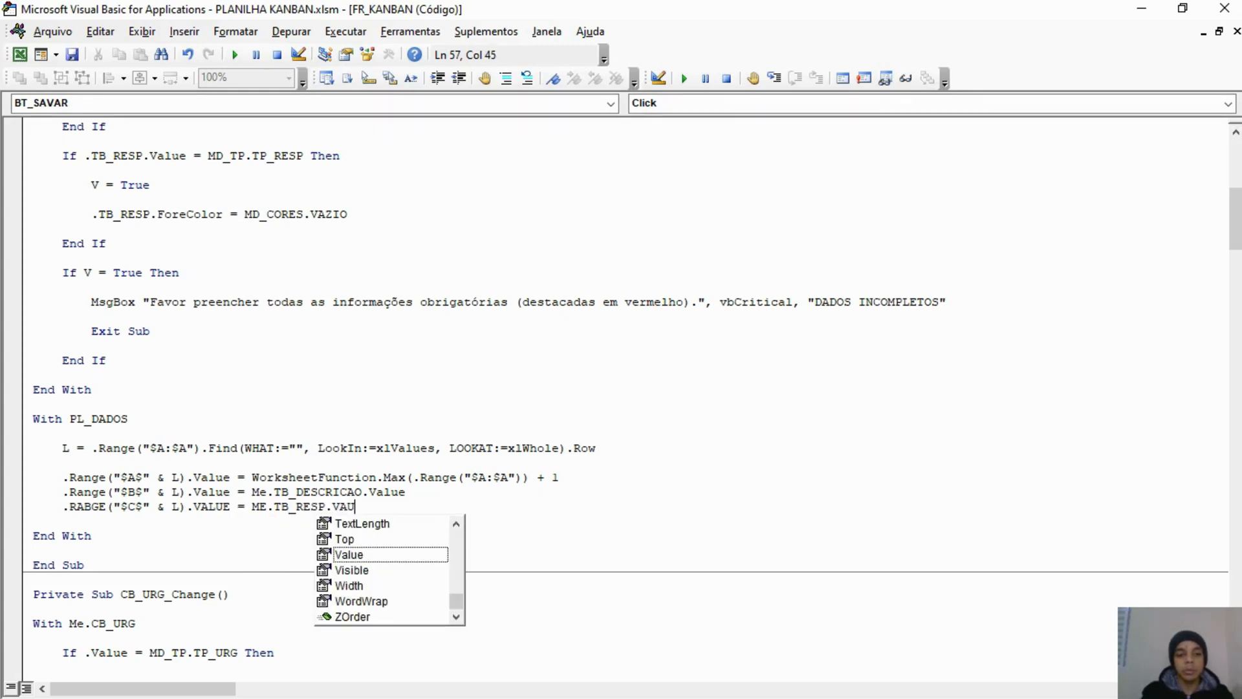
{"action": "key", "text": "BackSpace"}
{"action": "type", "text": "LUE"}
{"action": "key", "text": "Return"}
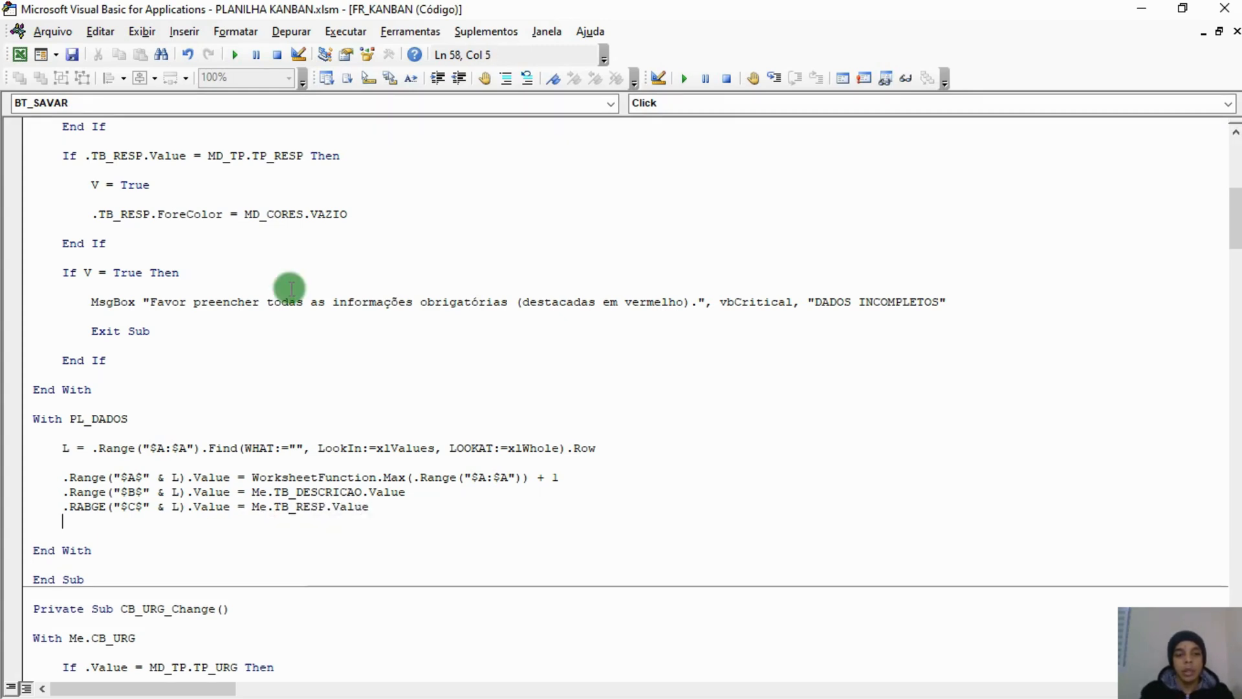
Correct the misspelled .RABGE to .Range in the column C assignment line.
{"action": "key", "text": "alt+F11"}
{"action": "key", "text": "alt+F11"}
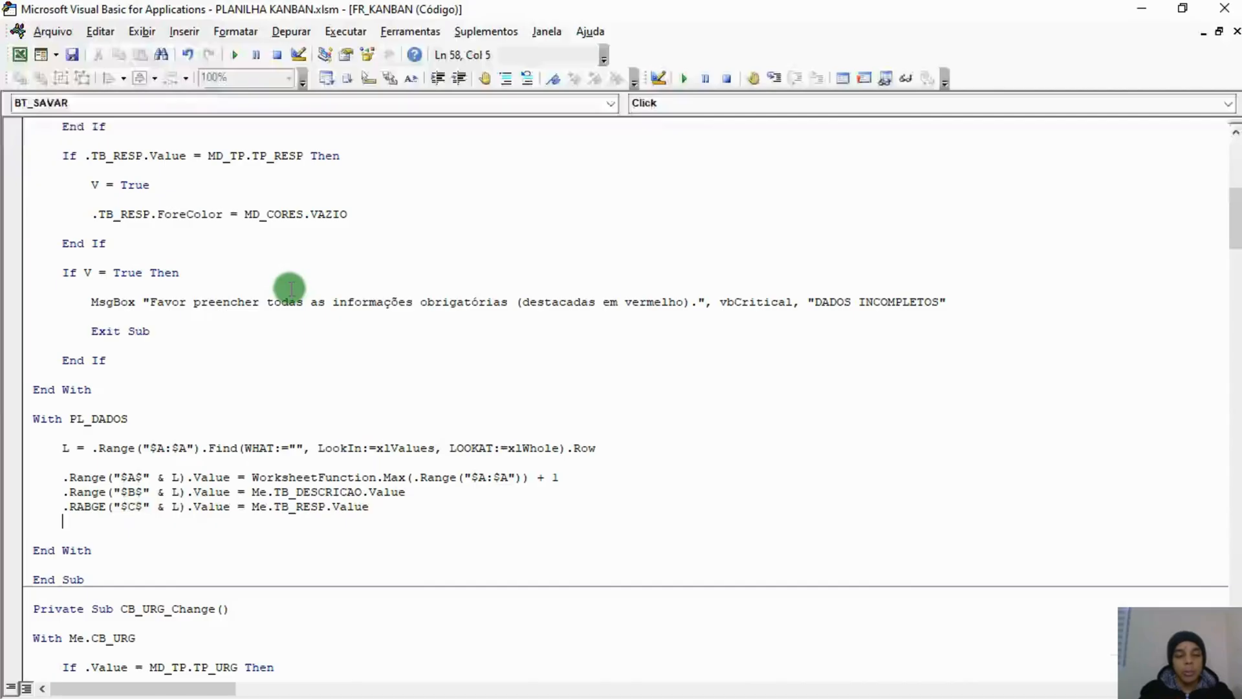
{"action": "type", "text": ".RANGE"}
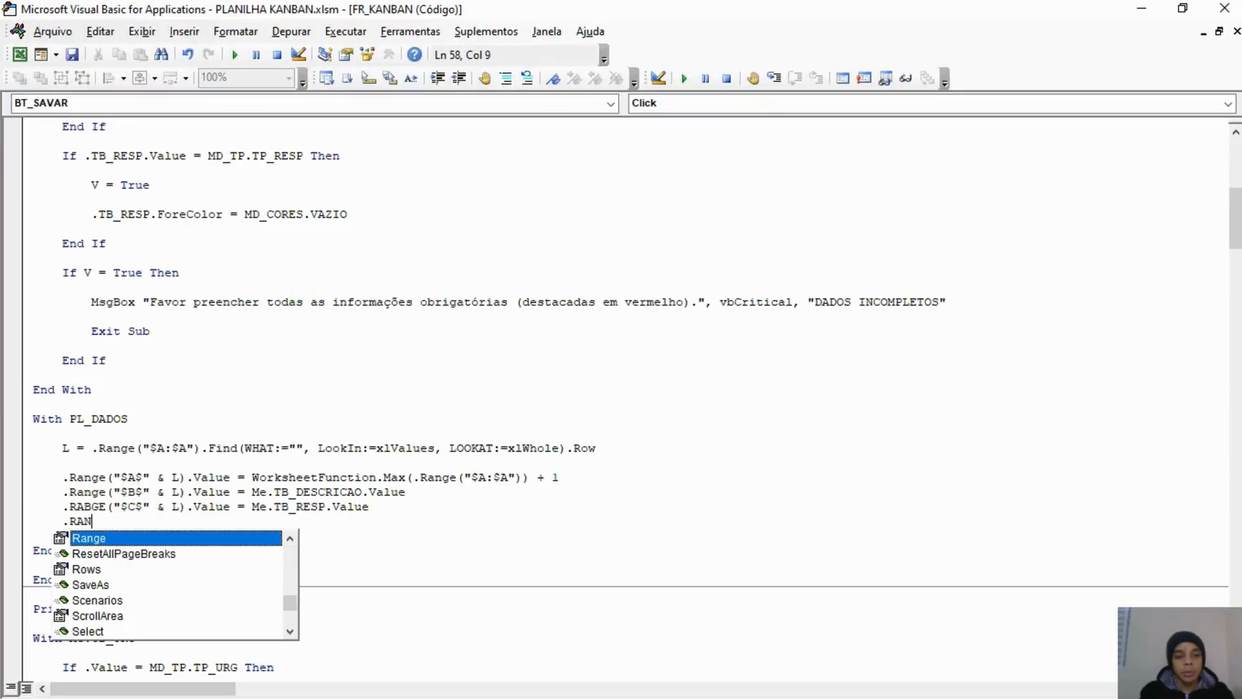
{"action": "key", "text": "BackSpace"}
{"action": "key", "text": "BackSpace"}
{"action": "key", "text": "BackSpace"}
{"action": "key", "text": "BackSpace"}
{"action": "key", "text": "Up"}
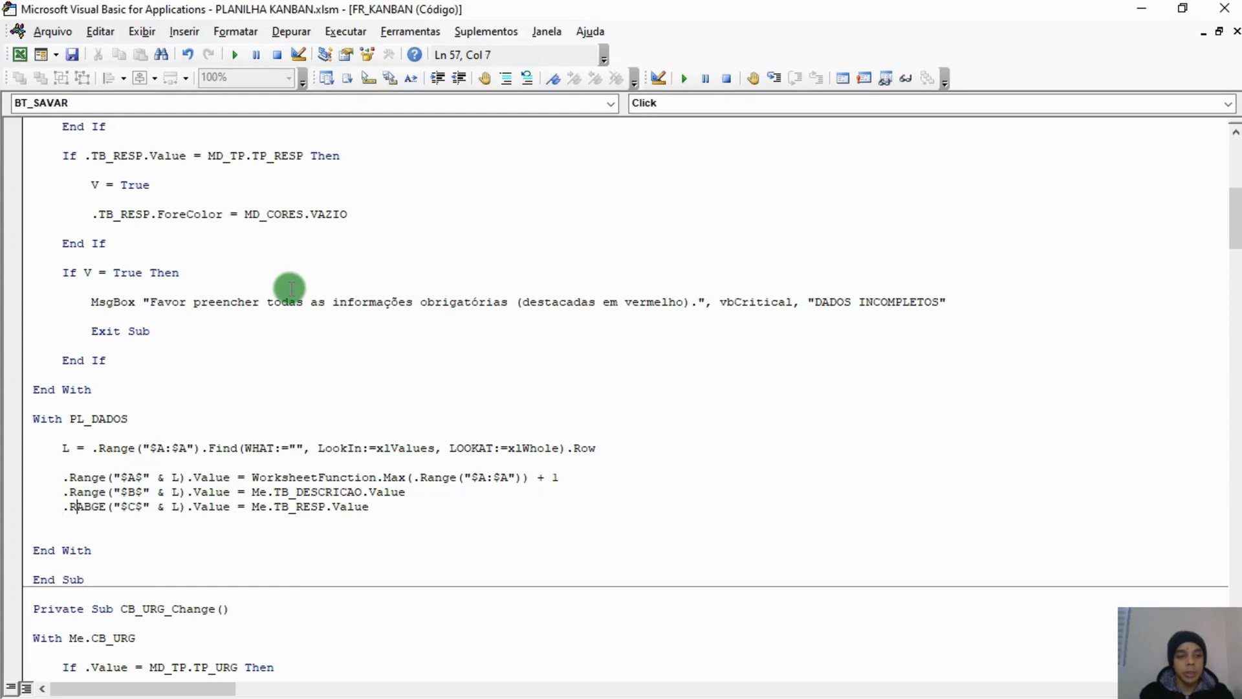
{"action": "key", "text": "BackSpace"}
{"action": "type", "text": "N"}
{"action": "key", "text": "Down"}
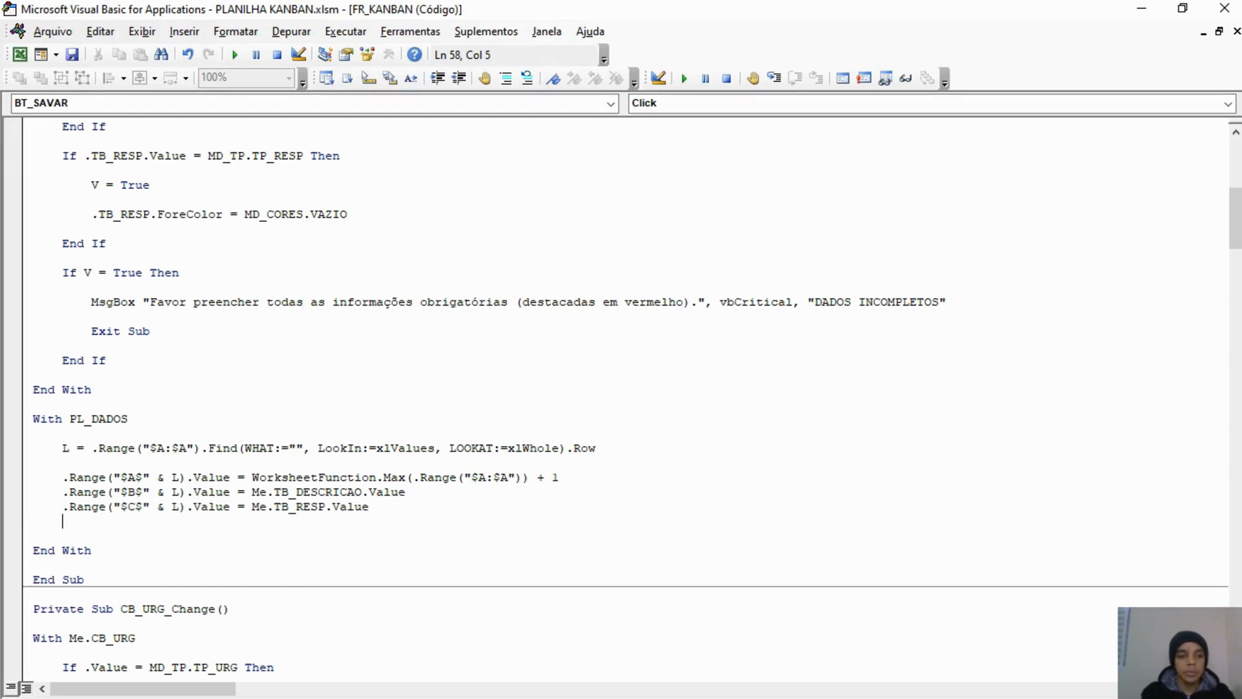
Add the line .Range("$D$" & L).Value = Me.TB_PRAZO.Value below the TB_RESP assignment.
{"action": "type", "text": ".Range(\""}
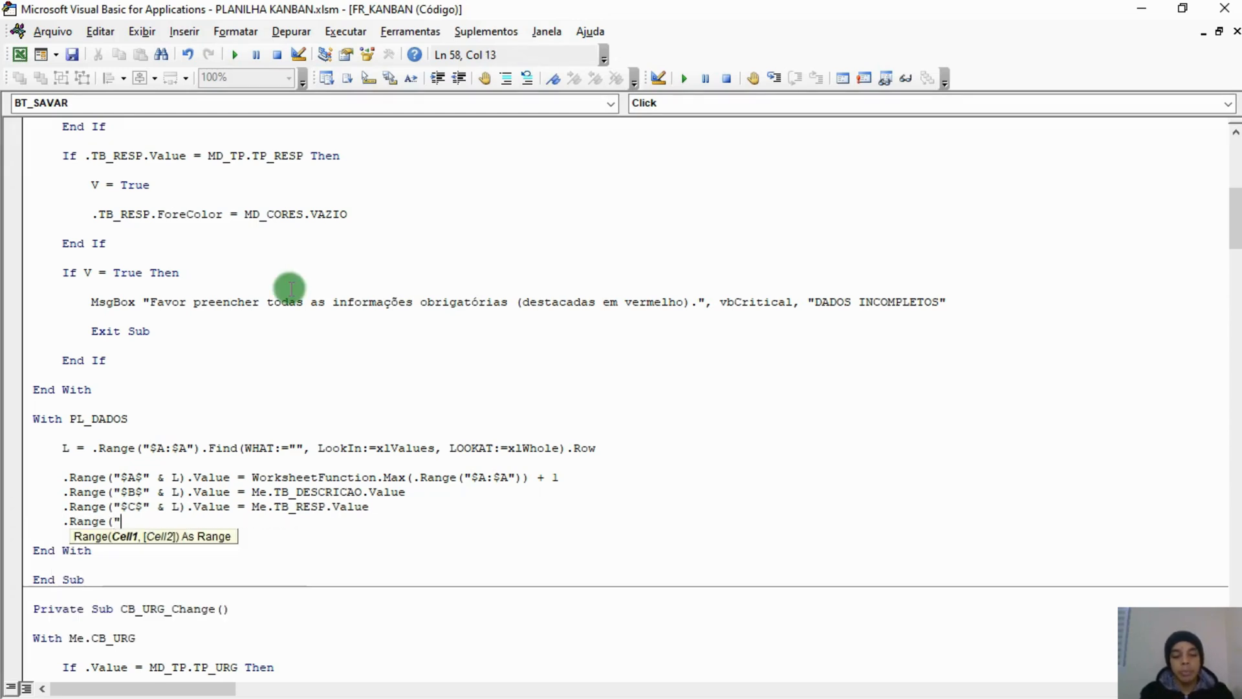
{"action": "type", "text": "$D$"}
{"action": "type", "text": "\" & L"}
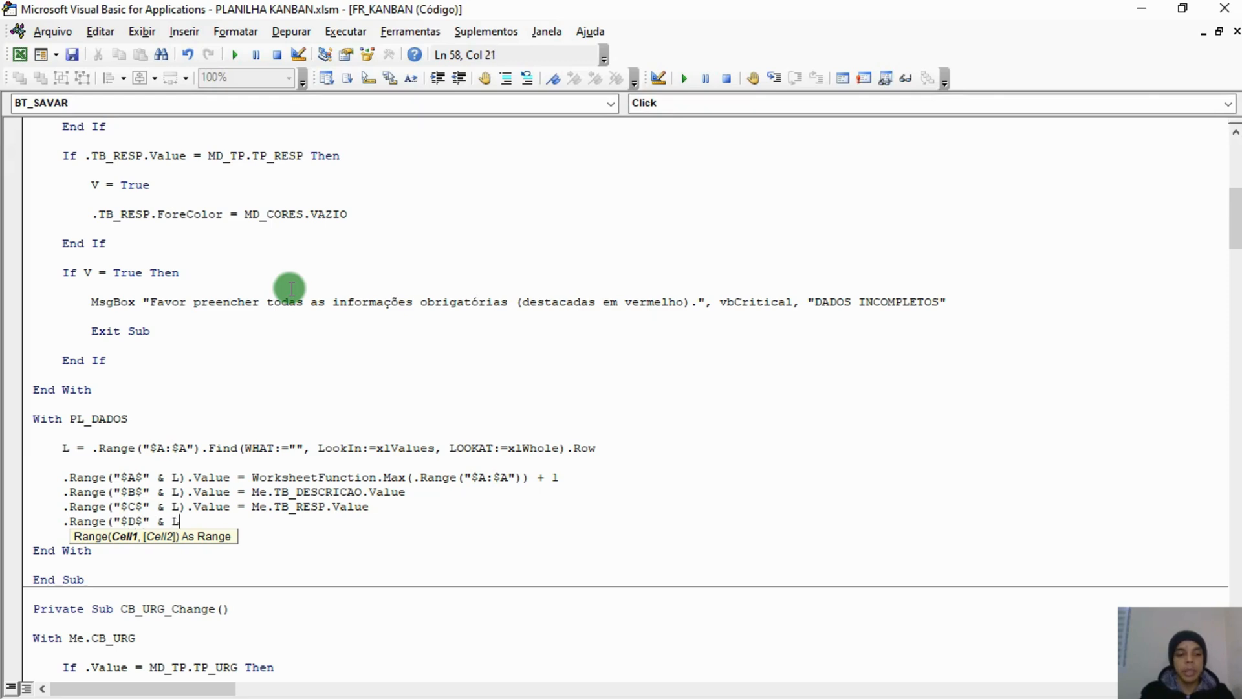
{"action": "type", "text": ").VALUE = "}
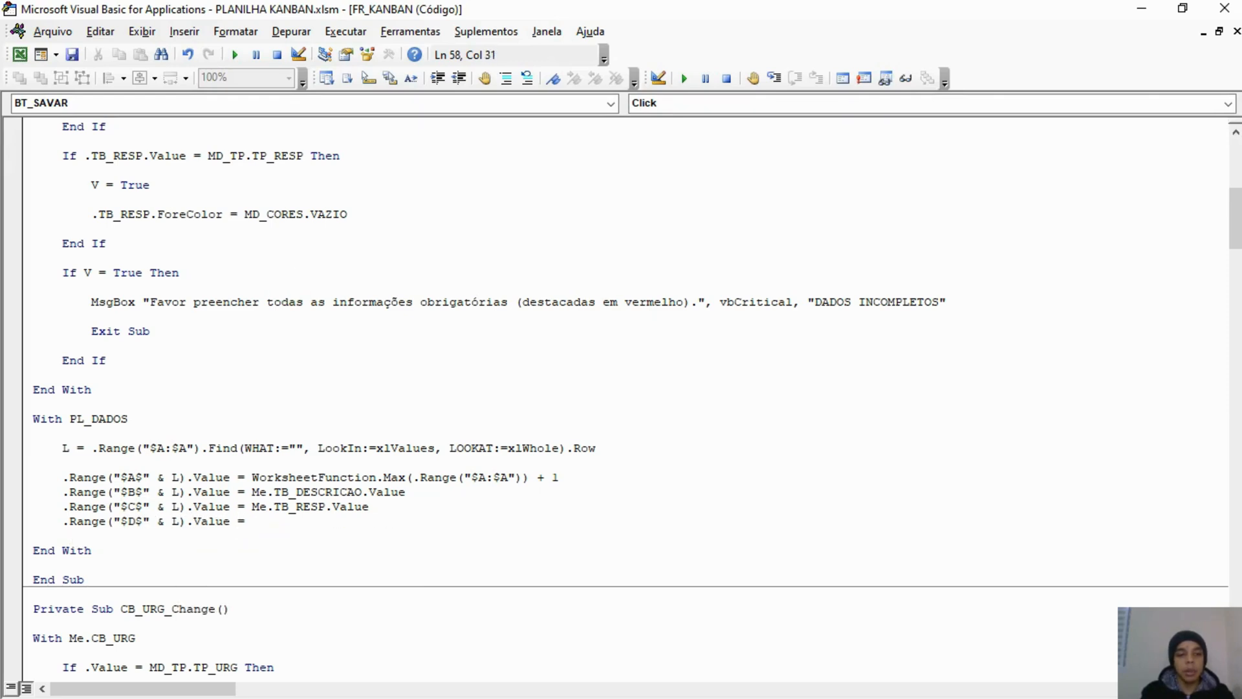
{"action": "type", "text": "ME.TB"}
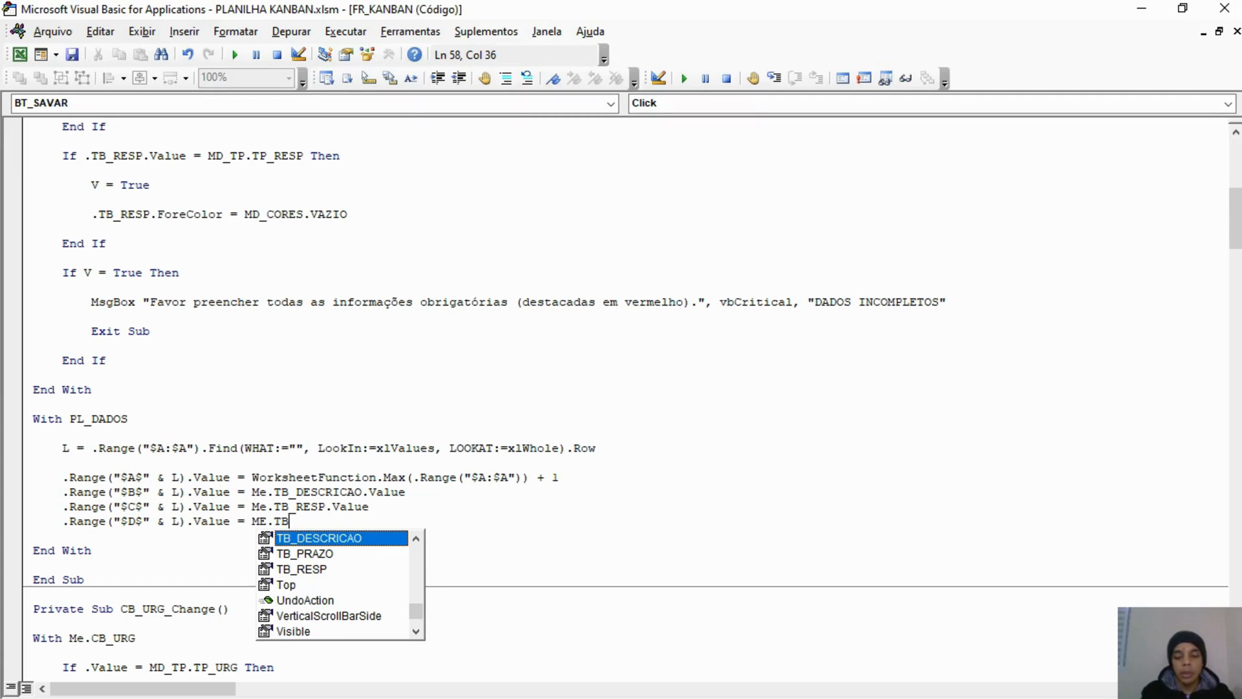
{"action": "type", "text": "_PRAZO.VALUE"}
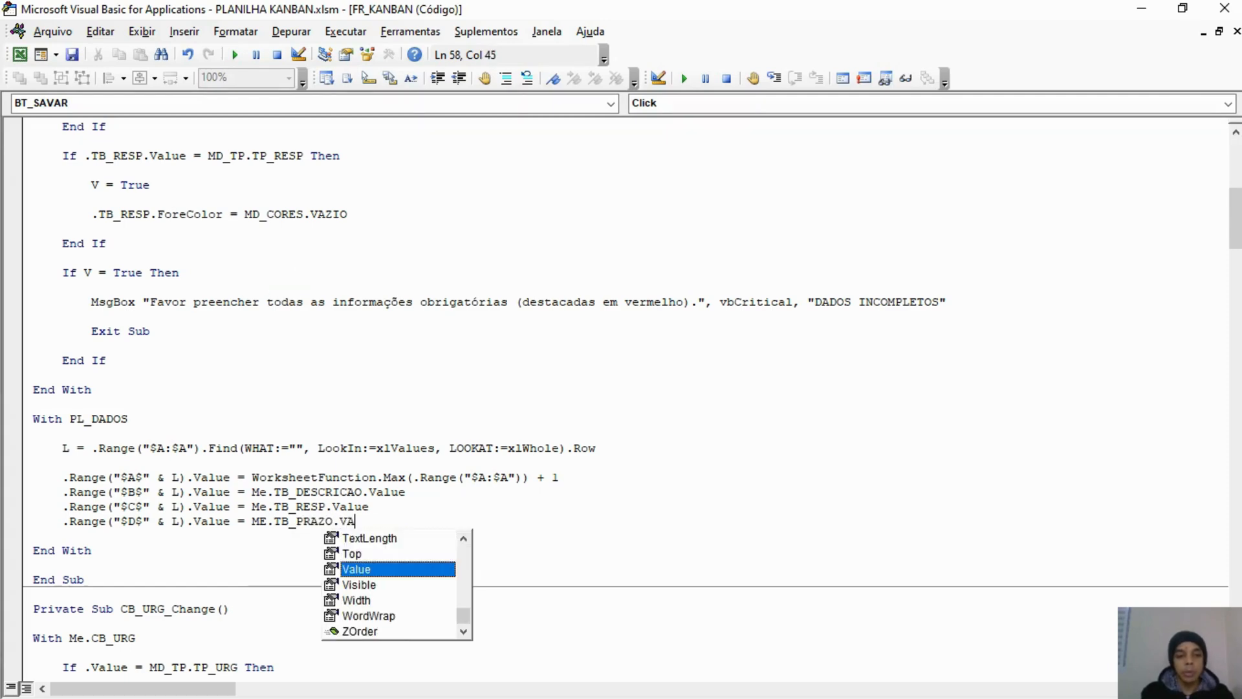
Wrap Me.TB_PRAZO.Value in a CDate() conversion in the column D assignment.
{"action": "left_click", "coordinate": [408, 507]}
{"action": "left_click_drag", "start_coordinate": [252, 523], "coordinate": [313, 535]}
{"action": "left_click", "coordinate": [357, 520]}
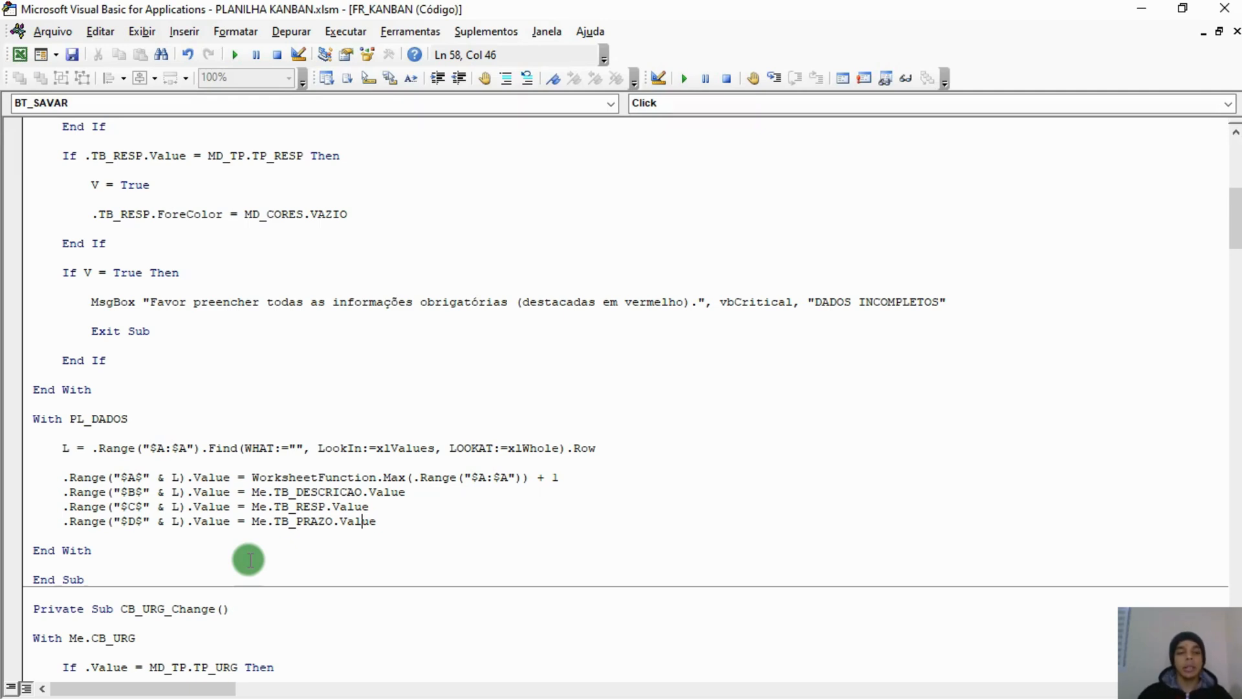
{"action": "left_click", "coordinate": [252, 521]}
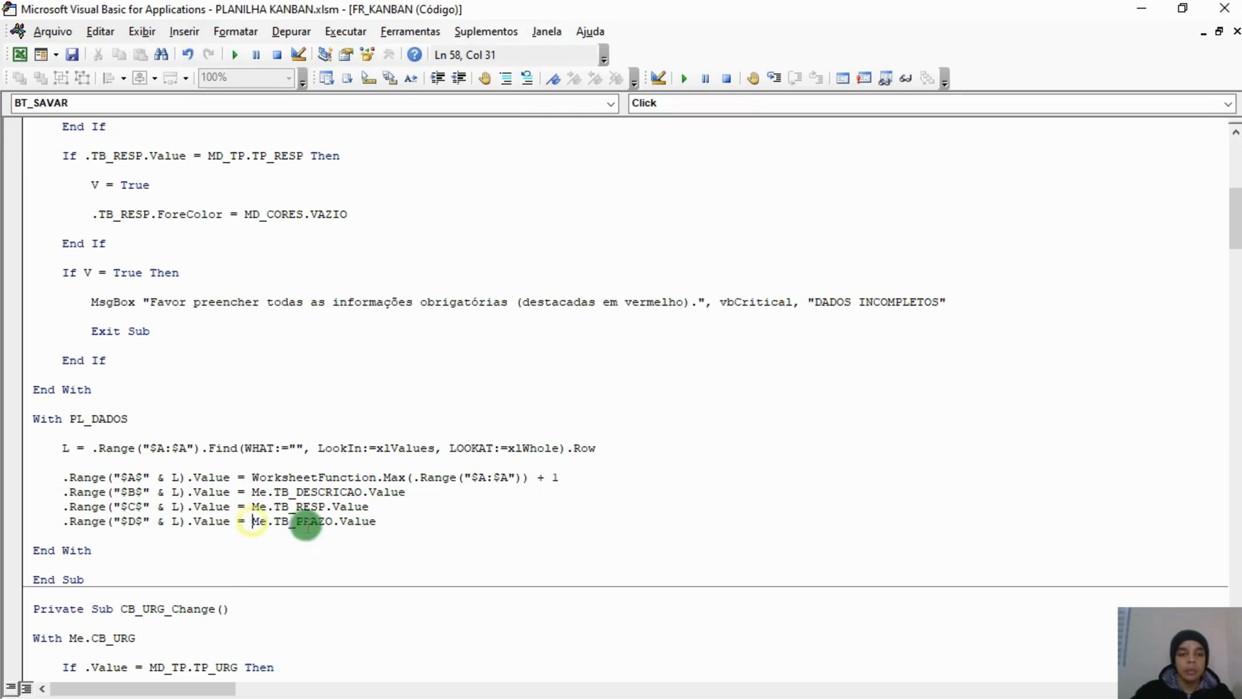
{"action": "type", "text": "CDATE("}
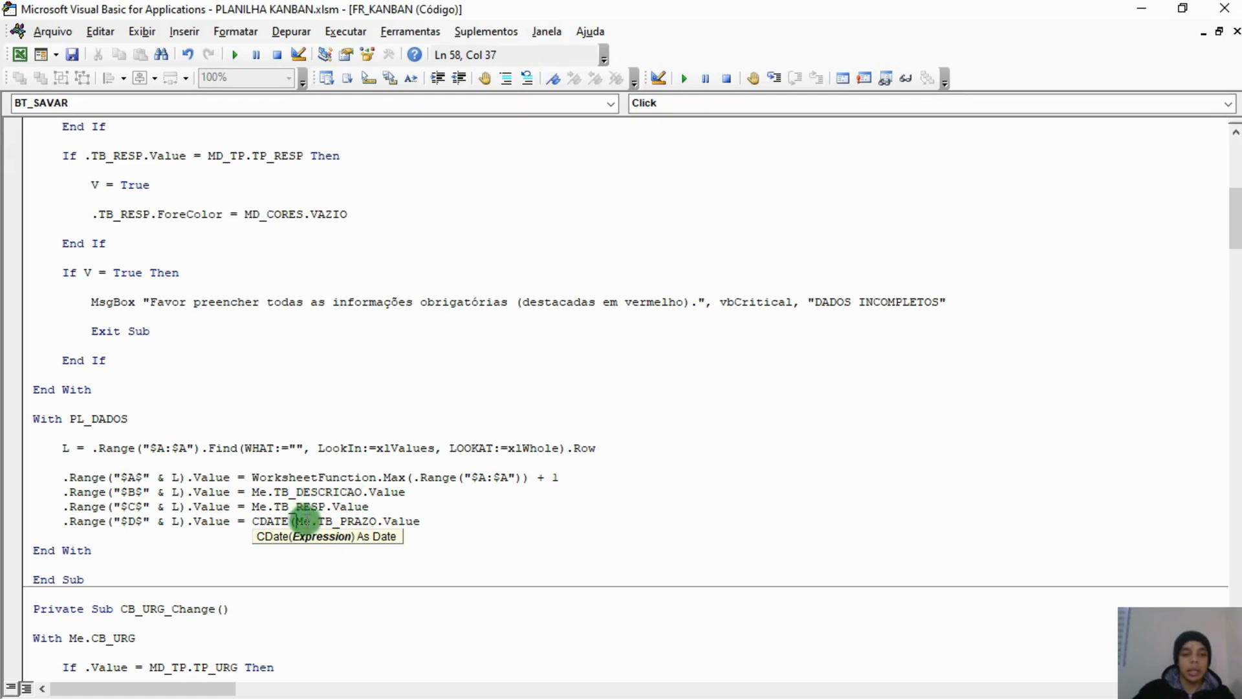
{"action": "left_click", "coordinate": [460, 522]}
{"action": "type", "text": ")"}
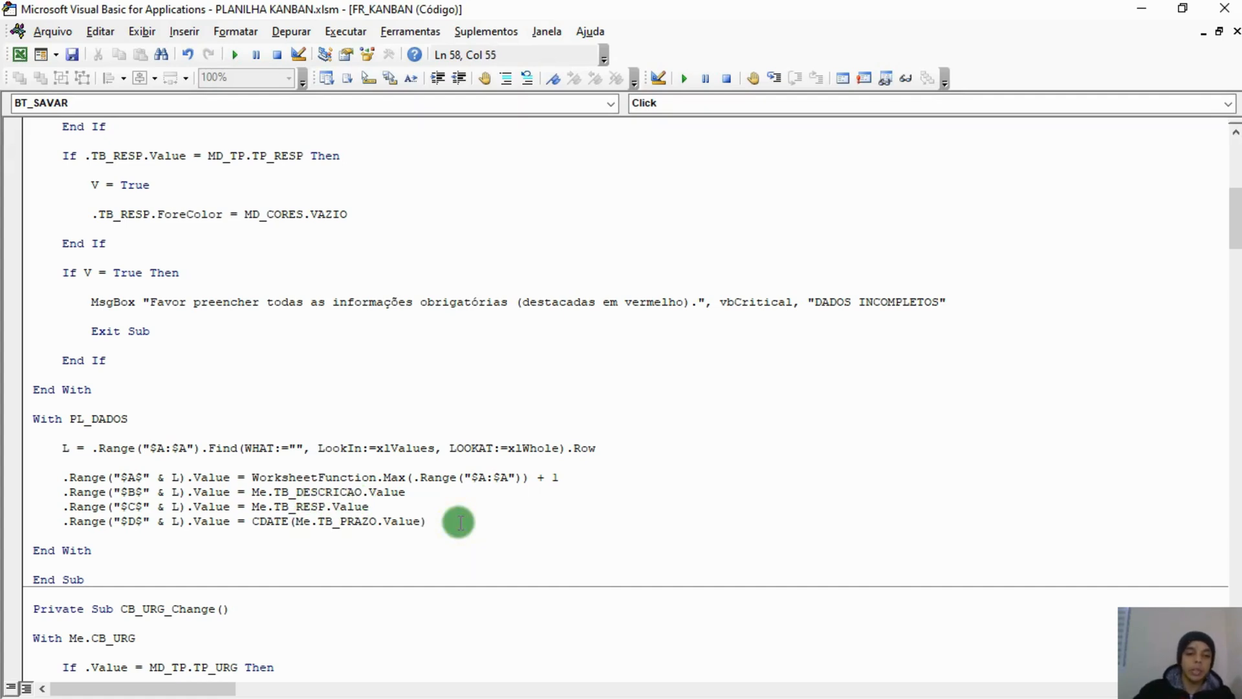
{"action": "left_click_drag", "start_coordinate": [294, 521], "coordinate": [419, 522]}
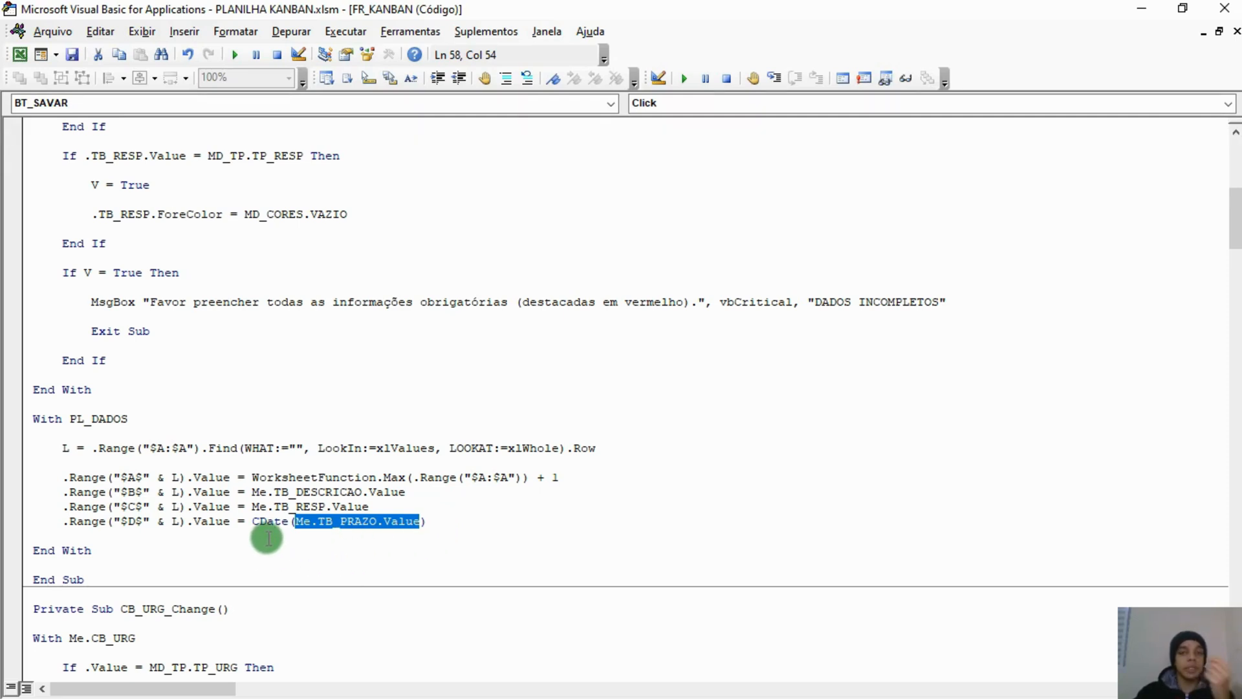
{"action": "left_click", "coordinate": [436, 522]}
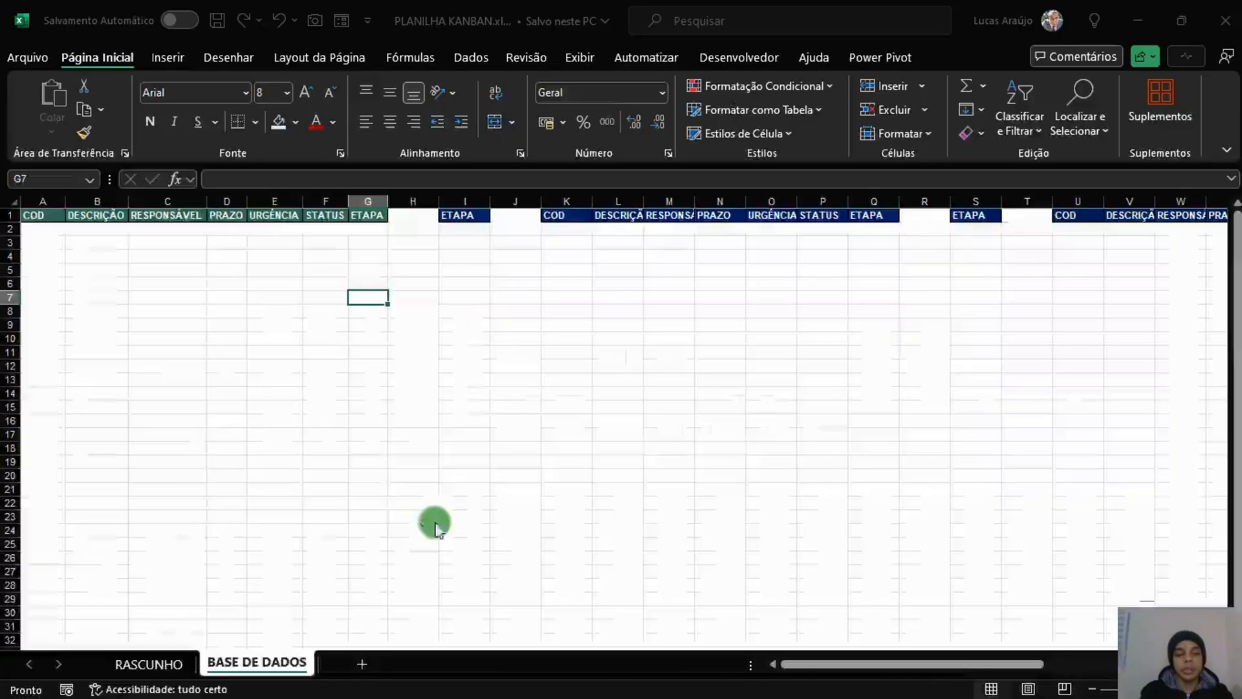
Switch to Excel and format the whole PRAZO column D of BASE DE DADOS as Data Abreviada.
{"action": "key", "text": "alt+F11"}
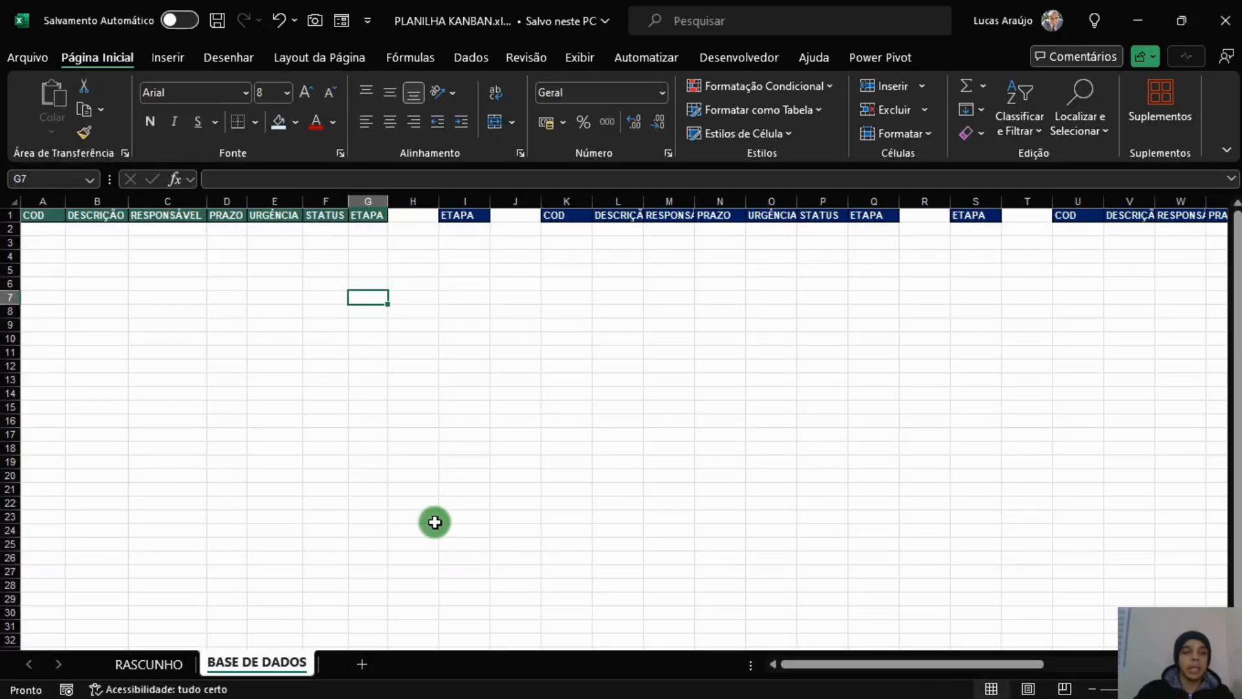
{"action": "left_click", "coordinate": [226, 202]}
{"action": "left_click", "coordinate": [660, 90]}
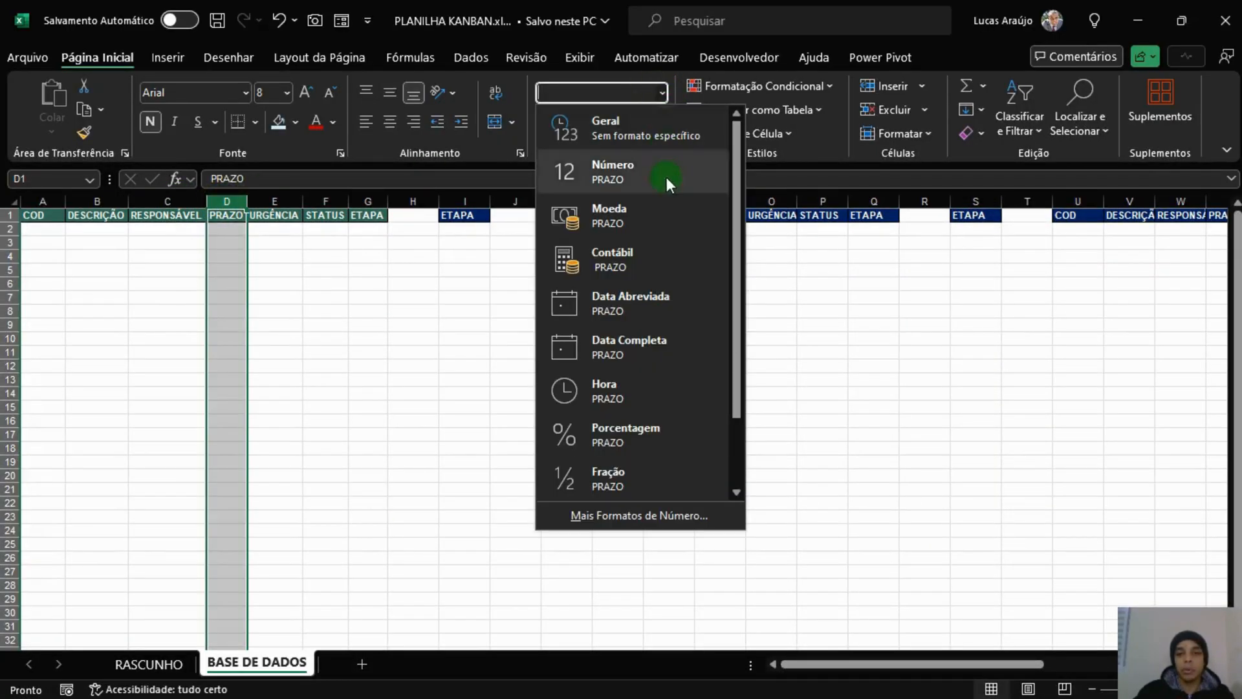
{"action": "left_click", "coordinate": [630, 303]}
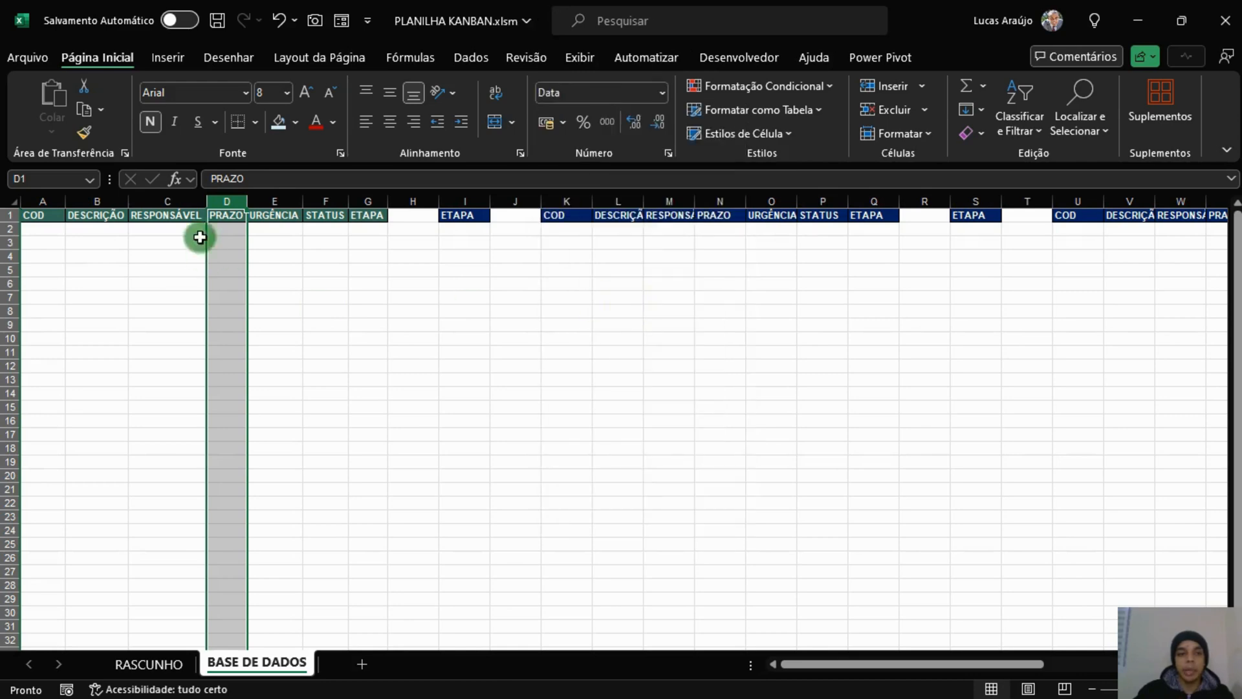
{"action": "left_click", "coordinate": [275, 228]}
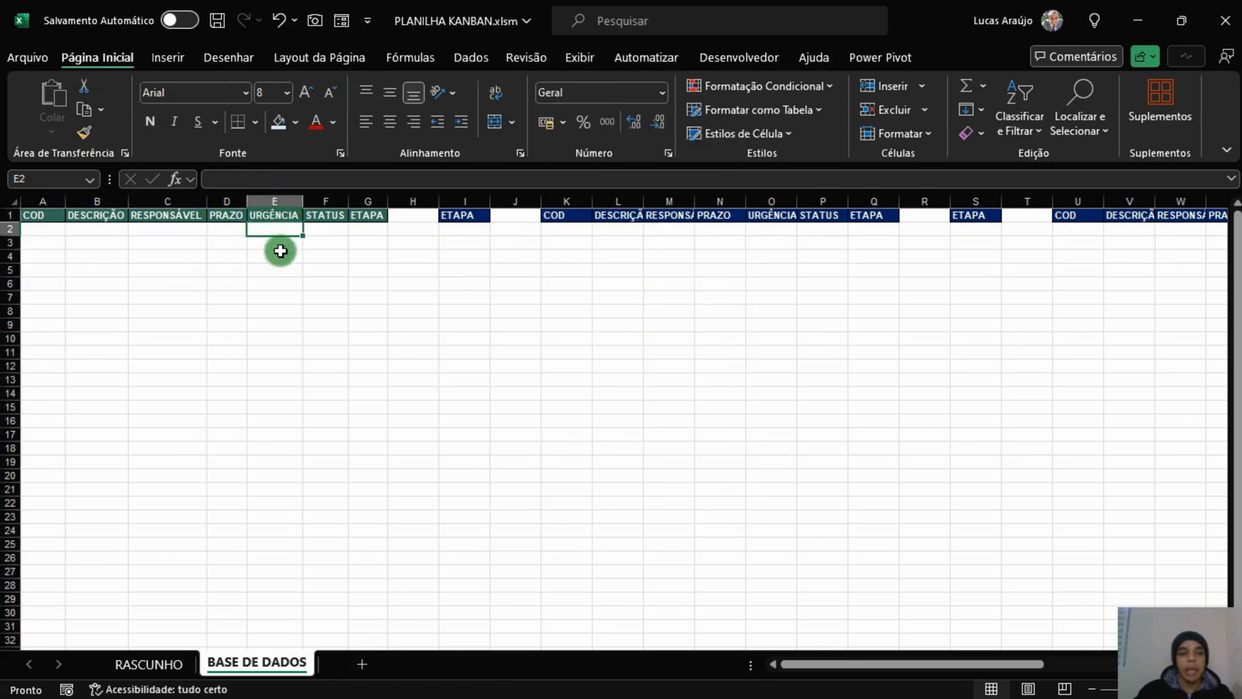
Back in the VBA editor, add the line .Range("$E$" & L).Value = Me.CB_URG.Value below the TB_PRAZO assignment.
{"action": "key", "text": "alt+F11"}
{"action": "type", "text": "."}
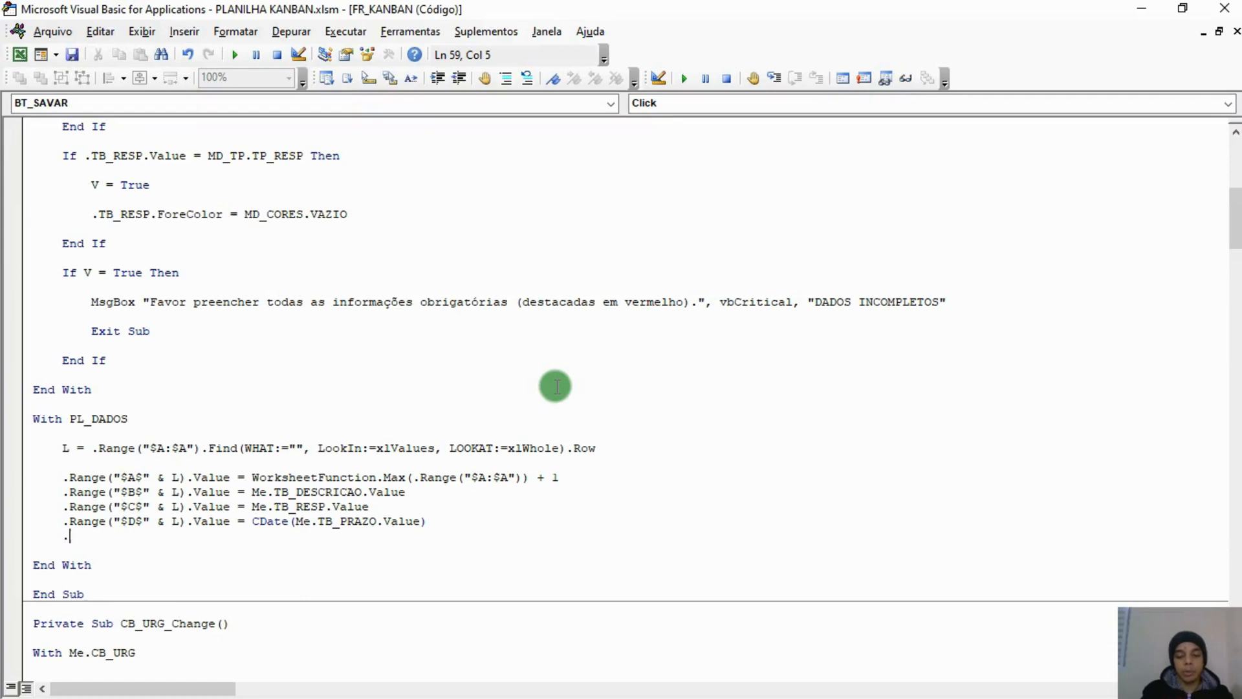
{"action": "type", "text": "Range(\"$E$"}
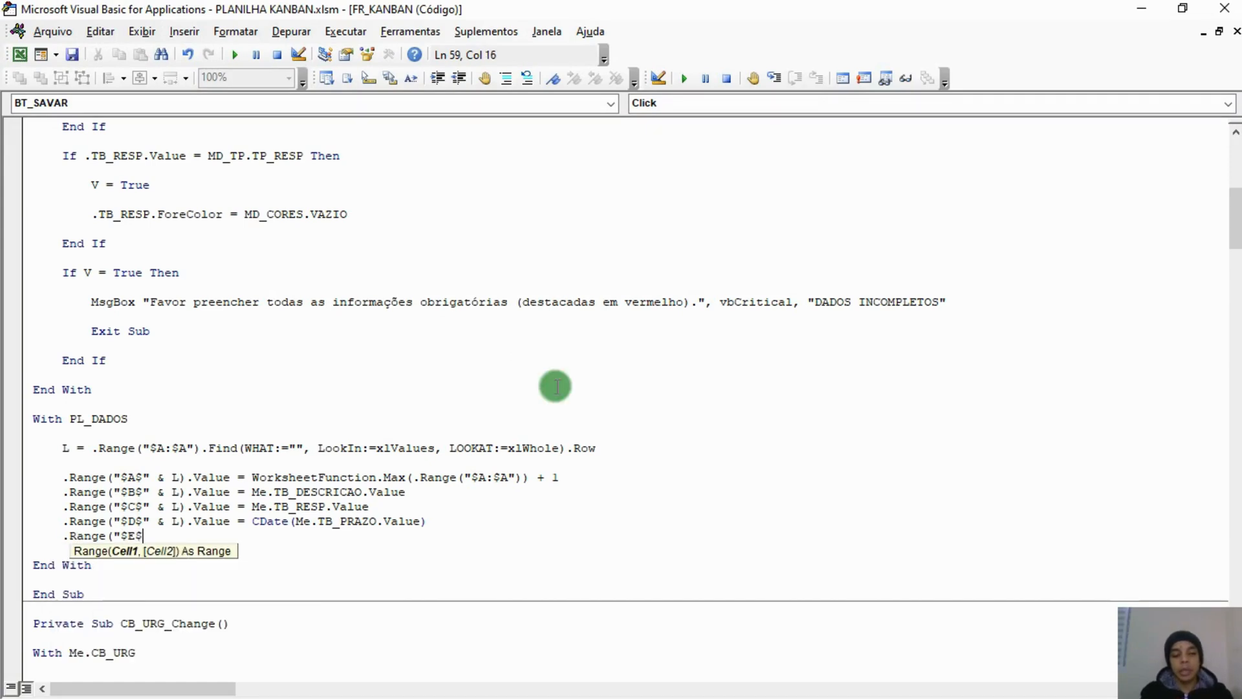
{"action": "type", "text": "\" & L)"}
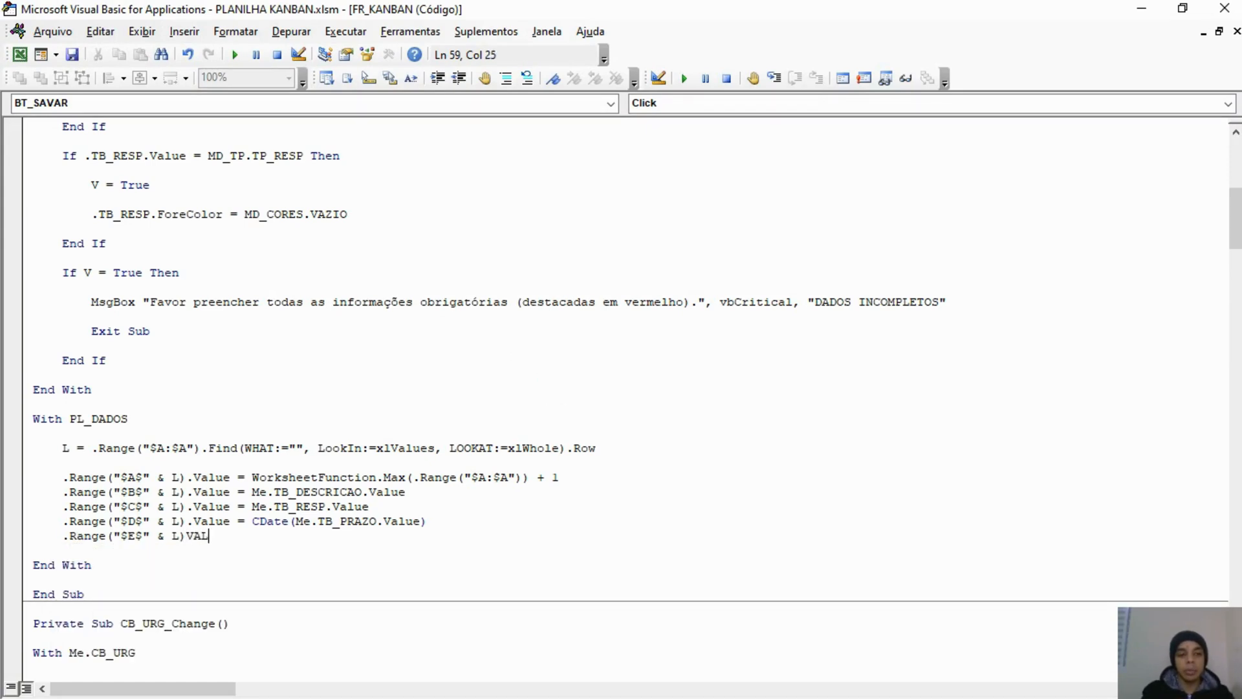
{"action": "type", "text": ".Value "}
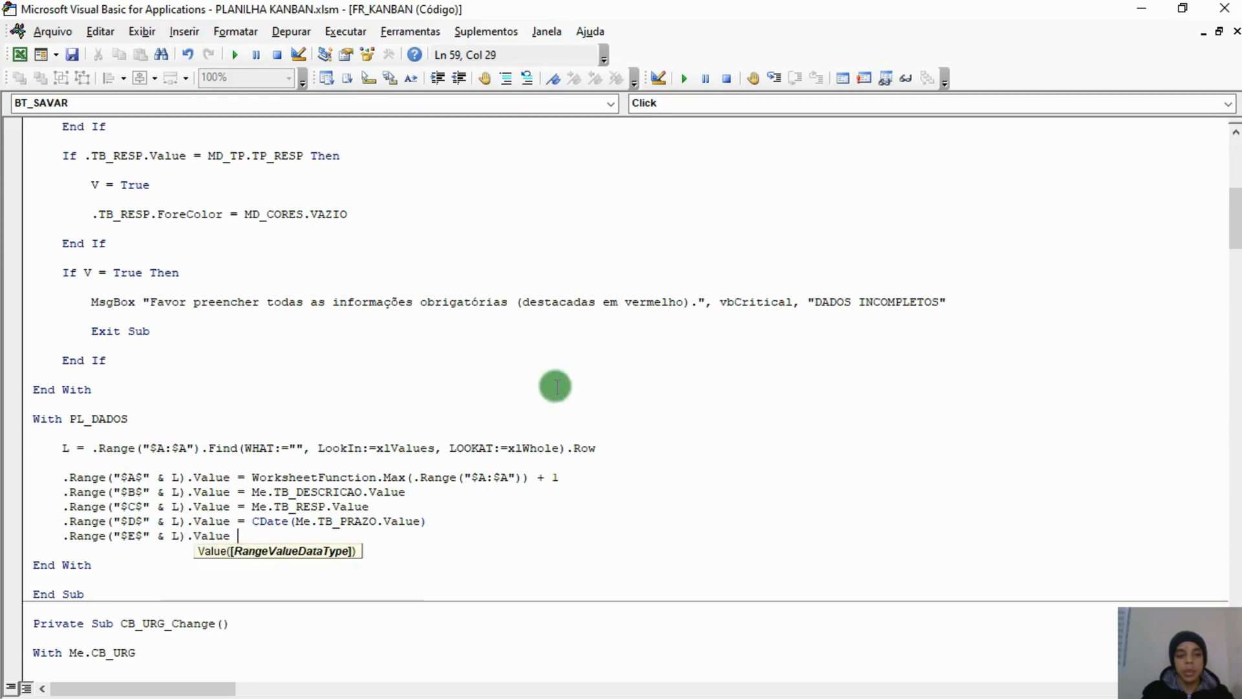
{"action": "type", "text": "= ME"}
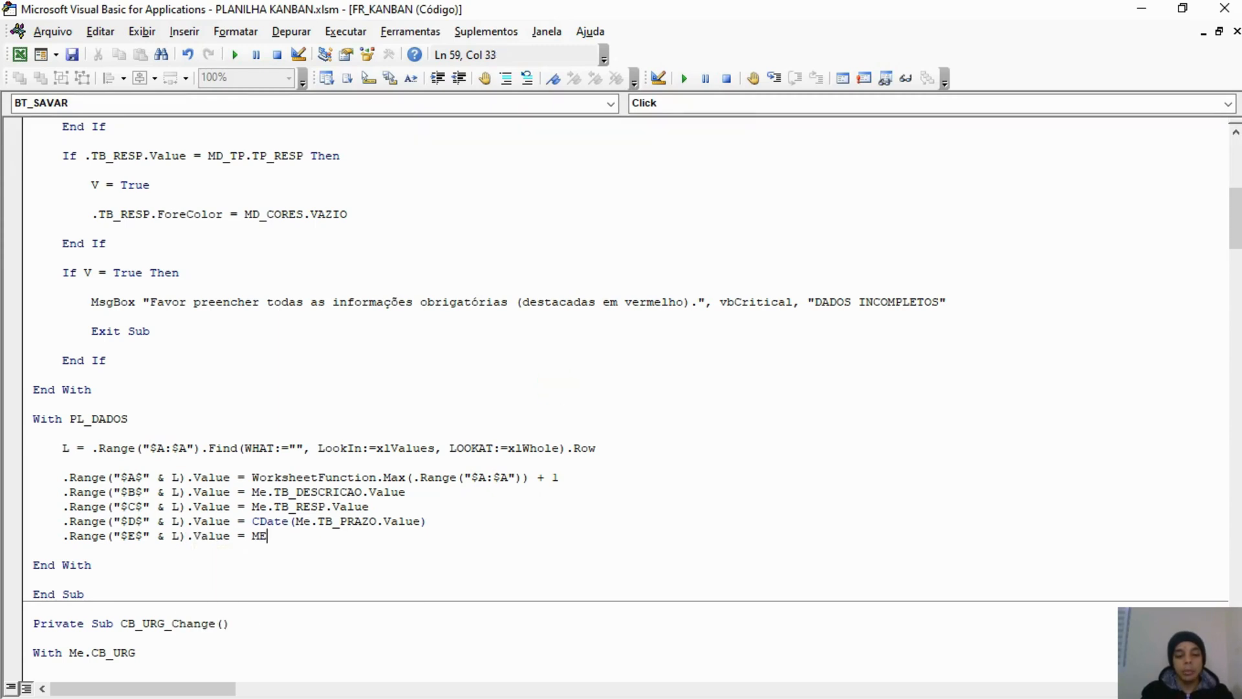
{"action": "type", "text": ".CB_URG.Value"}
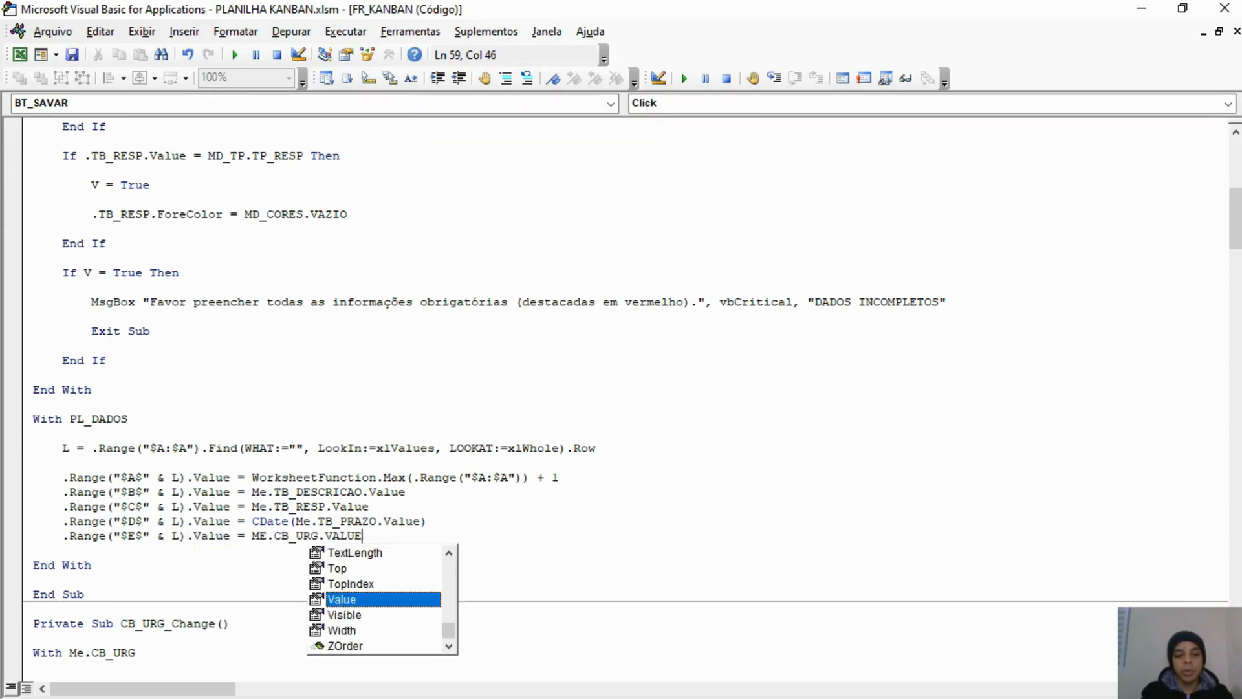
{"action": "key", "text": "Return"}
Check the STATUS column in Excel, and begin the VBA line .Range("$F$" & L).FormulaLocal = "= below the CB_URG assignment.
{"action": "key", "text": "alt+F11"}
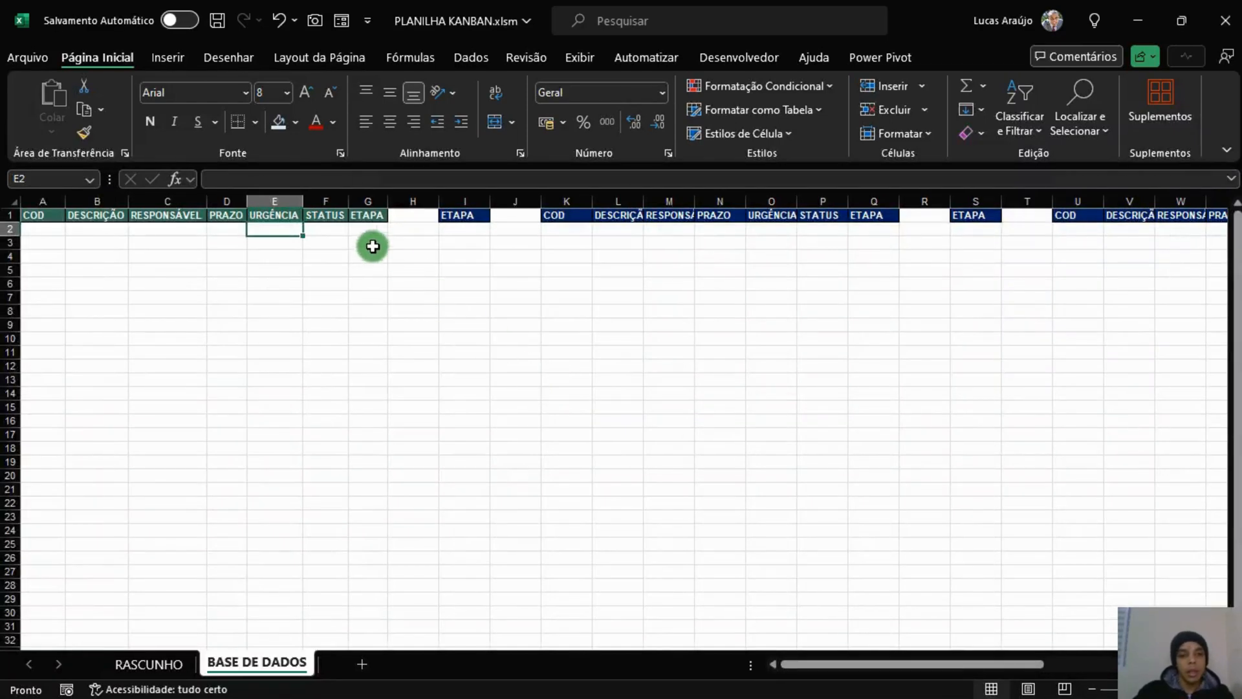
{"action": "left_click", "coordinate": [334, 229]}
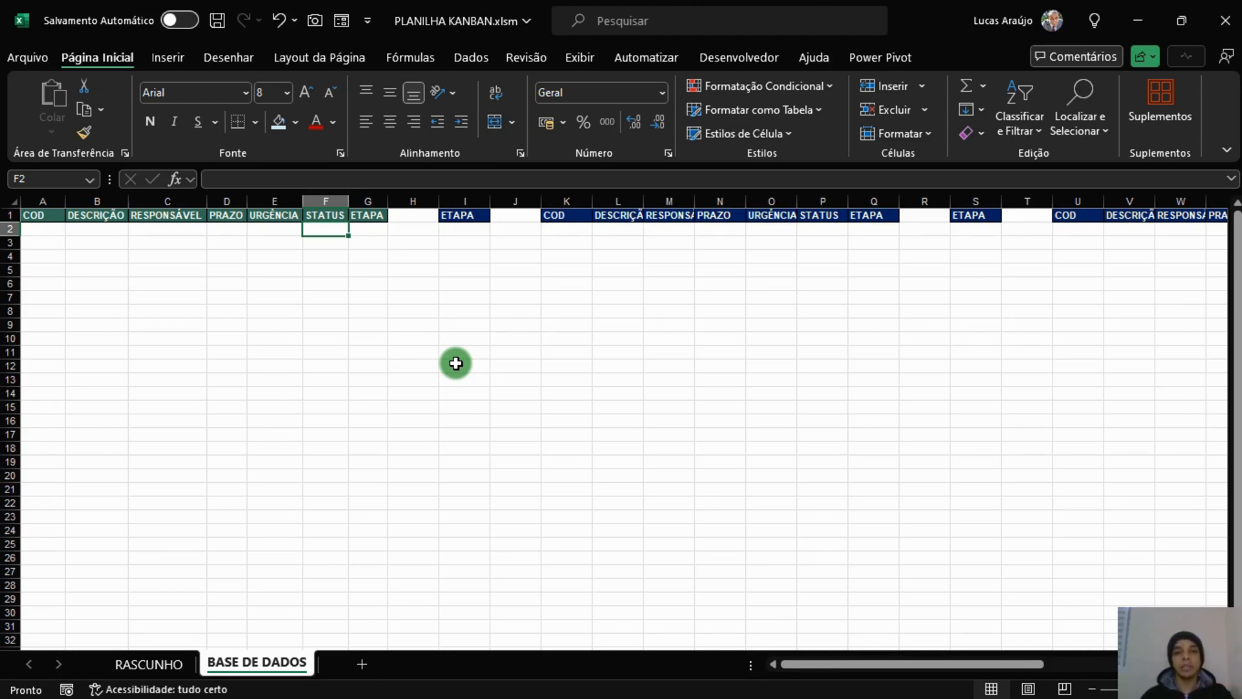
{"action": "key", "text": "alt+F11"}
{"action": "type", "text": "."}
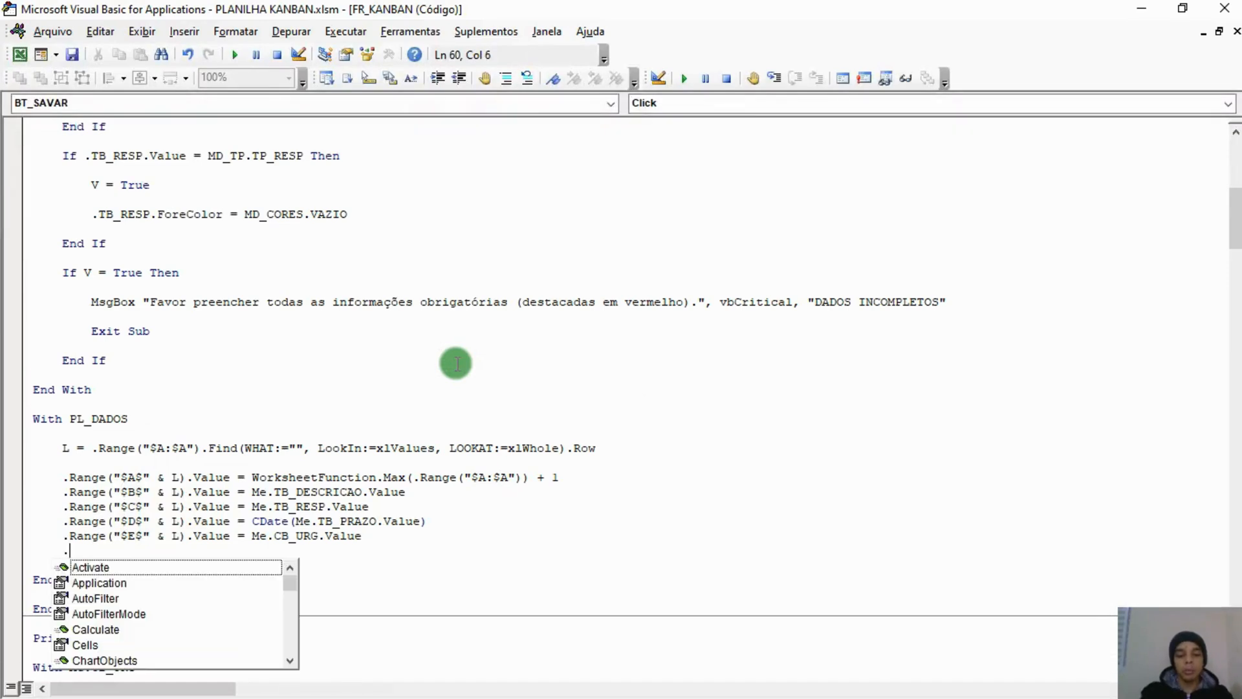
{"action": "type", "text": "RANGE(\"$F$\""}
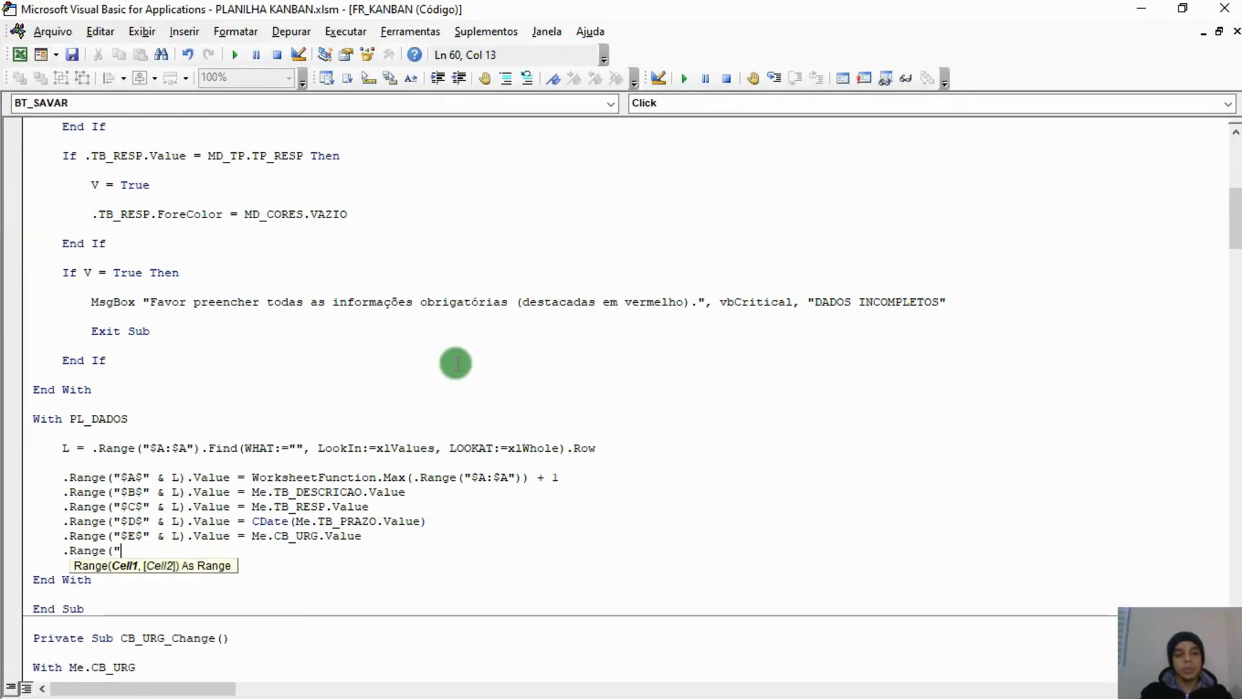
{"action": "type", "text": " & L)."}
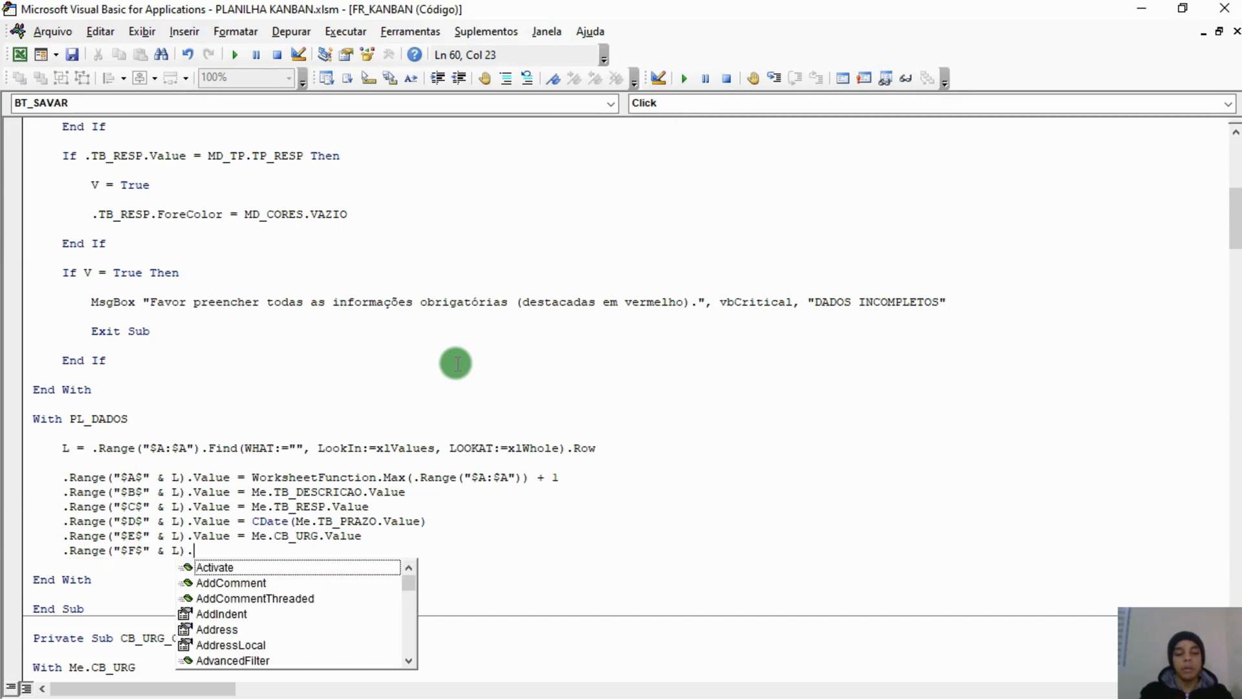
{"action": "type", "text": "FORMULALOCAL"}
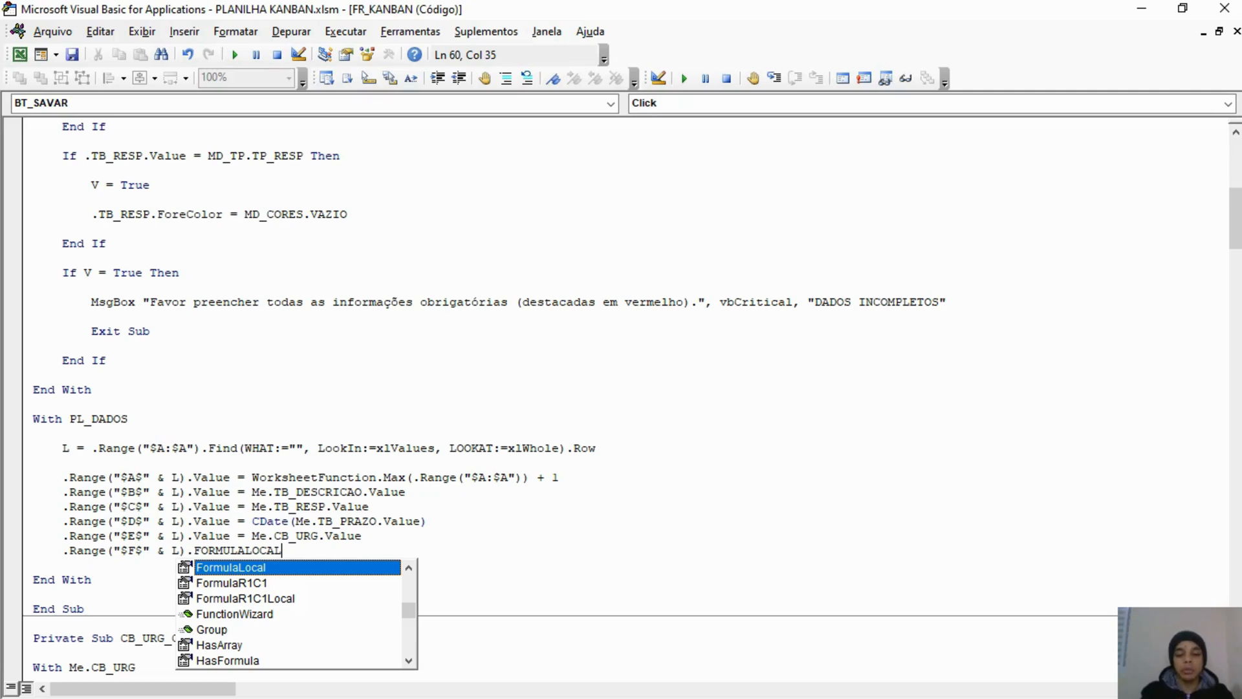
{"action": "type", "text": "= \""}
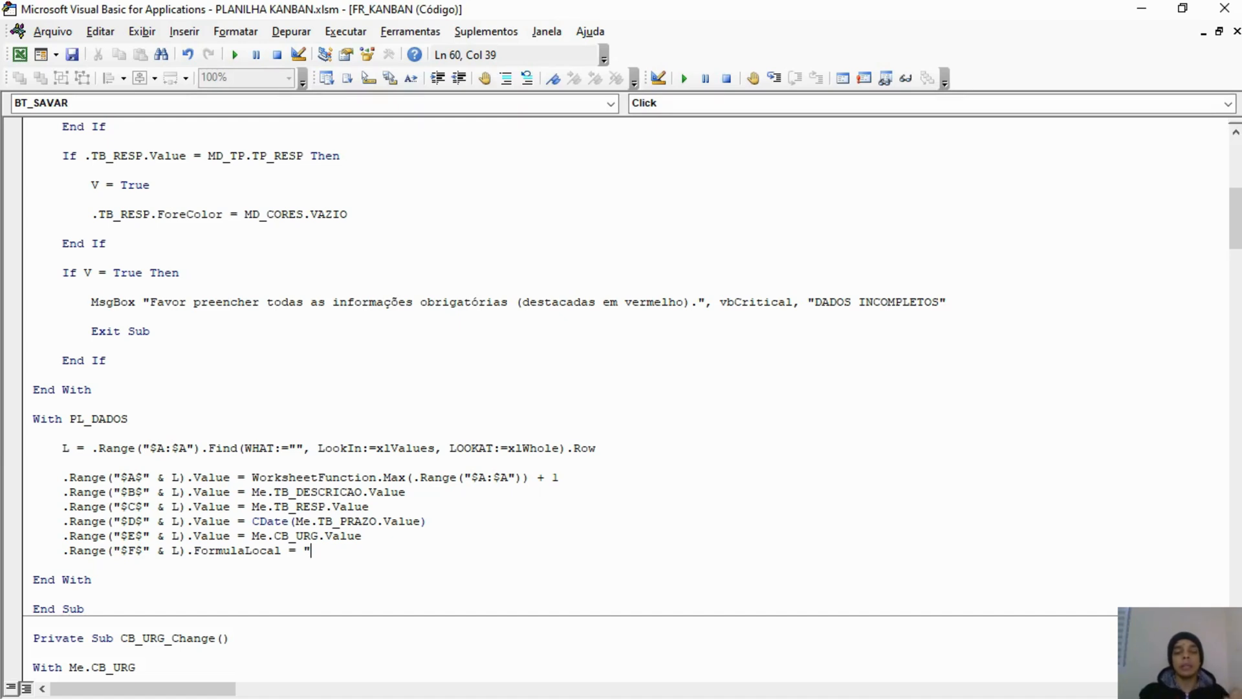
{"action": "type", "text": "="}
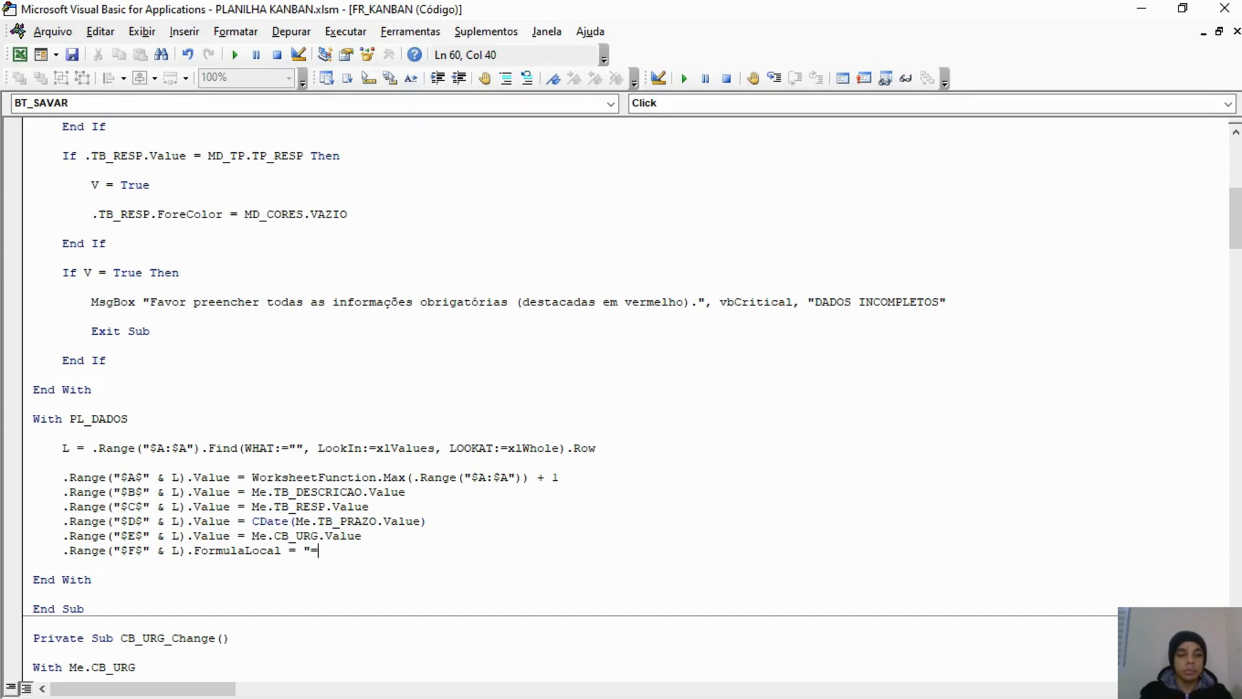
Switch to Excel and examine the PRAZO and STATUS cells in row 2 of BASE DE DADOS.
{"action": "key", "text": "alt+F11"}
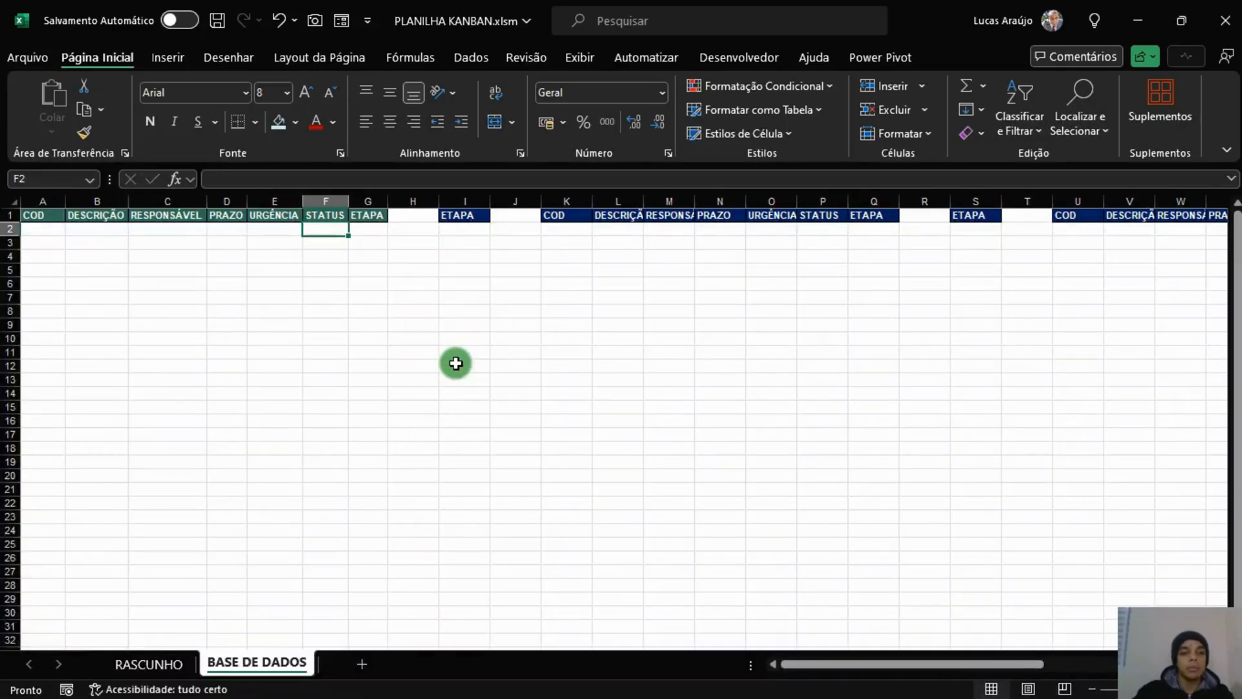
{"action": "key", "text": "Right"}
{"action": "left_click", "coordinate": [333, 232]}
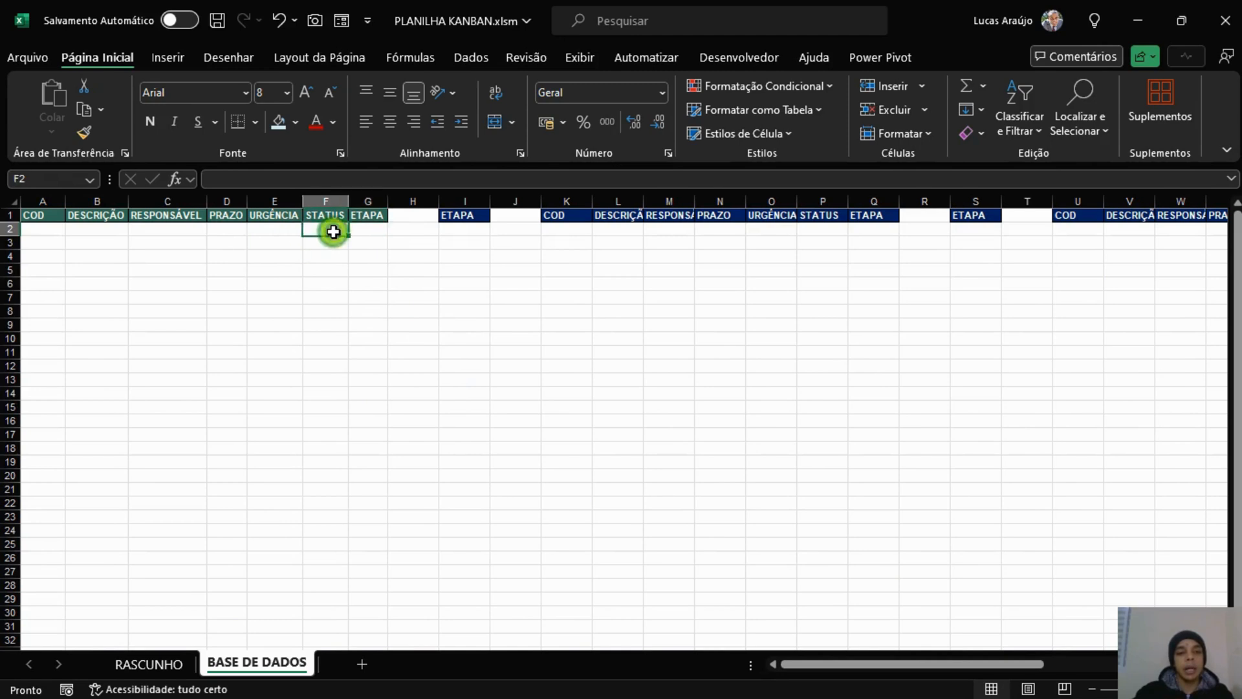
{"action": "left_click", "coordinate": [235, 229]}
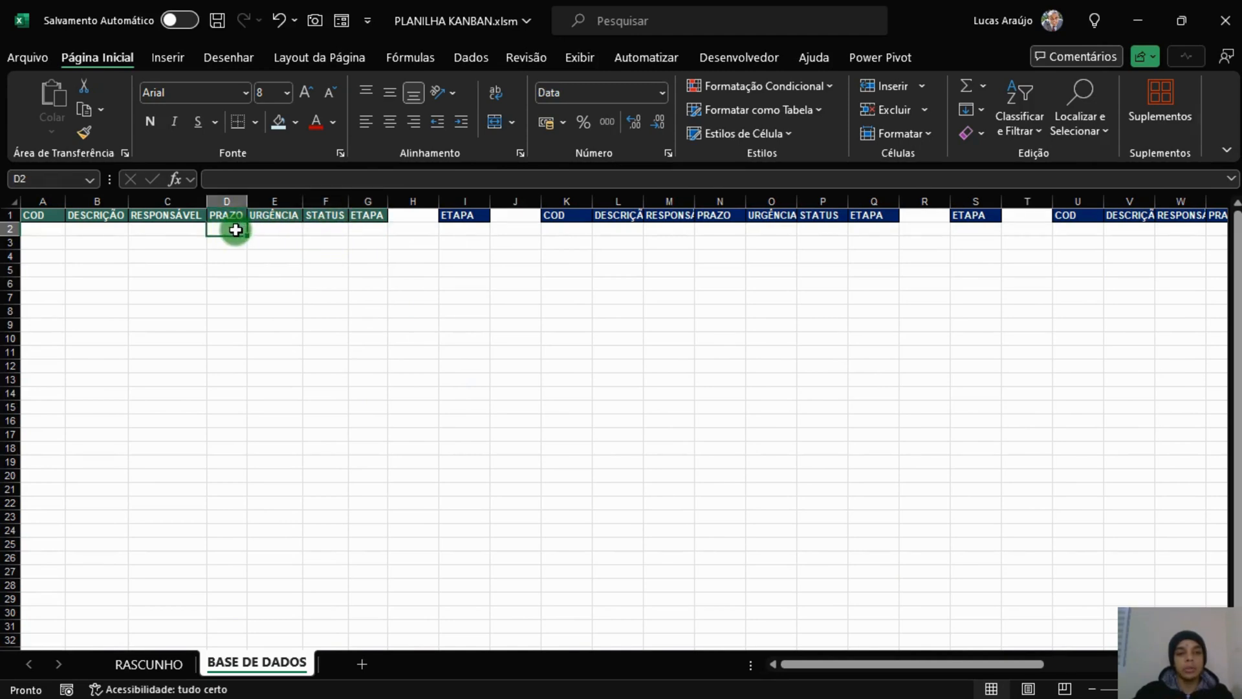
{"action": "left_click", "coordinate": [332, 231]}
{"action": "left_click", "coordinate": [223, 229]}
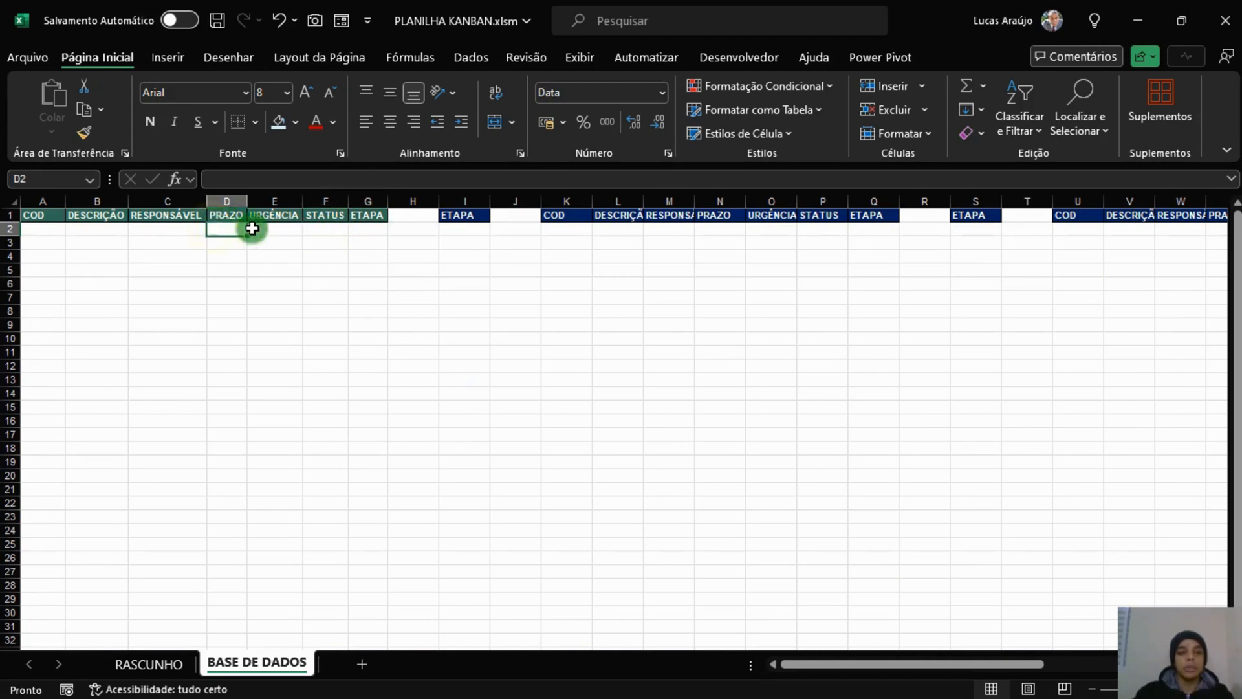
{"action": "left_click", "coordinate": [333, 230]}
Return to the VBA editor and remove the unfinished = "= from the end of the column F FormulaLocal line.
{"action": "key", "text": "alt+Tab"}
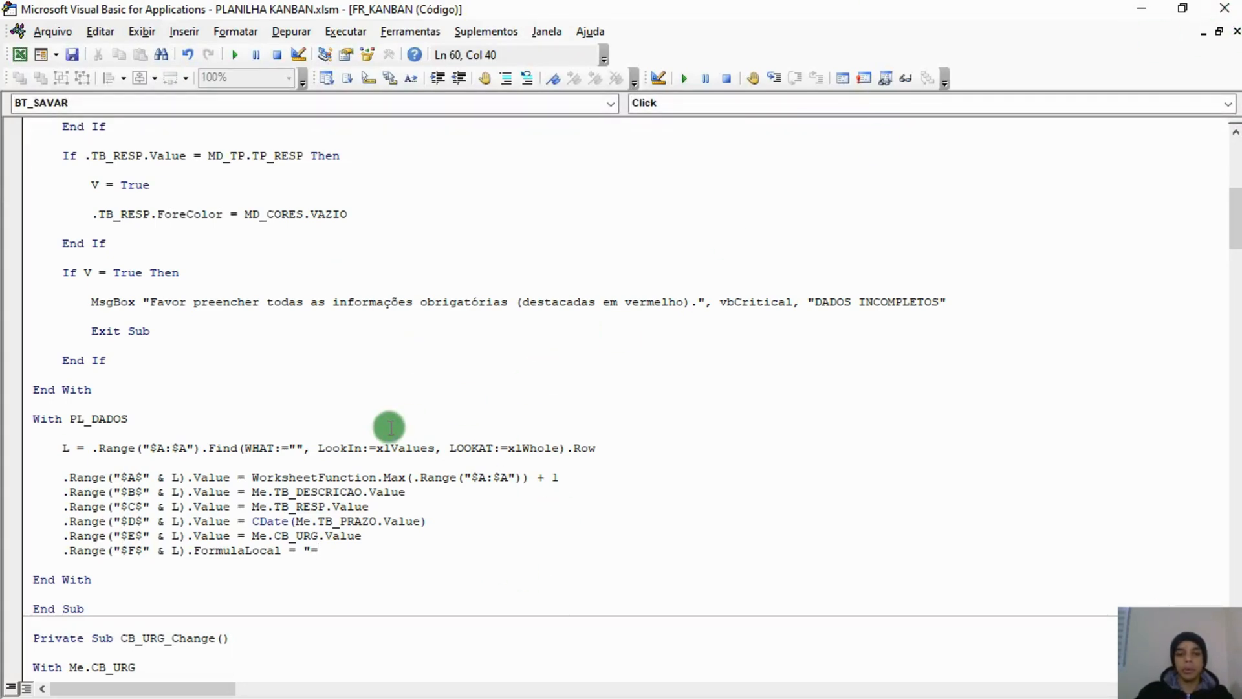
{"action": "key", "text": "BackSpace"}
{"action": "key", "text": "BackSpace"}
{"action": "key", "text": "BackSpace"}
{"action": "key", "text": "BackSpace"}
{"action": "key", "text": "BackSpace"}
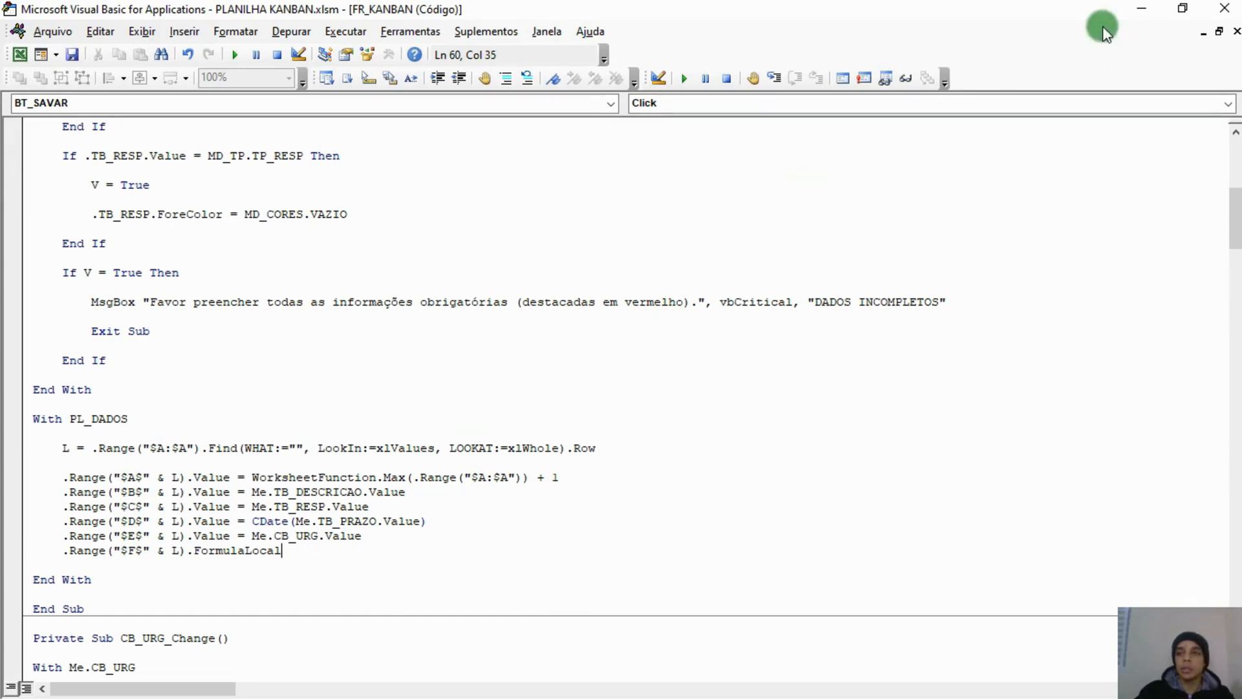
Switch to Excel and enter the test deadline 05/07/2024 in PRAZO cell D2 of BASE DE DADOS.
{"action": "left_click", "coordinate": [1143, 8]}
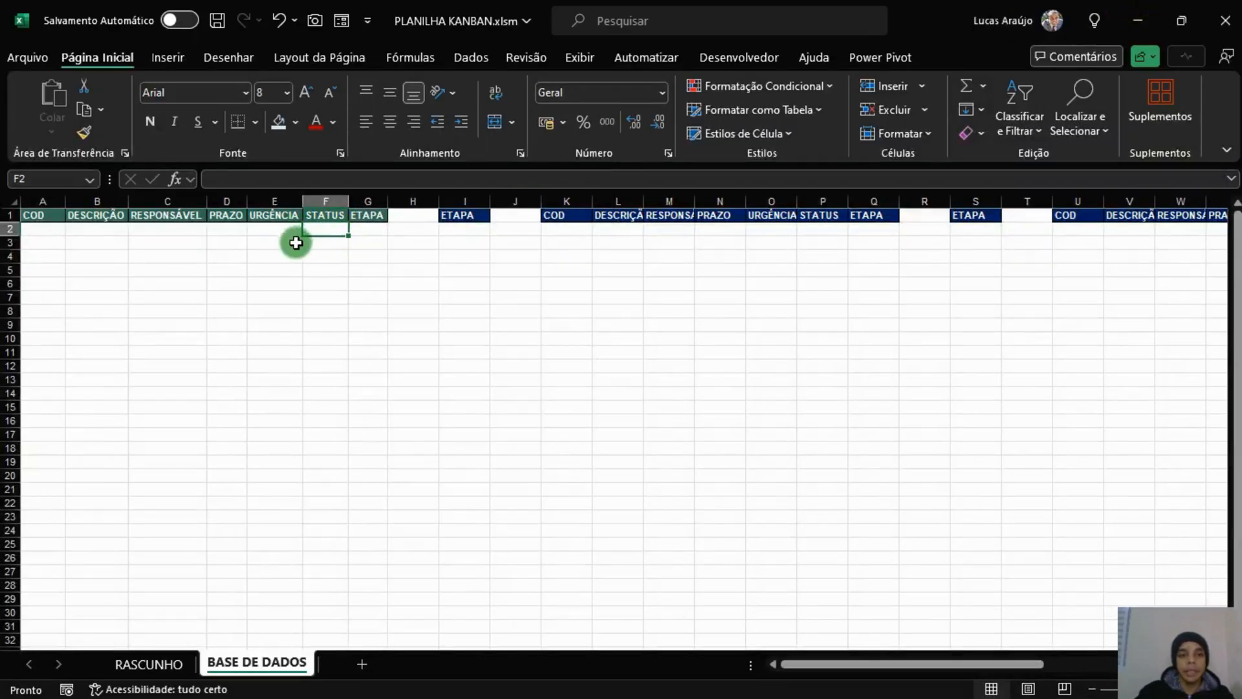
{"action": "left_click", "coordinate": [226, 229]}
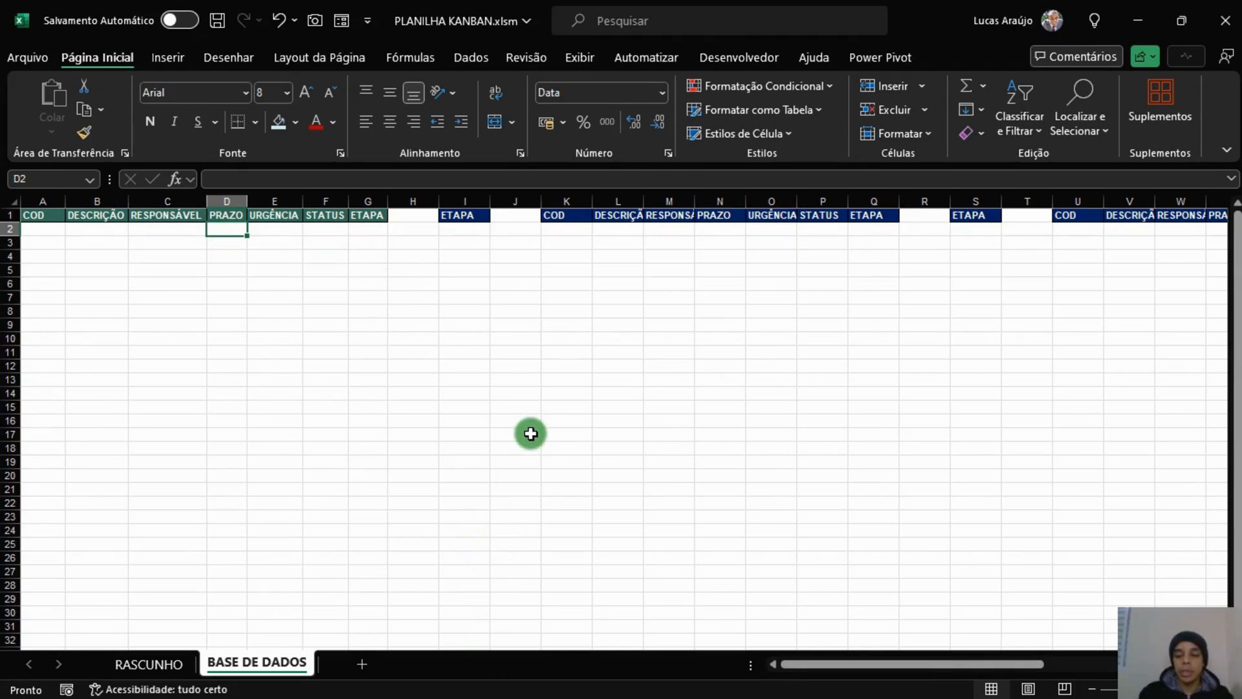
{"action": "type", "text": "05/07/2024"}
{"action": "key", "text": "Tab"}
{"action": "key", "text": "Tab"}
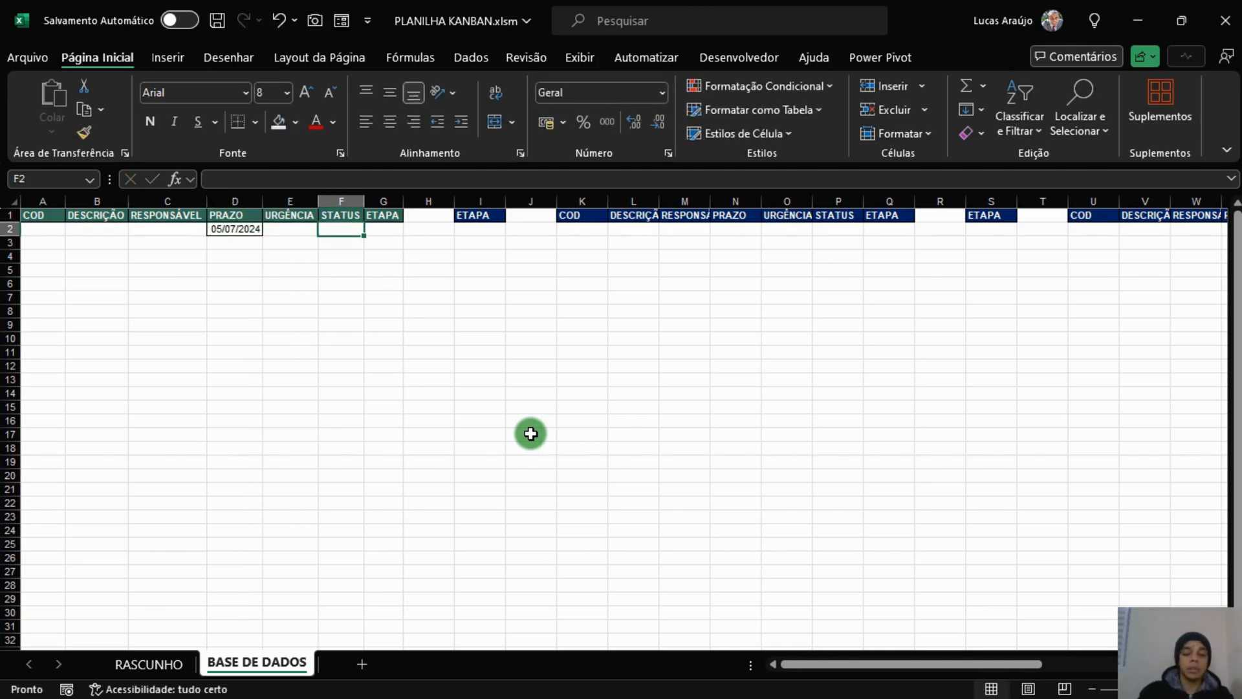
Enter the formula =D2-HOJE() in STATUS cell F2 to compute the days left until the deadline.
{"action": "type", "text": "="}
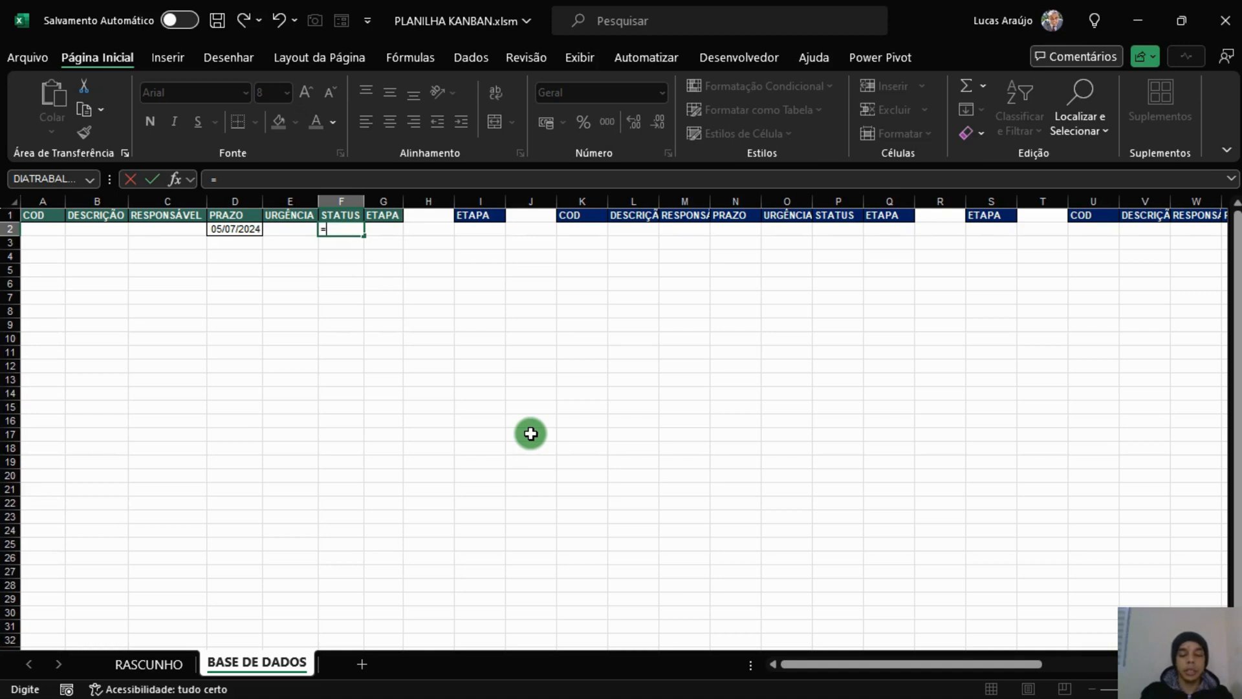
{"action": "type", "text": "HO"}
{"action": "key", "text": "BackSpace"}
{"action": "key", "text": "BackSpace"}
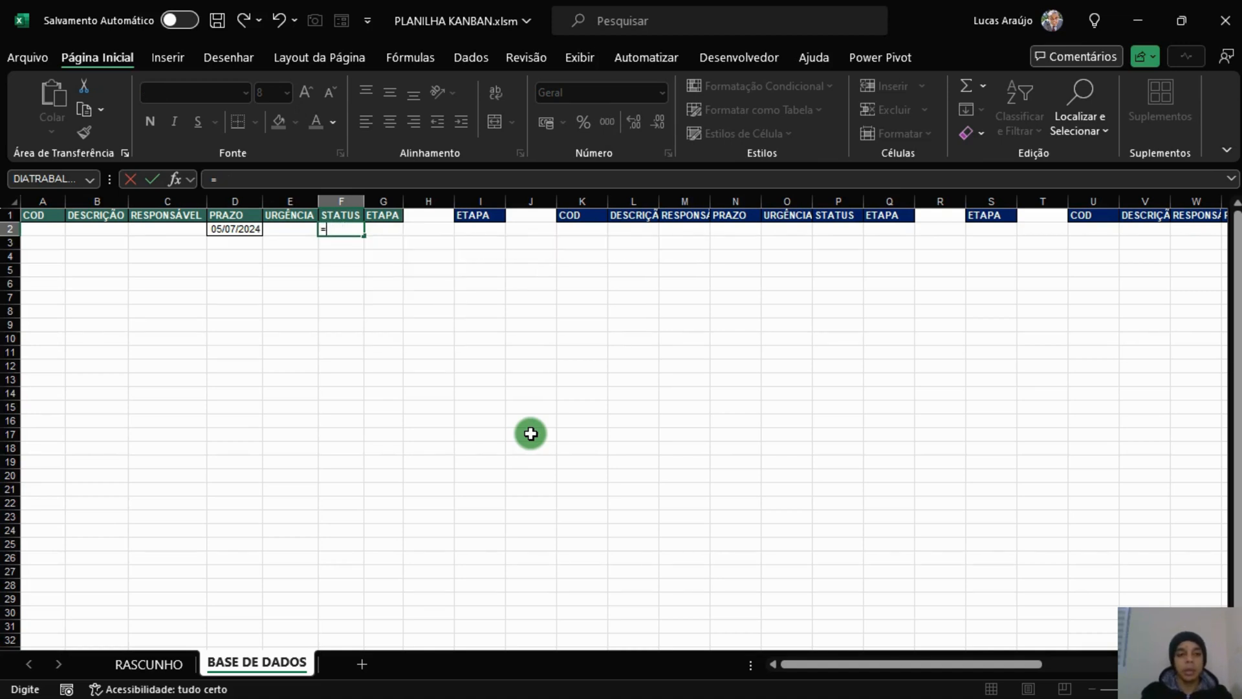
{"action": "left_click", "coordinate": [236, 230]}
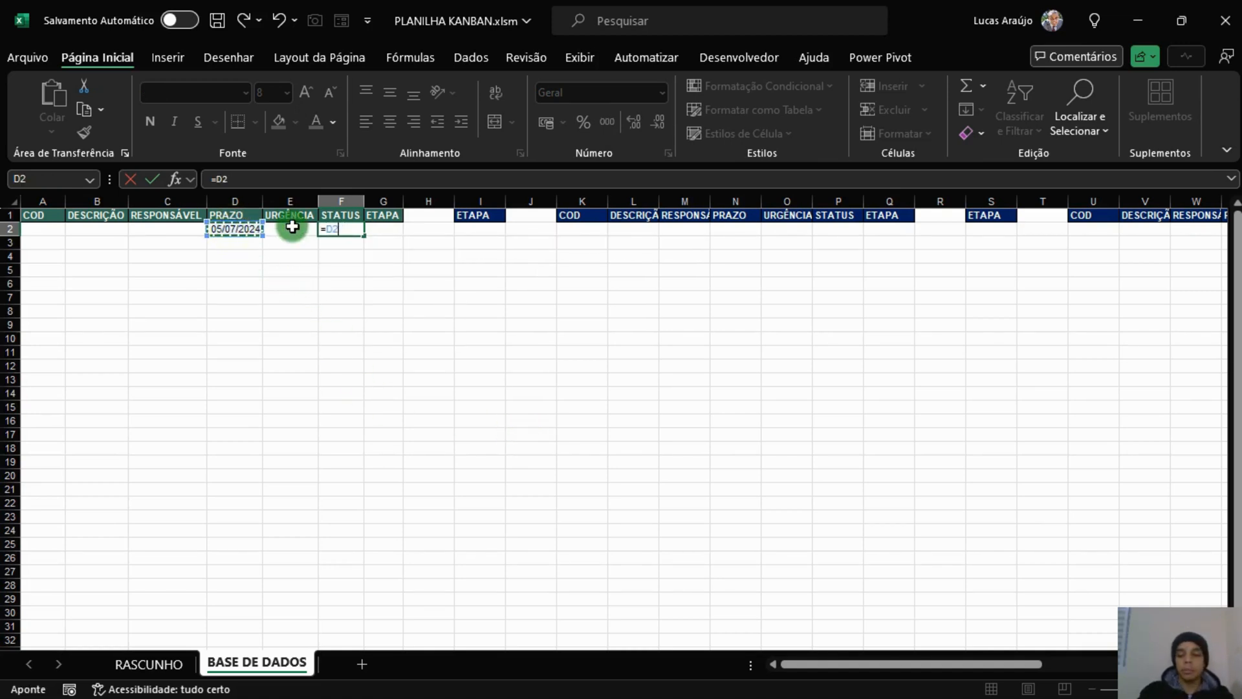
{"action": "type", "text": "-HOJE()"}
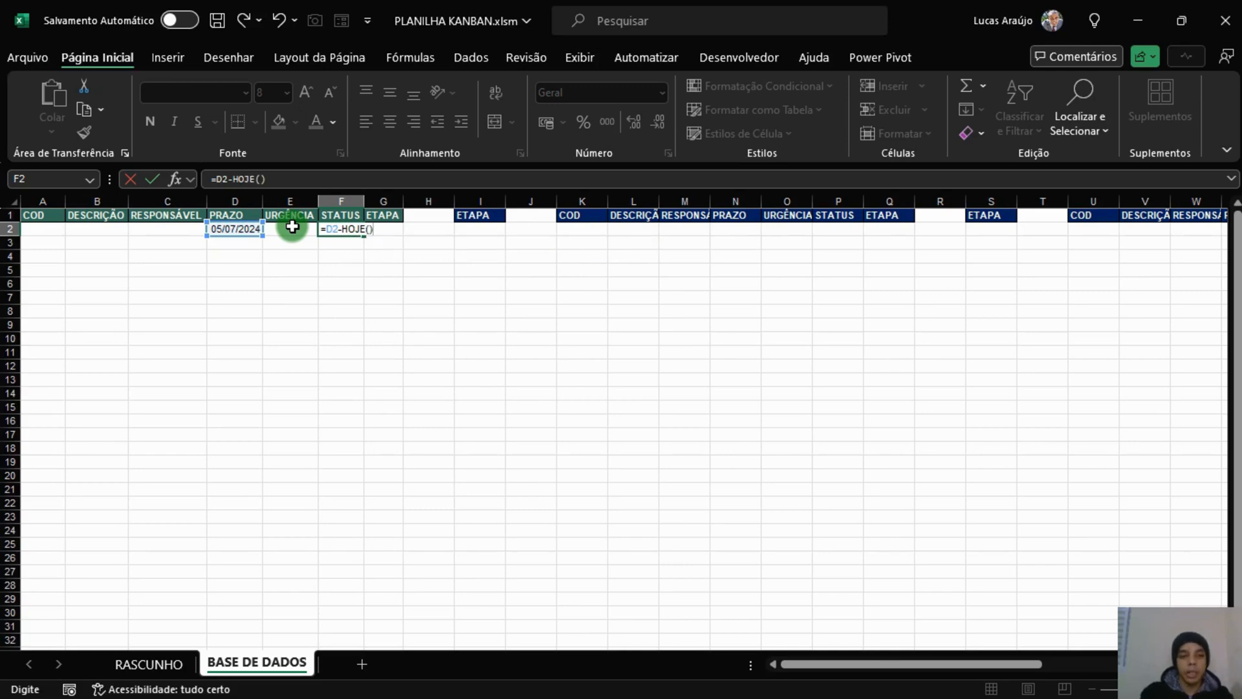
{"action": "key", "text": "Return"}
{"action": "key", "text": "Up"}
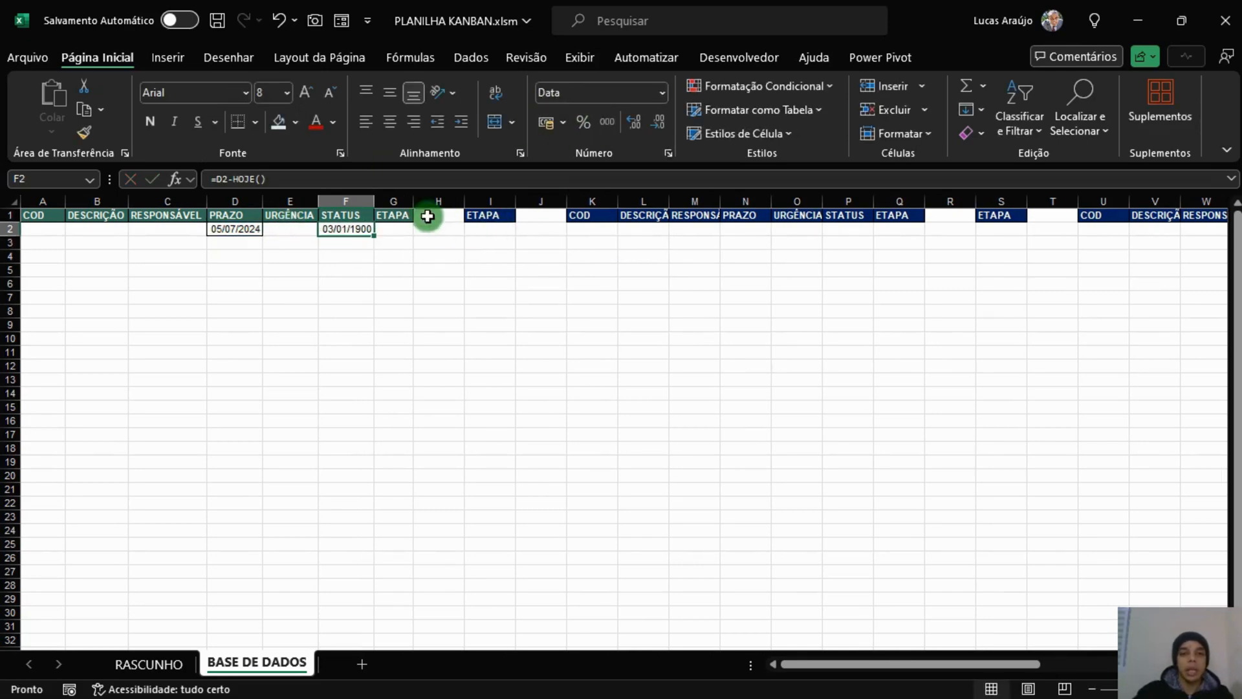
Set the number format of STATUS cell F2 to Geral and compare its result with the PRAZO date.
{"action": "left_click", "coordinate": [661, 96]}
{"action": "left_click", "coordinate": [615, 134]}
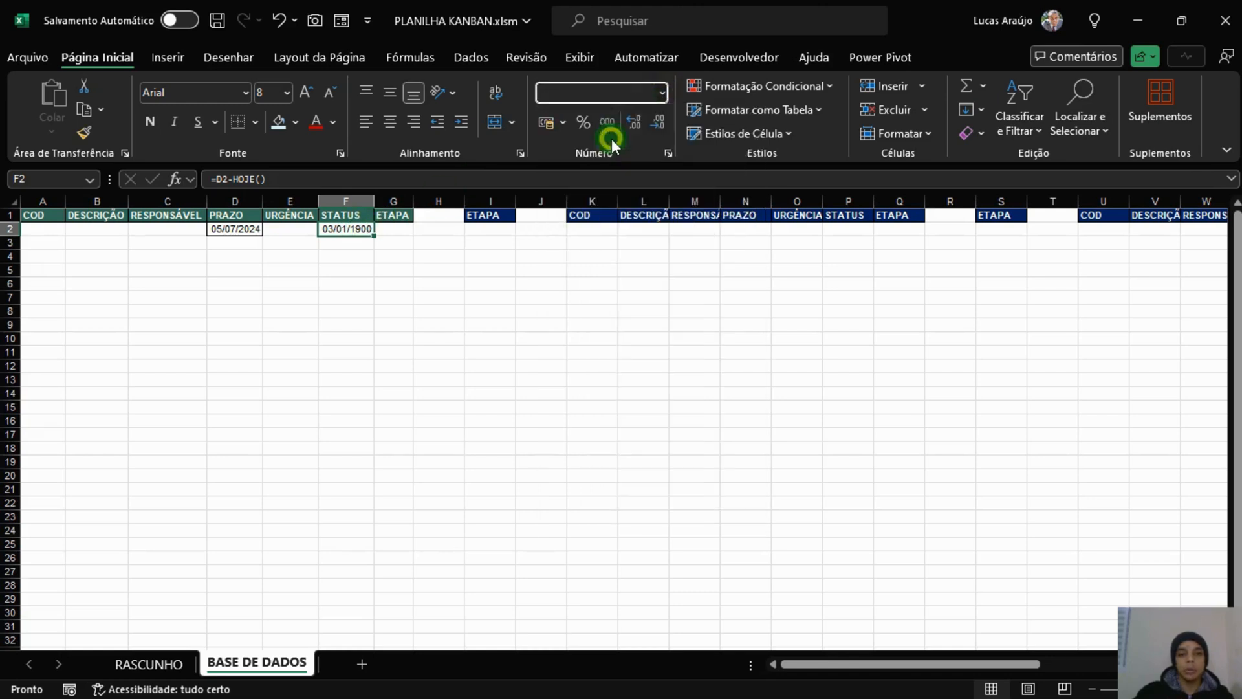
{"action": "left_click", "coordinate": [467, 295]}
{"action": "left_click", "coordinate": [355, 234]}
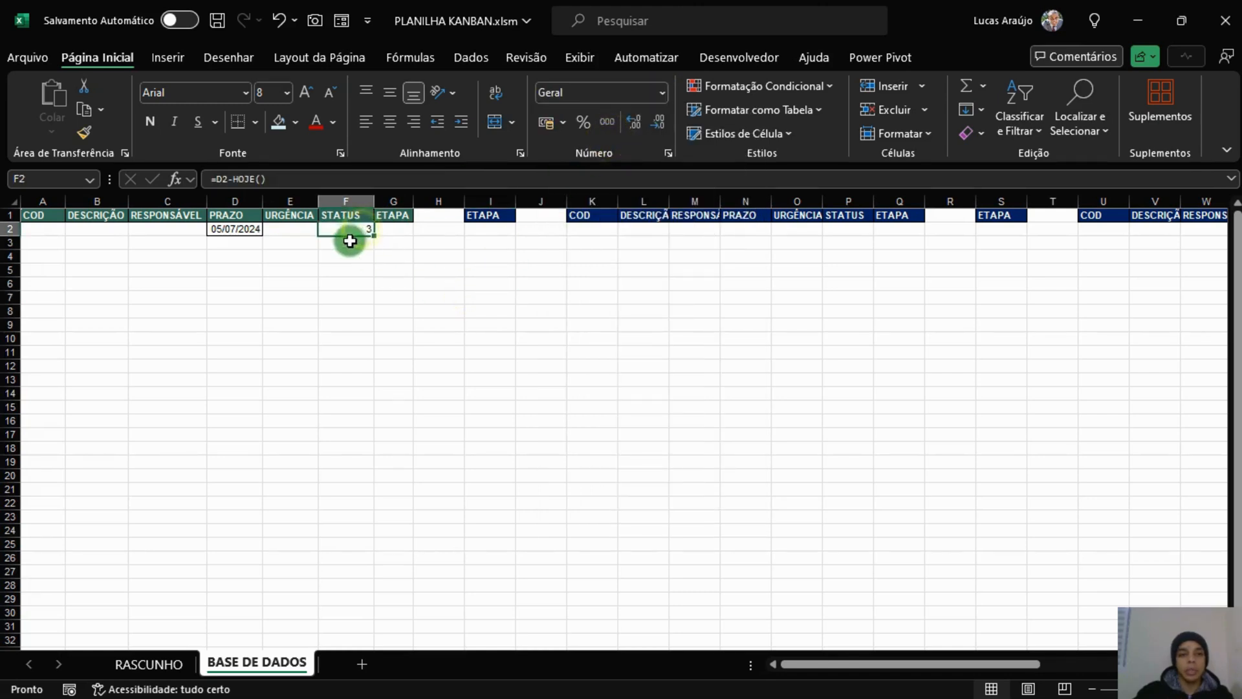
{"action": "left_click", "coordinate": [210, 230]}
{"action": "left_click", "coordinate": [340, 230]}
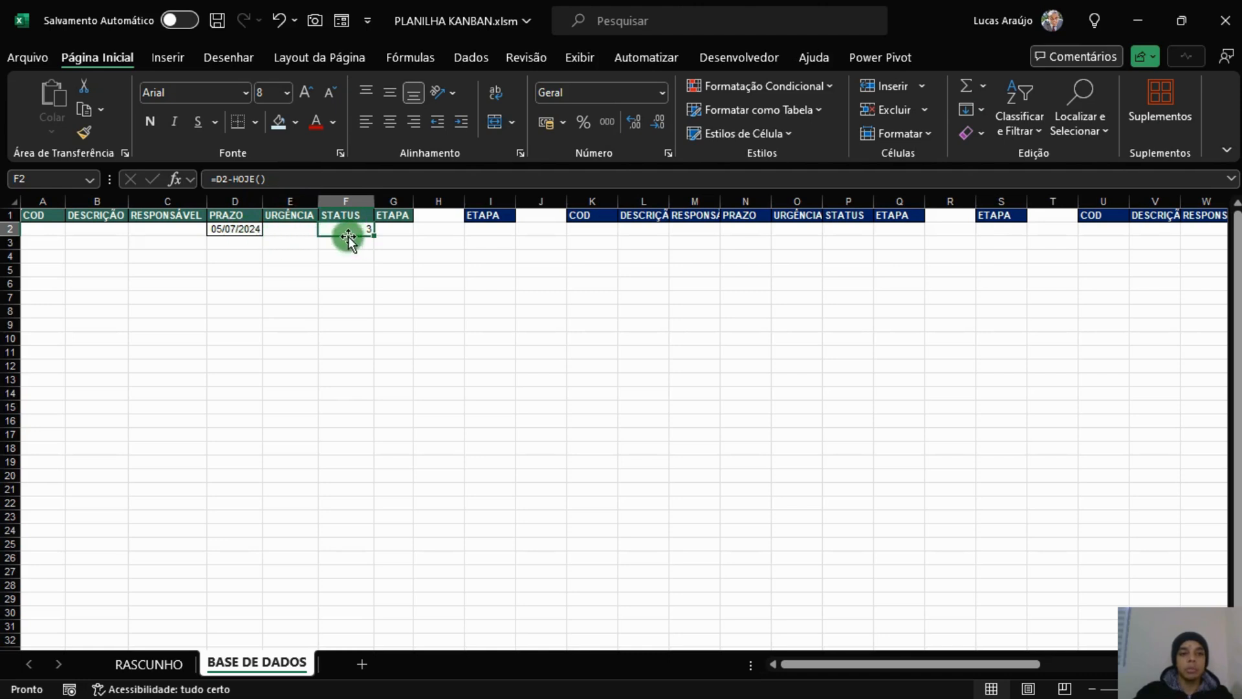
Replace the formula in STATUS cell F2 with =SE(HOJE()>=D2;"EM ANDAMENTO";"ATRASADO").
{"action": "left_click_drag", "start_coordinate": [278, 179], "coordinate": [216, 179]}
{"action": "type", "text": "=SE"}
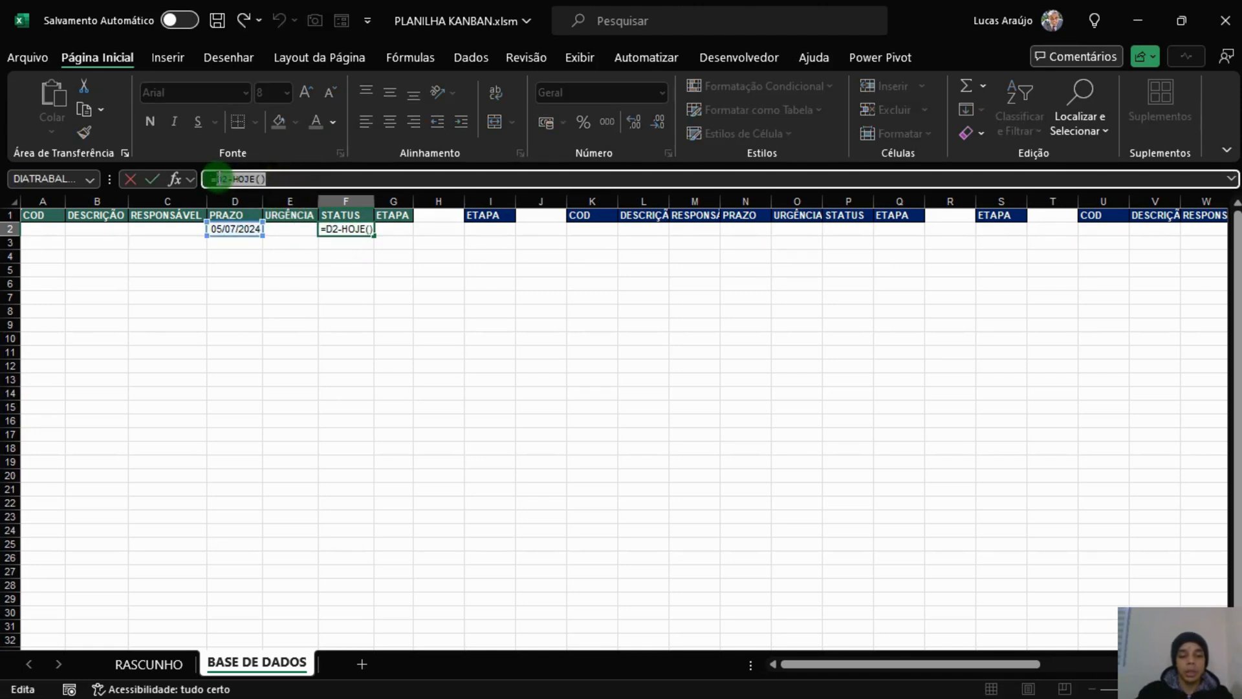
{"action": "type", "text": "("}
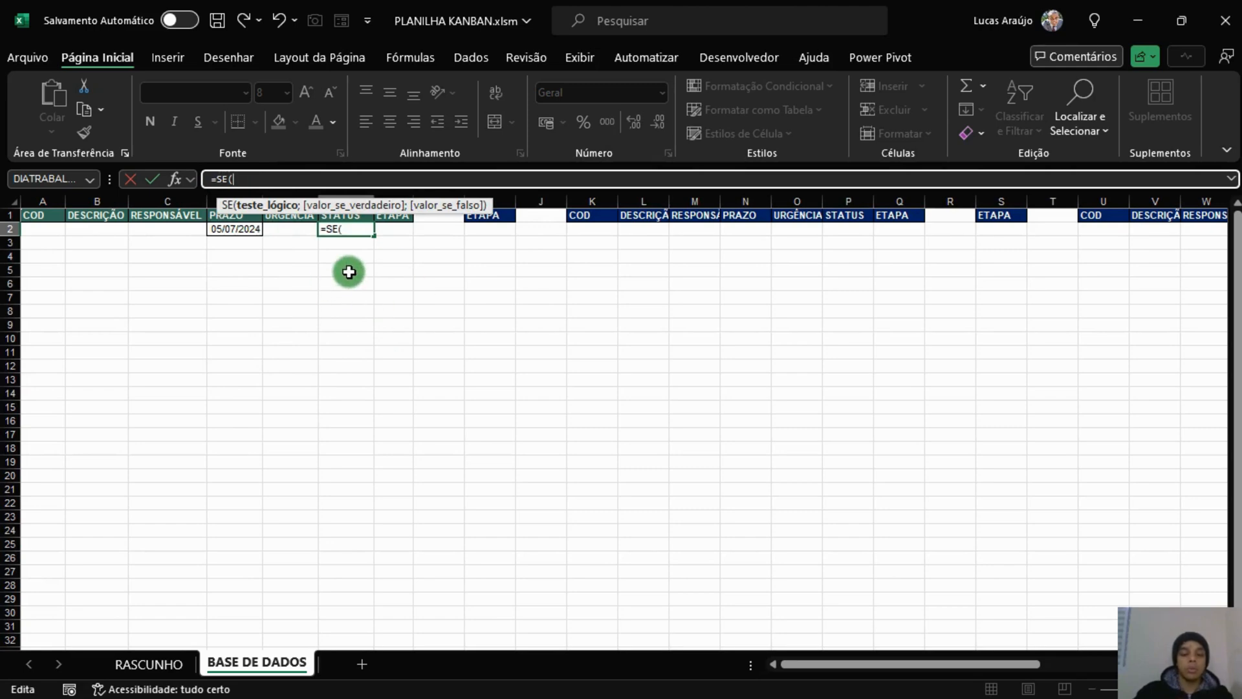
{"action": "type", "text": "HOJE()"}
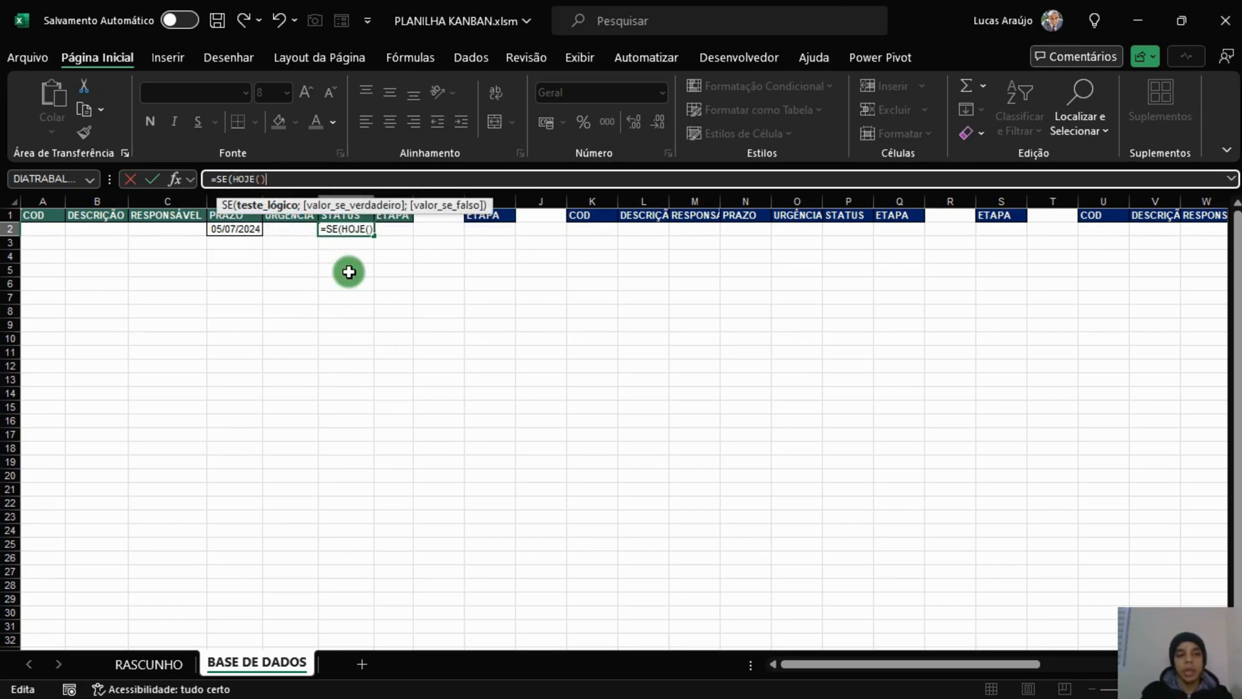
{"action": "type", "text": ">="}
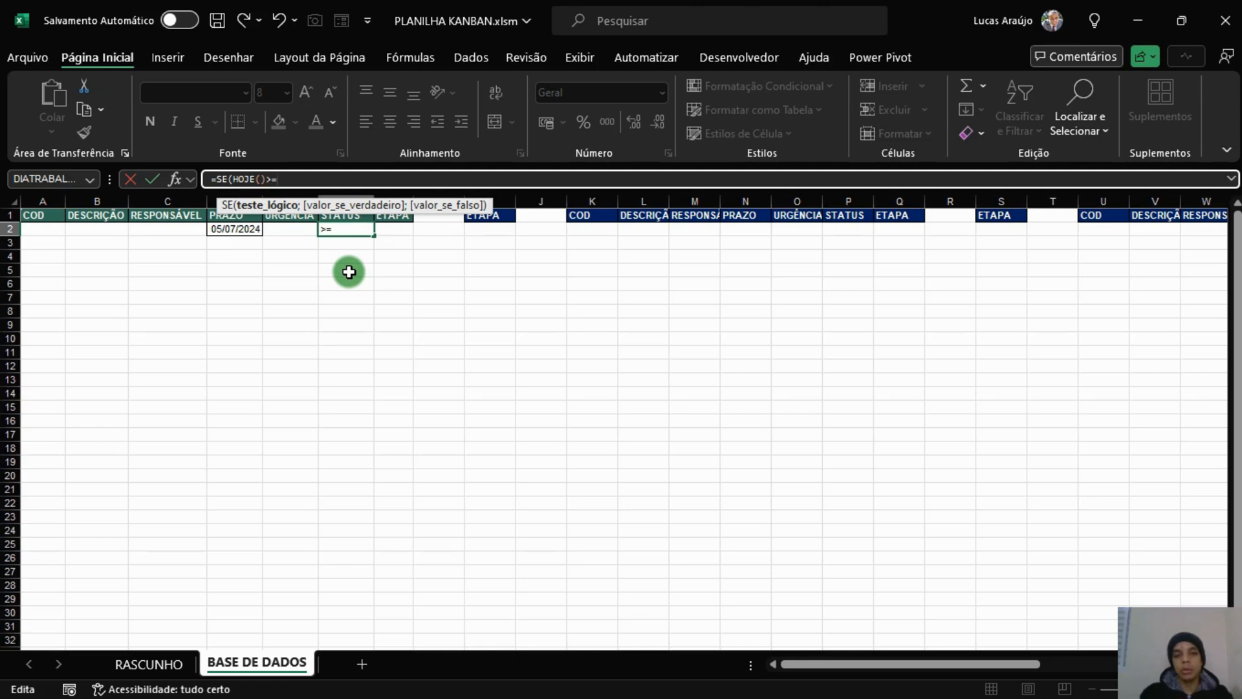
{"action": "left_click", "coordinate": [241, 231]}
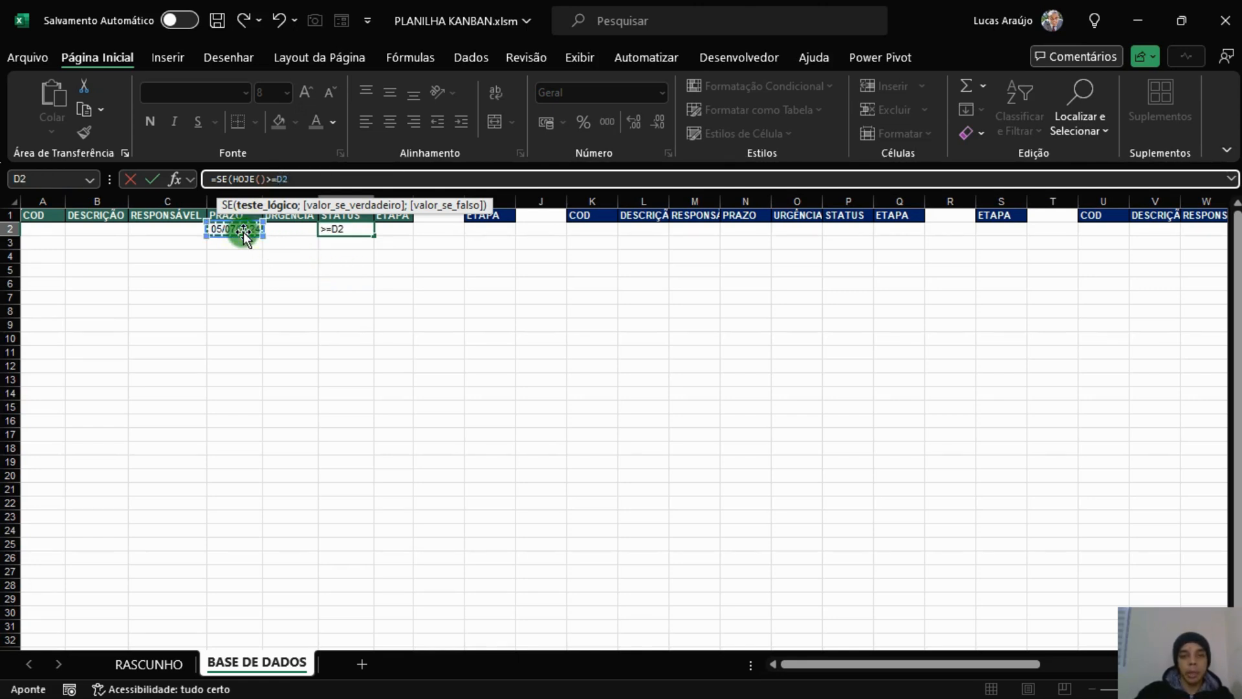
{"action": "type", "text": ";"}
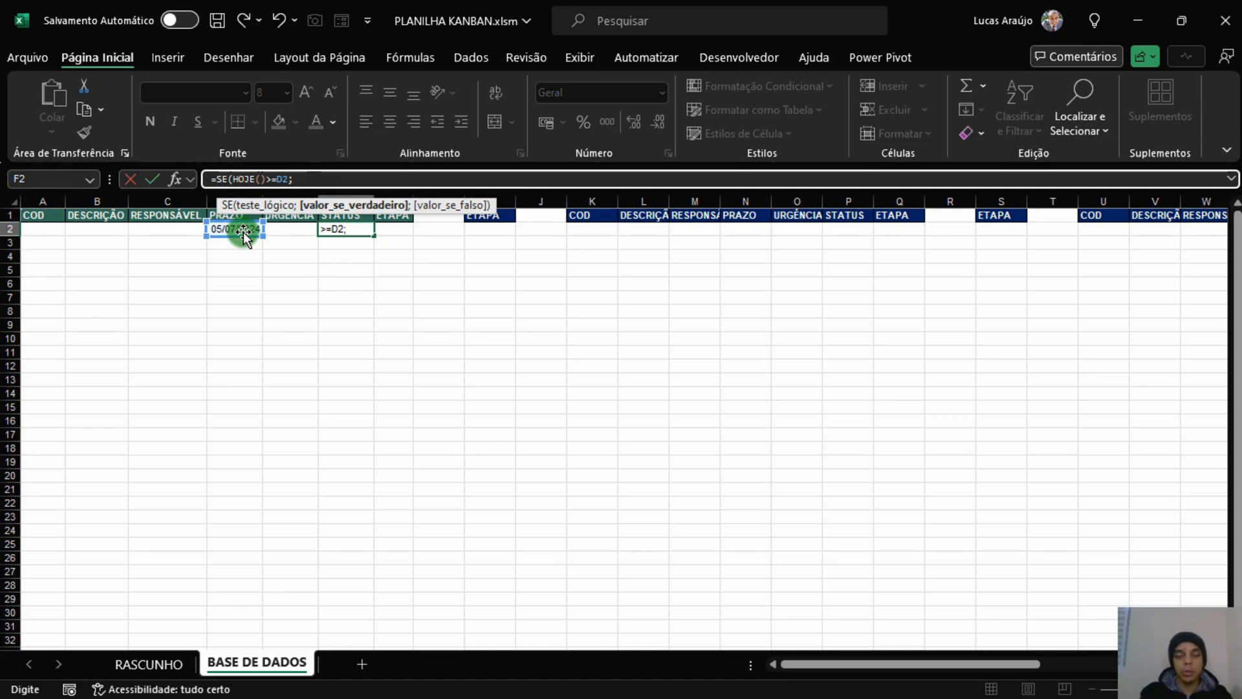
{"action": "type", "text": "\""}
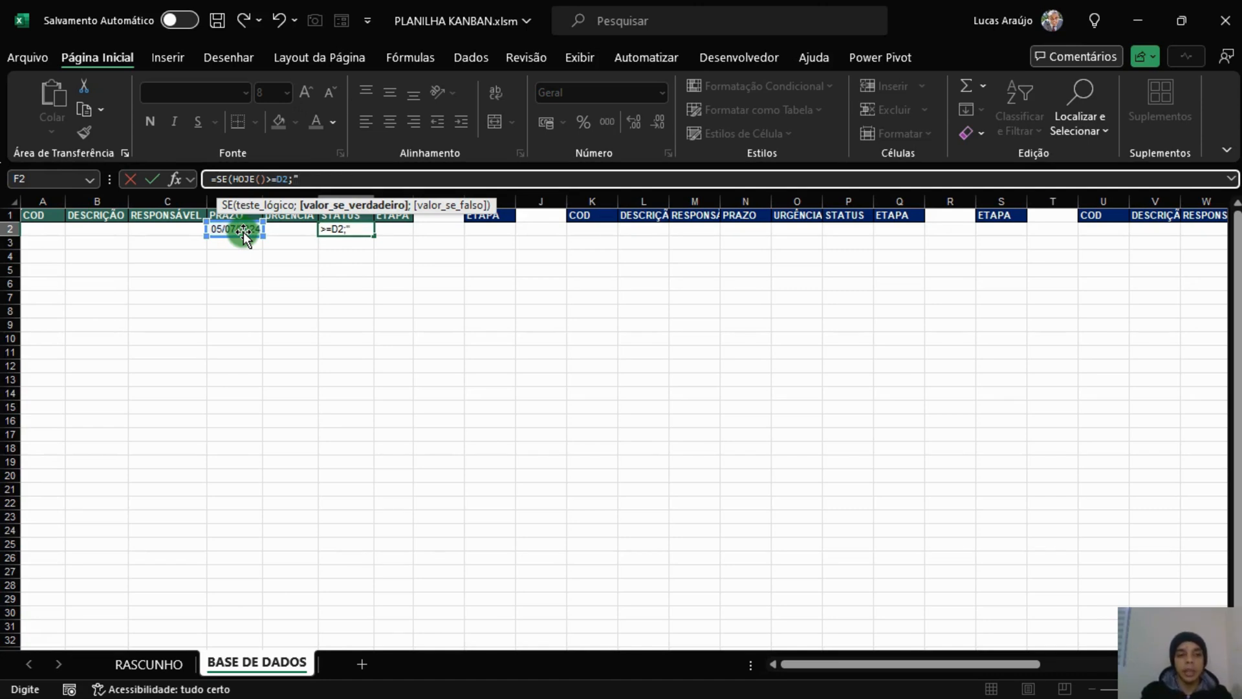
{"action": "type", "text": "E"}
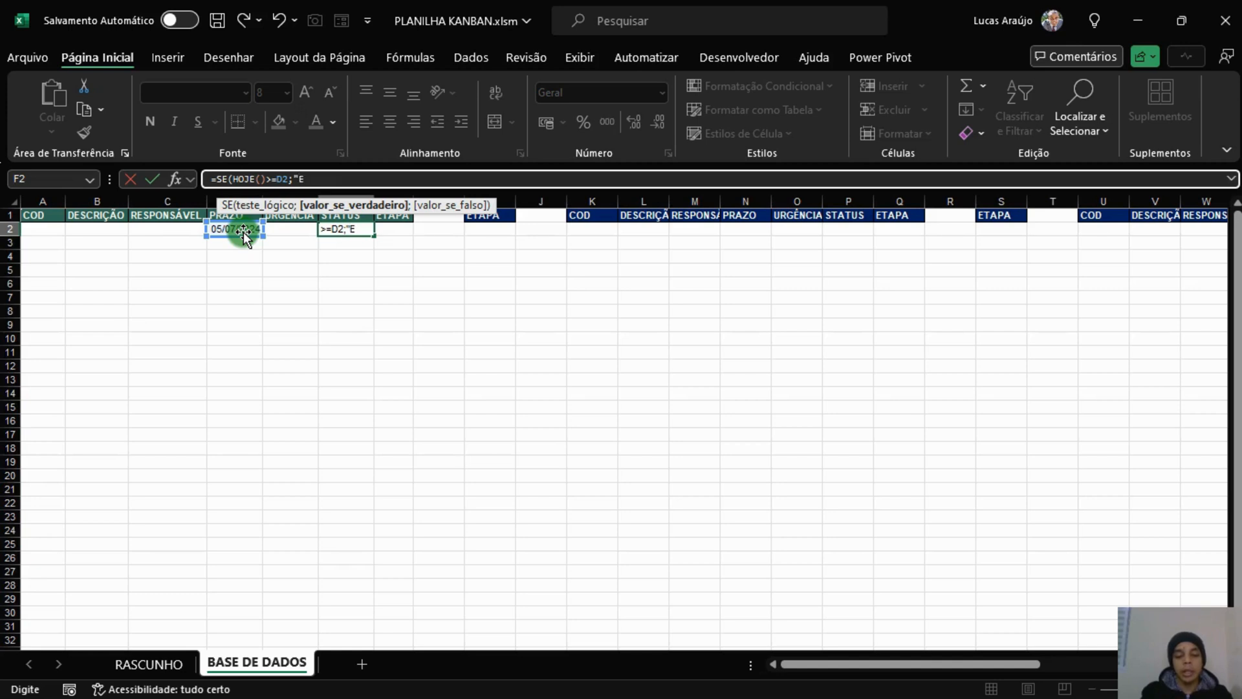
{"action": "type", "text": "M ANDAMENTO\","}
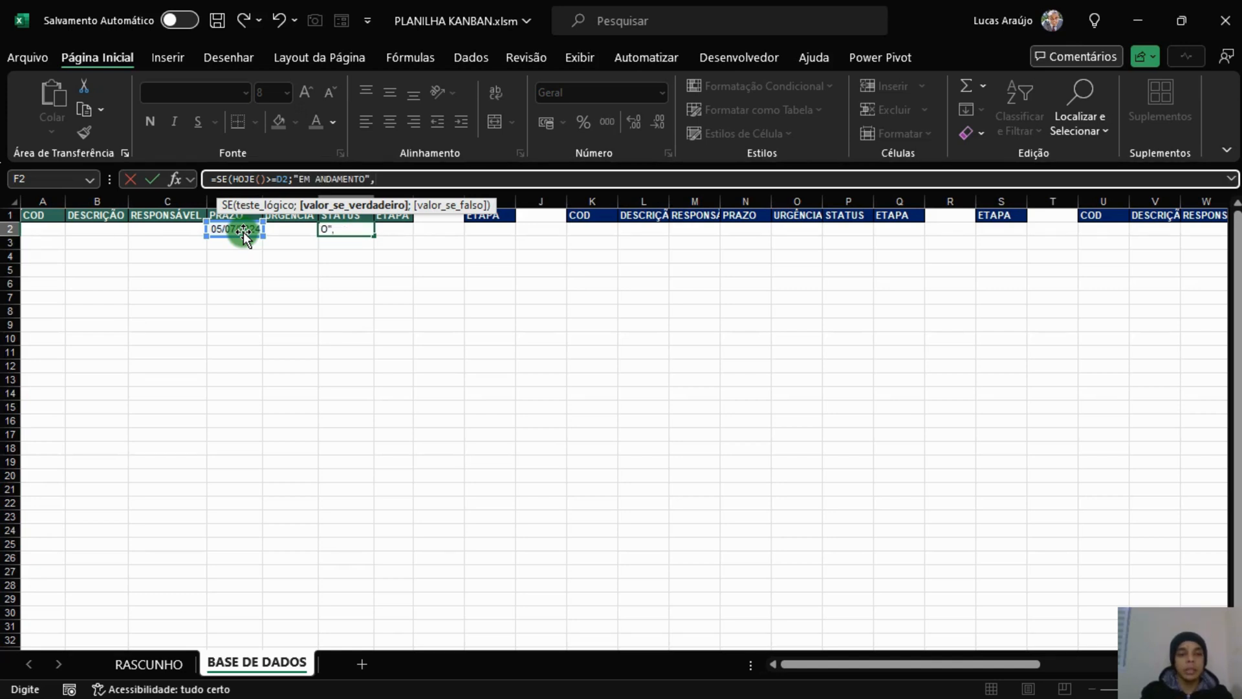
{"action": "key", "text": "BackSpace"}
{"action": "type", "text": ";"}
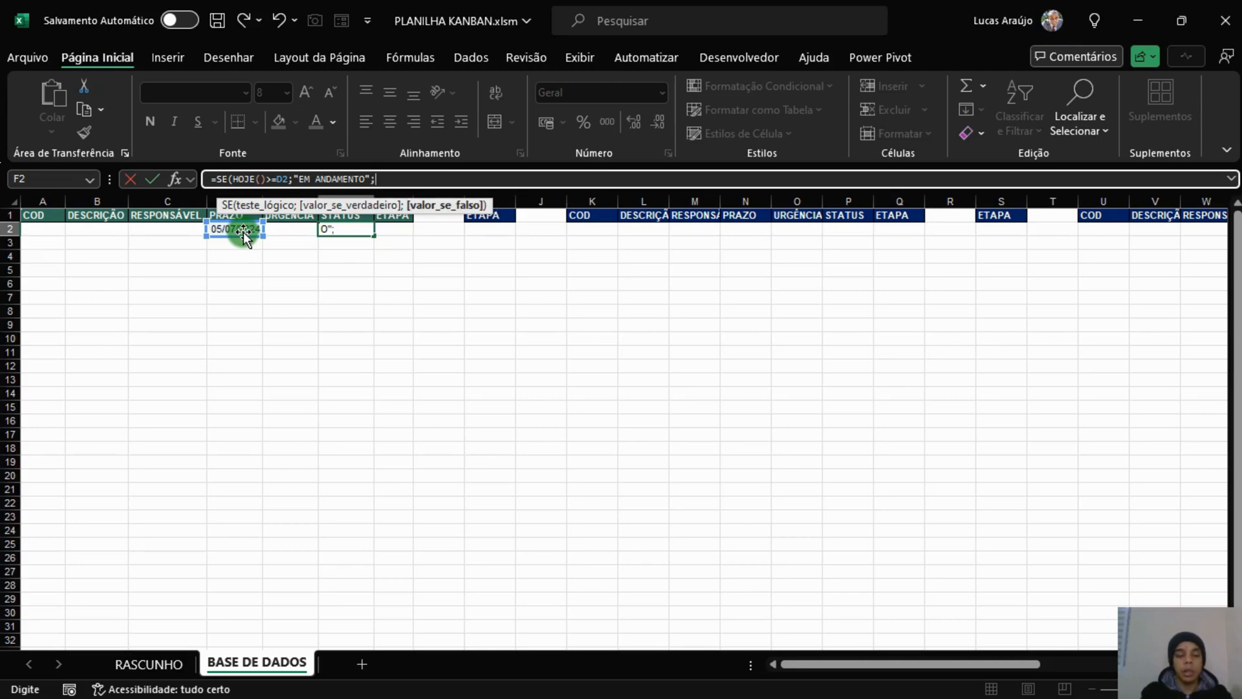
{"action": "type", "text": "\"ATRASADO\""}
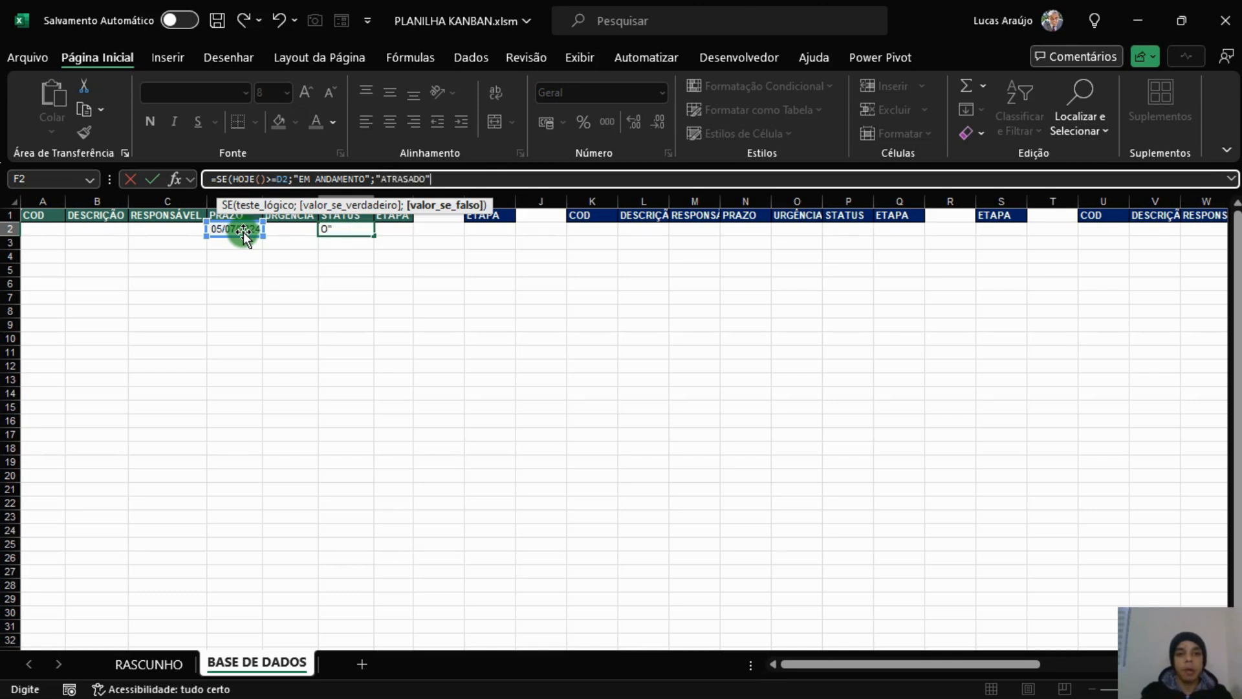
{"action": "type", "text": ")"}
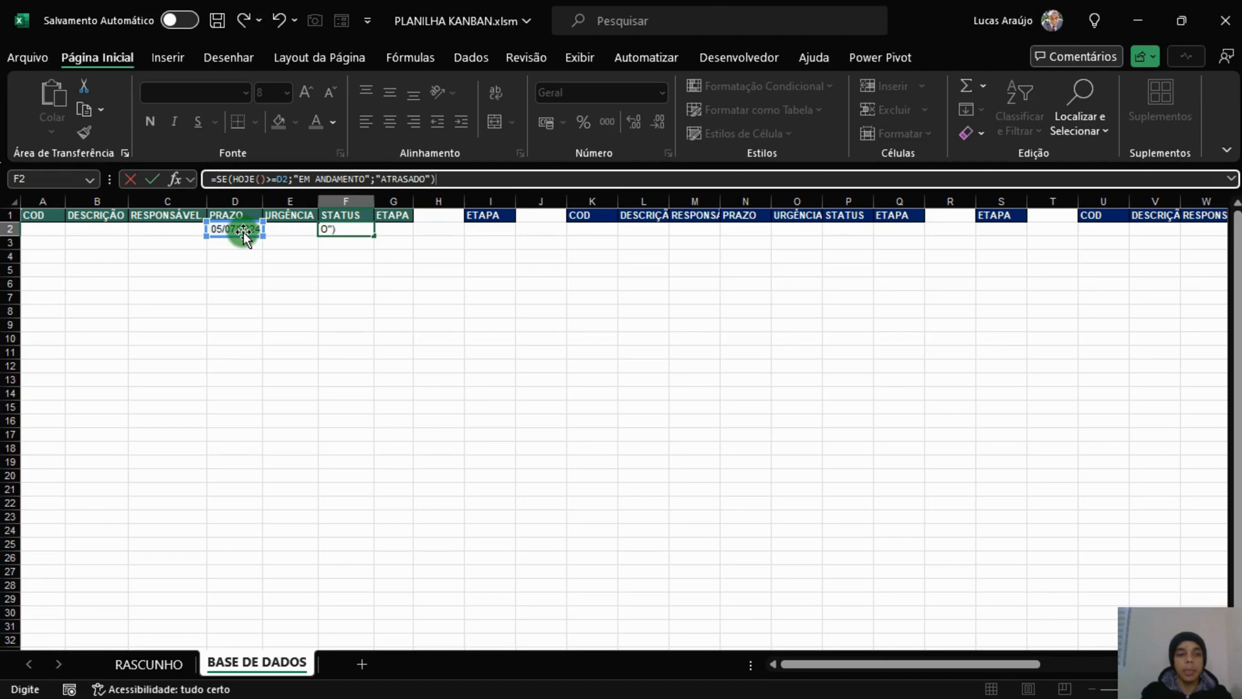
{"action": "key", "text": "ctrl+Return"}
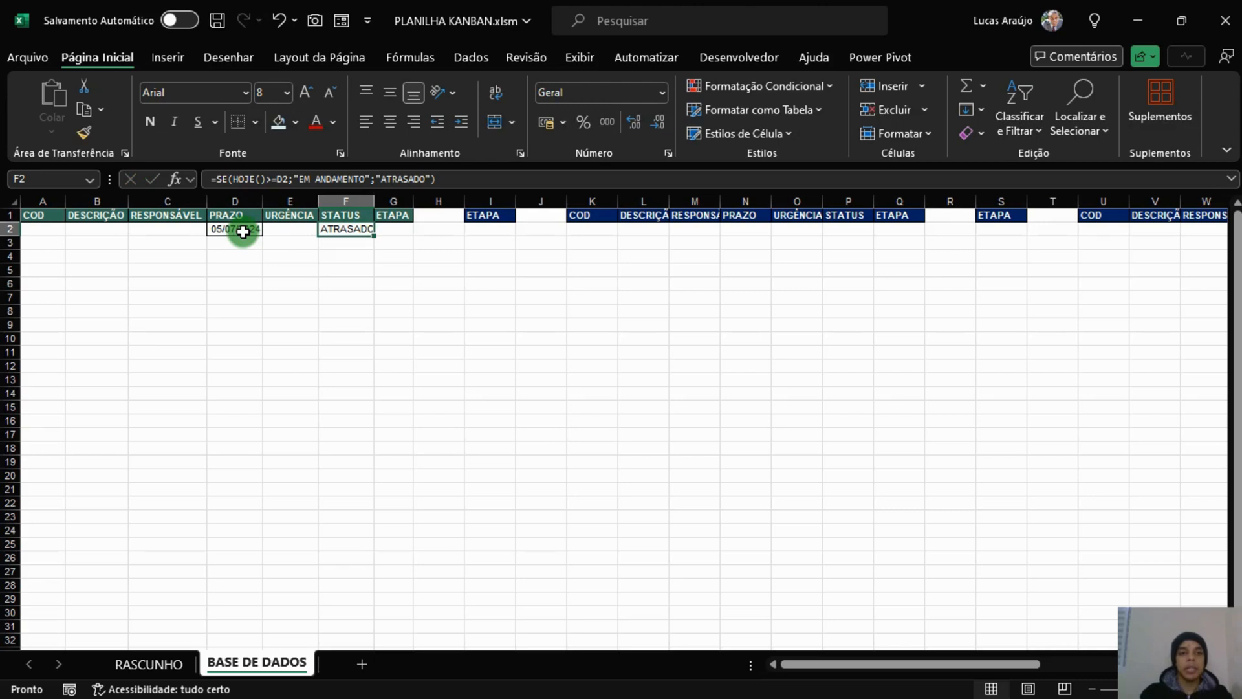
Change the comparison operator in the F2 formula to <= so it tests HOJE()<=D2.
{"action": "left_click", "coordinate": [287, 179]}
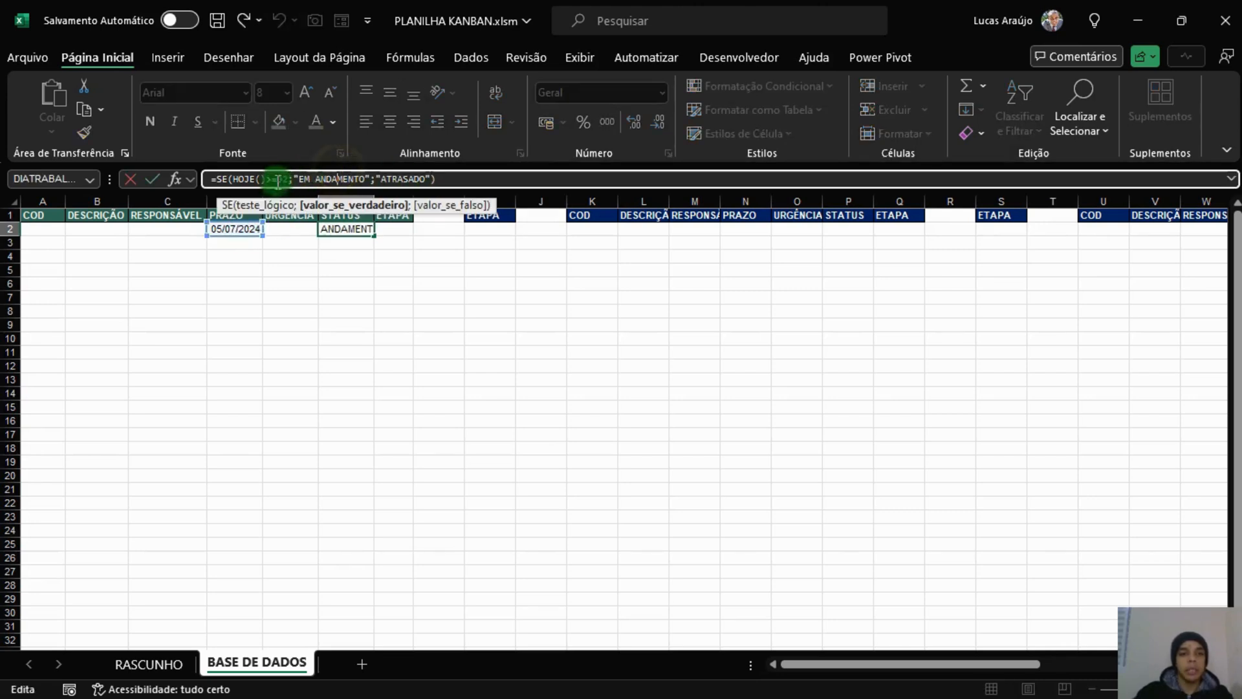
{"action": "left_click", "coordinate": [270, 180]}
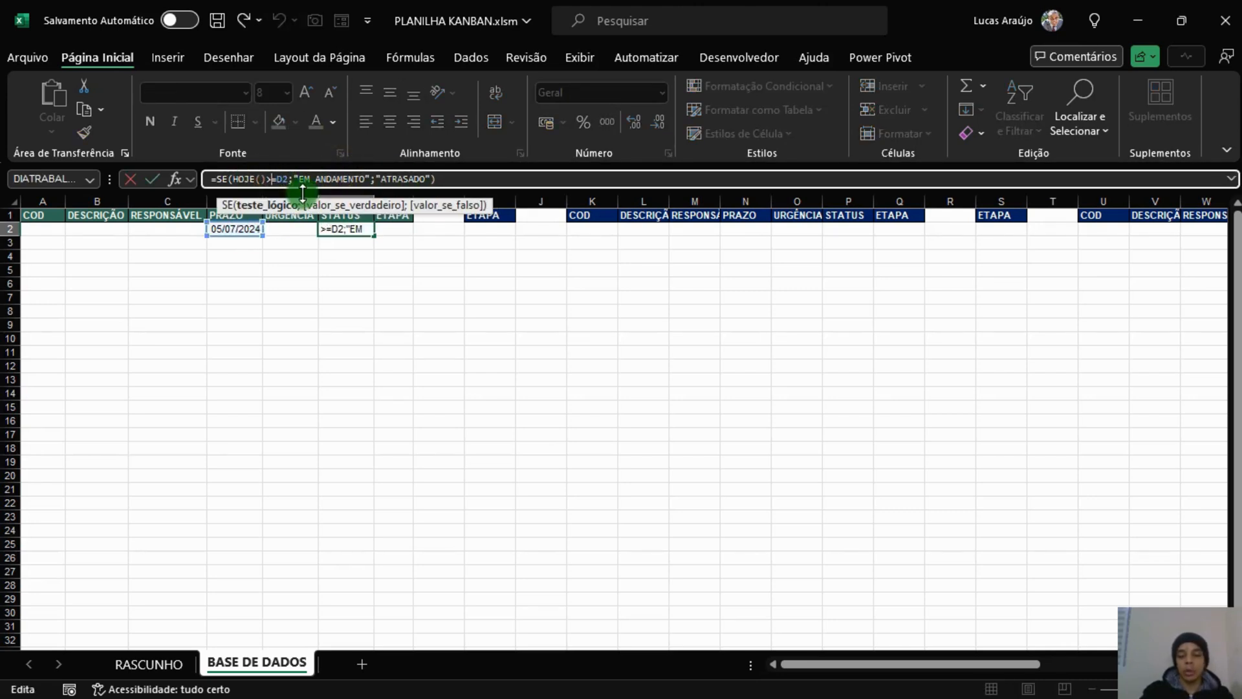
{"action": "key", "text": "BackSpace"}
{"action": "key", "text": "Return"}
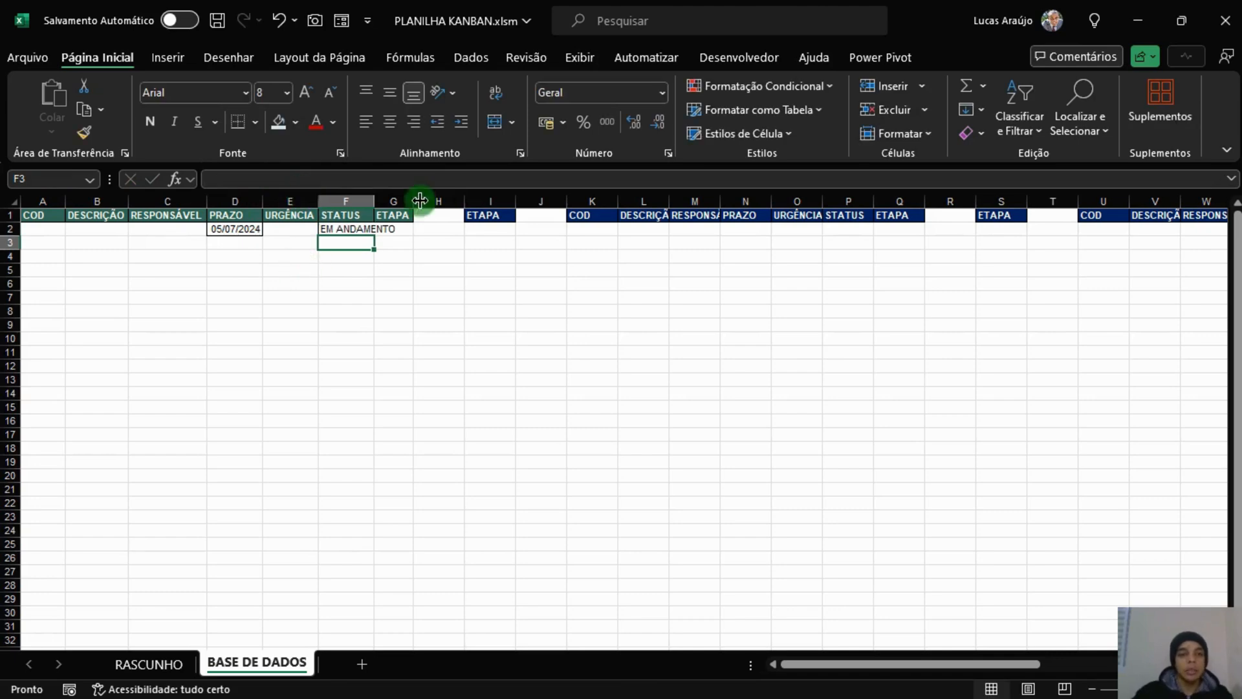
Autofit the STATUS column F to its content and check the F2 formula against the PRAZO date in D2.
{"action": "double_click", "coordinate": [381, 197]}
{"action": "left_click", "coordinate": [379, 229]}
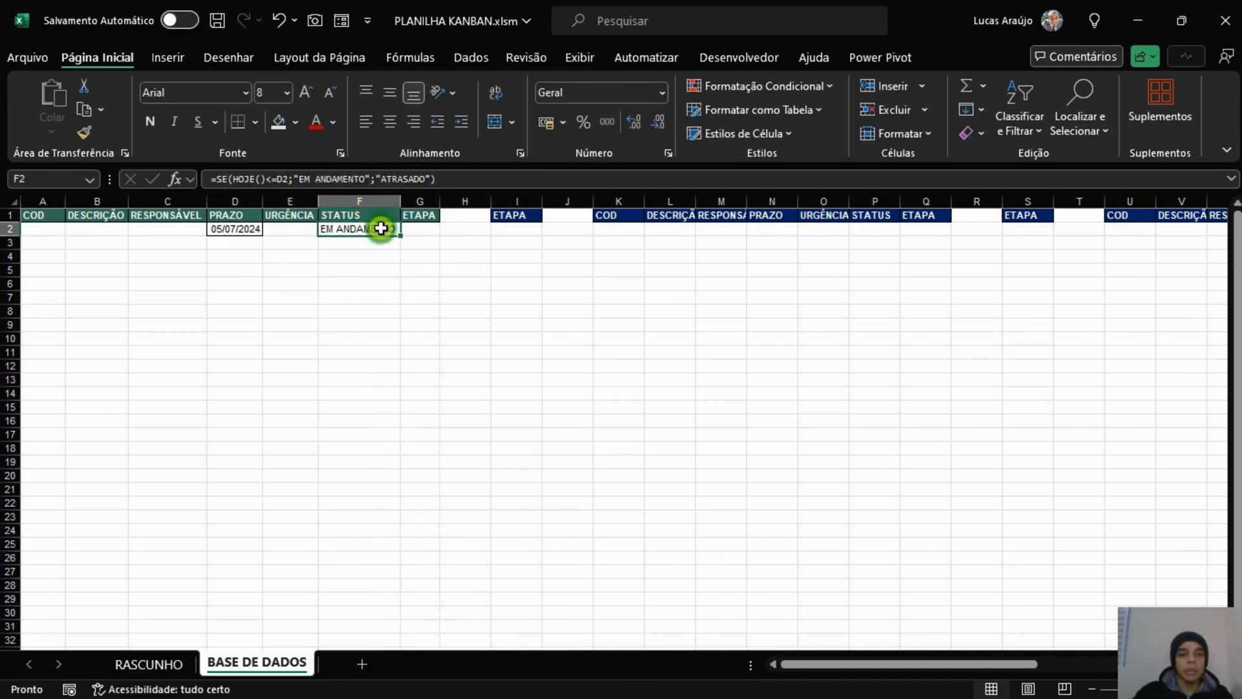
{"action": "left_click", "coordinate": [260, 229]}
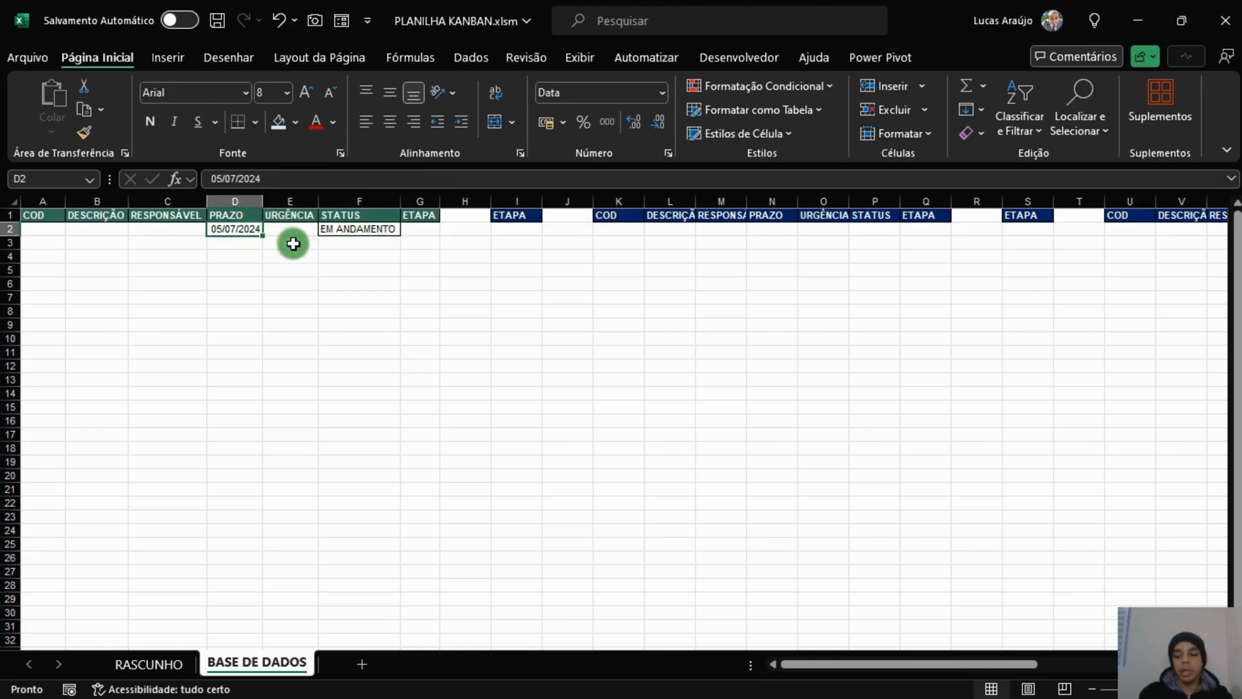
Set the PRAZO date in D2 to 15/06/2024 and check the STATUS result in F2.
{"action": "type", "text": "15/06/2024"}
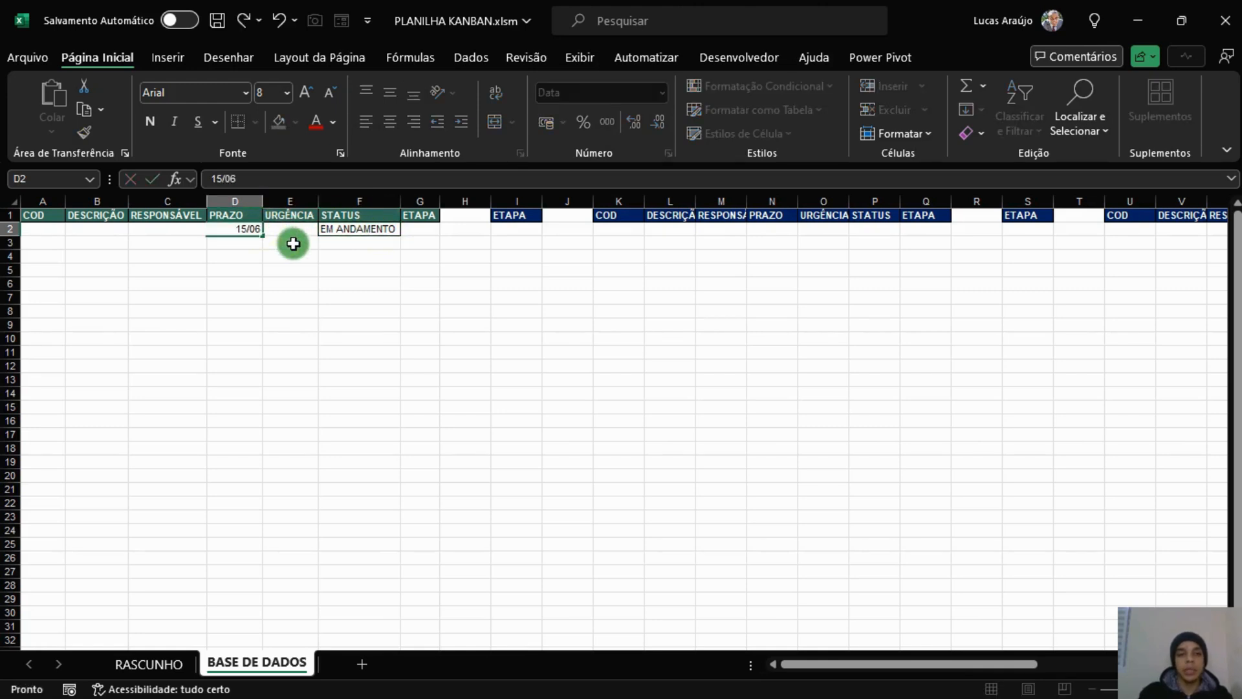
{"action": "key", "text": "Return"}
{"action": "left_click", "coordinate": [351, 219]}
{"action": "left_click", "coordinate": [363, 227]}
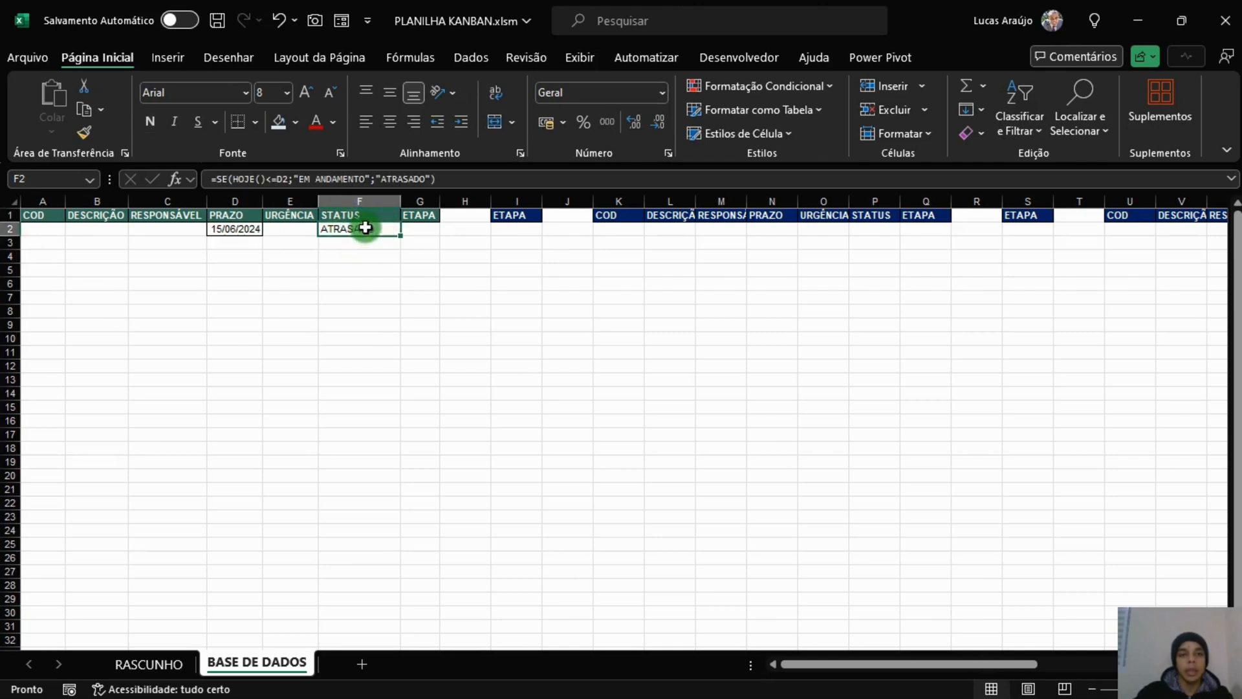
Copy the whole formula text of STATUS cell F2 without changing the cell.
{"action": "left_click", "coordinate": [246, 179]}
{"action": "left_click_drag", "start_coordinate": [247, 174], "coordinate": [193, 176]}
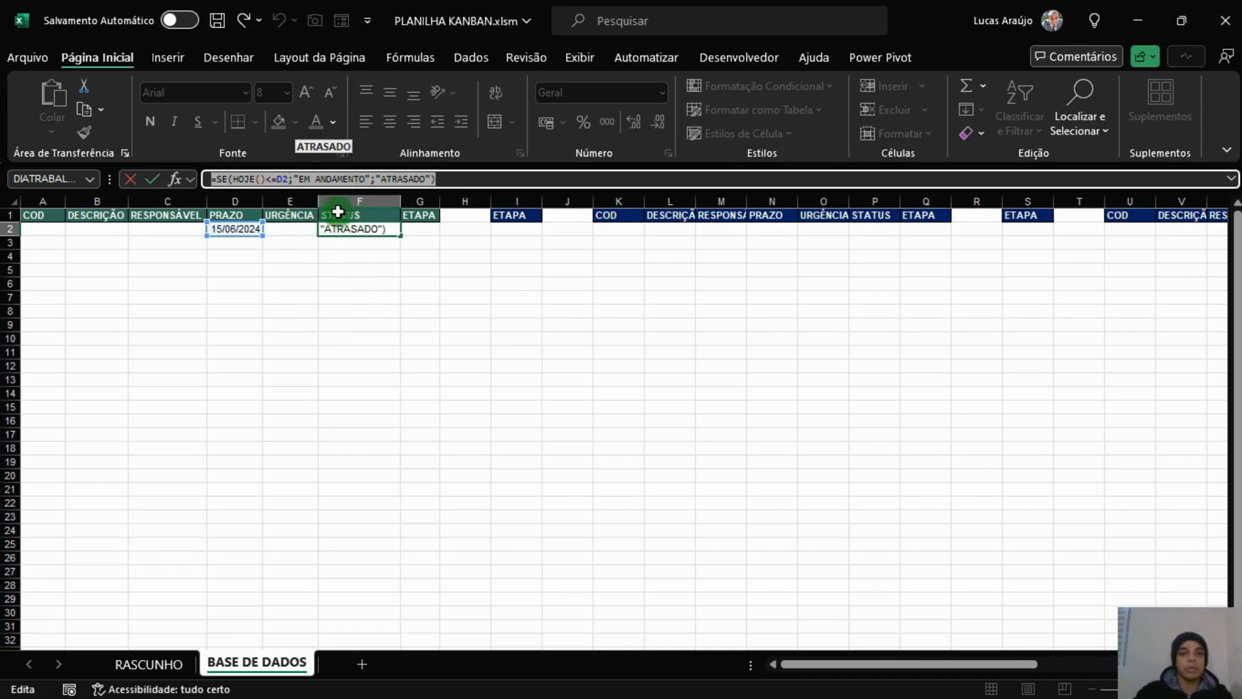
{"action": "left_click", "coordinate": [475, 171]}
{"action": "left_click_drag", "start_coordinate": [496, 172], "coordinate": [30, 184]}
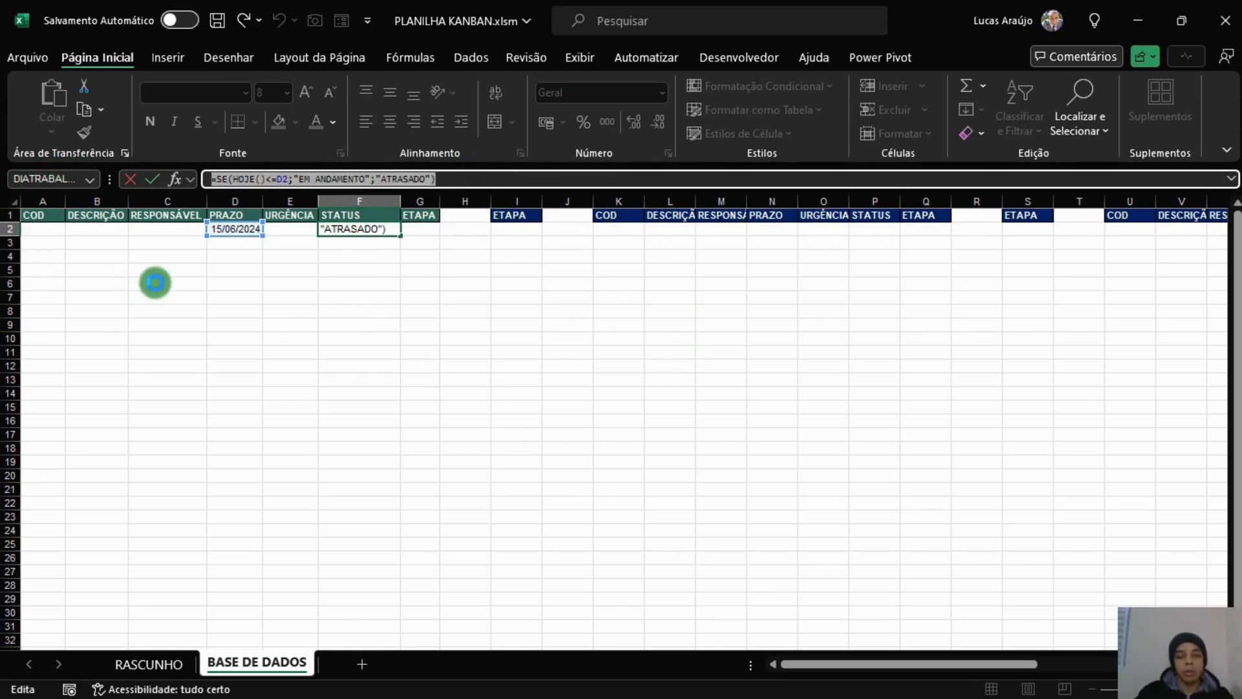
{"action": "key", "text": "ctrl+c"}
{"action": "key", "text": "Escape"}
{"action": "key", "text": "alt+F11"}
{"action": "key", "text": "alt+F11"}
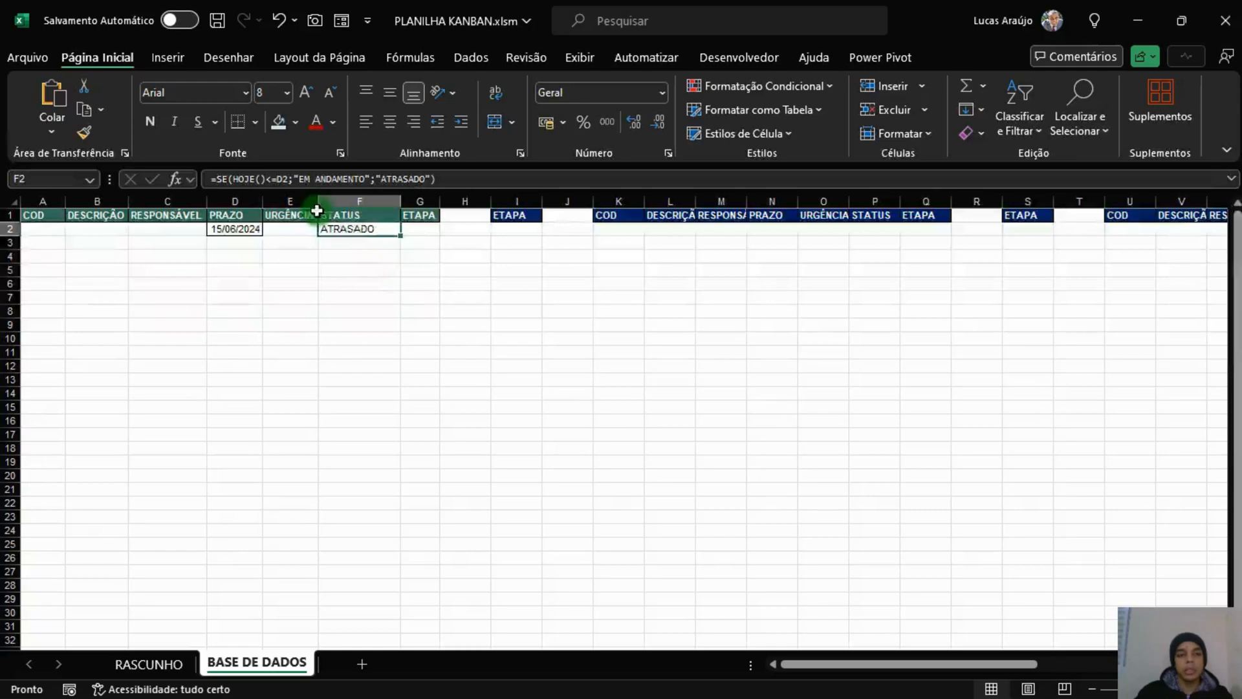
Clear the test entries from D2:F2 and switch to the VBA editor.
{"action": "key", "text": "shift+Left"}
{"action": "key", "text": "shift+Left"}
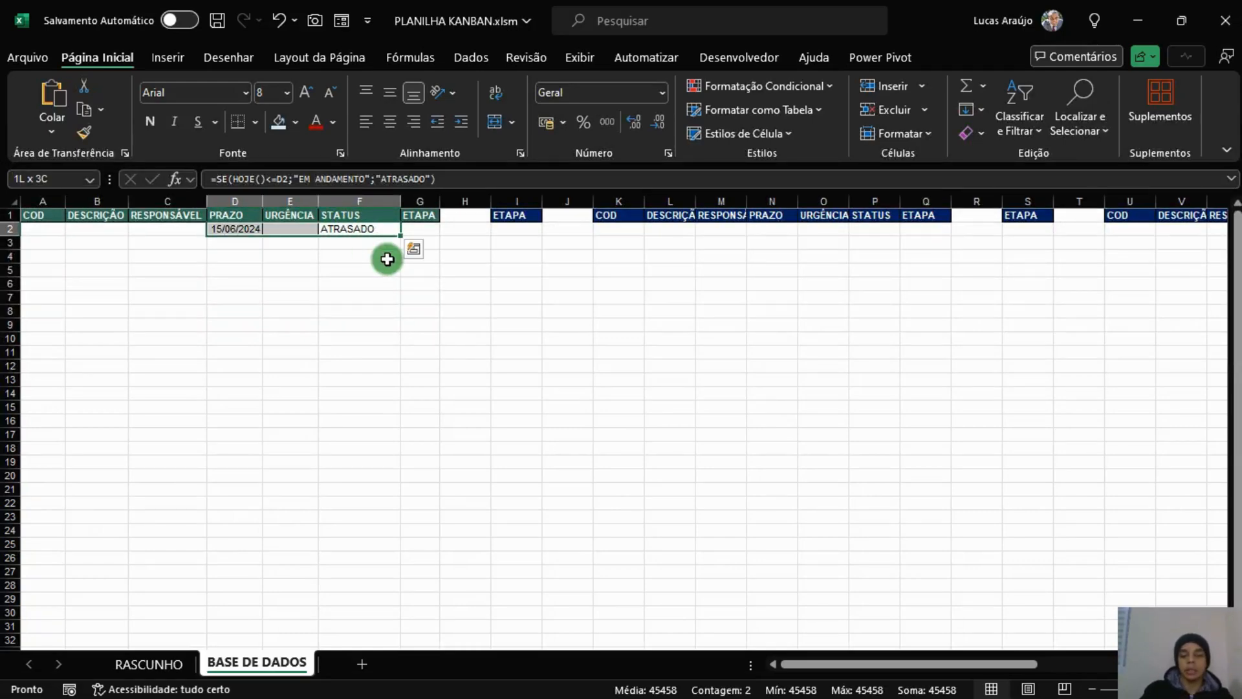
{"action": "key", "text": "alt+Tab"}
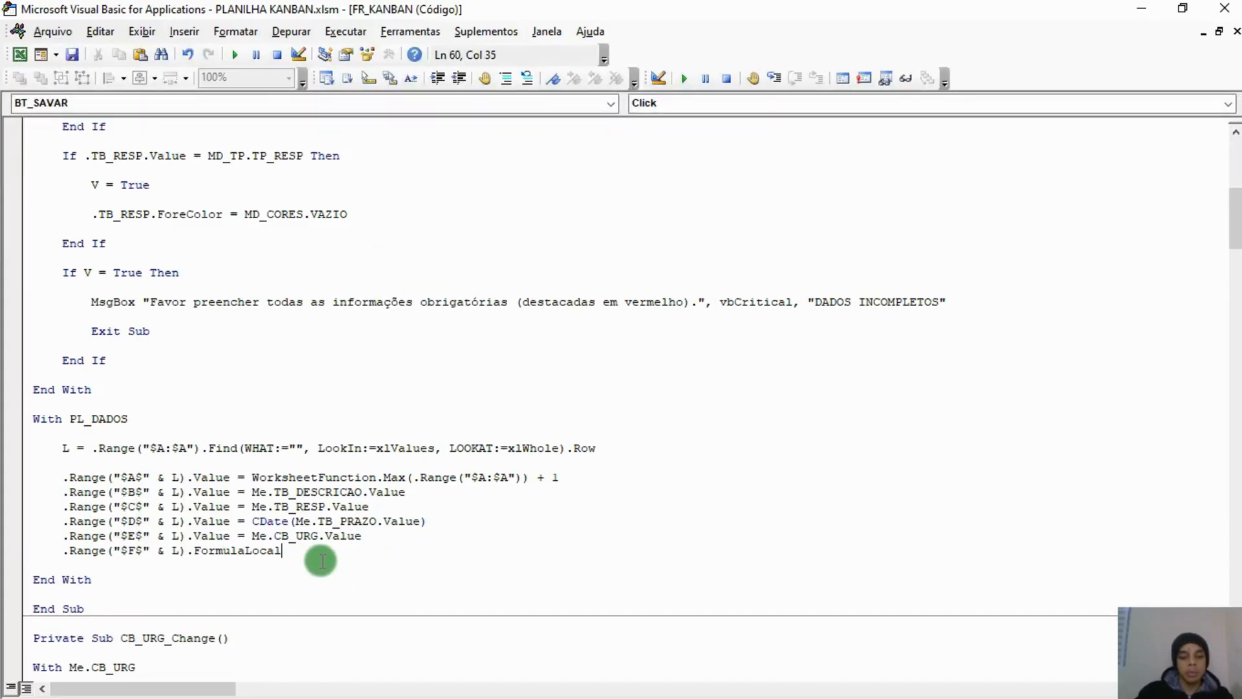
Complete the column F FormulaLocal assignment with the copied formula as a quoted string, "=SE(HOJE()<=D2;"EM ANDAMENTO";"ATRASADO")".
{"action": "type", "text": "= \""}
{"action": "key", "text": "ctrl+v"}
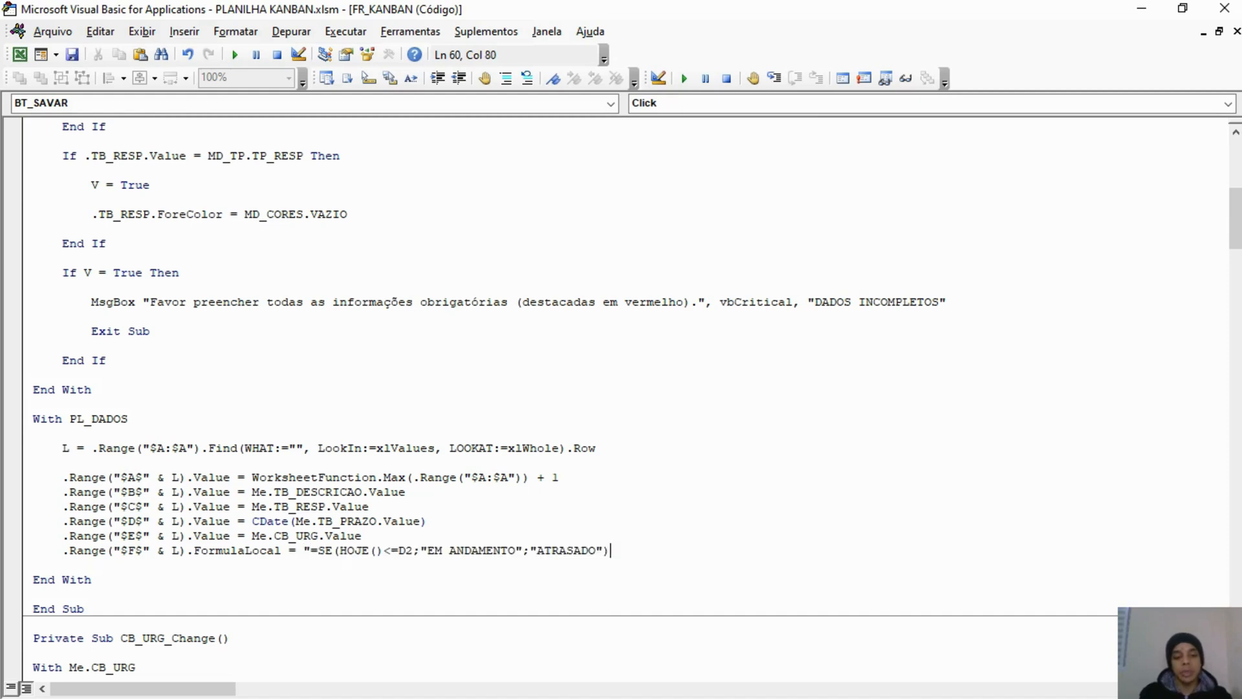
{"action": "type", "text": "\""}
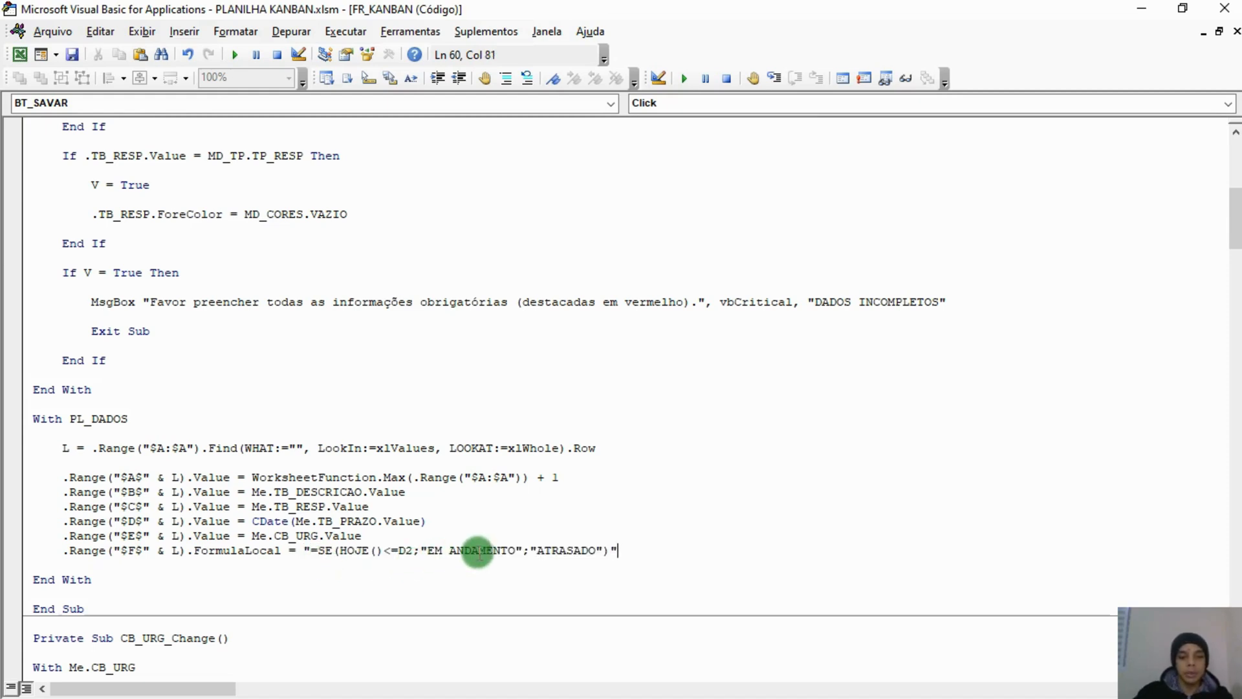
{"action": "left_click", "coordinate": [509, 551]}
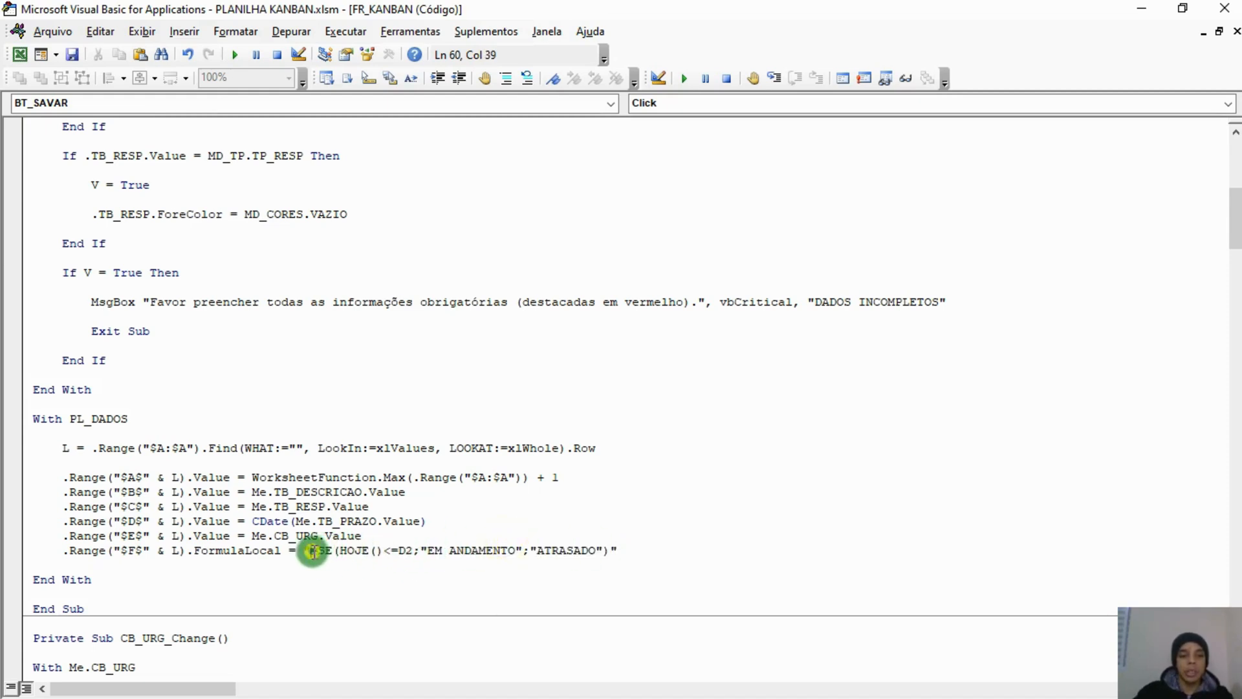
{"action": "left_click_drag", "start_coordinate": [312, 551], "coordinate": [603, 560]}
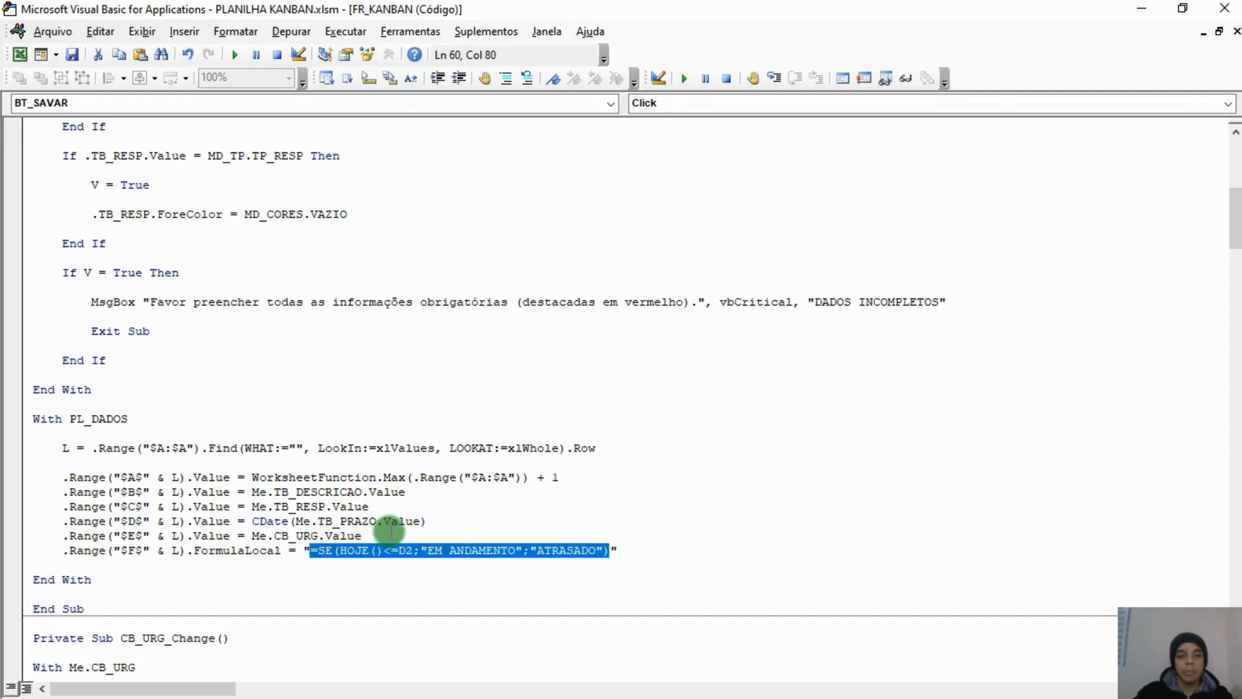
Double the quotation marks on both sides of EM ANDAMENTO in the FormulaLocal string.
{"action": "left_click", "coordinate": [398, 551]}
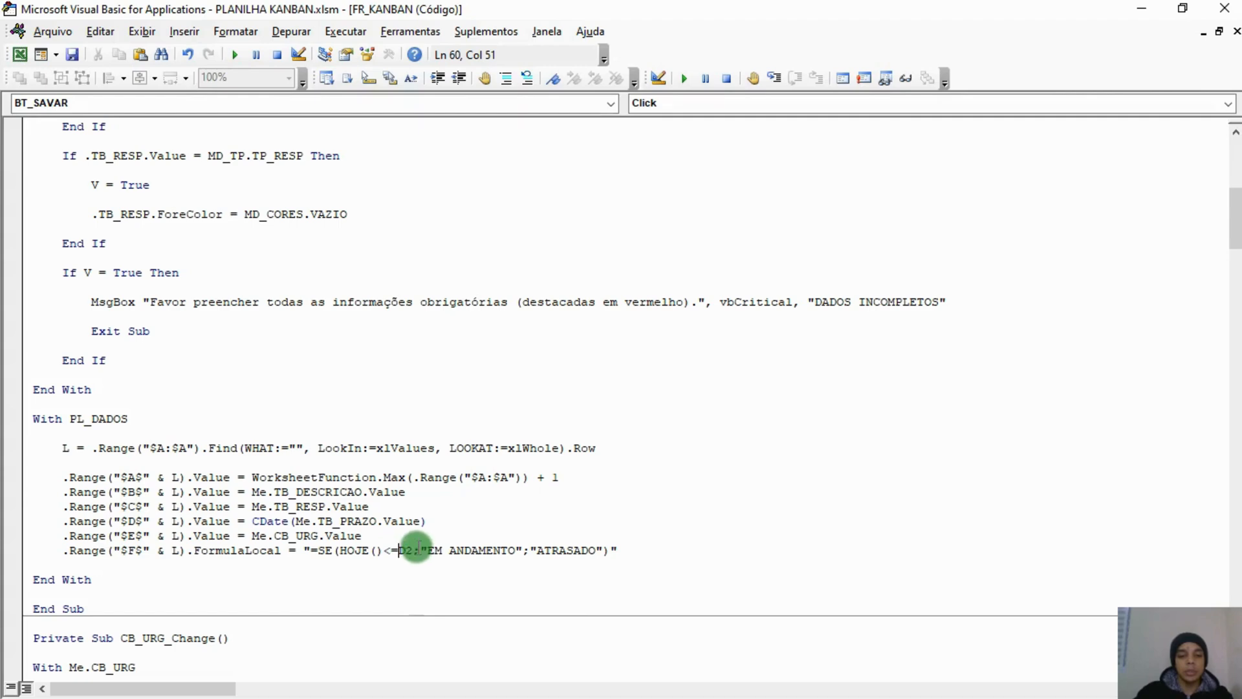
{"action": "left_click", "coordinate": [424, 552]}
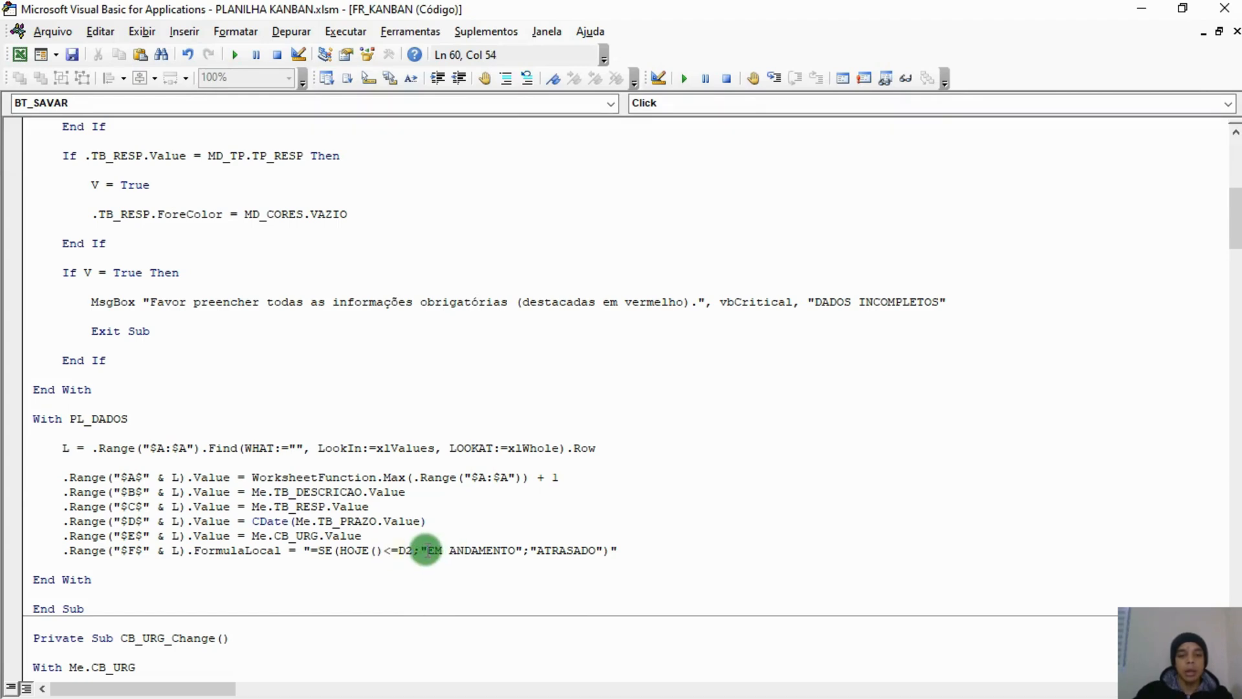
{"action": "left_click_drag", "start_coordinate": [427, 552], "coordinate": [519, 555]}
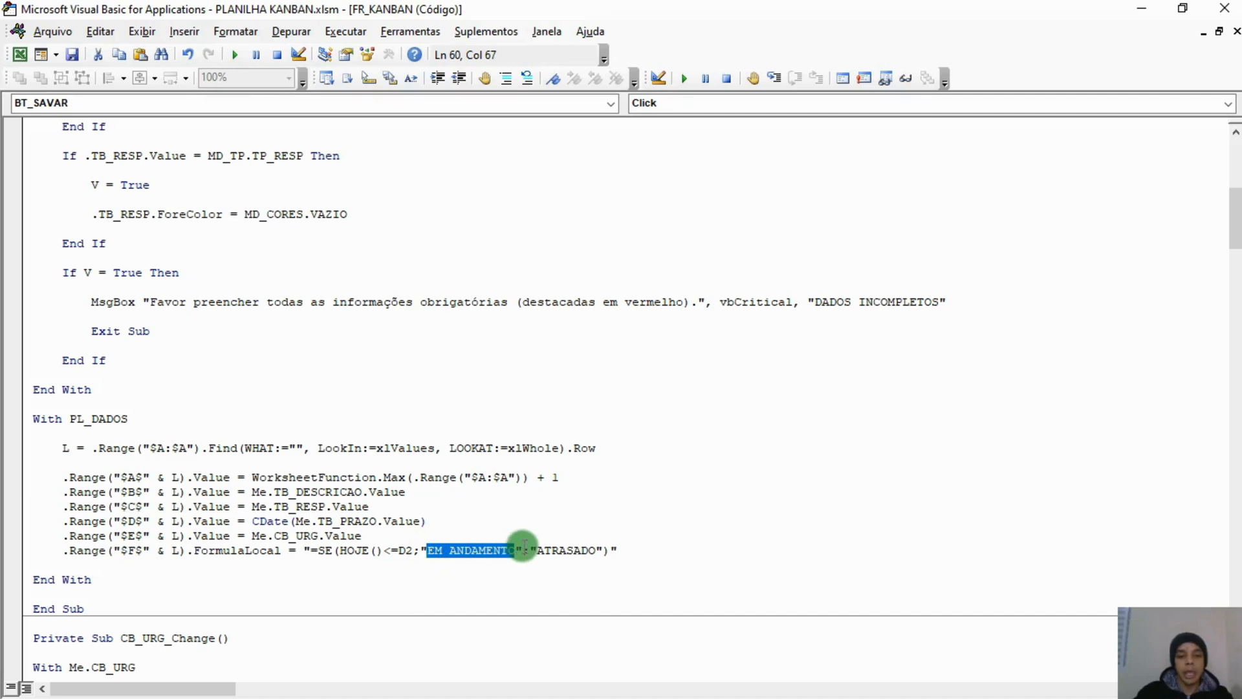
{"action": "left_click", "coordinate": [482, 552]}
{"action": "left_click", "coordinate": [427, 551]}
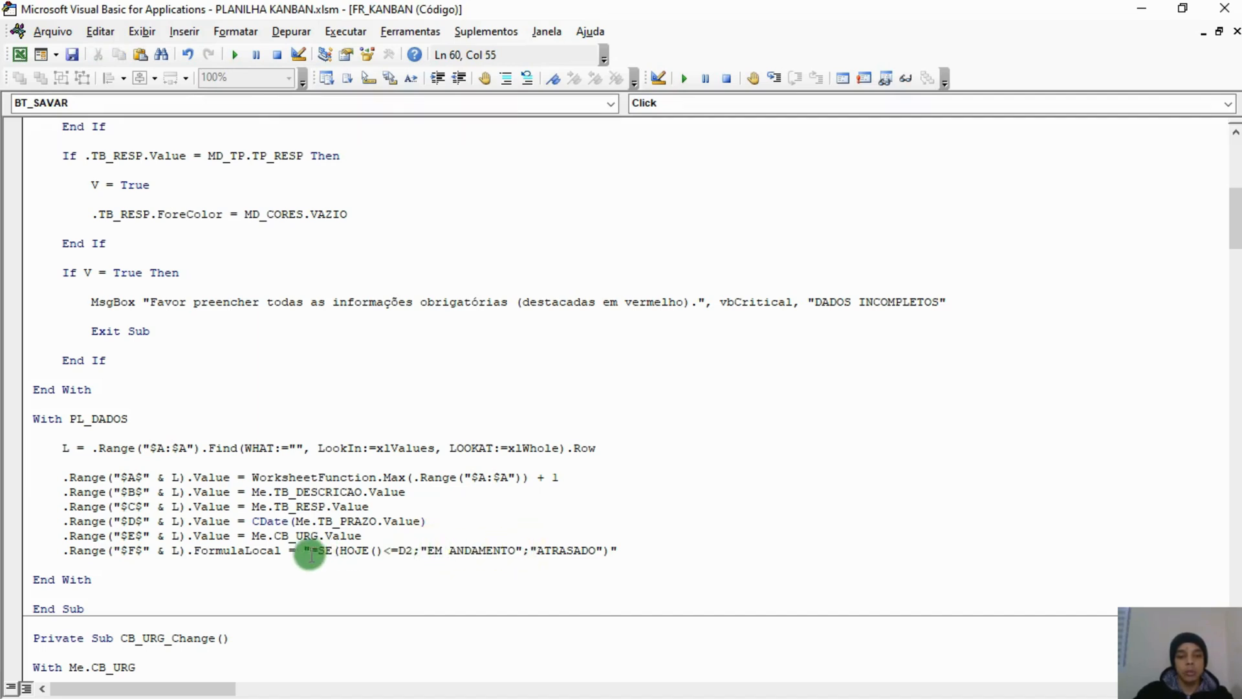
{"action": "left_click_drag", "start_coordinate": [302, 552], "coordinate": [311, 552]}
{"action": "key", "text": "ctrl+c"}
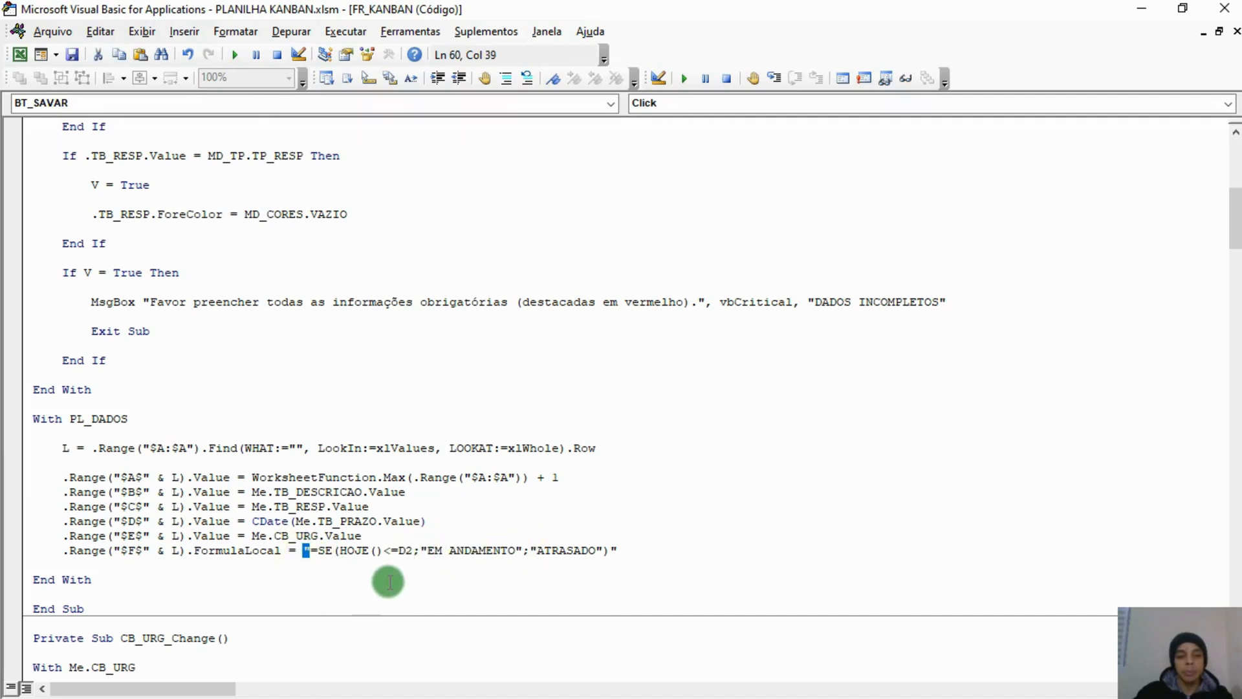
{"action": "left_click", "coordinate": [424, 552]}
{"action": "key", "text": "ctrl+v"}
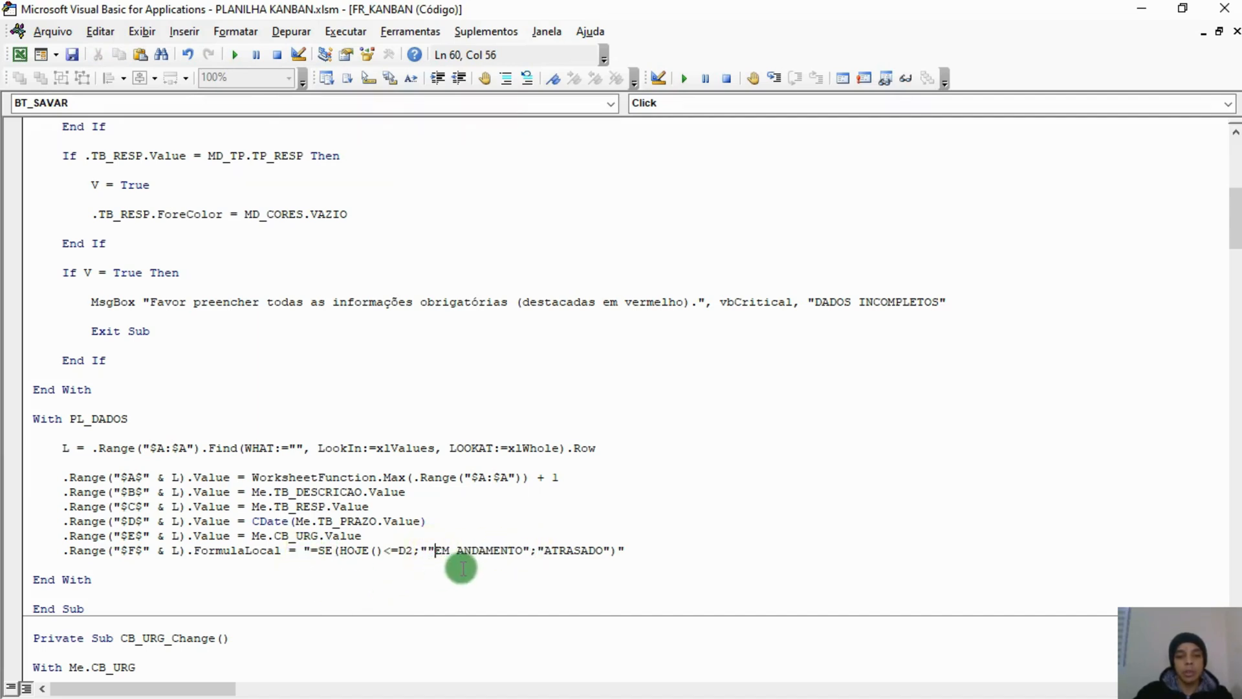
{"action": "left_click", "coordinate": [535, 551]}
{"action": "key", "text": "ctrl+v"}
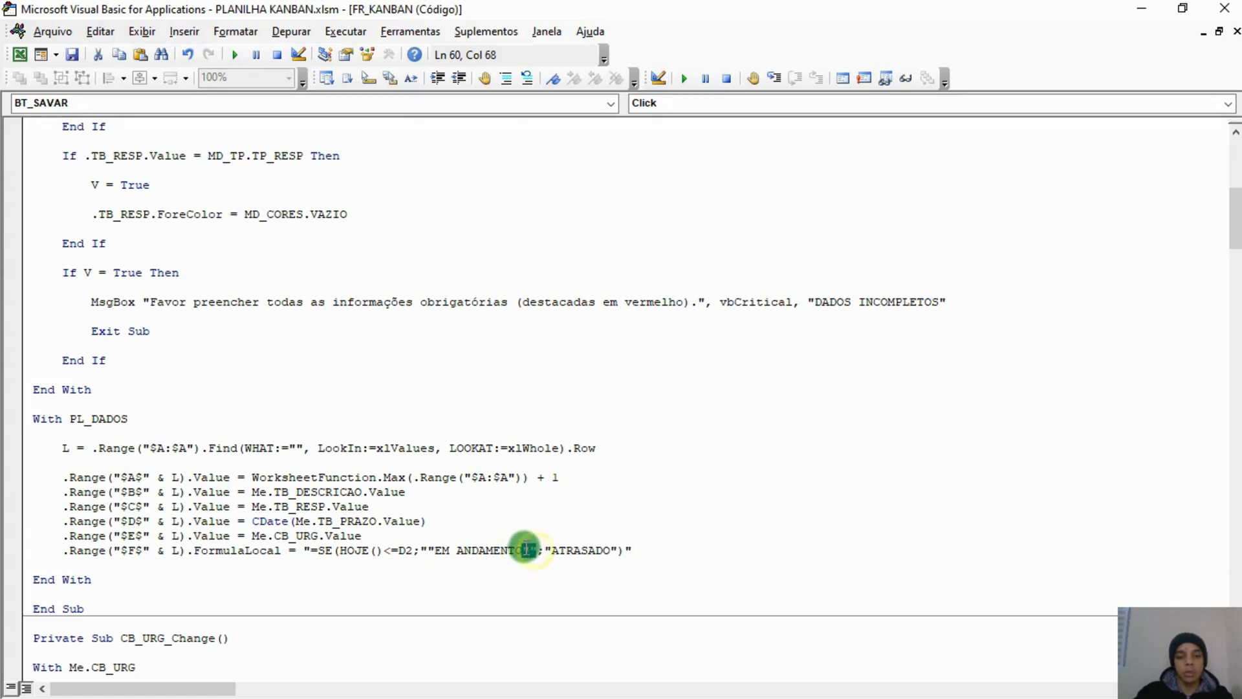
Double the quotation marks on both sides of ATRASADO in the FormulaLocal string.
{"action": "left_click", "coordinate": [421, 551]}
{"action": "left_click_drag", "start_coordinate": [421, 551], "coordinate": [434, 551]}
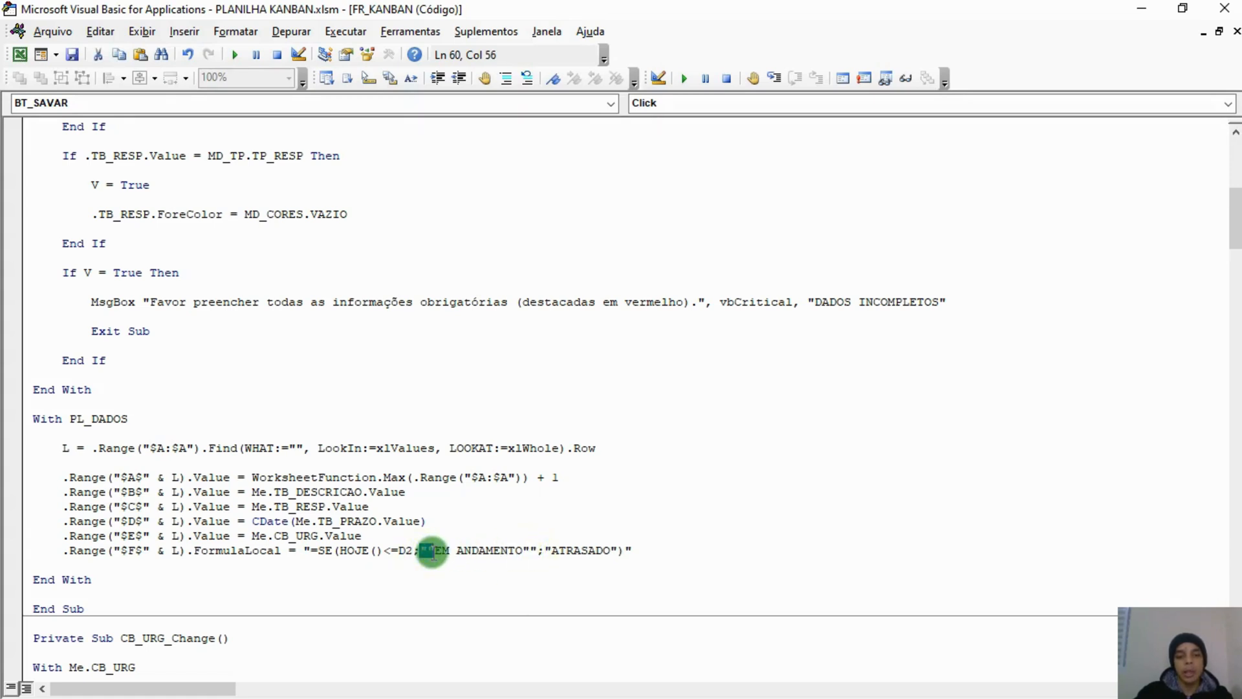
{"action": "left_click", "coordinate": [544, 552]}
{"action": "type", "text": "\"\")"}
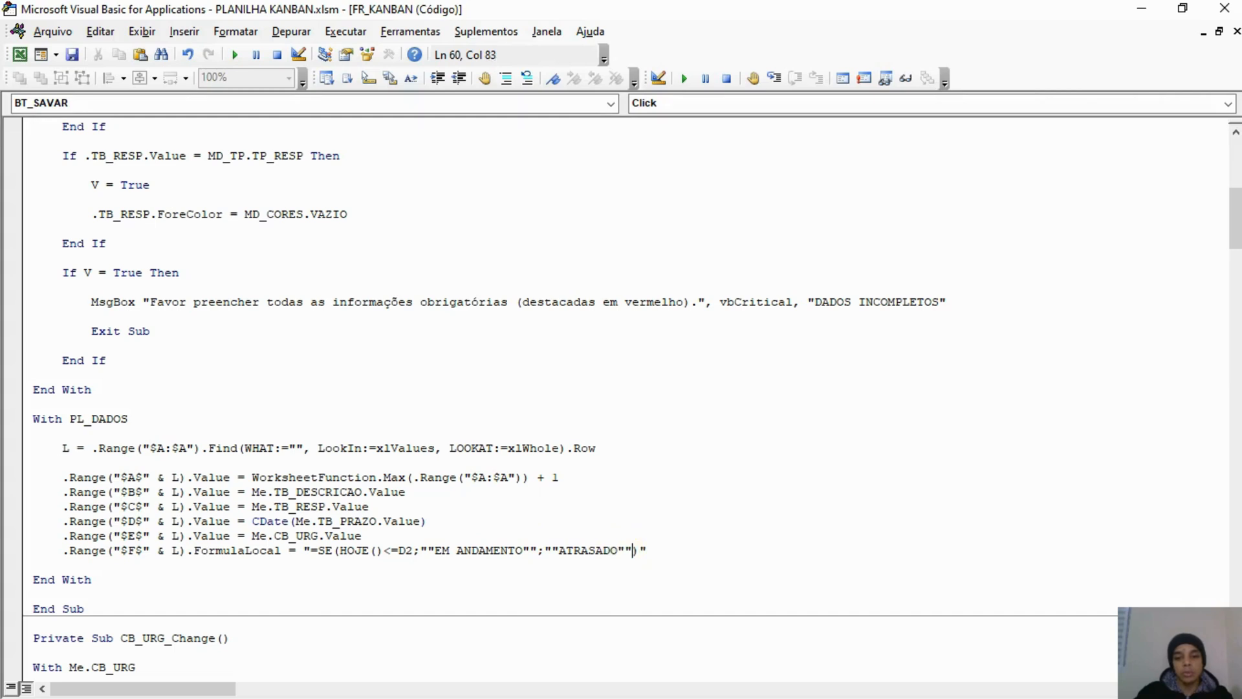
{"action": "left_click", "coordinate": [647, 521]}
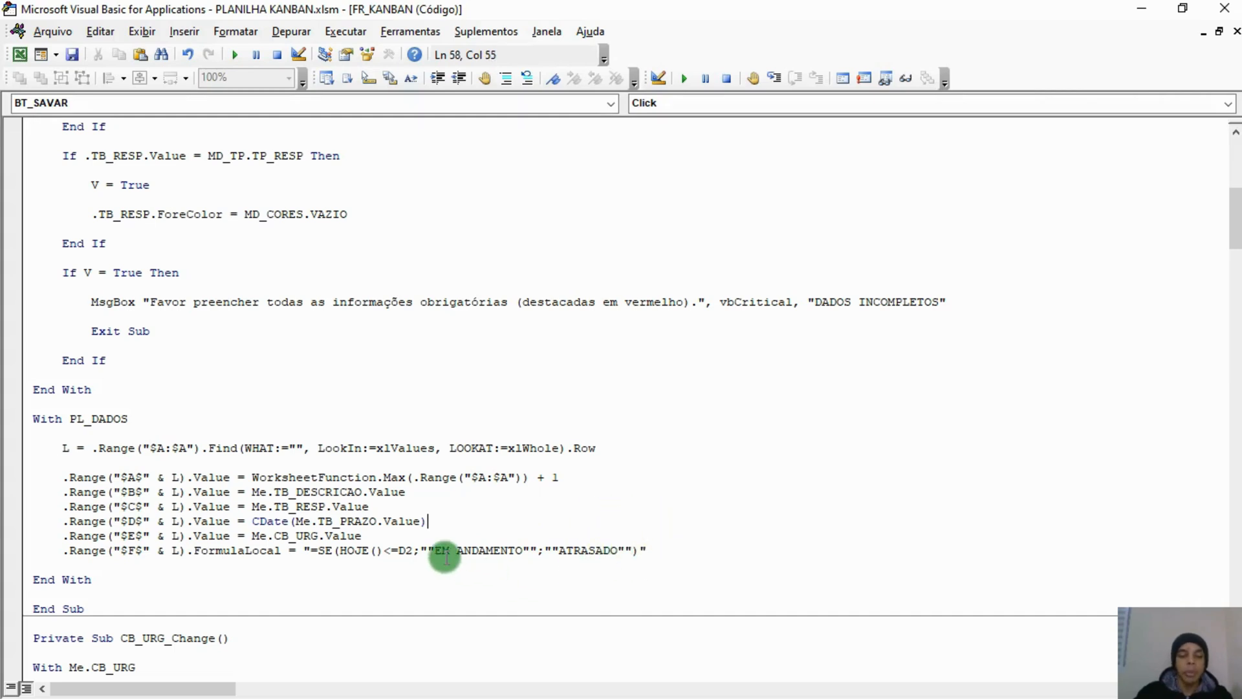
Replace the fixed row 2 of the D2 reference in the FormulaLocal string with the row variable, giving D" & L & ".
{"action": "left_click", "coordinate": [406, 551]}
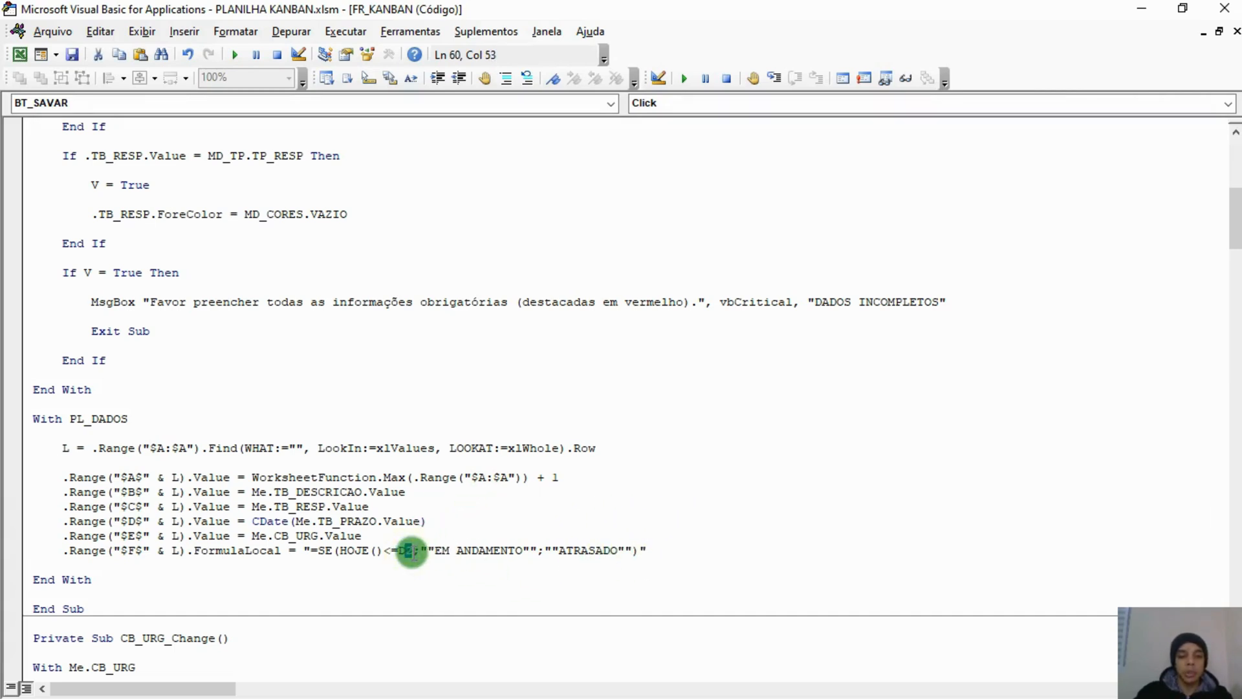
{"action": "left_click_drag", "start_coordinate": [405, 550], "coordinate": [411, 551]}
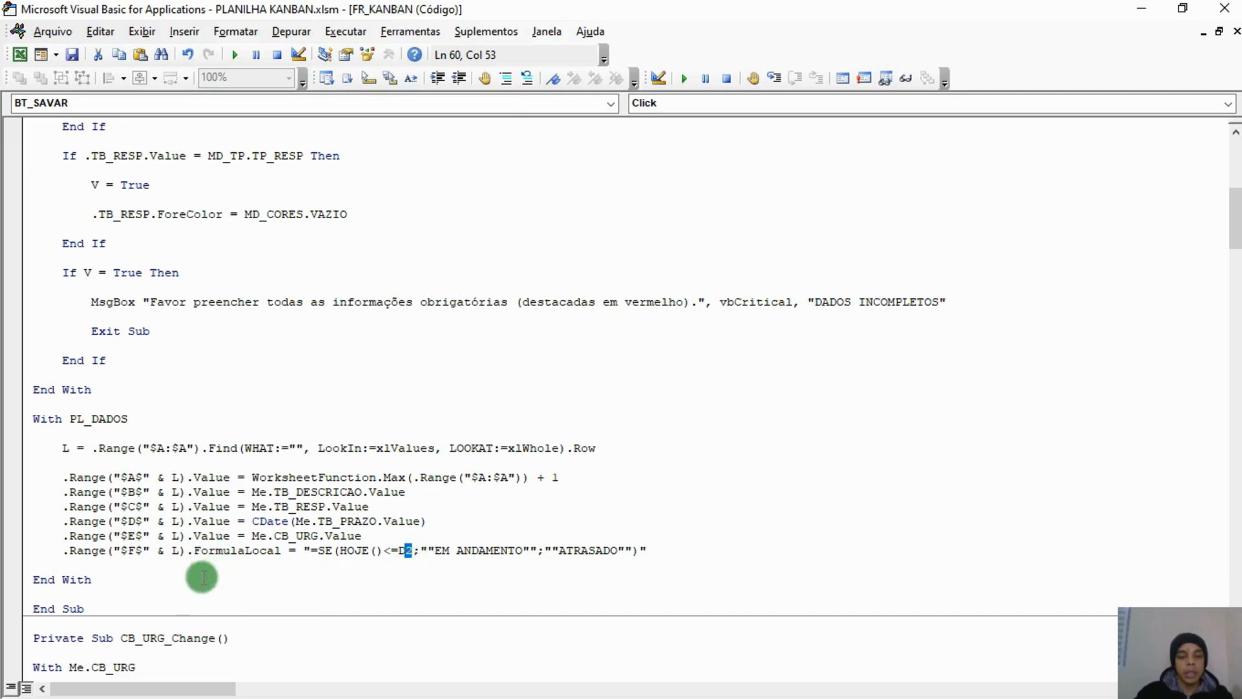
{"action": "left_click", "coordinate": [414, 551]}
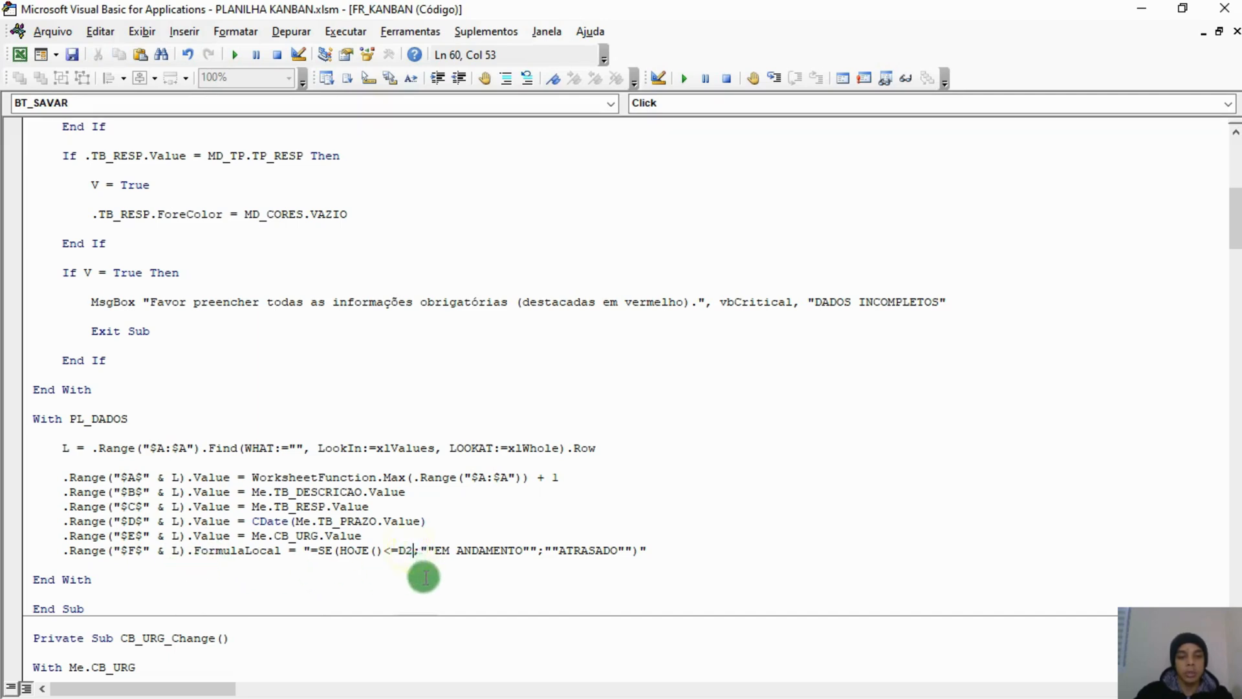
{"action": "key", "text": "BackSpace"}
{"action": "type", "text": "\""}
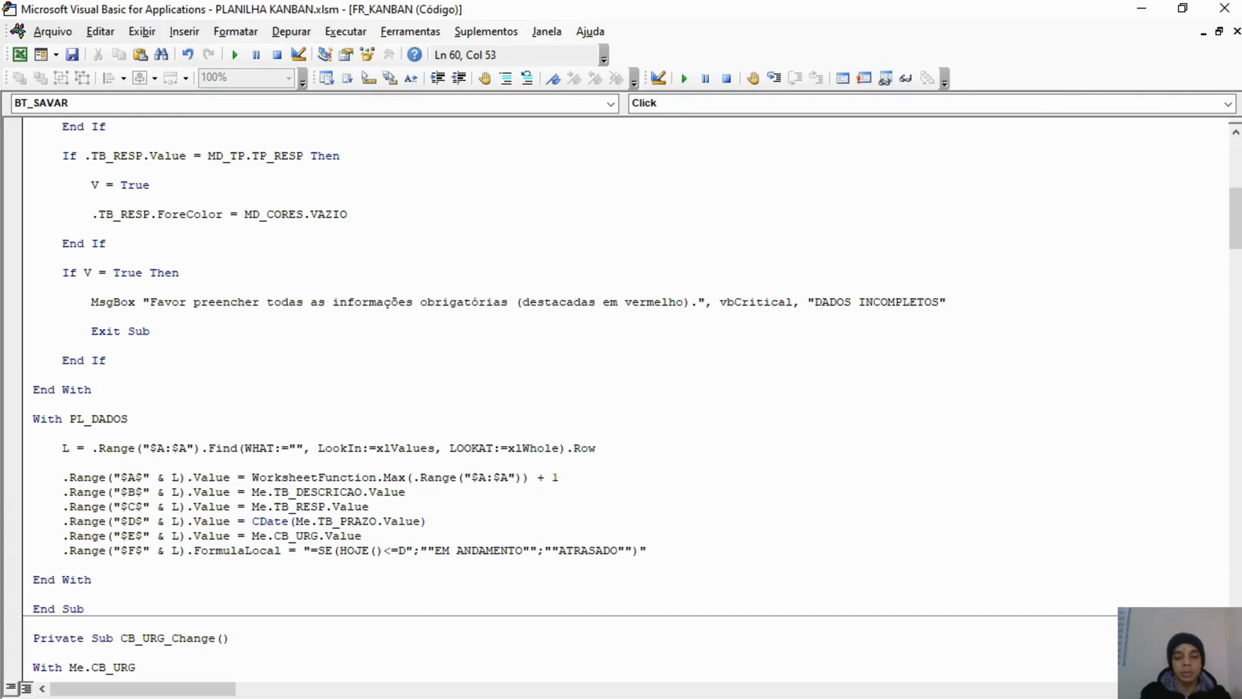
{"action": "type", "text": " & L"}
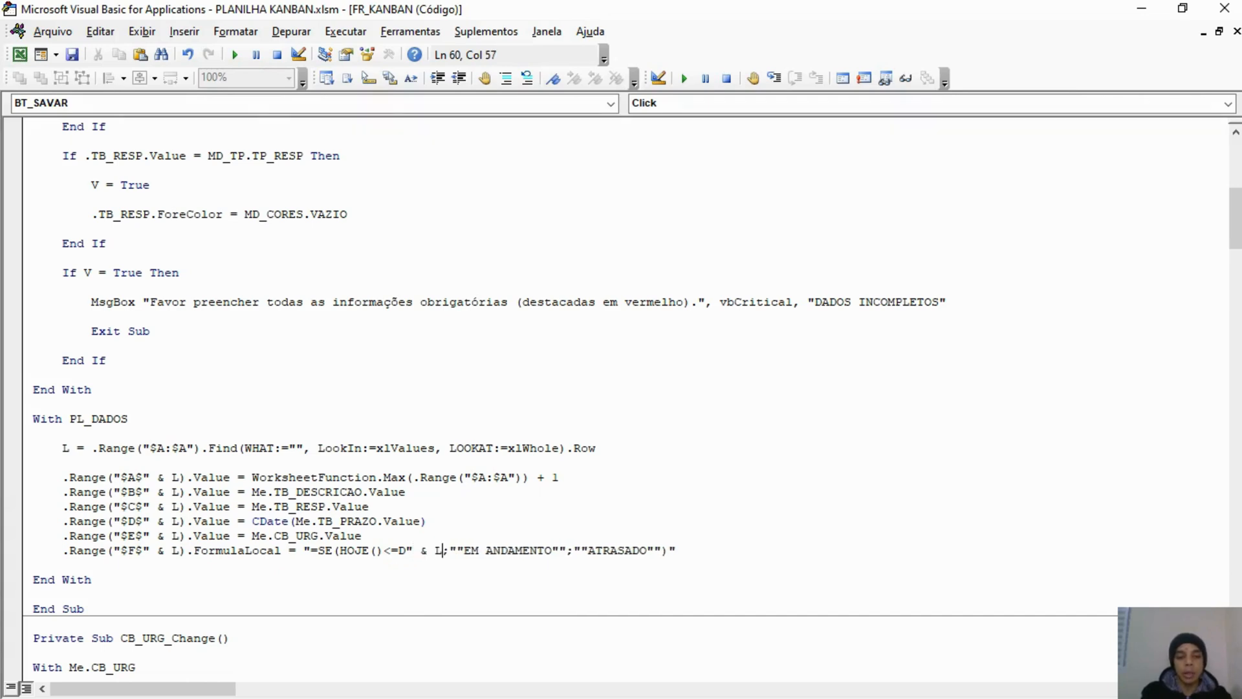
{"action": "type", "text": " & "}
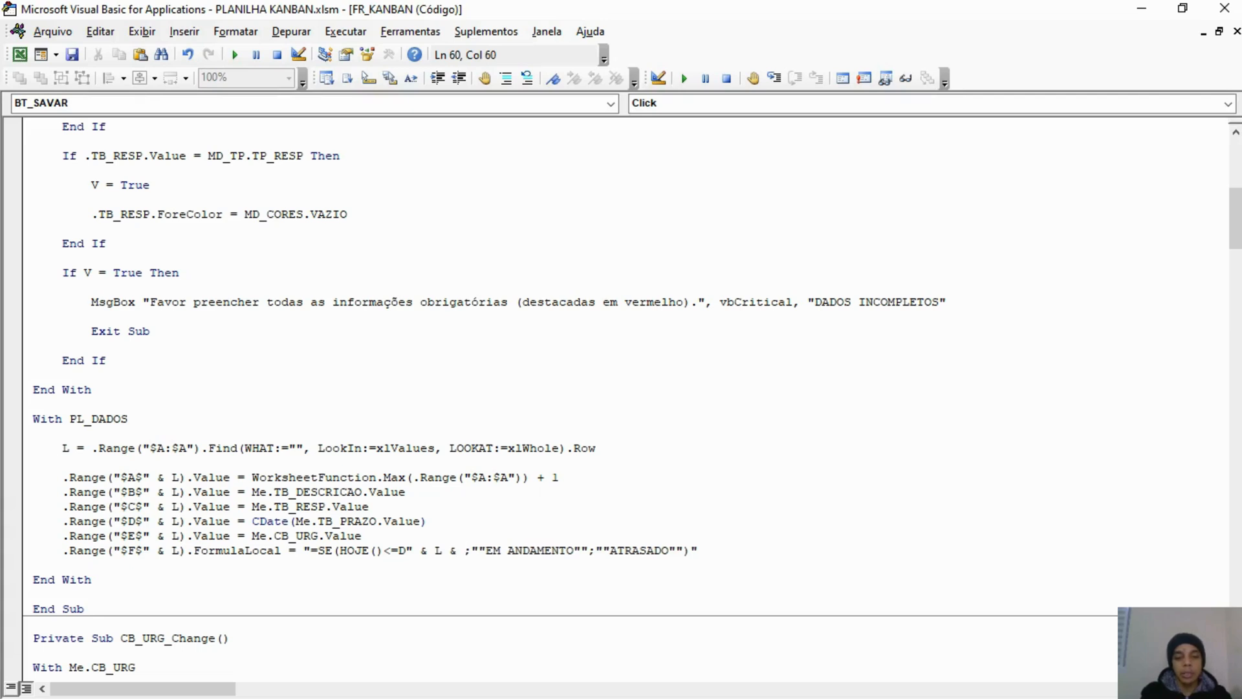
{"action": "type", "text": "\""}
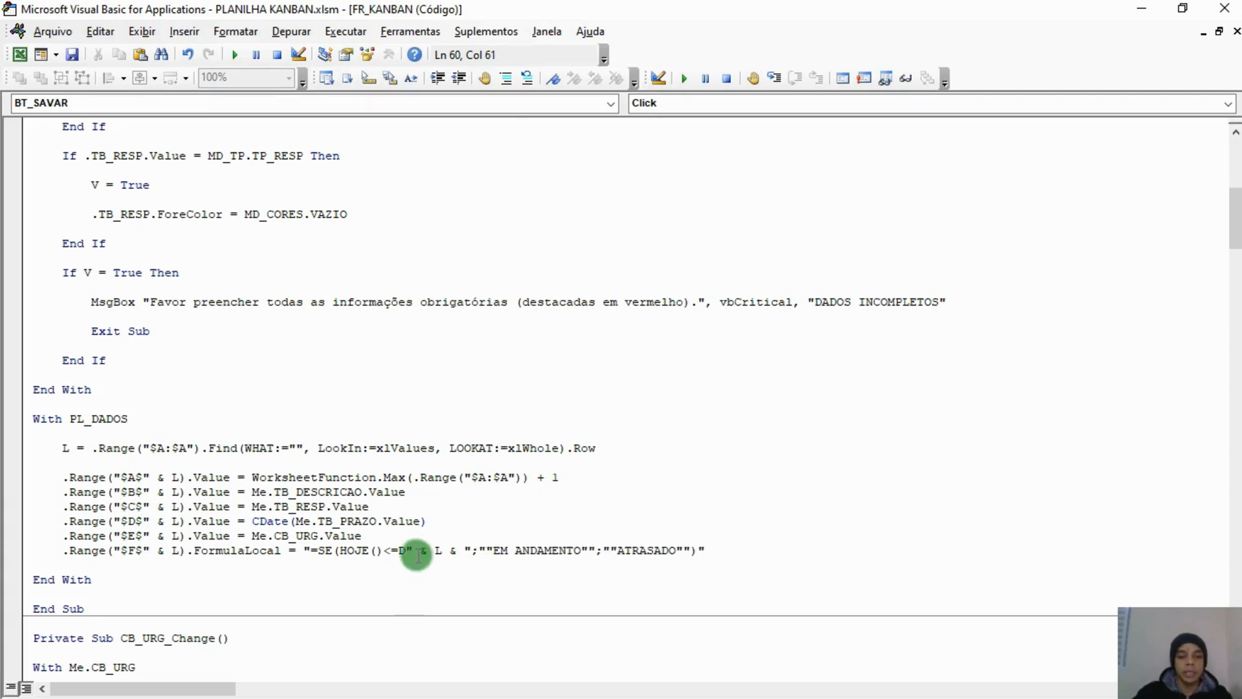
{"action": "left_click_drag", "start_coordinate": [419, 555], "coordinate": [457, 553]}
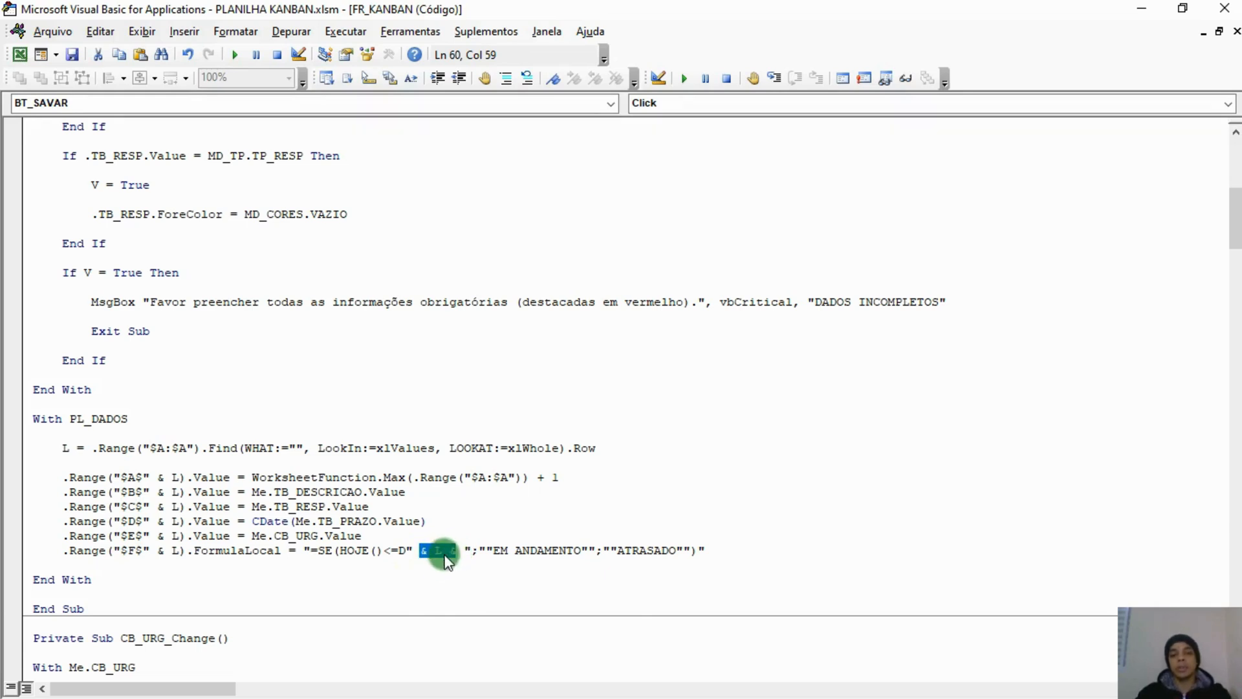
{"action": "left_click", "coordinate": [499, 520]}
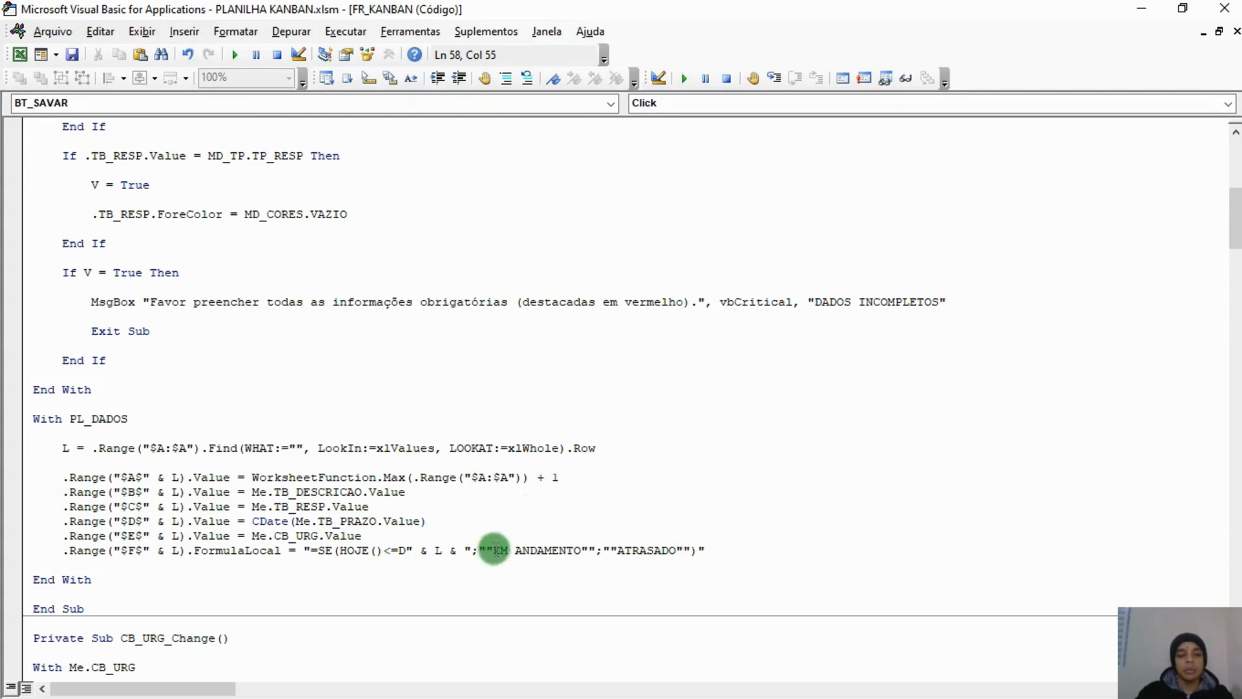
Add a line to the PL_DADOS block that writes the value 1 to the ETAPA column, .Range("$G$" & L).Value = 1.
{"action": "key", "text": "alt+Tab"}
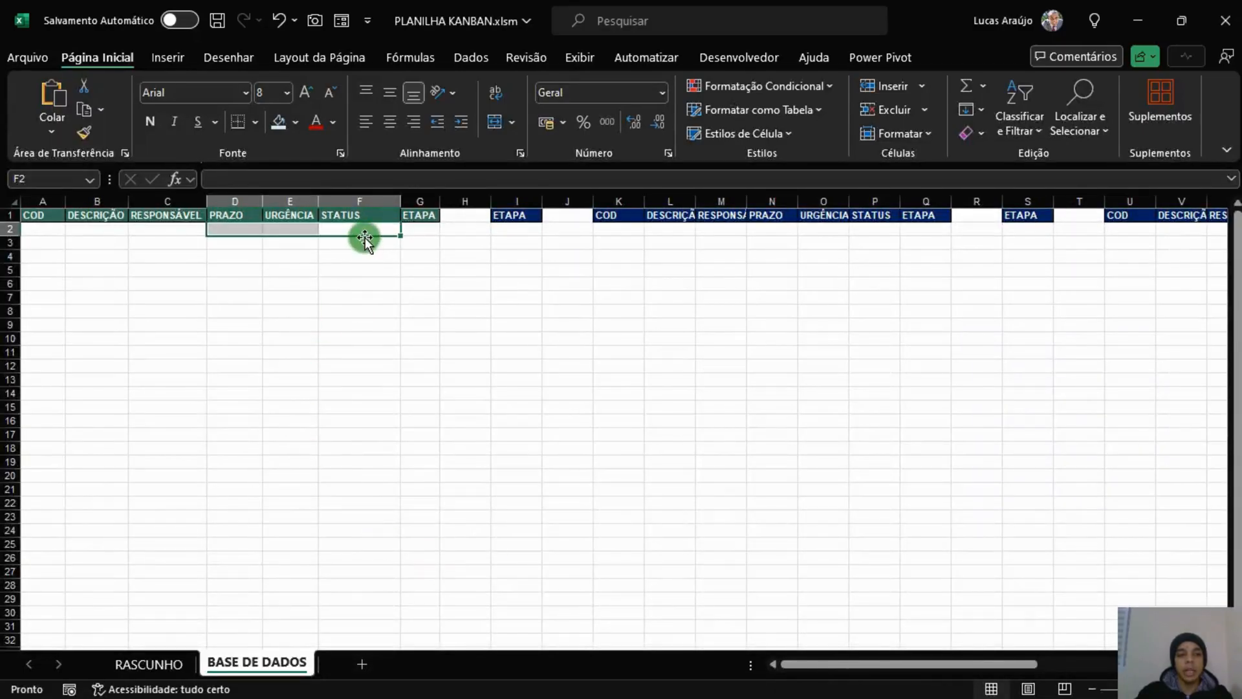
{"action": "left_click", "coordinate": [365, 229]}
{"action": "left_click", "coordinate": [421, 231]}
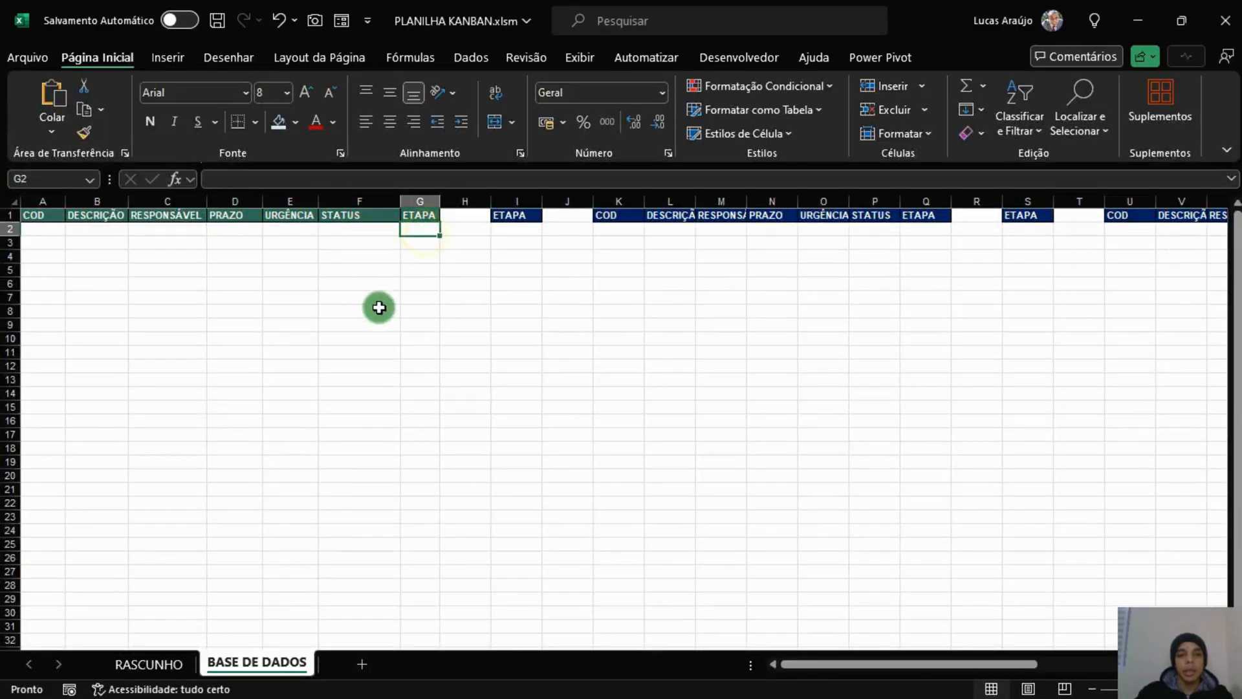
{"action": "key", "text": "alt+Tab"}
{"action": "left_click", "coordinate": [727, 549]}
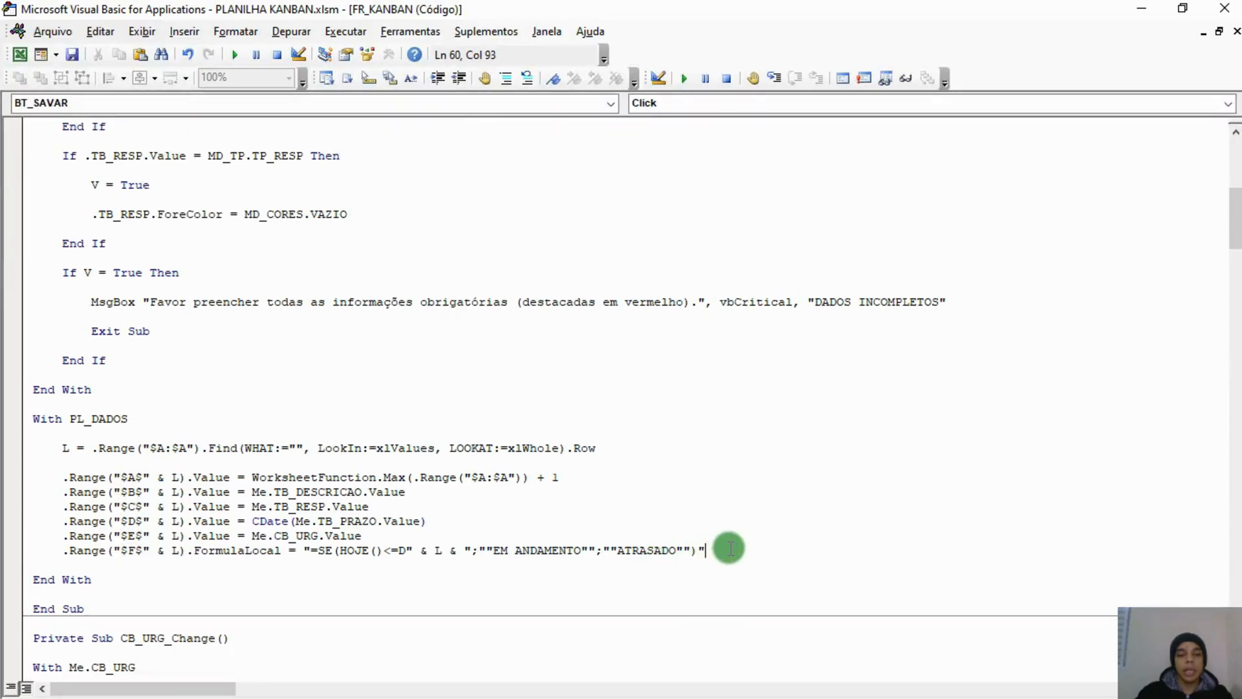
{"action": "key", "text": "Return"}
{"action": "type", "text": ".Range(\"$G"}
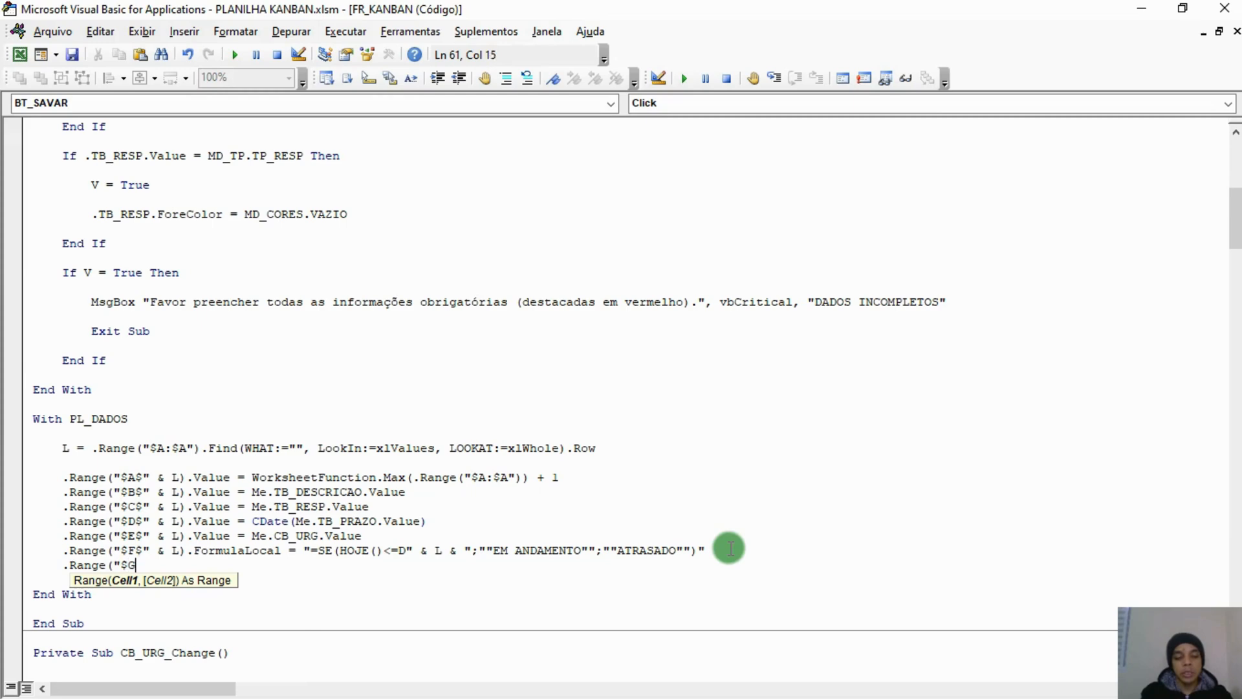
{"action": "type", "text": "$\" & L).Value = "}
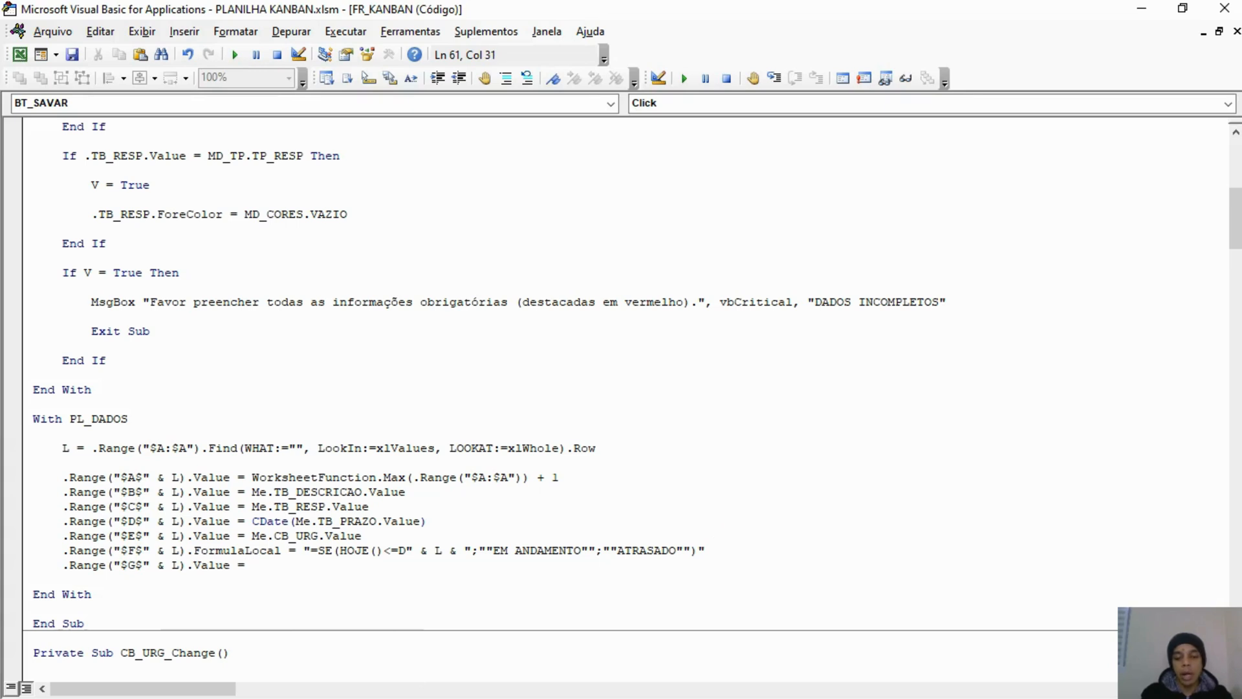
{"action": "type", "text": "1"}
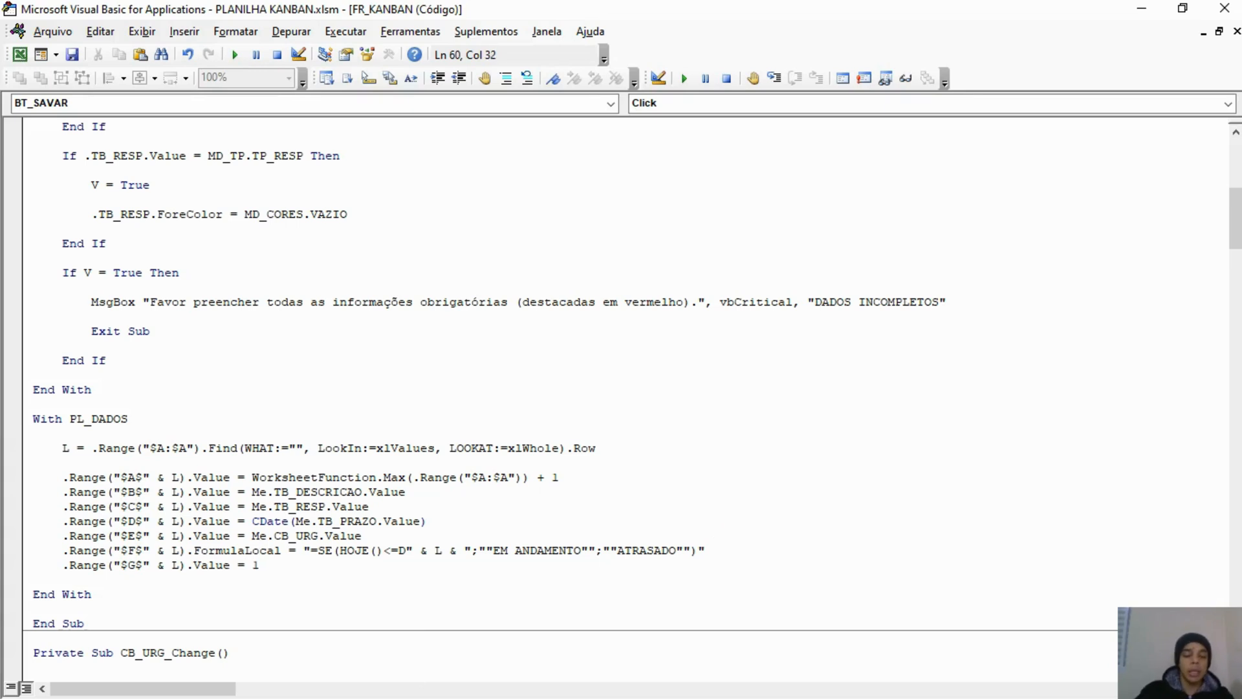
{"action": "left_click", "coordinate": [328, 558]}
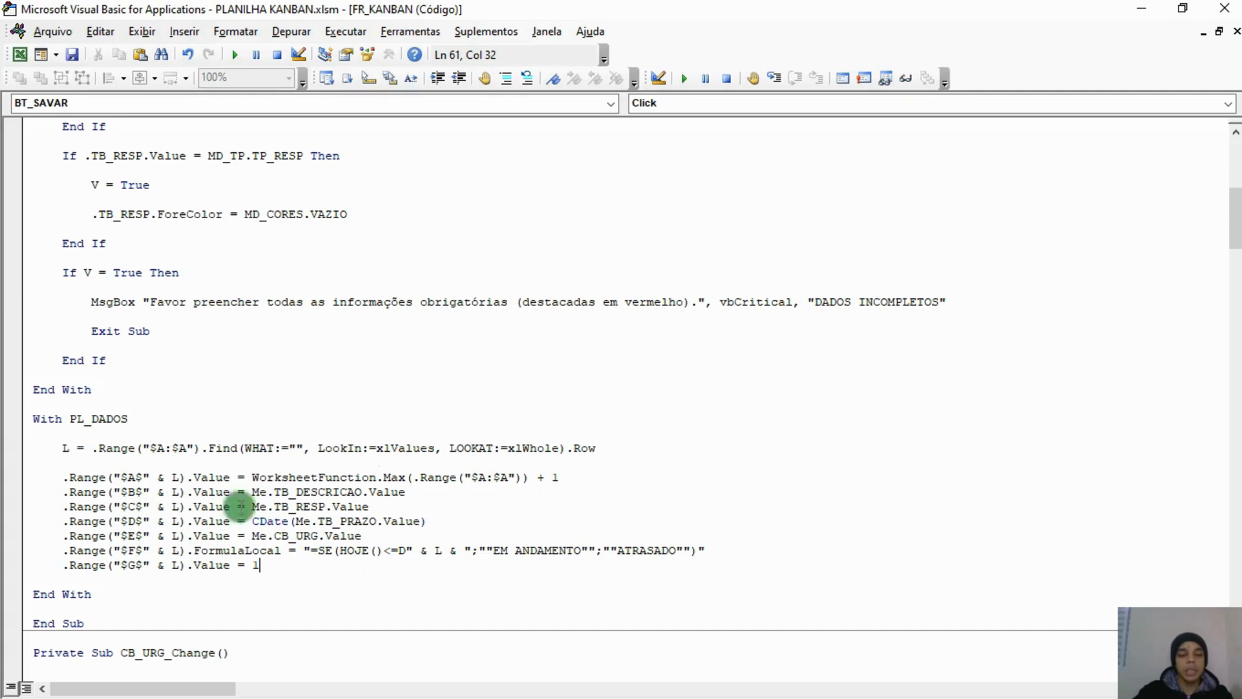
{"action": "left_click", "coordinate": [117, 591]}
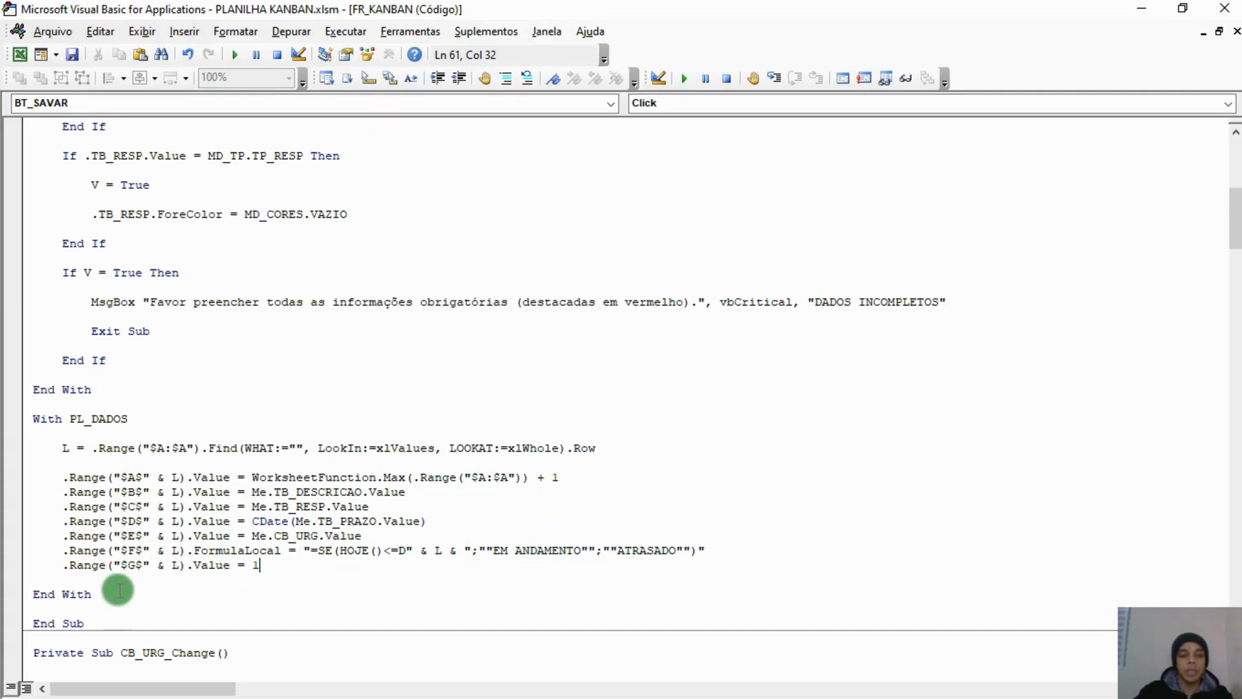
Run the form and save a test activity: ATIVIDADE DE TESTE 1, a responsible person's name, deadline 15/07/2024, urgency ALTA.
{"action": "left_click", "coordinate": [388, 478]}
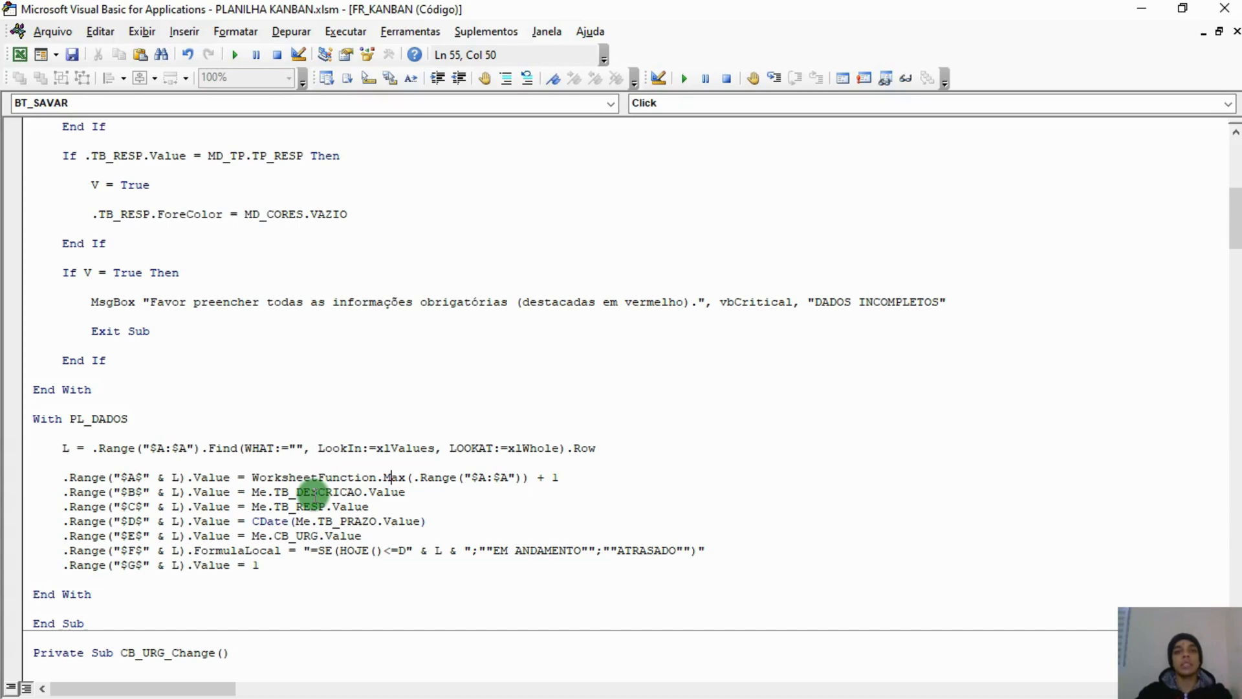
{"action": "left_click", "coordinate": [456, 421]}
{"action": "scroll", "coordinate": [375, 366], "scroll_direction": "up", "scroll_amount": 5}
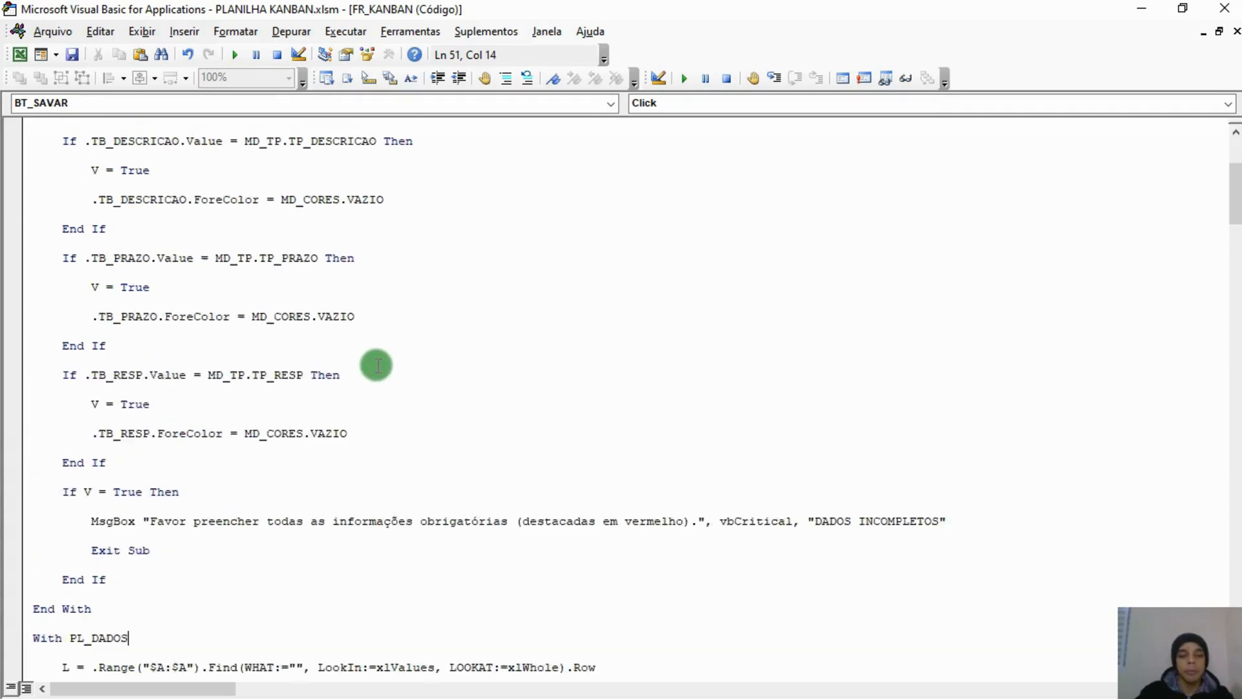
{"action": "scroll", "coordinate": [377, 365], "scroll_direction": "up", "scroll_amount": 3}
{"action": "key", "text": "F5"}
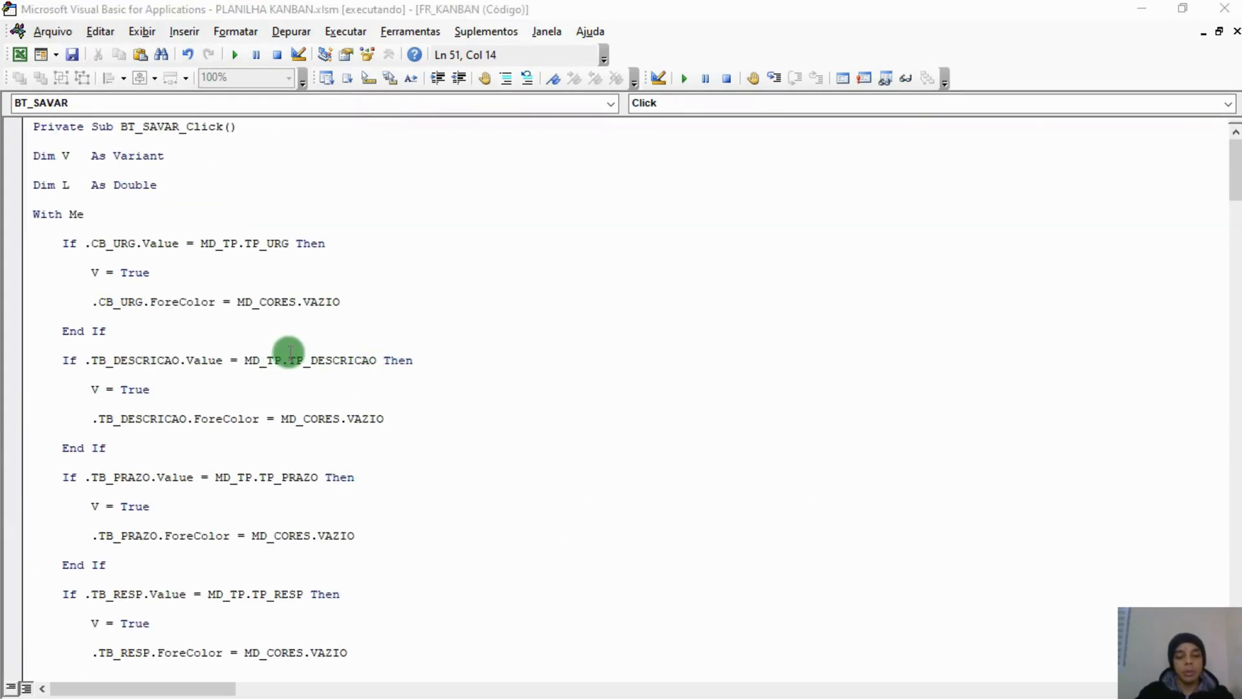
{"action": "left_click", "coordinate": [547, 75]}
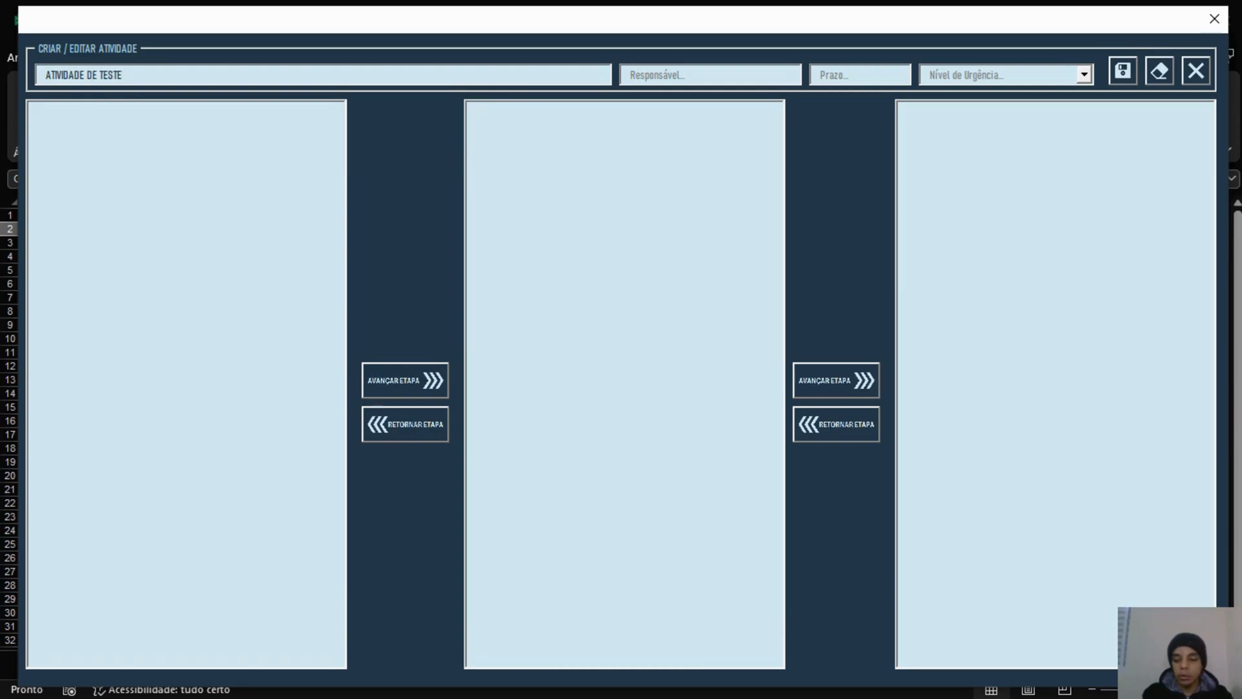
{"action": "key", "text": "shift+Tab"}
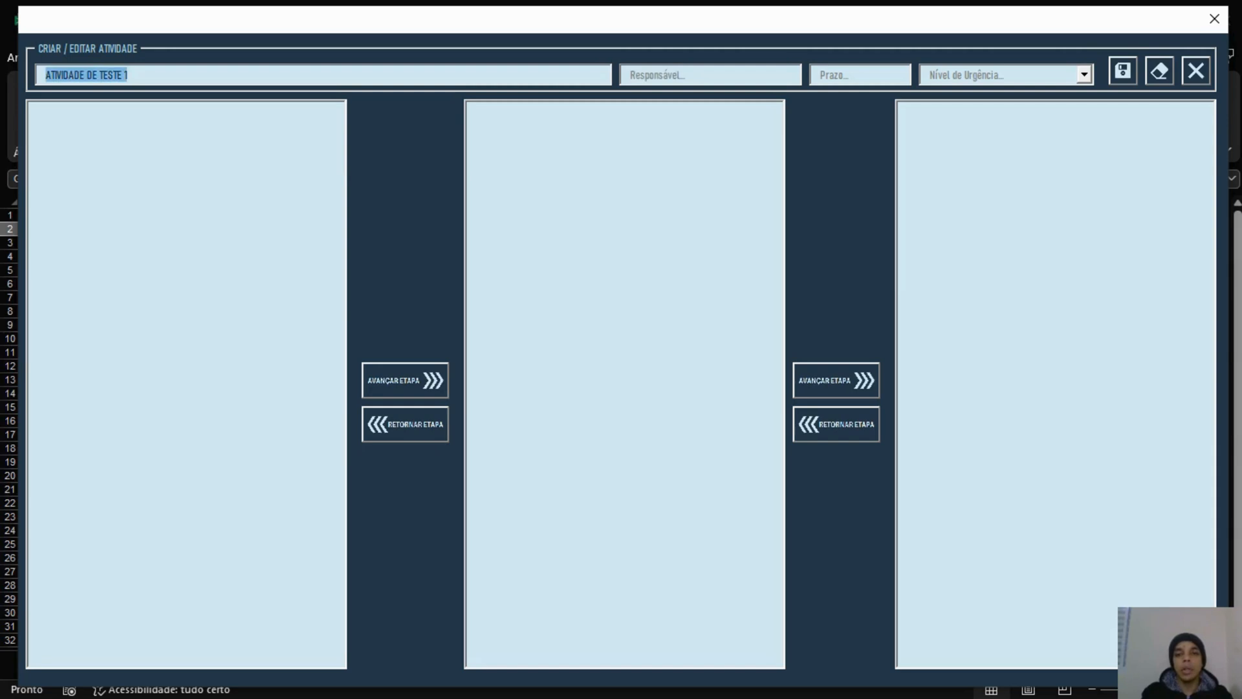
{"action": "key", "text": "Tab"}
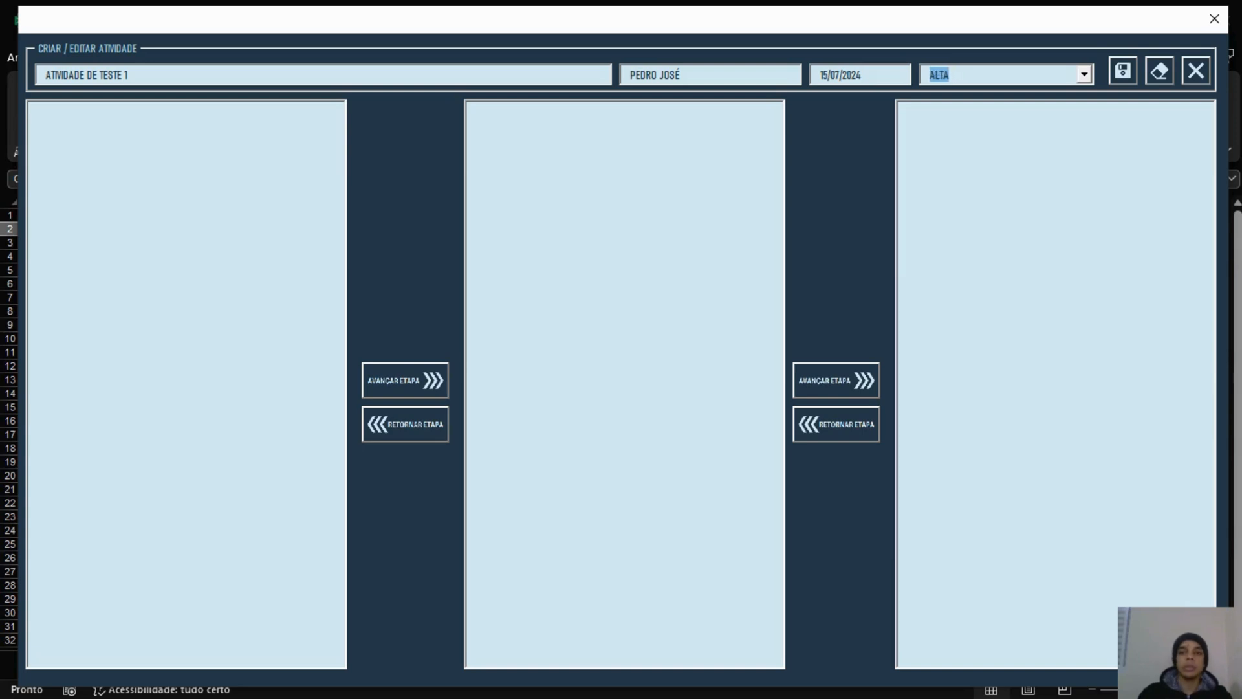
{"action": "left_click", "coordinate": [1121, 76]}
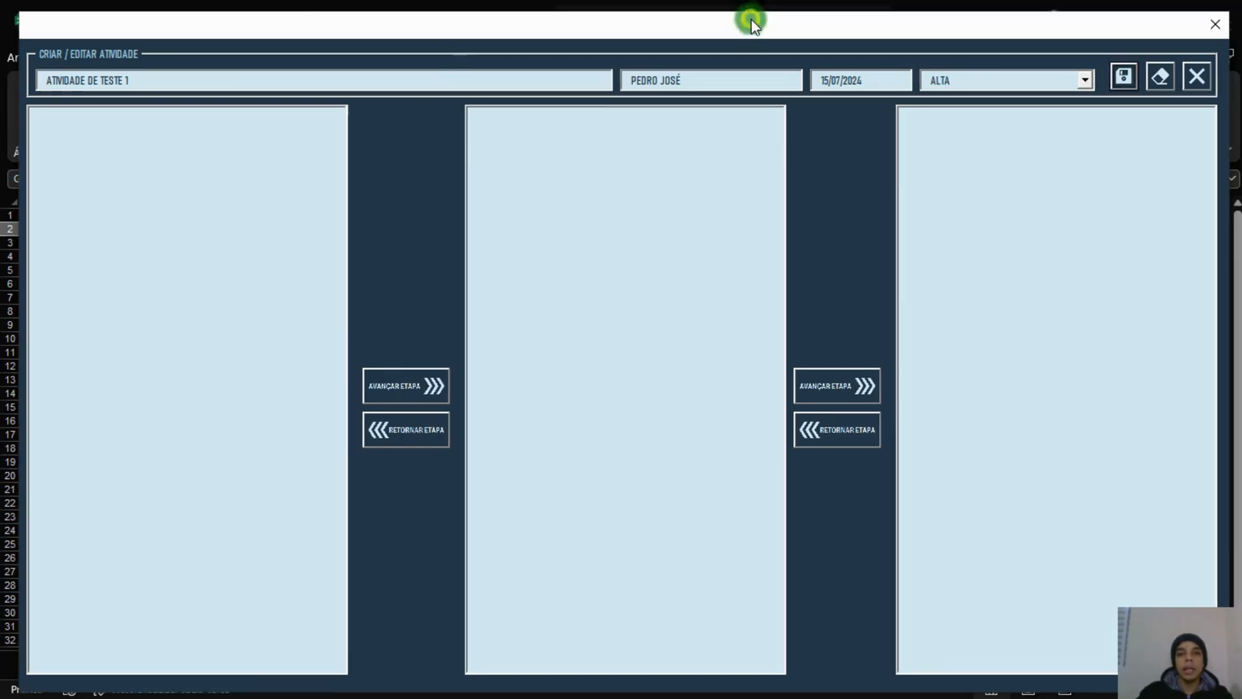
Close the running form and autofit columns A to G on the BASE DE DADOS sheet.
{"action": "left_click_drag", "start_coordinate": [751, 18], "coordinate": [705, 410]}
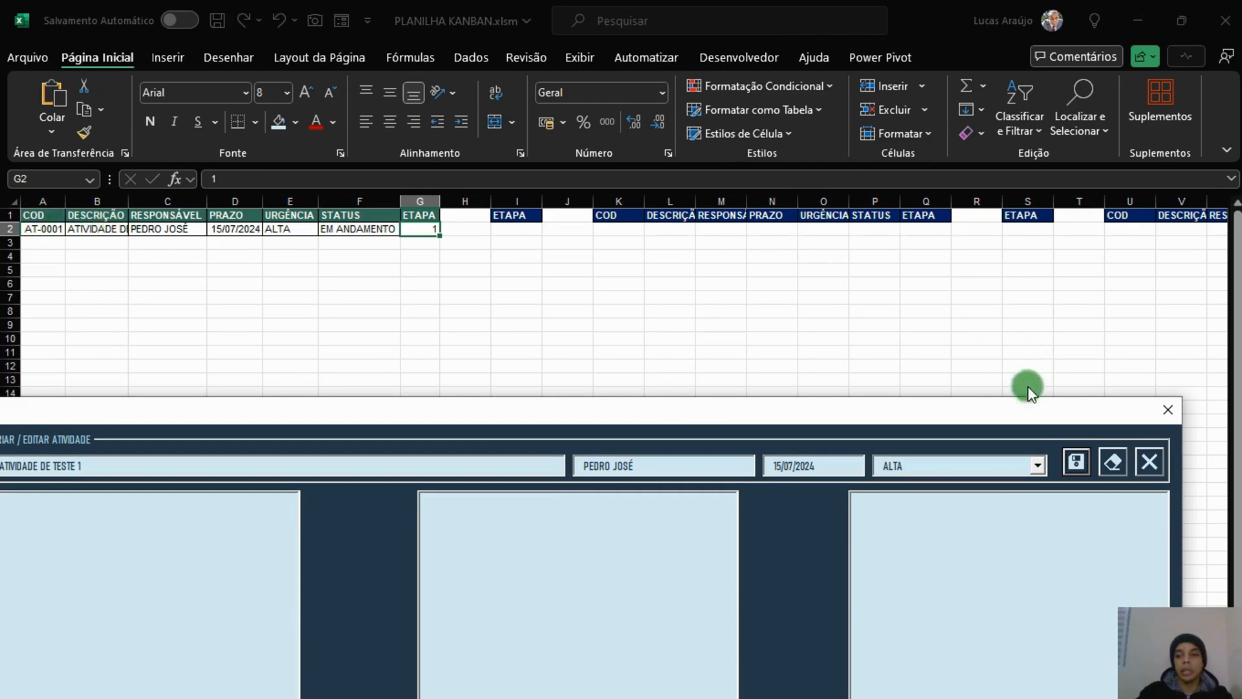
{"action": "left_click", "coordinate": [1162, 415]}
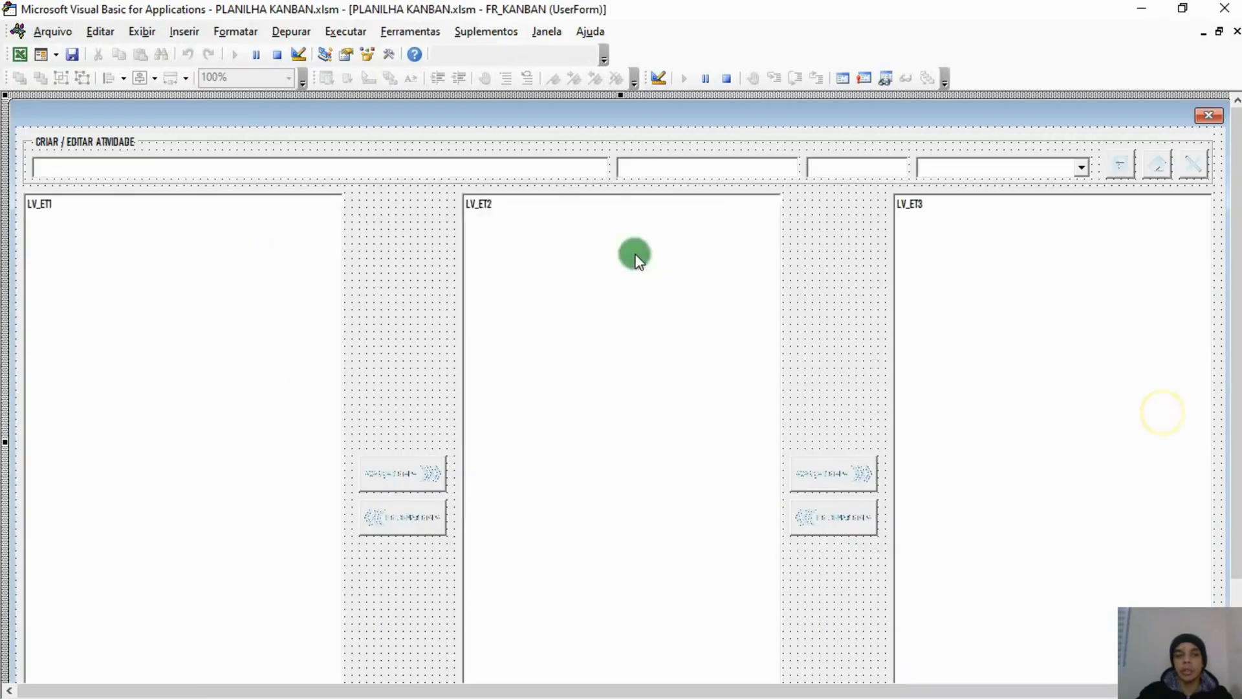
{"action": "left_click", "coordinate": [1144, 8]}
{"action": "mouse_move", "coordinate": [420, 201]}
{"action": "left_mouse_down"}
{"action": "mouse_move", "coordinate": [39, 201]}
{"action": "mouse_move", "coordinate": [414, 201]}
{"action": "left_mouse_up"}
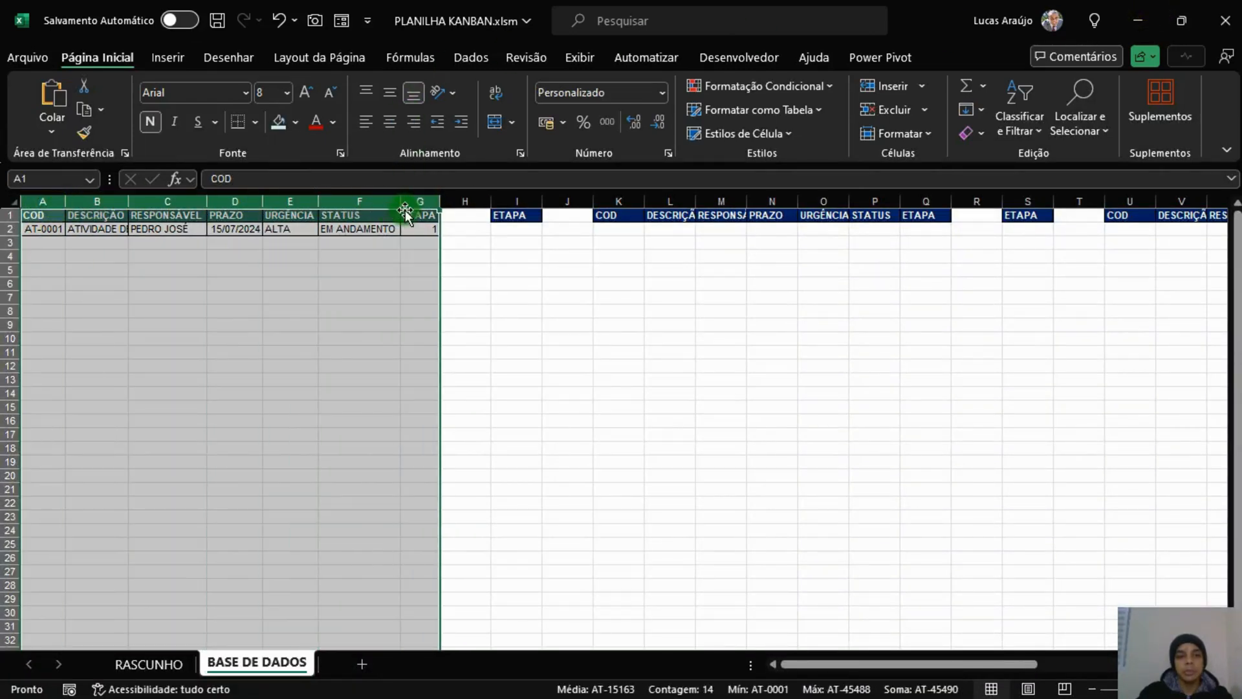
{"action": "double_click", "coordinate": [400, 201]}
{"action": "left_click", "coordinate": [162, 253]}
Examine the saved record in row 2 from DESCRIÇÃO to ETAPA, including the formula behind STATUS.
{"action": "left_click", "coordinate": [145, 228]}
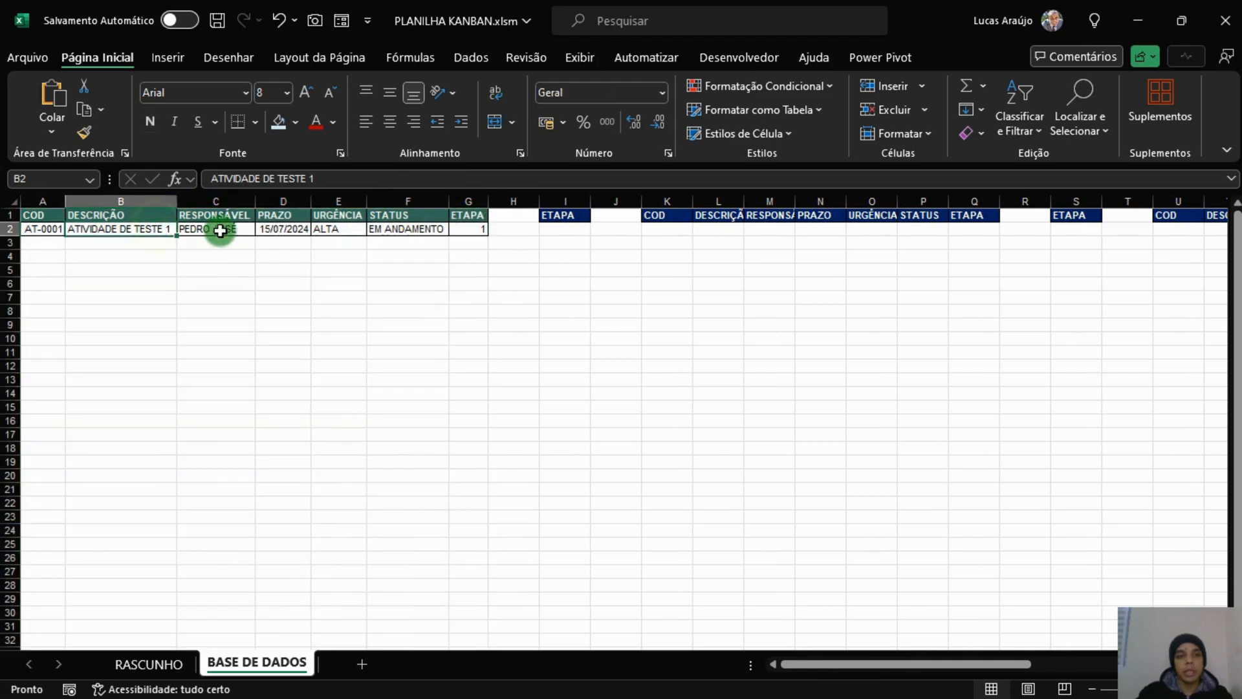
{"action": "left_click", "coordinate": [220, 230]}
{"action": "left_click", "coordinate": [288, 230]}
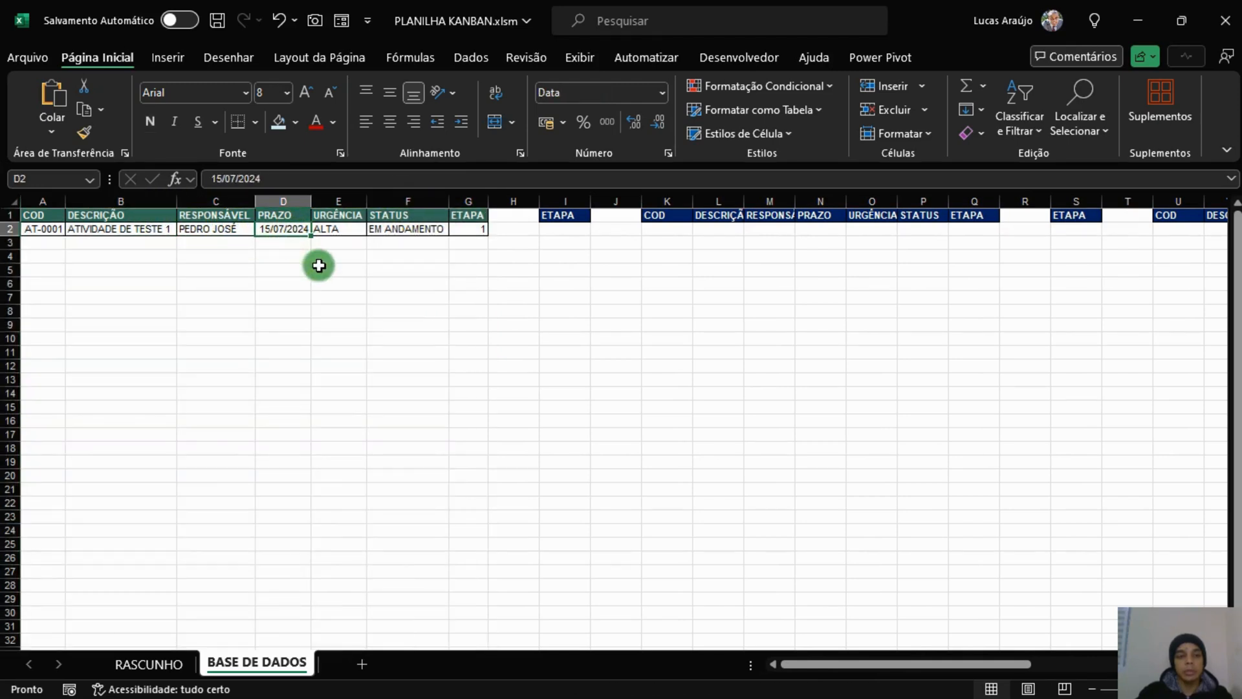
{"action": "left_click", "coordinate": [344, 231]}
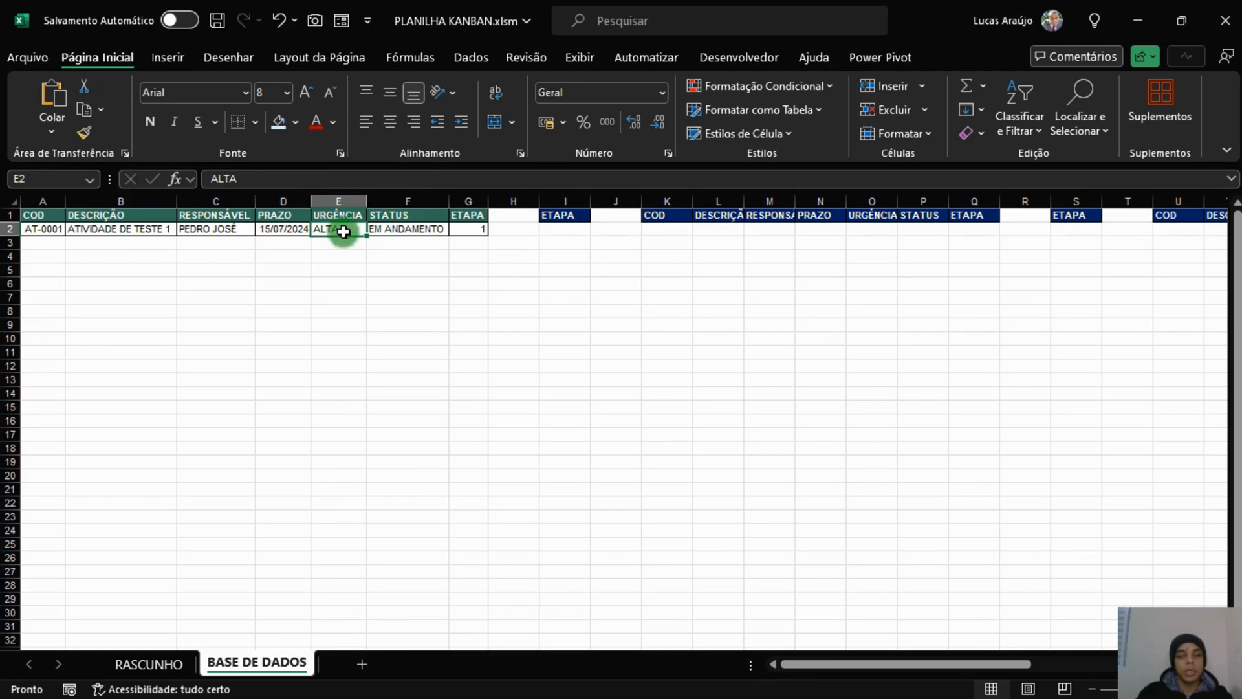
{"action": "left_click", "coordinate": [408, 232]}
{"action": "left_click", "coordinate": [460, 180]}
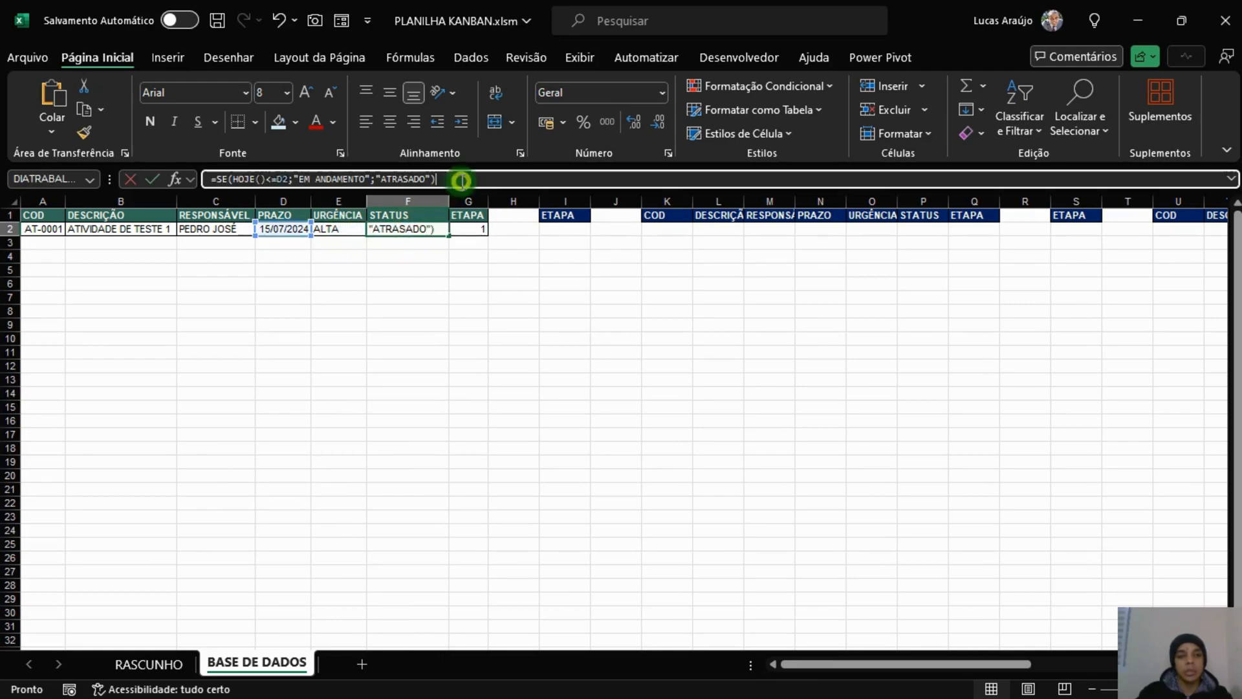
{"action": "key", "text": "Return"}
{"action": "left_click", "coordinate": [414, 234]}
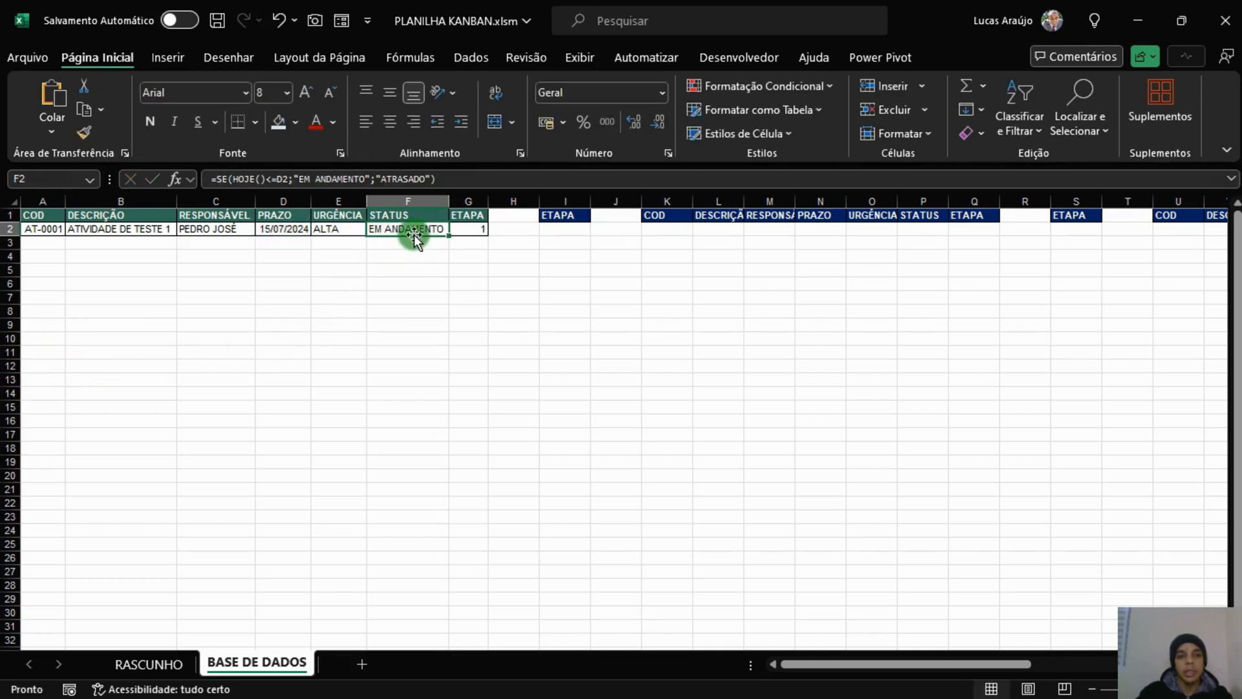
{"action": "left_click", "coordinate": [479, 233]}
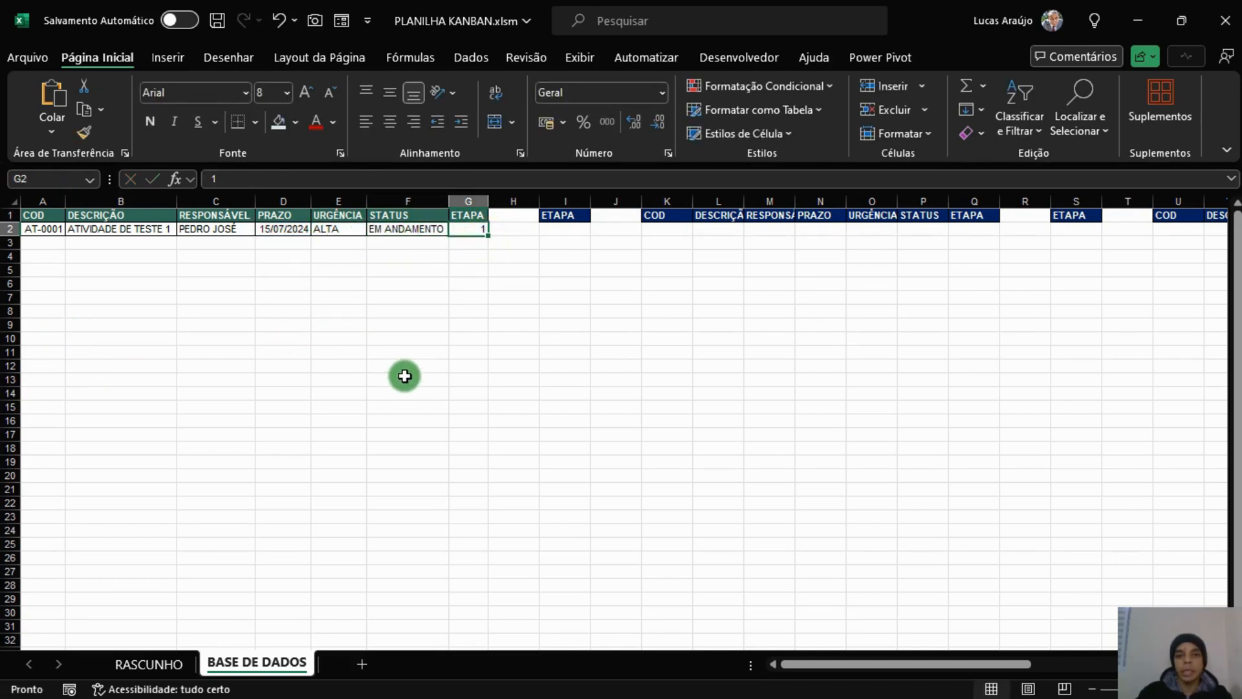
Add an empty With Me ... End With block after the PL_DADOS block in the save button's click code.
{"action": "key", "text": "alt+F11"}
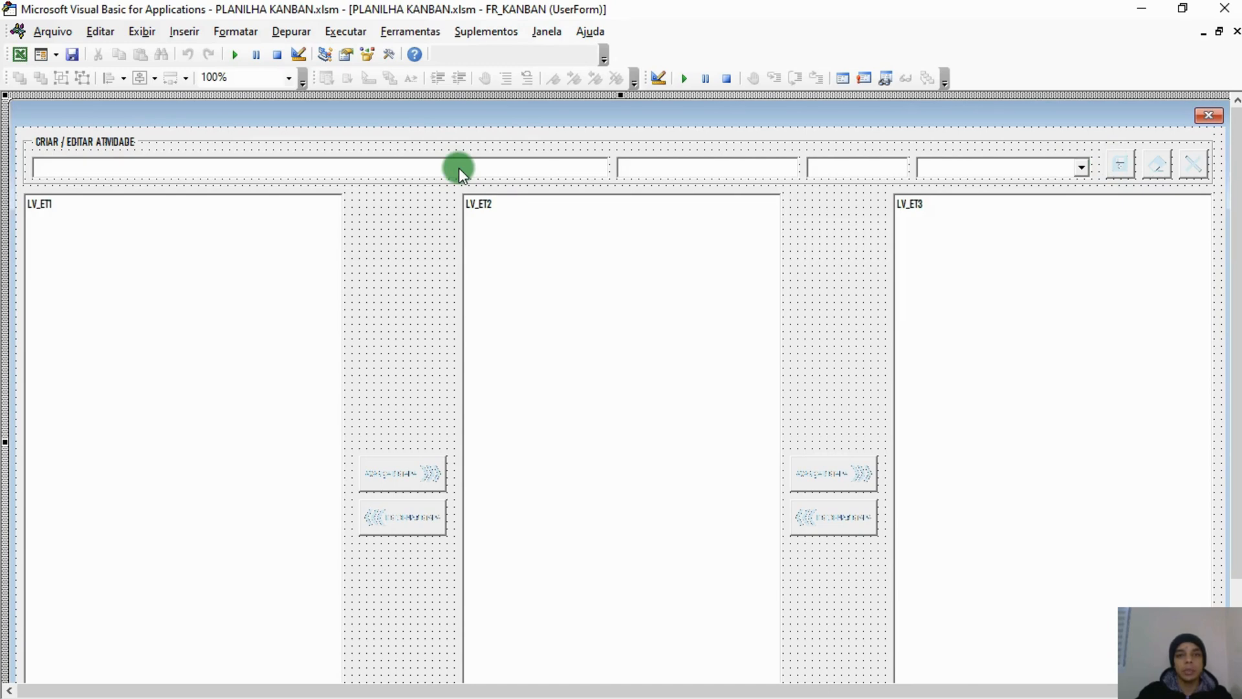
{"action": "double_click", "coordinate": [1119, 165]}
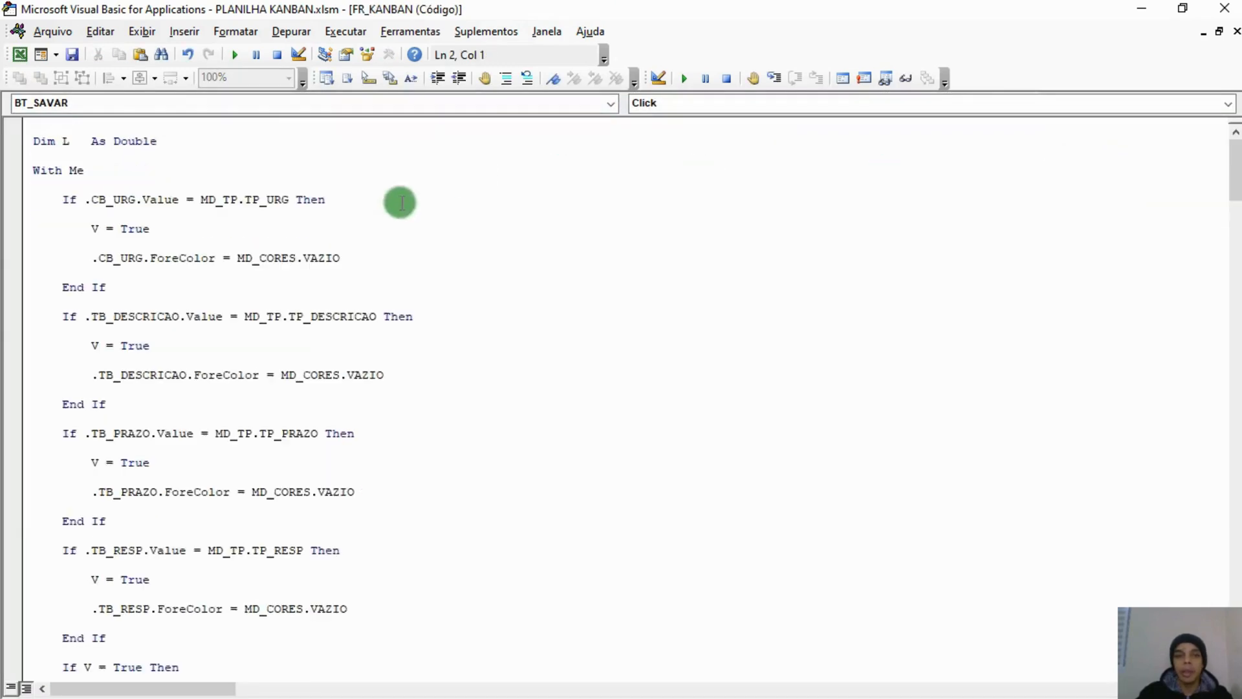
{"action": "scroll", "coordinate": [176, 365], "scroll_direction": "down", "scroll_amount": 6}
{"action": "scroll", "coordinate": [176, 366], "scroll_direction": "down", "scroll_amount": 1}
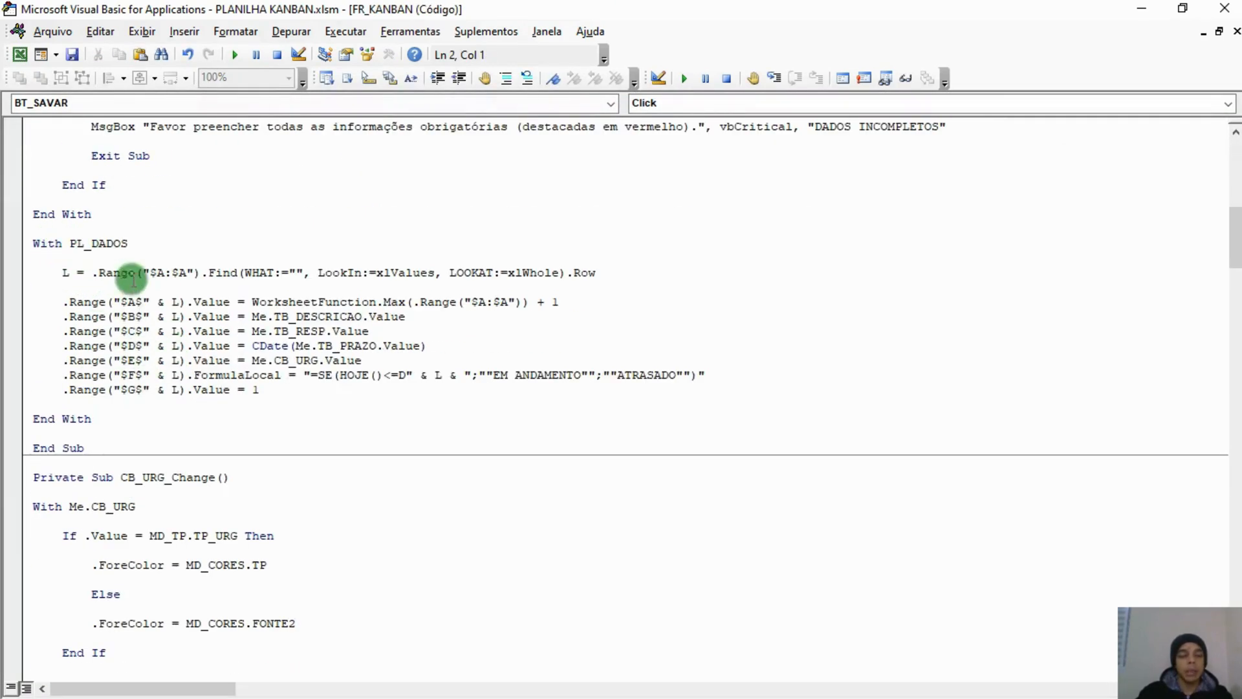
{"action": "left_click", "coordinate": [167, 418]}
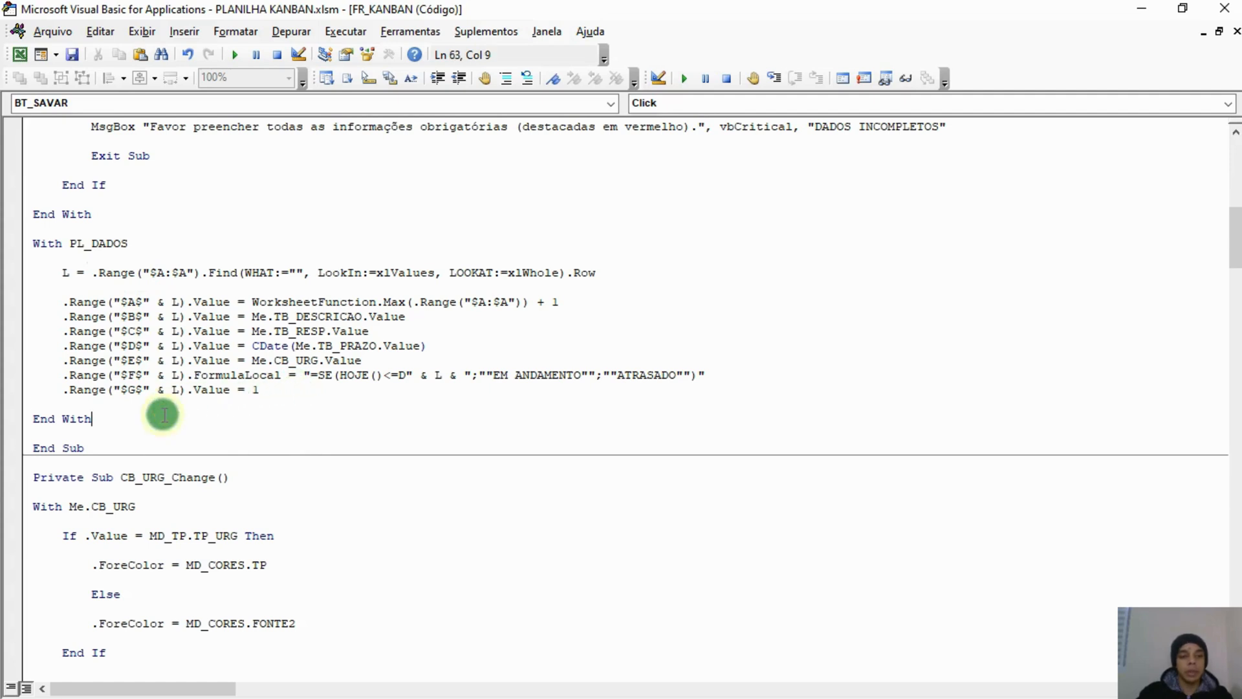
{"action": "key", "text": "Return"}
{"action": "key", "text": "Return"}
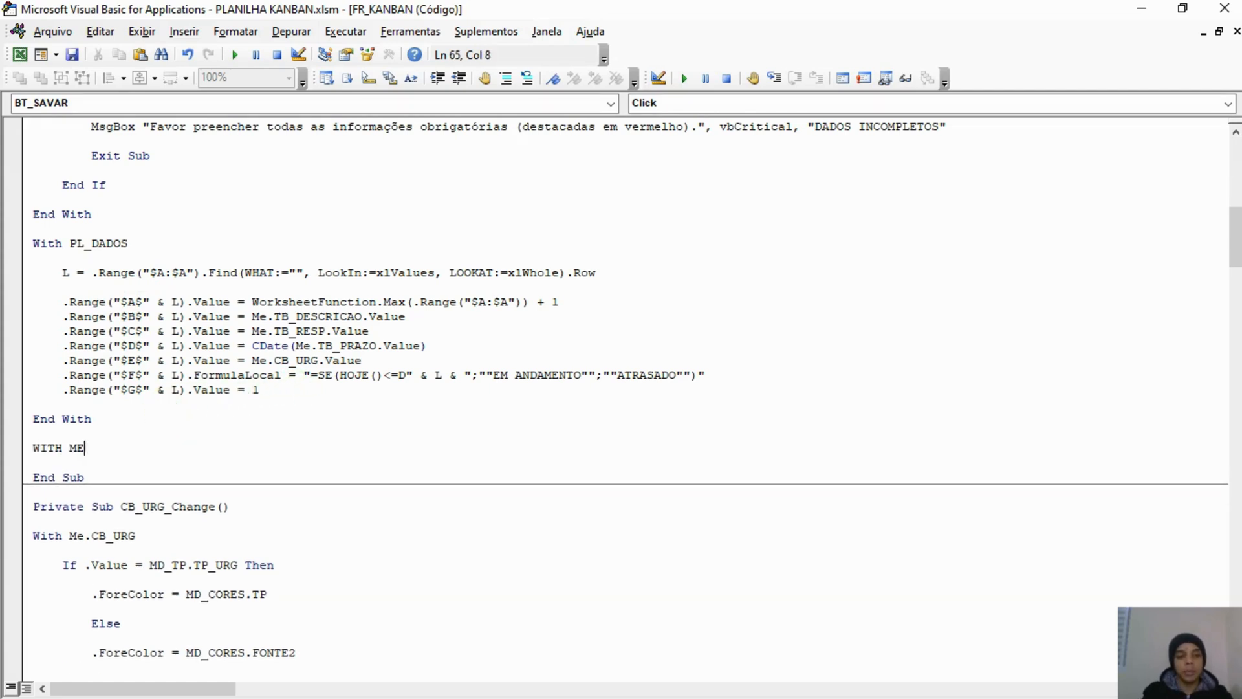
{"action": "key", "text": "Return"}
{"action": "key", "text": "Return"}
{"action": "key", "text": "Return"}
{"action": "key", "text": "Return"}
{"action": "type", "text": "END WITH"}
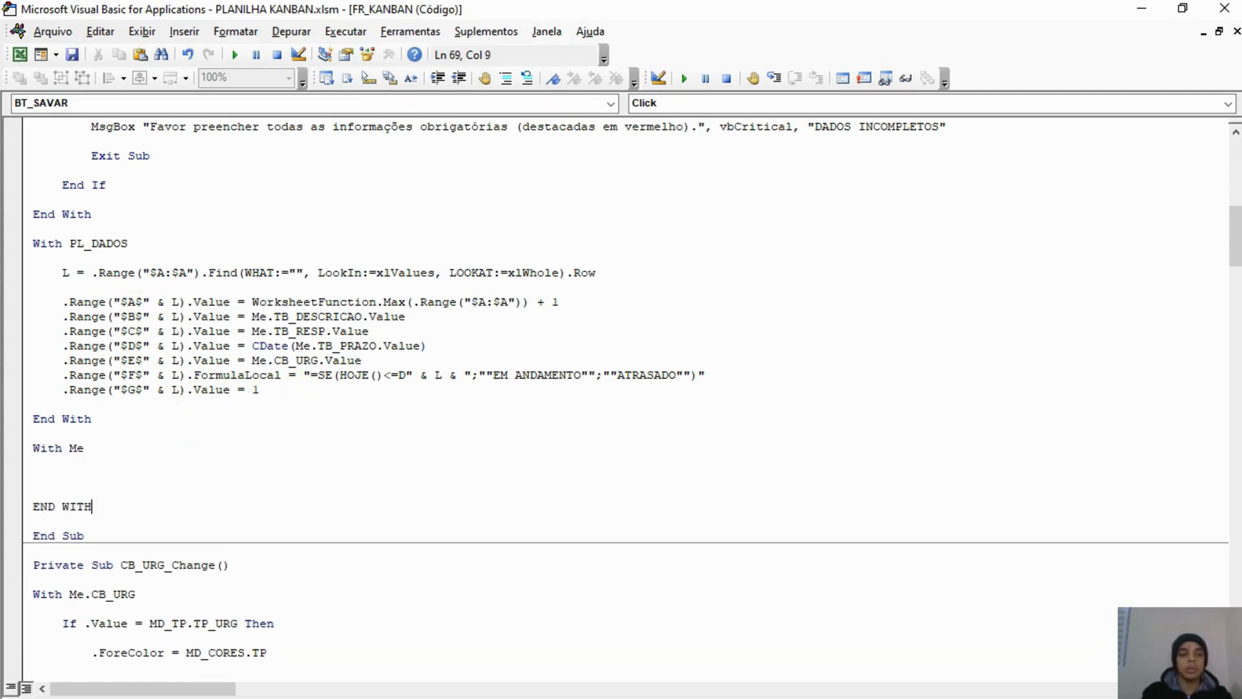
Inside the new With Me block, reset the urgency field to its placeholder with .CB_URG.Value = MD_TP.TP_URG.
{"action": "key", "text": "Up"}
{"action": "key", "text": "Up"}
{"action": "key", "text": "Tab"}
{"action": "type", "text": ".CB"}
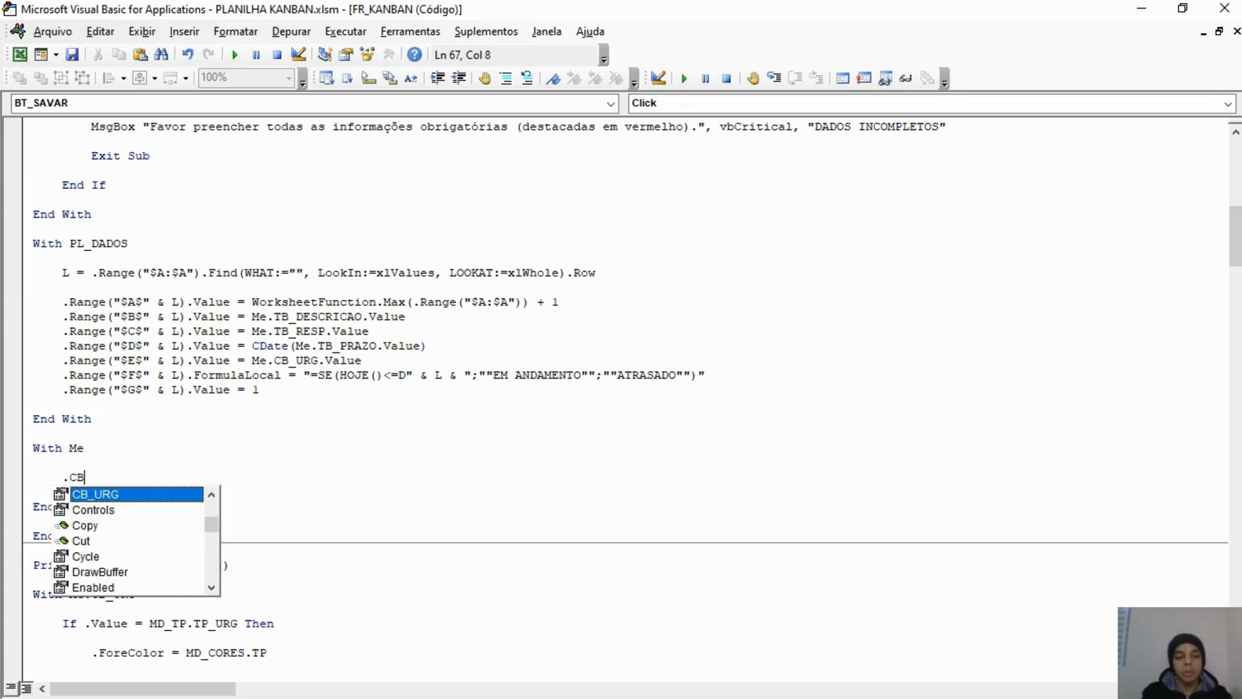
{"action": "key", "text": "Tab"}
{"action": "type", "text": ".Value = M"}
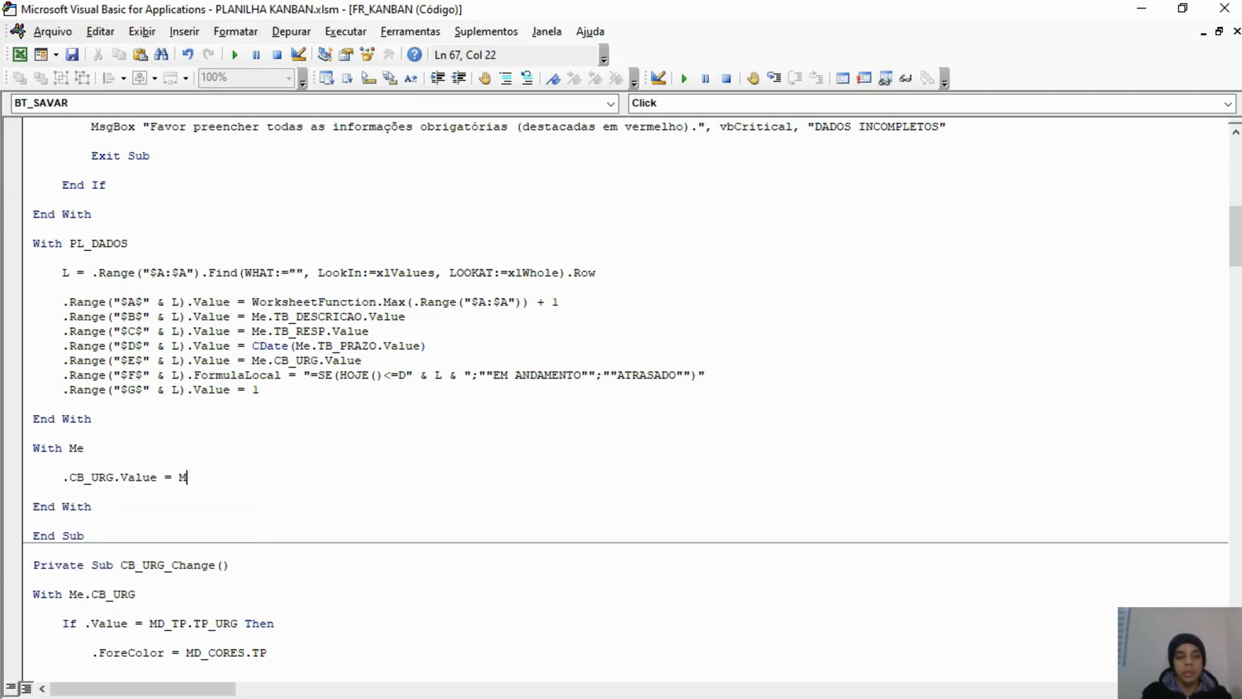
{"action": "type", "text": "D_TP.TP"}
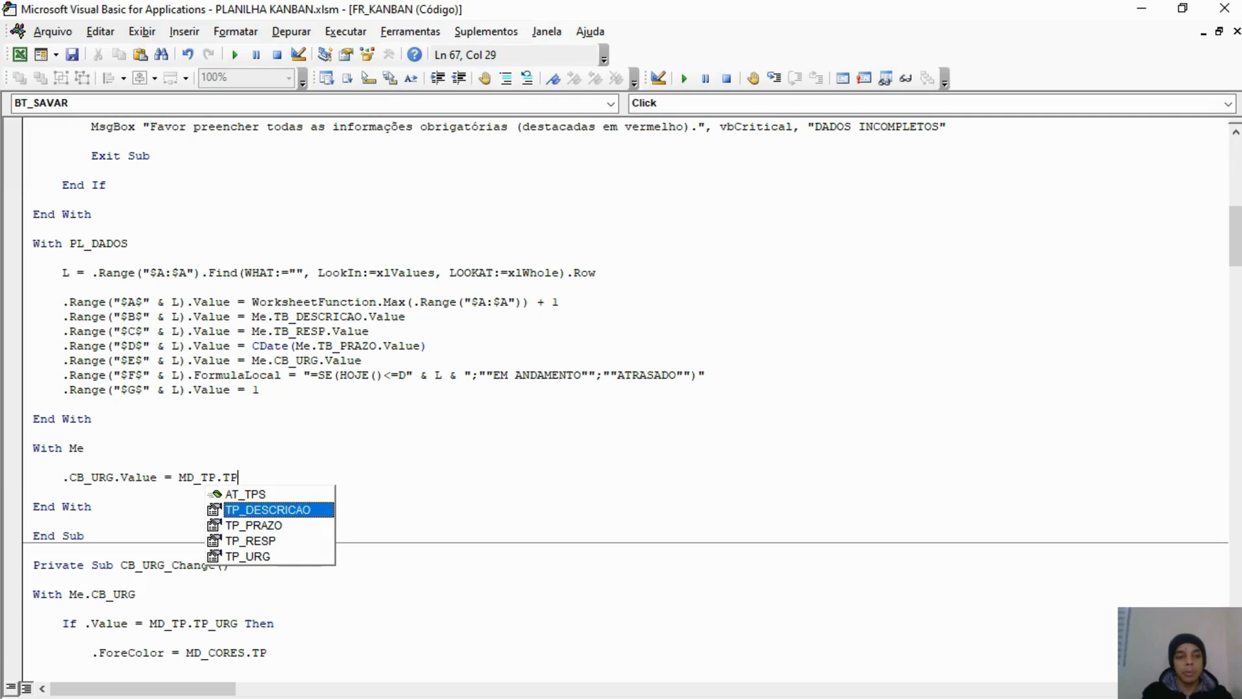
{"action": "key", "text": "Down"}
{"action": "key", "text": "Down"}
{"action": "key", "text": "Down"}
{"action": "key", "text": "Tab"}
{"action": "key", "text": "Return"}
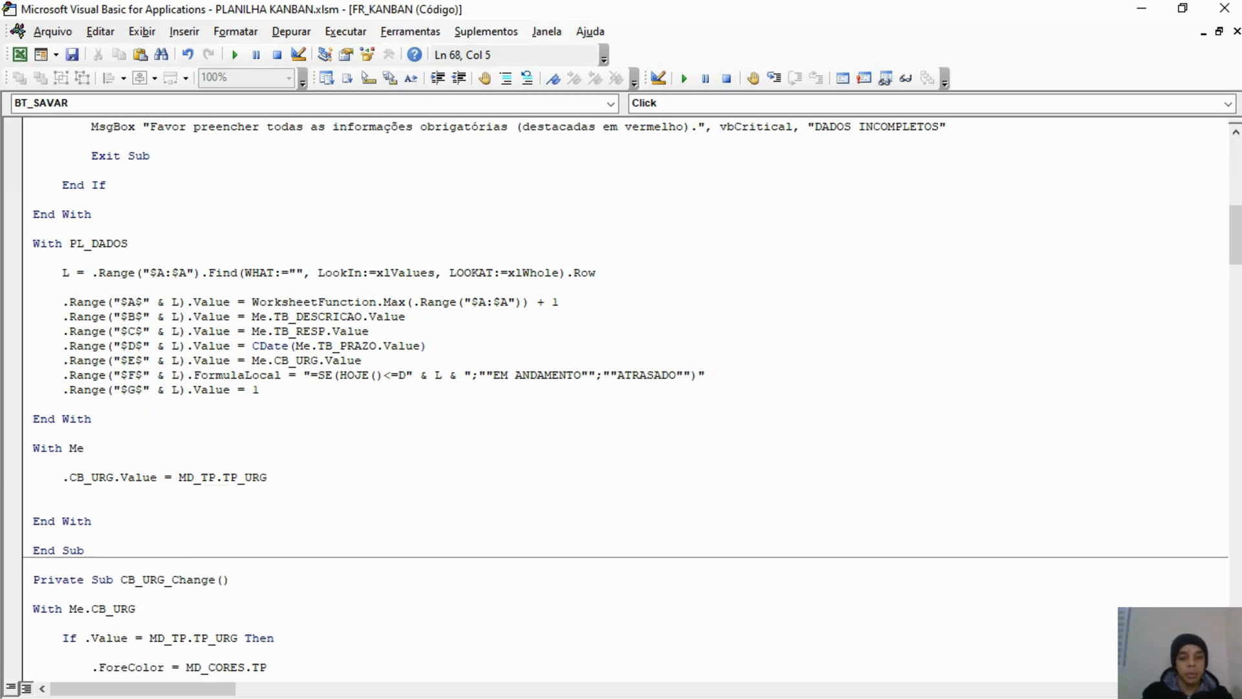
In the With Me block, reset the description field to its placeholder with .TB_DESCRICAO.Value = MD_TP.TP_DESCRICAO.
{"action": "key", "text": "Return"}
{"action": "type", "text": ".TB"}
{"action": "key", "text": "Tab"}
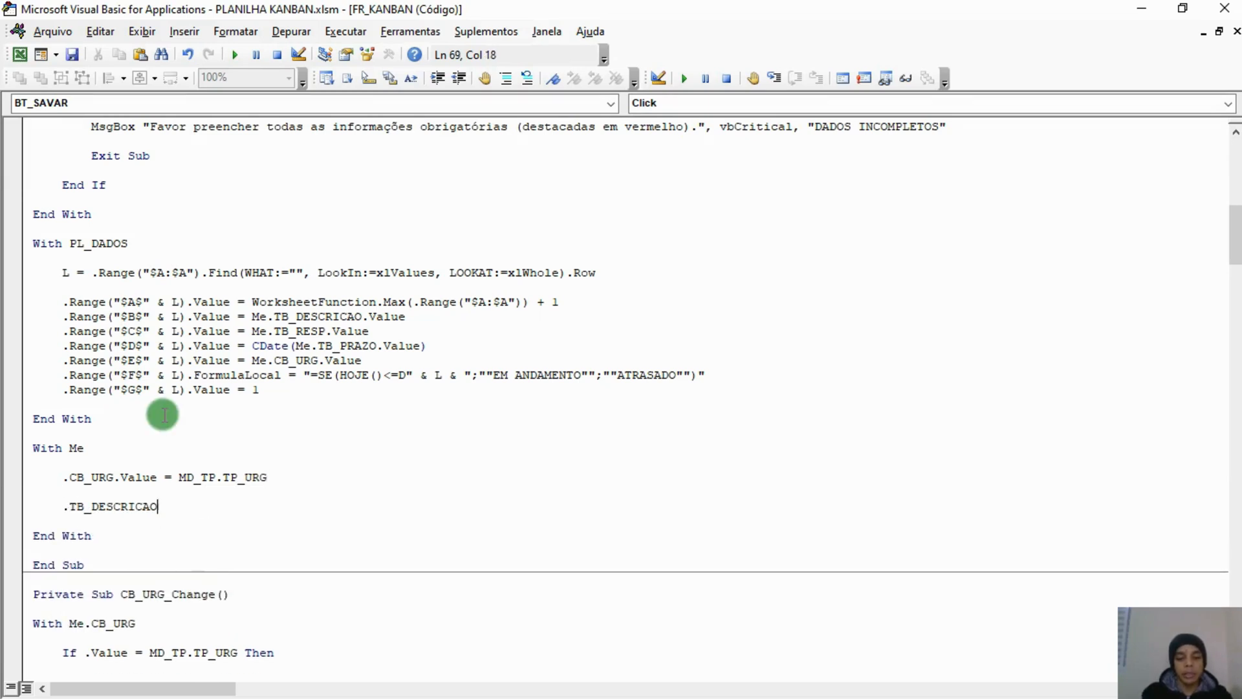
{"action": "type", "text": ".Value = MD_TP"}
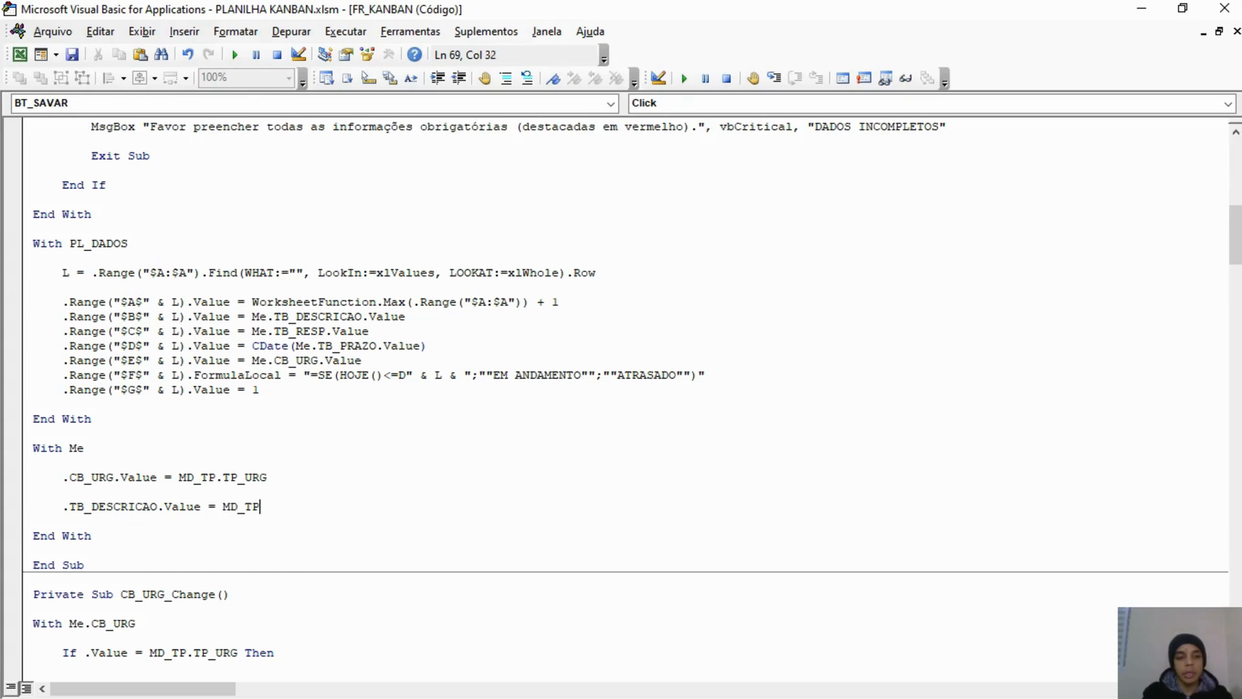
{"action": "type", "text": ".TP"}
{"action": "key", "text": "Tab"}
{"action": "key", "text": "Return"}
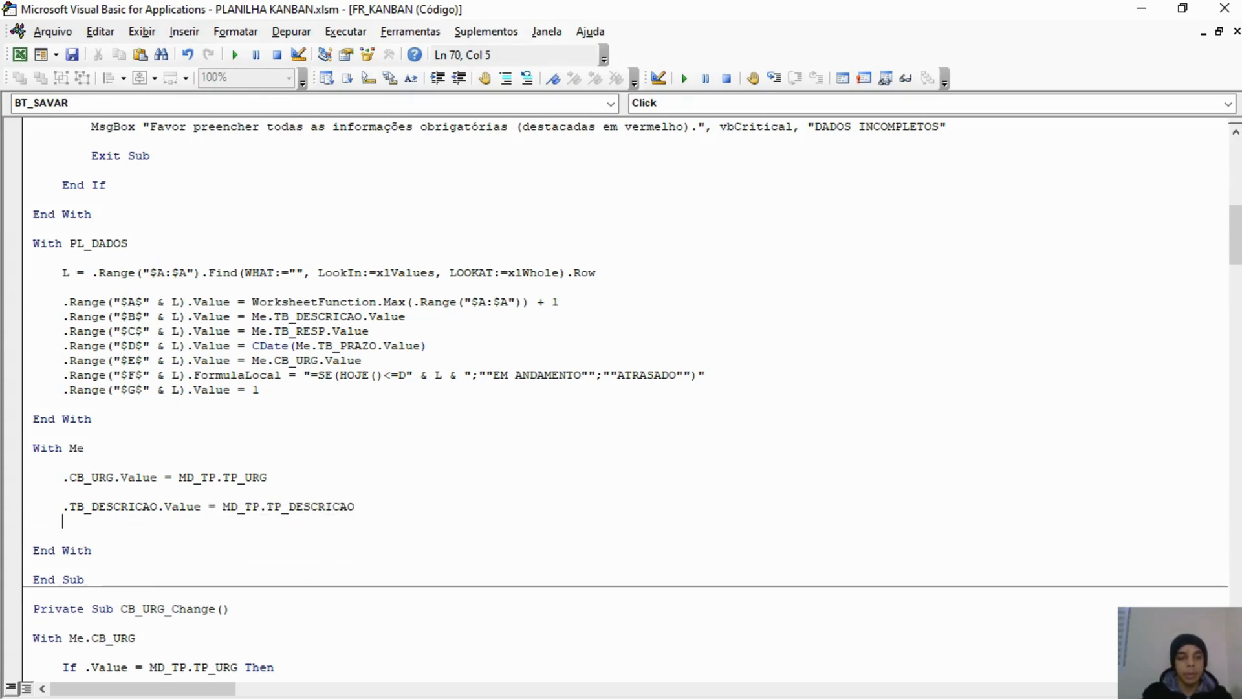
Reset the deadline field to its placeholder with .TB_PRAZO.Value = MD_TP.TP_PRAZO on the following line.
{"action": "type", "text": ".TB"}
{"action": "key", "text": "Tab"}
{"action": "type", "text": ".Value  "}
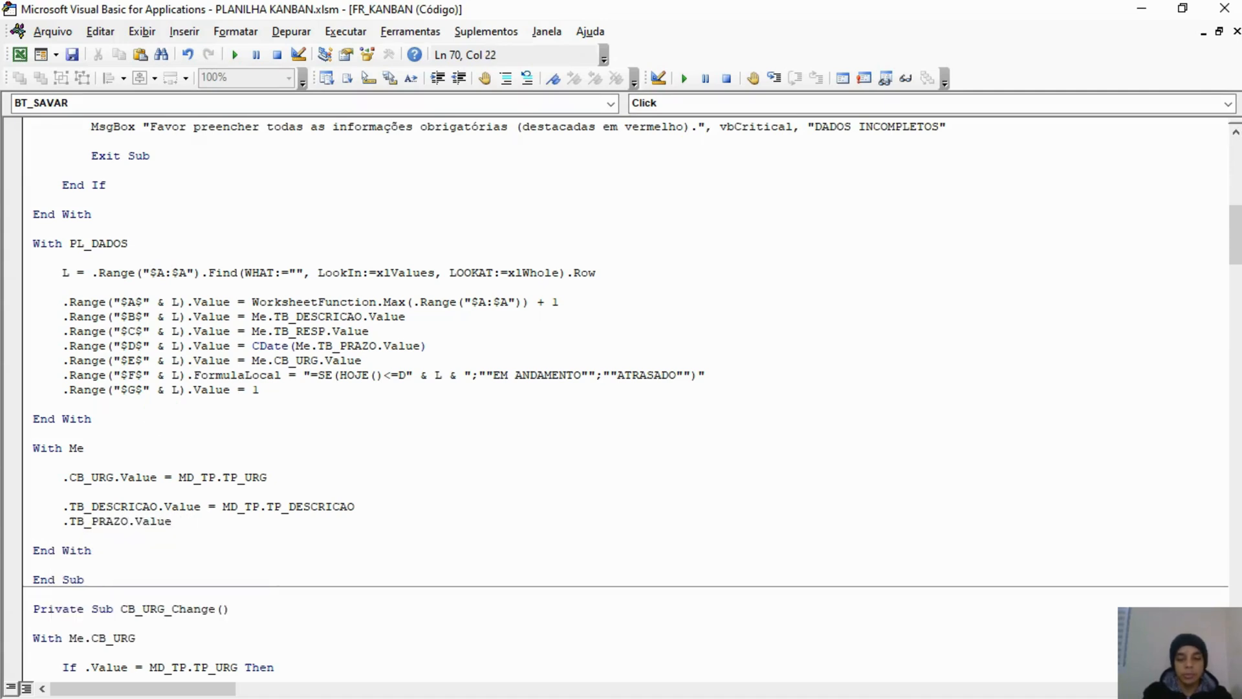
{"action": "type", "text": "= MD_TP.TP"}
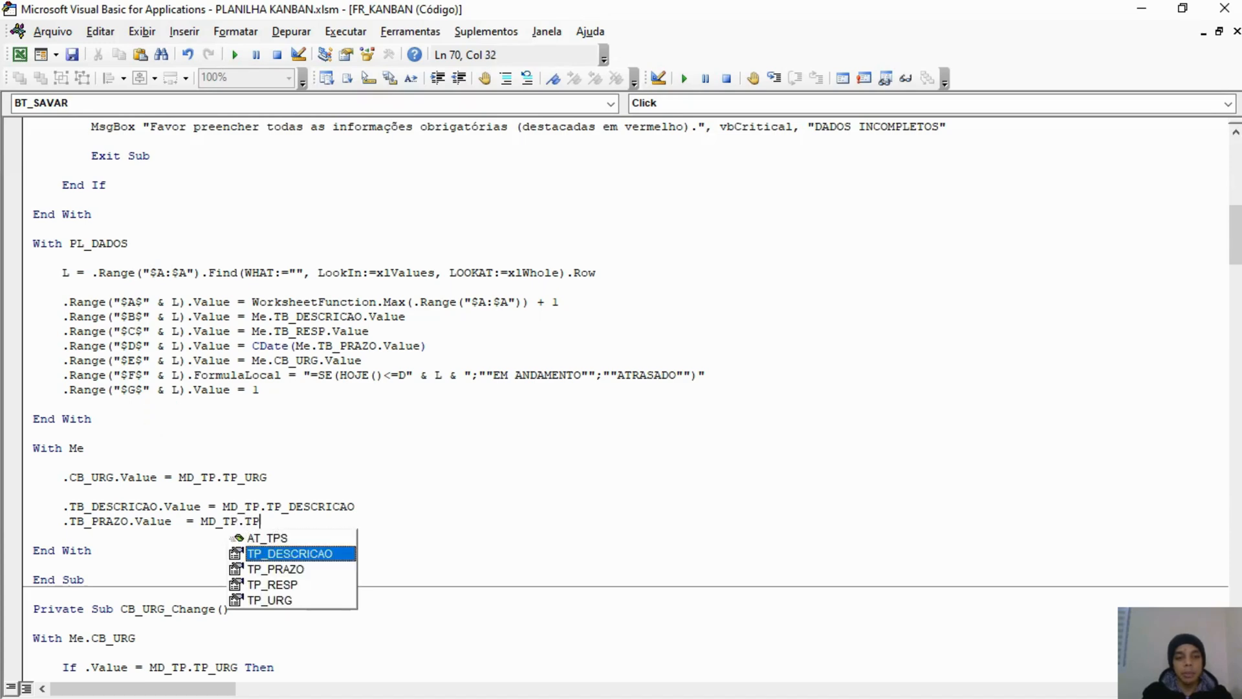
{"action": "key", "text": "Tab"}
{"action": "key", "text": "Return"}
Reset the responsible-person field to its placeholder by adding .TB_RESP.Value = MD_TP.TP_RESP below the deadline line.
{"action": "type", "text": ".TB"}
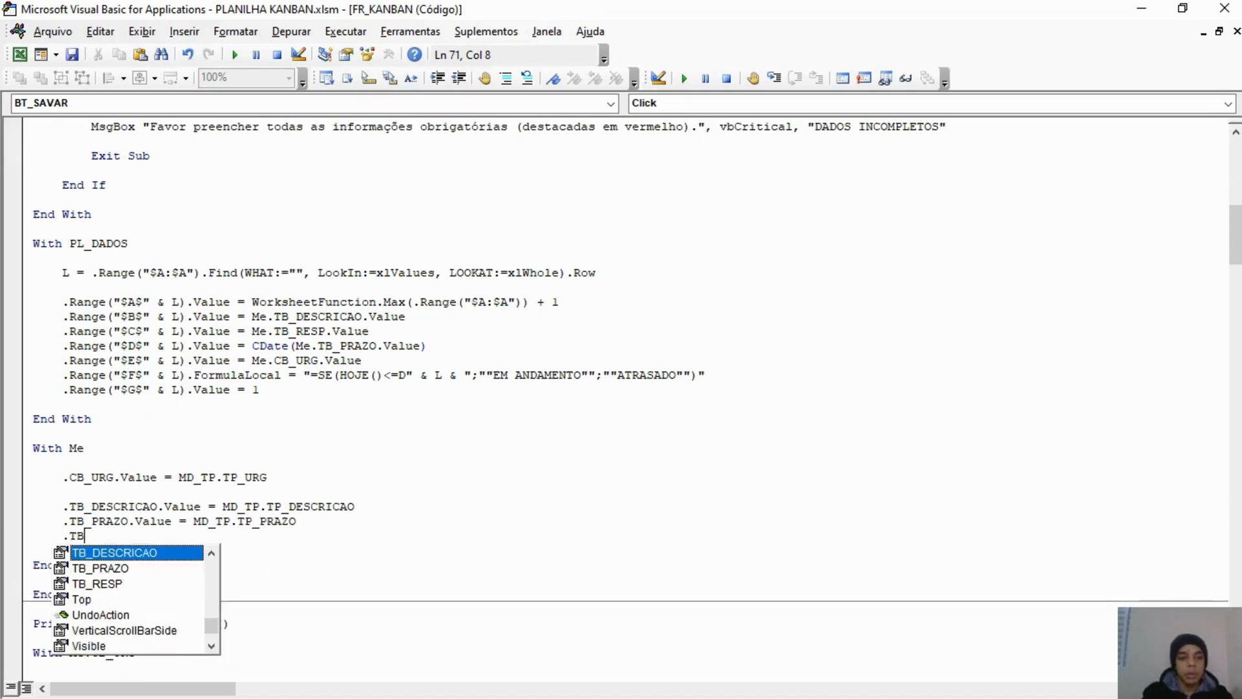
{"action": "key", "text": "Down"}
{"action": "key", "text": "Down"}
{"action": "key", "text": "Tab"}
{"action": "type", "text": ".Value "}
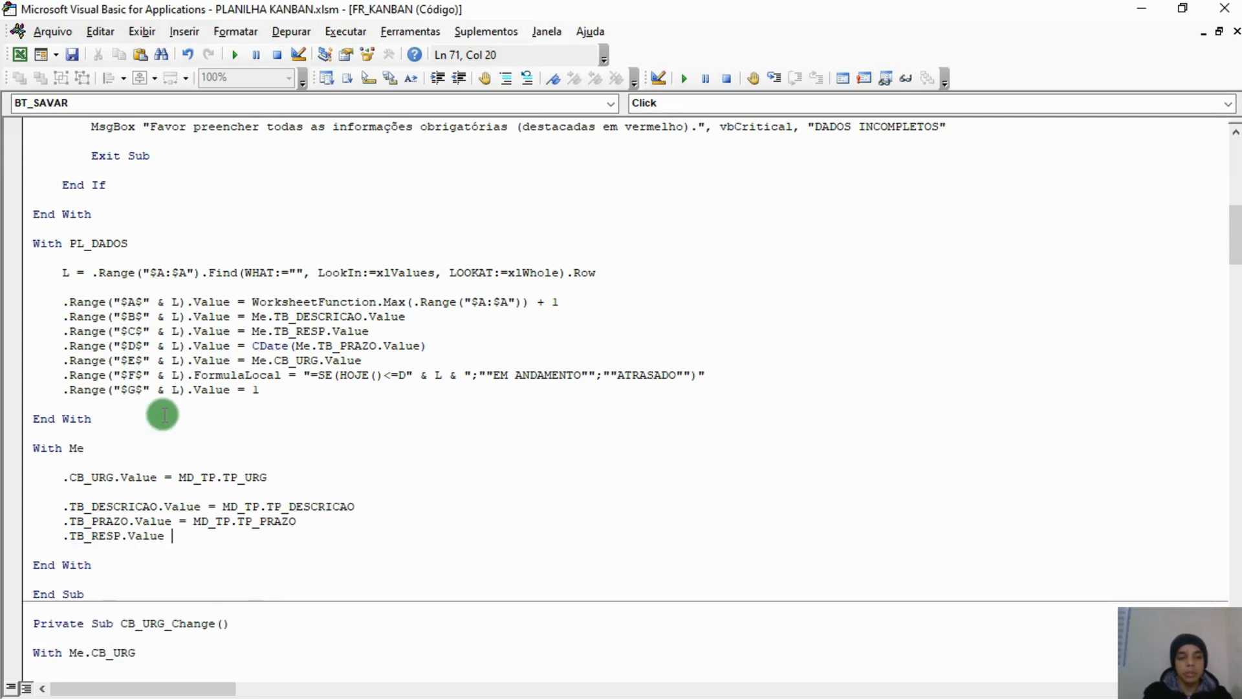
{"action": "type", "text": "= M"}
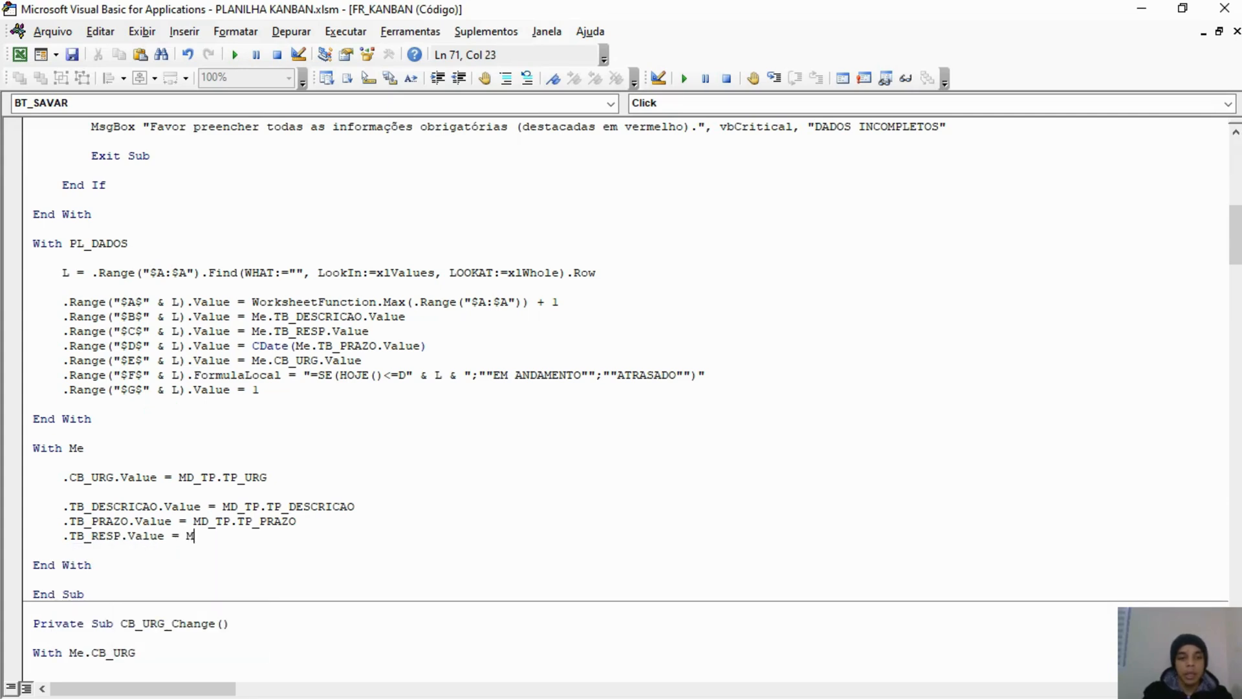
{"action": "type", "text": "D_TP.TP"}
{"action": "key", "text": "Down"}
{"action": "key", "text": "Down"}
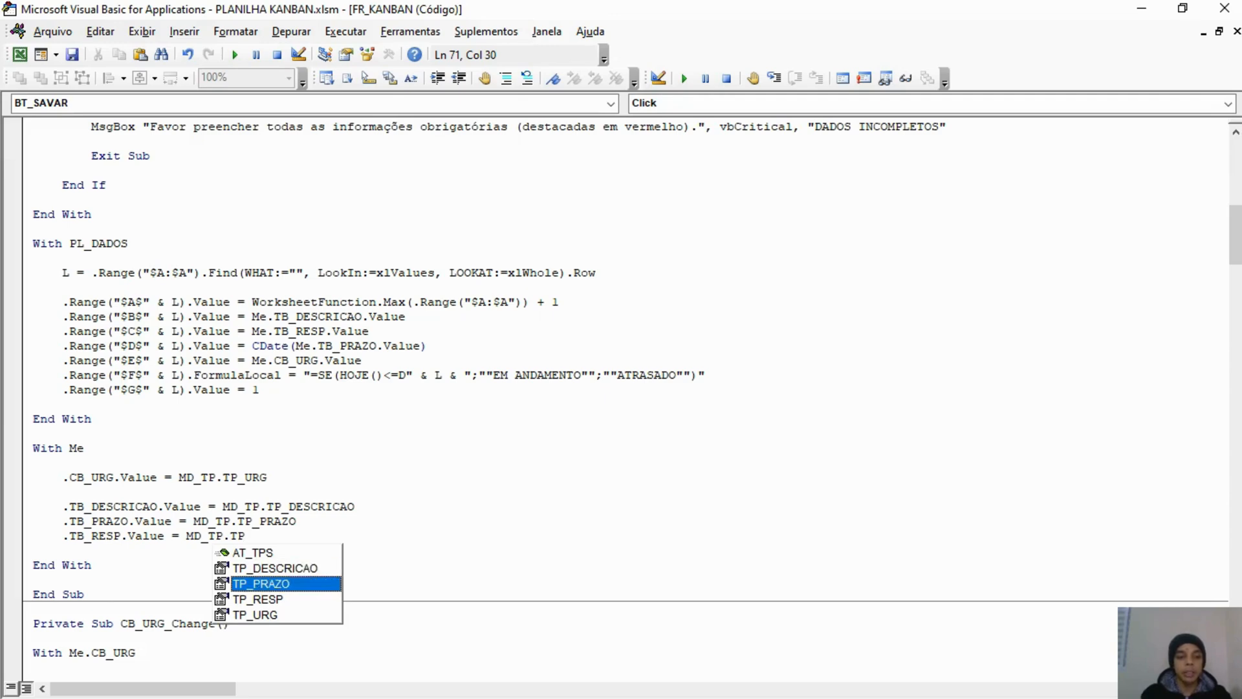
{"action": "key", "text": "Tab"}
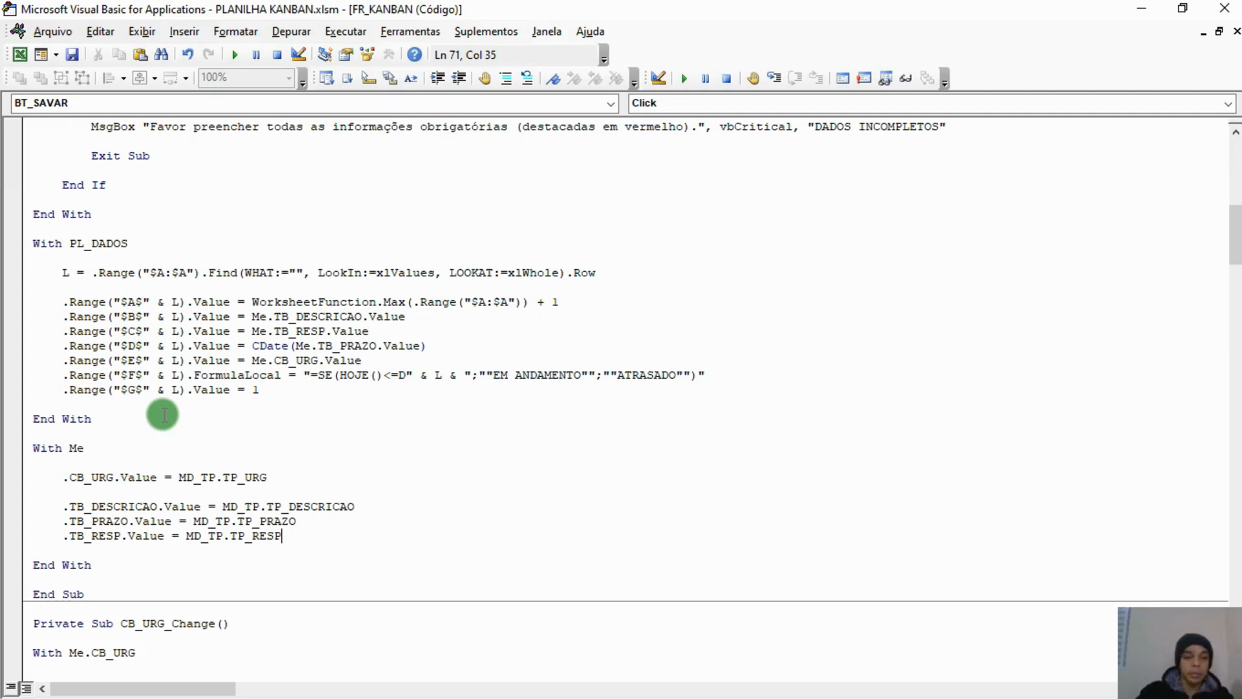
Below the With Me block, add a MsgBox call with the text "Atividade cadastrada com sucesso!".
{"action": "left_click", "coordinate": [200, 565]}
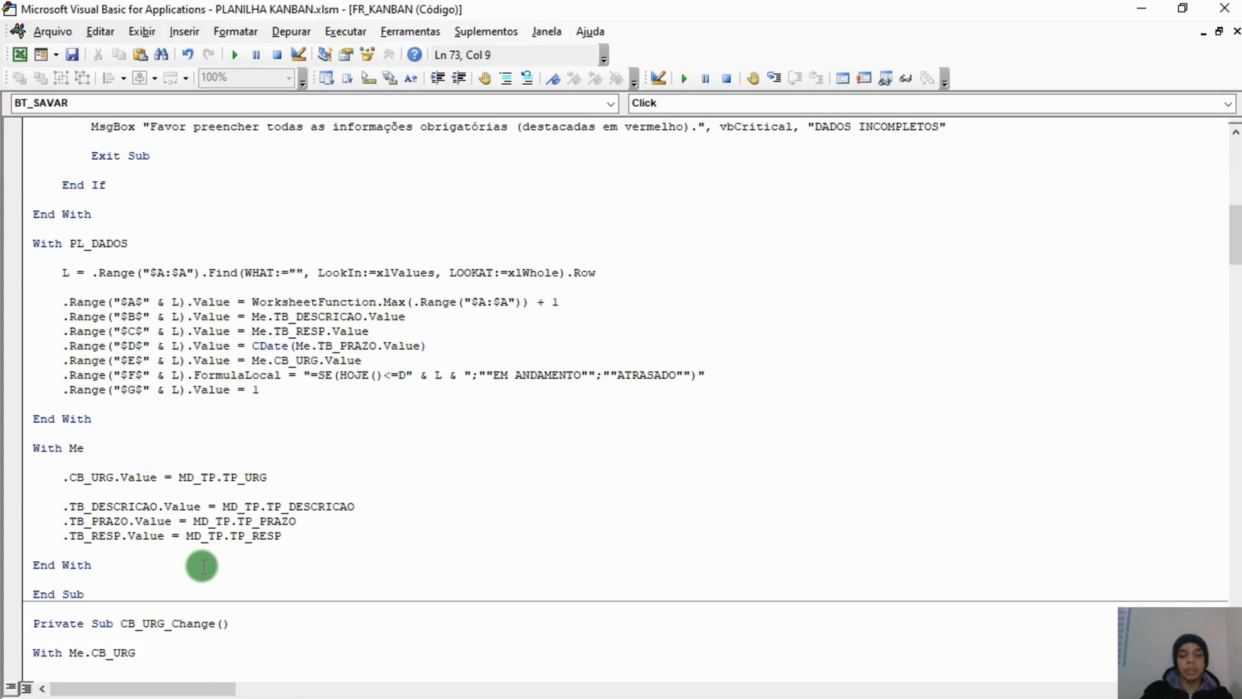
{"action": "key", "text": "Return"}
{"action": "key", "text": "Return"}
{"action": "type", "text": "MSGBOX \""}
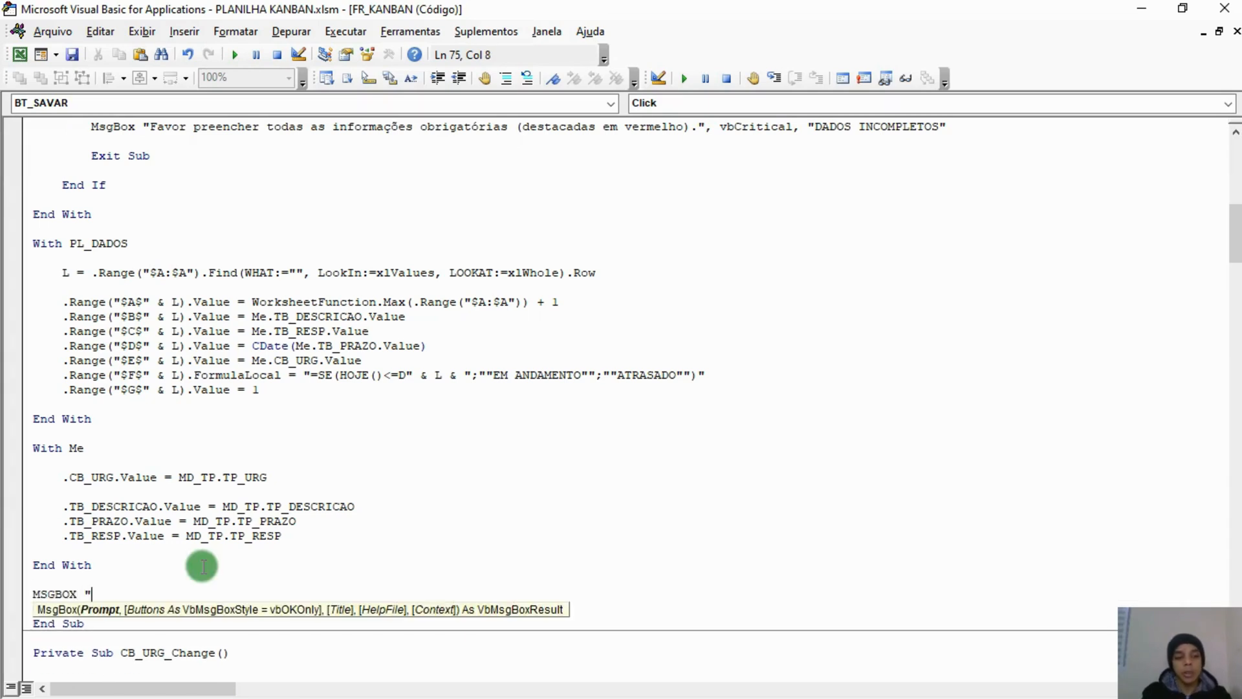
{"action": "type", "text": "Atividade d"}
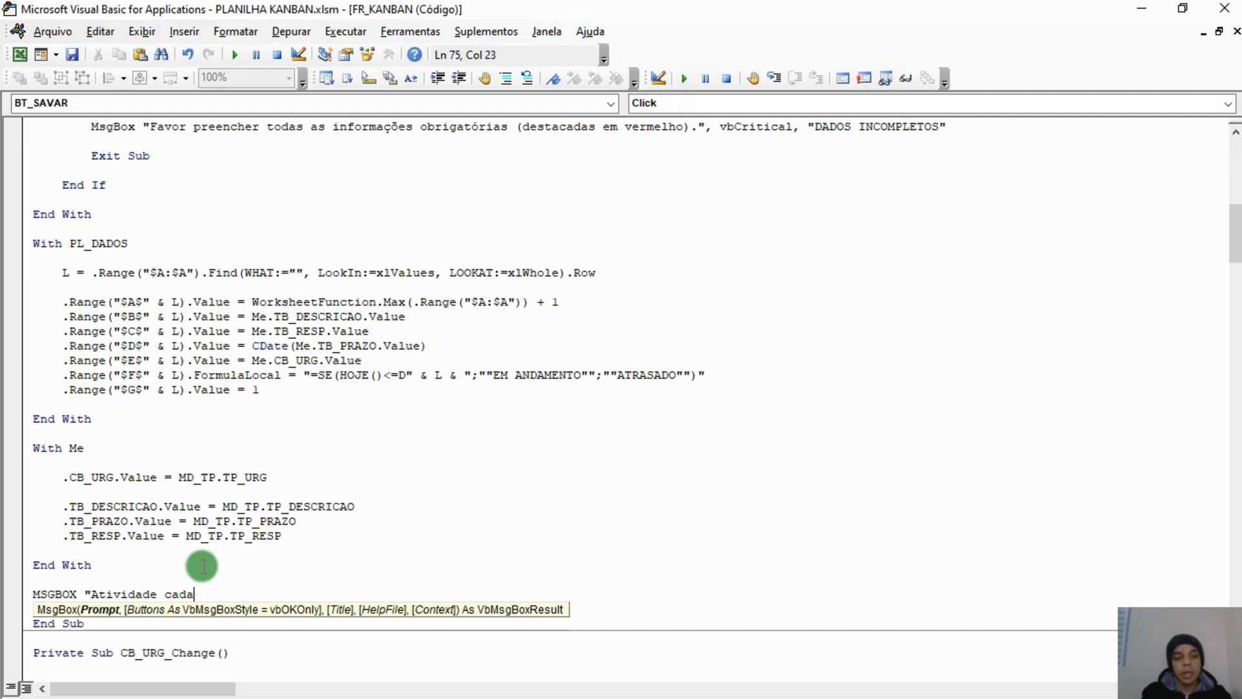
{"action": "type", "text": "adastrada com sucesso!\""}
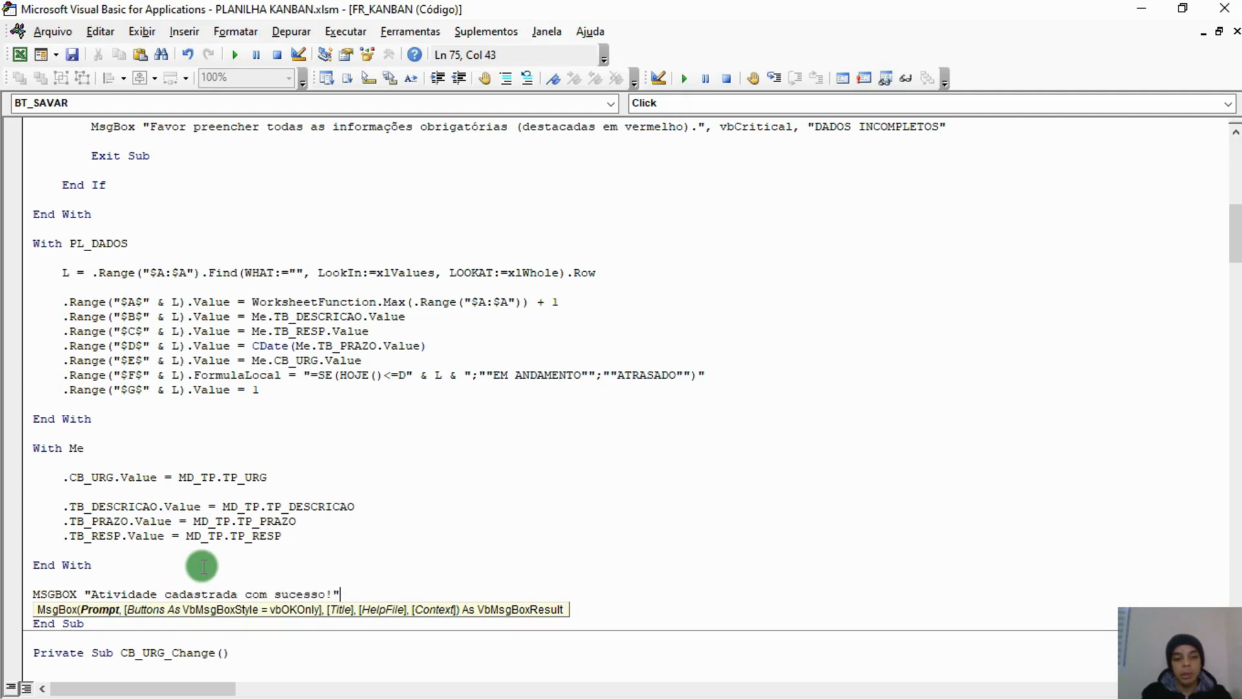
{"action": "type", "text": ",vbCritical,"}
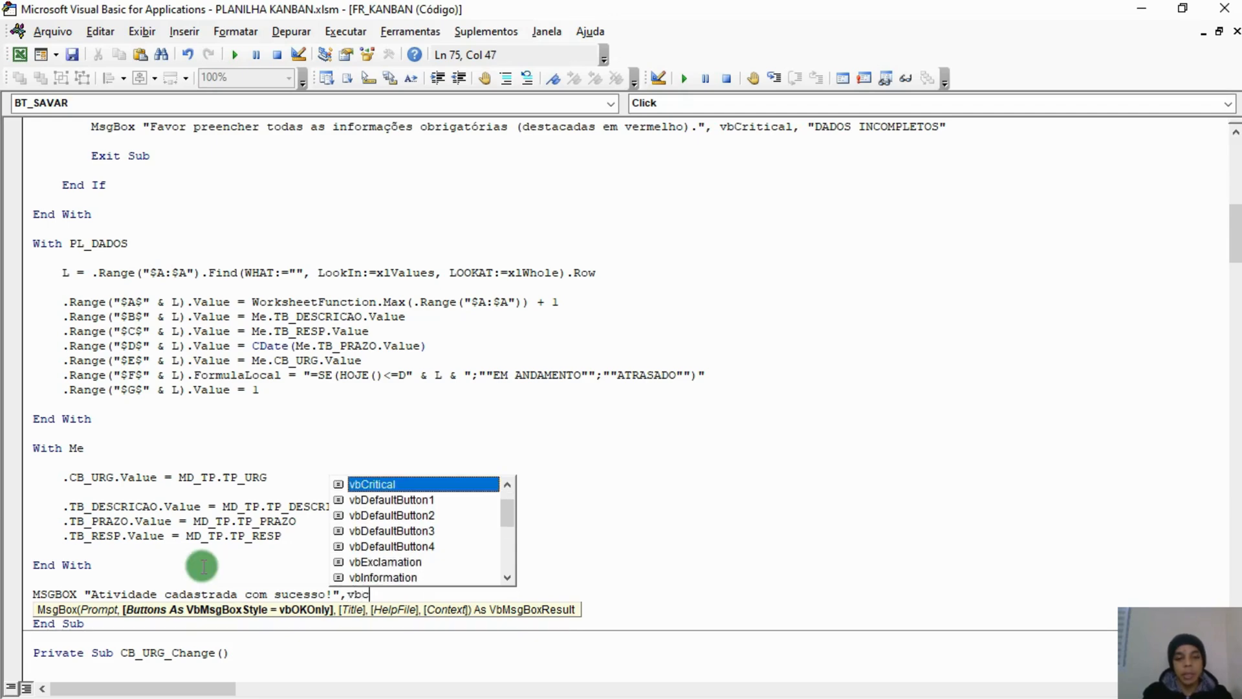
{"action": "key", "text": "BackSpace"}
{"action": "key", "text": "BackSpace"}
{"action": "key", "text": "BackSpace"}
{"action": "key", "text": "BackSpace"}
{"action": "key", "text": "BackSpace"}
{"action": "key", "text": "BackSpace"}
{"action": "key", "text": "BackSpace"}
{"action": "key", "text": "BackSpace"}
{"action": "key", "text": "BackSpace"}
{"action": "key", "text": "BackSpace"}
{"action": "key", "text": "BackSpace"}
{"action": "key", "text": "BackSpace"}
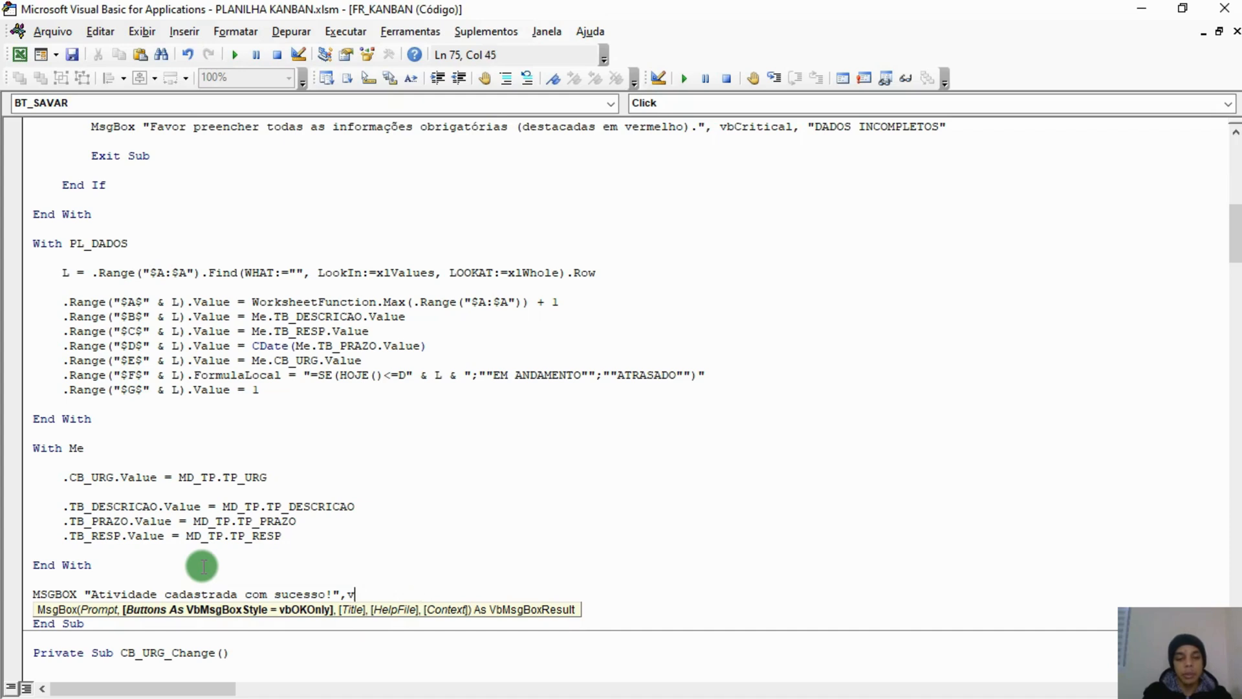
Complete the MsgBox call with the vbInformation style and the title "CADASTRO DE ATIVIDADE".
{"action": "type", "text": ", vb"}
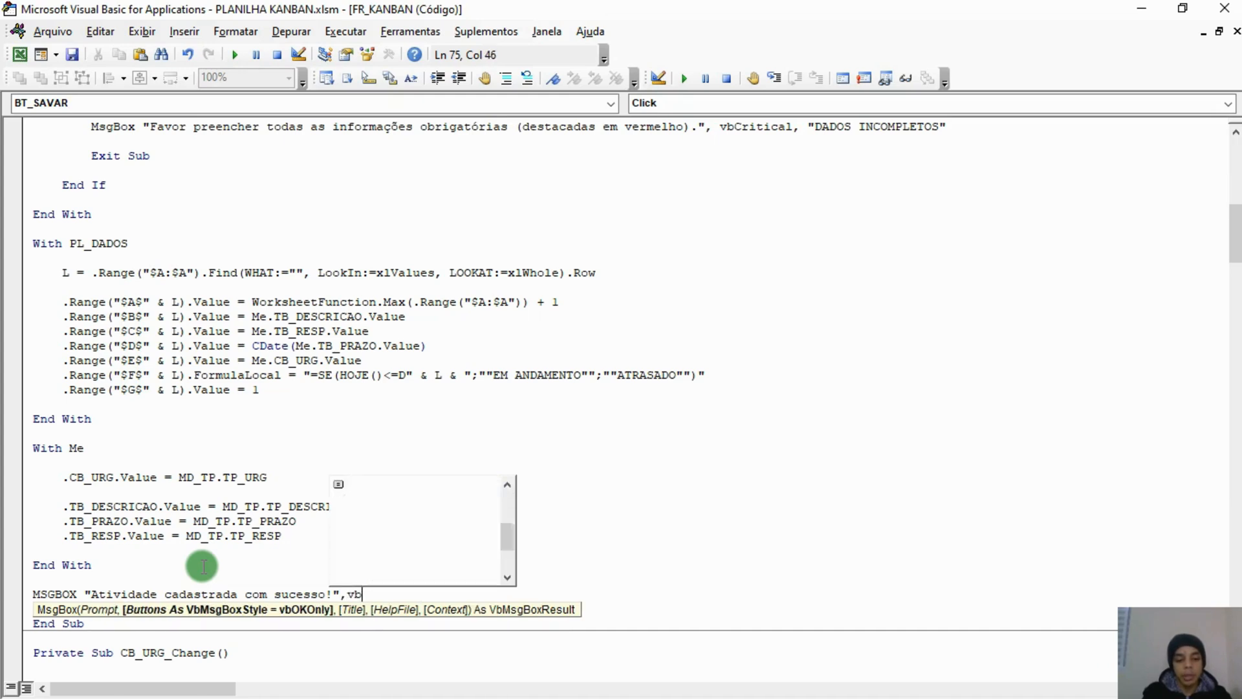
{"action": "type", "text": "Information, \""}
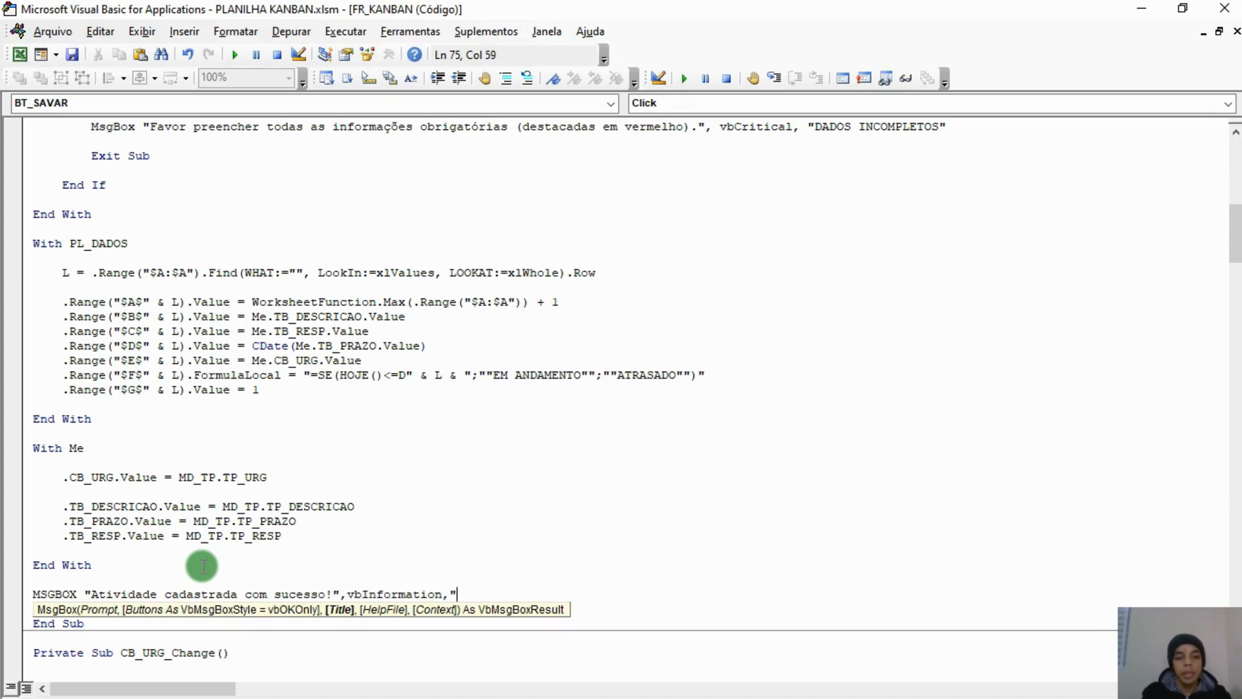
{"action": "type", "text": "CADASTRO DE ATIVIDADE\""}
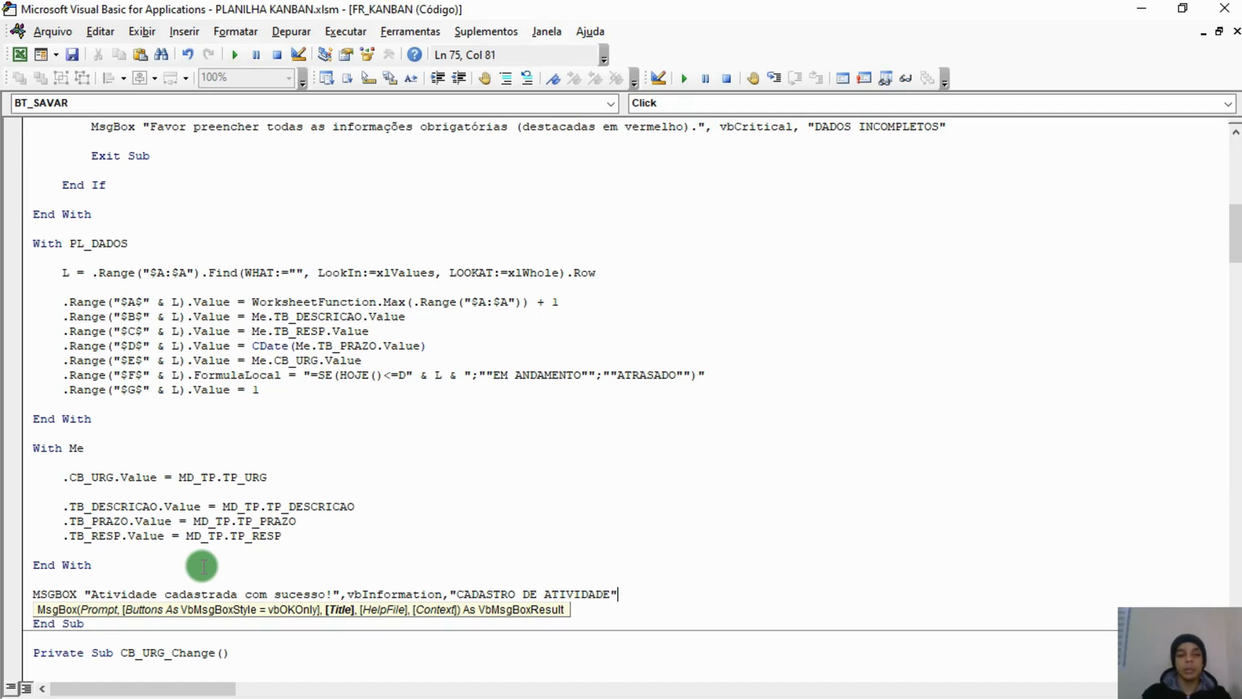
{"action": "key", "text": "Up"}
{"action": "left_click", "coordinate": [203, 566]}
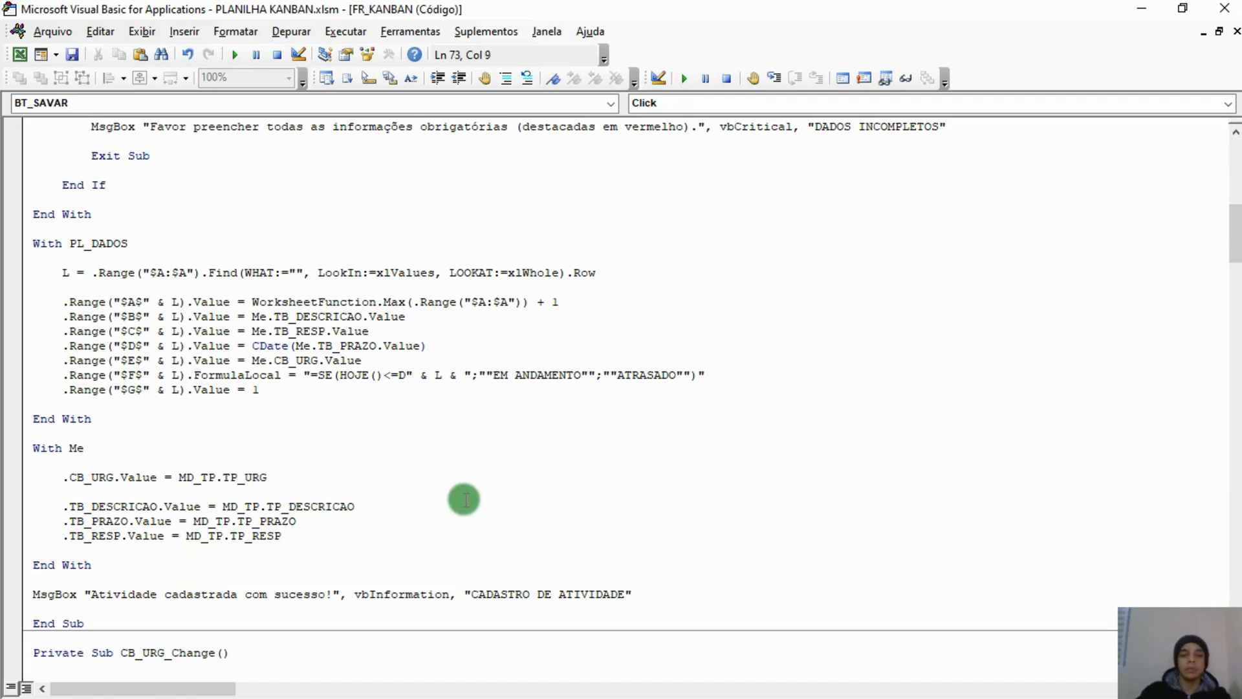
Run the Kanban form and move it down to uncover the first rows of the BASE DE DADOS sheet.
{"action": "left_click", "coordinate": [416, 403]}
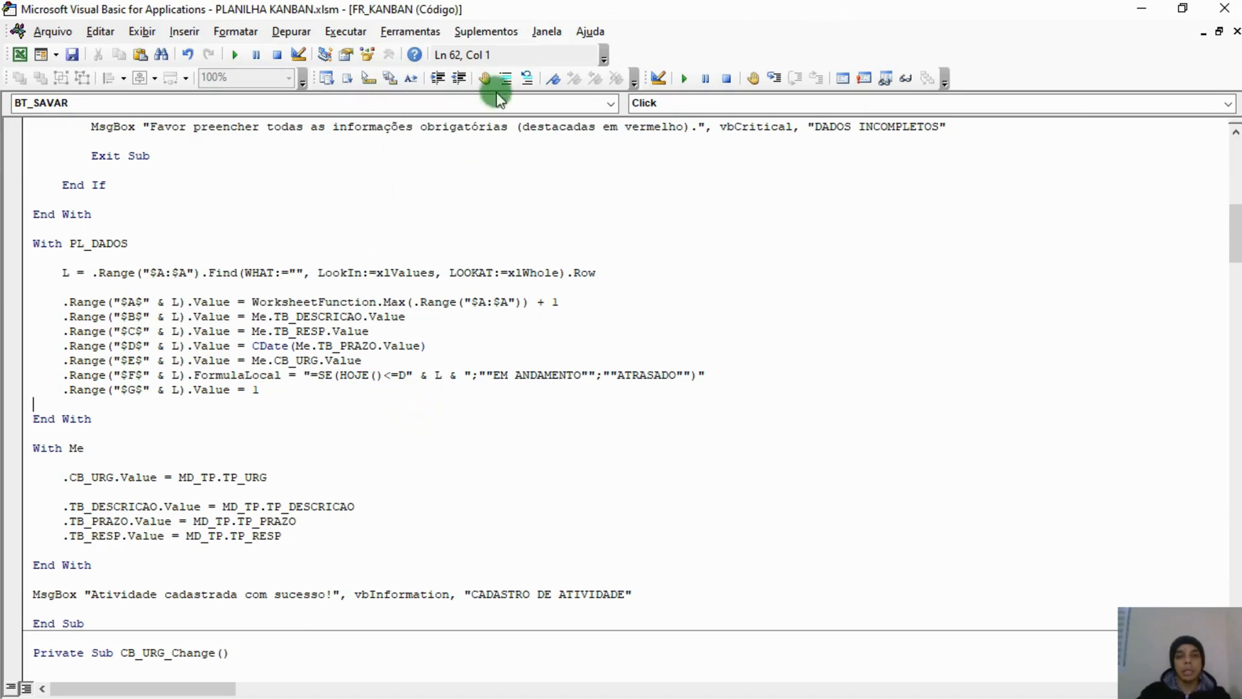
{"action": "left_click", "coordinate": [235, 54]}
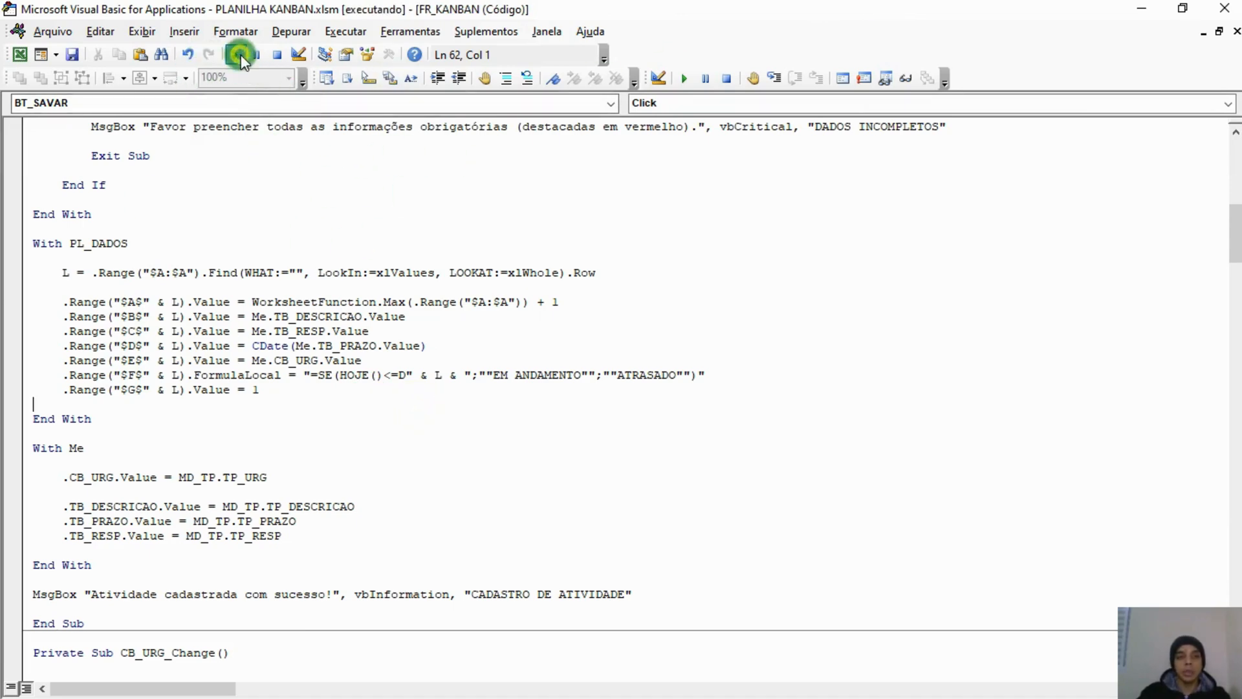
{"action": "left_click_drag", "start_coordinate": [689, 22], "coordinate": [689, 293]}
Fill in the form with description ATIVIDADE TESTE 2, the responsible person's name, deadline 12/06/2024 and urgency BAIXA.
{"action": "left_click", "coordinate": [345, 346]}
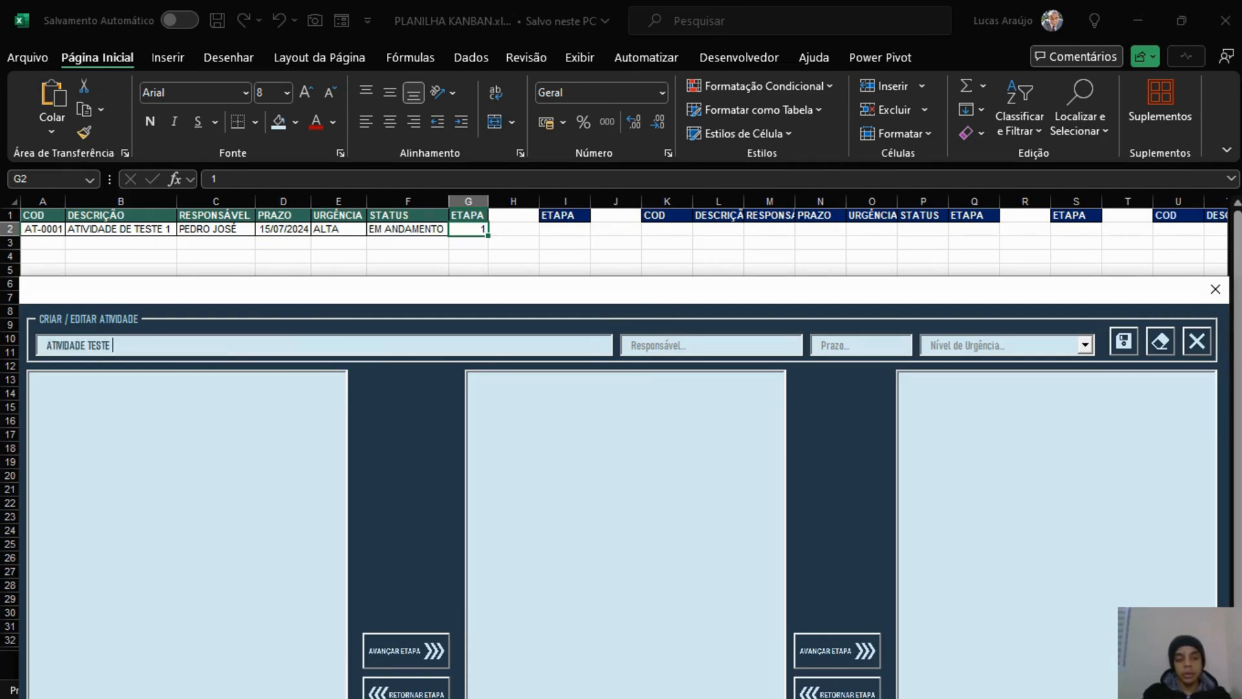
{"action": "key", "text": "Tab"}
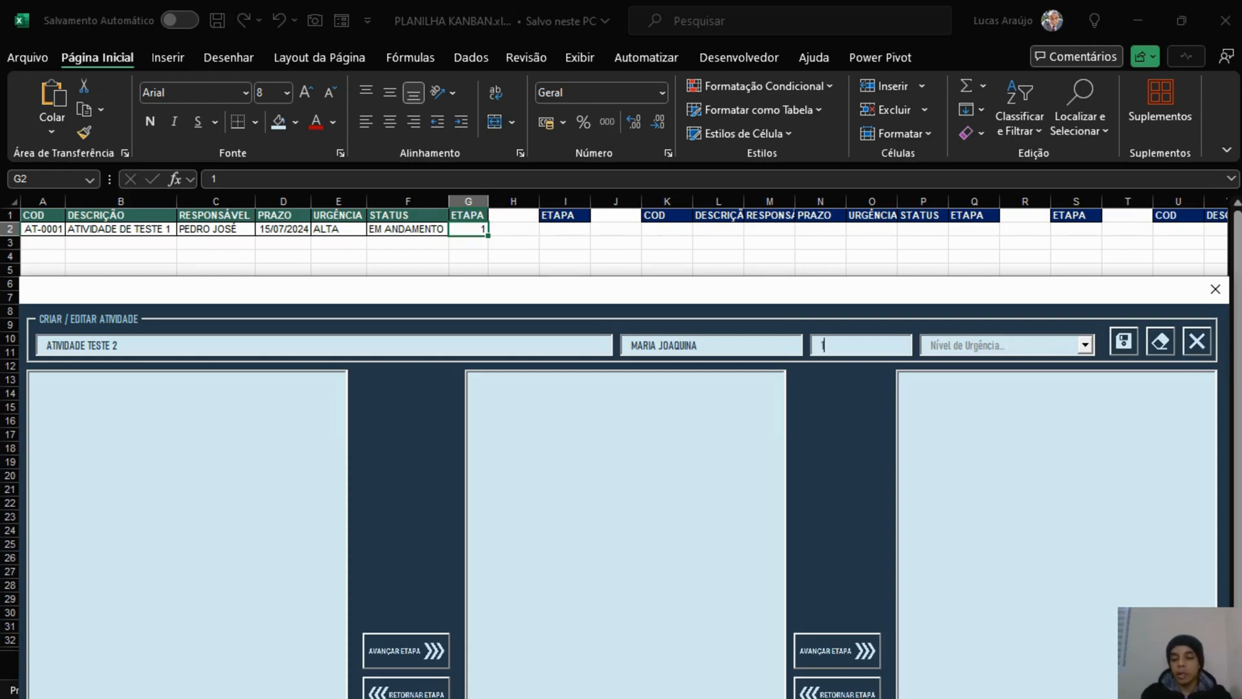
{"action": "type", "text": "4"}
{"action": "key", "text": "Tab"}
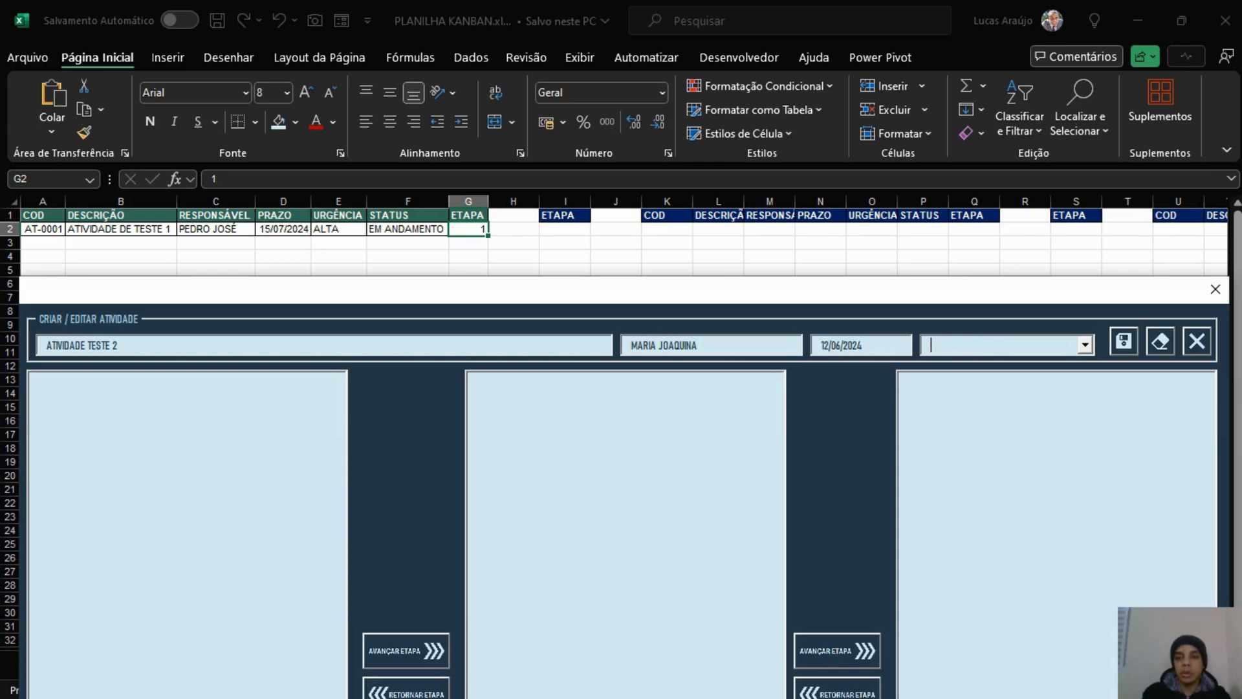
{"action": "key", "text": "Down"}
{"action": "key", "text": "Tab"}
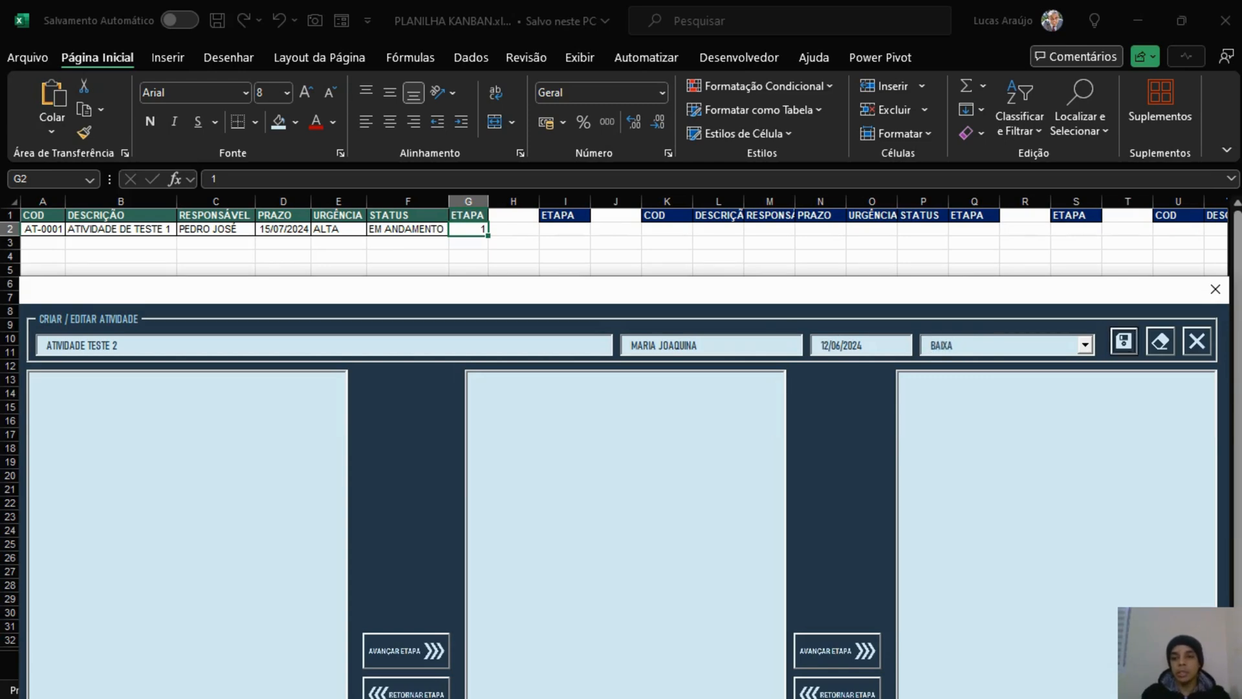
Save the second test activity and dismiss the CADASTRO DE ATIVIDADE message.
{"action": "key", "text": "Return"}
{"action": "left_click_drag", "start_coordinate": [666, 312], "coordinate": [646, 472]}
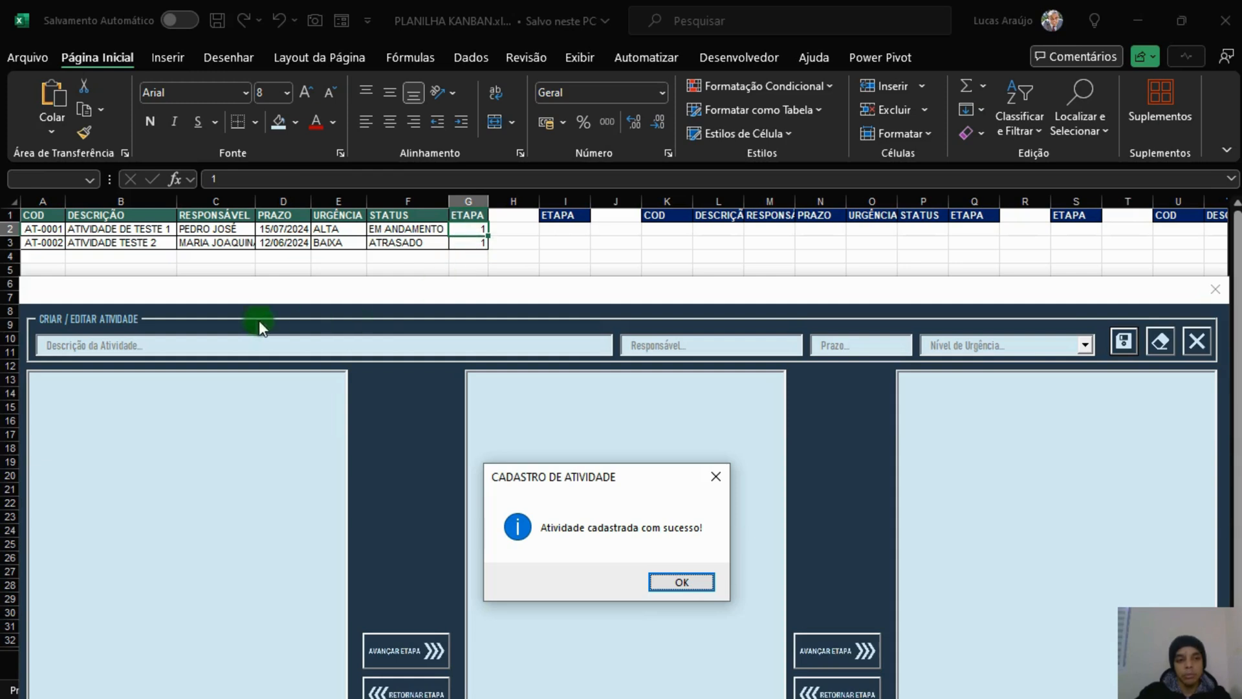
{"action": "left_click_drag", "start_coordinate": [647, 472], "coordinate": [643, 440]}
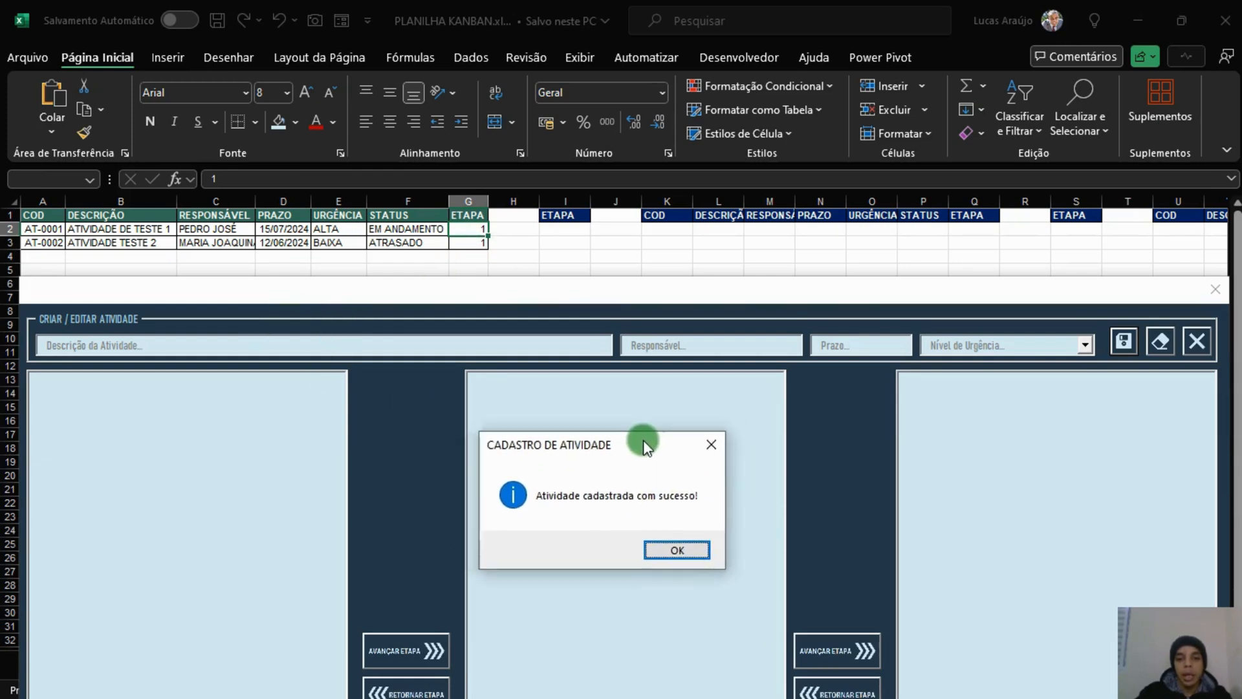
{"action": "left_click", "coordinate": [678, 550]}
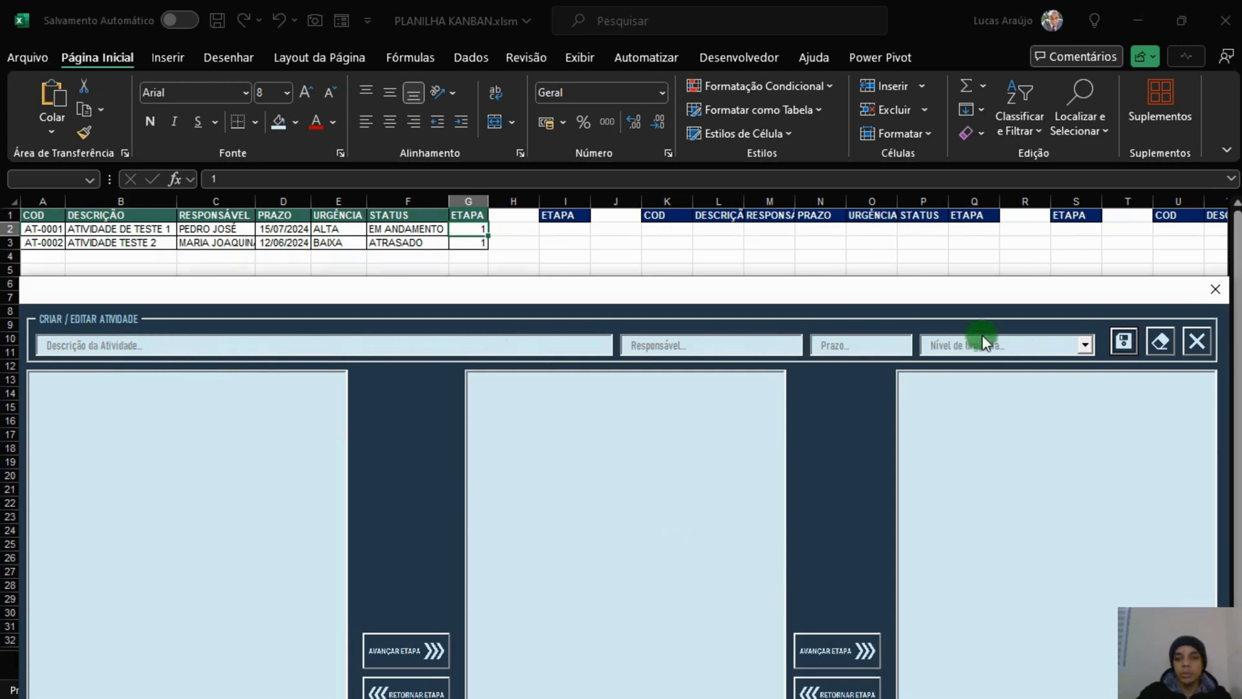
Examine the form's three stage lists and the ETAPA values of the saved records on the sheet behind it.
{"action": "left_click_drag", "start_coordinate": [1000, 292], "coordinate": [996, 29]}
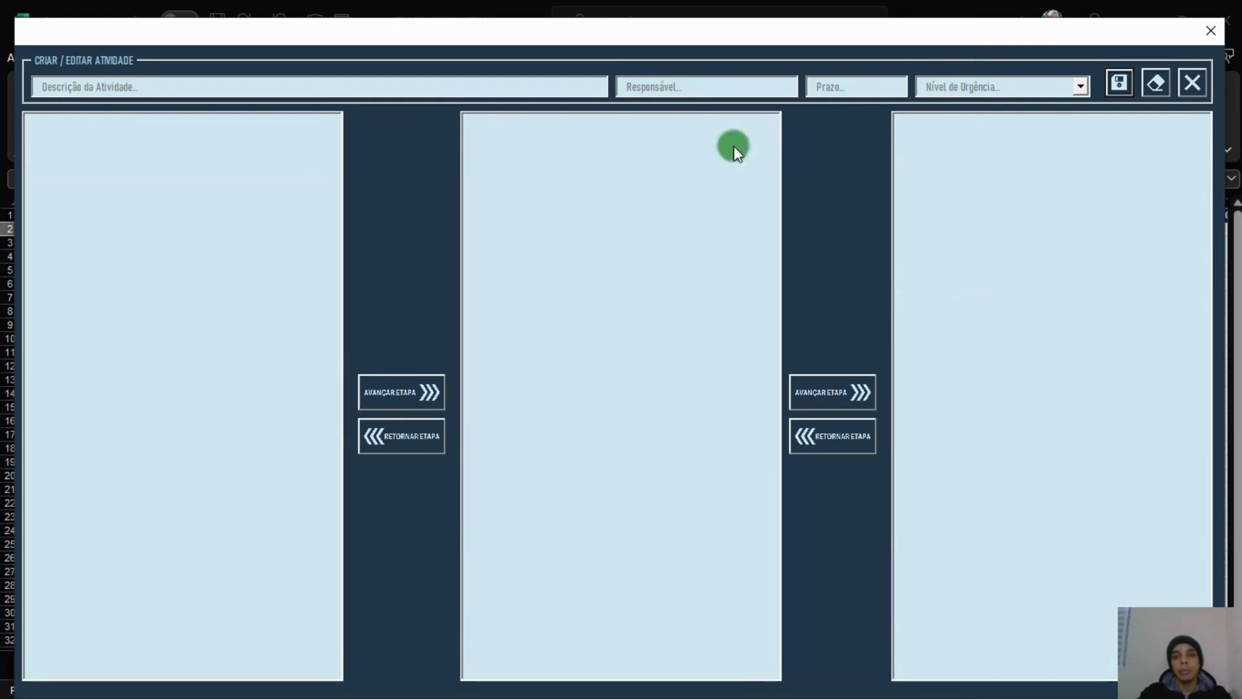
{"action": "left_click_drag", "start_coordinate": [733, 32], "coordinate": [728, 387]}
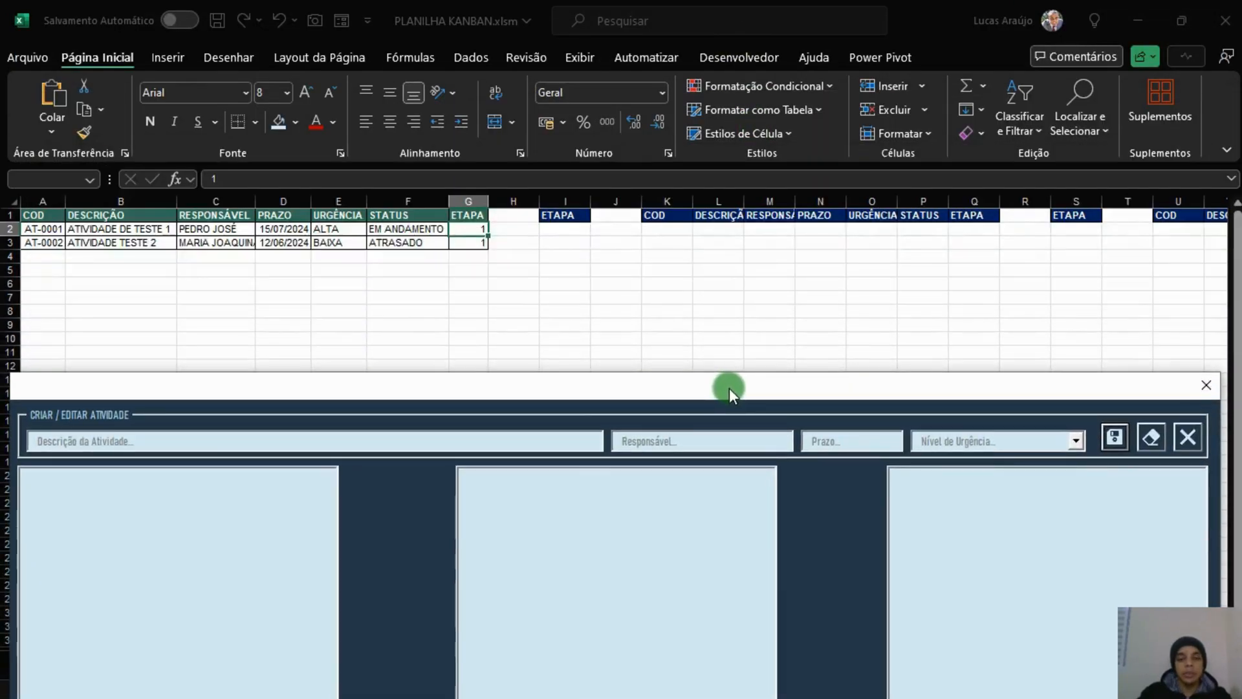
{"action": "left_click", "coordinate": [471, 232]}
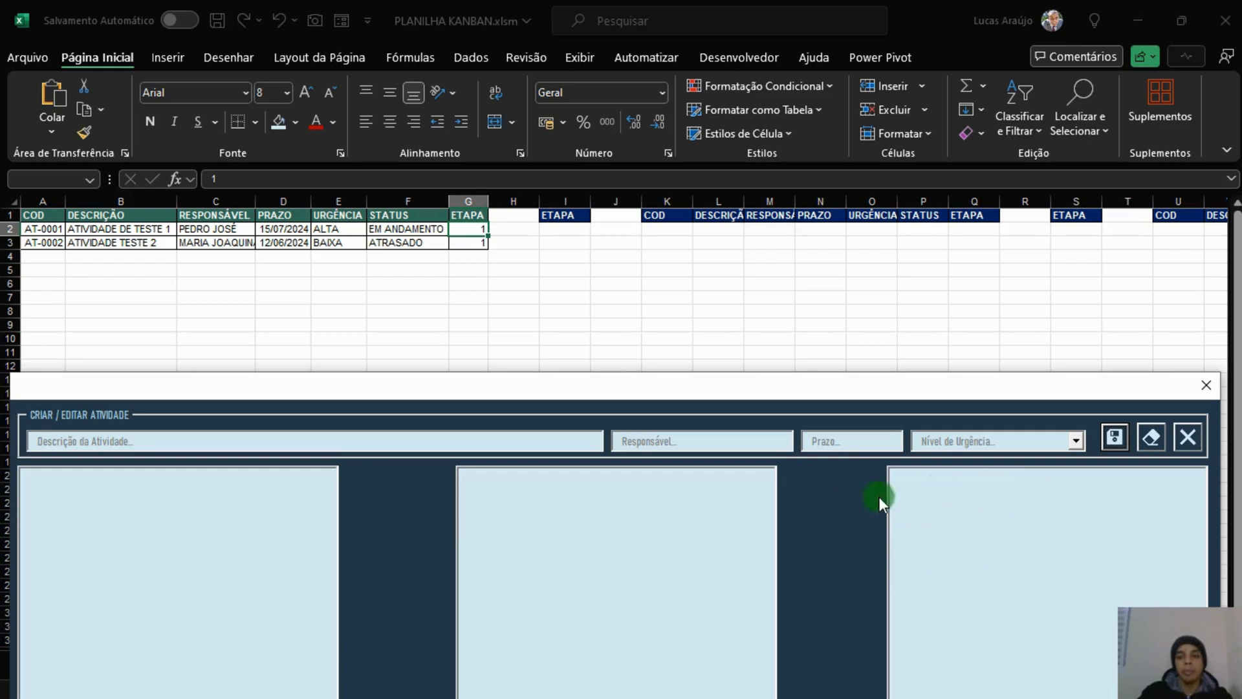
{"action": "left_click_drag", "start_coordinate": [829, 392], "coordinate": [831, 22]}
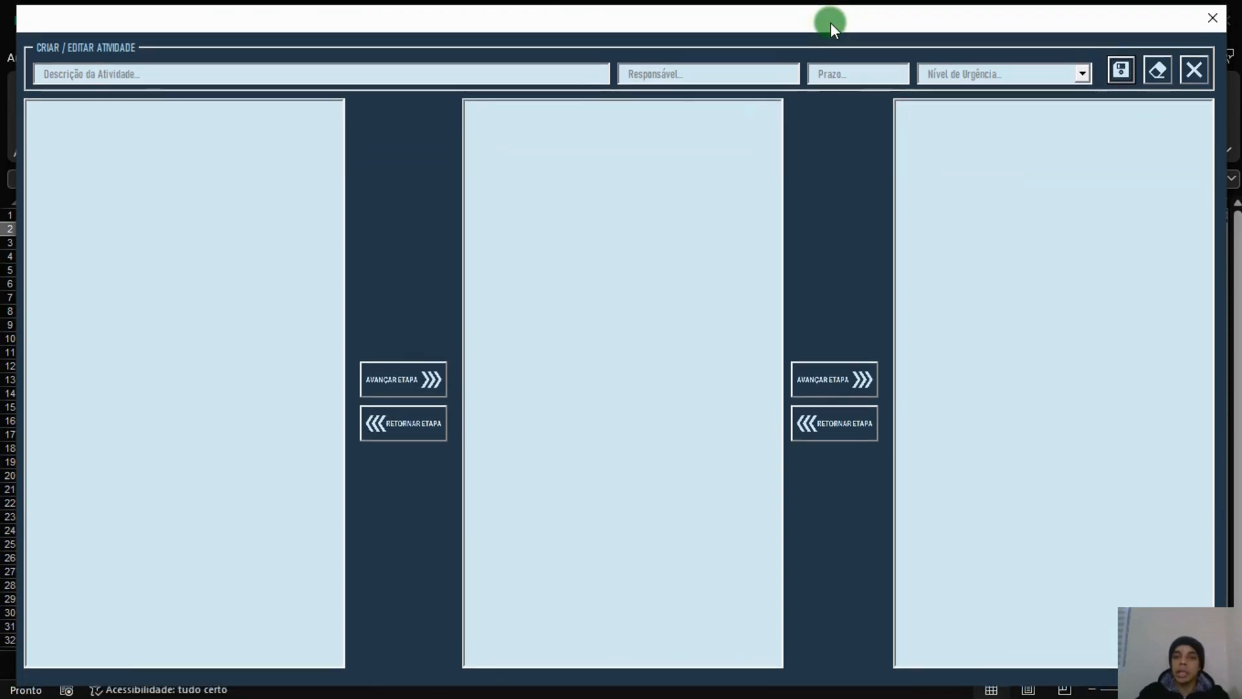